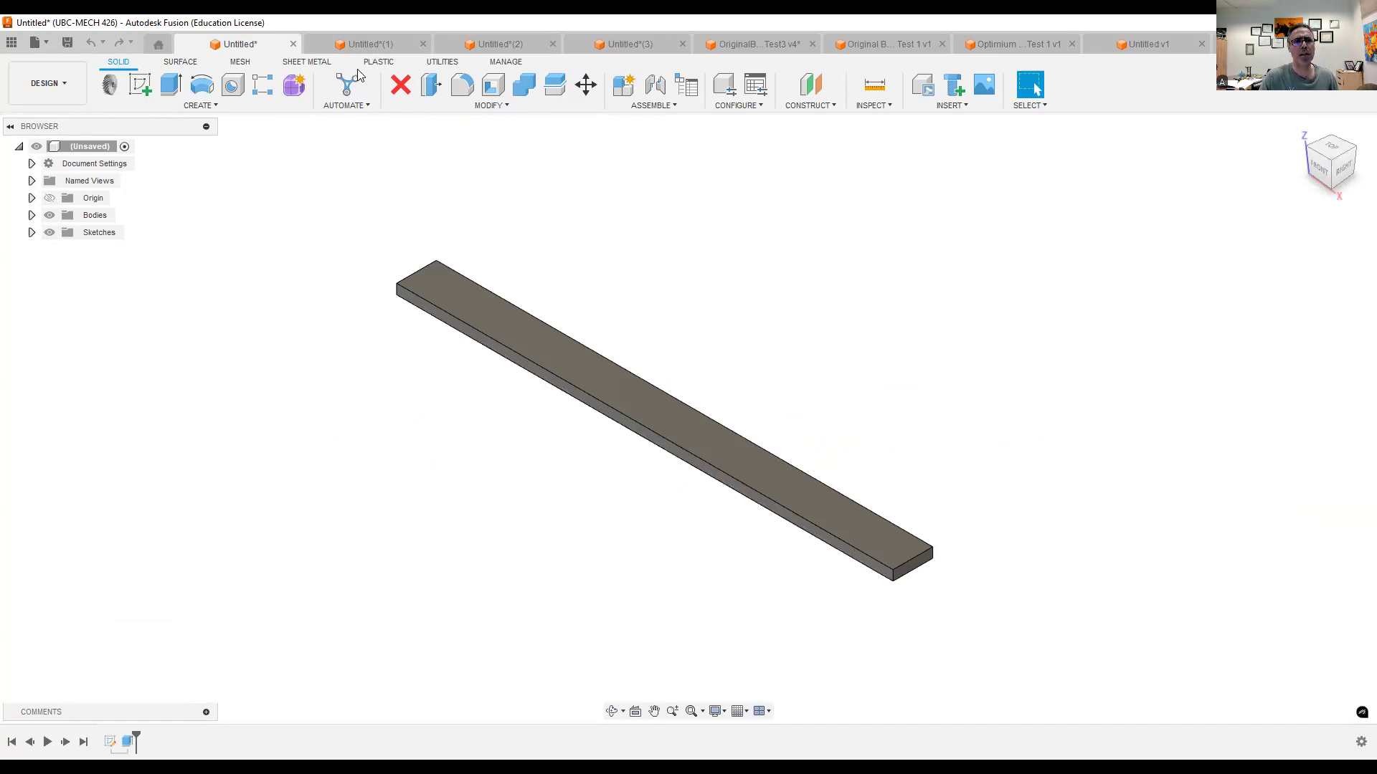
- Look through the open models of the rectangular plate, the solid disc and the disc with a central hole
{"action": "left_click", "coordinate": [364, 43]}
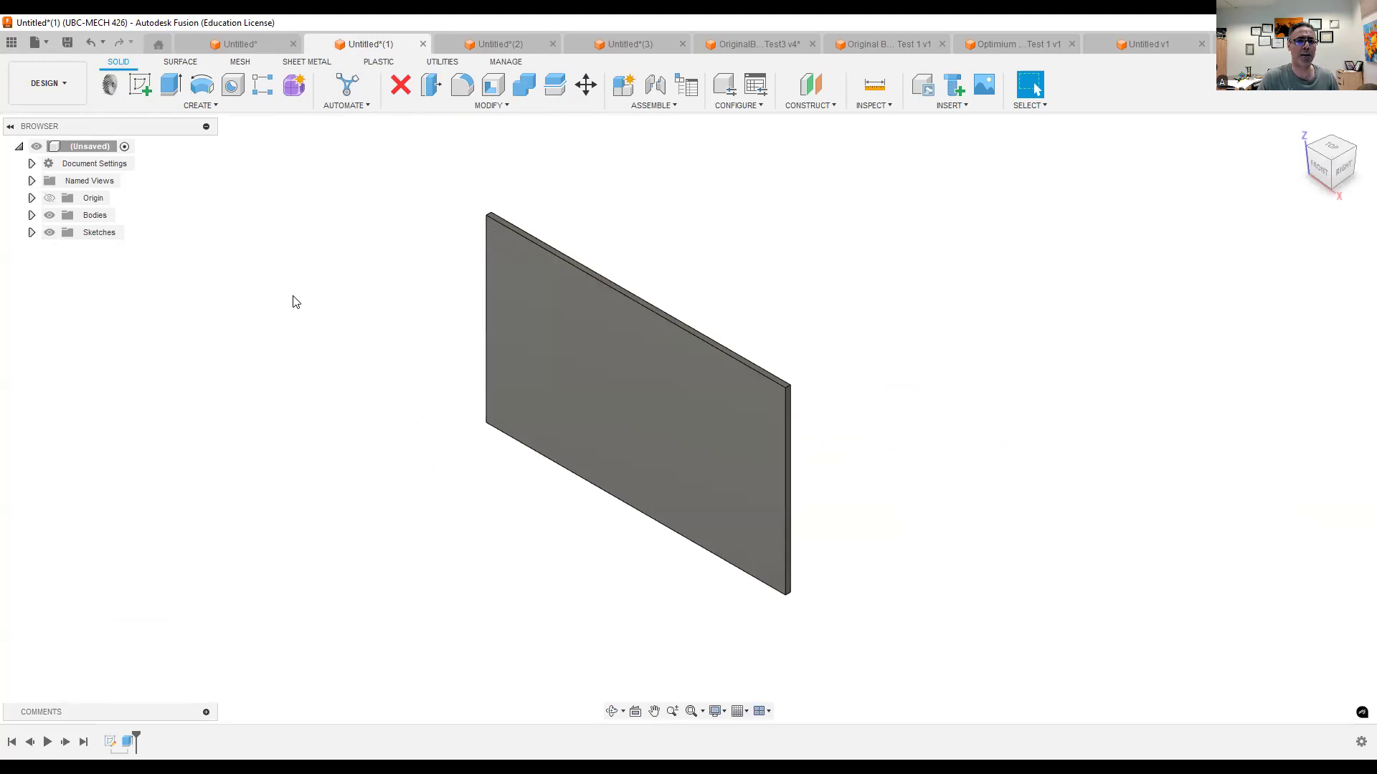
{"action": "left_click", "coordinate": [516, 45]}
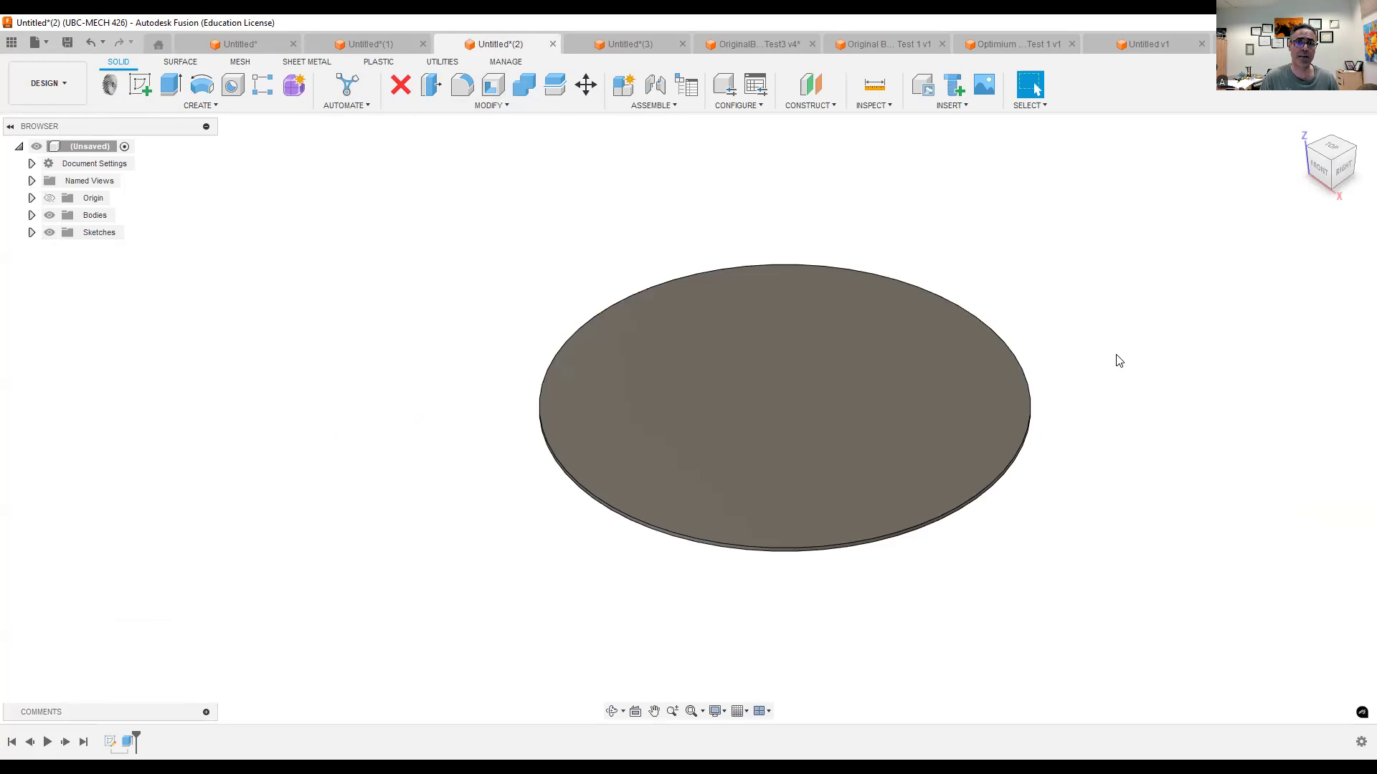
{"action": "left_click", "coordinate": [623, 45]}
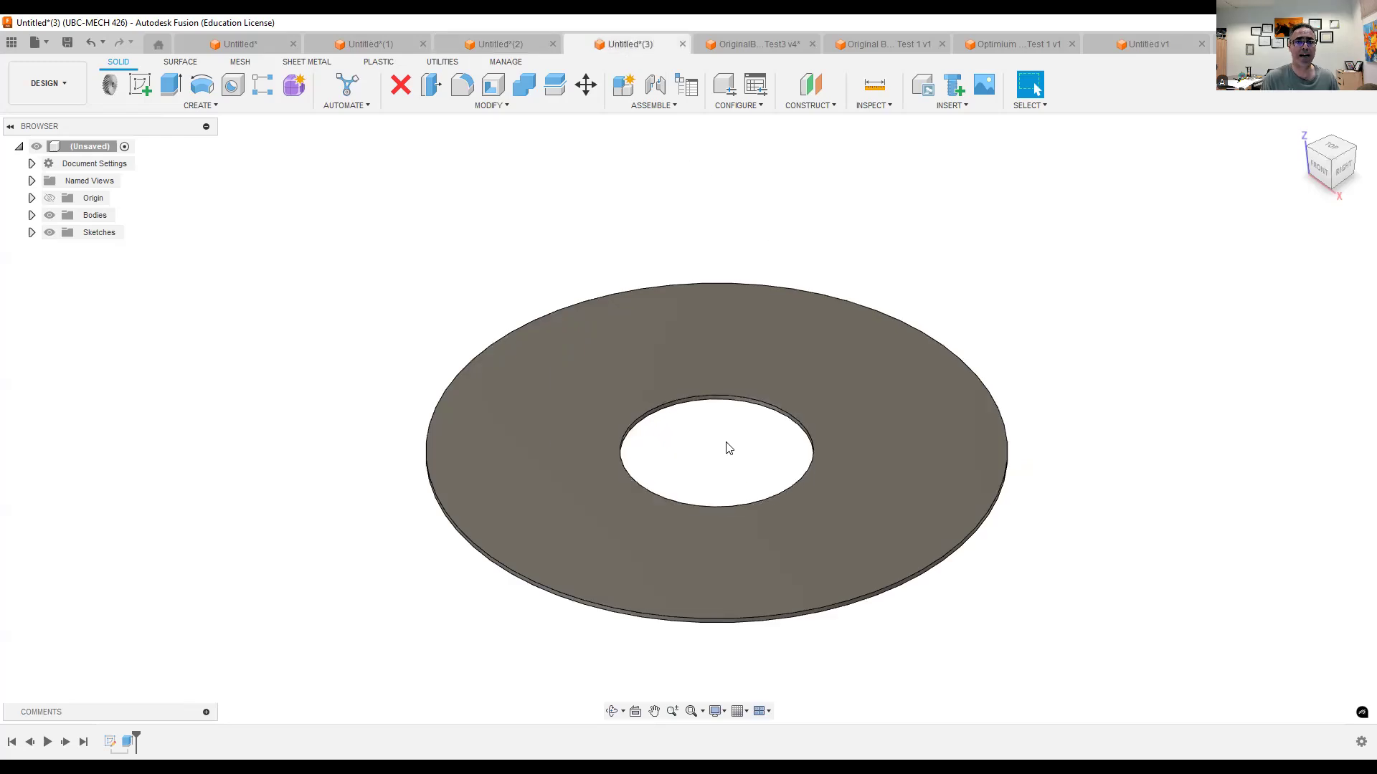
- Open the OriginalBracket_Test3 v4 design and show its Obstacle 1, Obstacle 2 and Obstacle 3 bodies
{"action": "left_click", "coordinate": [762, 43]}
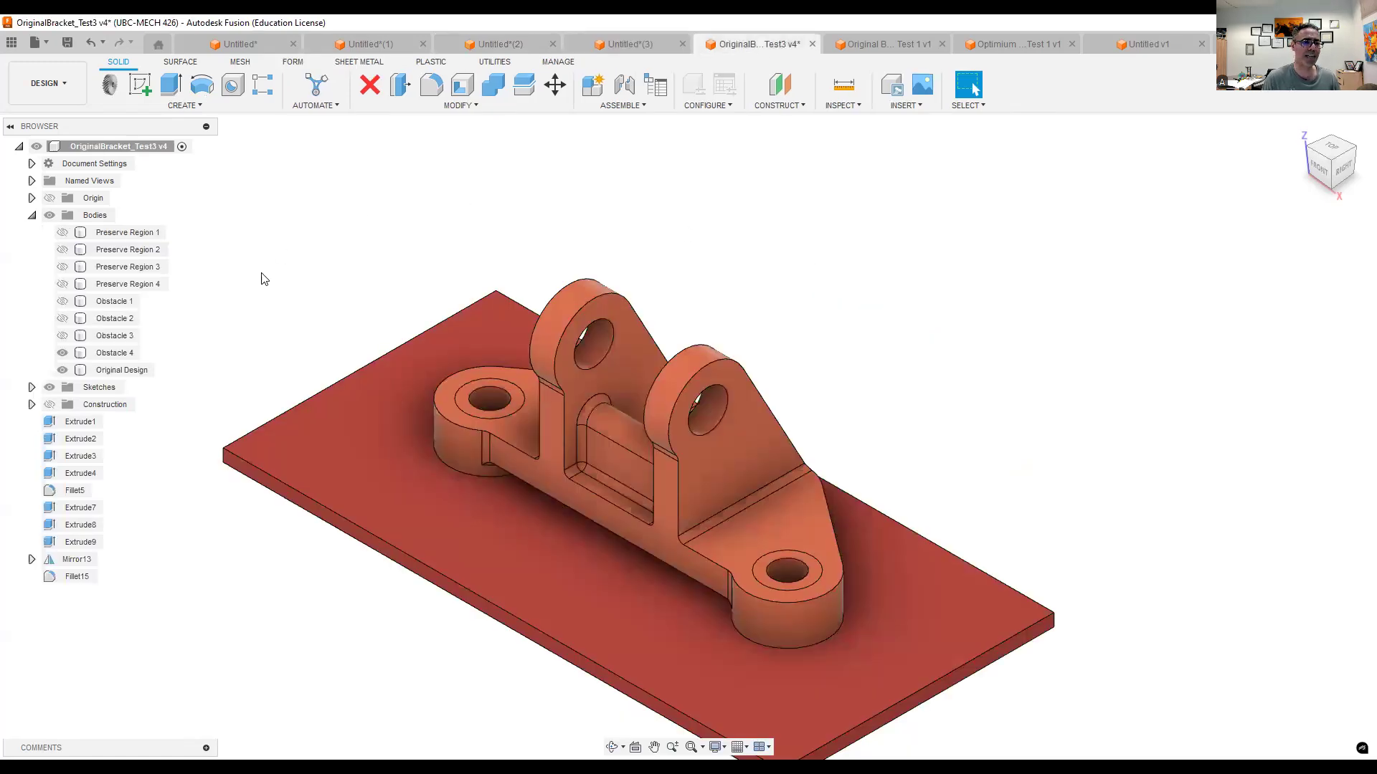
{"action": "left_click", "coordinate": [63, 301]}
{"action": "left_click", "coordinate": [62, 318]}
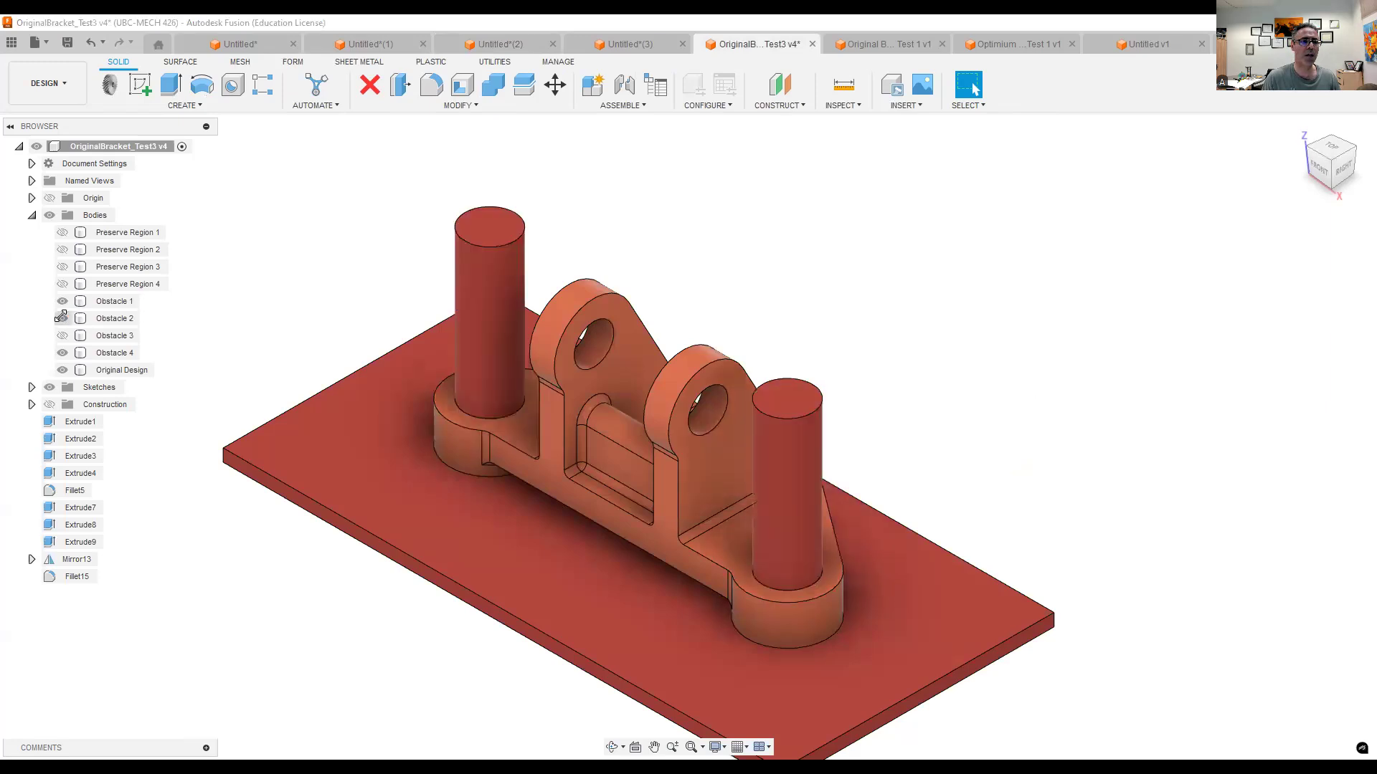
{"action": "left_click", "coordinate": [62, 335]}
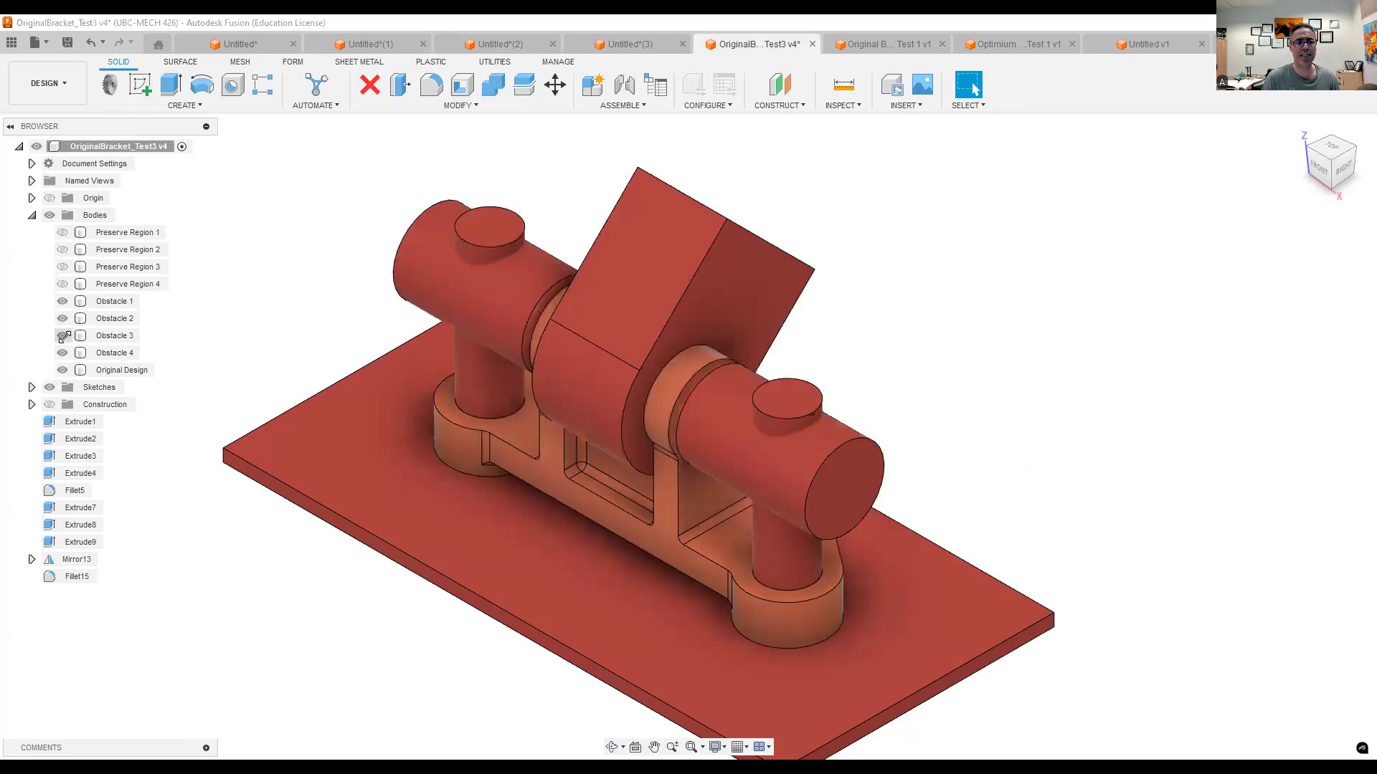
- Examine the original bracket and the optimized bracket in their modal test designs
{"action": "left_click", "coordinate": [873, 47]}
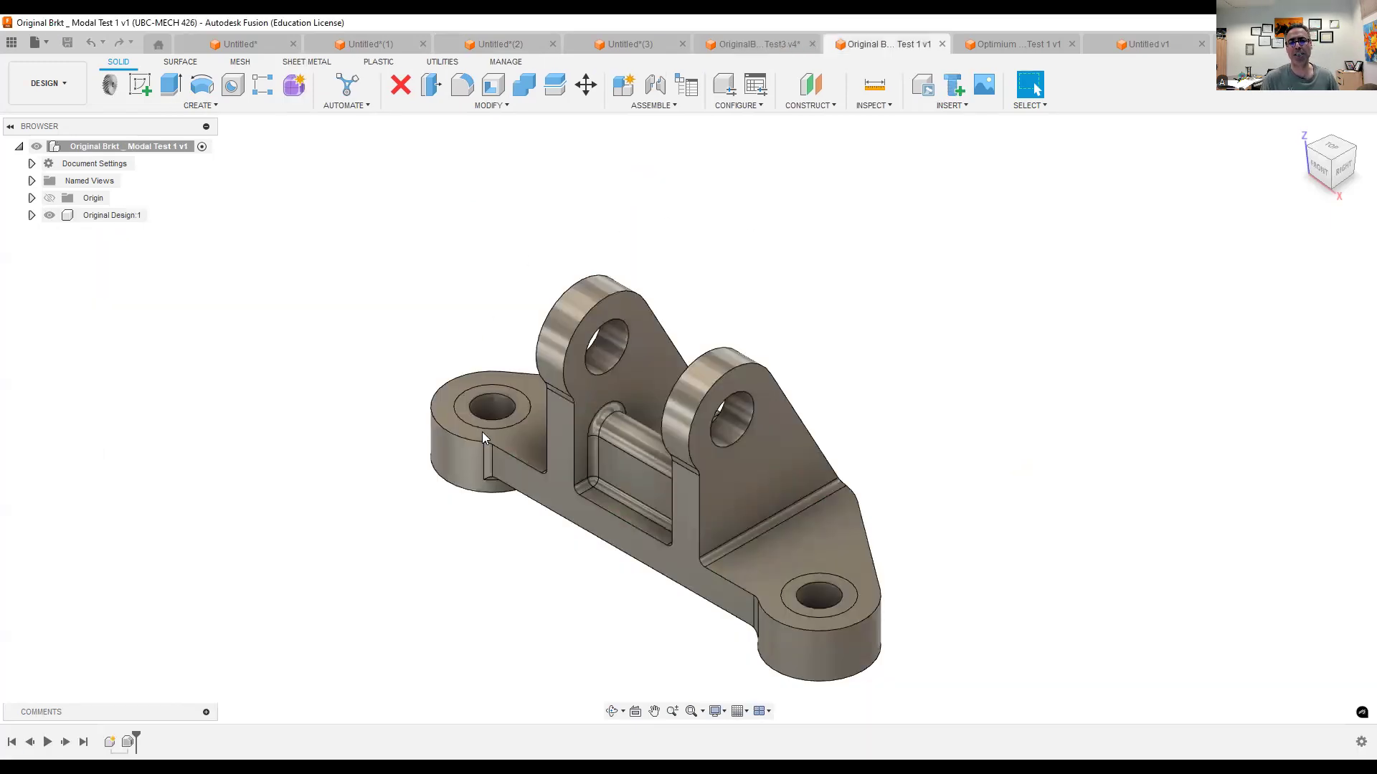
{"action": "left_click", "coordinate": [1025, 45]}
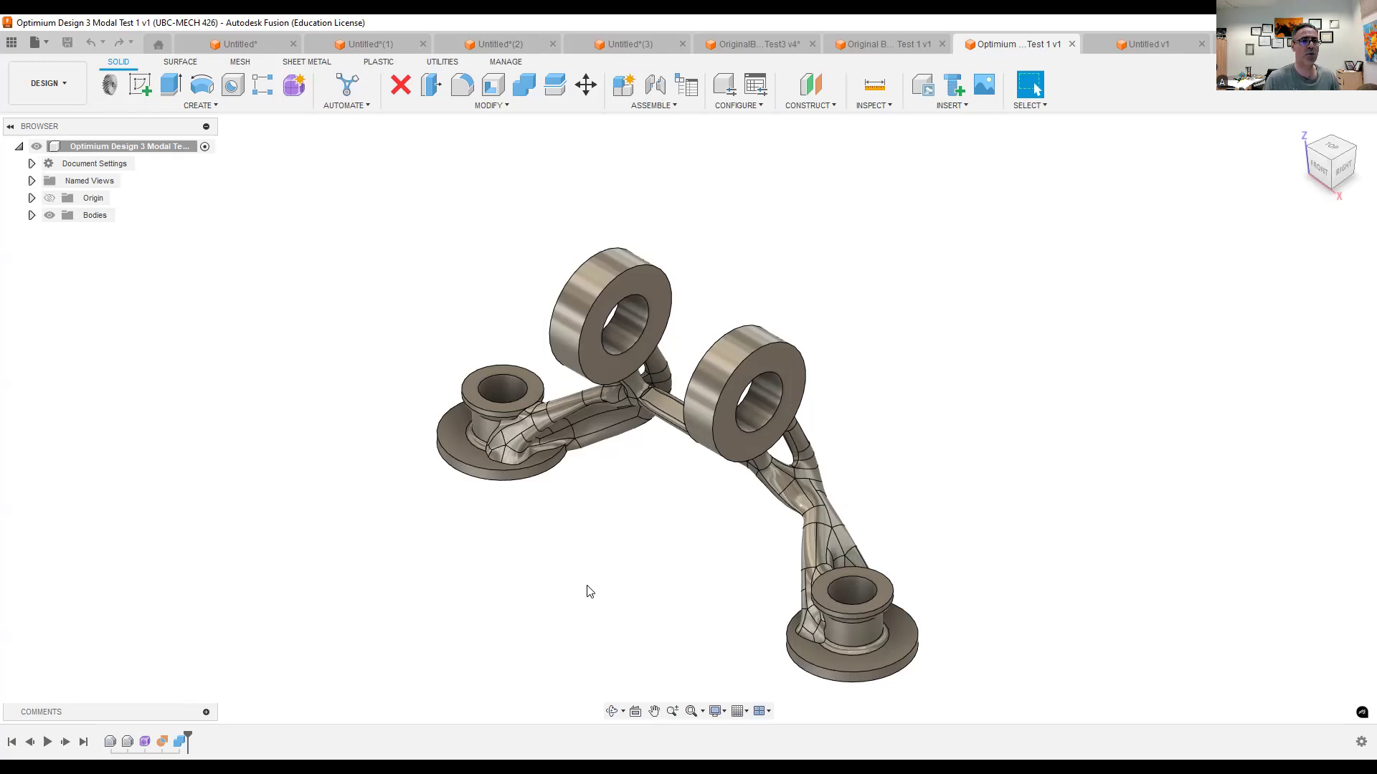
- Create a Modal Frequencies simulation study for the long rectangular beam in the first untitled design
{"action": "left_click", "coordinate": [250, 48]}
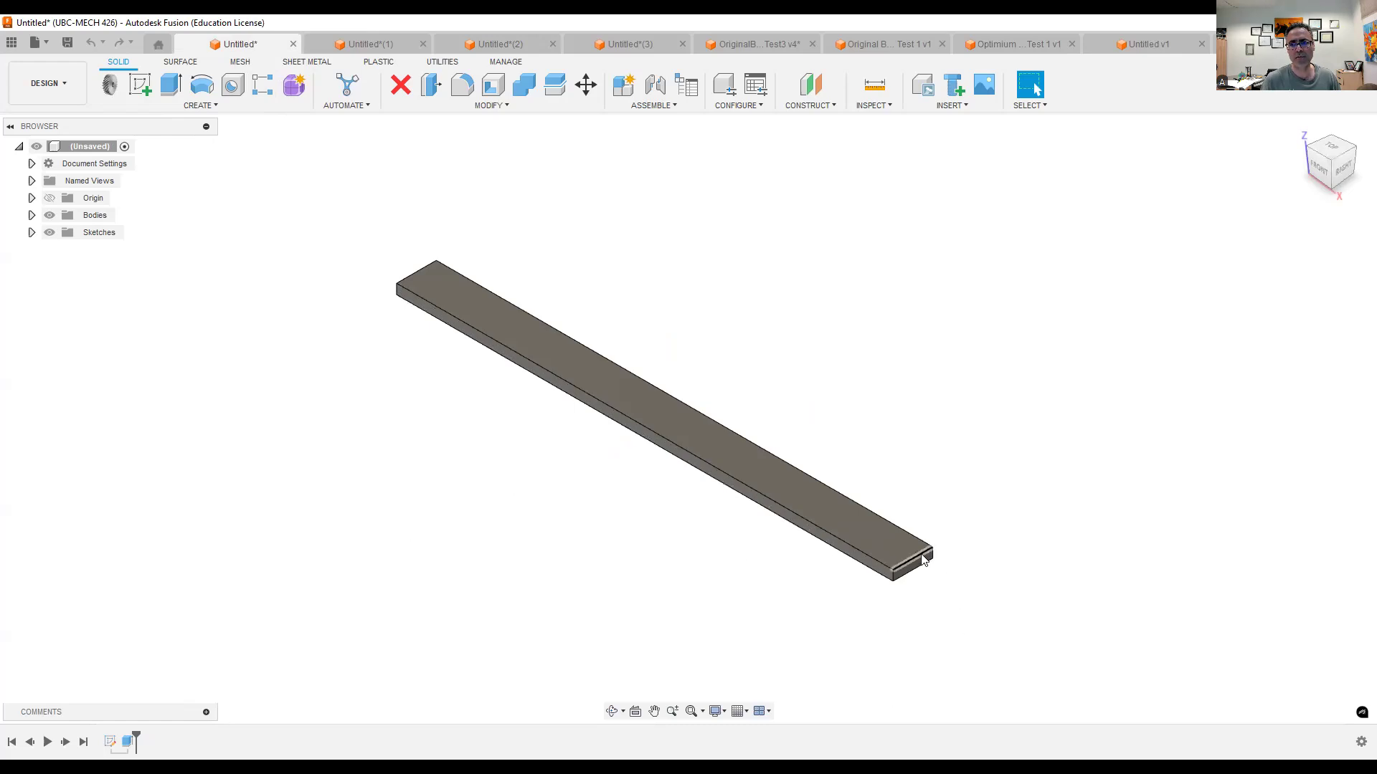
{"action": "scroll", "coordinate": [925, 577], "scroll_direction": "up", "scroll_amount": 2}
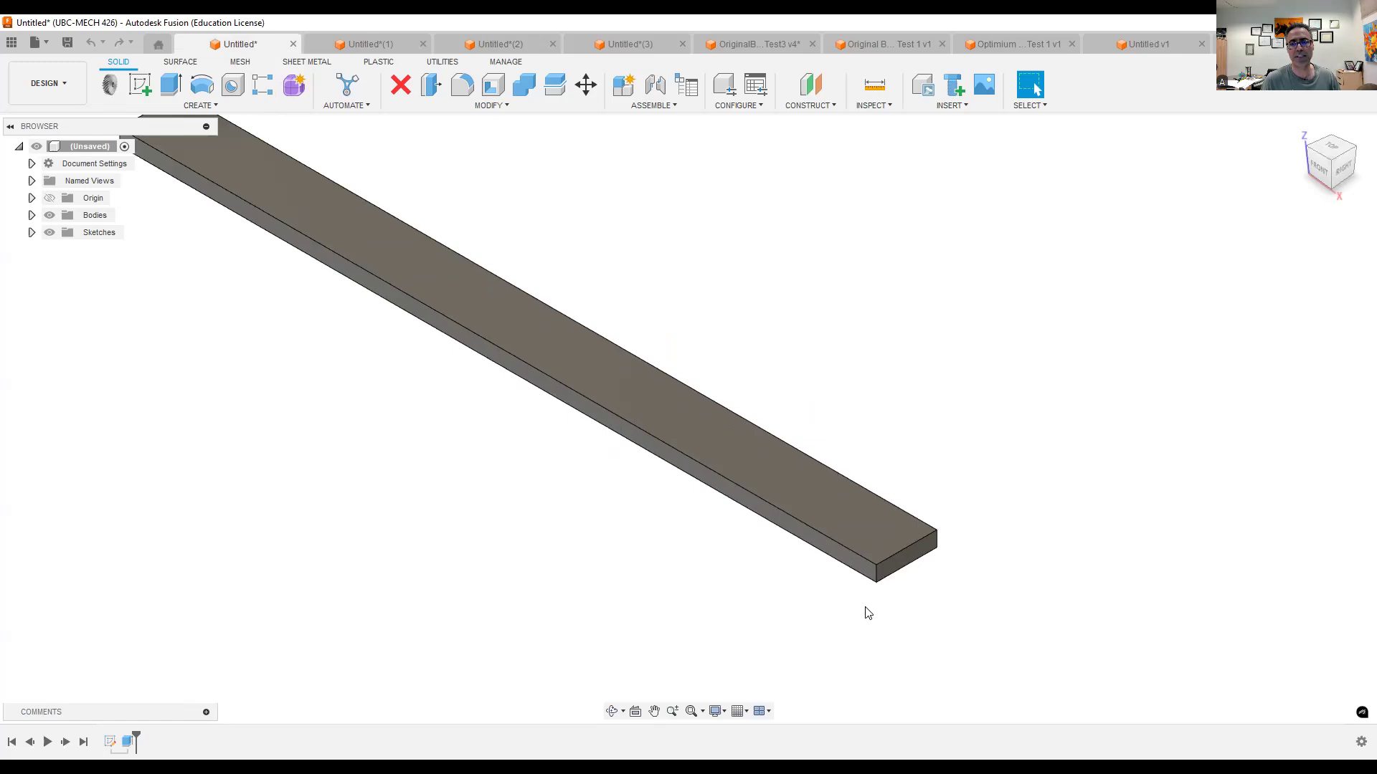
{"action": "scroll", "coordinate": [864, 608], "scroll_direction": "down", "scroll_amount": 2}
{"action": "middle_click_drag", "start_coordinate": [592, 571], "coordinate": [664, 552]}
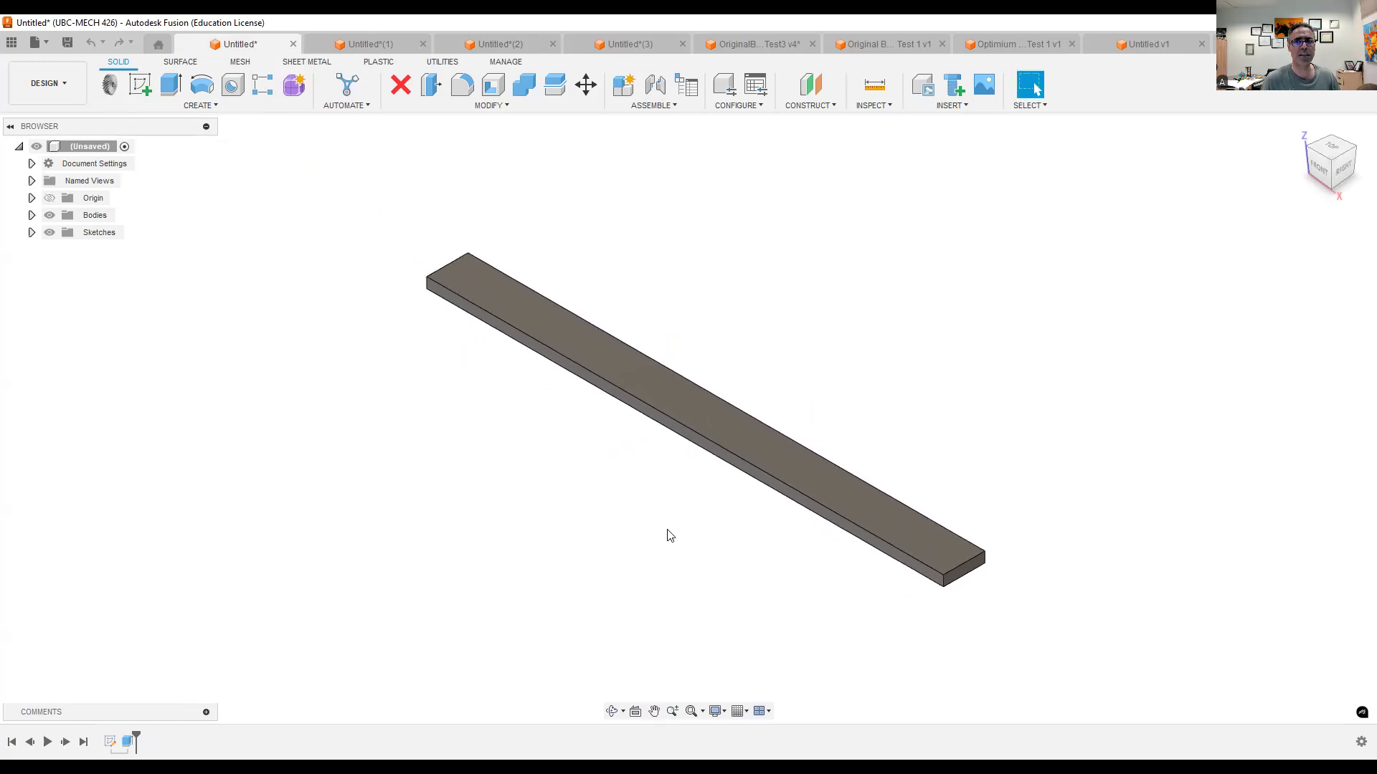
{"action": "left_click", "coordinate": [63, 89]}
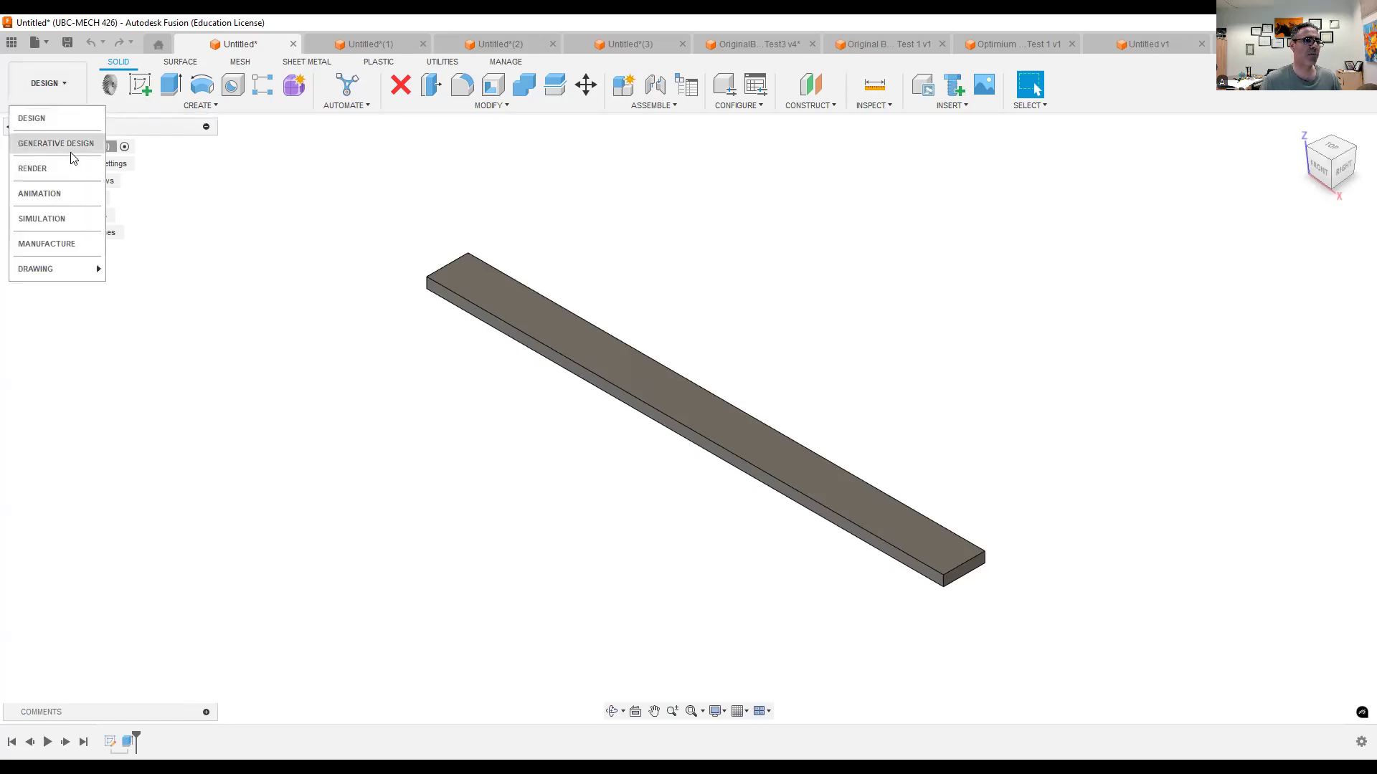
{"action": "left_click", "coordinate": [60, 222]}
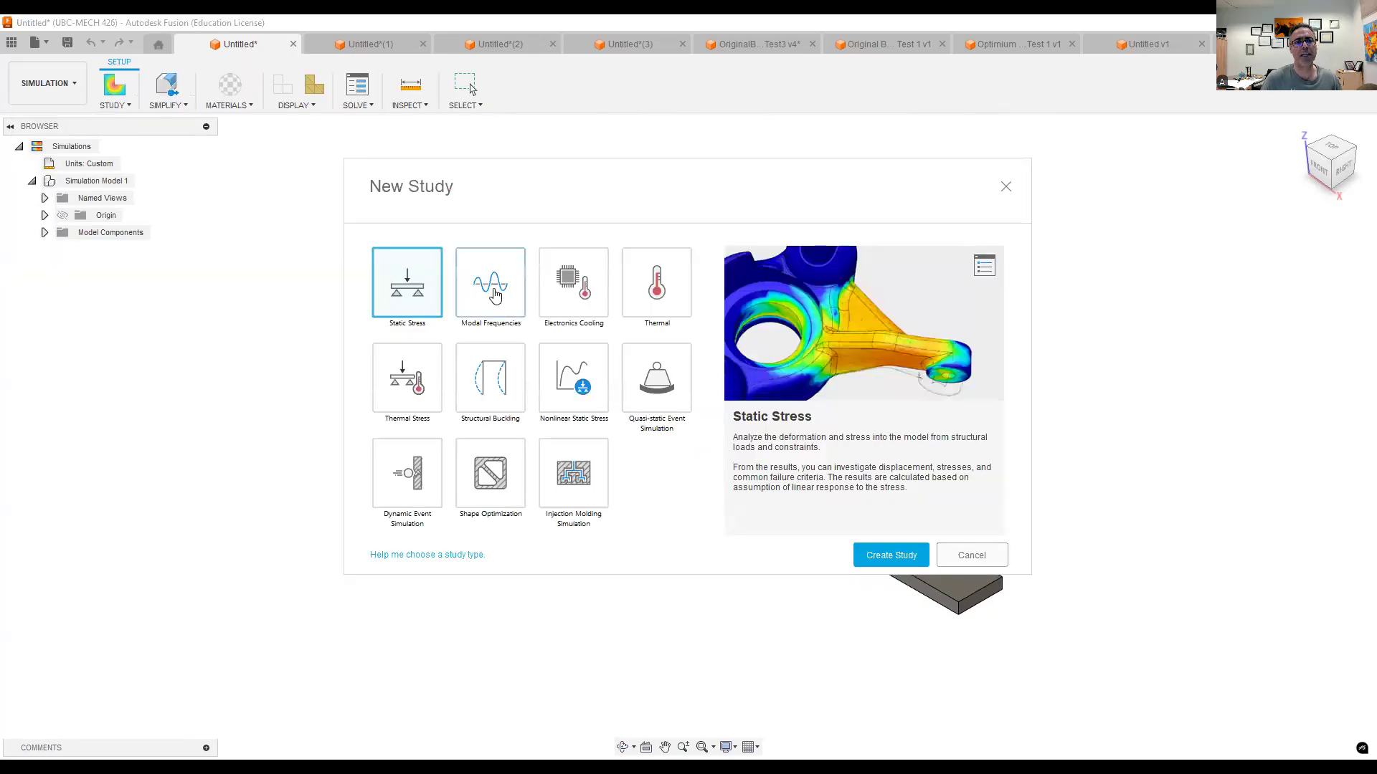
{"action": "left_click", "coordinate": [494, 295]}
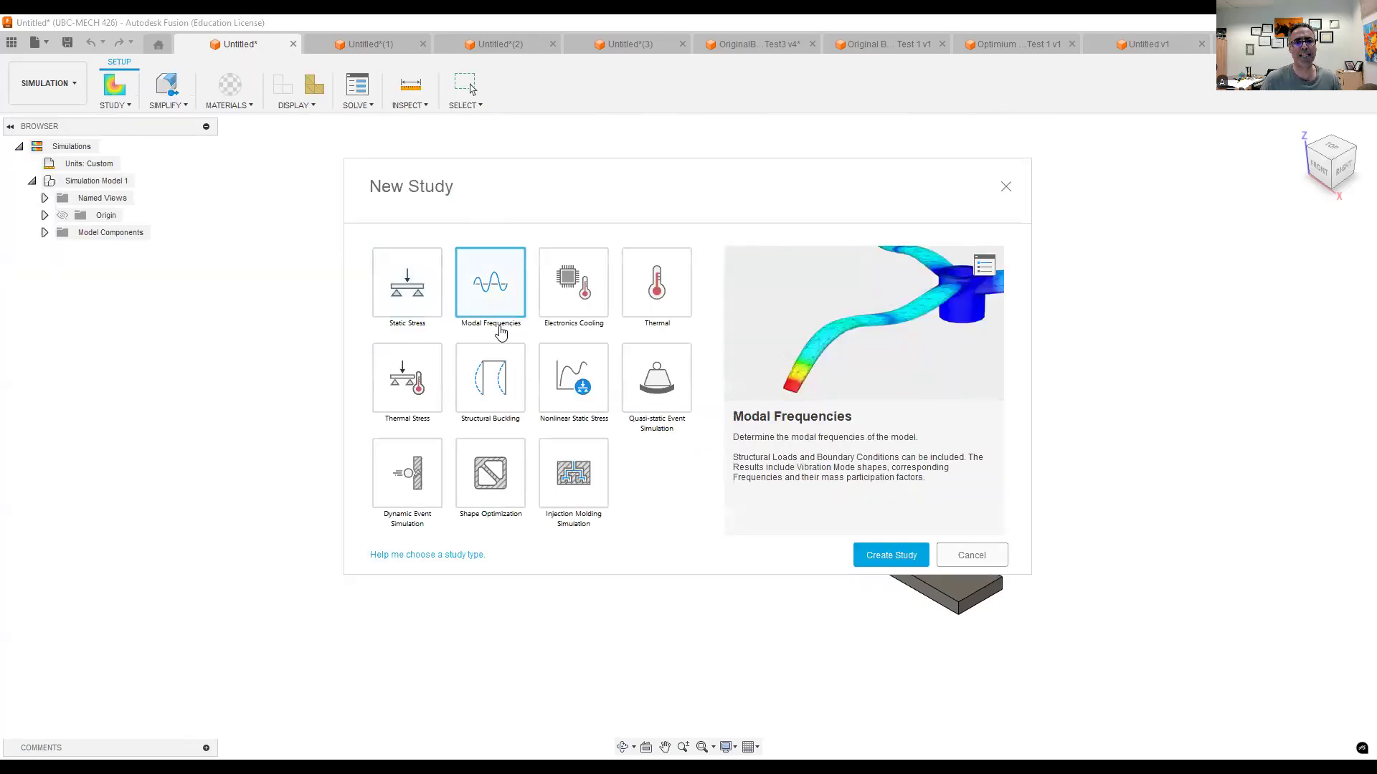
{"action": "left_click", "coordinate": [909, 557]}
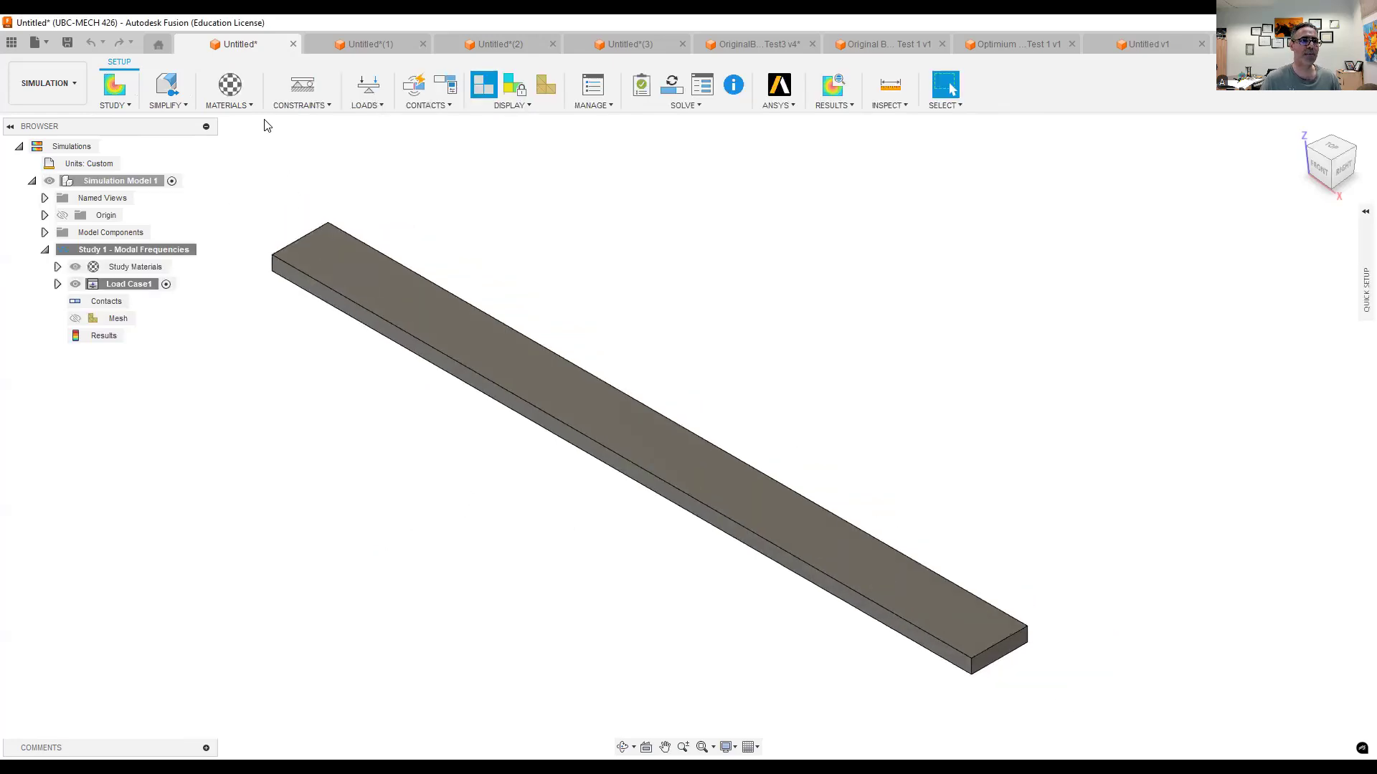
- Check the material assigned to the beam in the study materials without changing it
{"action": "left_click", "coordinate": [251, 107]}
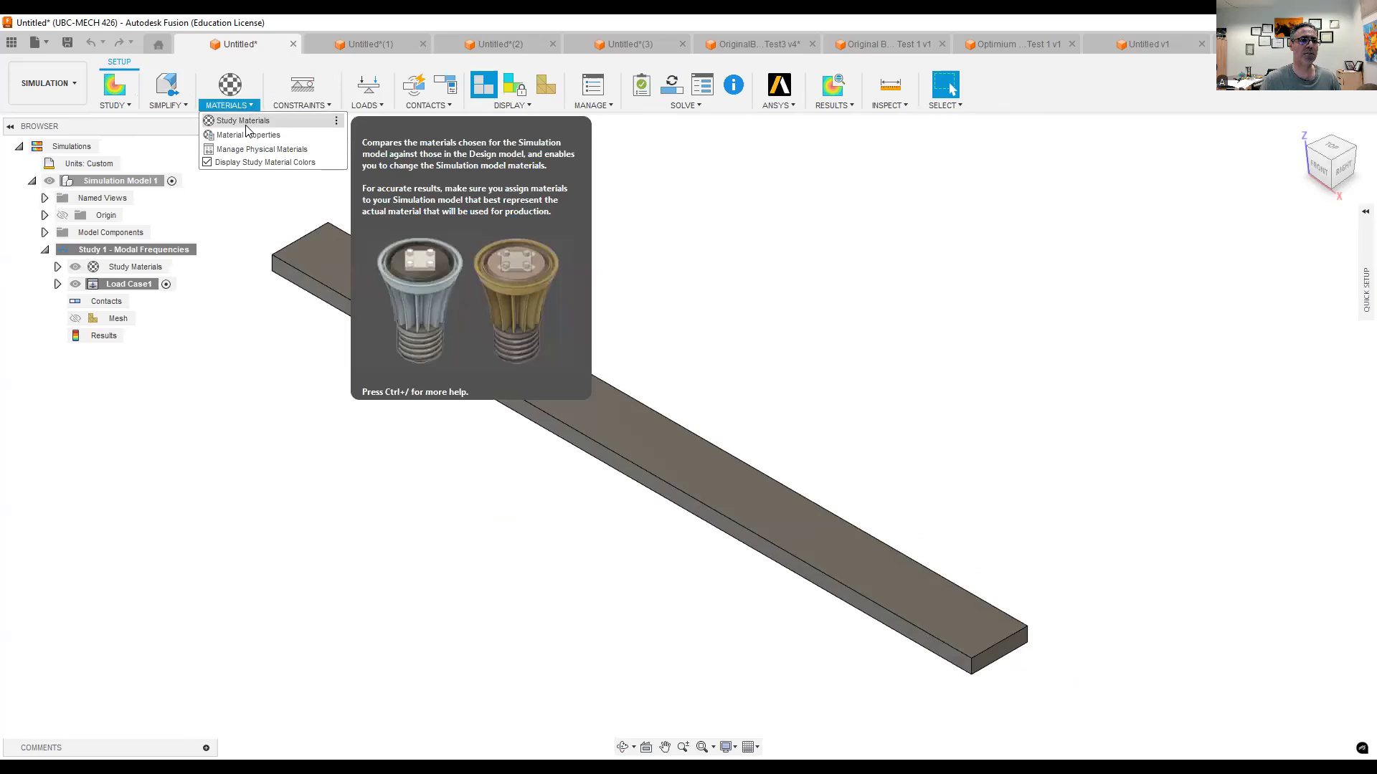
{"action": "left_click", "coordinate": [242, 120]}
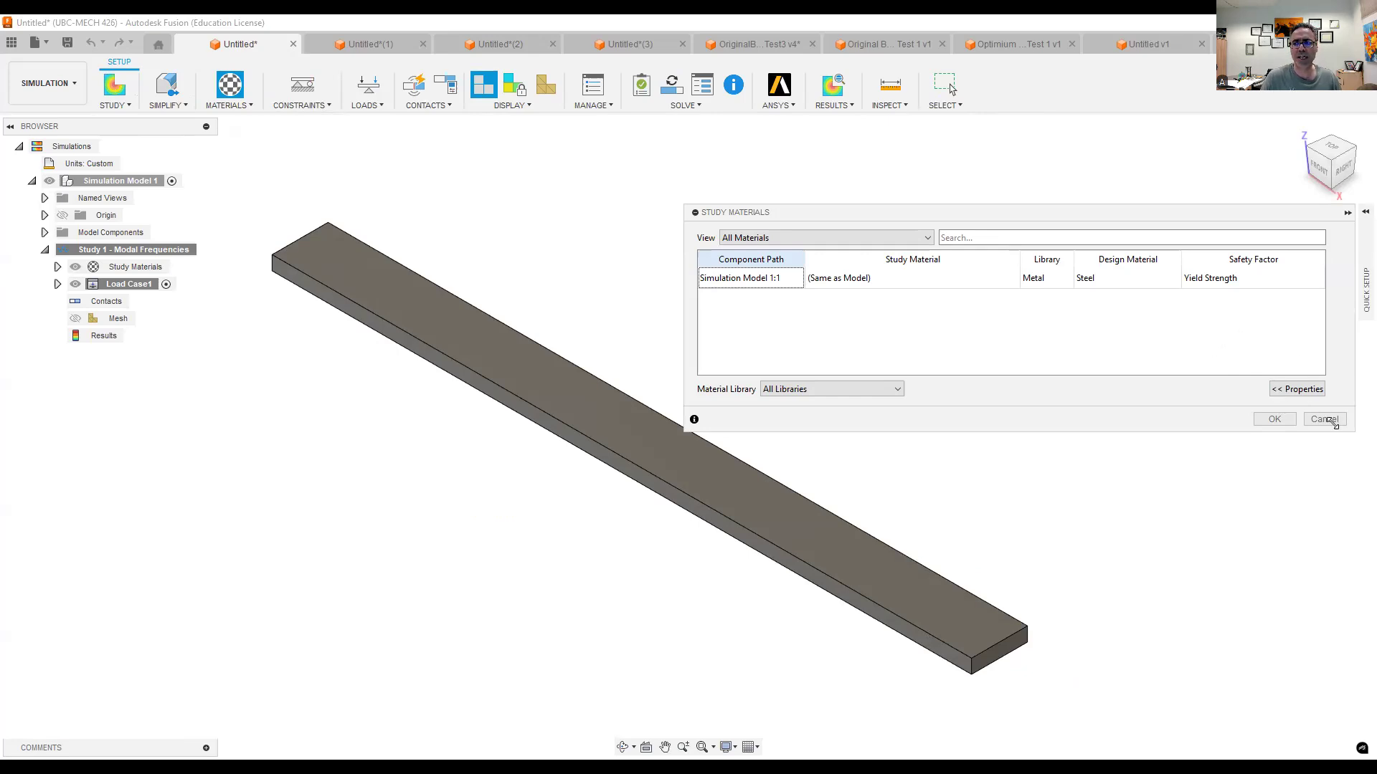
{"action": "left_click", "coordinate": [1325, 420]}
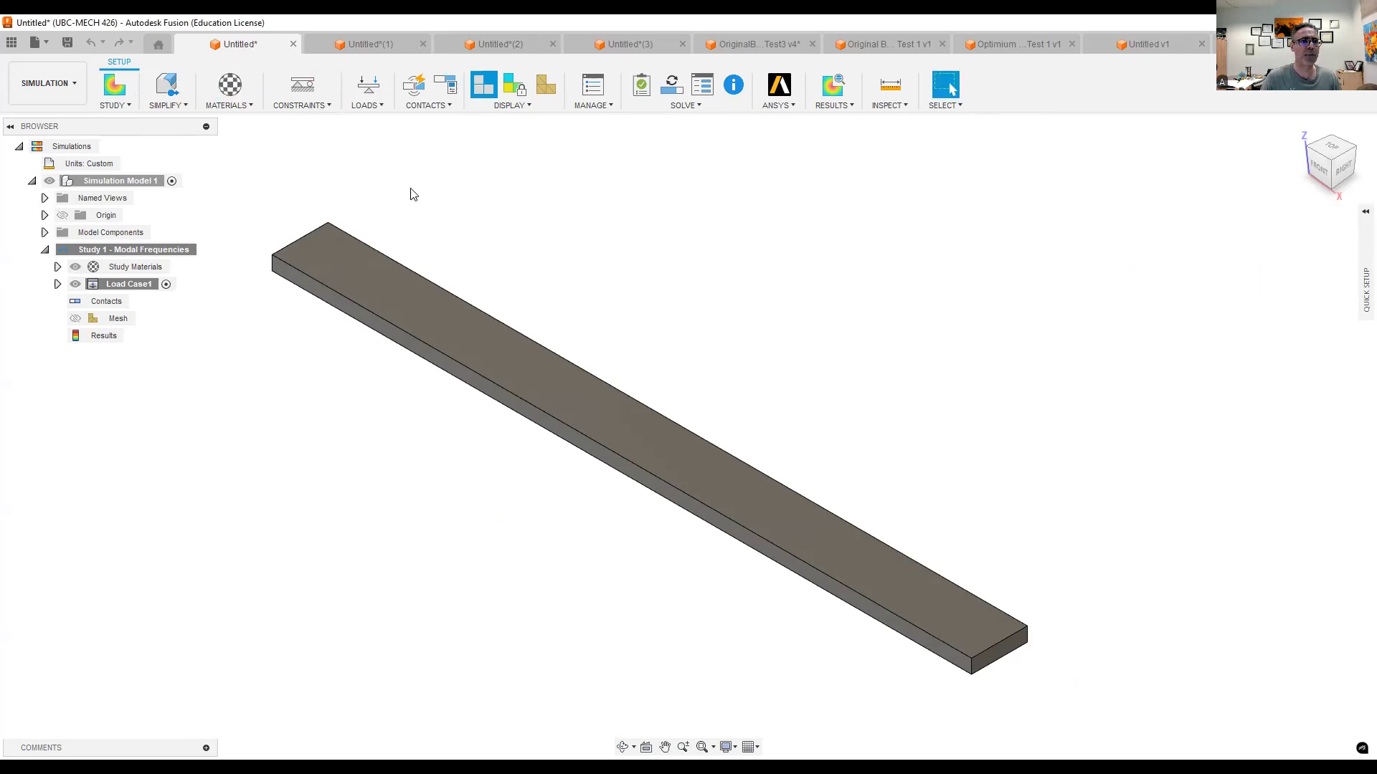
- Apply a Fixed structural constraint in Ux, Uy and Uz to one short end face of the beam
{"action": "left_click", "coordinate": [299, 87]}
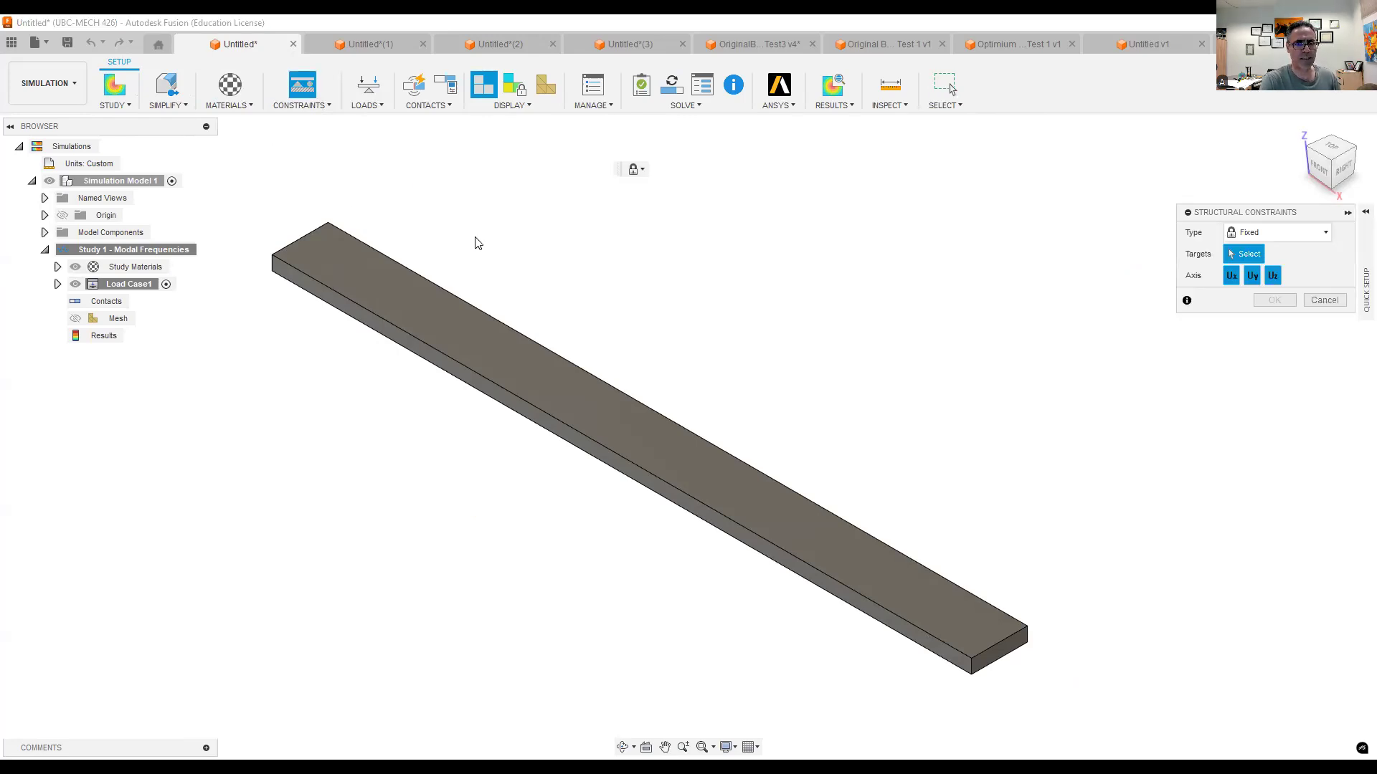
{"action": "middle_click_drag", "start_coordinate": [494, 223], "coordinate": [689, 271]}
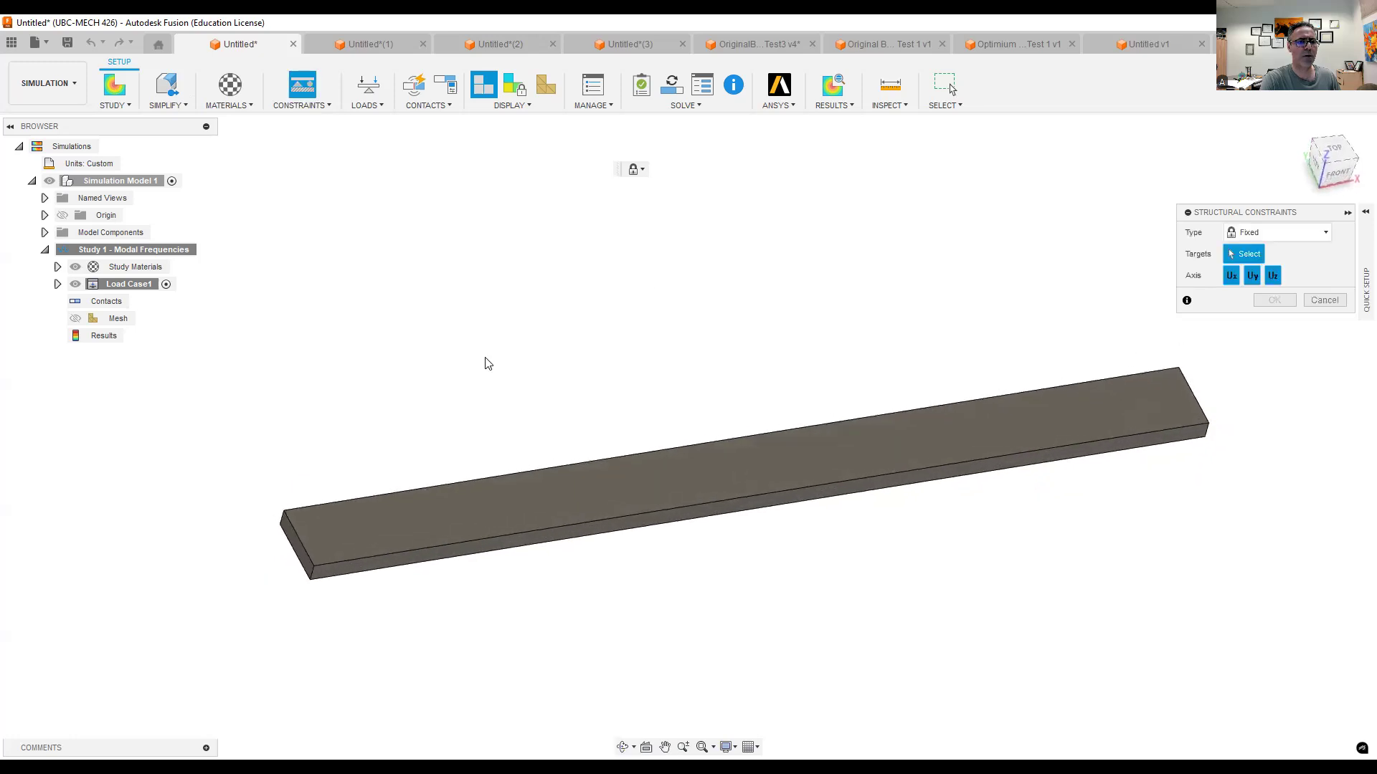
{"action": "scroll", "coordinate": [296, 524], "scroll_direction": "up", "scroll_amount": 2}
{"action": "scroll", "coordinate": [296, 528], "scroll_direction": "up", "scroll_amount": 1}
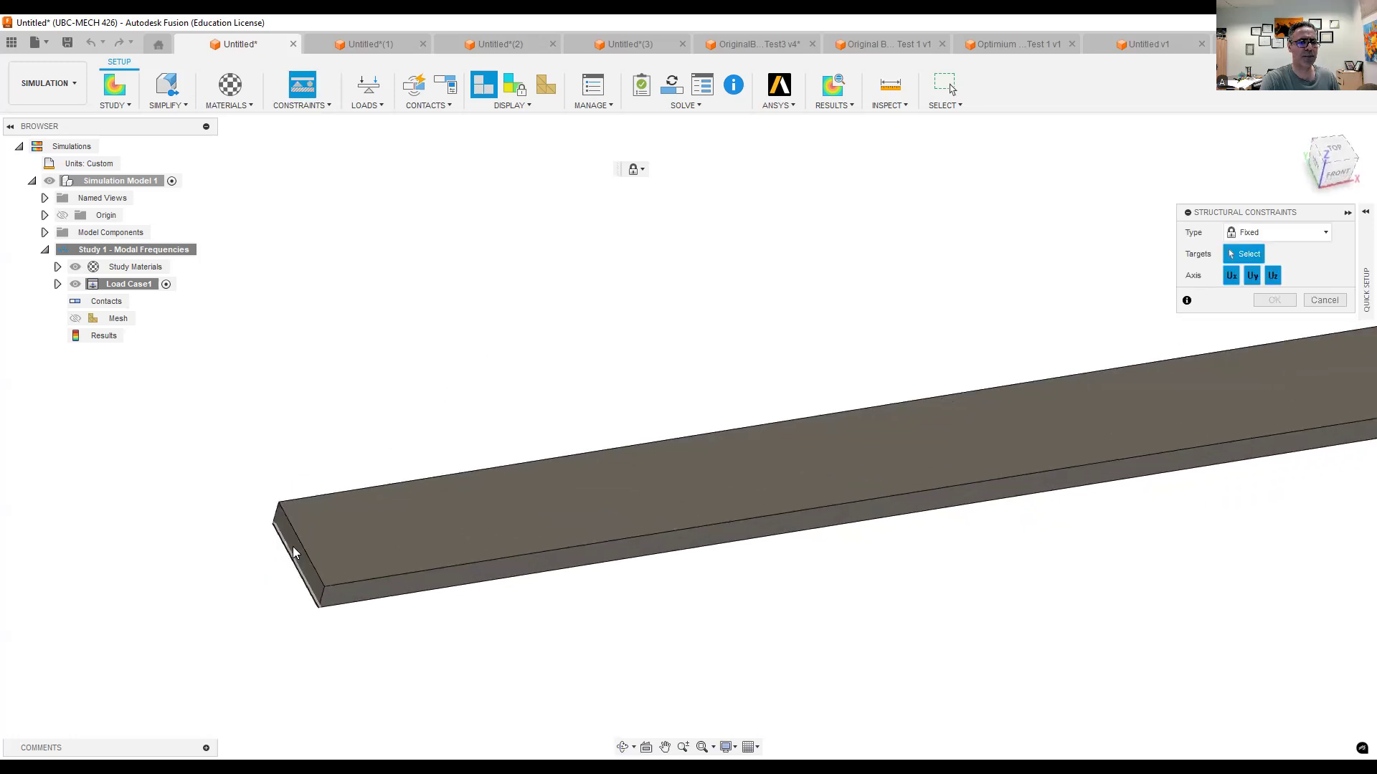
{"action": "left_click", "coordinate": [295, 551]}
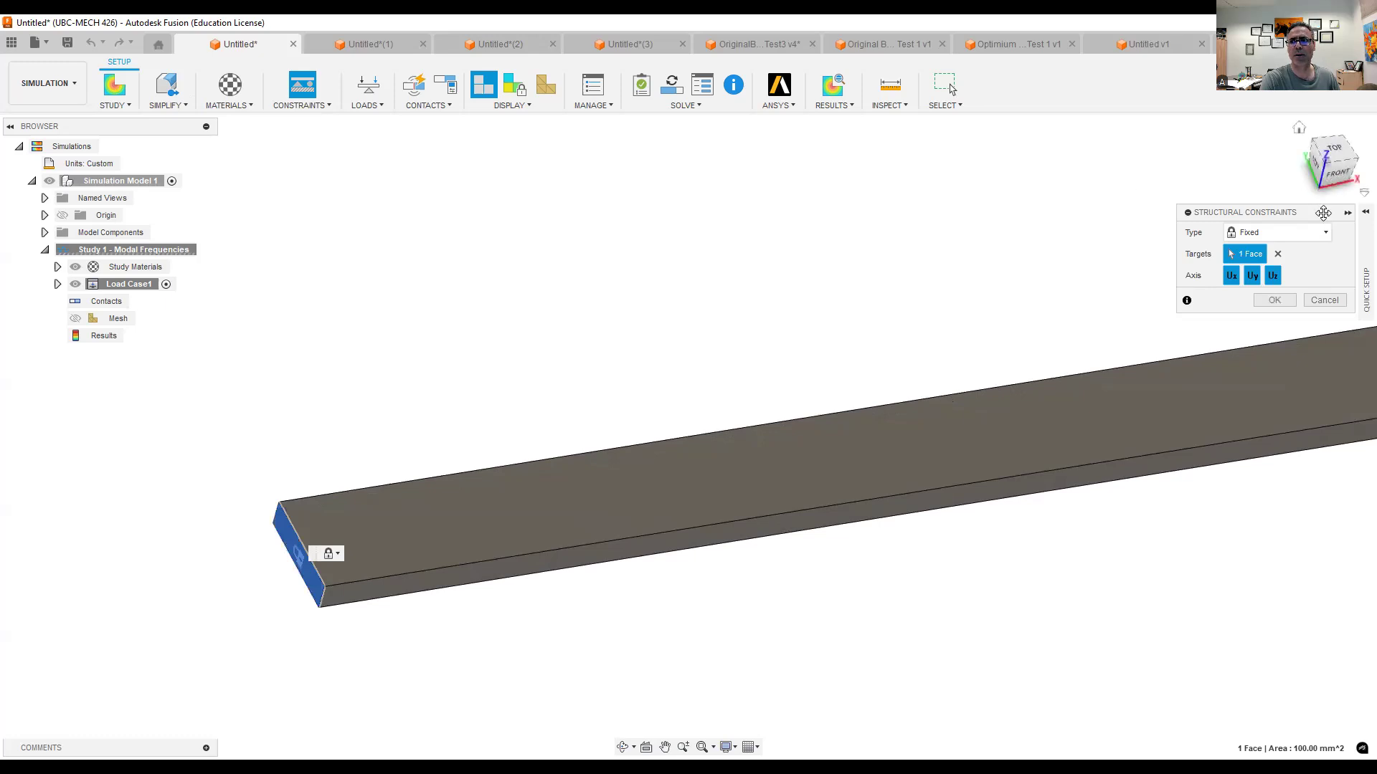
{"action": "left_click_drag", "start_coordinate": [1211, 264], "coordinate": [1094, 312]}
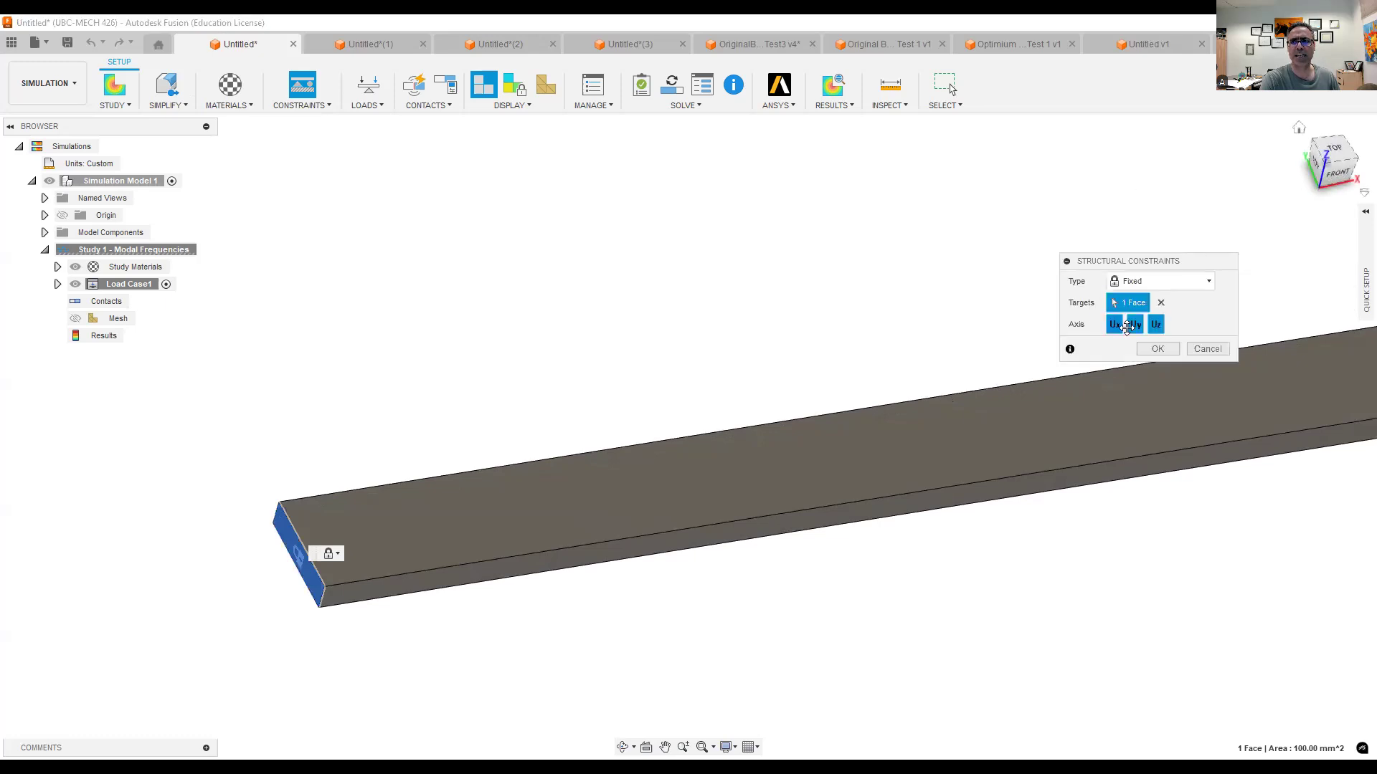
{"action": "left_click", "coordinate": [1162, 349]}
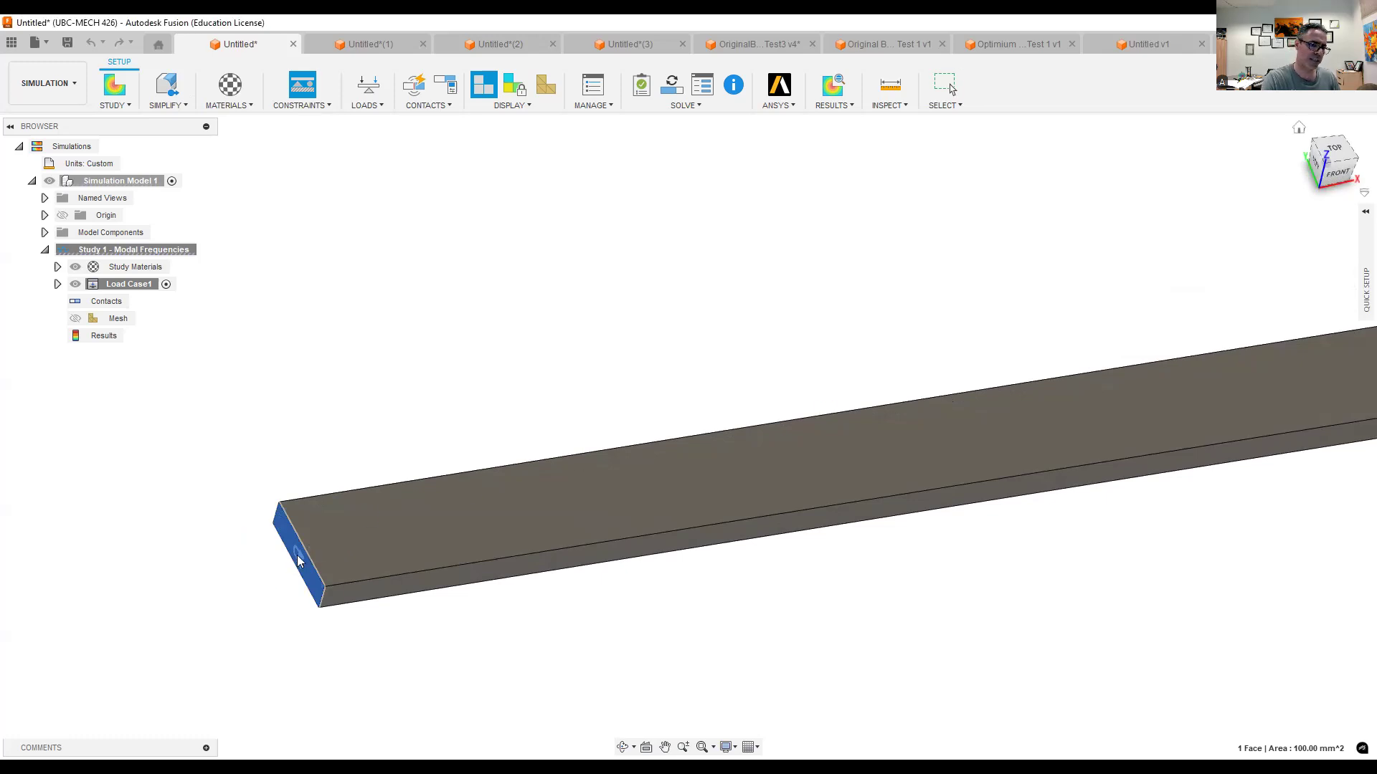
{"action": "scroll", "coordinate": [299, 558], "scroll_direction": "up", "scroll_amount": 7}
{"action": "scroll", "coordinate": [298, 553], "scroll_direction": "down", "scroll_amount": 1}
{"action": "scroll", "coordinate": [296, 551], "scroll_direction": "down", "scroll_amount": 1}
{"action": "scroll", "coordinate": [544, 519], "scroll_direction": "down", "scroll_amount": 3}
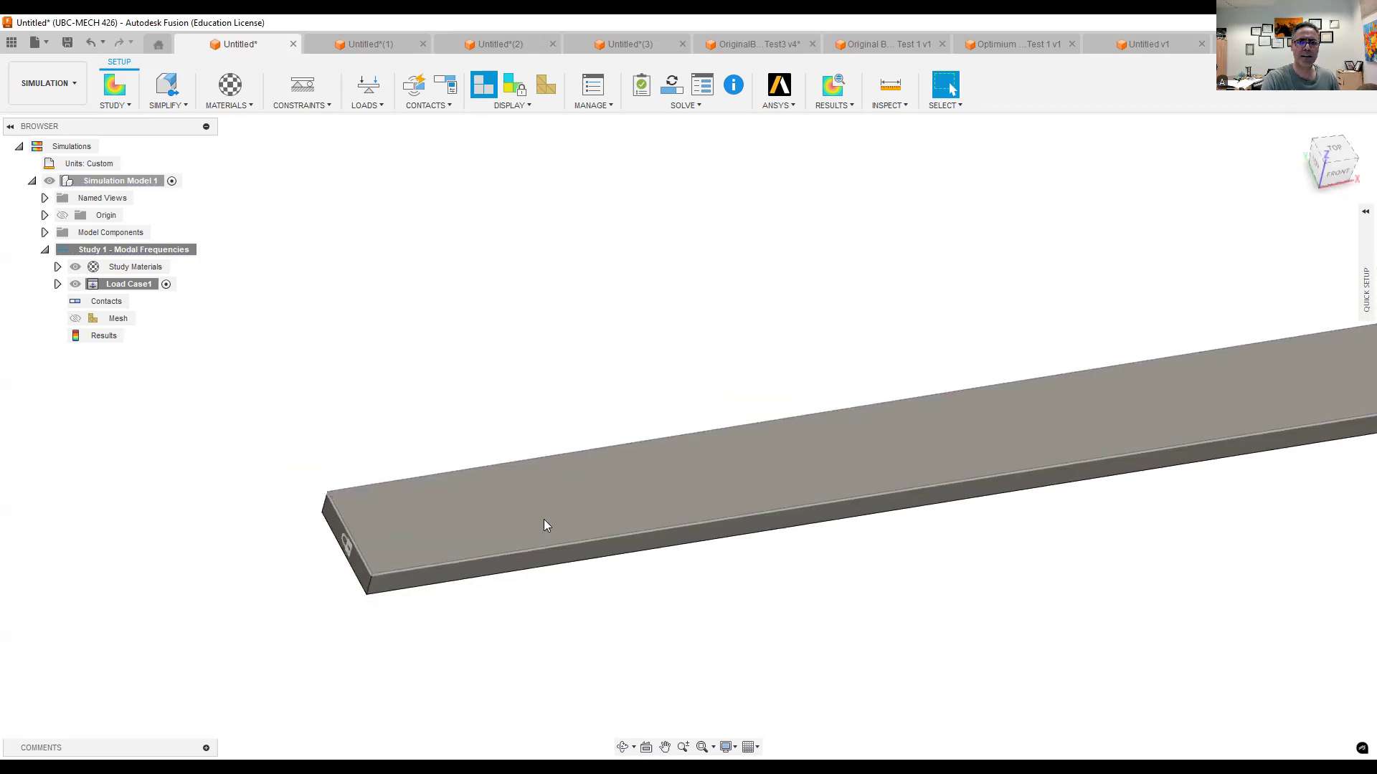
{"action": "scroll", "coordinate": [544, 525], "scroll_direction": "down", "scroll_amount": 2}
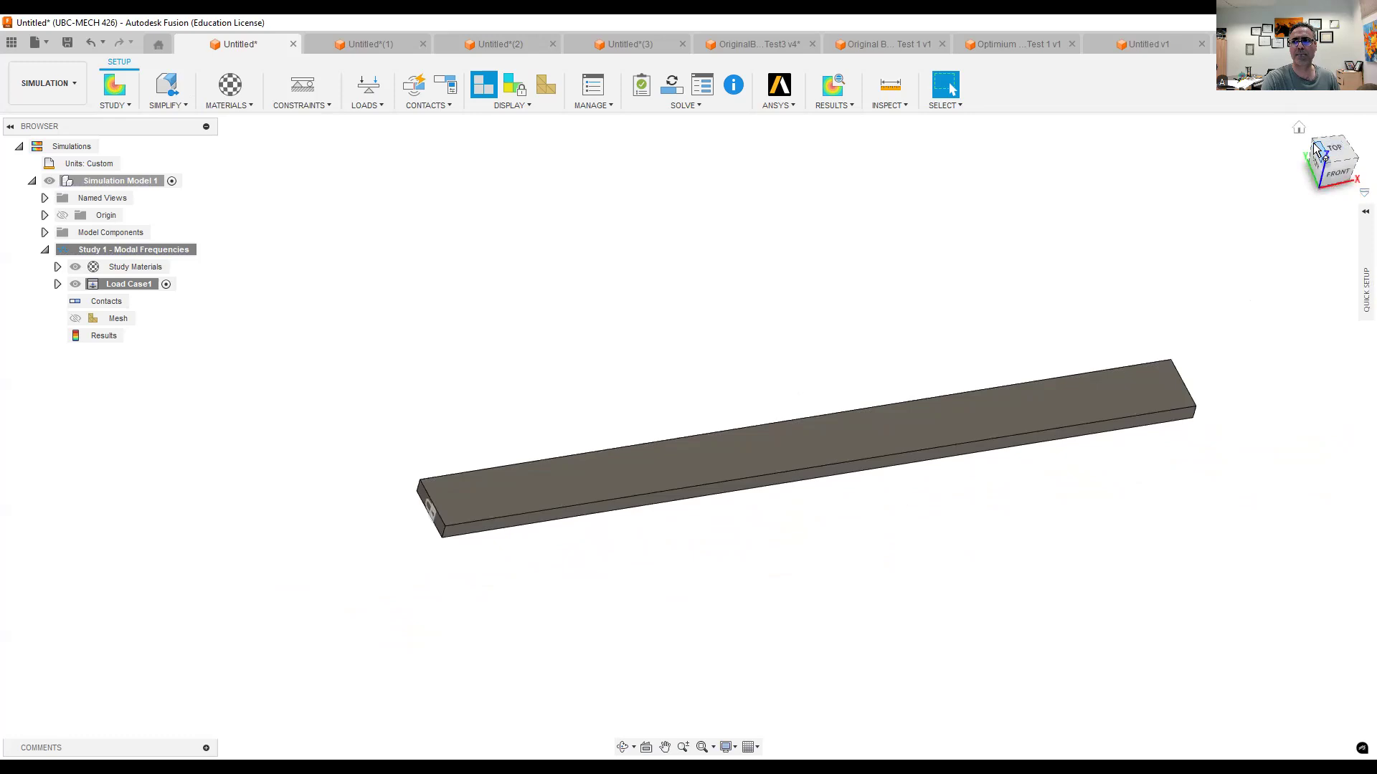
{"action": "left_click", "coordinate": [1302, 127]}
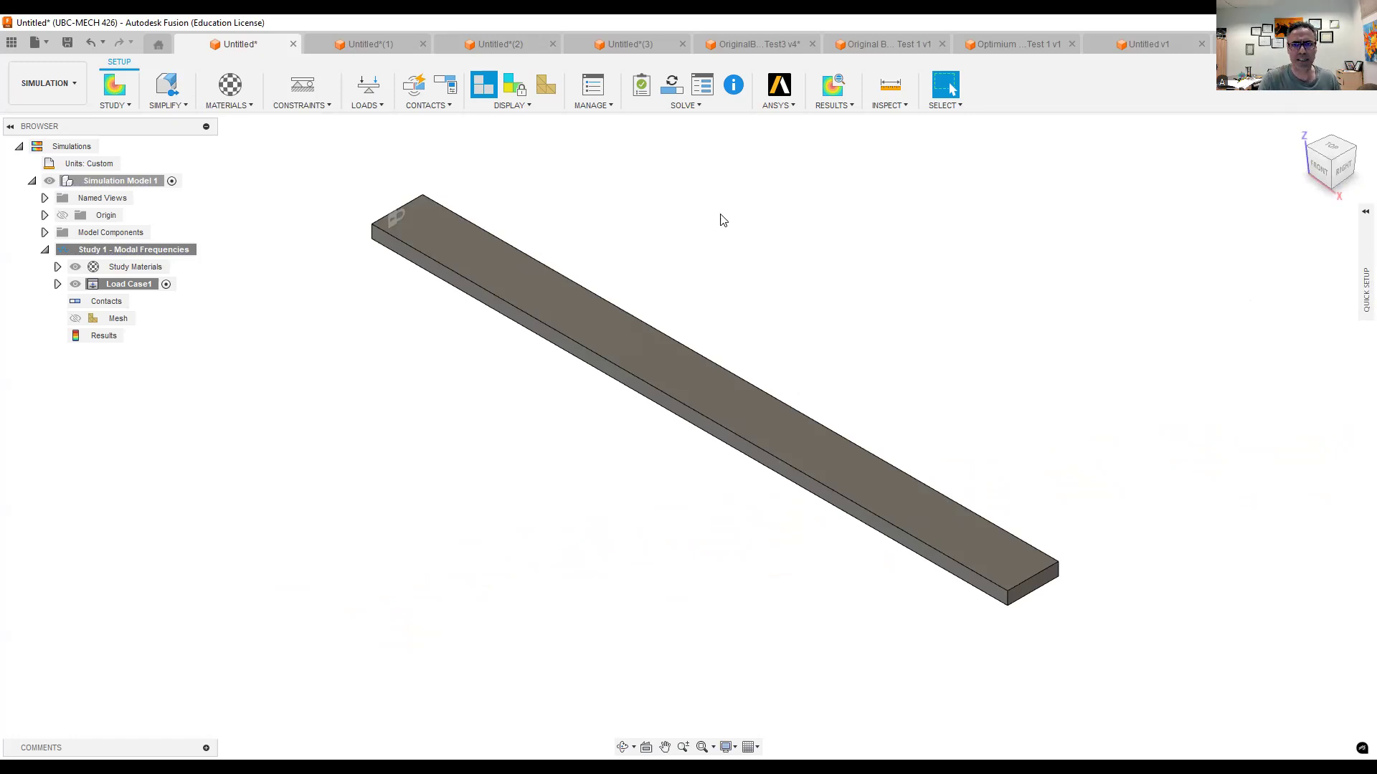
{"action": "left_click", "coordinate": [699, 107]}
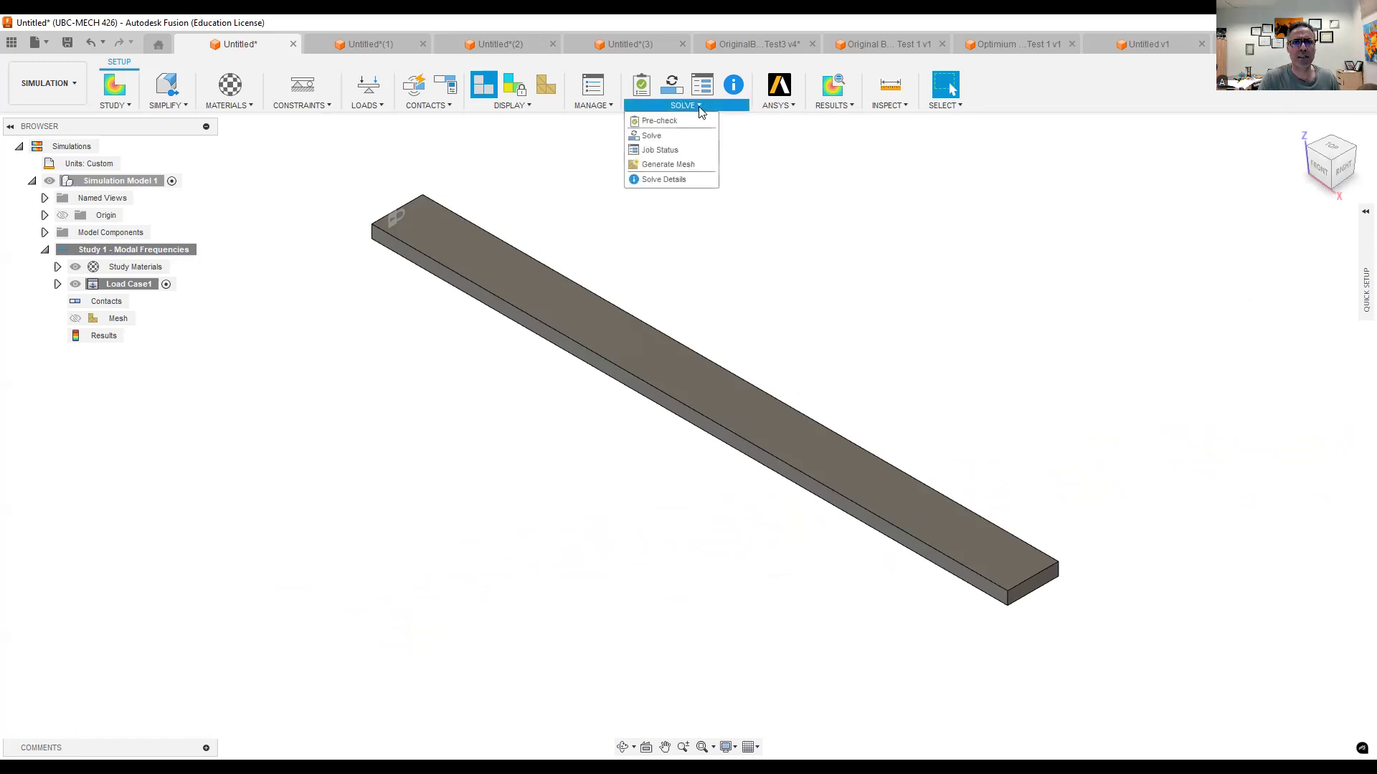
{"action": "left_click", "coordinate": [672, 142]}
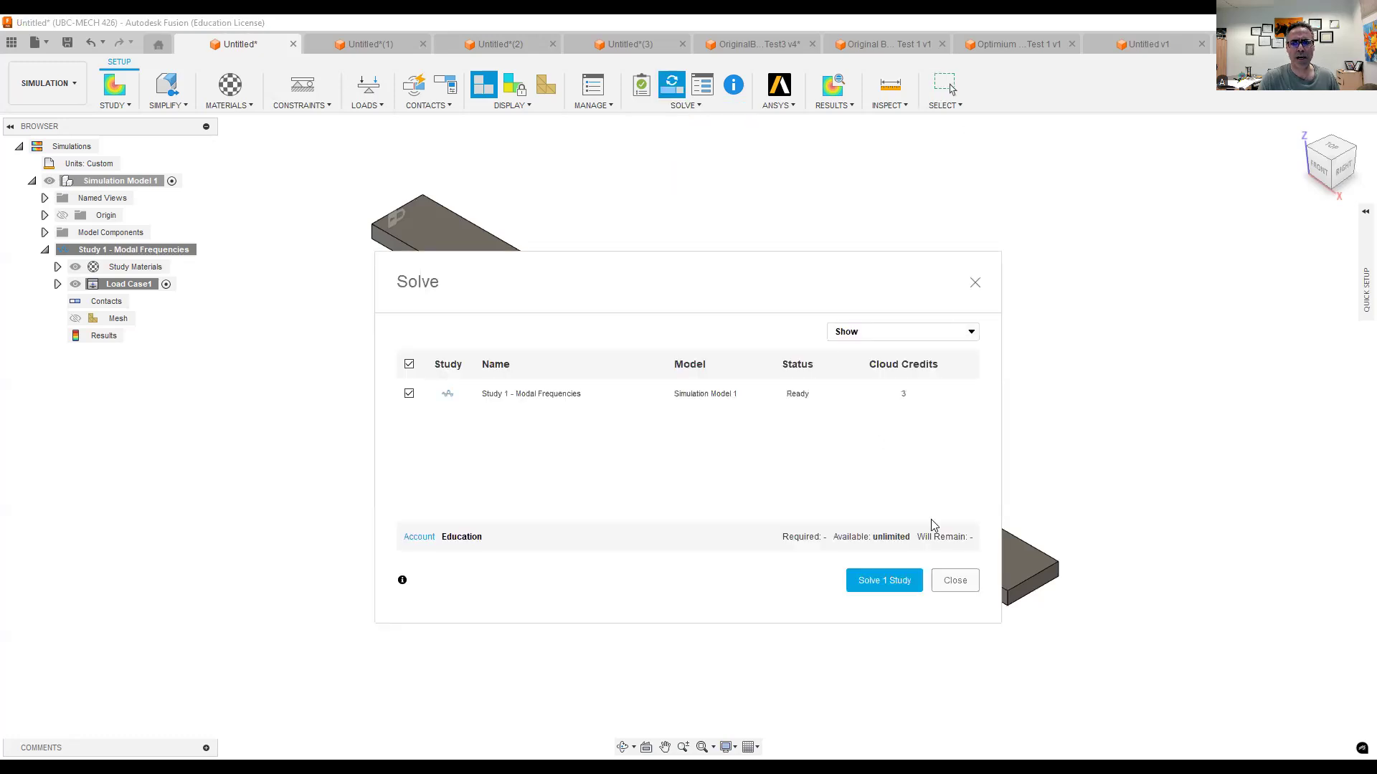
{"action": "left_click", "coordinate": [965, 582]}
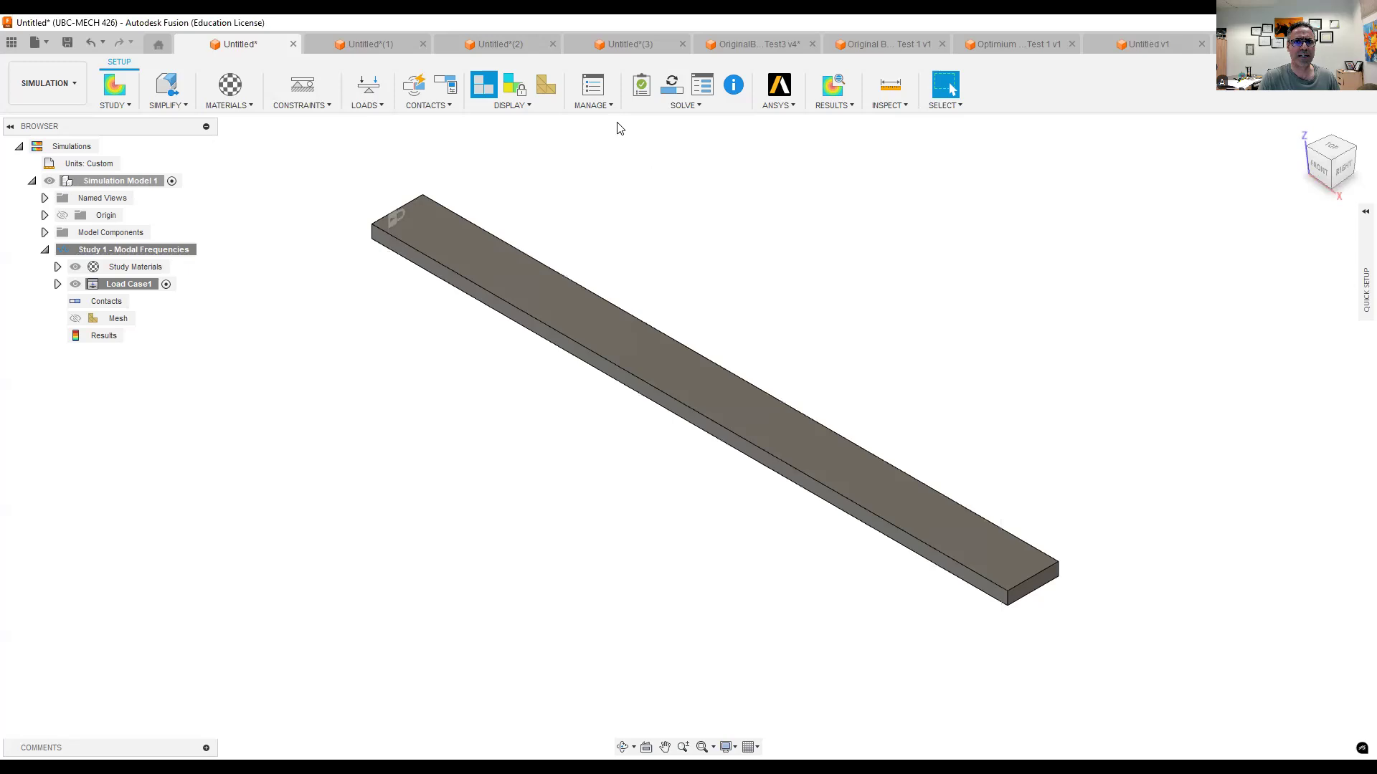
- Review the modal study's general and mesh settings, including the number of modes, and accept them
{"action": "left_click", "coordinate": [602, 105]}
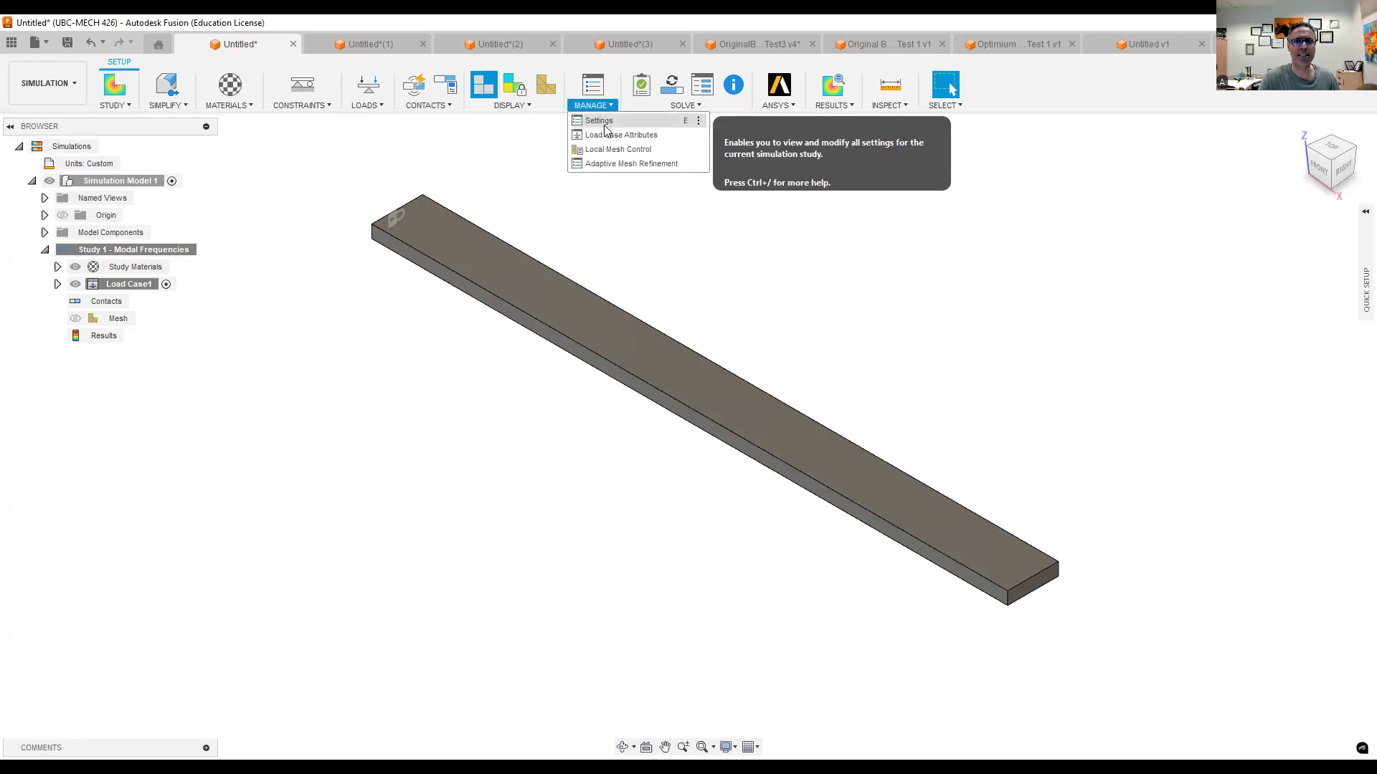
{"action": "left_click", "coordinate": [605, 121]}
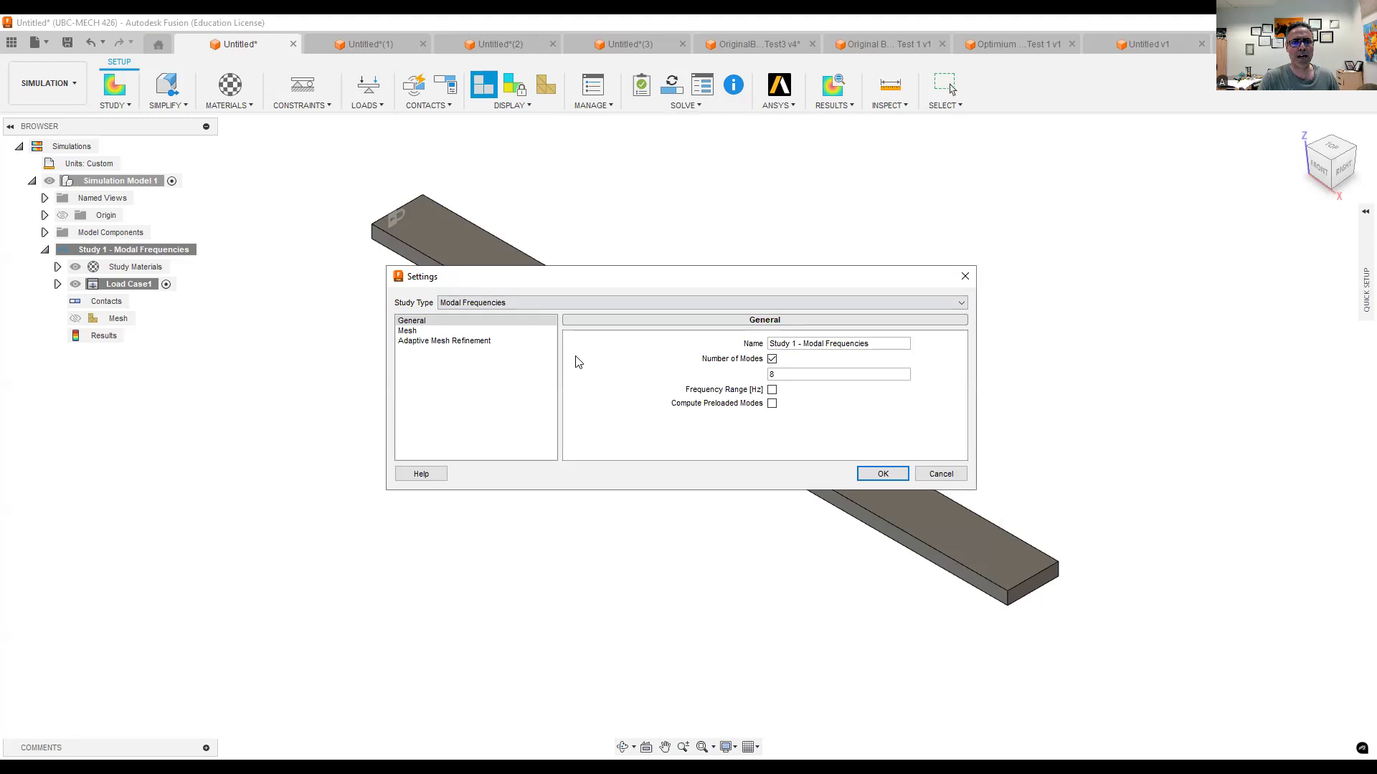
{"action": "left_click", "coordinate": [409, 330]}
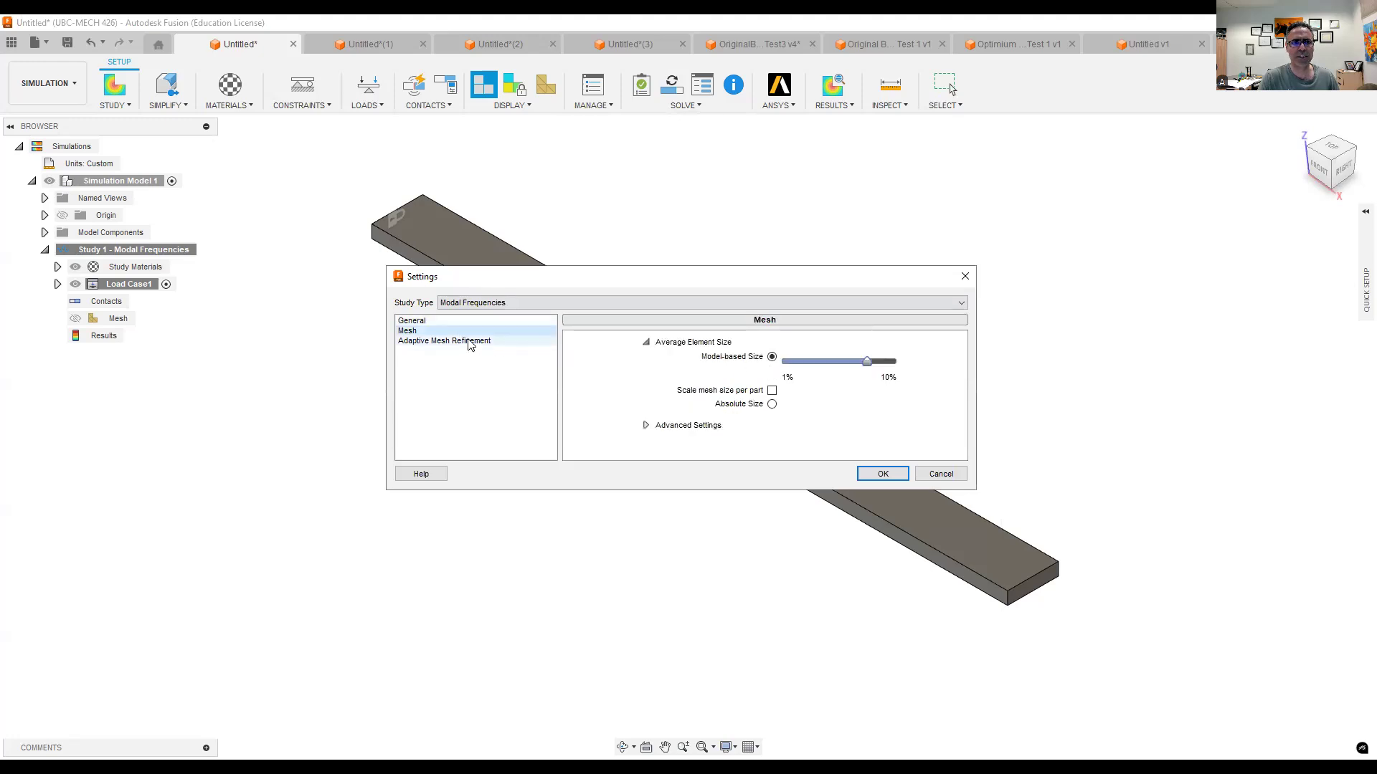
{"action": "left_click", "coordinate": [428, 321]}
{"action": "left_click_drag", "start_coordinate": [780, 377], "coordinate": [772, 380]}
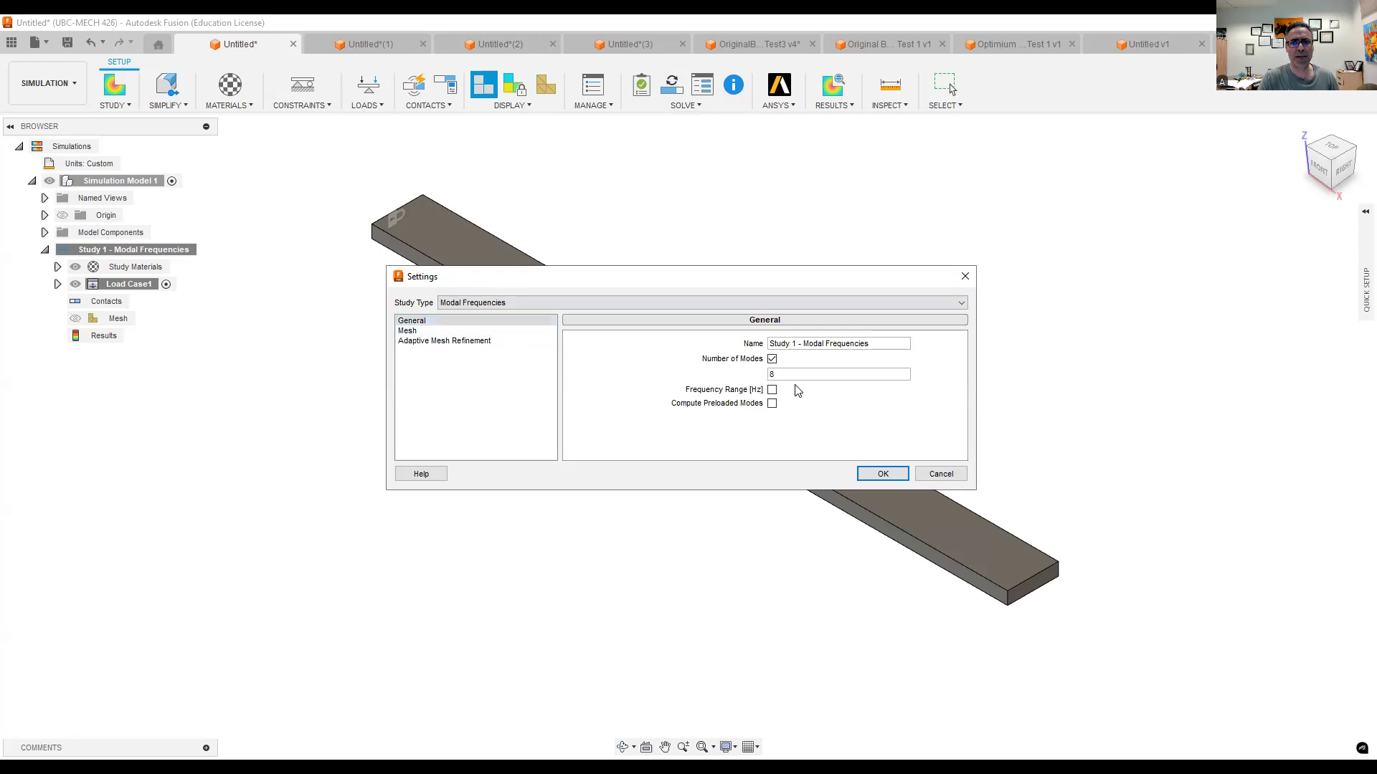
{"action": "left_click", "coordinate": [882, 473]}
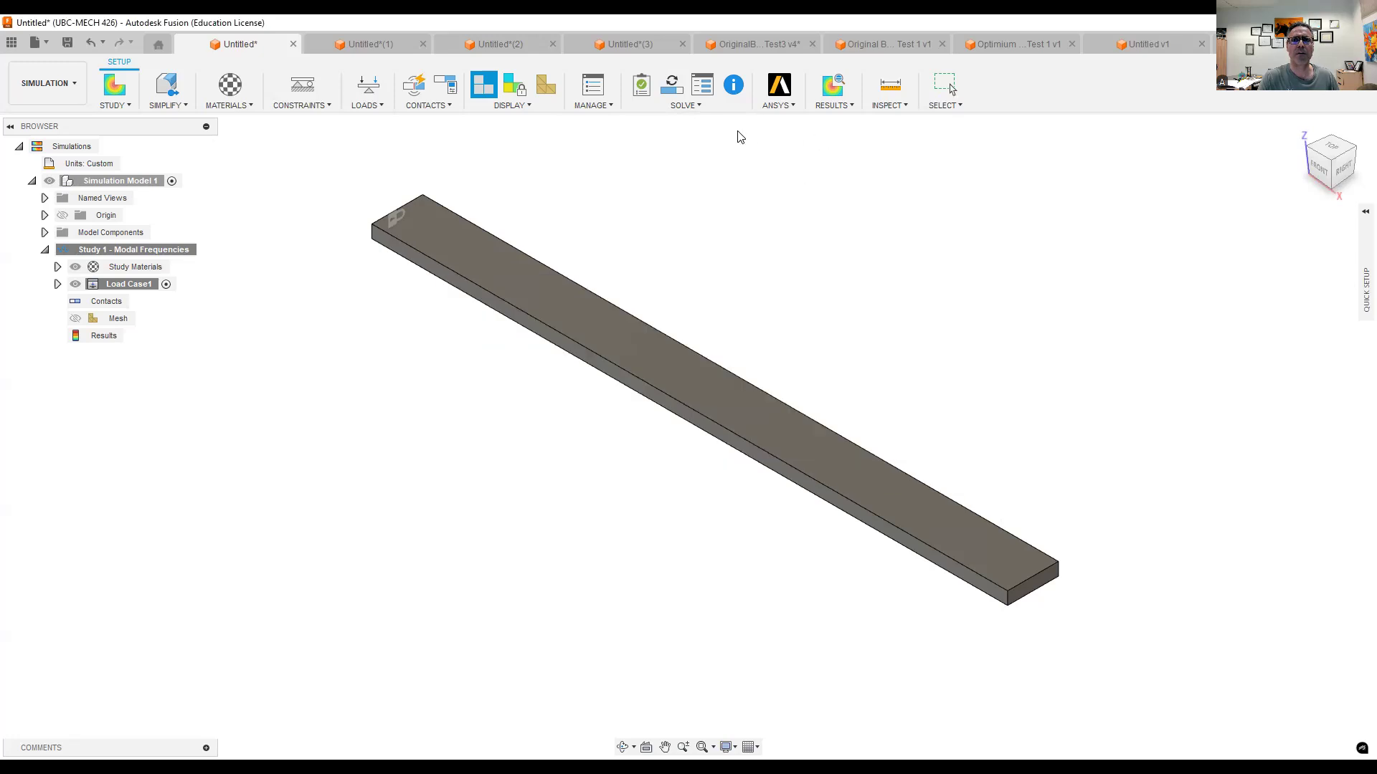
- Solve the modal frequencies study in the cloud, saving the design as "Canteliver Beam" in Admin Project, and dismiss the job status
{"action": "left_click", "coordinate": [677, 108]}
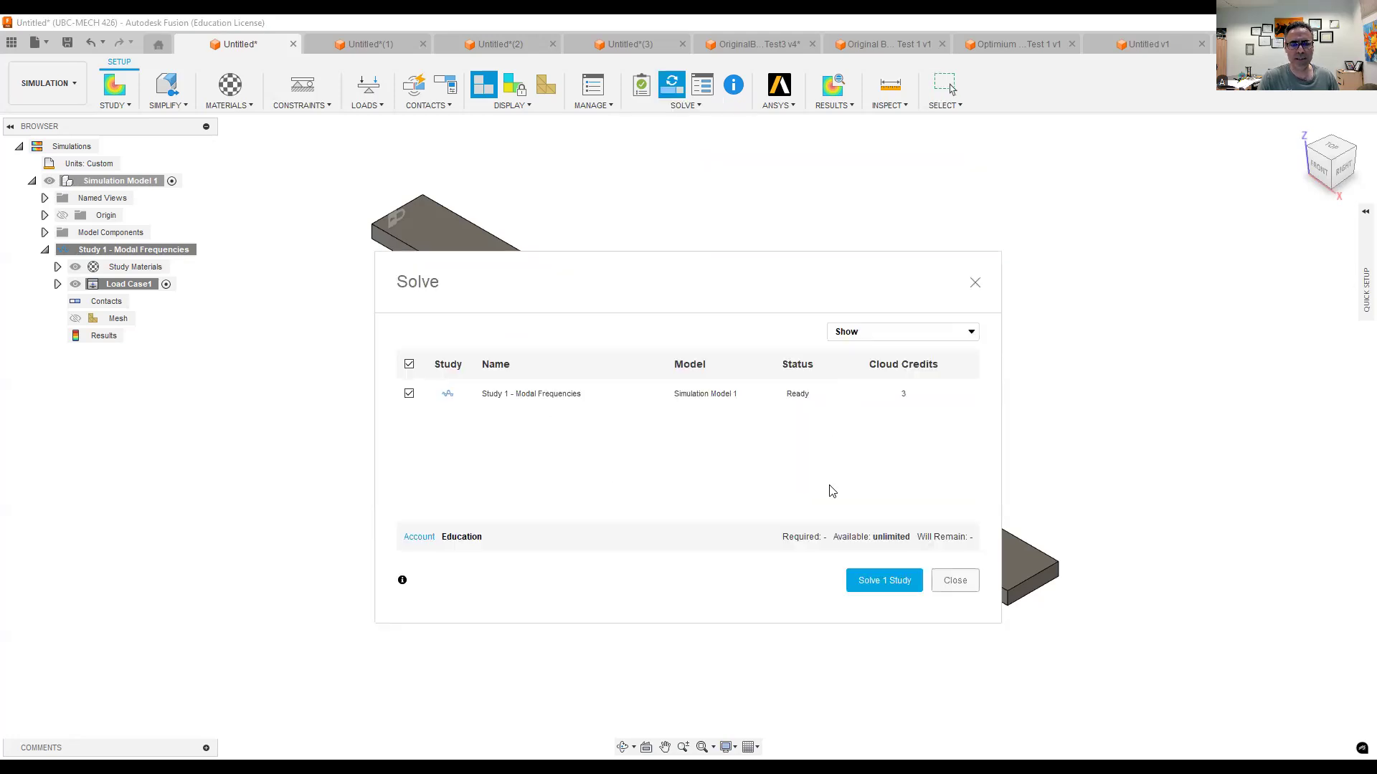
{"action": "left_click", "coordinate": [882, 587]}
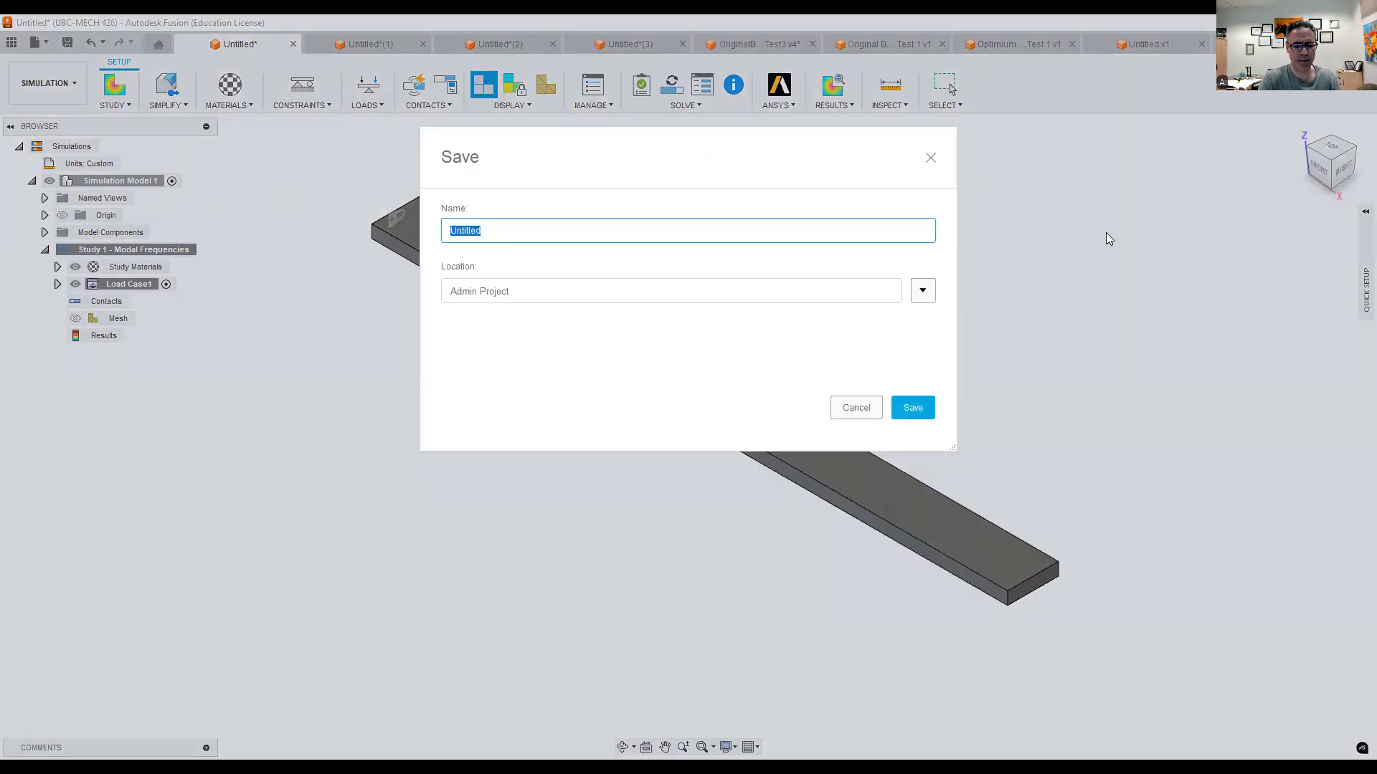
{"action": "type", "text": "Canteliver Beam"}
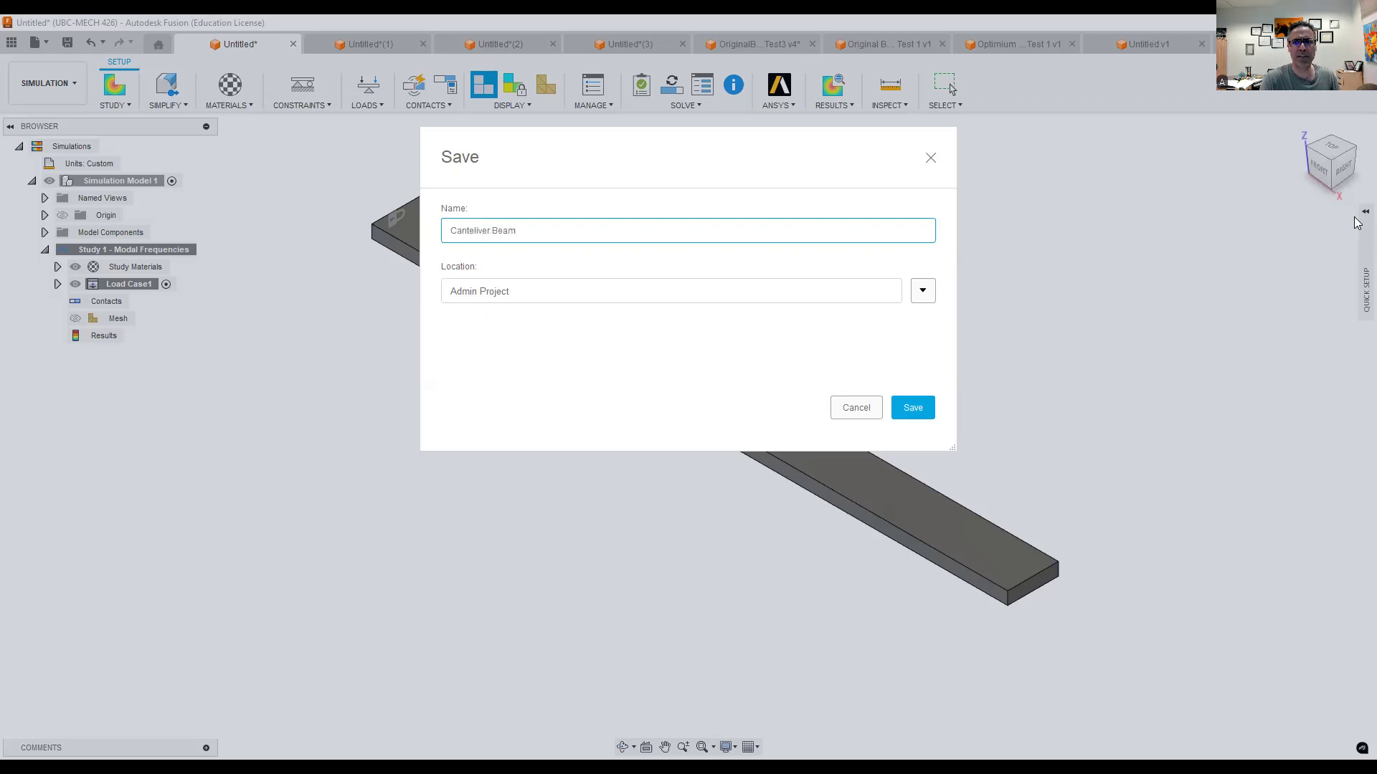
{"action": "left_click", "coordinate": [928, 409]}
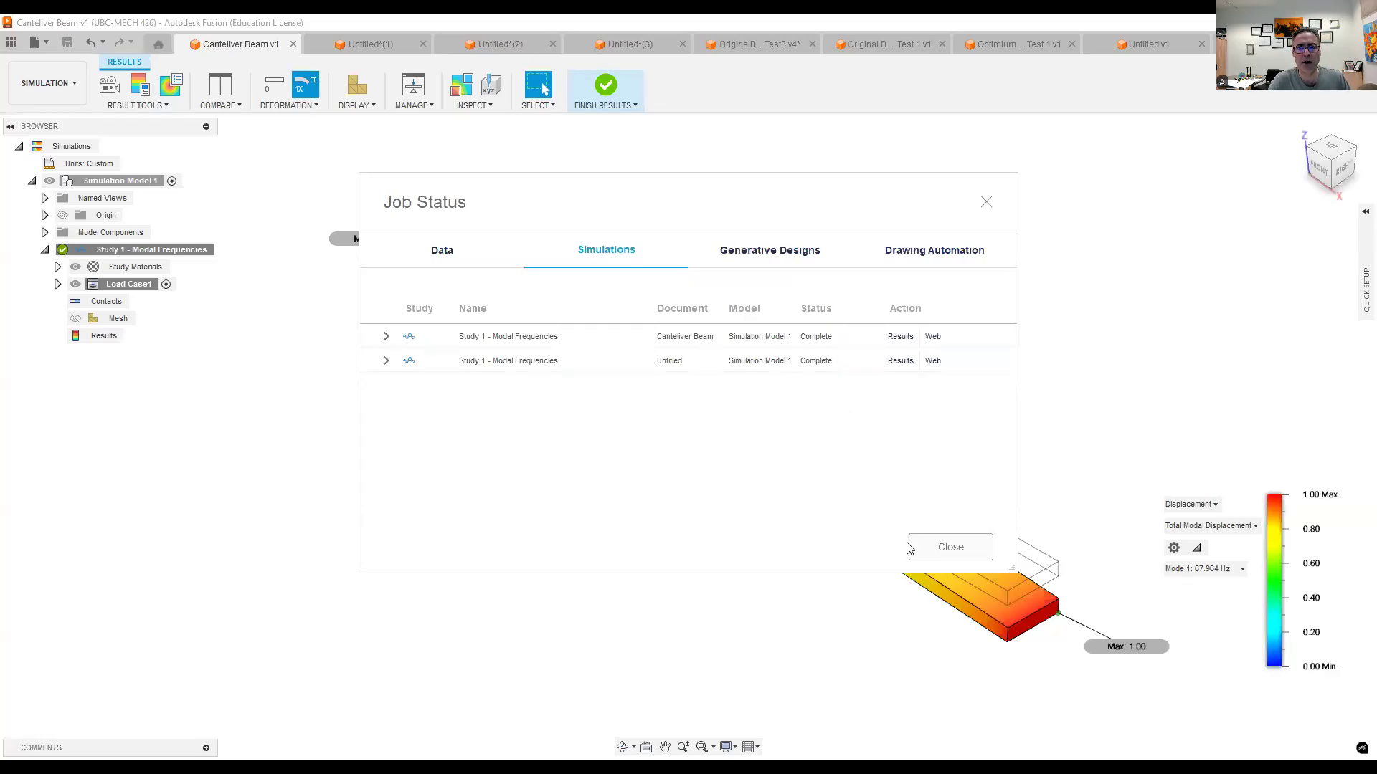
{"action": "left_click", "coordinate": [950, 548]}
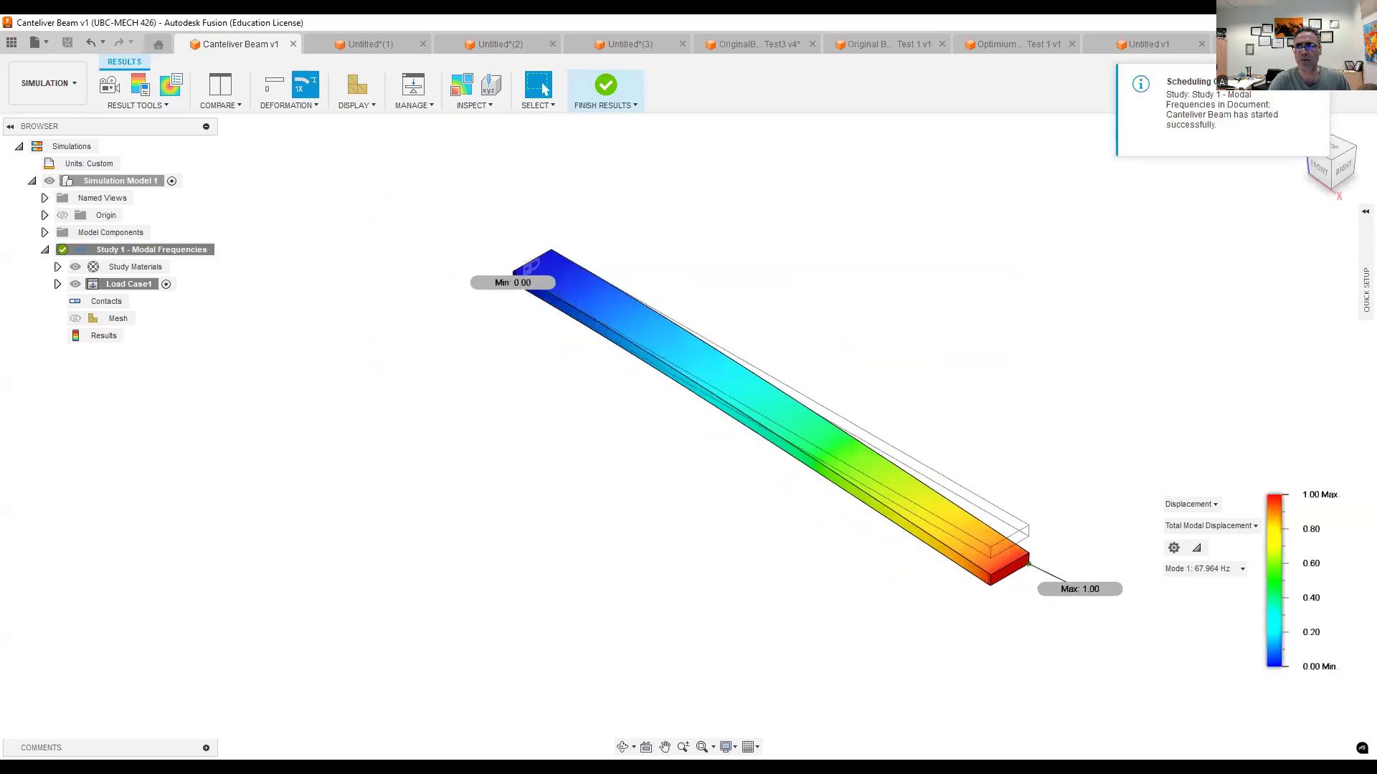
- View the modal results from the front and set the deformation scale to Adjusted 2x
{"action": "left_click", "coordinate": [1318, 165]}
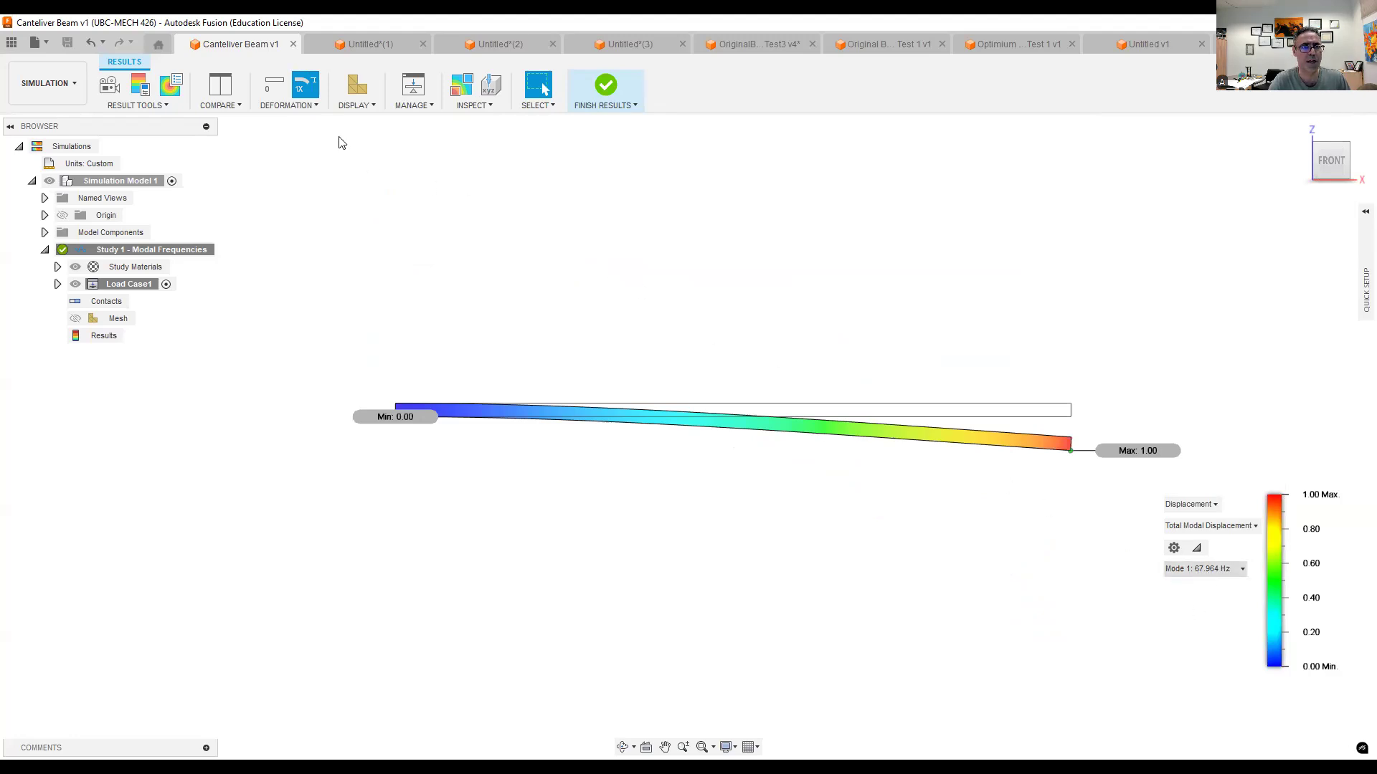
{"action": "left_click", "coordinate": [288, 104]}
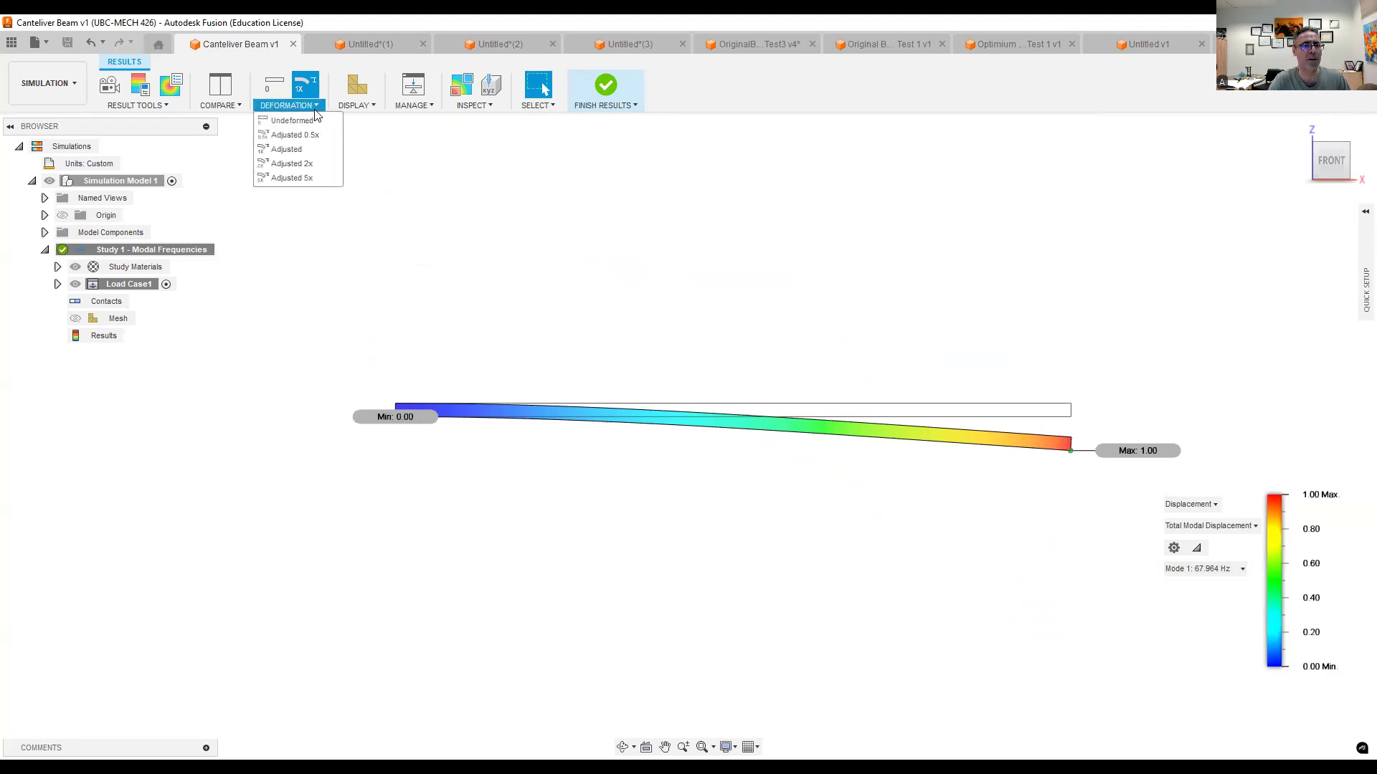
{"action": "left_click", "coordinate": [296, 167]}
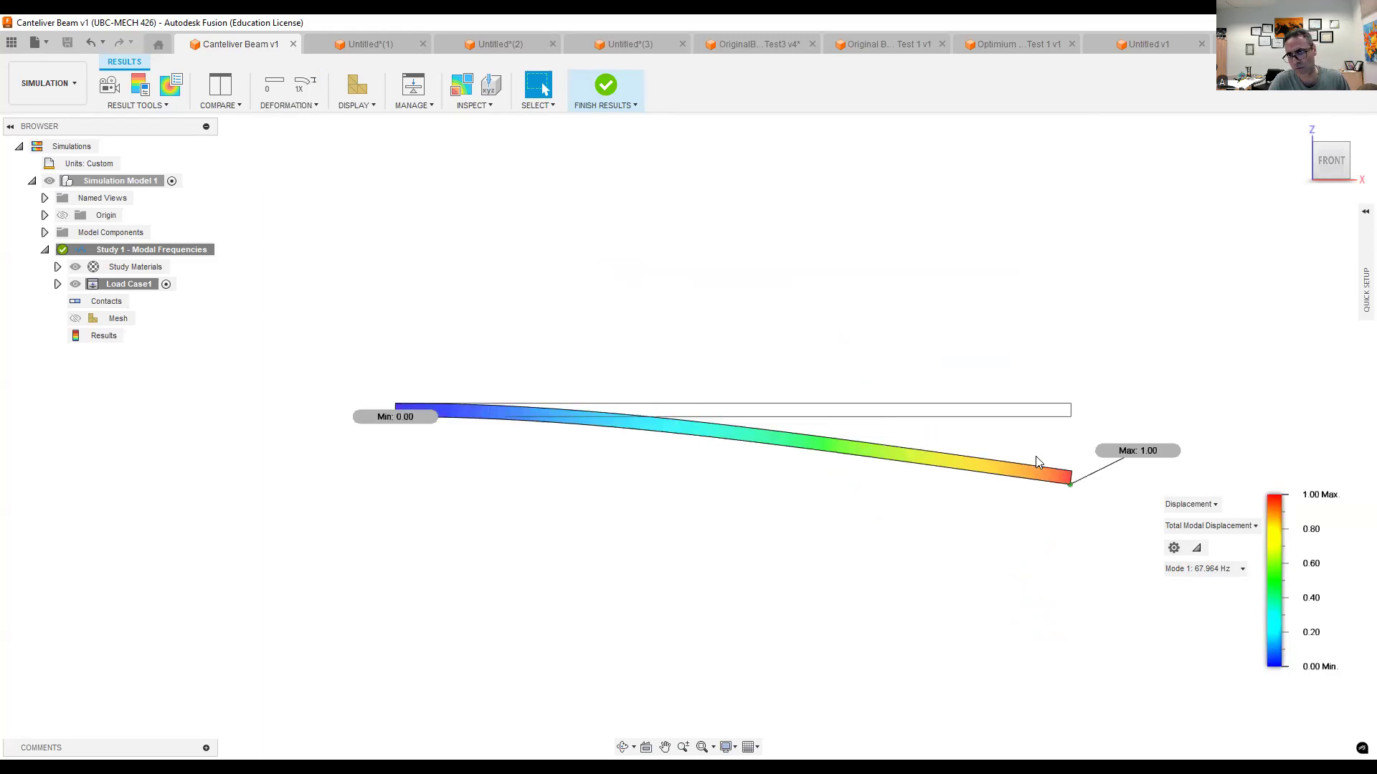
- Play a two-way animation of the Mode 1 displacement at fast speed with 10 steps
{"action": "left_click", "coordinate": [117, 90]}
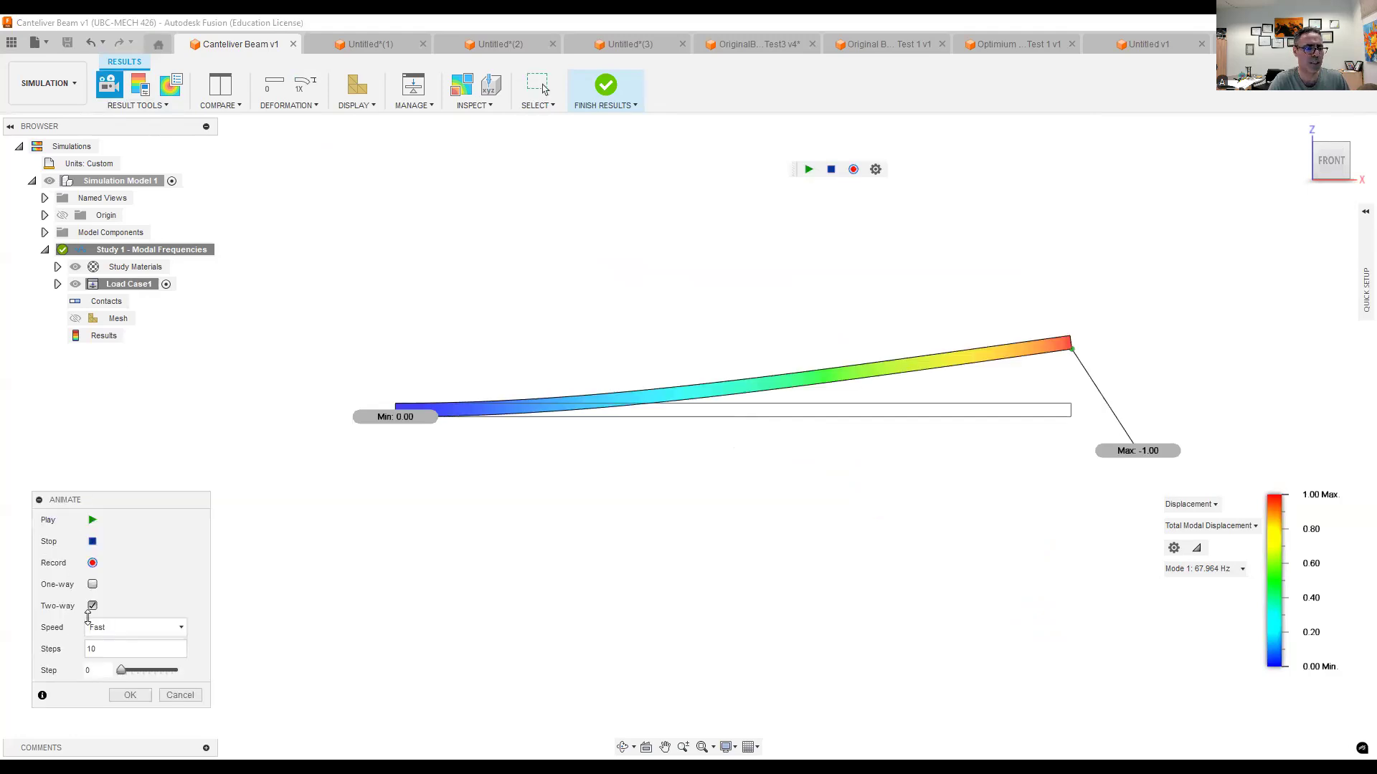
{"action": "left_click", "coordinate": [92, 606]}
{"action": "left_click", "coordinate": [93, 519]}
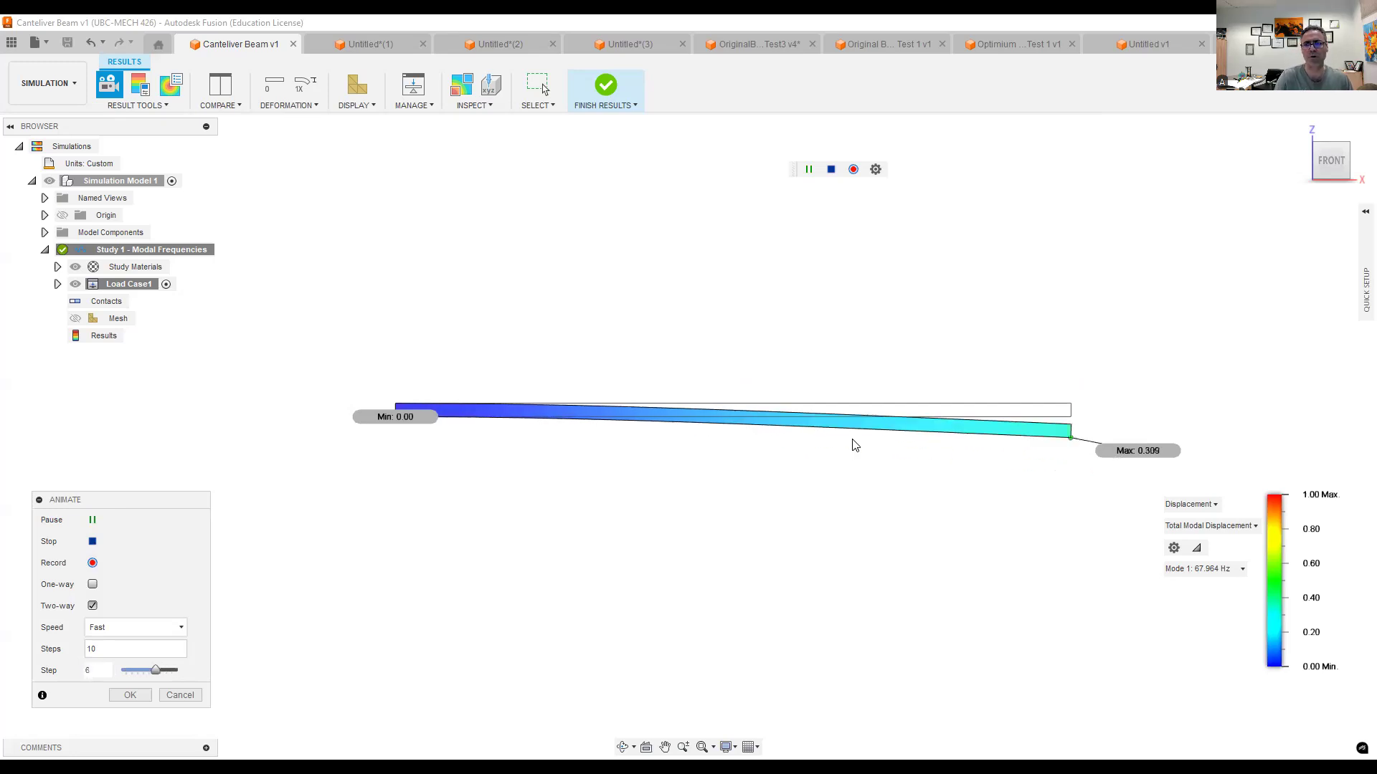
- Show the animated Mode 2 shape and examine it from the home view
{"action": "left_click", "coordinate": [1209, 571]}
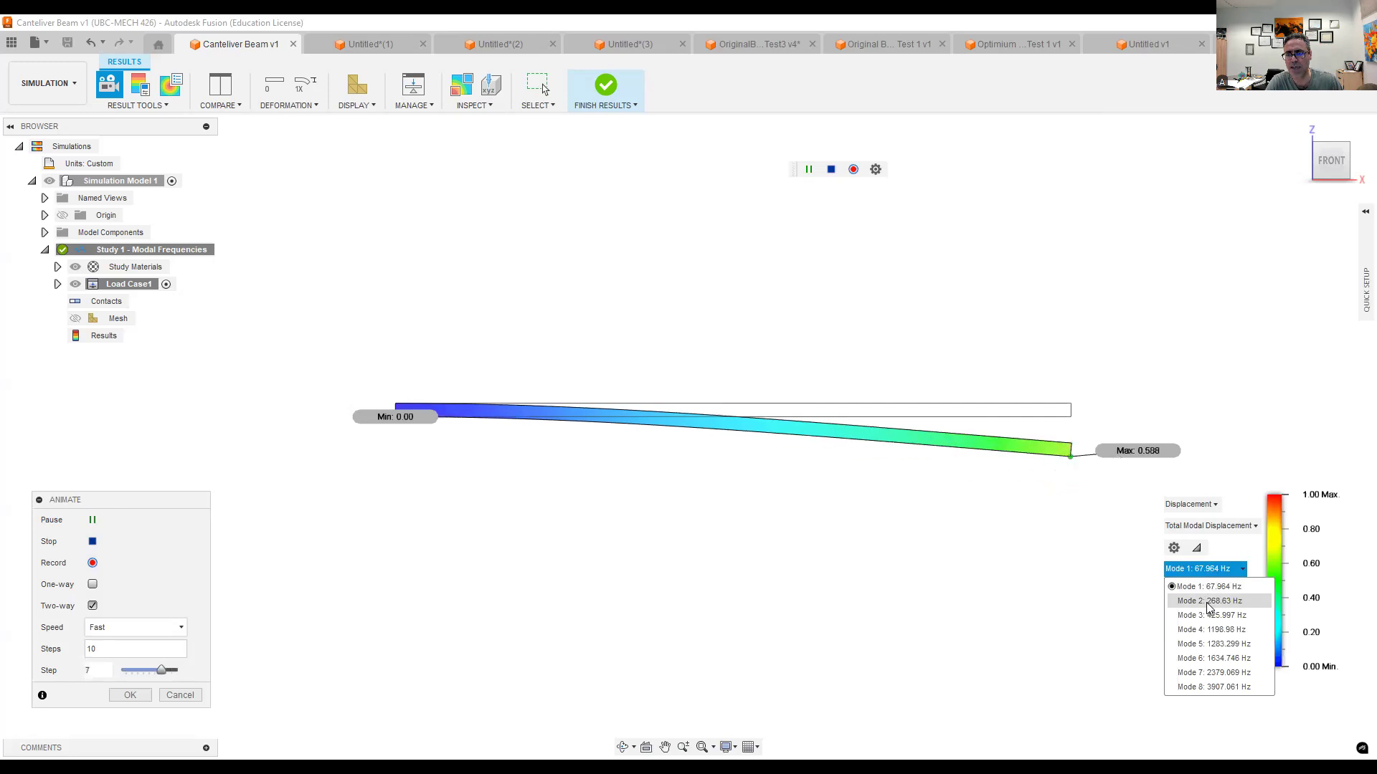
{"action": "left_click", "coordinate": [1209, 603]}
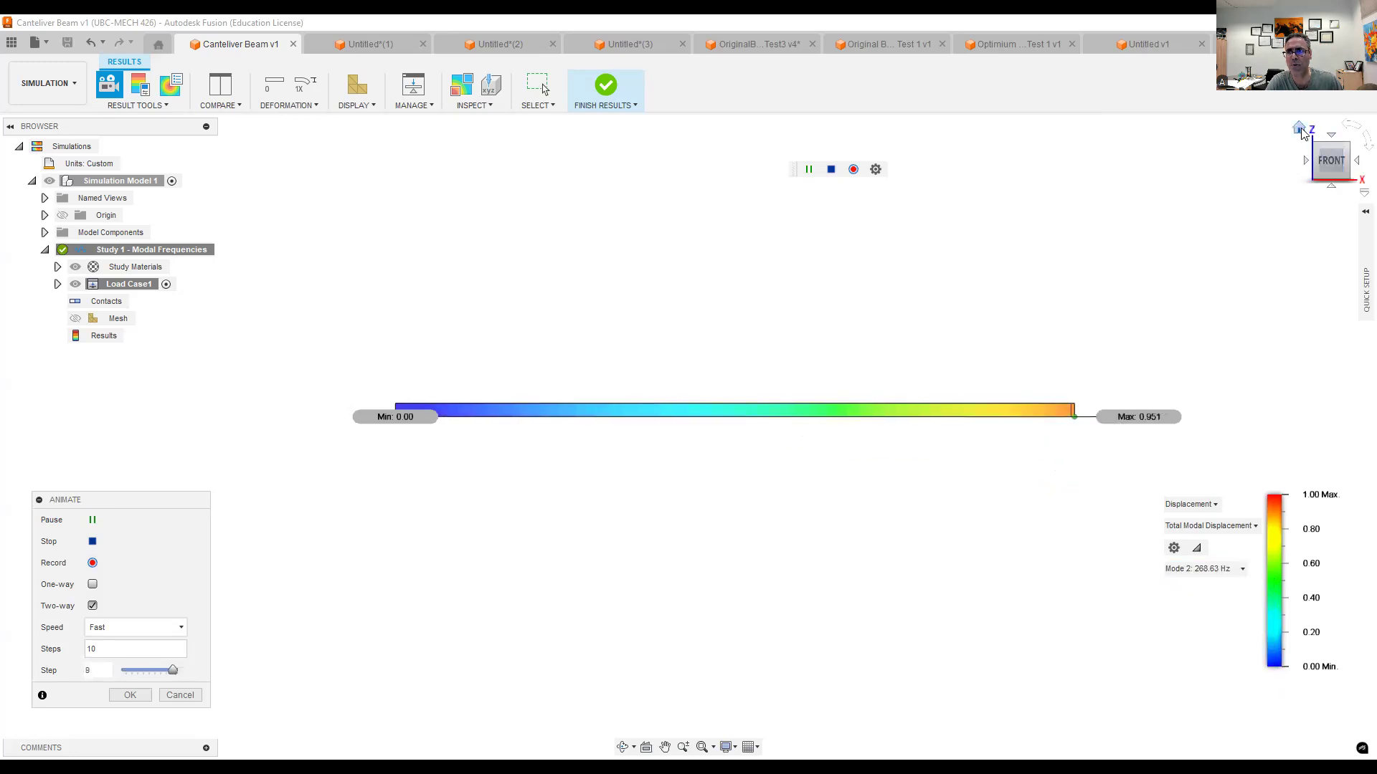
{"action": "left_click", "coordinate": [1299, 130]}
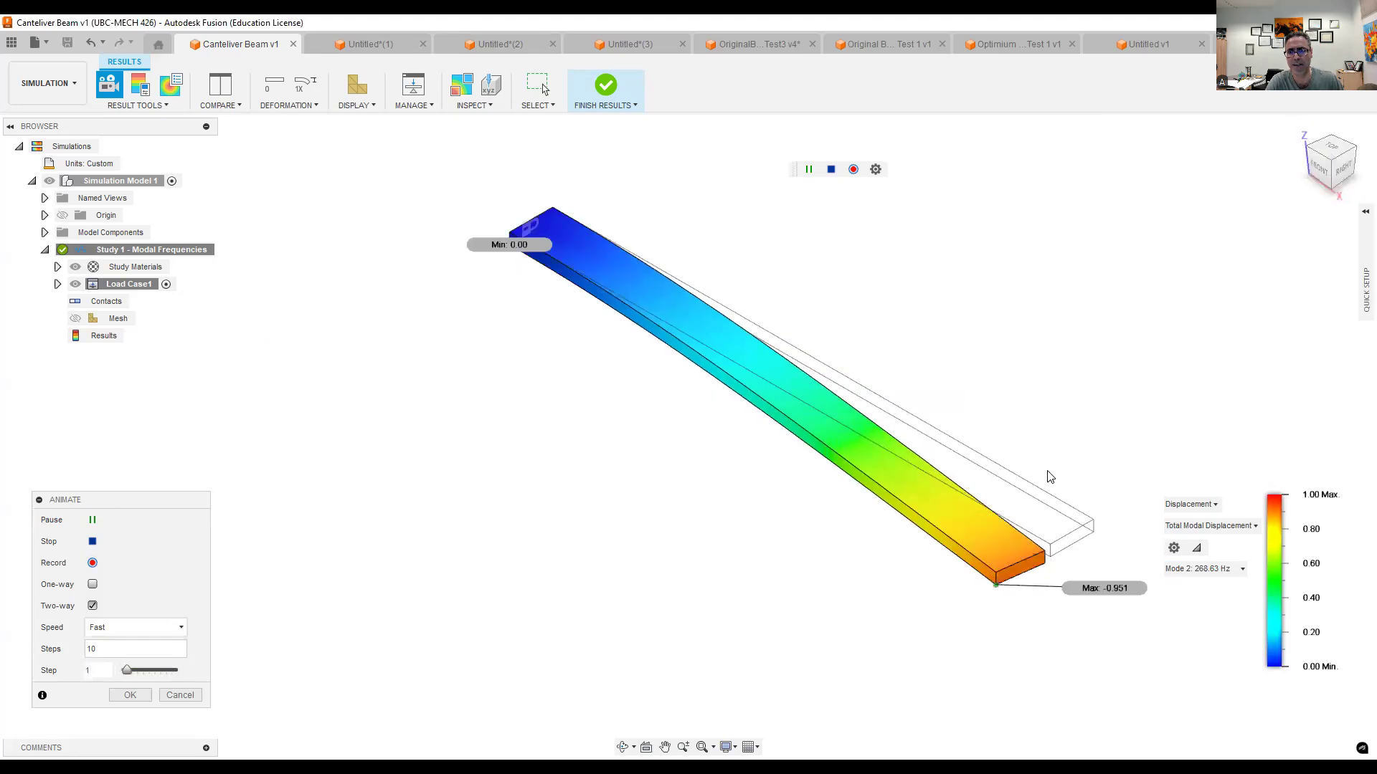
- Examine the animated shapes of Modes 3, 5, 6 and 7 one after another from the front
{"action": "left_click", "coordinate": [1215, 568]}
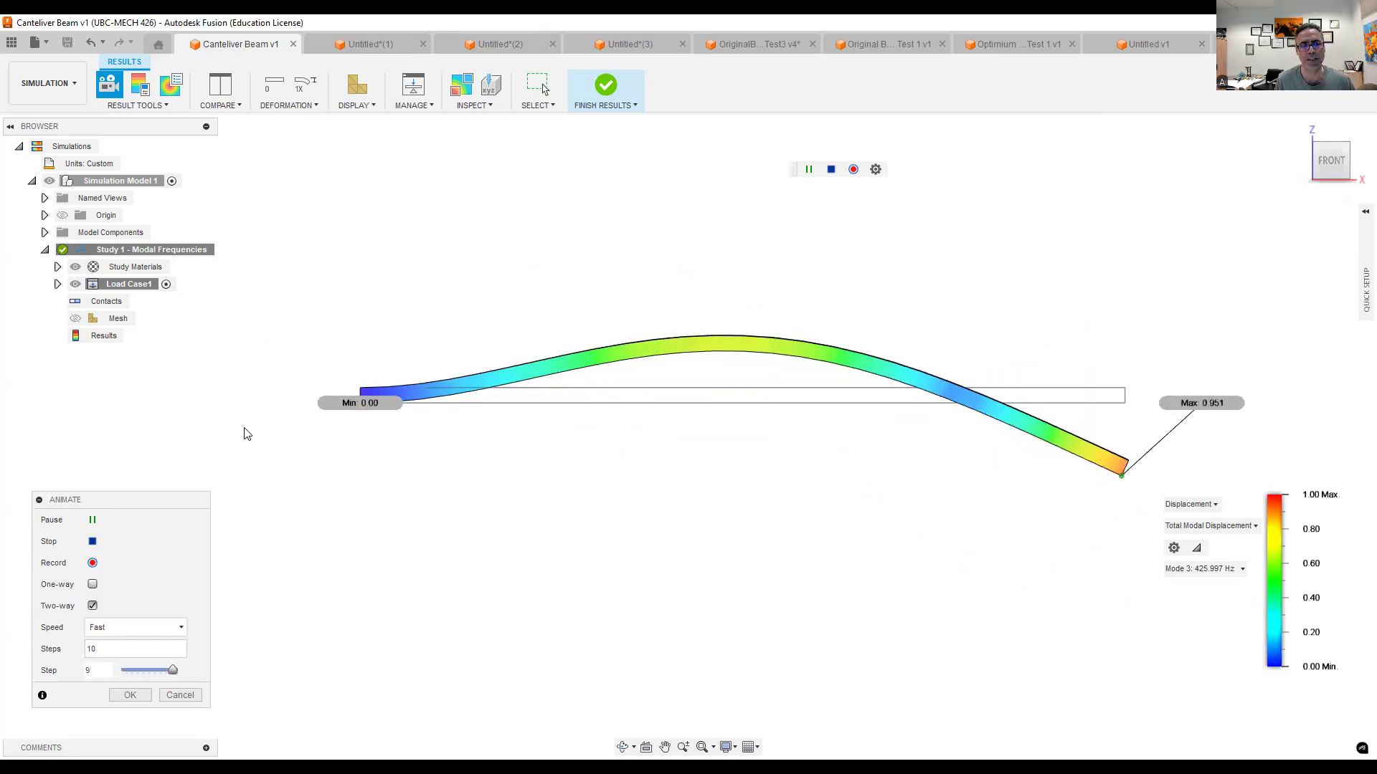
{"action": "left_click", "coordinate": [1222, 569]}
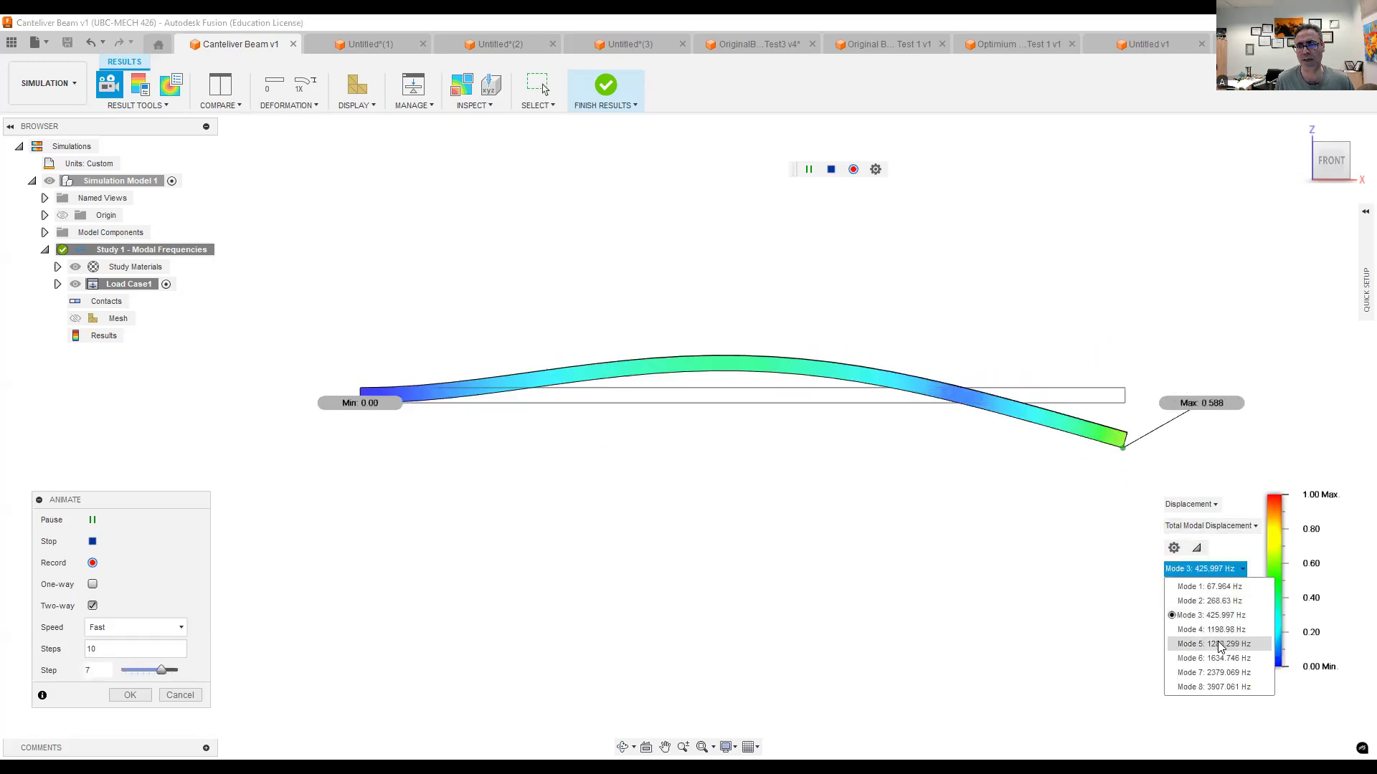
{"action": "left_click", "coordinate": [1218, 642]}
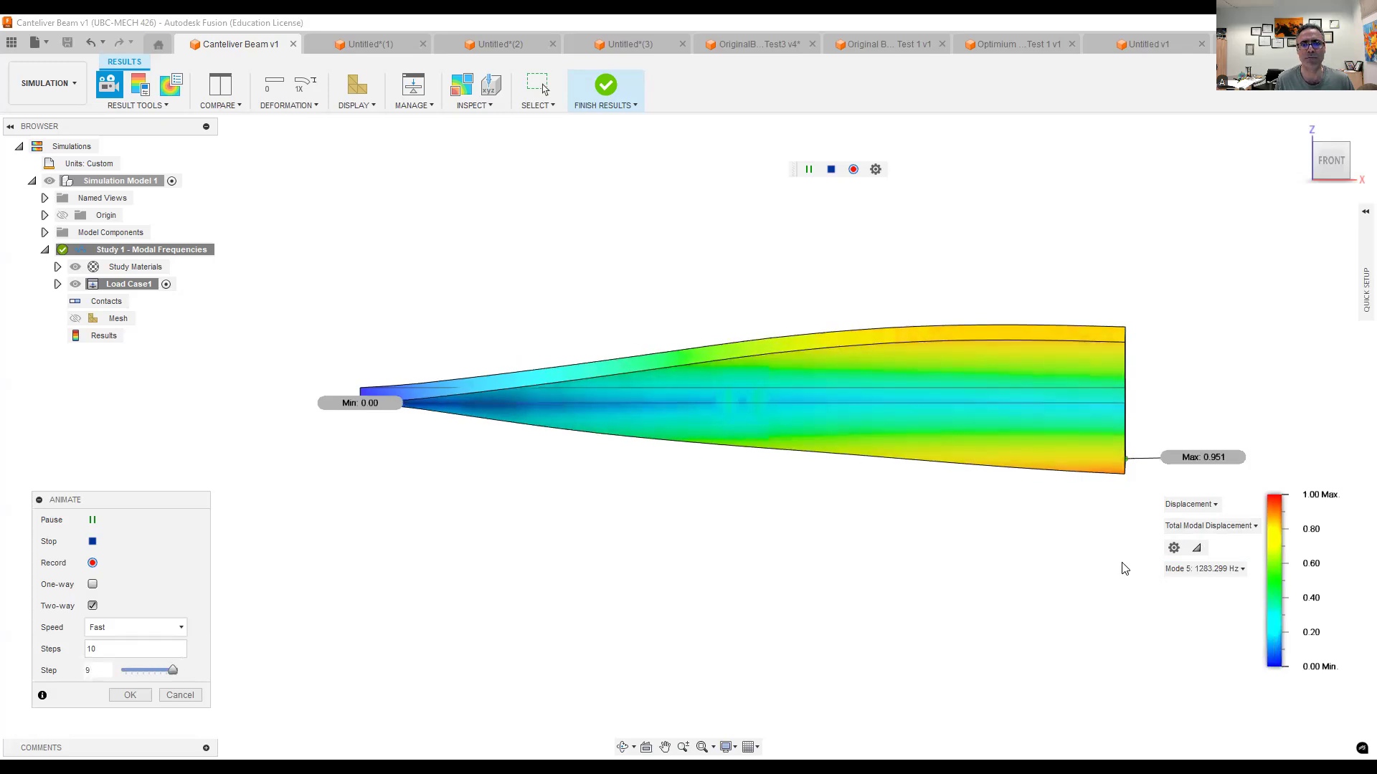
{"action": "left_click", "coordinate": [1185, 566]}
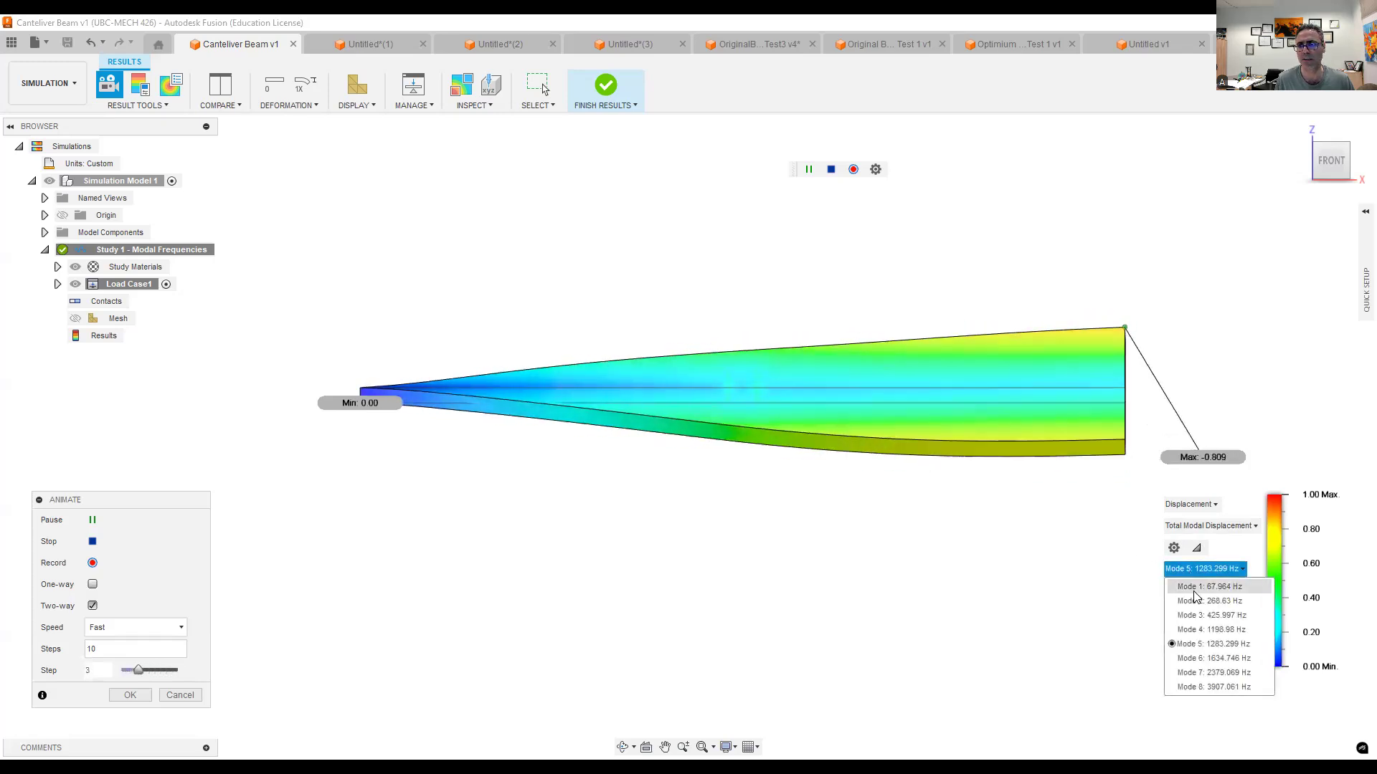
{"action": "left_click", "coordinate": [1204, 658]}
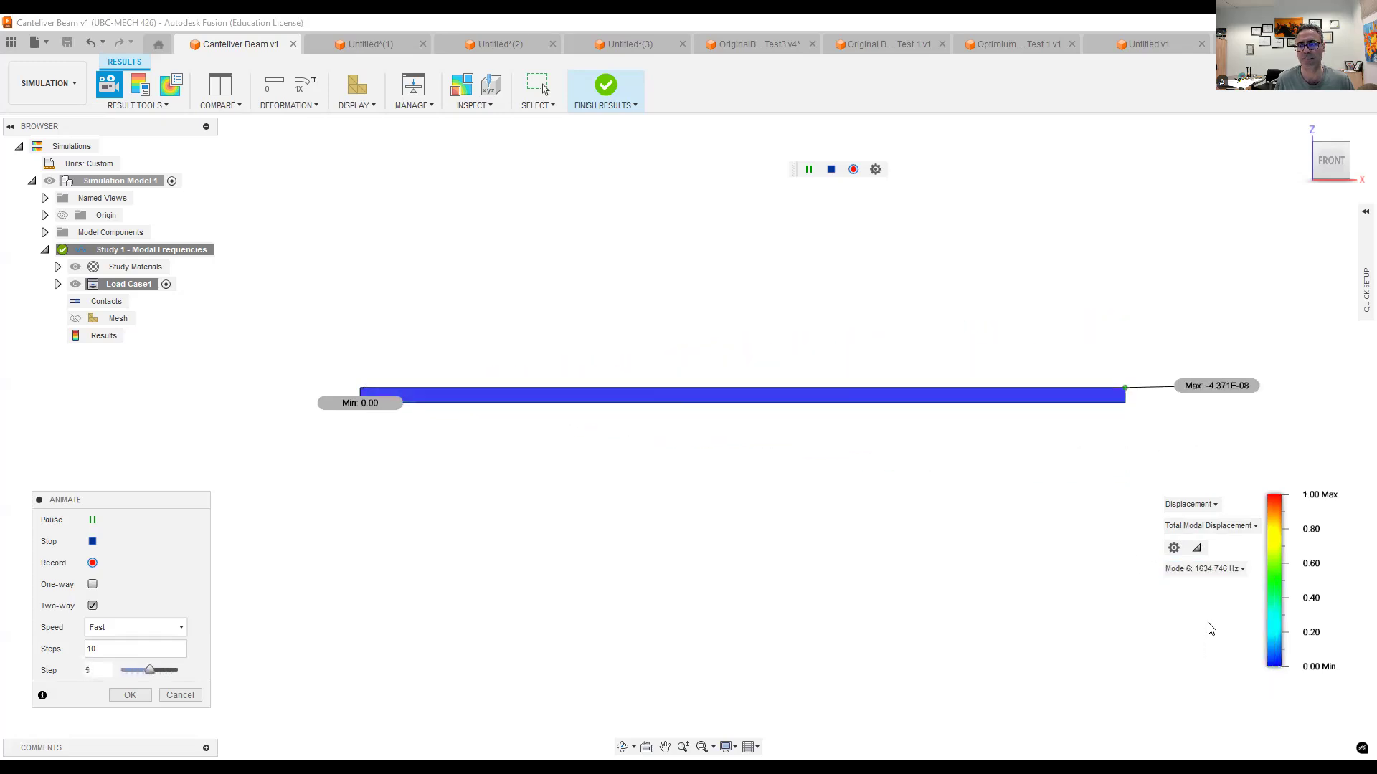
{"action": "left_click", "coordinate": [1202, 569]}
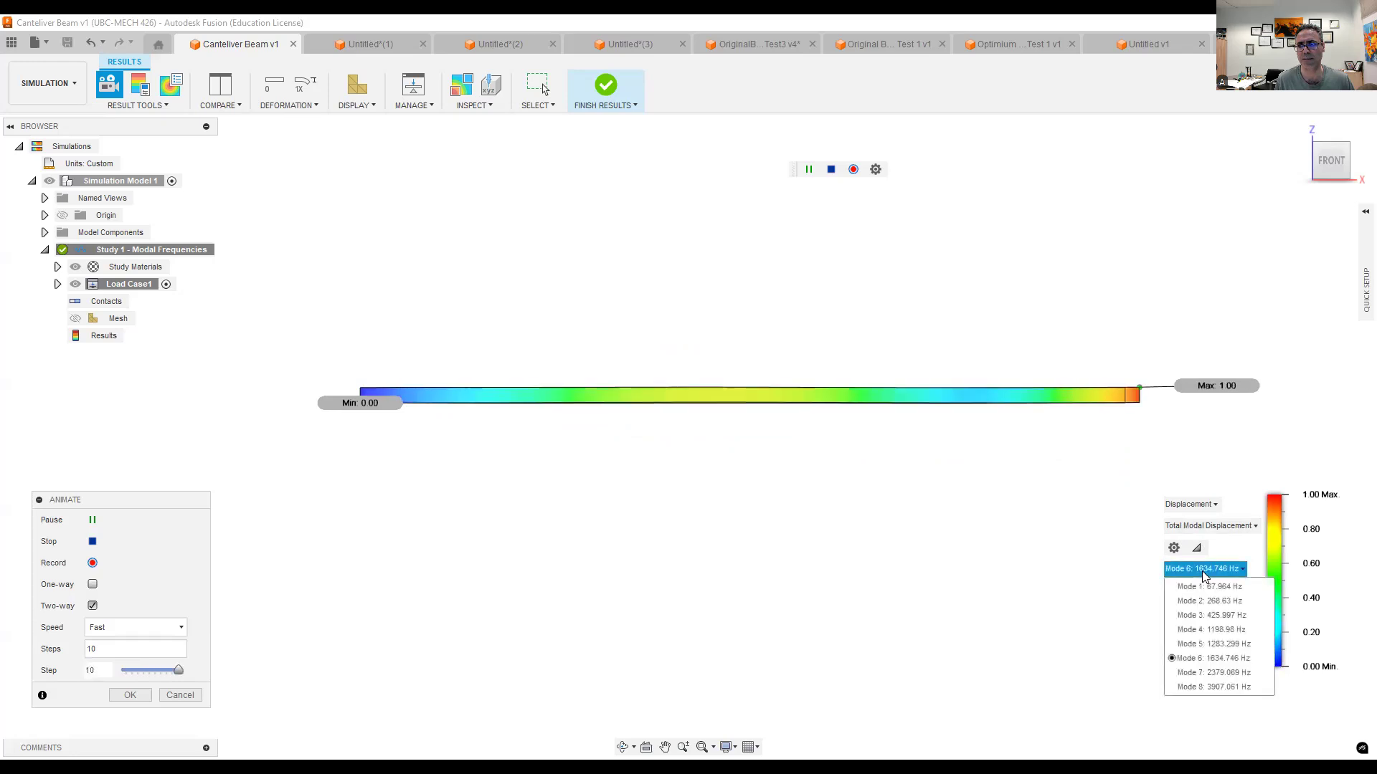
{"action": "left_click", "coordinate": [1206, 673]}
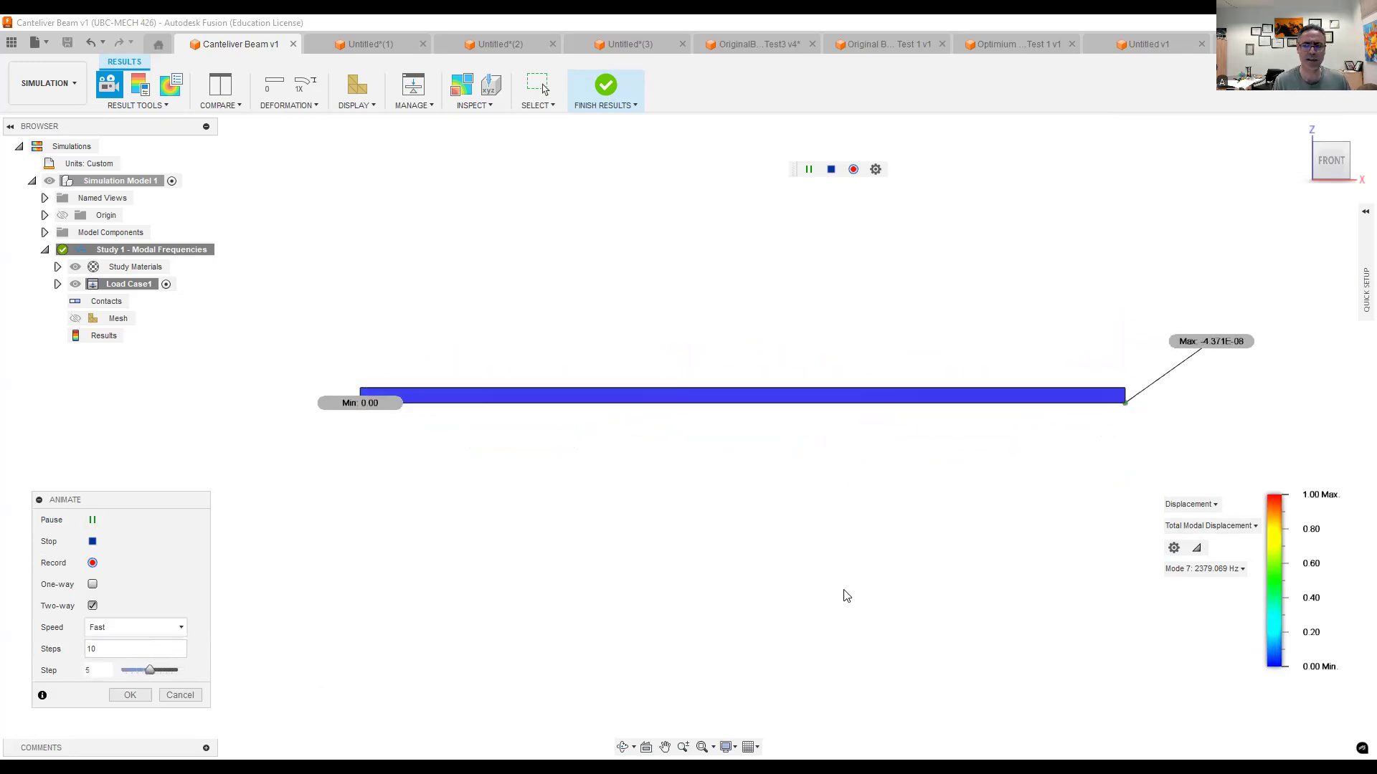
- Return the displayed results to Mode 1 and pause its animation
{"action": "left_click", "coordinate": [1213, 568]}
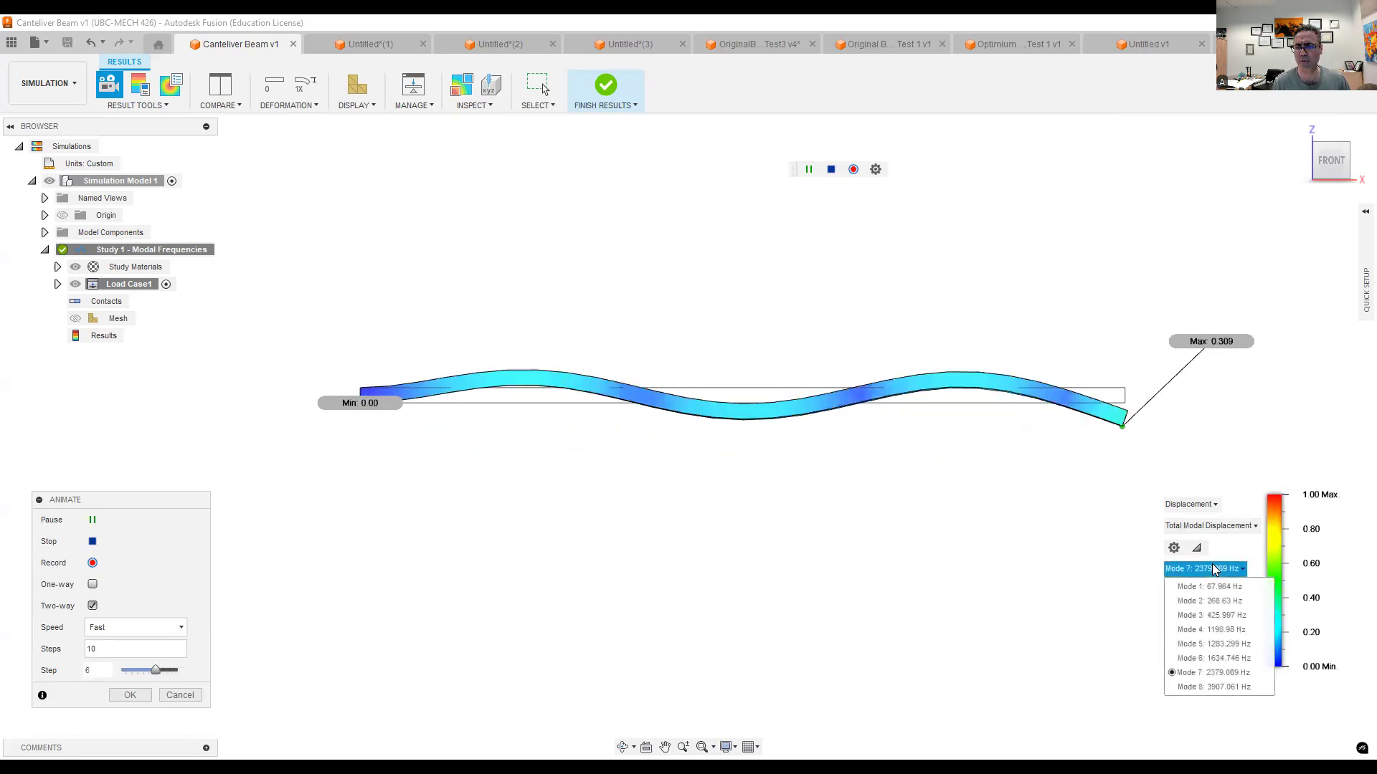
{"action": "left_click", "coordinate": [1212, 587]}
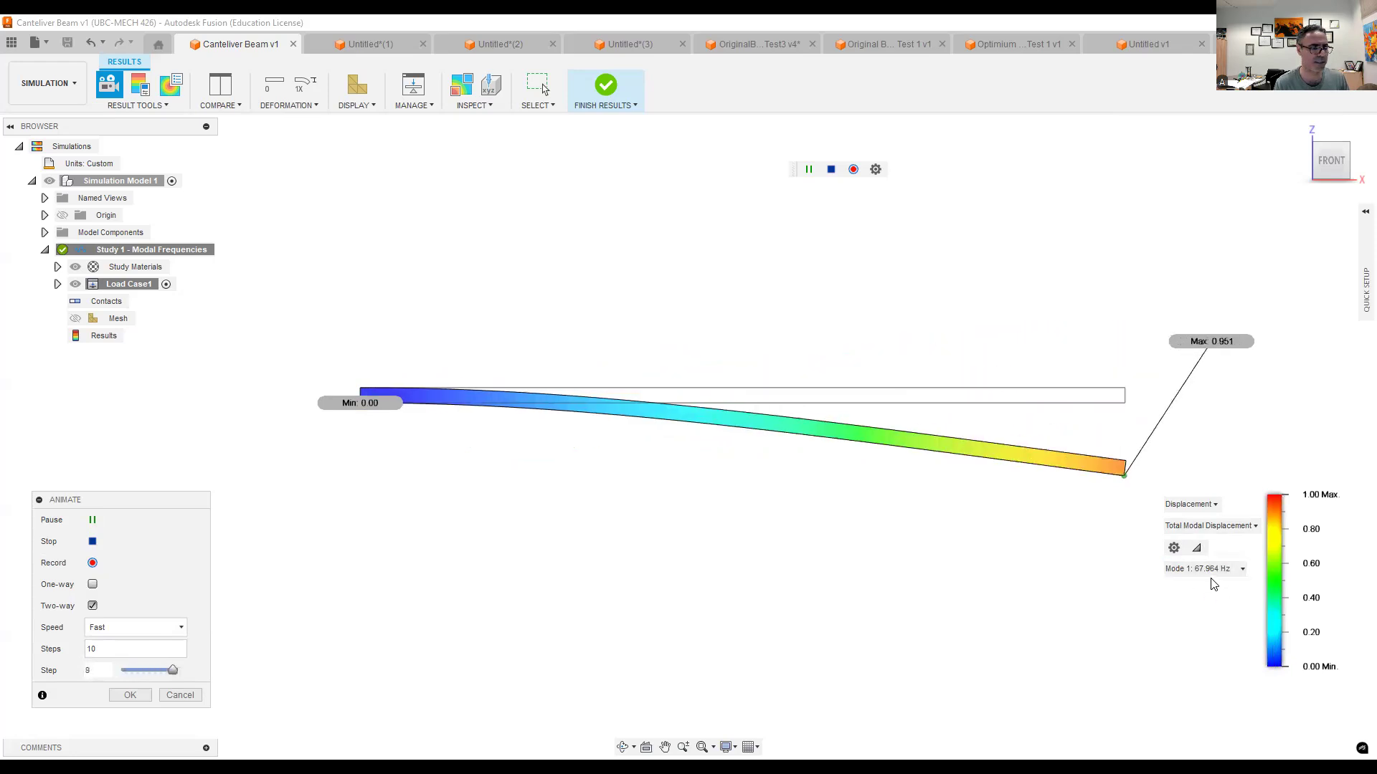
{"action": "left_click", "coordinate": [94, 519]}
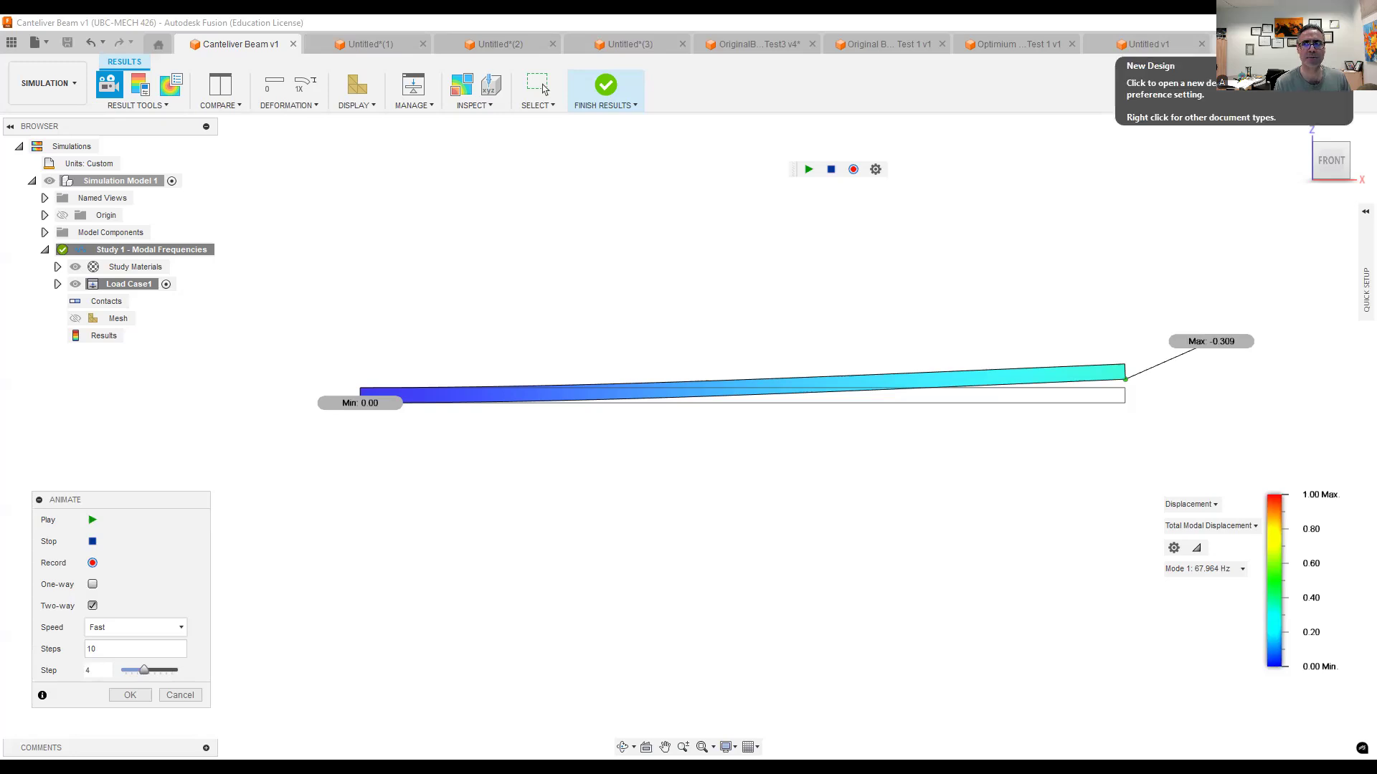
- In a new design, sketch a rectangle 250 mm long and 5 mm high from the origin on the front (XZ) plane and finish the sketch
{"action": "left_click", "coordinate": [143, 92]}
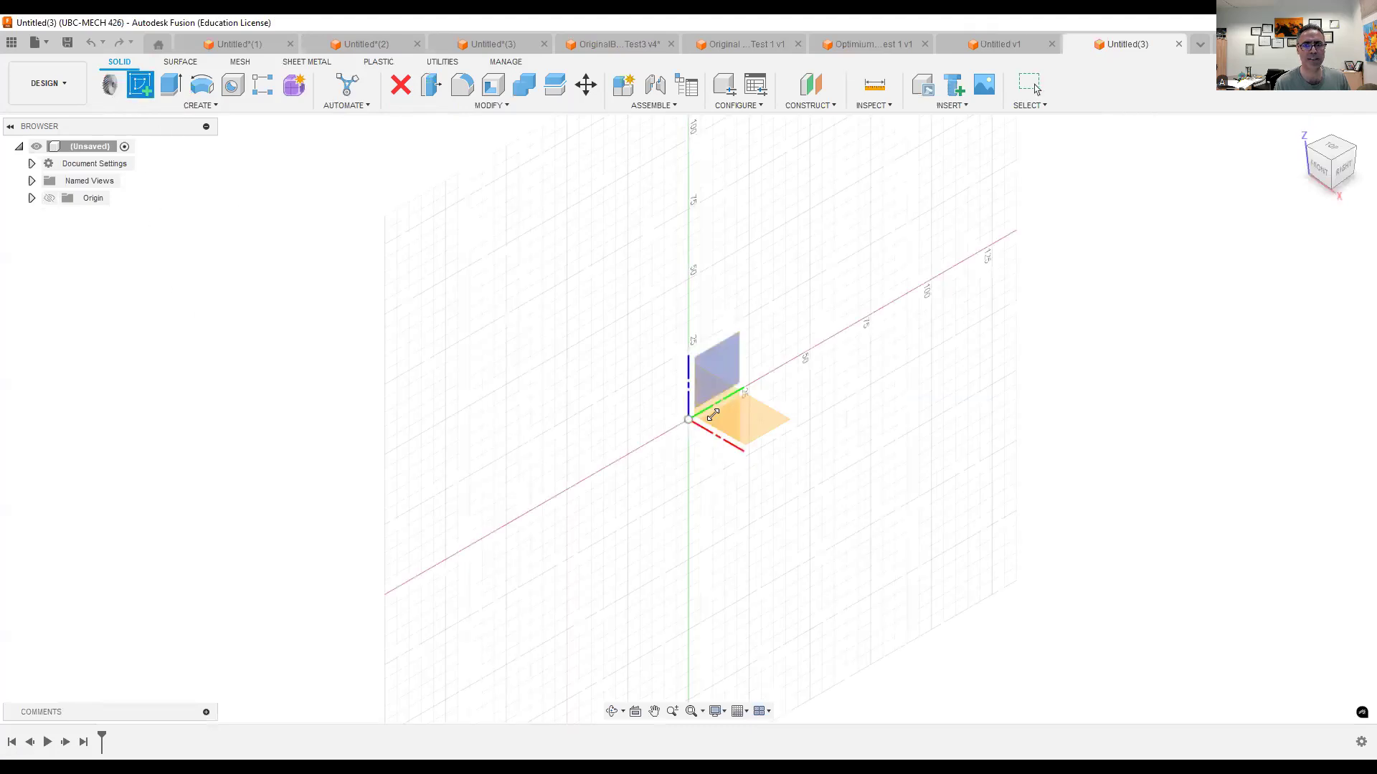
{"action": "left_click", "coordinate": [713, 415]}
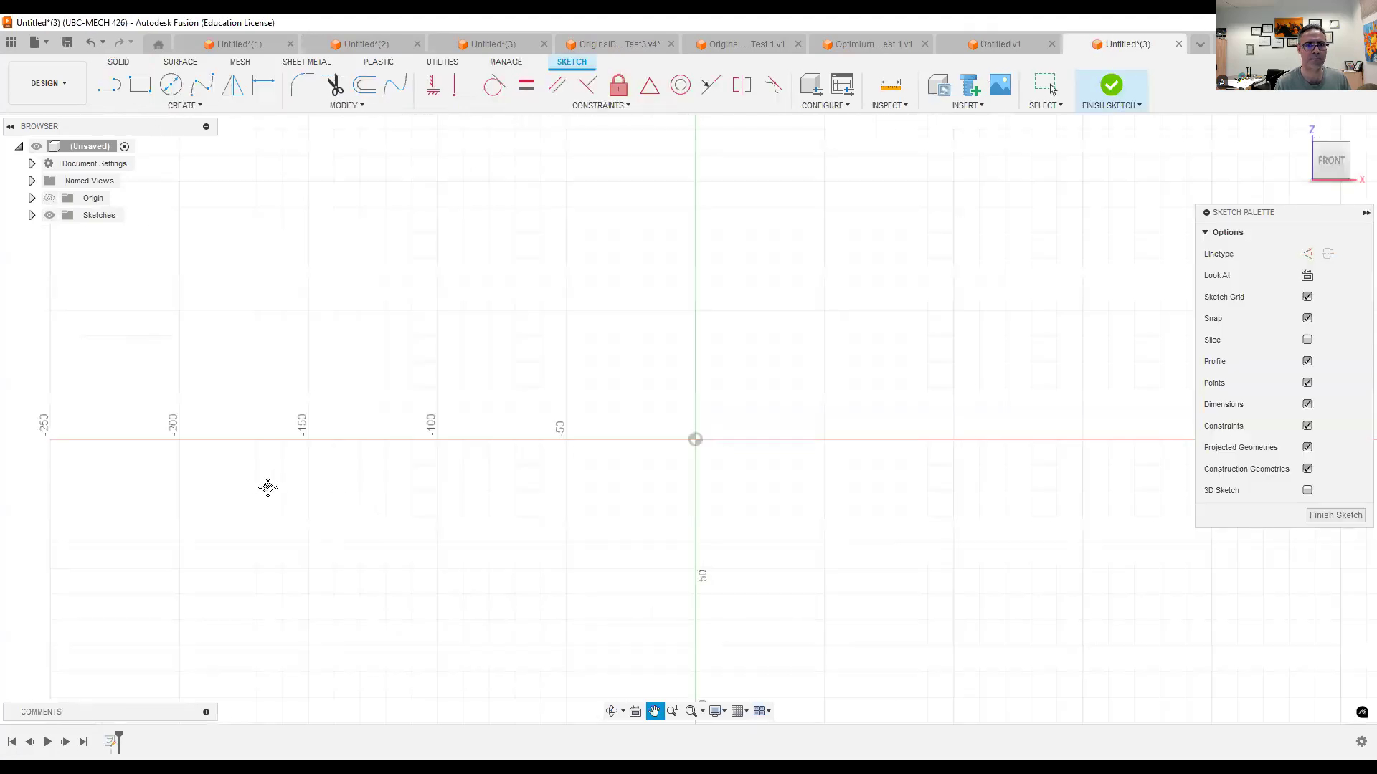
{"action": "left_click", "coordinate": [140, 85]}
{"action": "left_click", "coordinate": [224, 436]}
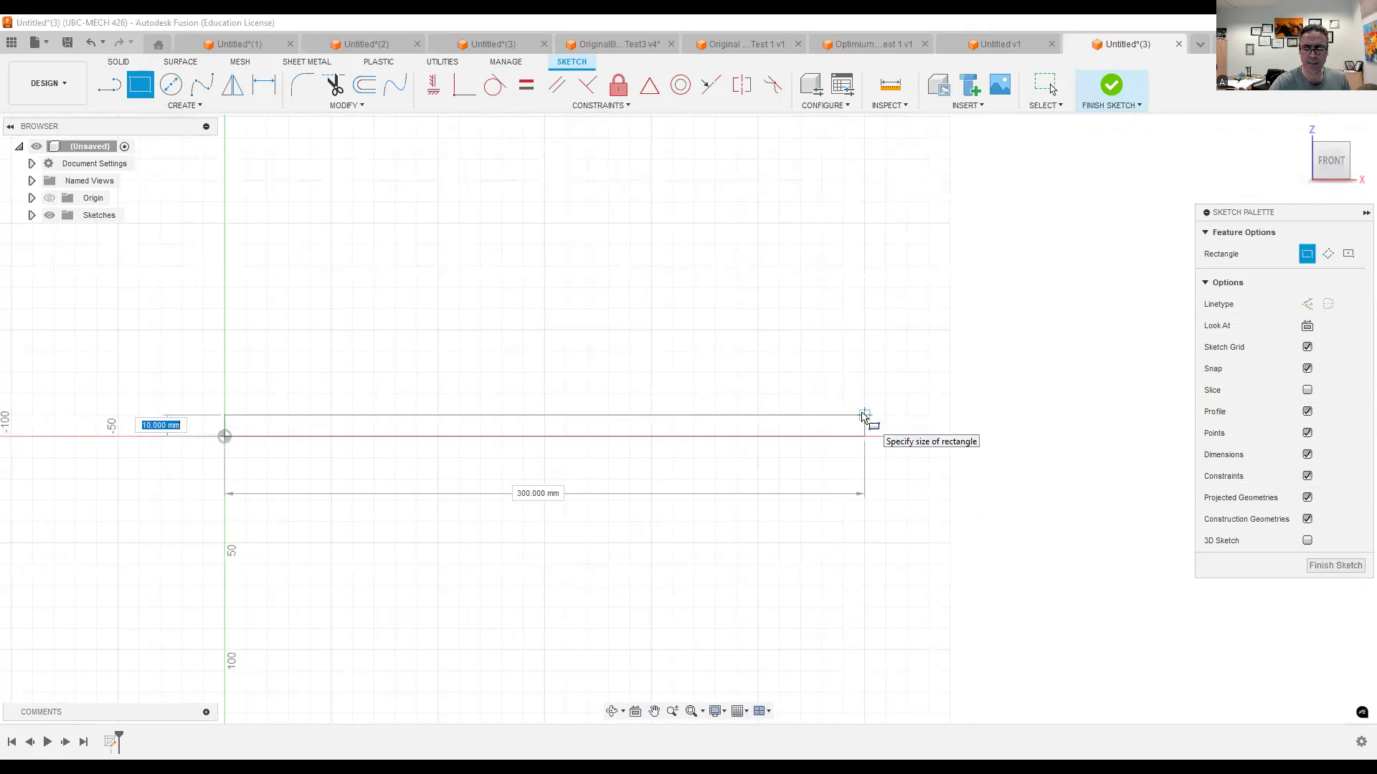
{"action": "type", "text": "5"}
{"action": "key", "text": "Tab"}
{"action": "type", "text": "2"}
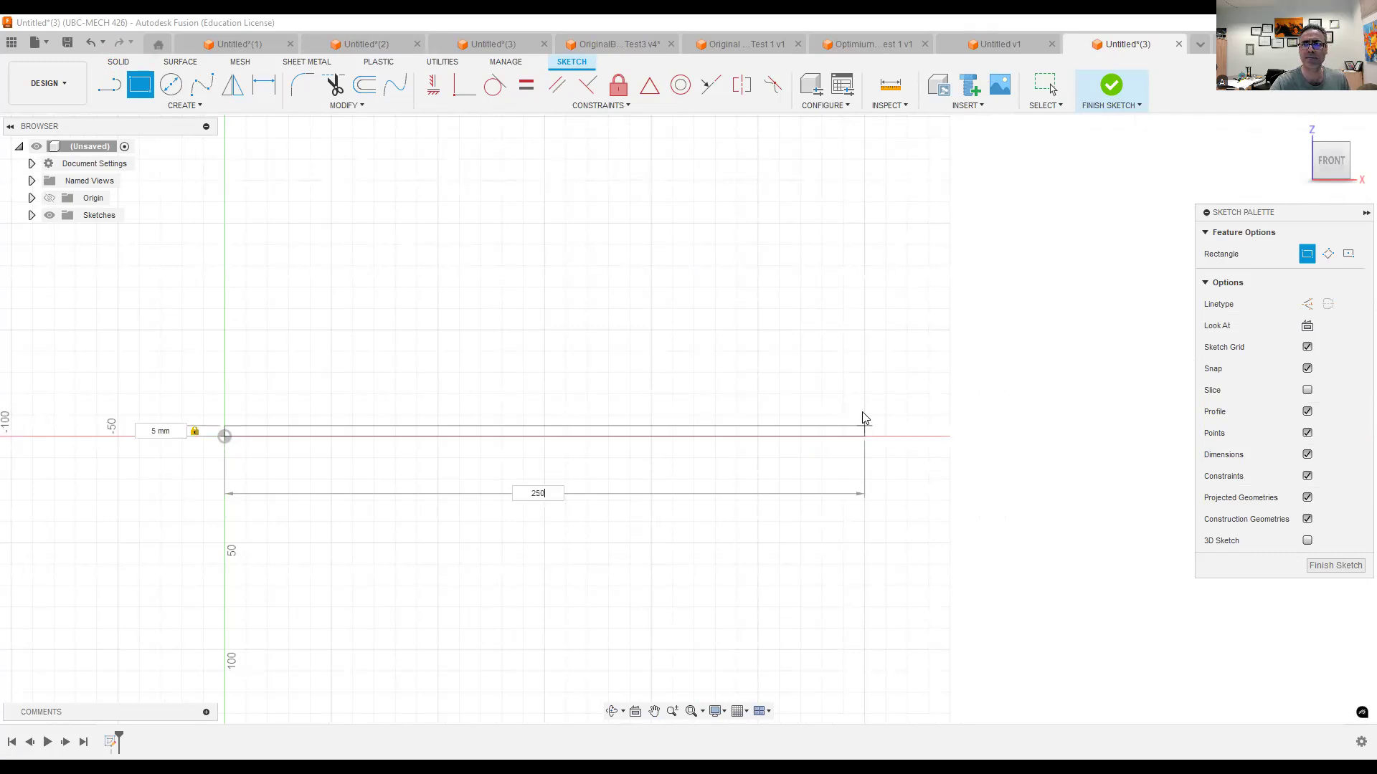
{"action": "left_click", "coordinate": [1117, 82]}
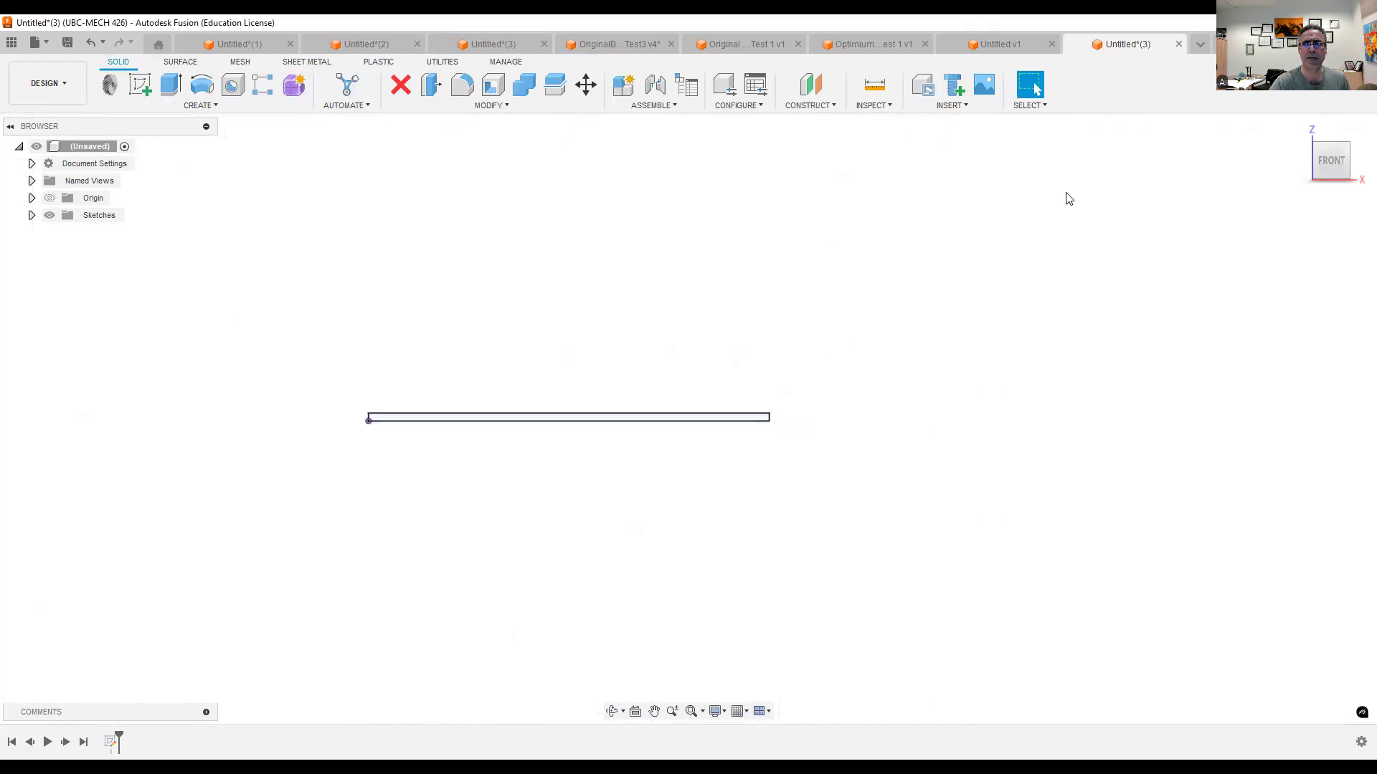
- Extrude the rectangular profile to one side as a new body to form the beam
{"action": "left_click", "coordinate": [1296, 136]}
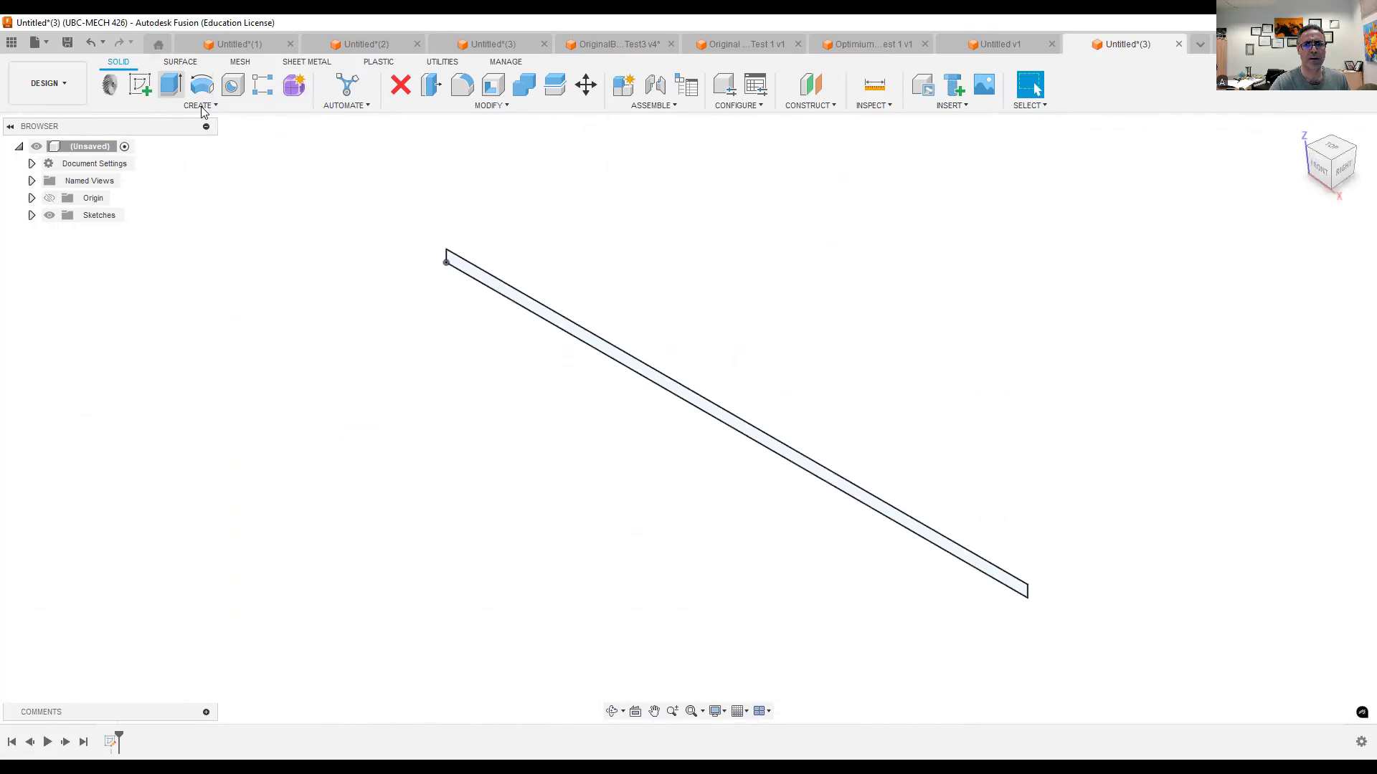
{"action": "key", "text": "e"}
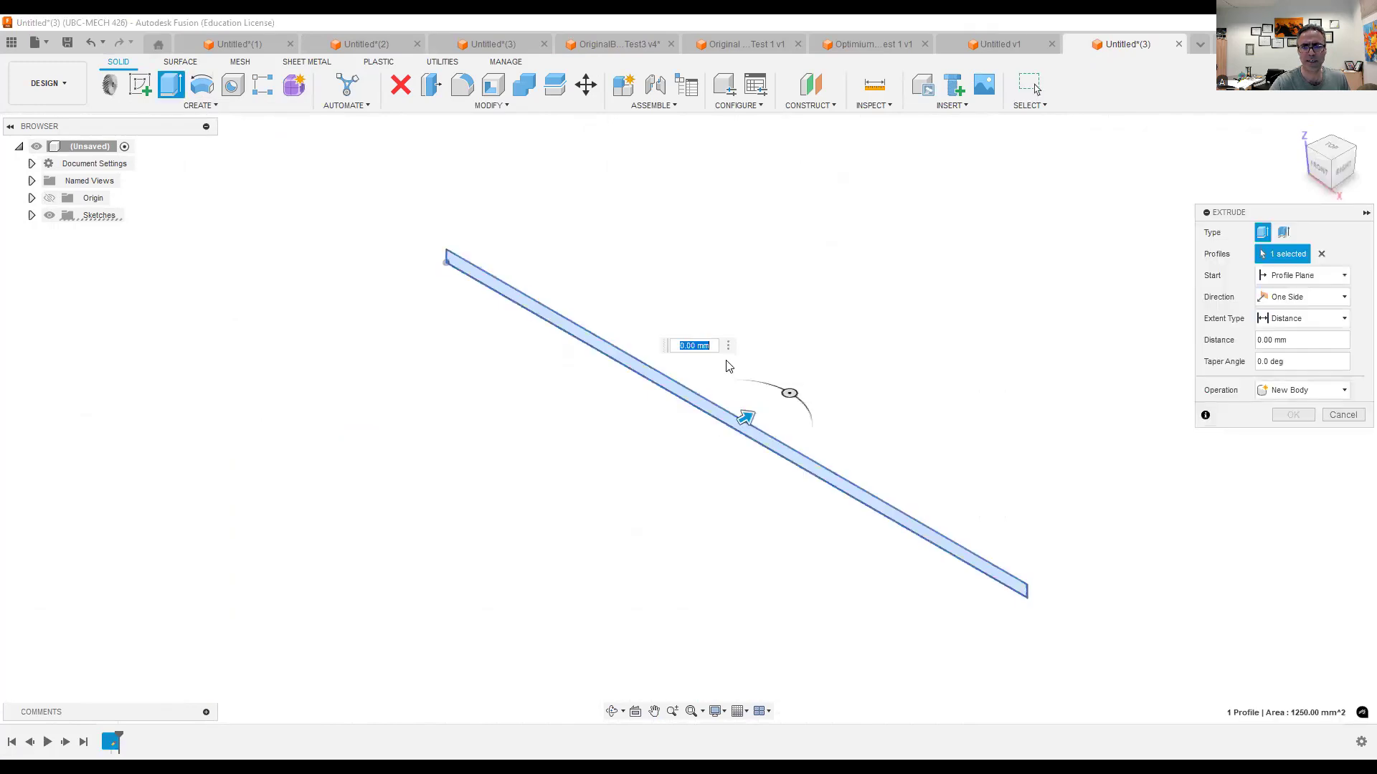
{"action": "scroll", "coordinate": [606, 450], "scroll_direction": "down", "scroll_amount": 3}
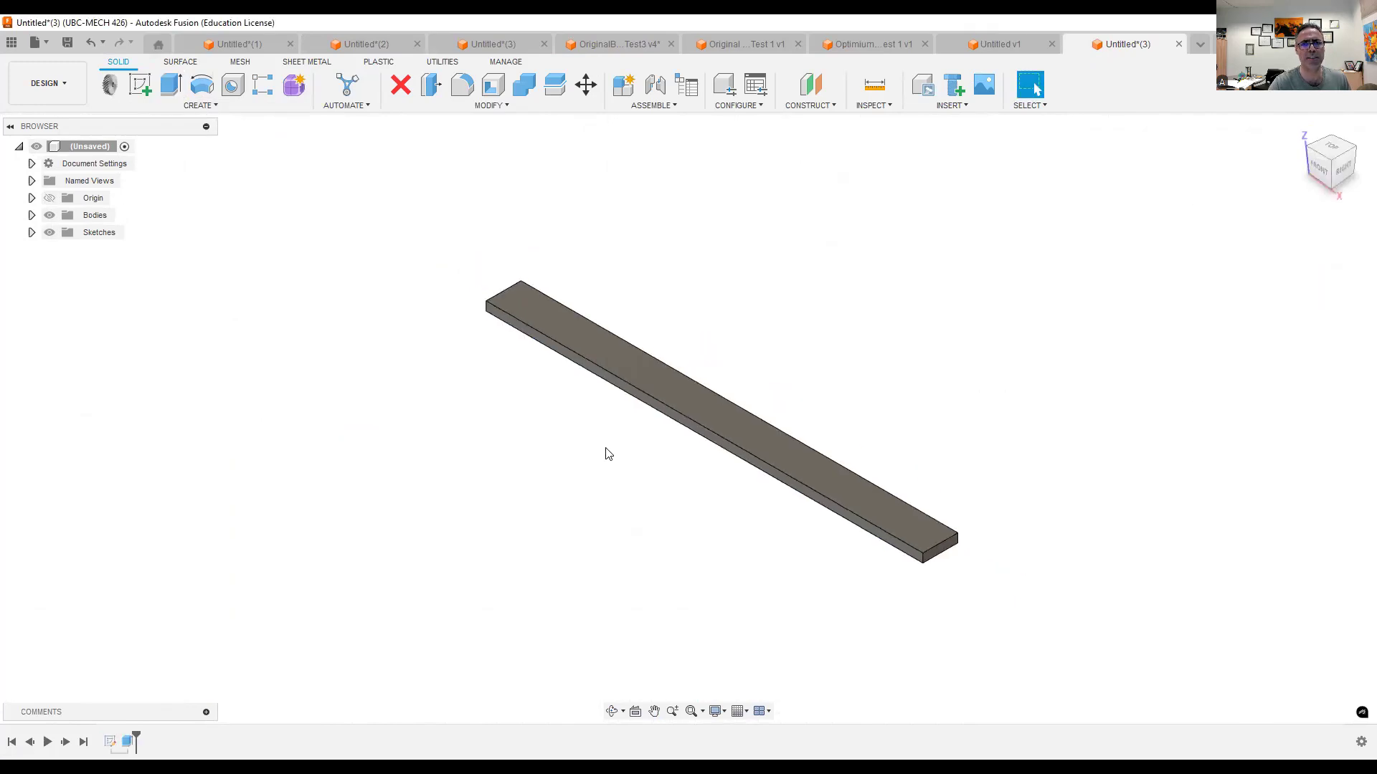
{"action": "scroll", "coordinate": [606, 449], "scroll_direction": "up", "scroll_amount": 1}
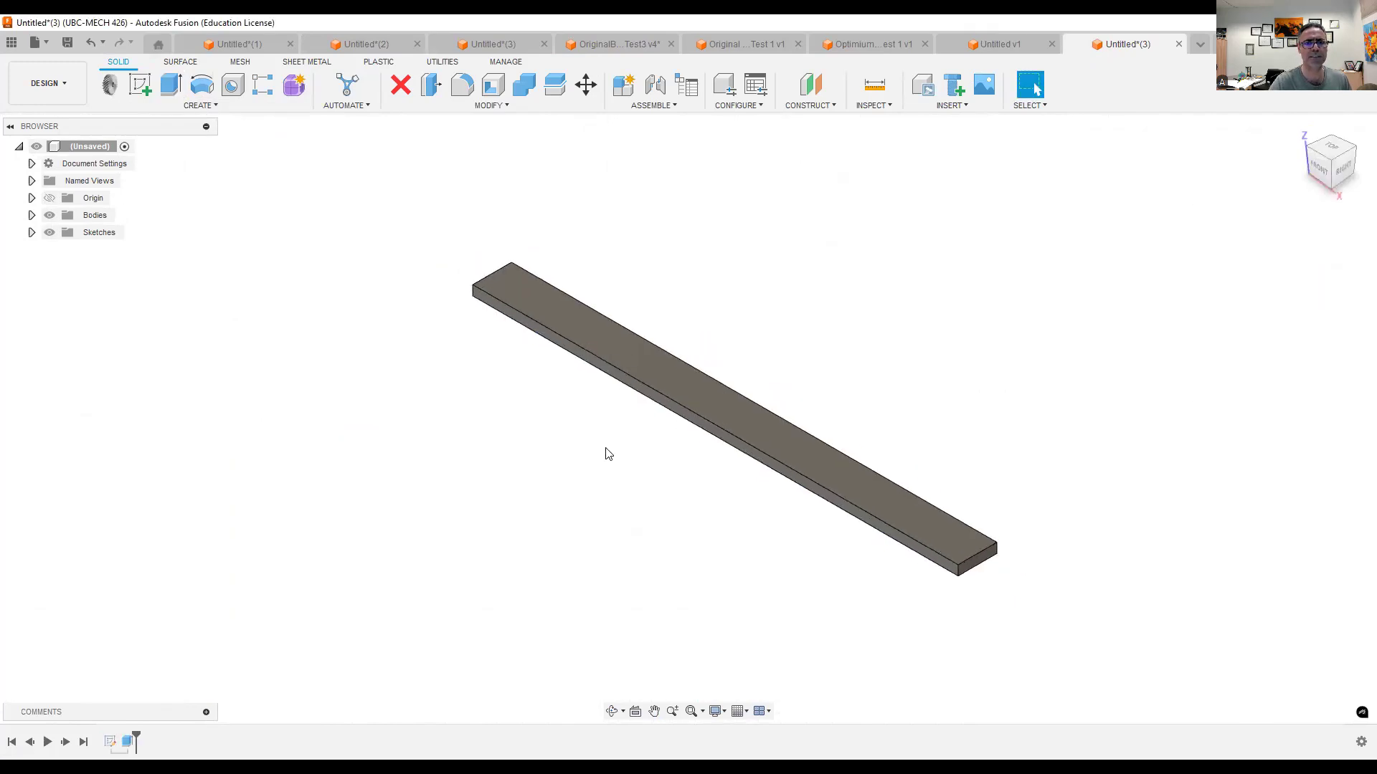
{"action": "scroll", "coordinate": [608, 450], "scroll_direction": "up", "scroll_amount": 1}
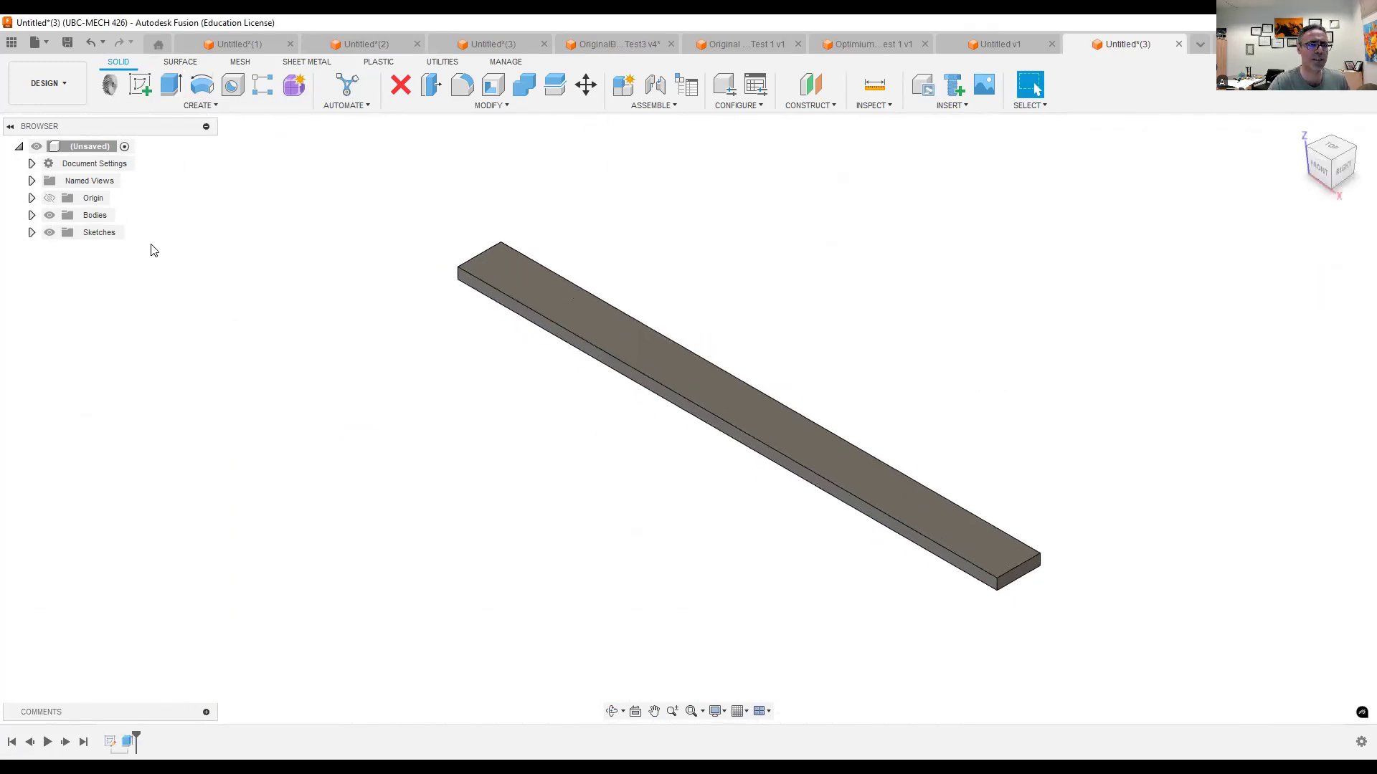
- Switch to the Simulation workspace and create a Modal Frequencies study for the new beam
{"action": "left_click", "coordinate": [66, 96]}
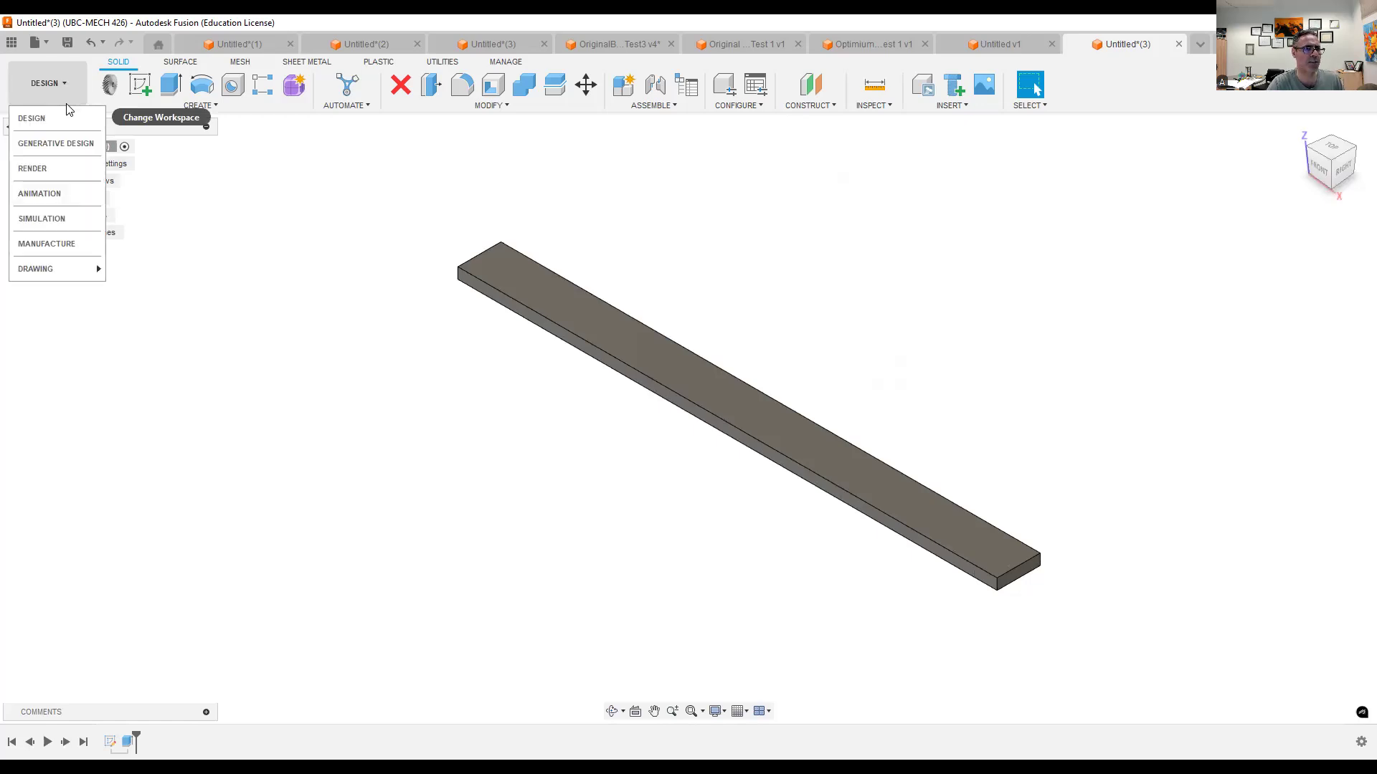
{"action": "left_click", "coordinate": [50, 218]}
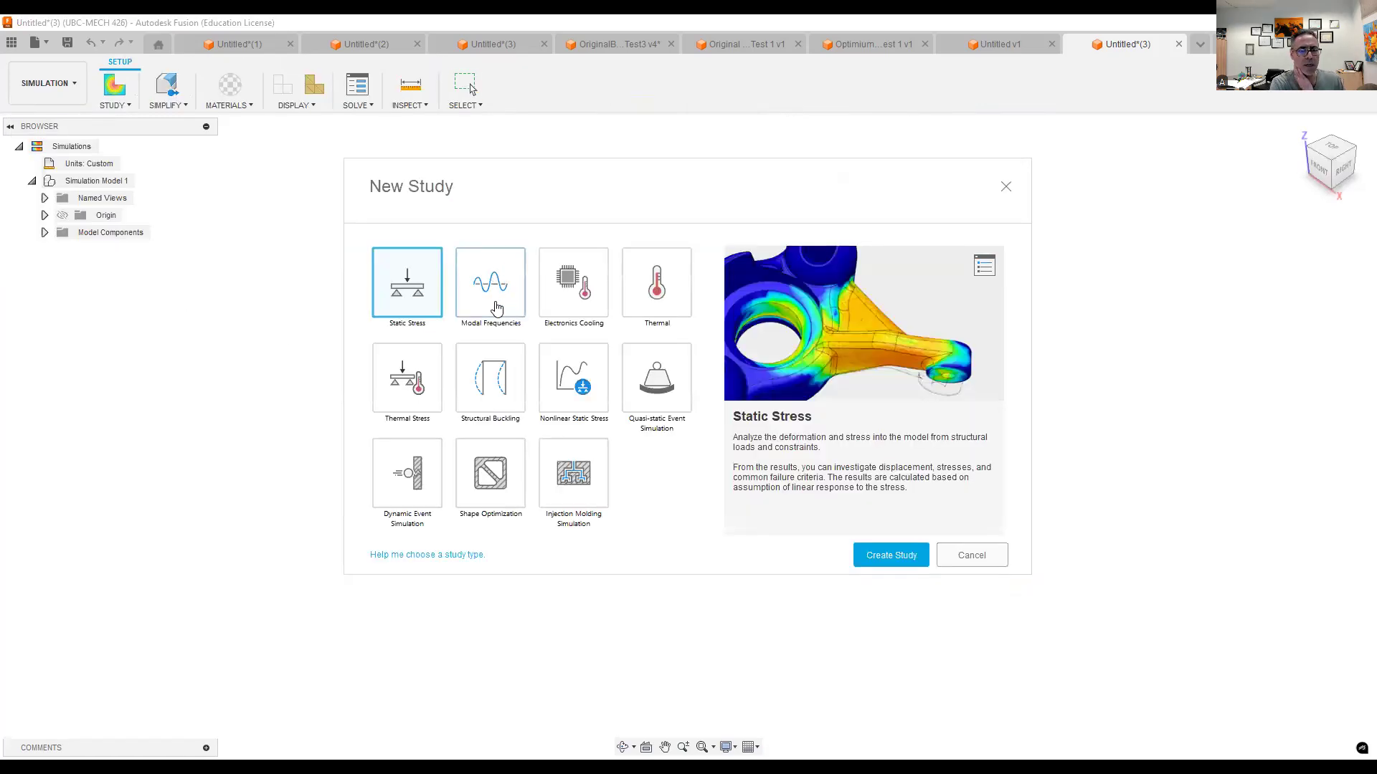
{"action": "left_click", "coordinate": [495, 304]}
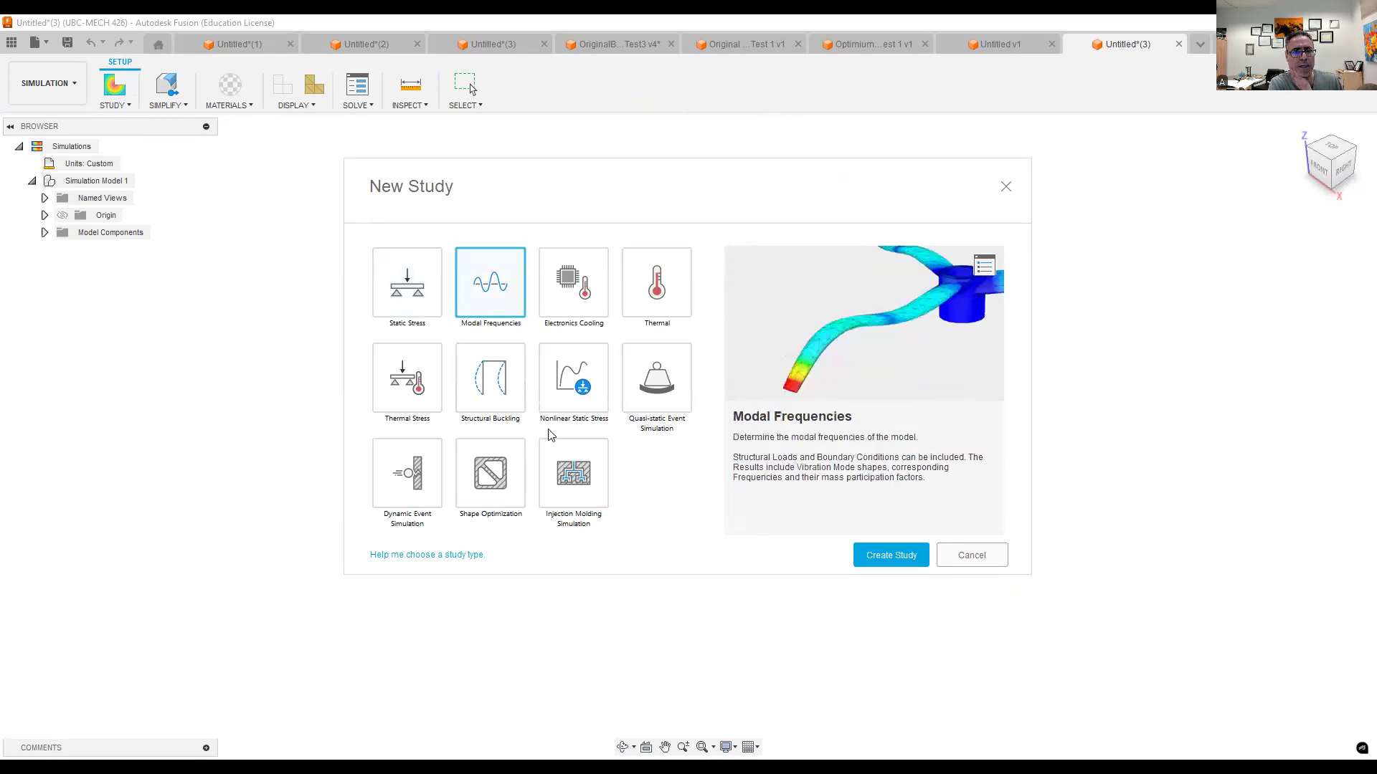
{"action": "left_click", "coordinate": [891, 558]}
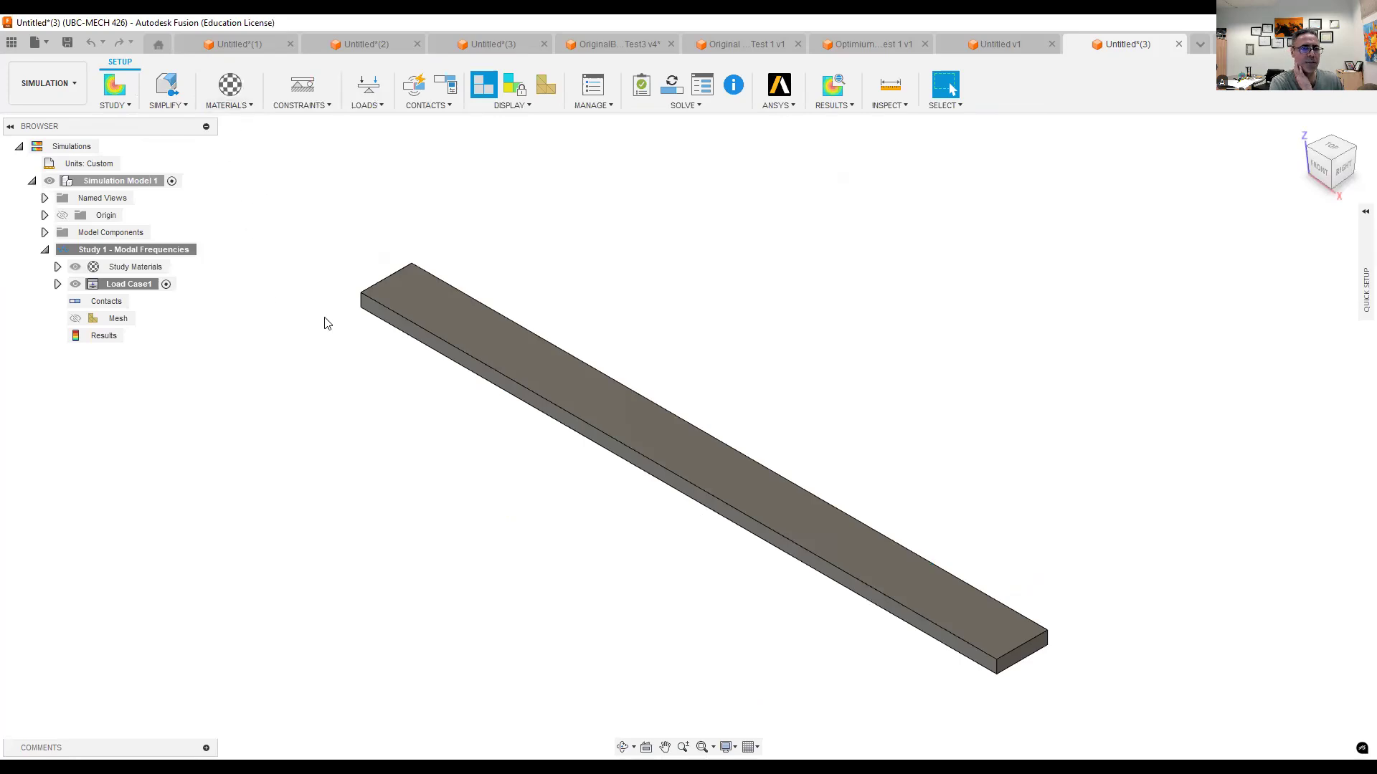
{"action": "left_click", "coordinate": [305, 100]}
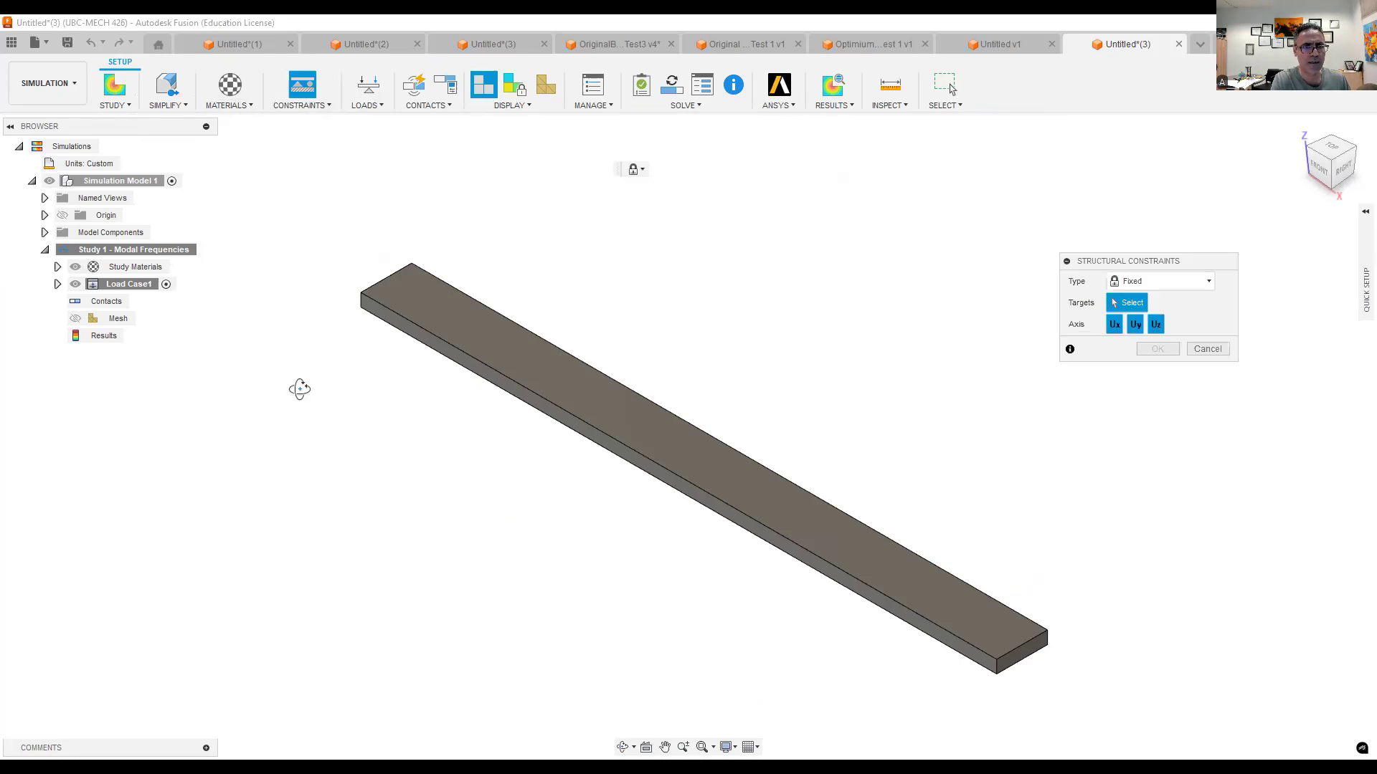
{"action": "middle_click_drag", "start_coordinate": [381, 399], "coordinate": [303, 497], "text": "shift"}
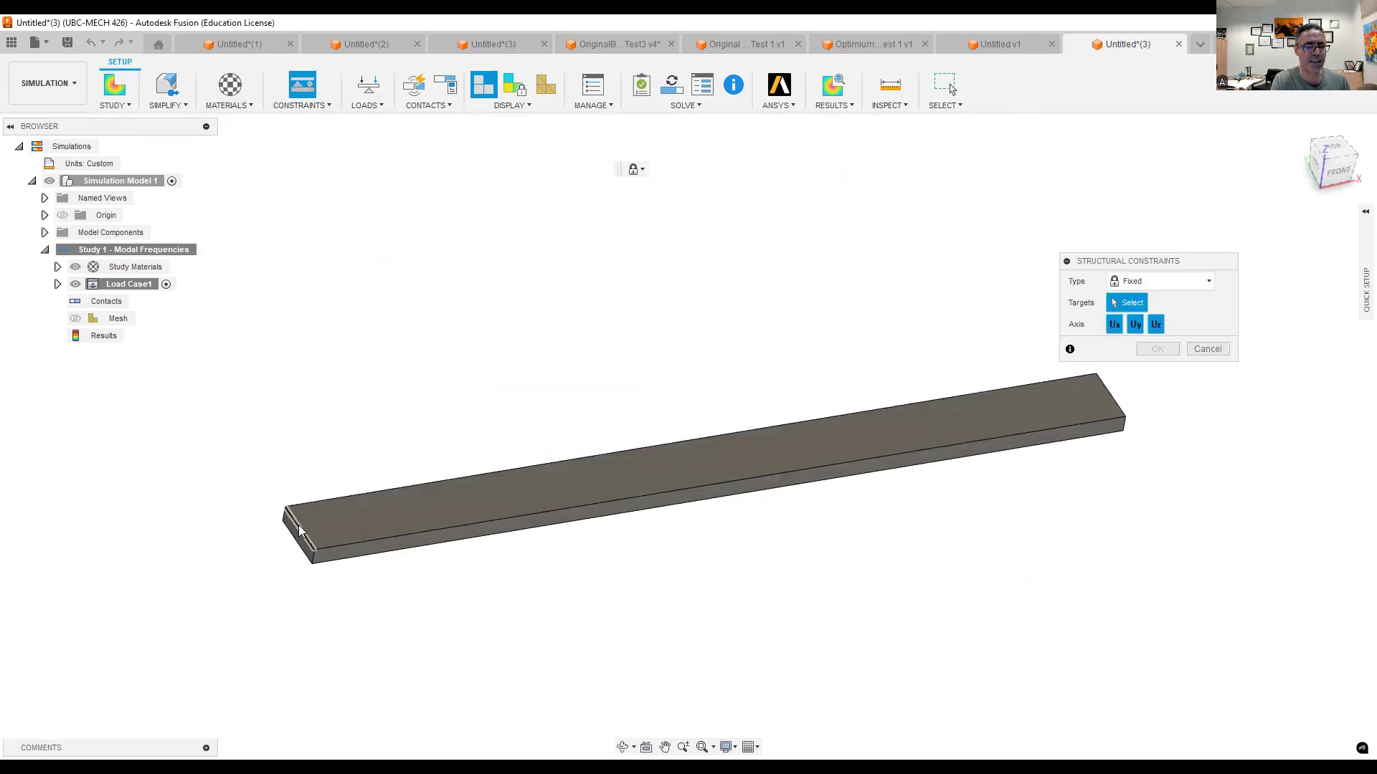
{"action": "scroll", "coordinate": [300, 540], "scroll_direction": "up", "scroll_amount": 2}
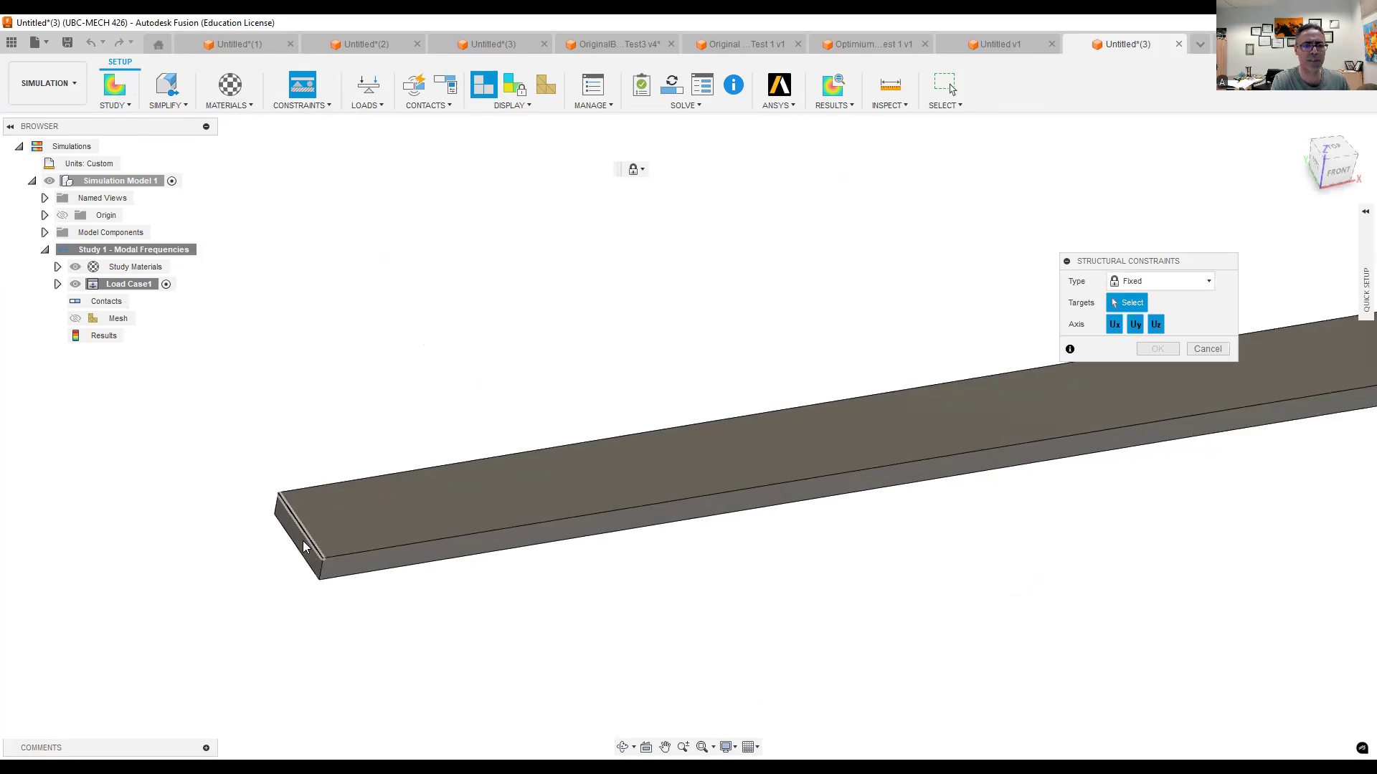
{"action": "left_click", "coordinate": [300, 538]}
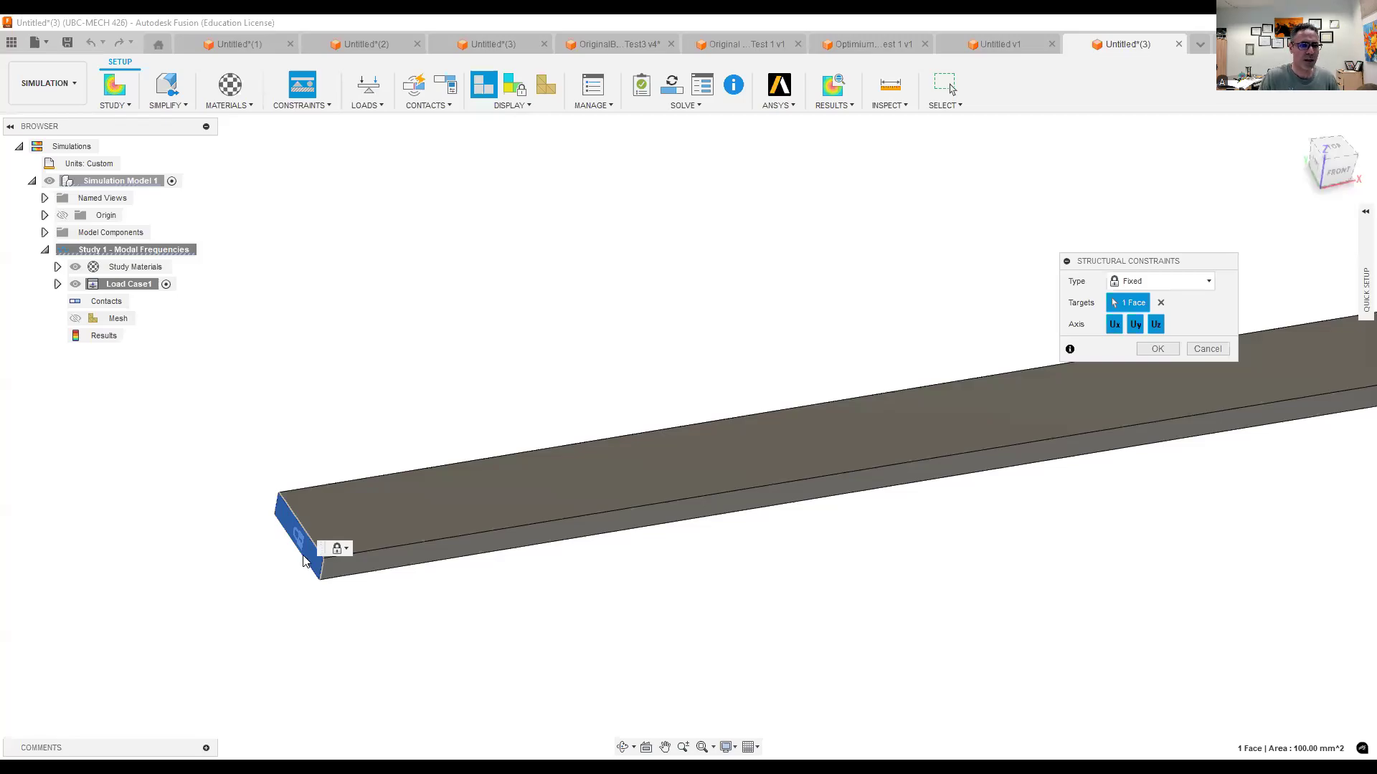
{"action": "left_click", "coordinate": [1166, 286]}
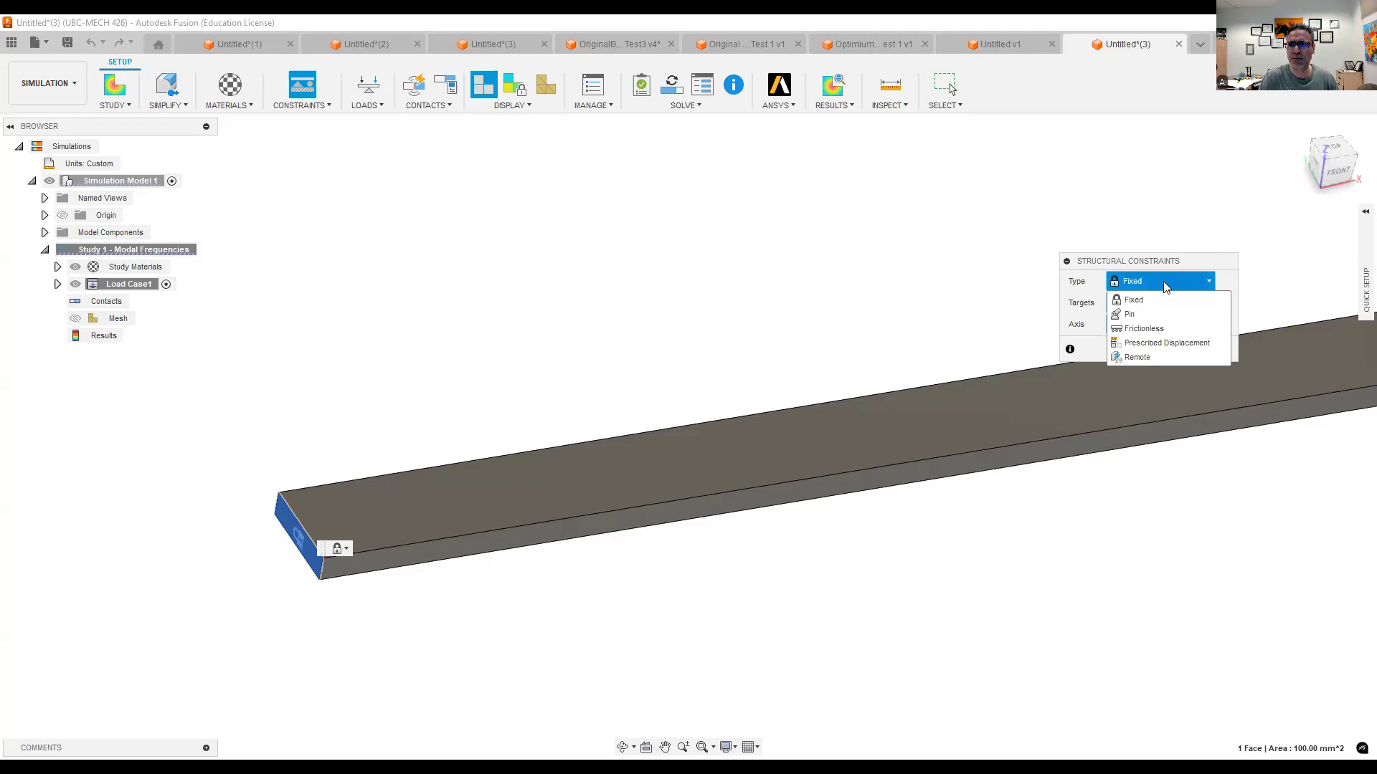
{"action": "left_click", "coordinate": [1149, 317]}
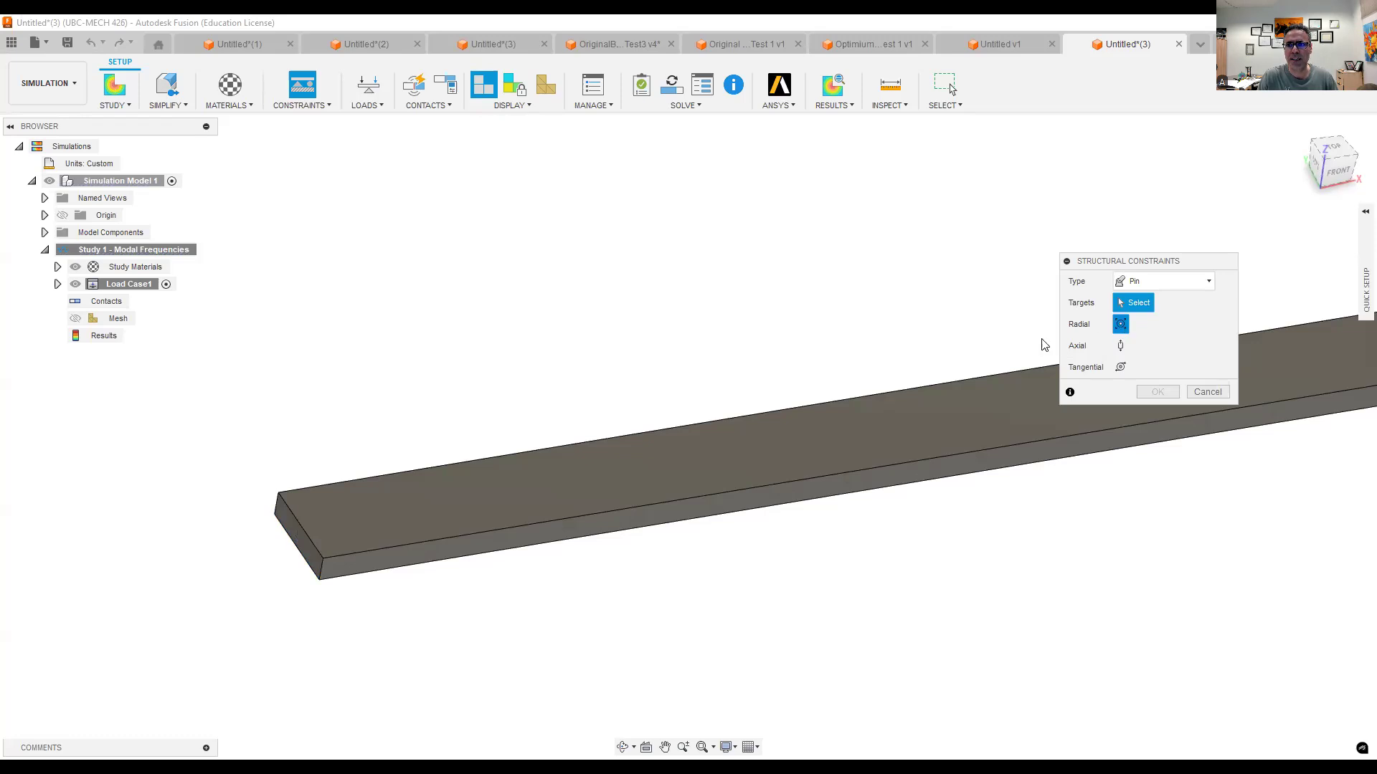
{"action": "left_click", "coordinate": [1120, 349]}
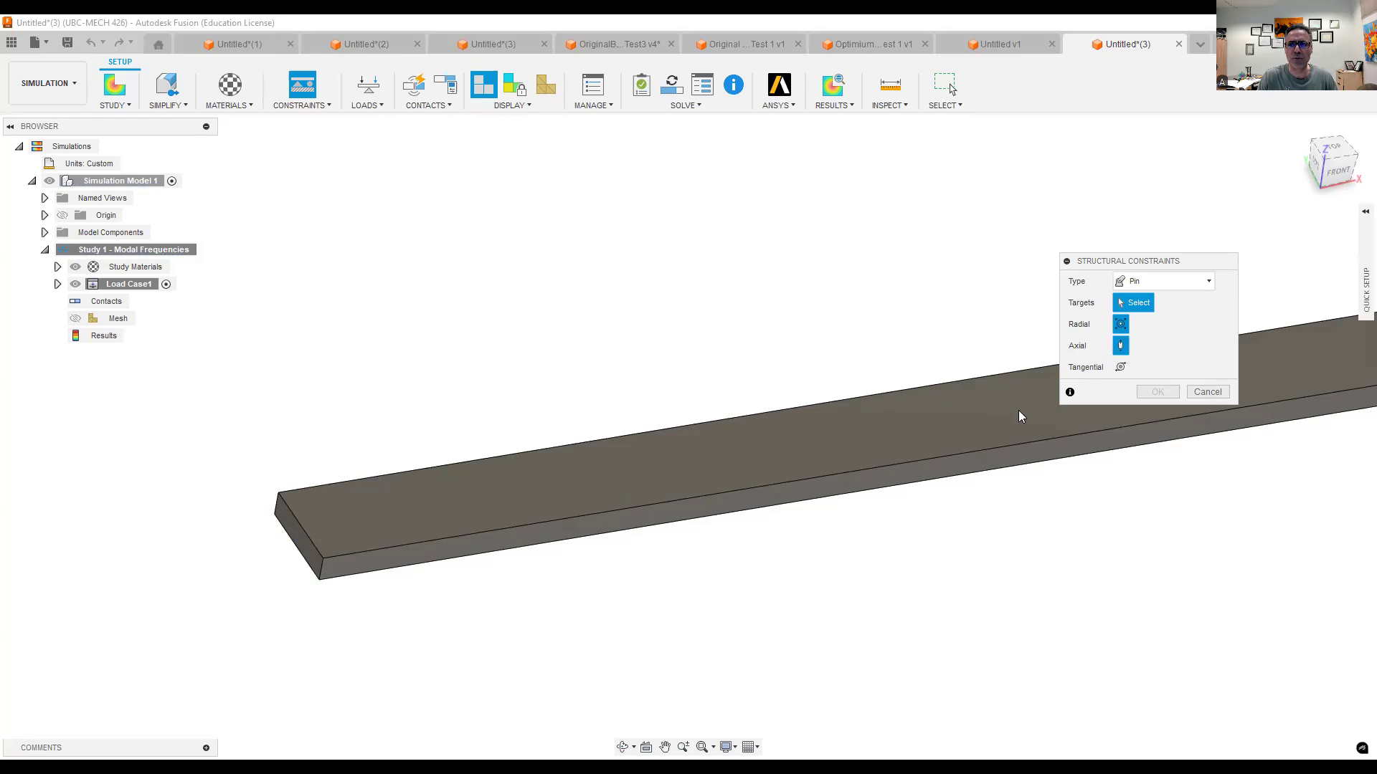
{"action": "left_click", "coordinate": [1121, 346]}
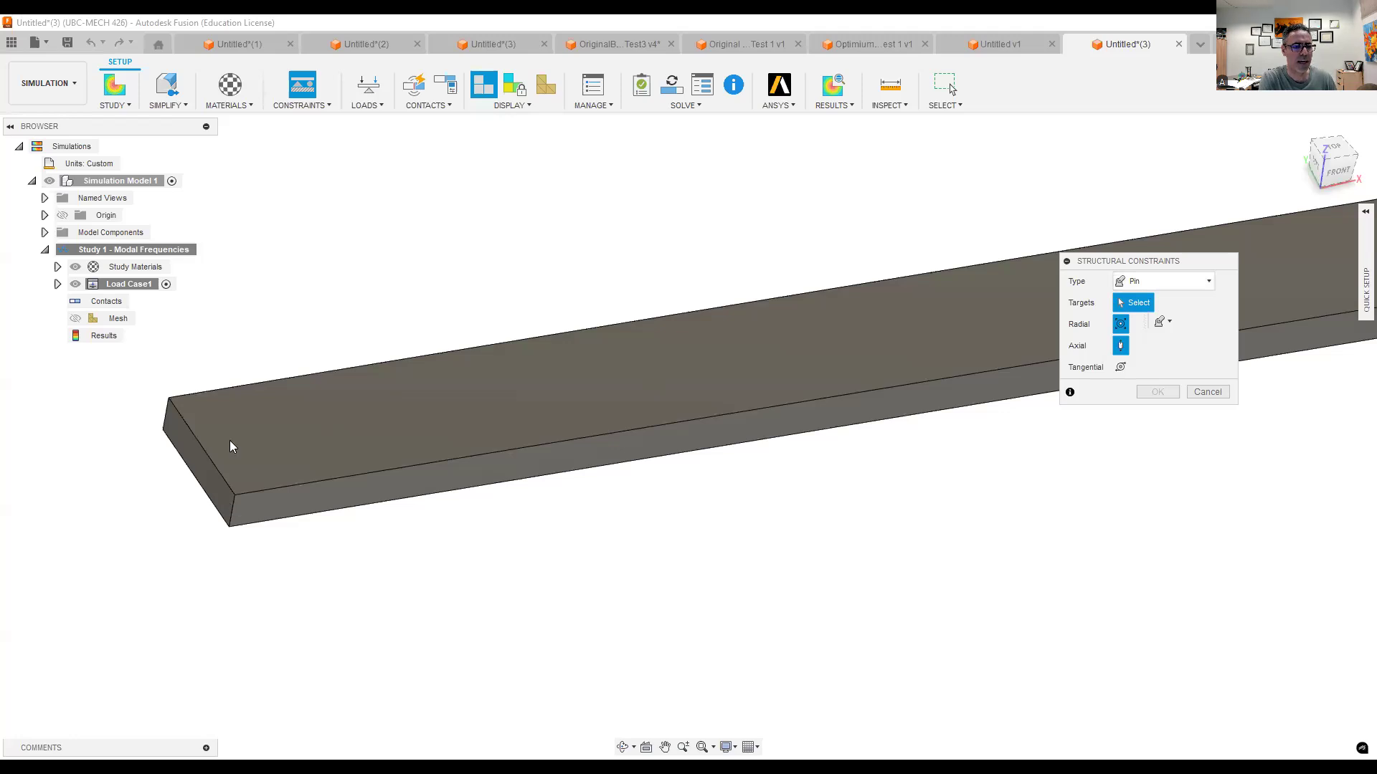
- Return to the Design workspace and sketch a 2.5 mm diameter circle at mid-height near the beam's origin end on its front side
{"action": "left_click", "coordinate": [84, 95]}
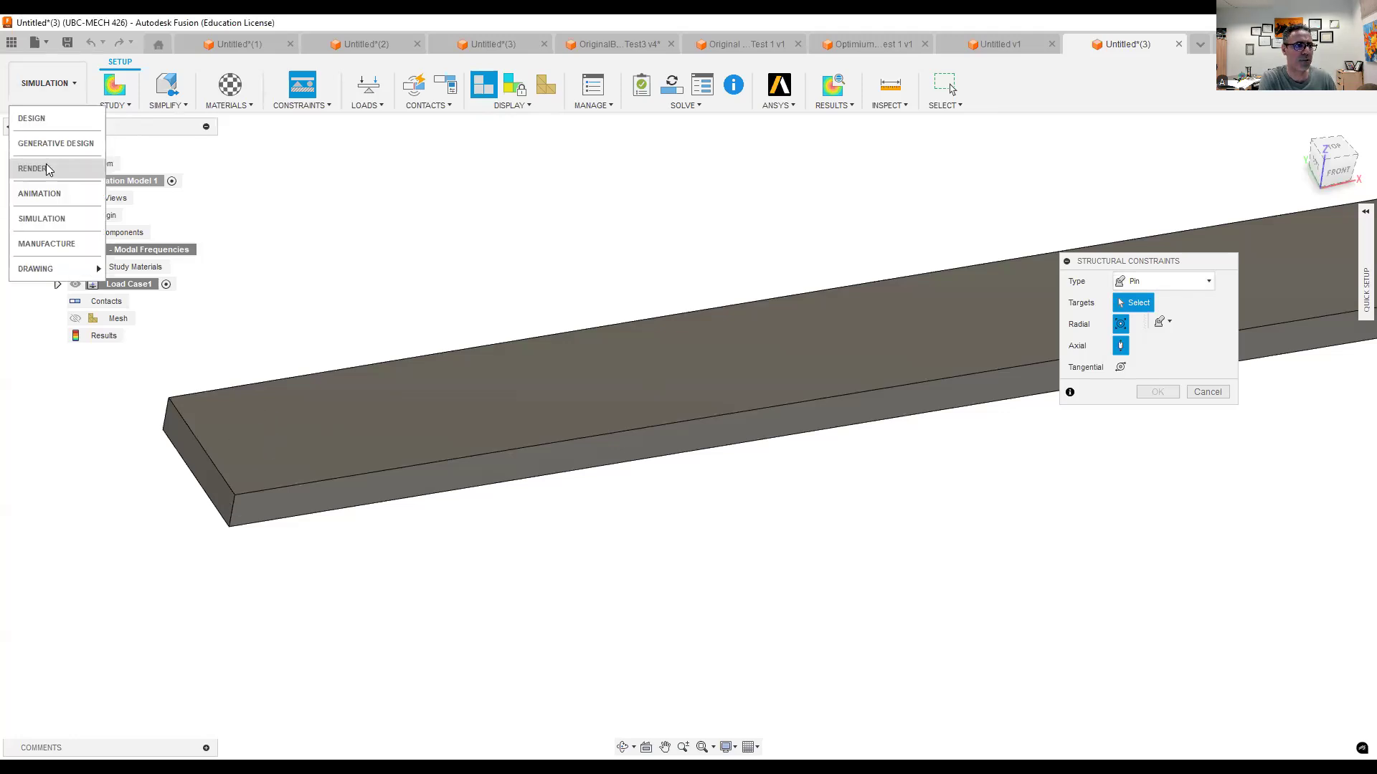
{"action": "left_click", "coordinate": [54, 120]}
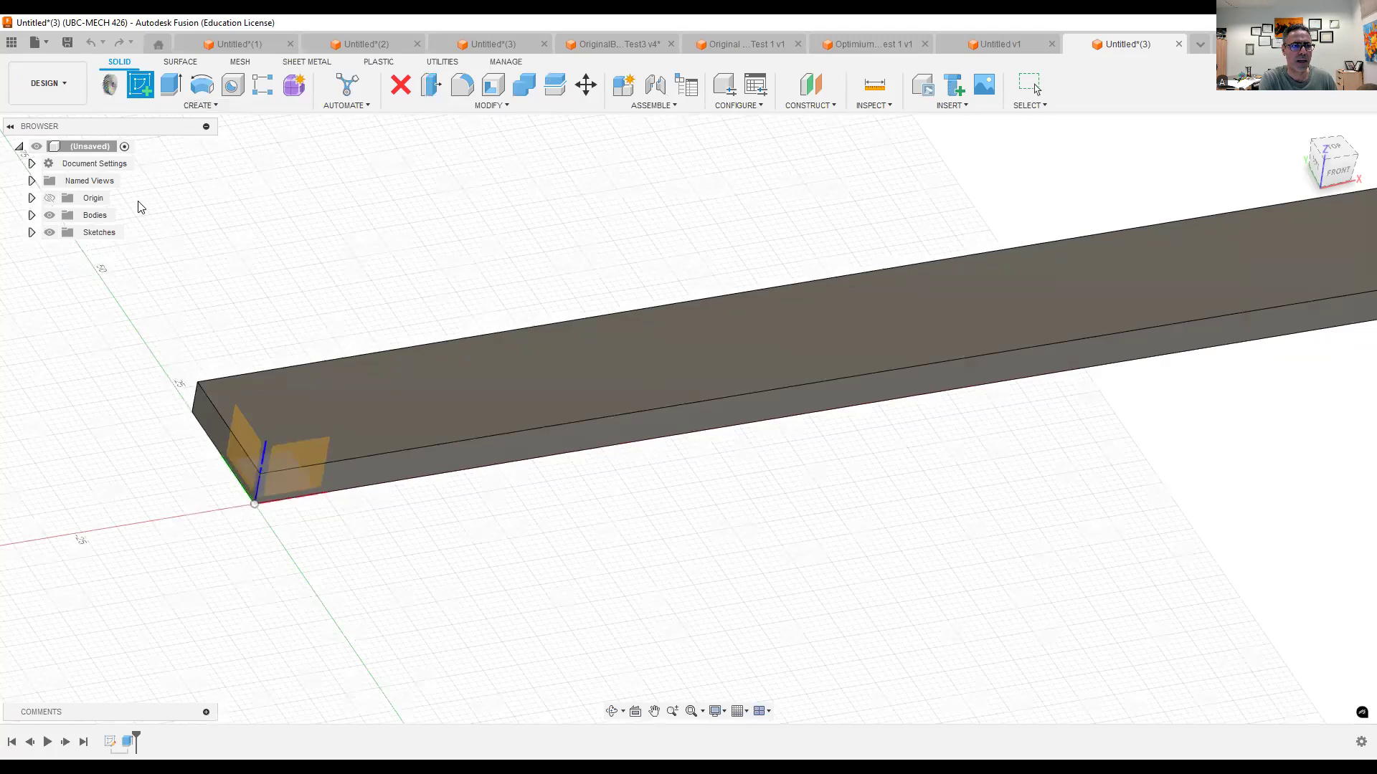
{"action": "left_click", "coordinate": [171, 85]}
{"action": "scroll", "coordinate": [161, 434], "scroll_direction": "up", "scroll_amount": 3}
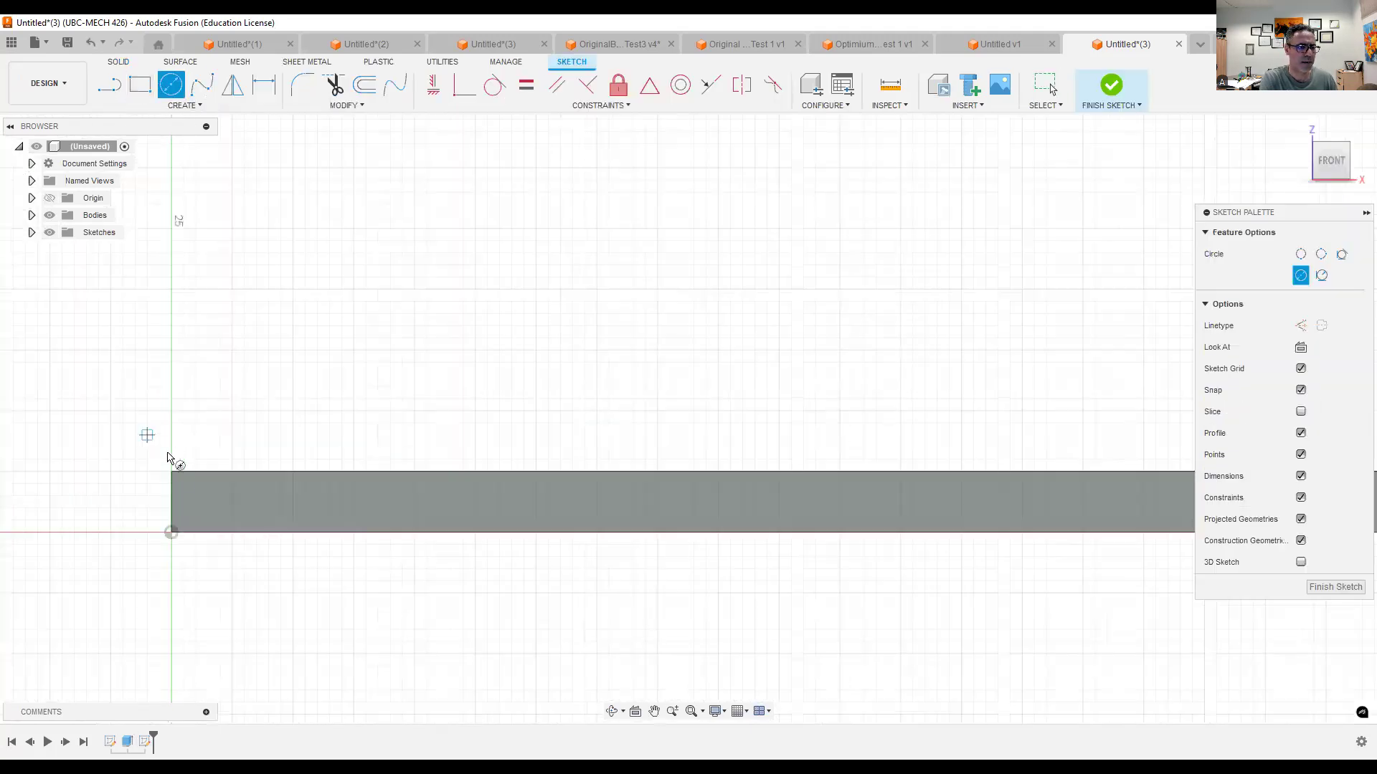
{"action": "scroll", "coordinate": [207, 522], "scroll_direction": "up", "scroll_amount": 3}
{"action": "scroll", "coordinate": [215, 528], "scroll_direction": "up", "scroll_amount": 1}
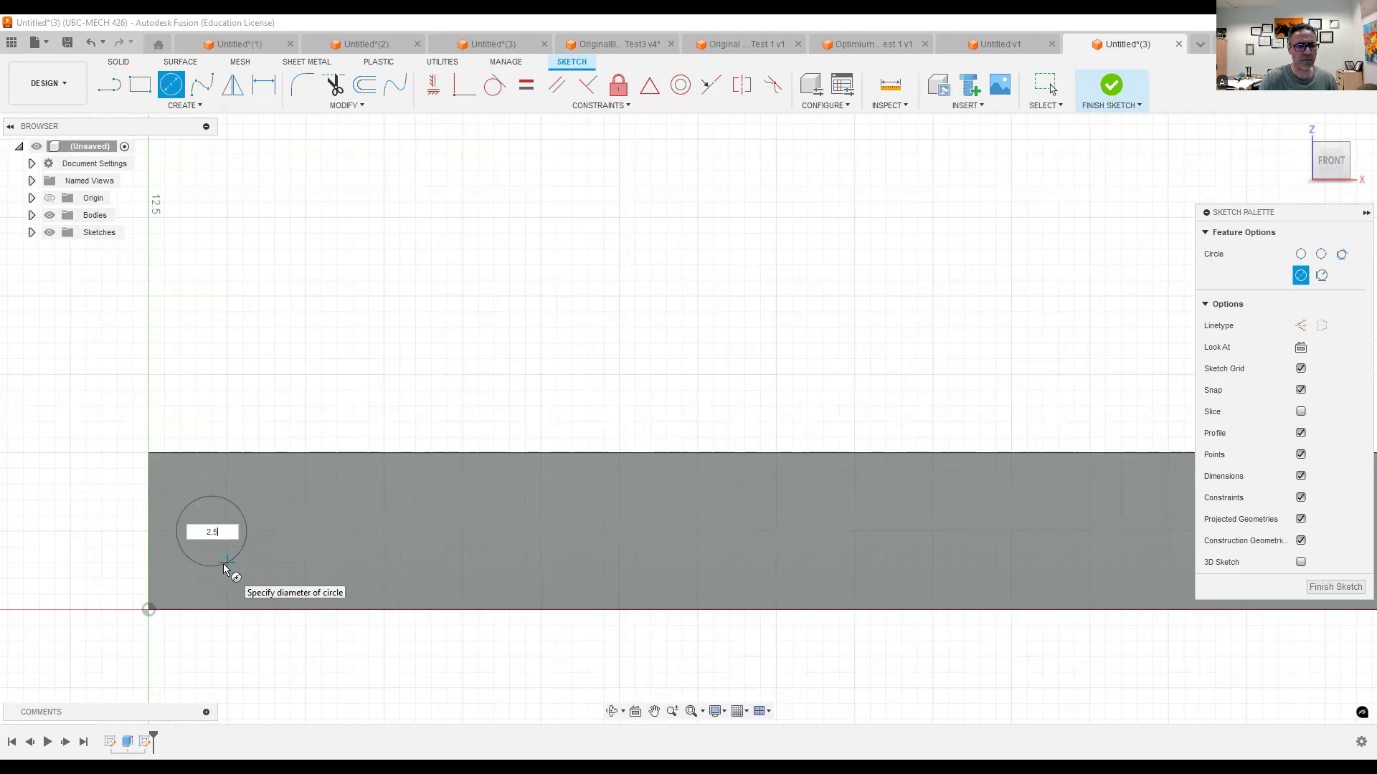
{"action": "key", "text": "Tab"}
{"action": "key", "text": "Return"}
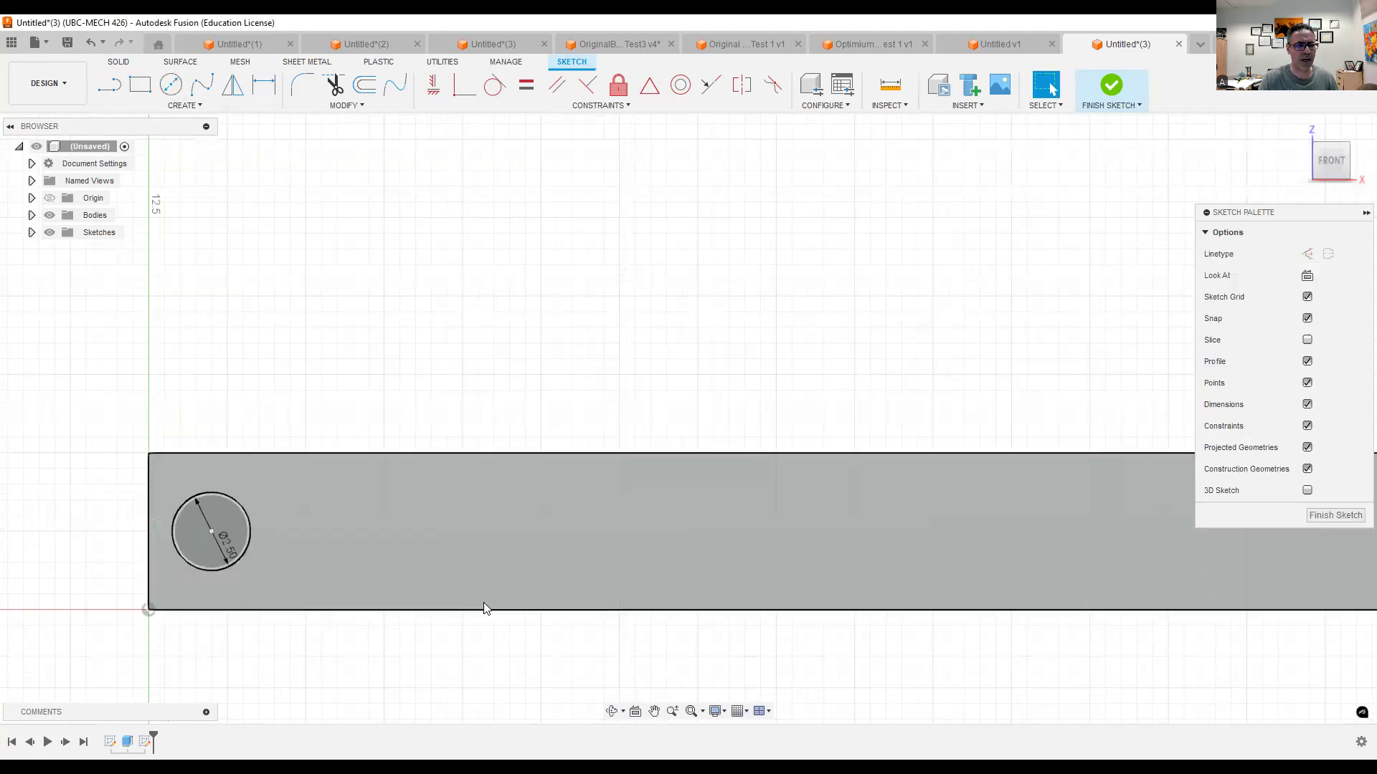
- Sketch a second 2.5 mm diameter circle at mid-height near the beam's opposite end and finish the sketch
{"action": "scroll", "coordinate": [502, 595], "scroll_direction": "down", "scroll_amount": 3}
{"action": "middle_click_drag", "start_coordinate": [706, 638], "coordinate": [211, 561]}
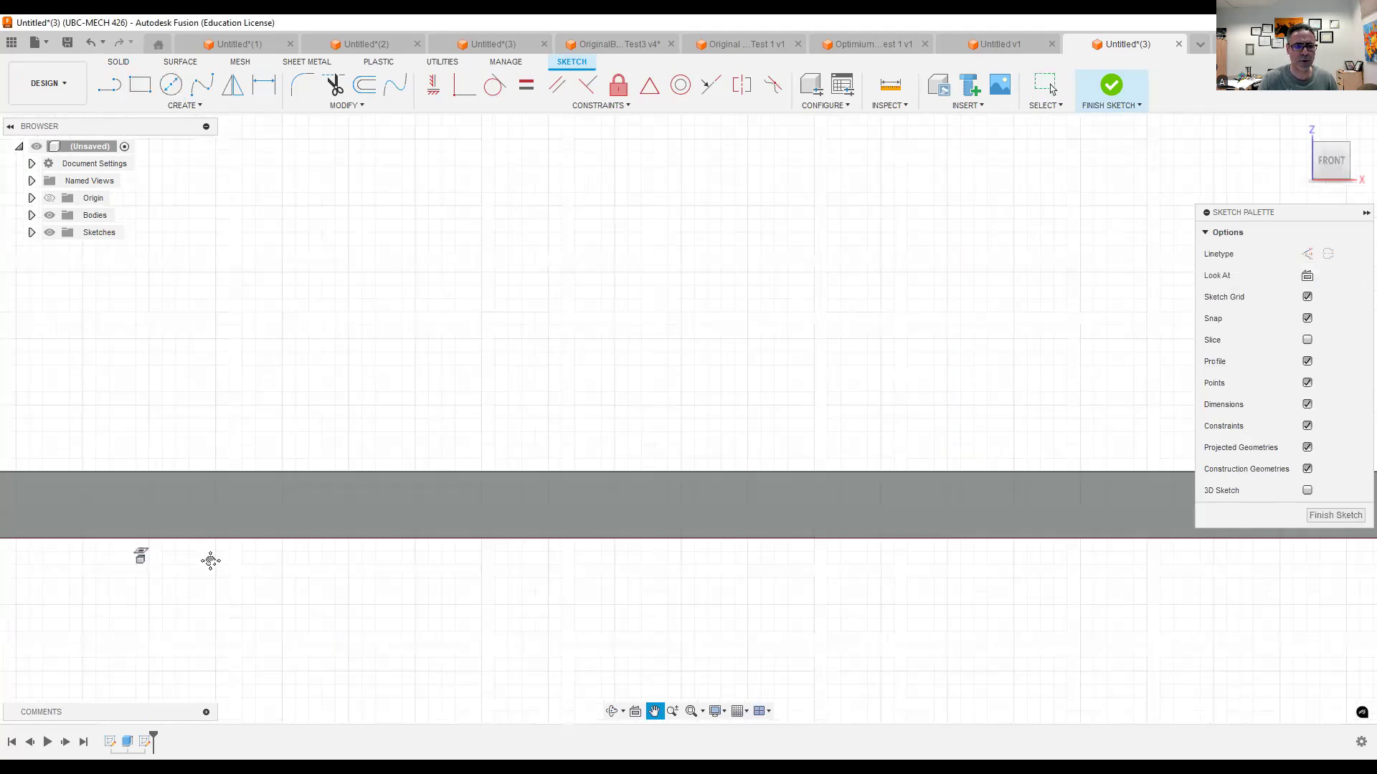
{"action": "scroll", "coordinate": [781, 601], "scroll_direction": "down", "scroll_amount": 3}
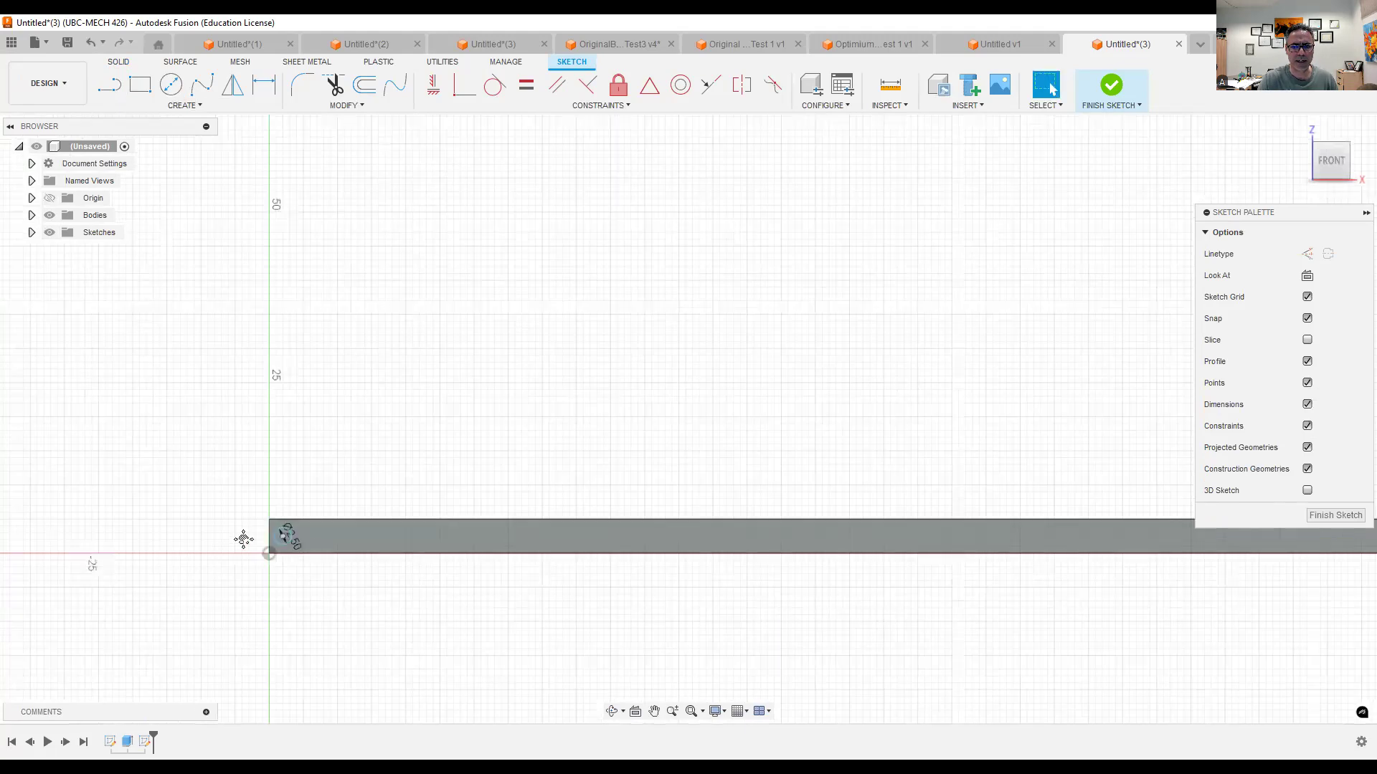
{"action": "left_click", "coordinate": [172, 86]}
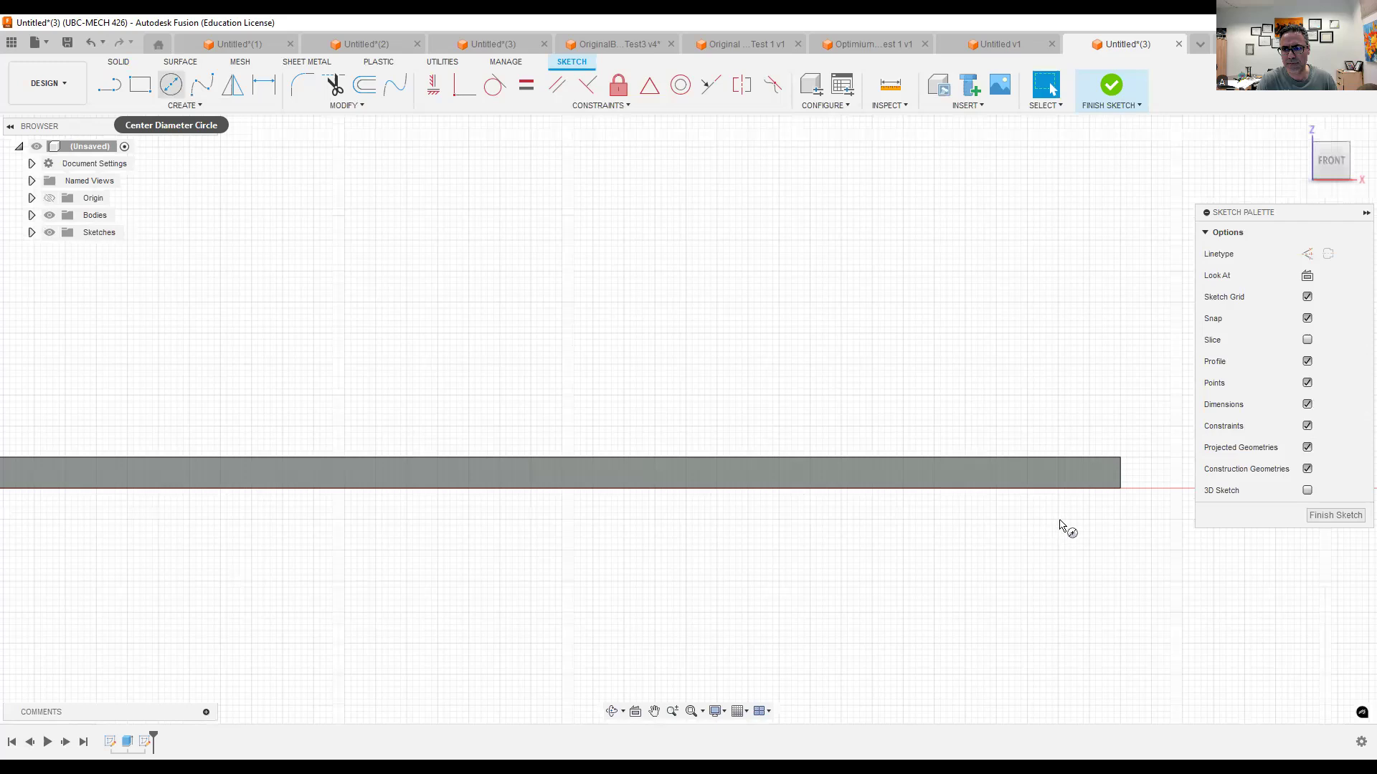
{"action": "scroll", "coordinate": [1069, 512], "scroll_direction": "up", "scroll_amount": 5}
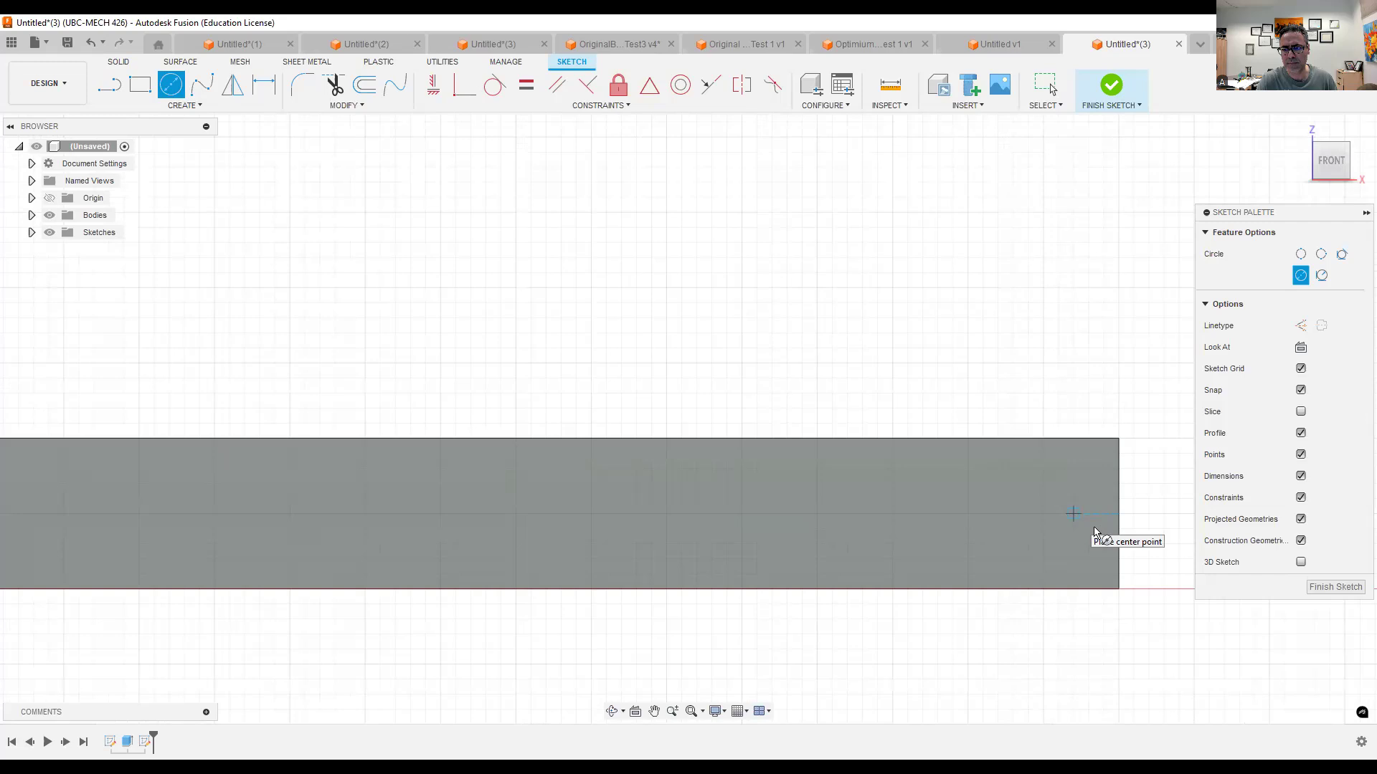
{"action": "left_click", "coordinate": [1058, 513]}
{"action": "type", "text": "2.5"}
{"action": "key", "text": "Return"}
{"action": "key", "text": "Escape"}
{"action": "scroll", "coordinate": [984, 362], "scroll_direction": "down", "scroll_amount": 5}
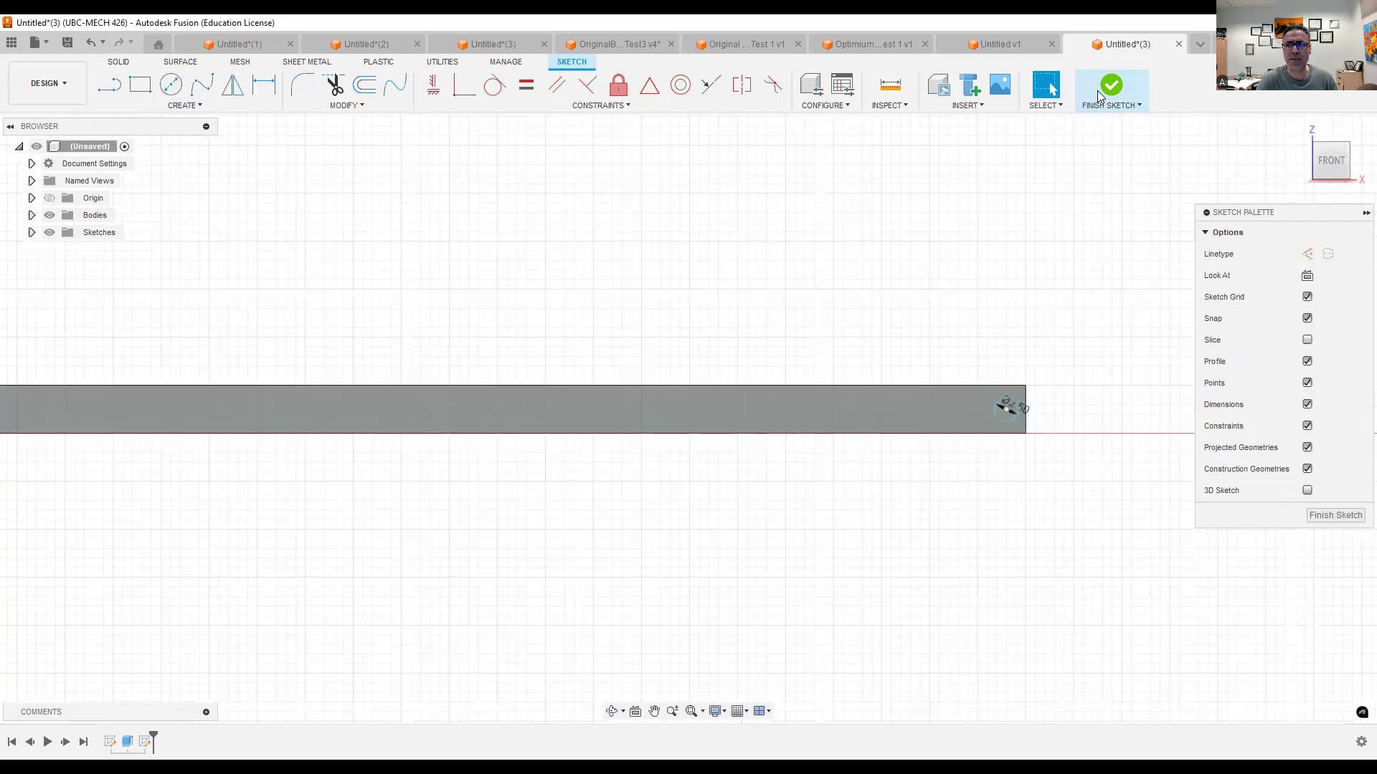
{"action": "left_click", "coordinate": [1105, 91]}
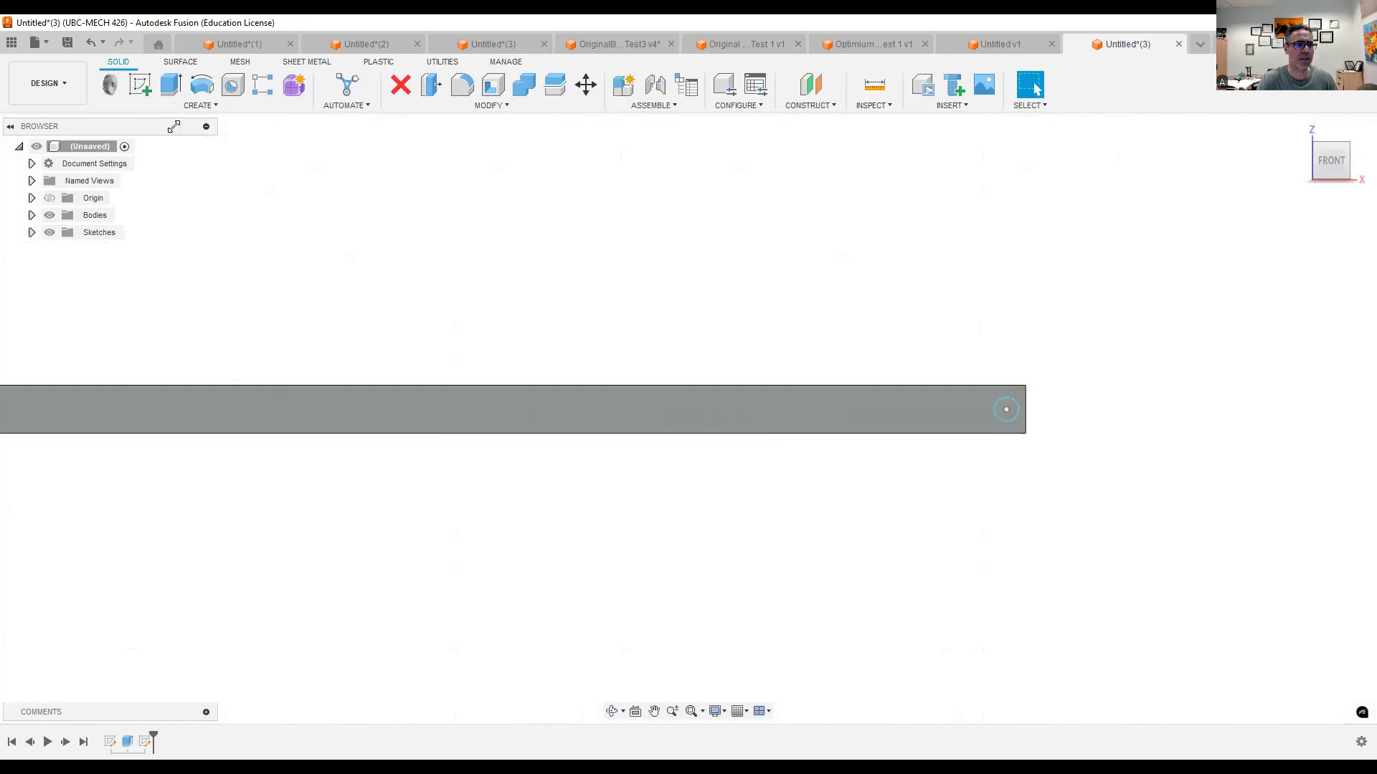
- Extrude both circles about 28.5 mm through the beam's width as a cut to form the two pin holes
{"action": "left_click", "coordinate": [171, 86]}
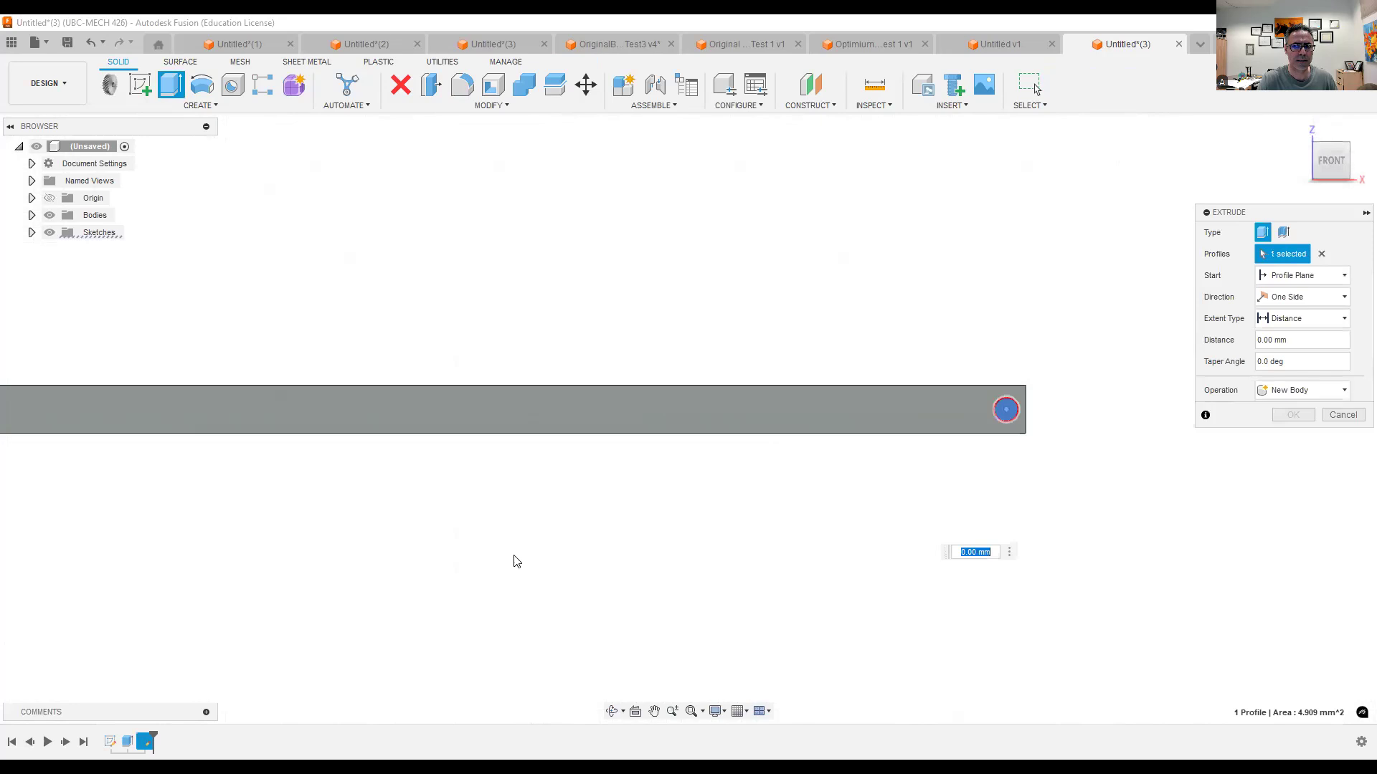
{"action": "middle_click_drag", "start_coordinate": [514, 556], "coordinate": [857, 570]}
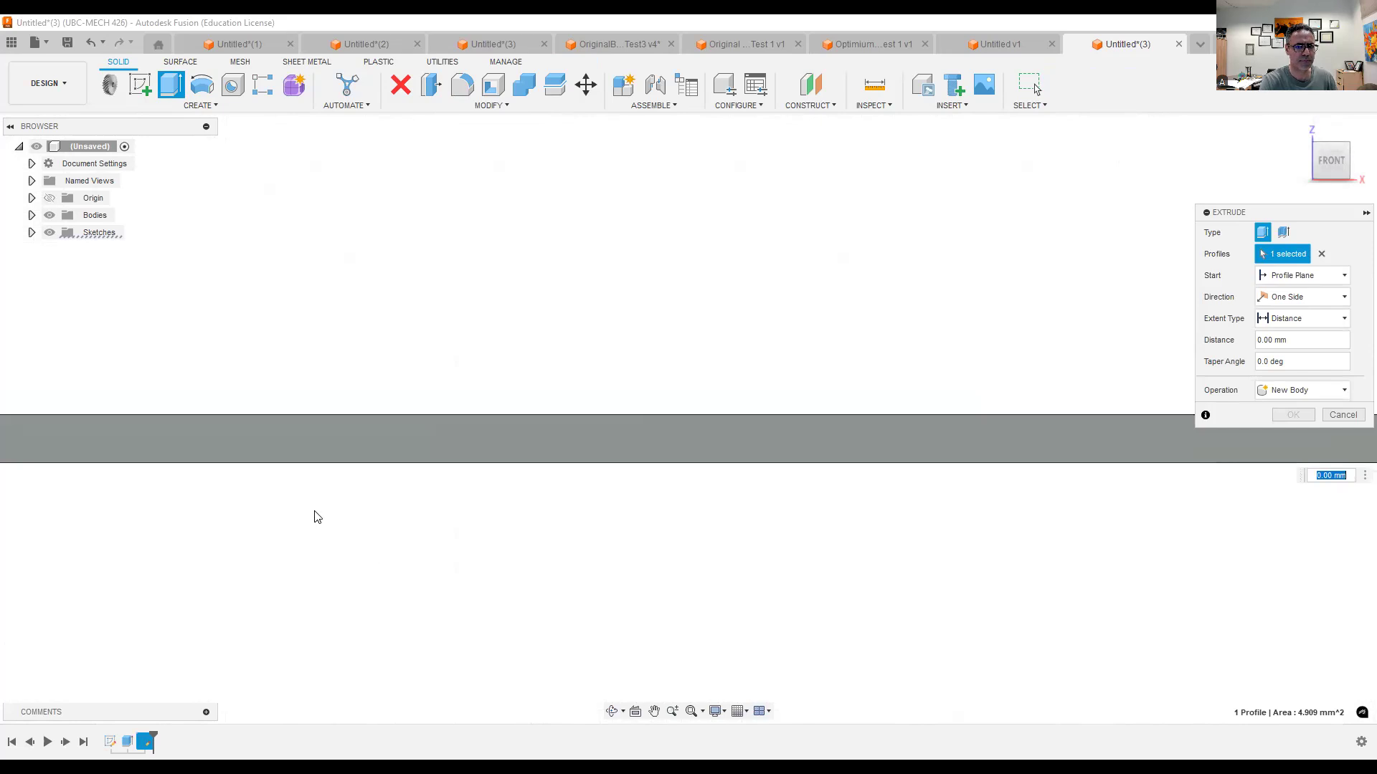
{"action": "middle_click_drag", "start_coordinate": [319, 507], "coordinate": [1151, 525]}
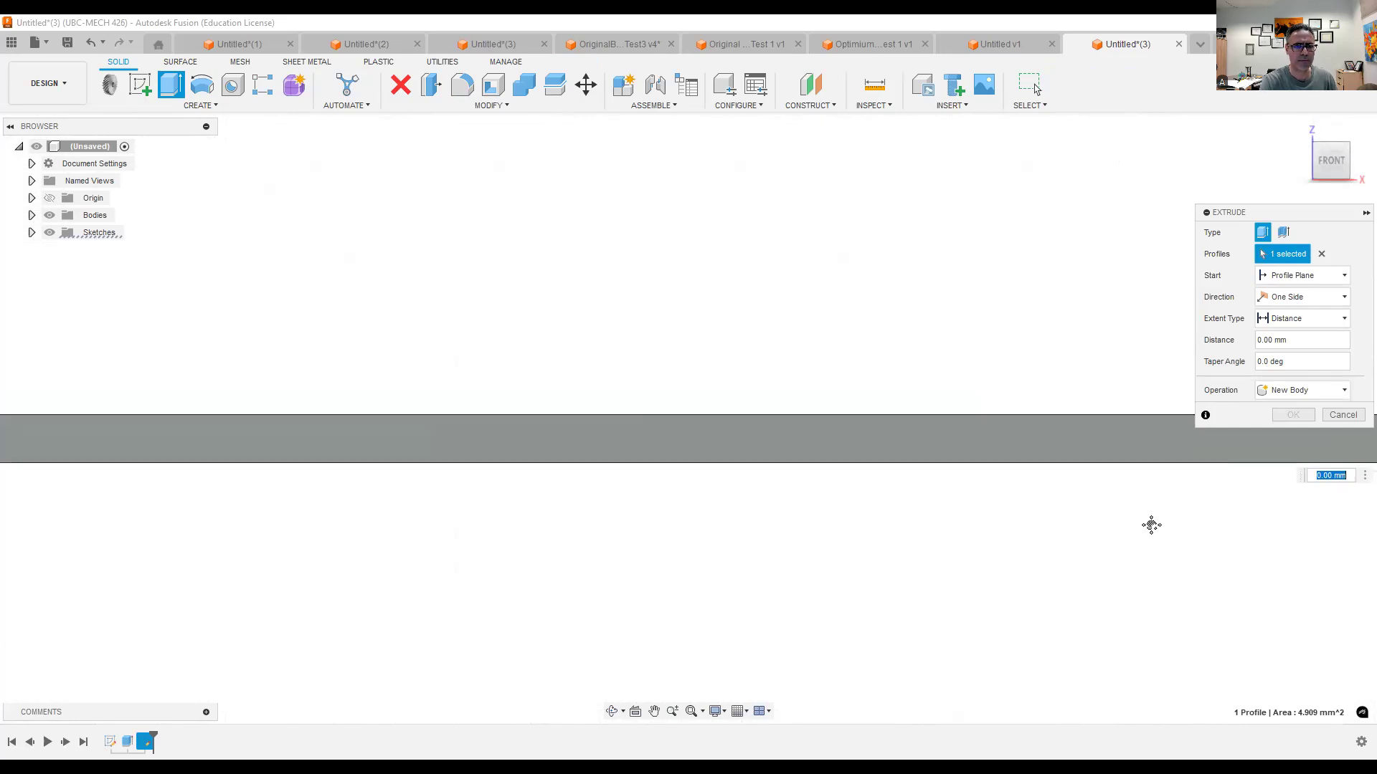
{"action": "left_click", "coordinate": [546, 456]}
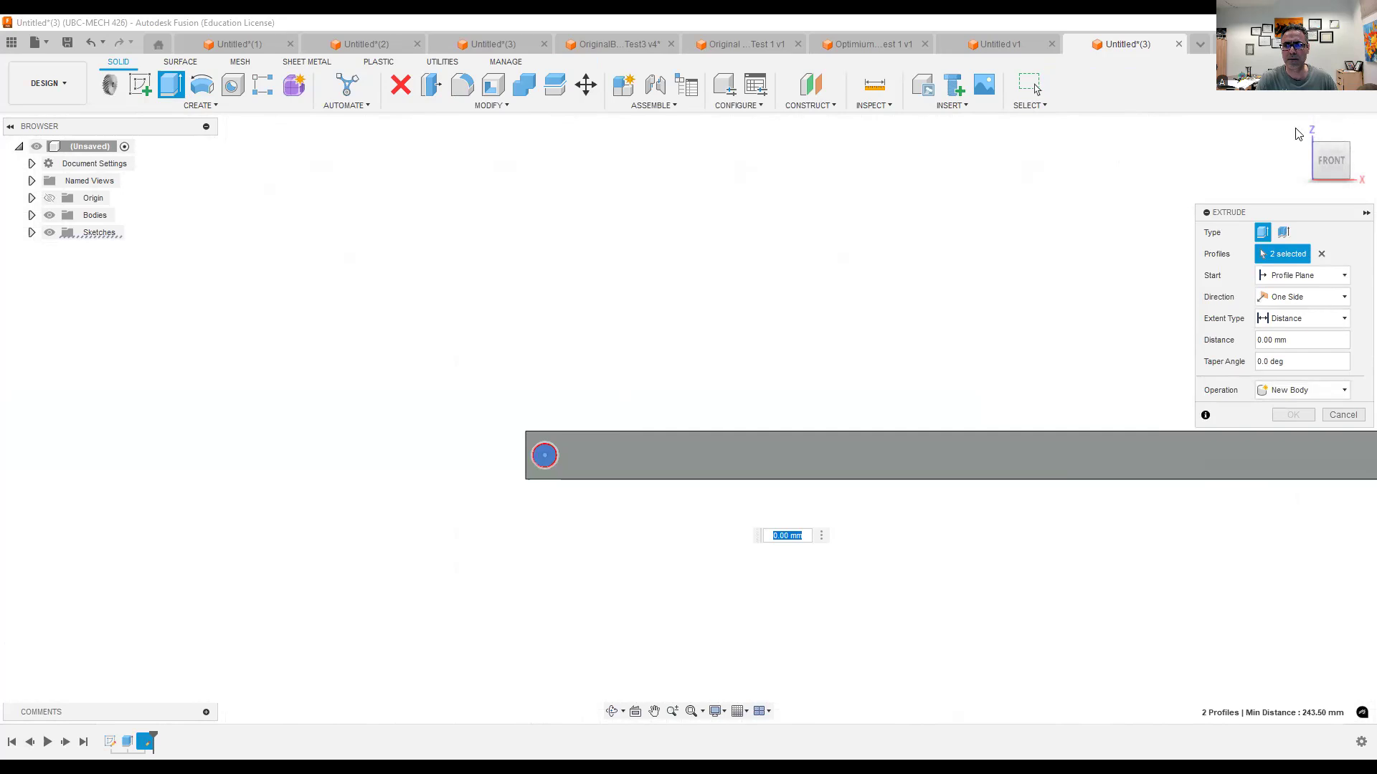
{"action": "left_click_drag", "start_coordinate": [255, 214], "coordinate": [351, 176]}
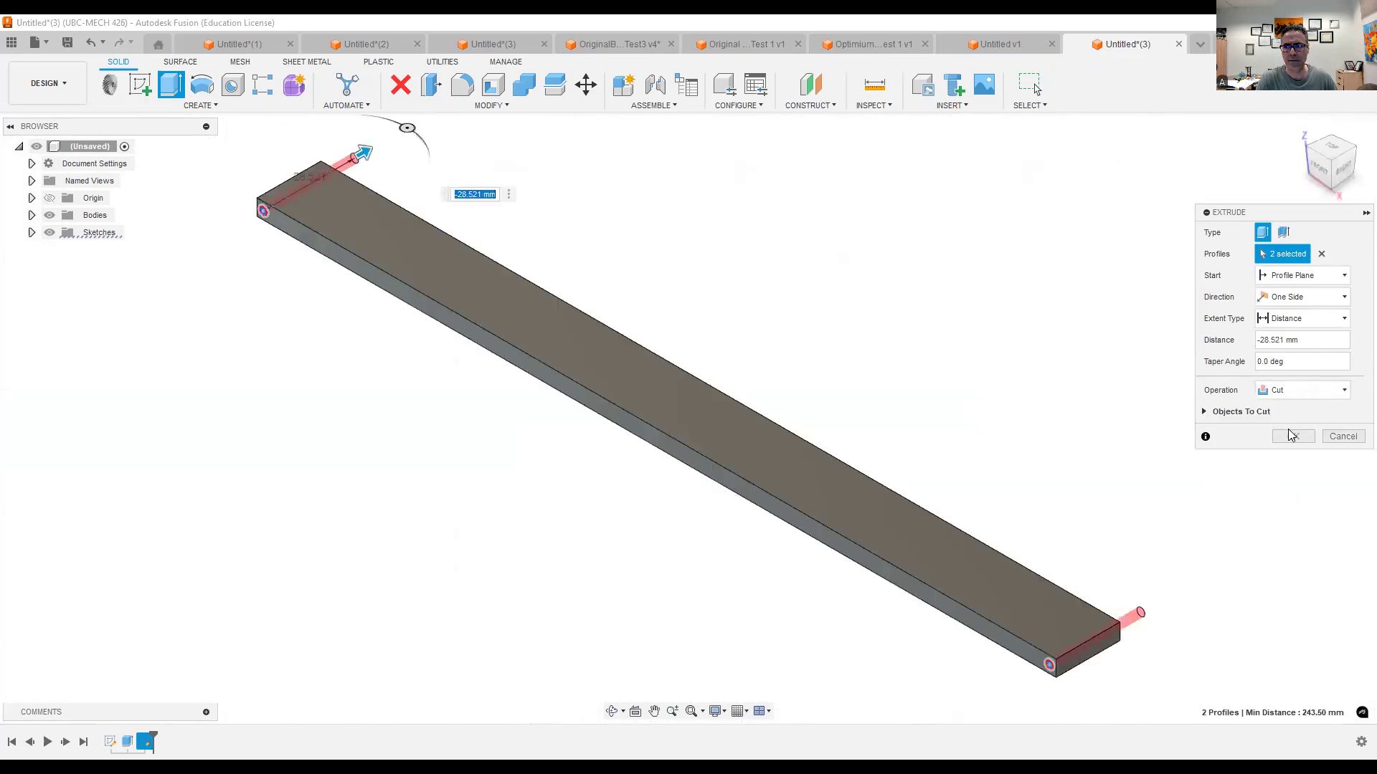
{"action": "left_click", "coordinate": [1290, 436]}
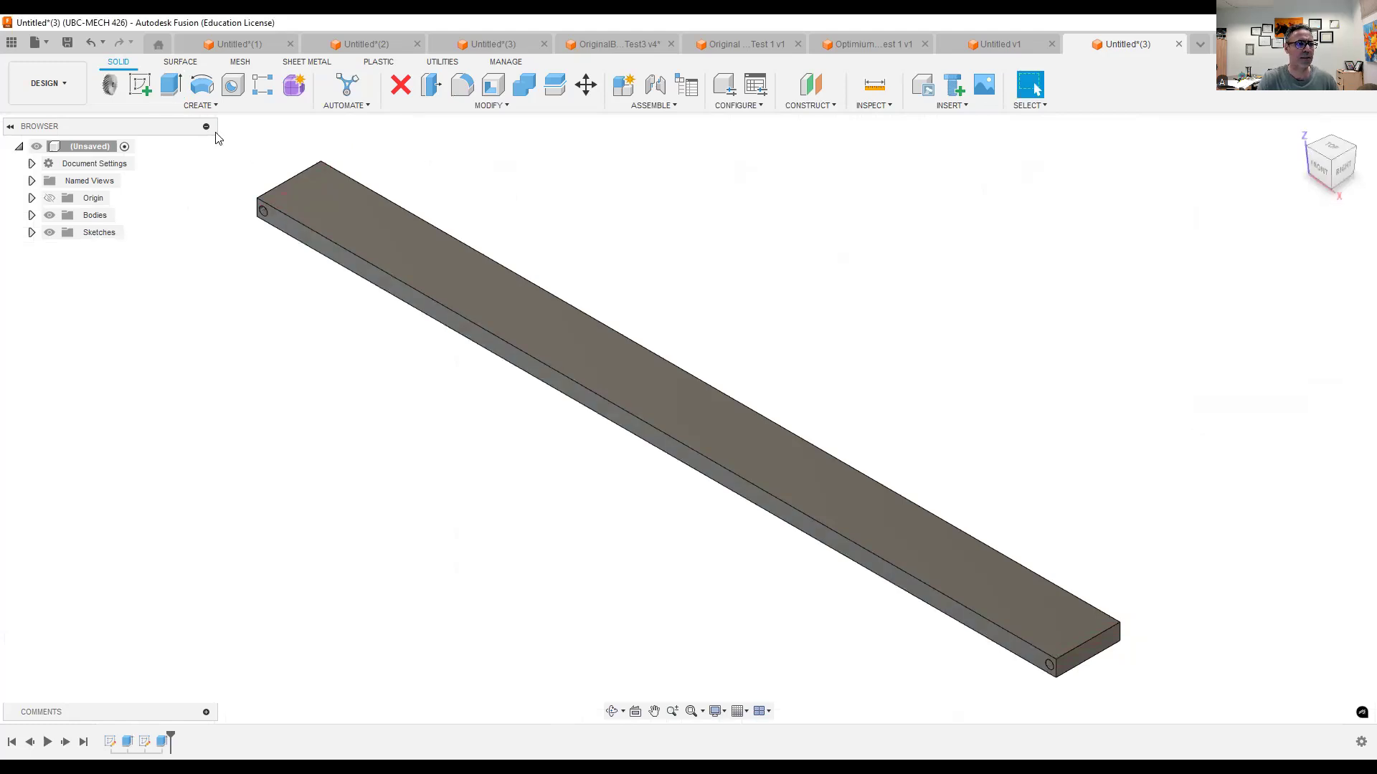
- Return to the Simulation workspace and apply a radial pin constraint to the cylindrical hole faces at both ends of the beam
{"action": "left_click", "coordinate": [48, 83]}
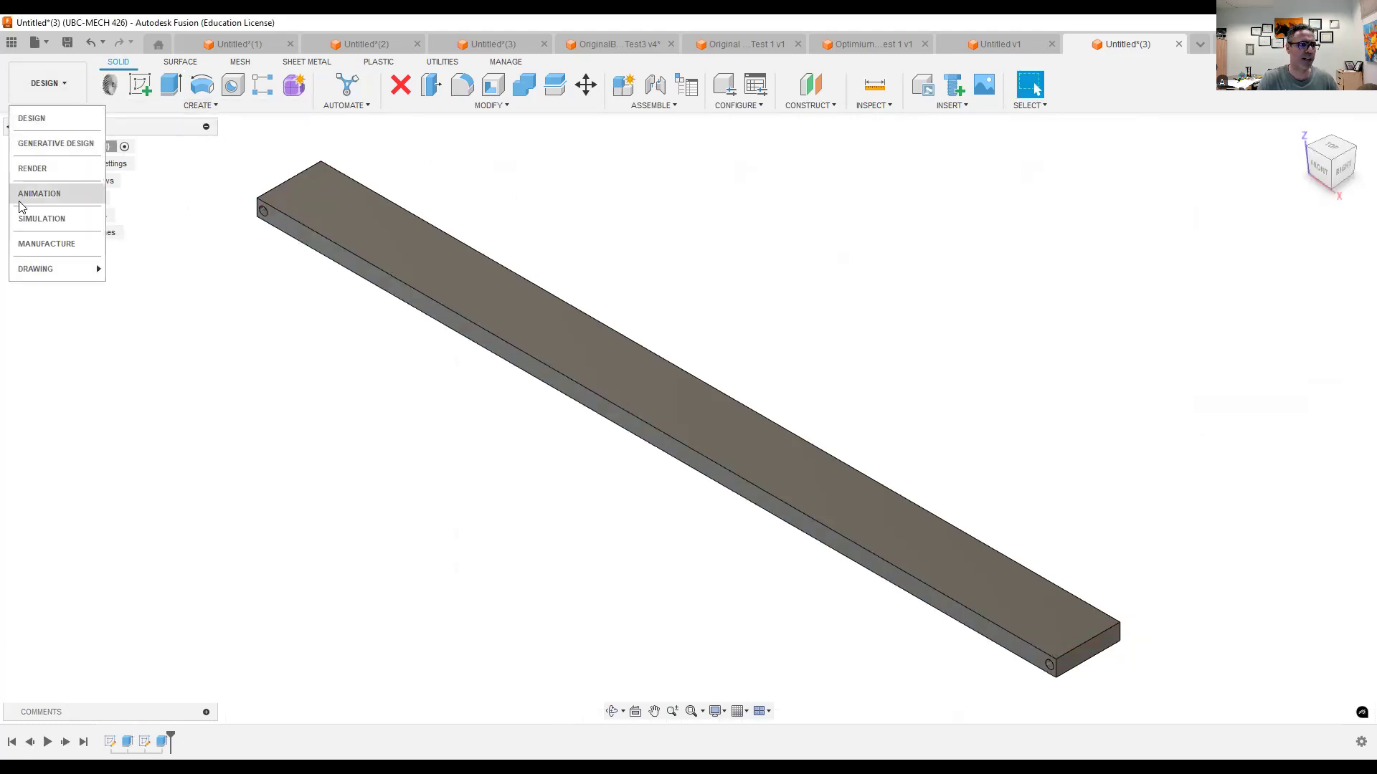
{"action": "left_click", "coordinate": [54, 218]}
{"action": "scroll", "coordinate": [242, 259], "scroll_direction": "up", "scroll_amount": 3}
{"action": "middle_click_drag", "start_coordinate": [243, 258], "coordinate": [366, 300]}
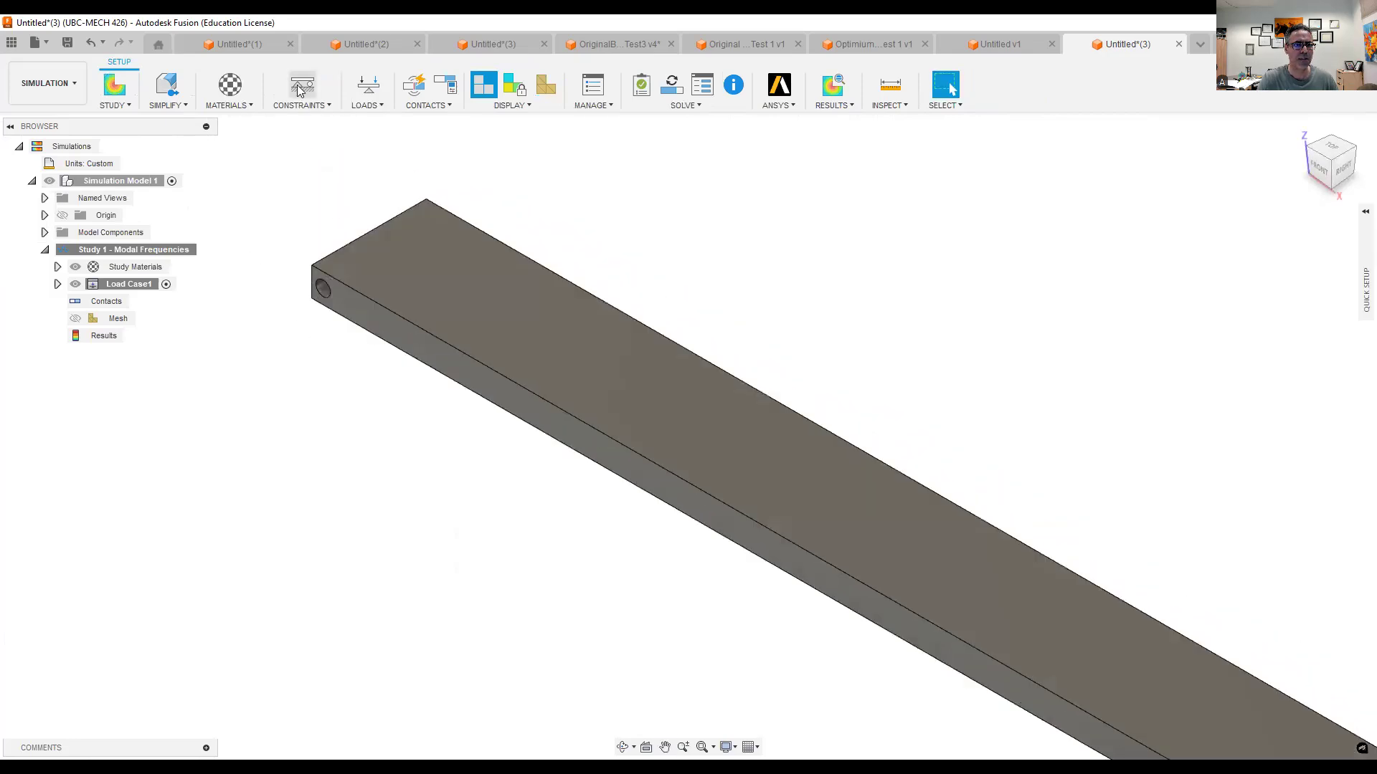
{"action": "left_click", "coordinate": [1129, 282]}
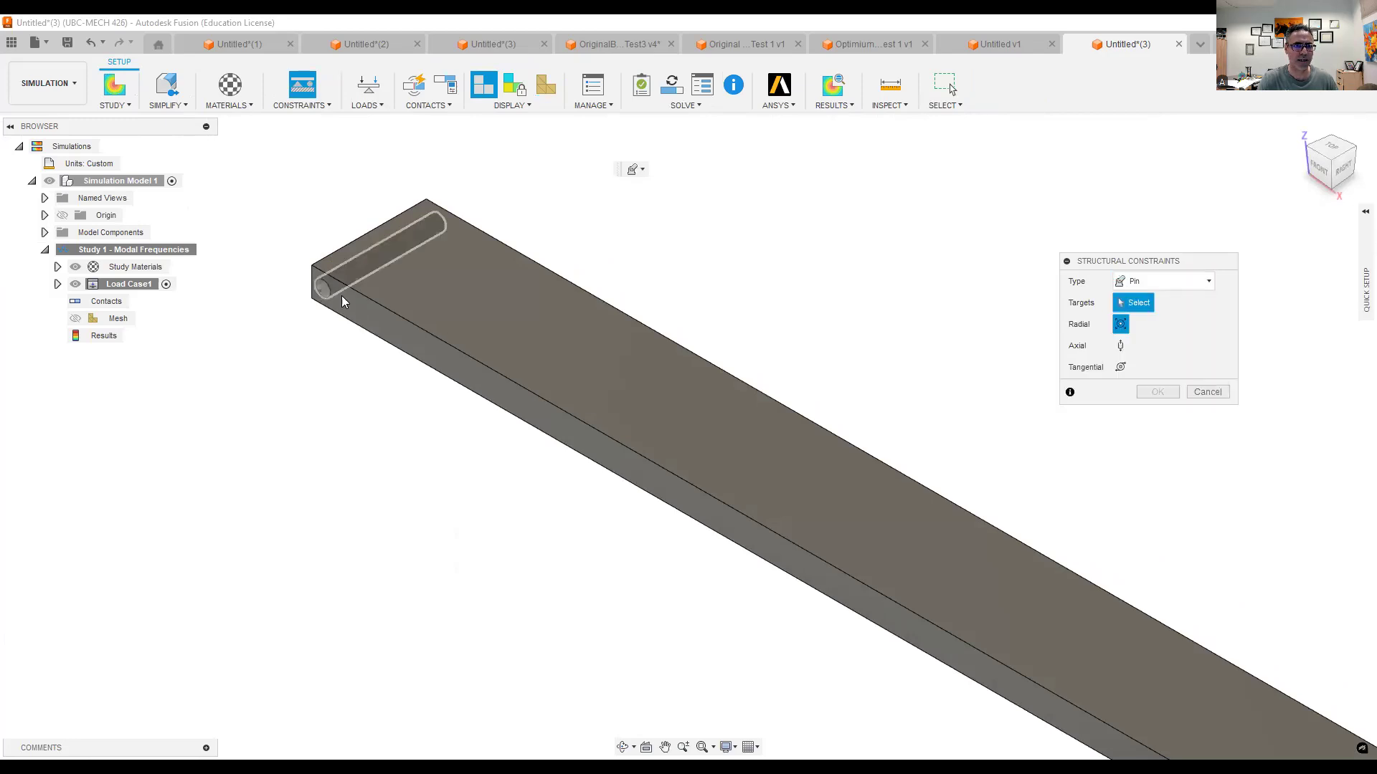
{"action": "left_click", "coordinate": [320, 293]}
{"action": "middle_click_drag", "start_coordinate": [491, 476], "coordinate": [399, 513]}
{"action": "scroll", "coordinate": [457, 367], "scroll_direction": "down", "scroll_amount": 4}
{"action": "scroll", "coordinate": [1136, 678], "scroll_direction": "up", "scroll_amount": 5}
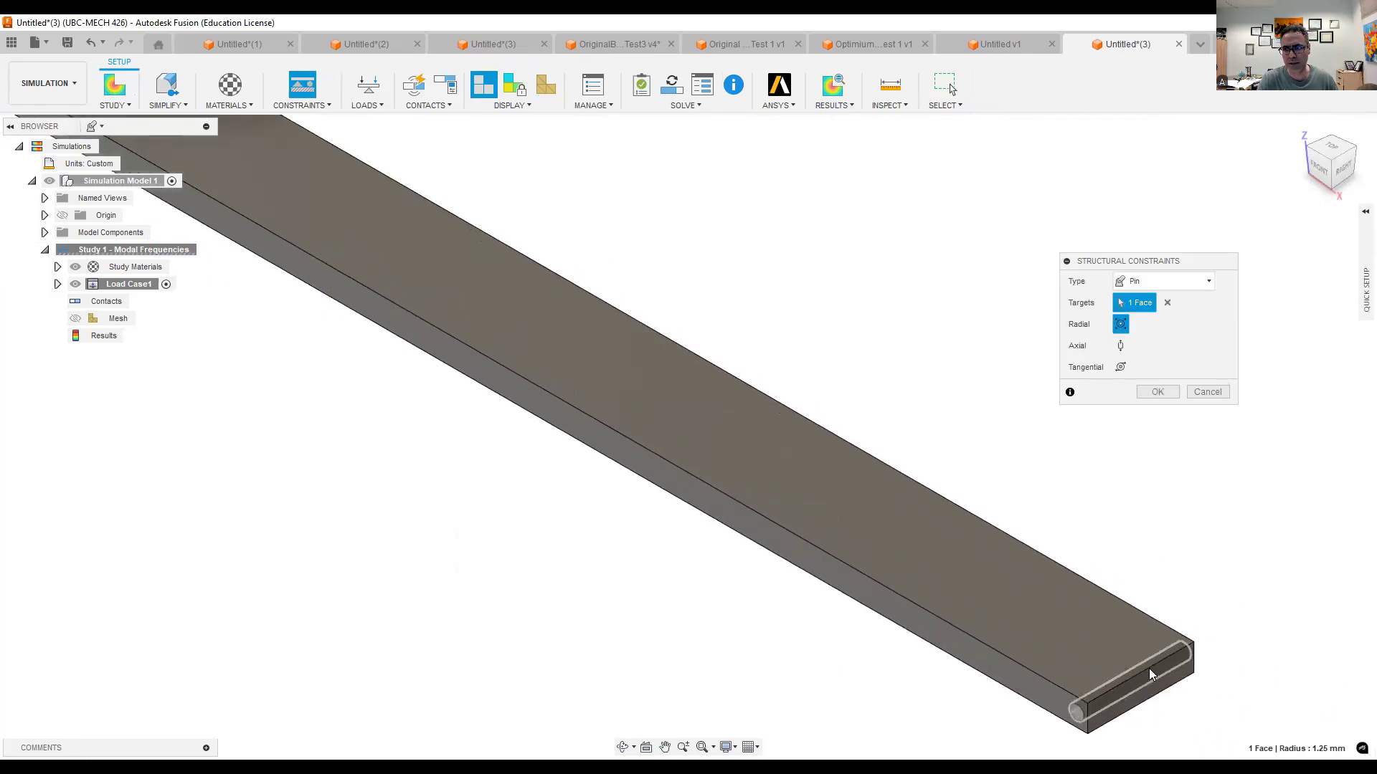
{"action": "scroll", "coordinate": [1133, 685], "scroll_direction": "up", "scroll_amount": 2}
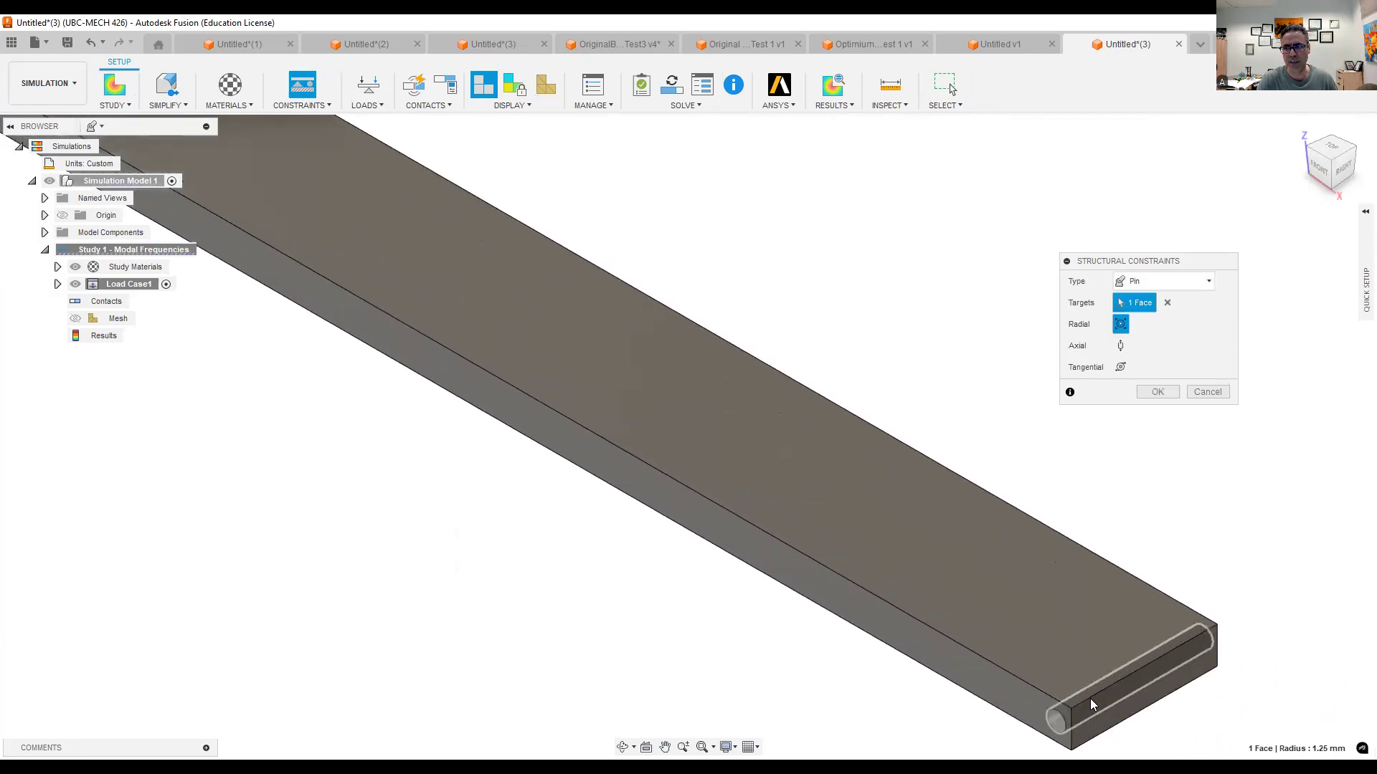
{"action": "left_click", "coordinate": [1090, 705]}
{"action": "scroll", "coordinate": [1134, 418], "scroll_direction": "down", "scroll_amount": 10}
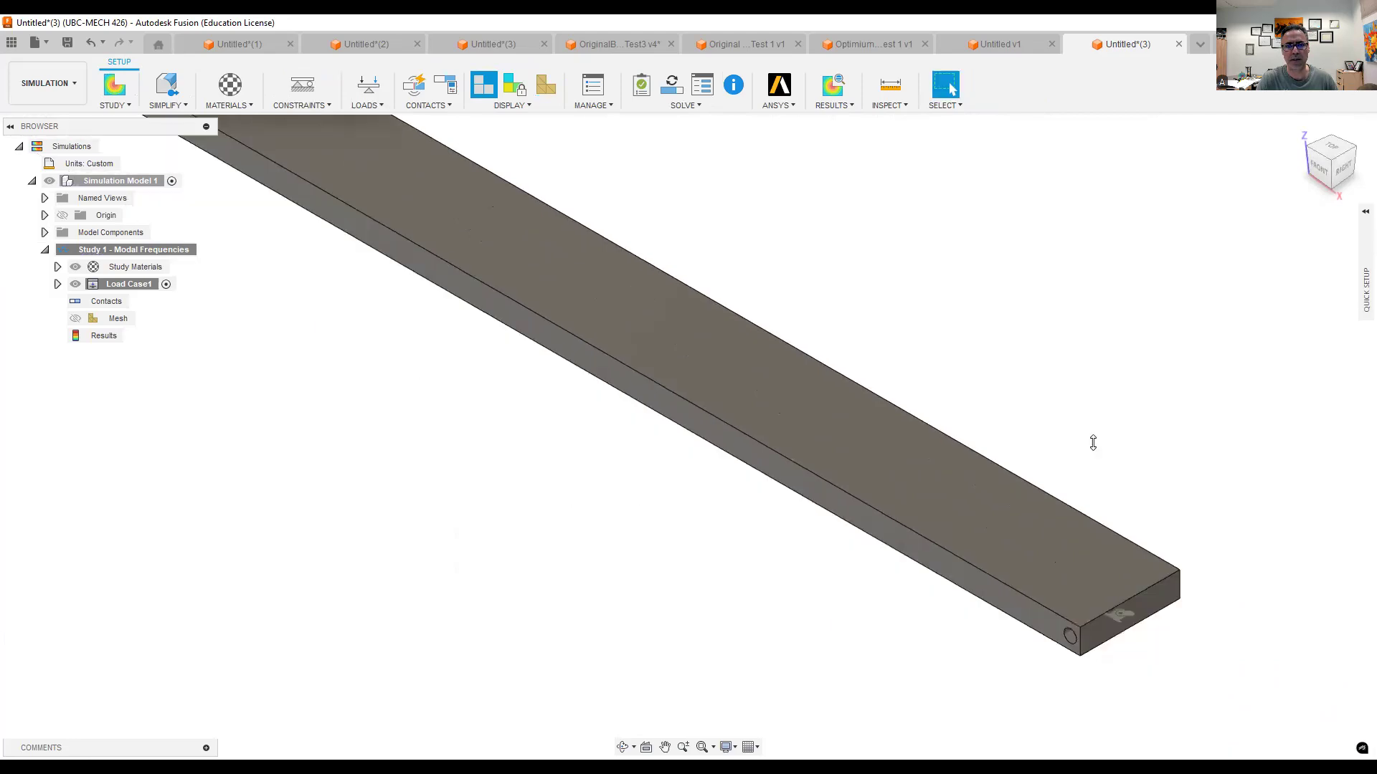
- Solve the beam's Modal Frequencies study, saving the design as Simple Support Beam in Admin Project, and dismiss the job status
{"action": "middle_click_drag", "start_coordinate": [886, 280], "coordinate": [898, 416]}
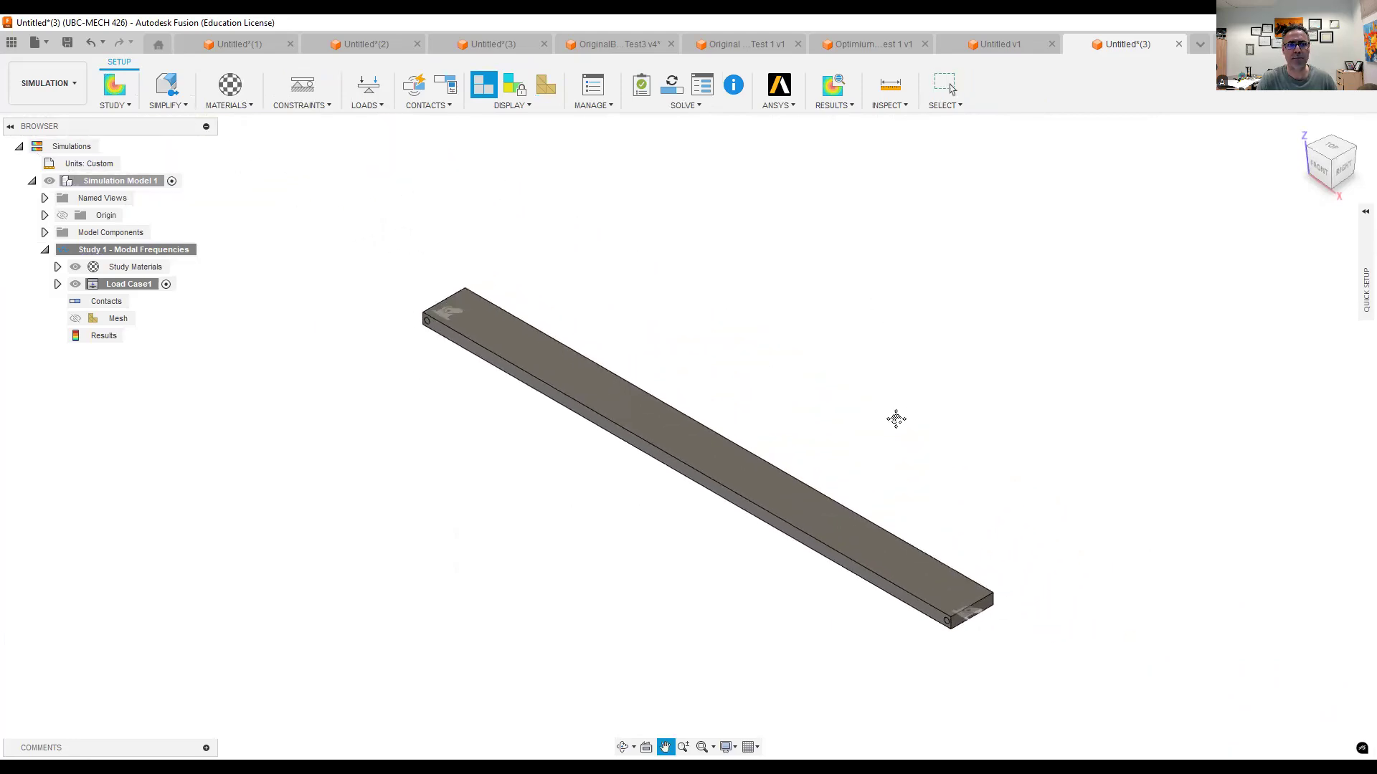
{"action": "left_click", "coordinate": [1323, 183]}
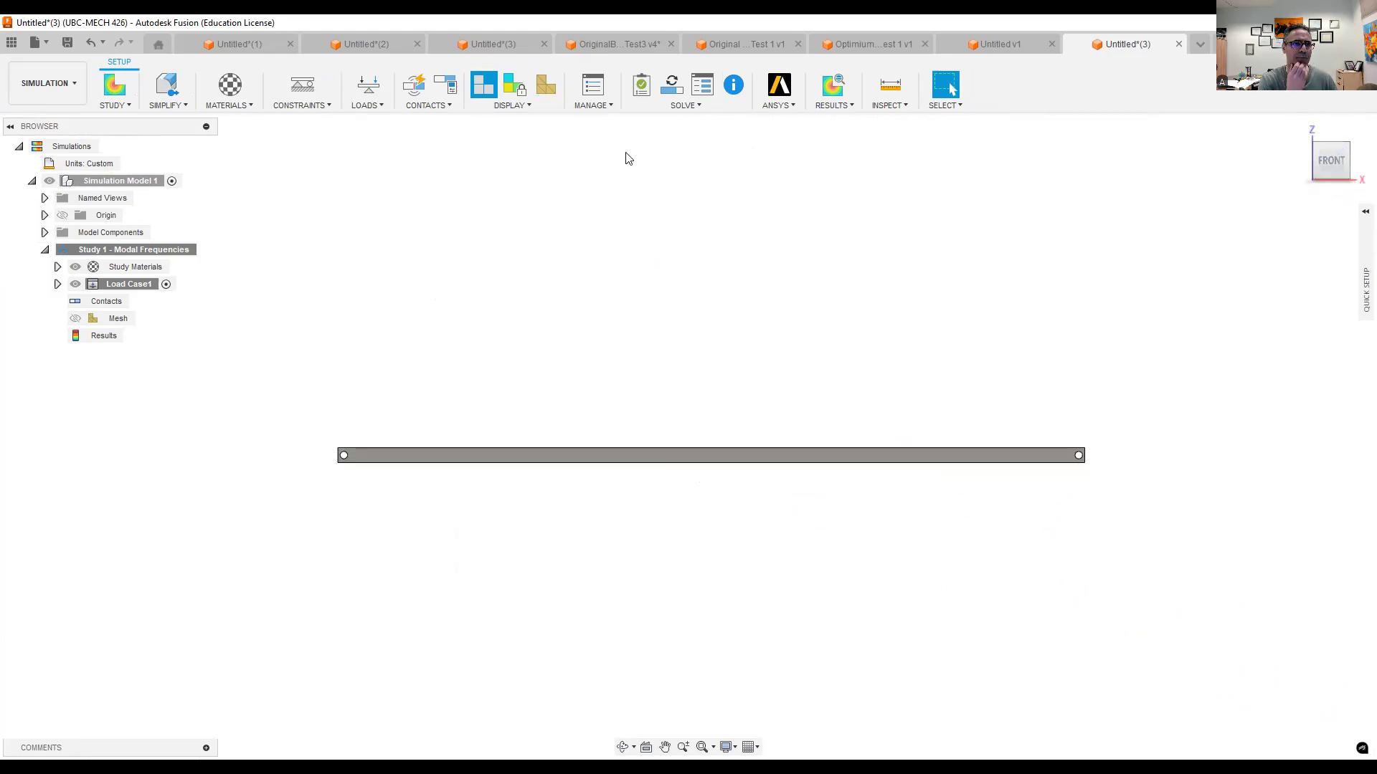
{"action": "left_click", "coordinate": [720, 105]}
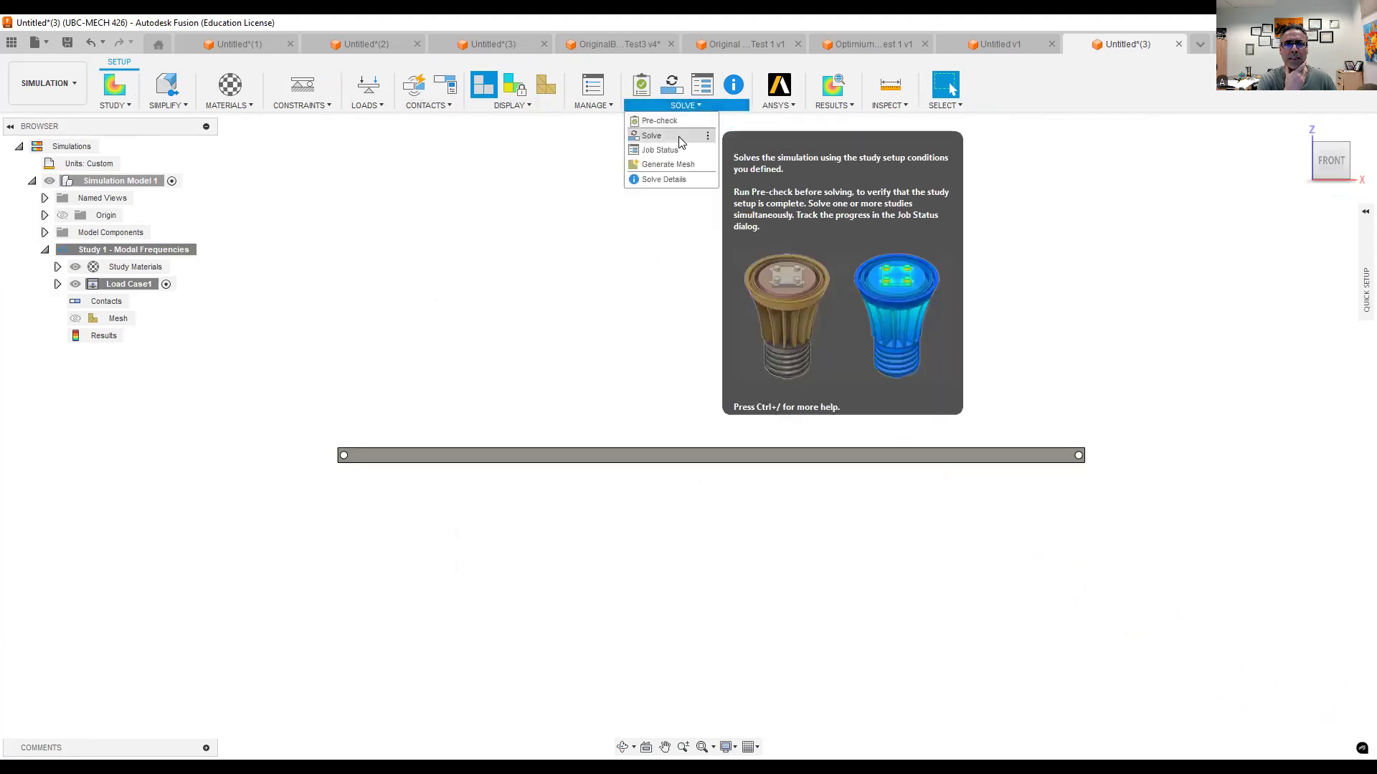
{"action": "left_click", "coordinate": [680, 137]}
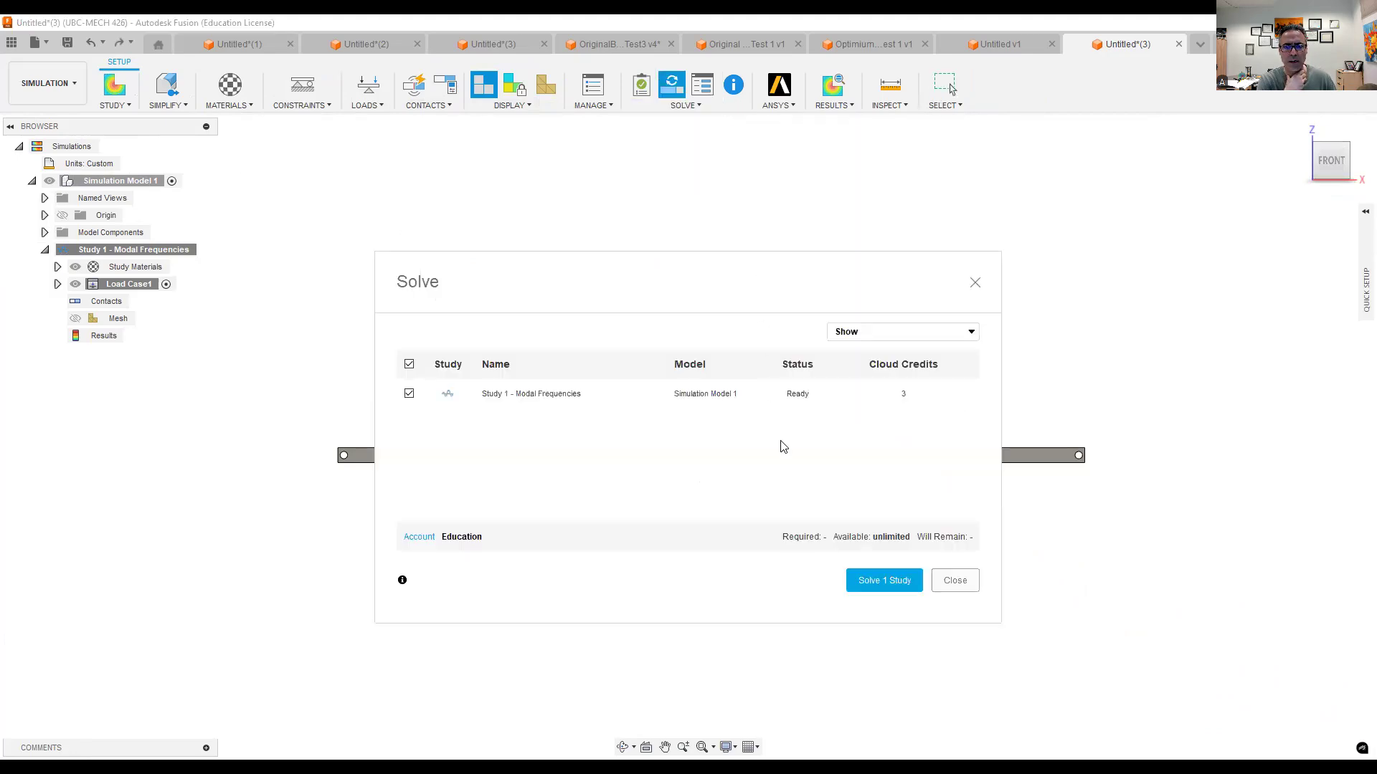
{"action": "left_click", "coordinate": [867, 587]}
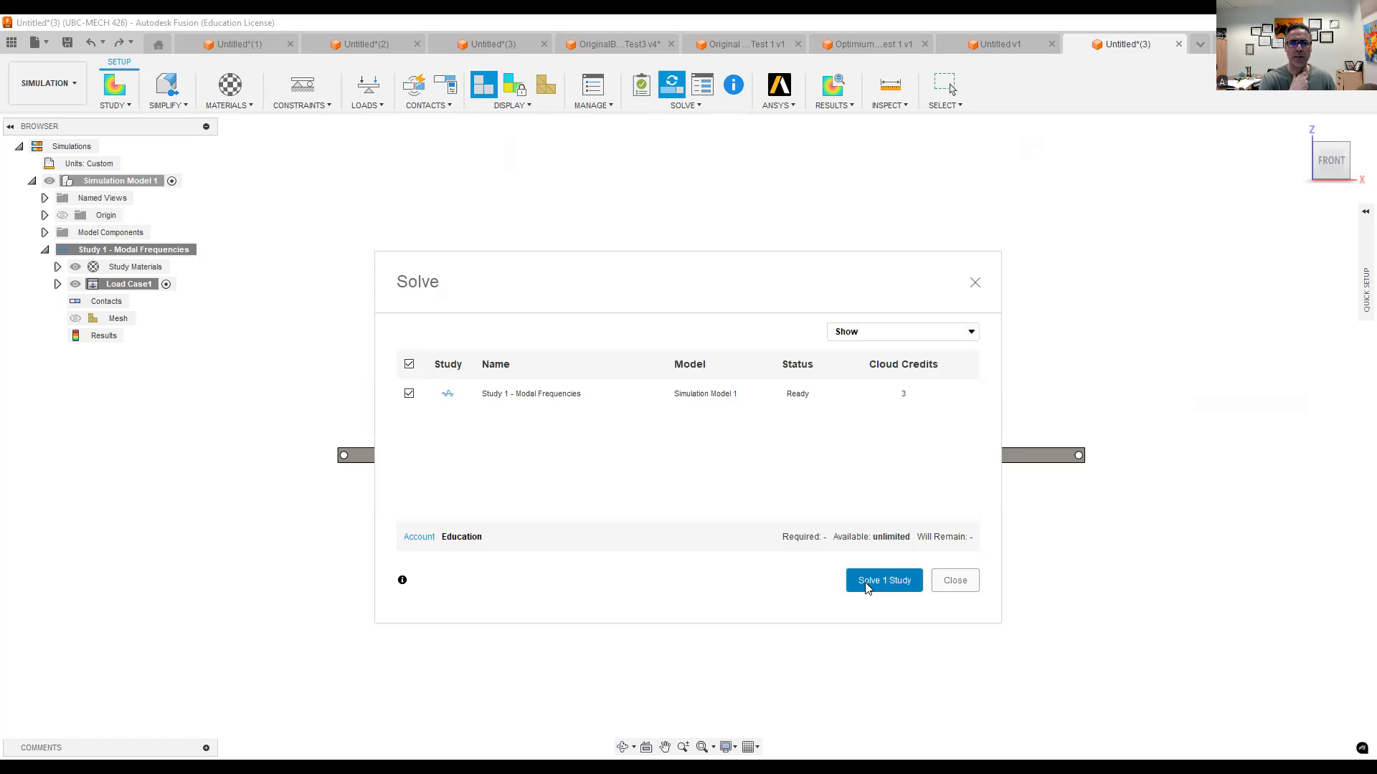
{"action": "type", "text": "Simple"}
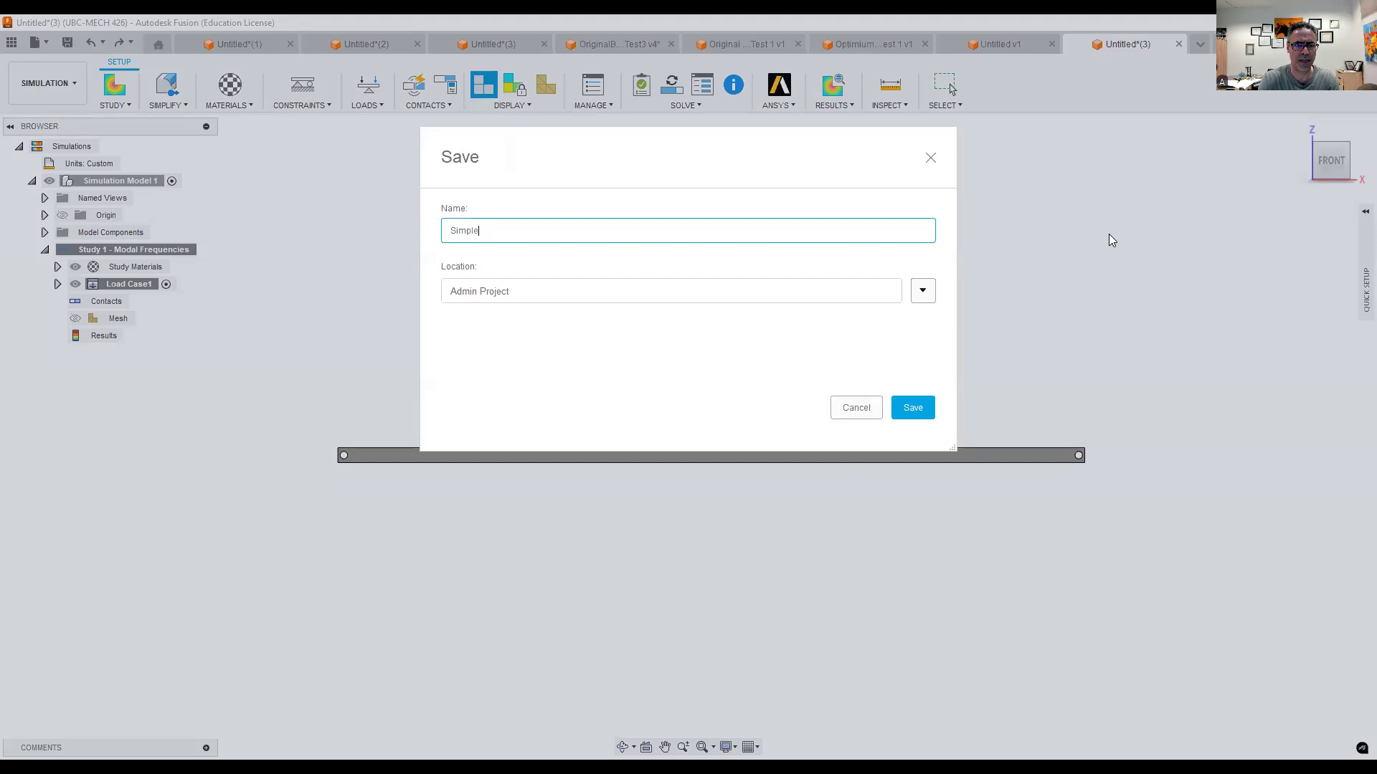
{"action": "type", "text": " Support Beam"}
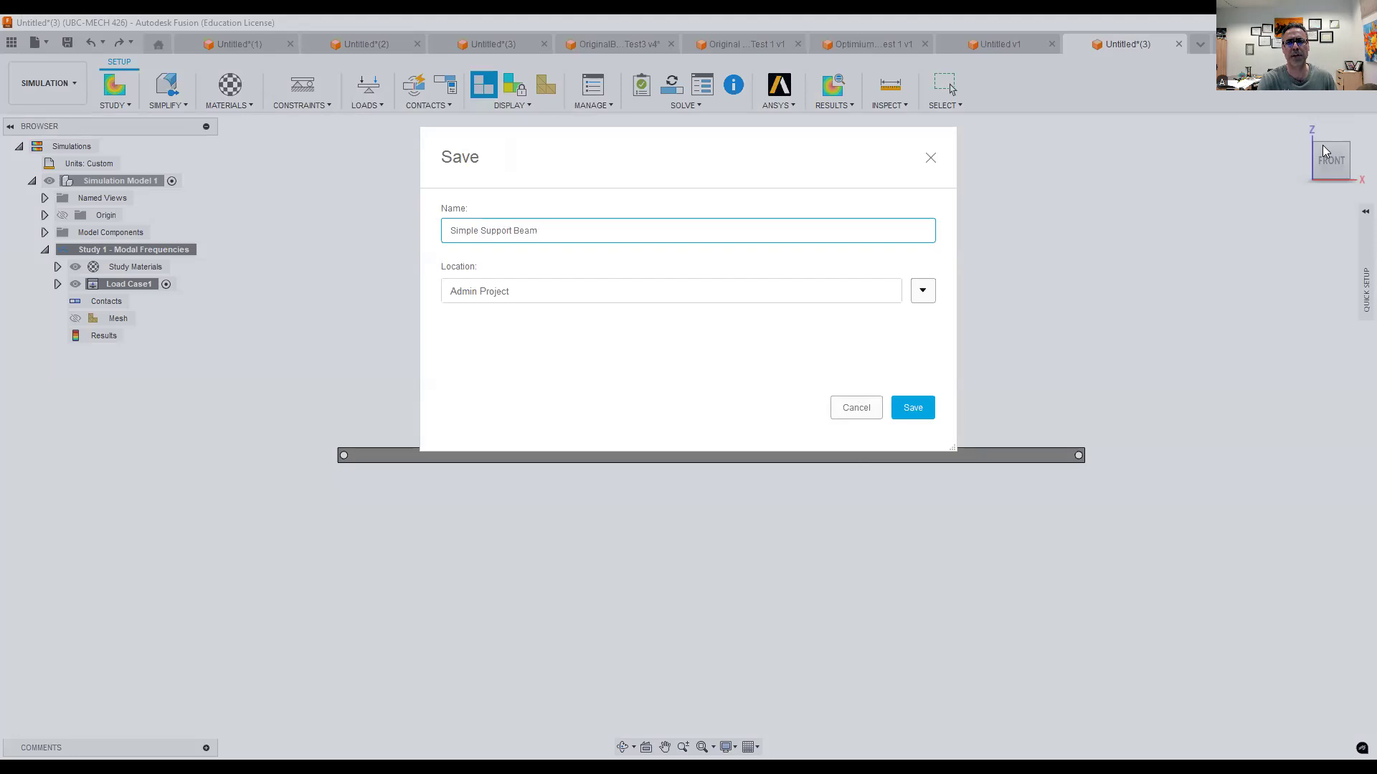
{"action": "left_click", "coordinate": [907, 408]}
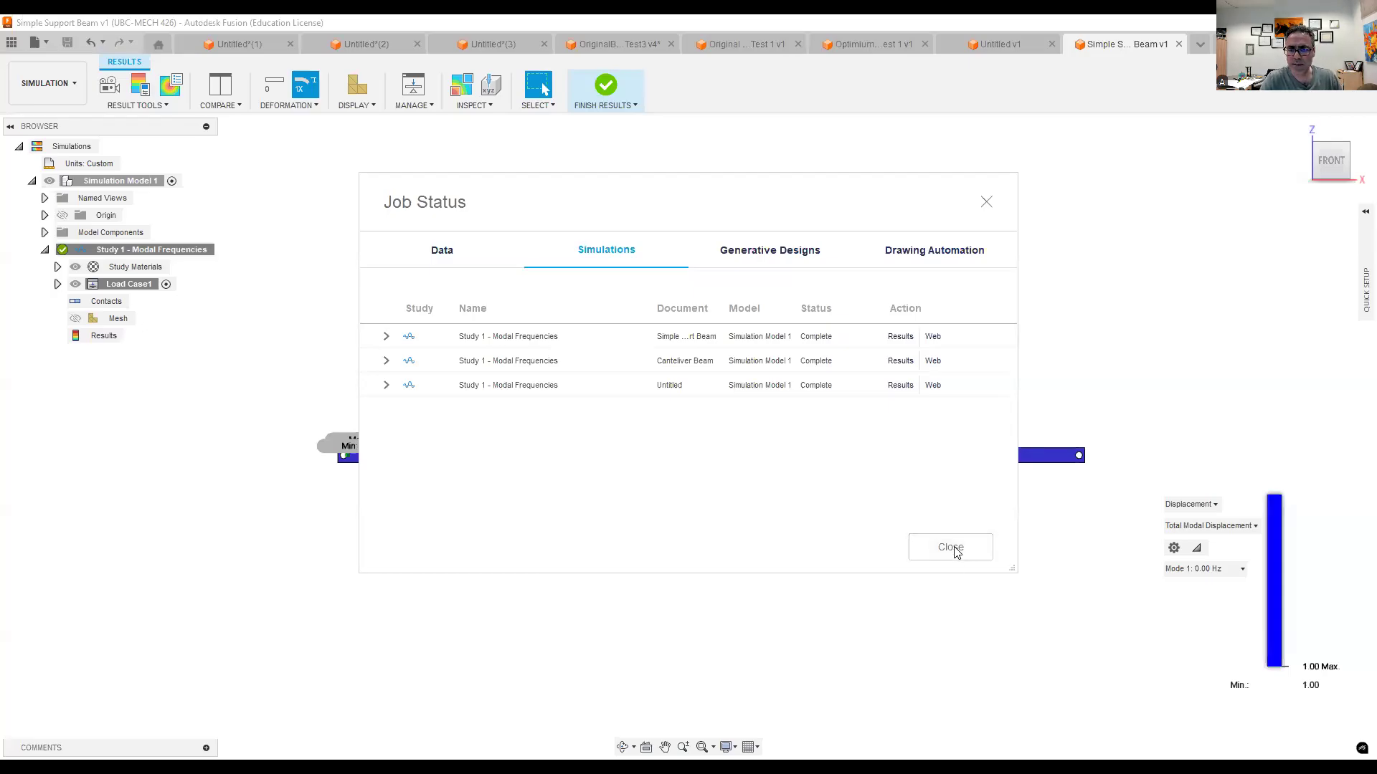
{"action": "left_click", "coordinate": [950, 547]}
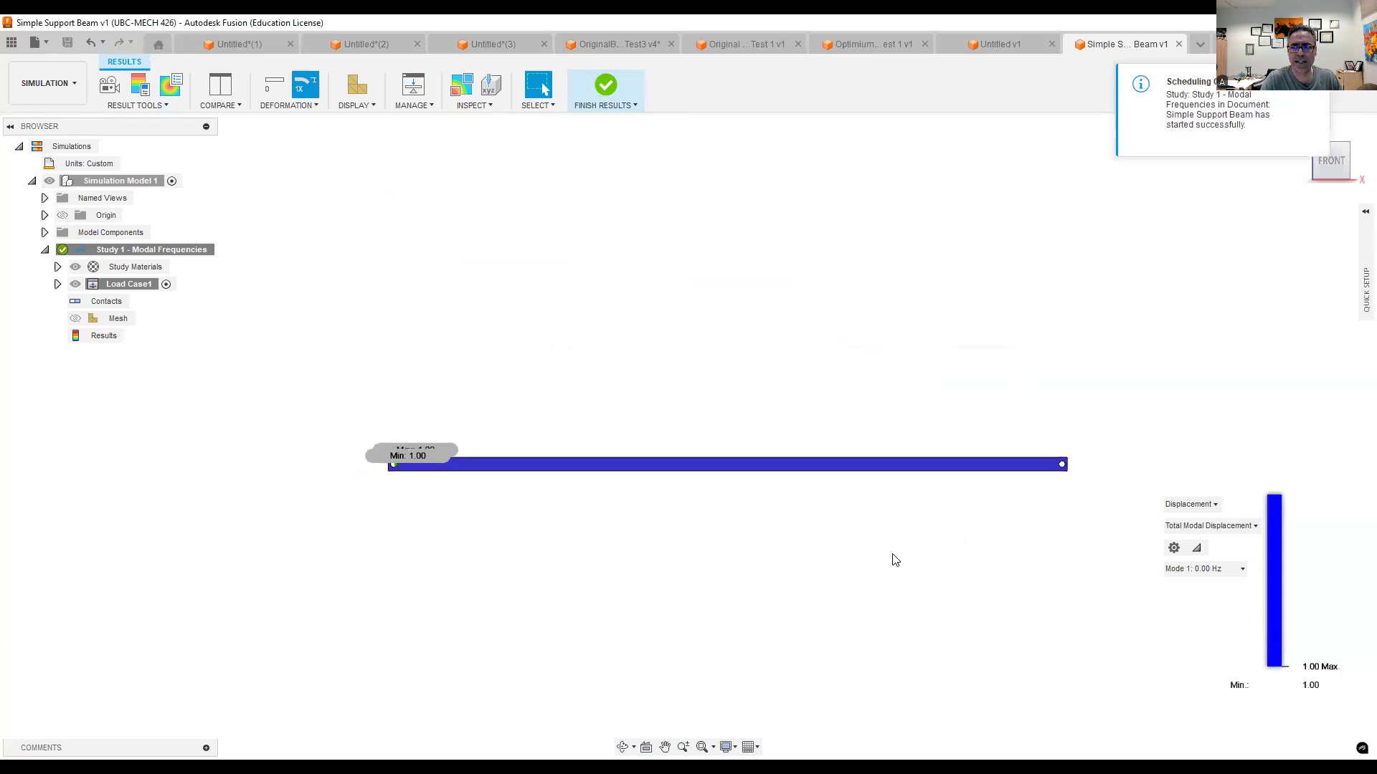
- Review the list of solved modes and animate the beam's Mode 1 result in an isometric view
{"action": "left_click", "coordinate": [1217, 570]}
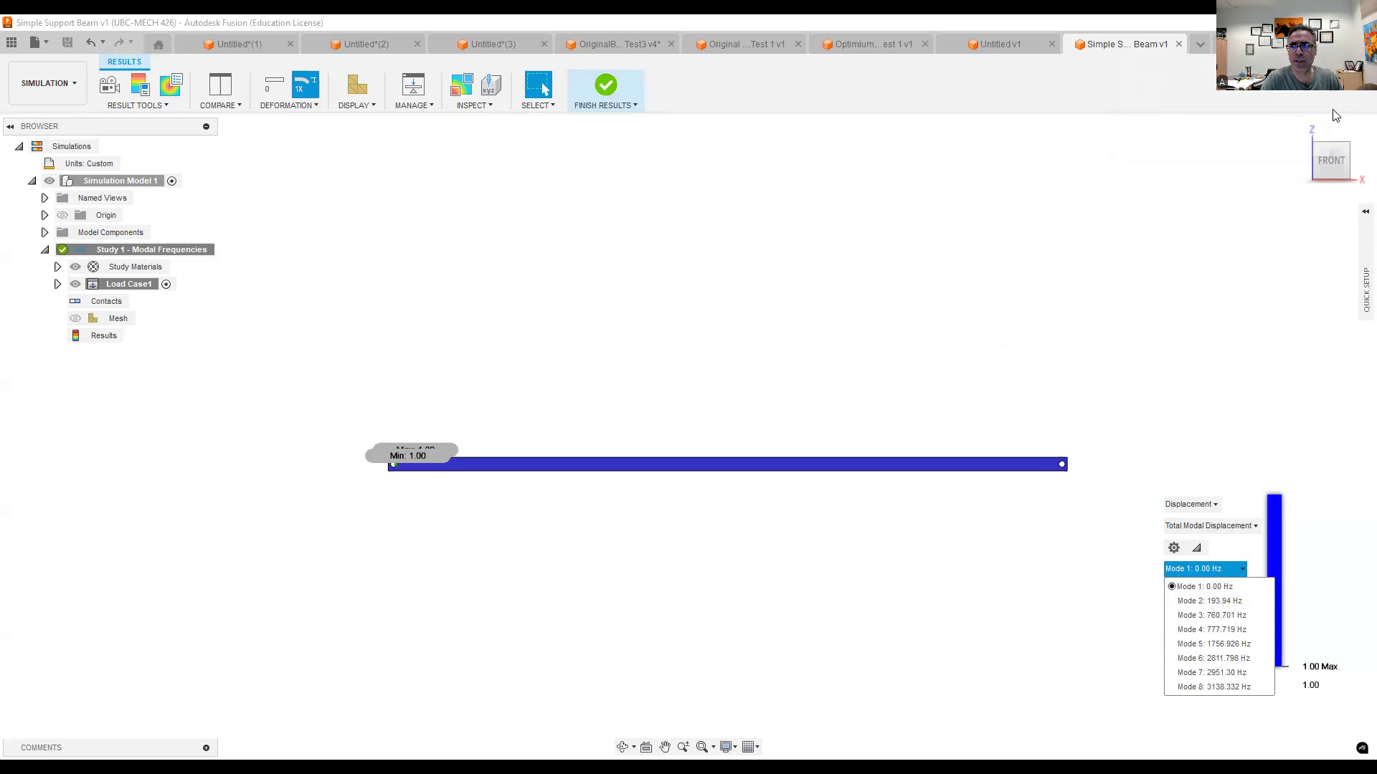
{"action": "left_click", "coordinate": [1299, 128]}
{"action": "middle_click_drag", "start_coordinate": [955, 319], "coordinate": [907, 388]}
{"action": "scroll", "coordinate": [925, 359], "scroll_direction": "down", "scroll_amount": 5}
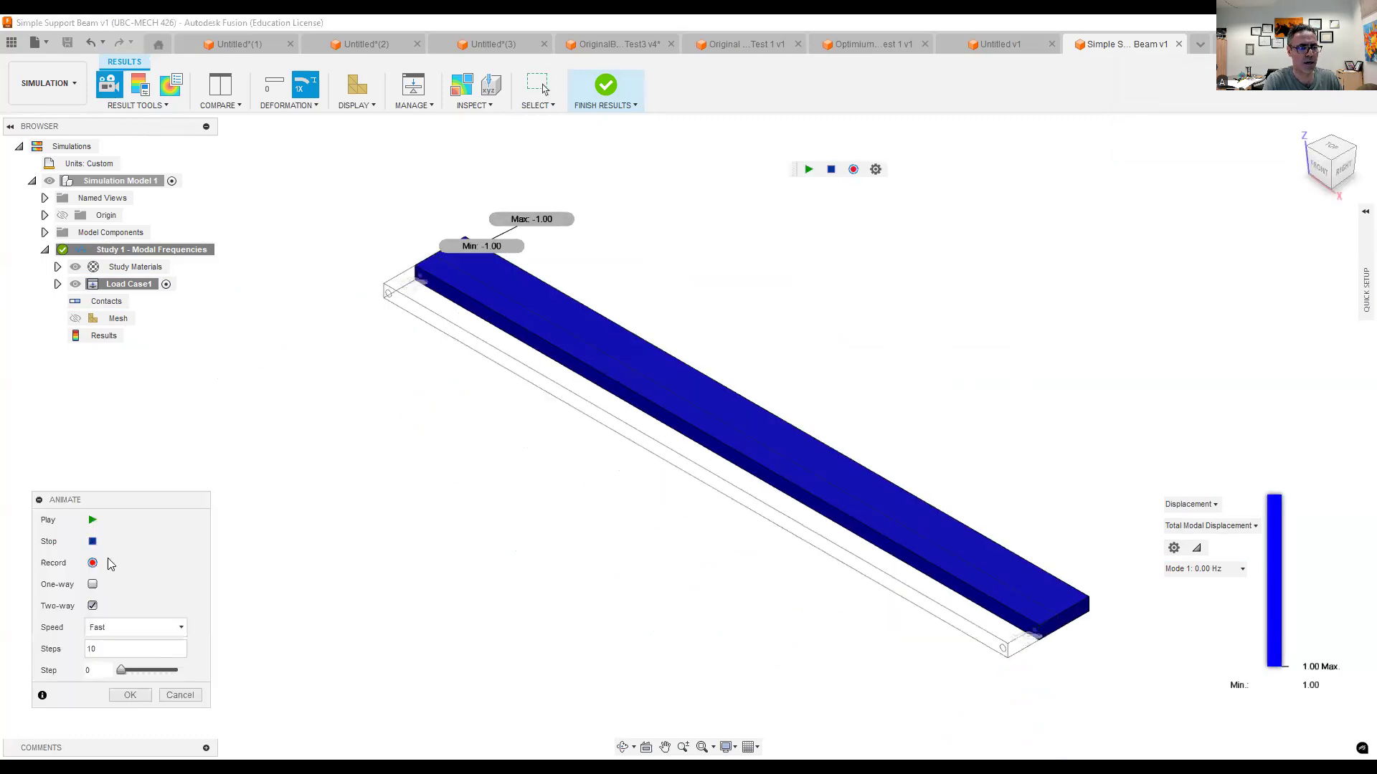
{"action": "left_click", "coordinate": [92, 521]}
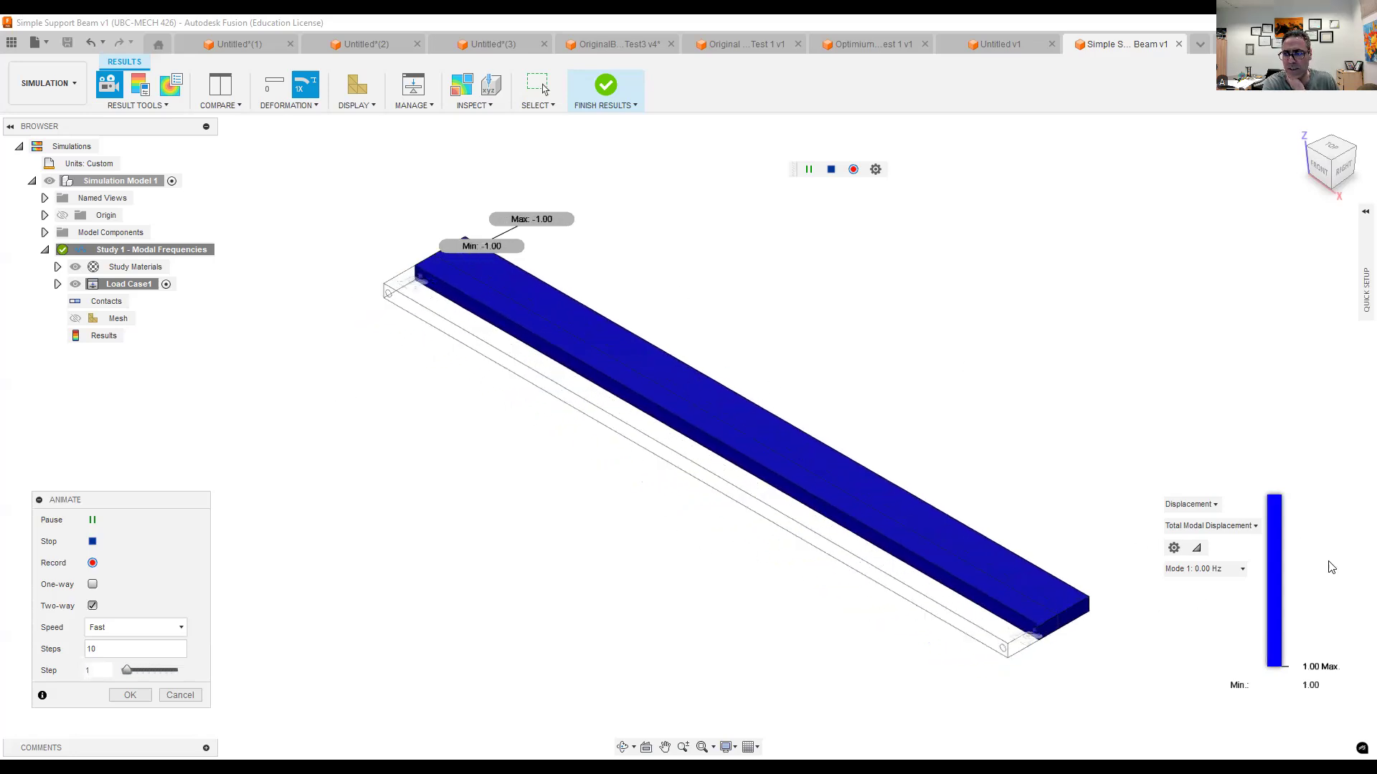
- Switch the animated result to Mode 2 and view the bending beam from the front
{"action": "left_click", "coordinate": [1241, 570]}
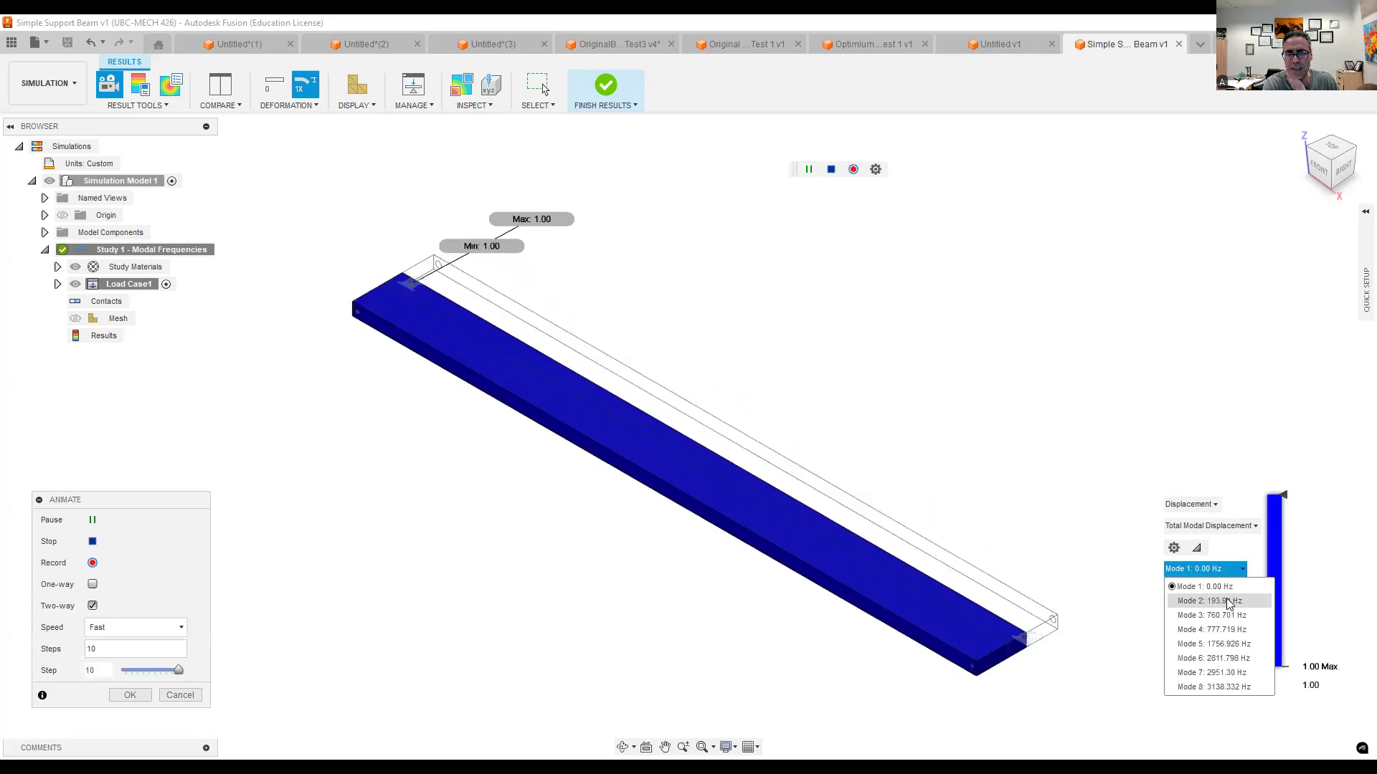
{"action": "left_click", "coordinate": [1229, 602]}
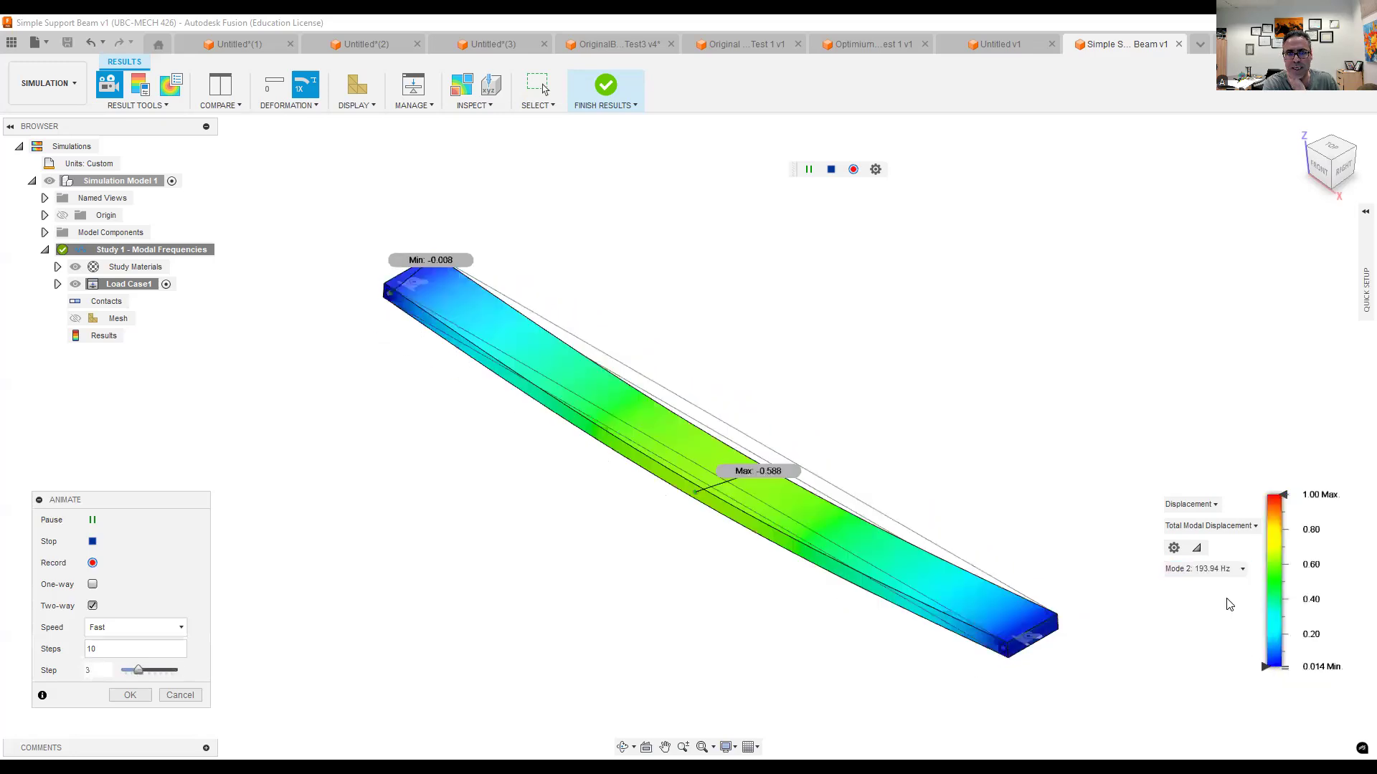
{"action": "left_click", "coordinate": [1318, 175]}
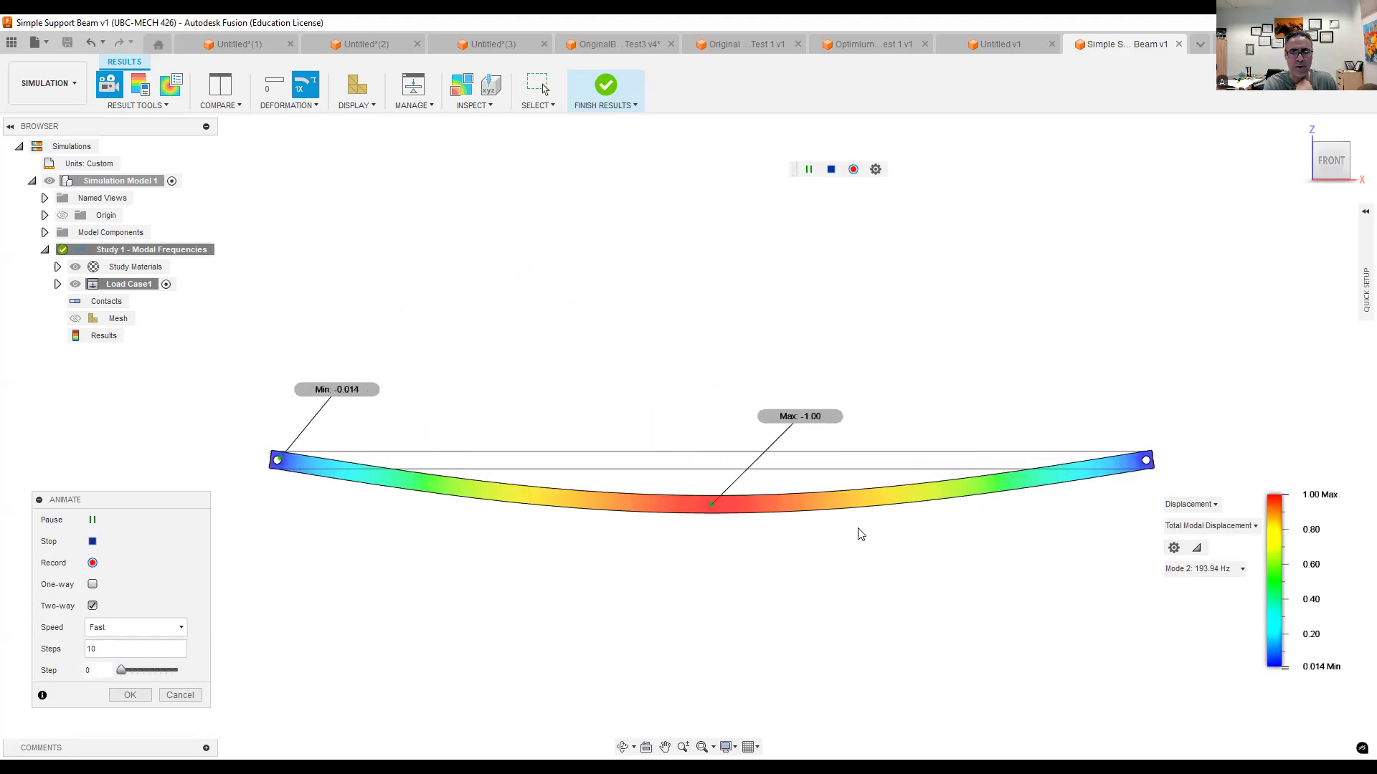
- Examine the animated Mode 3, Mode 4 and Mode 5 shapes in turn and pause the animation
{"action": "left_click", "coordinate": [1212, 570]}
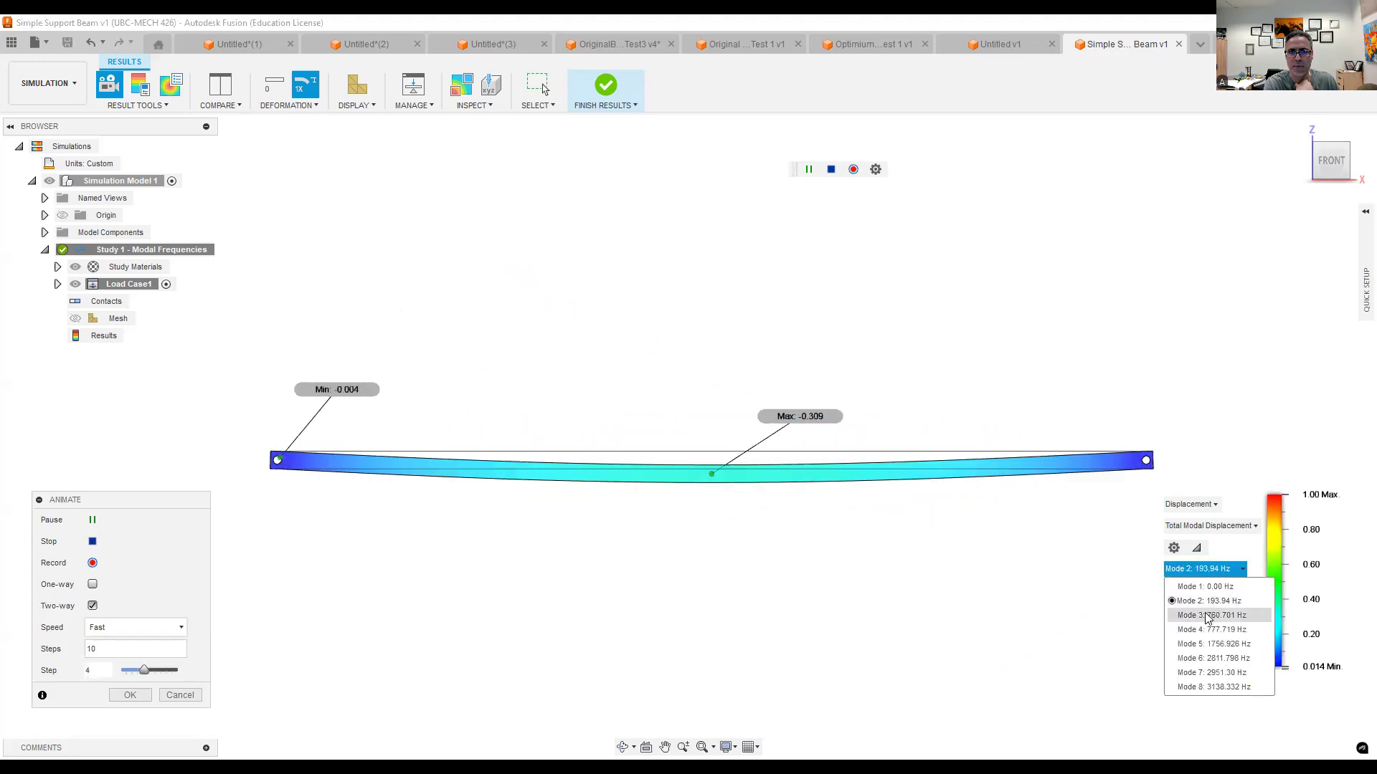
{"action": "left_click", "coordinate": [1208, 615]}
{"action": "left_click", "coordinate": [1203, 571]}
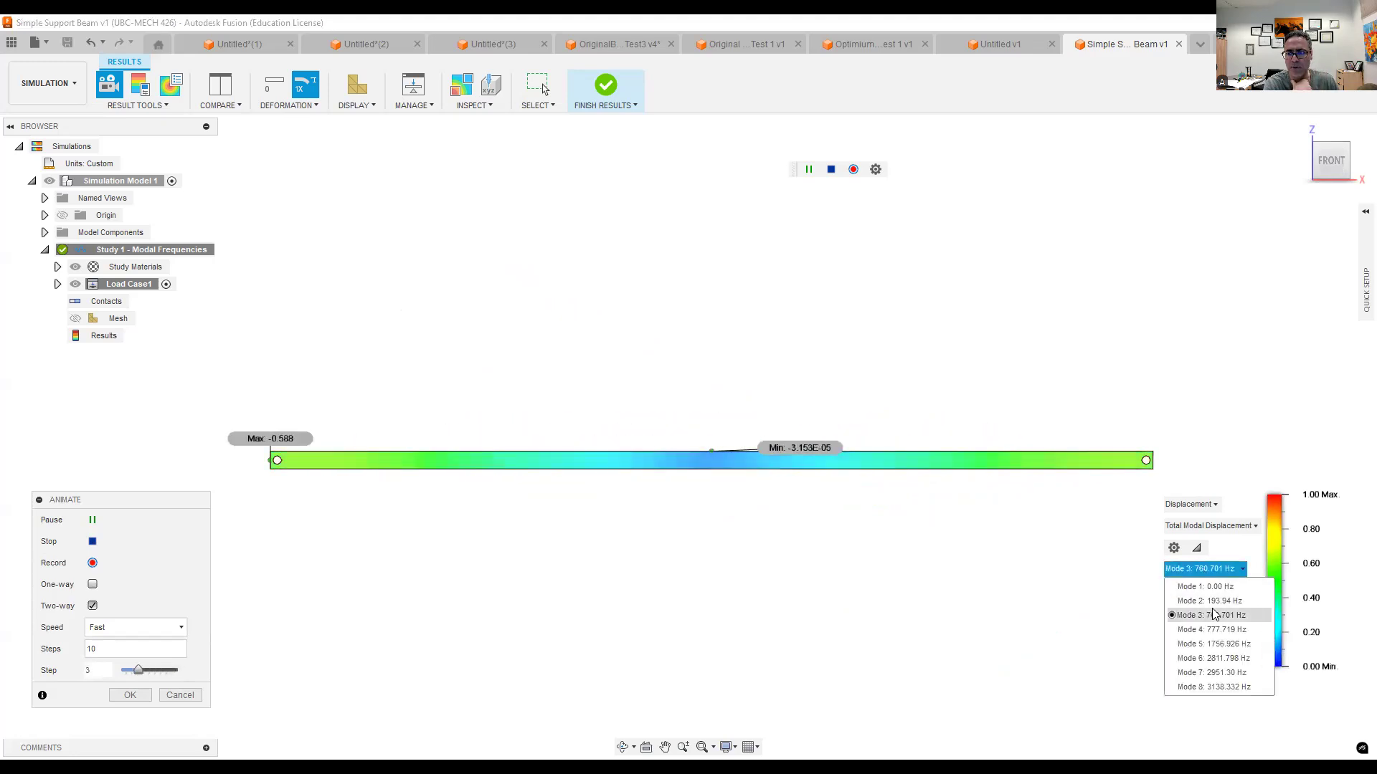
{"action": "left_click", "coordinate": [1211, 630]}
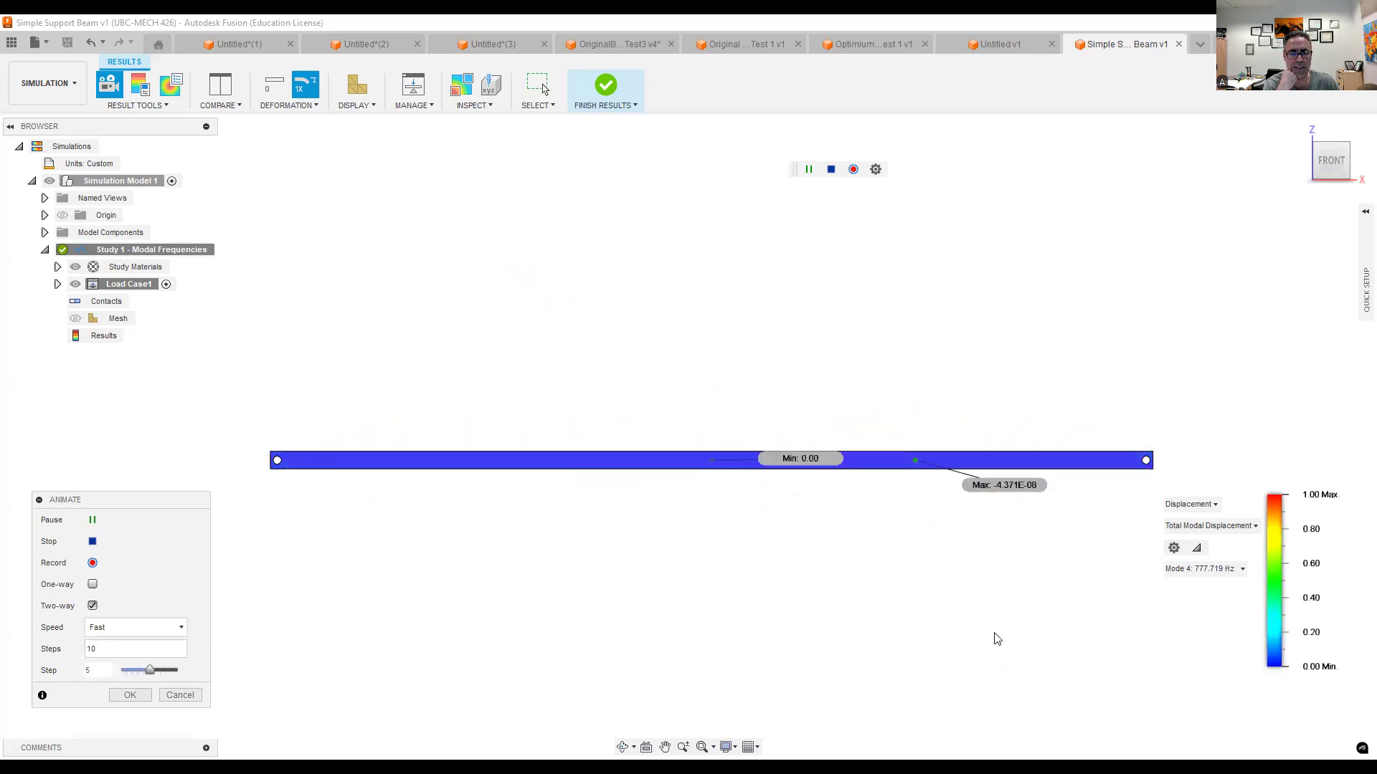
{"action": "left_click", "coordinate": [1199, 568]}
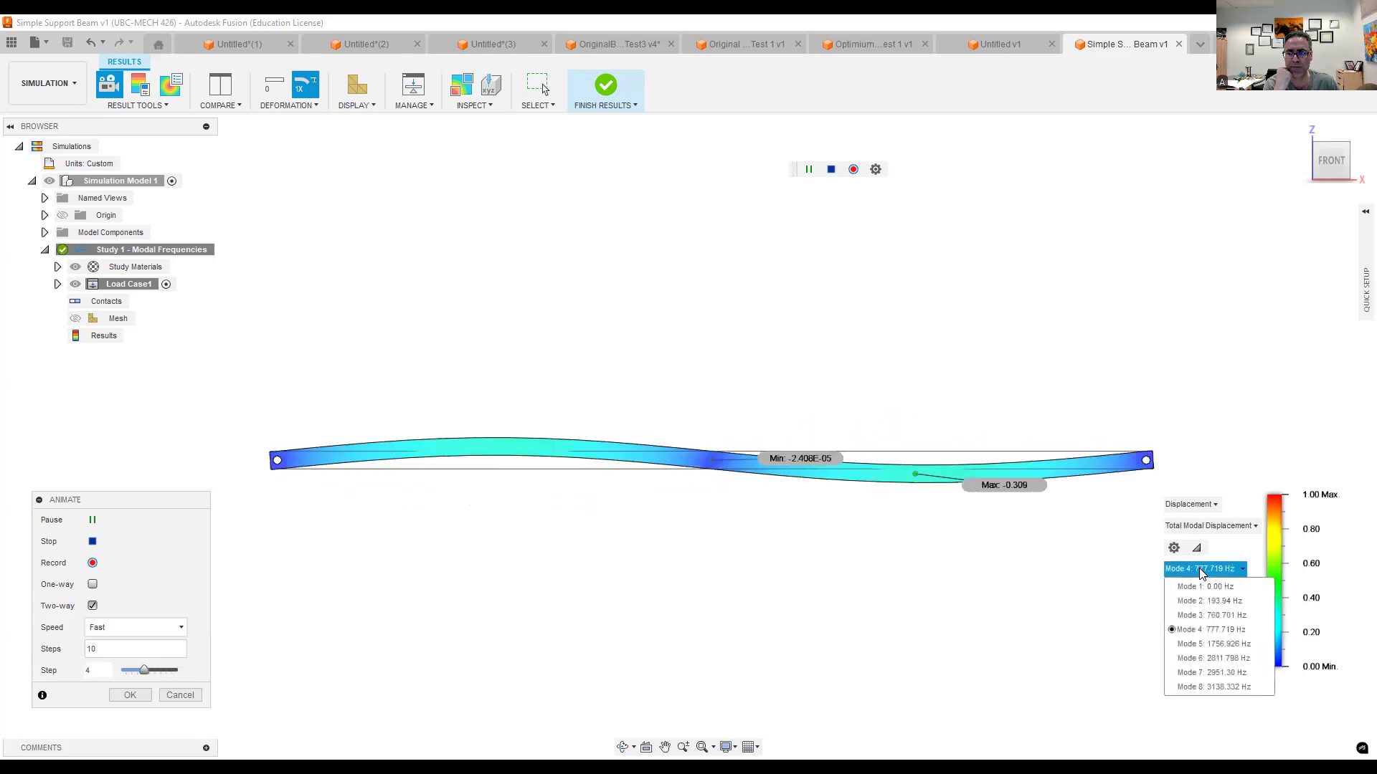
{"action": "left_click", "coordinate": [1216, 645]}
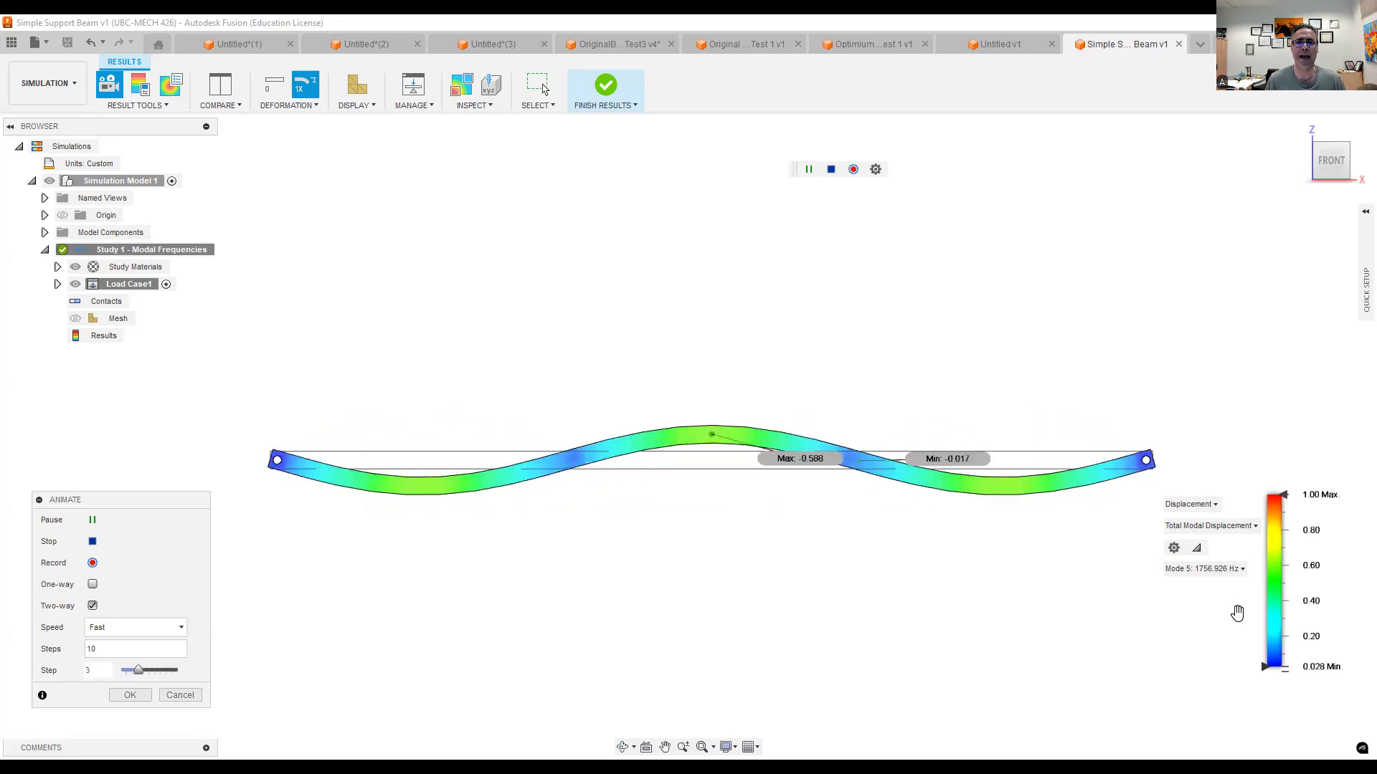
{"action": "left_click", "coordinate": [92, 521]}
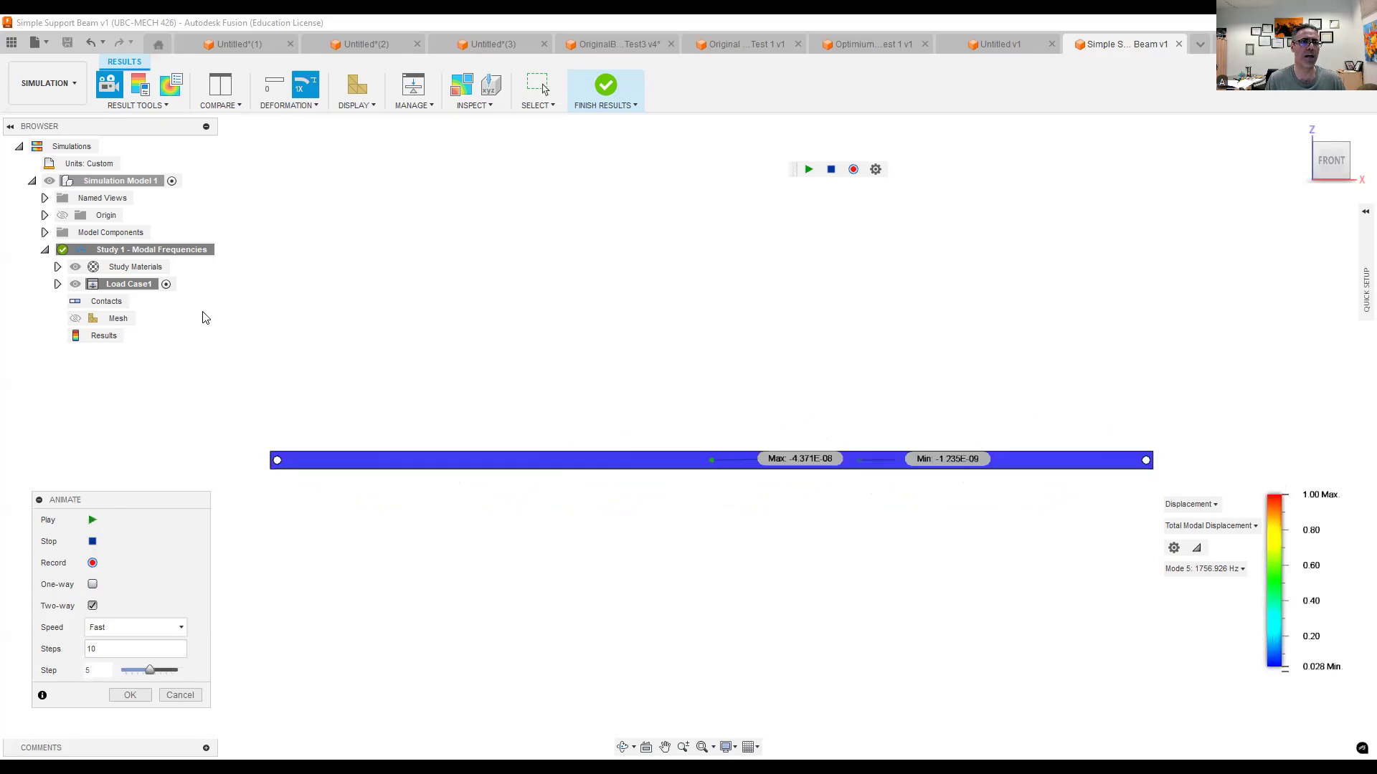
- Switch to the unsaved rectangular plate design and create a Modal Frequencies study for it in the Simulation workspace
{"action": "left_click", "coordinate": [334, 44]}
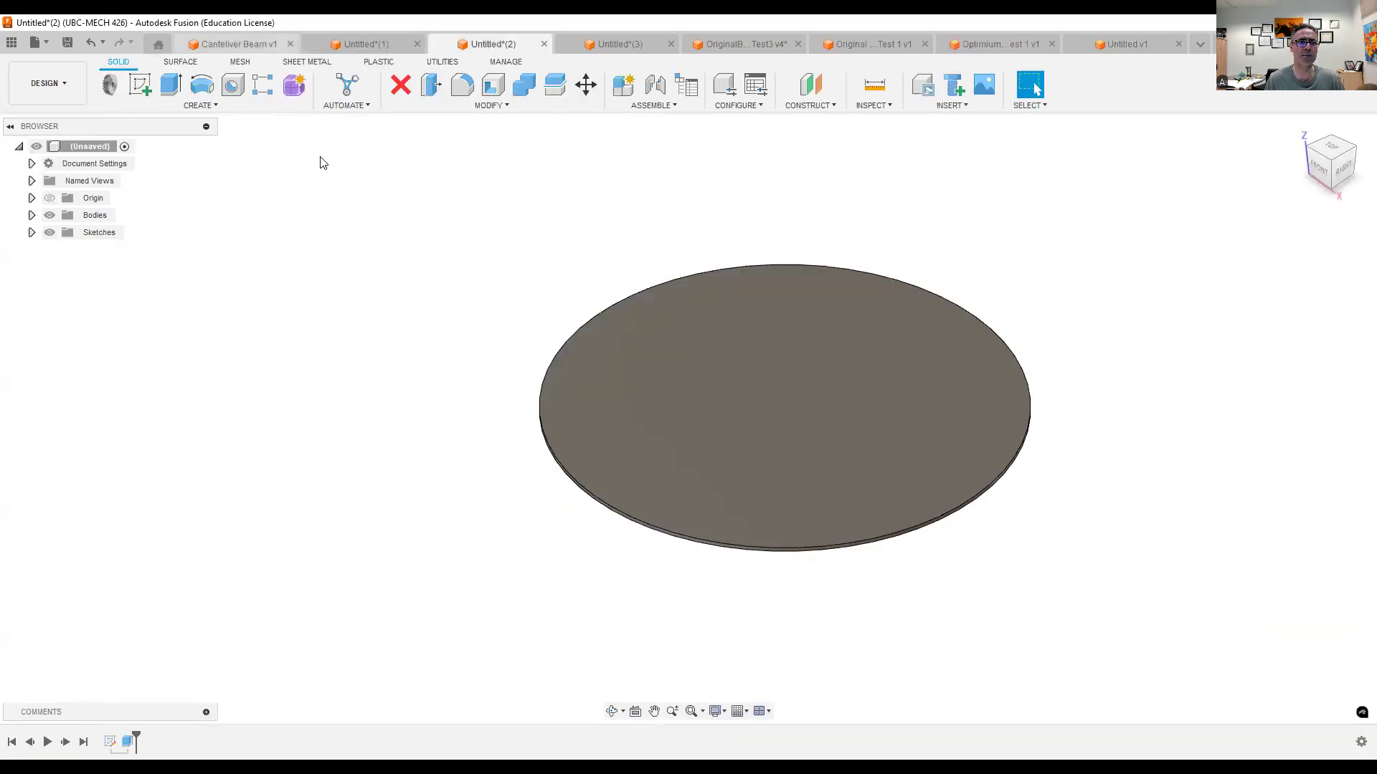
{"action": "left_click", "coordinate": [246, 43]}
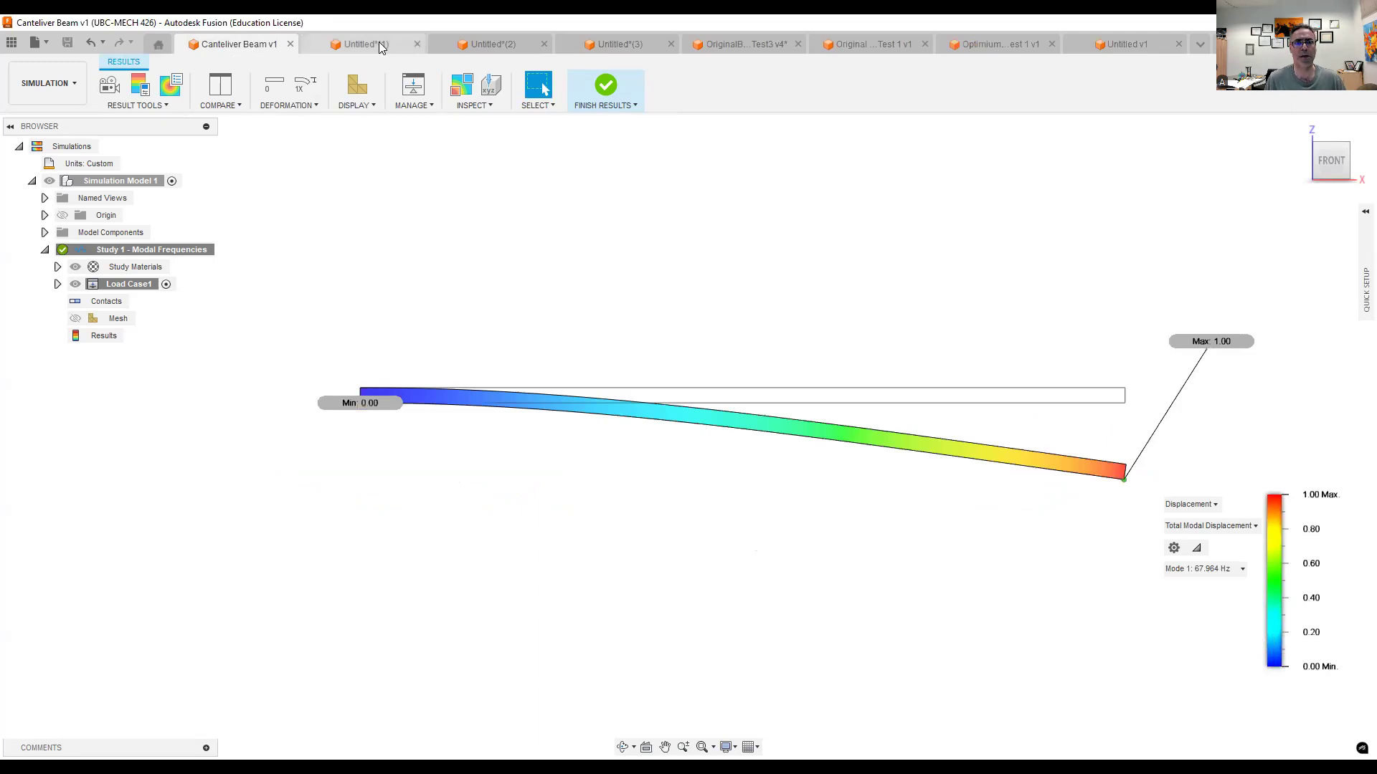
{"action": "left_click", "coordinate": [378, 43]}
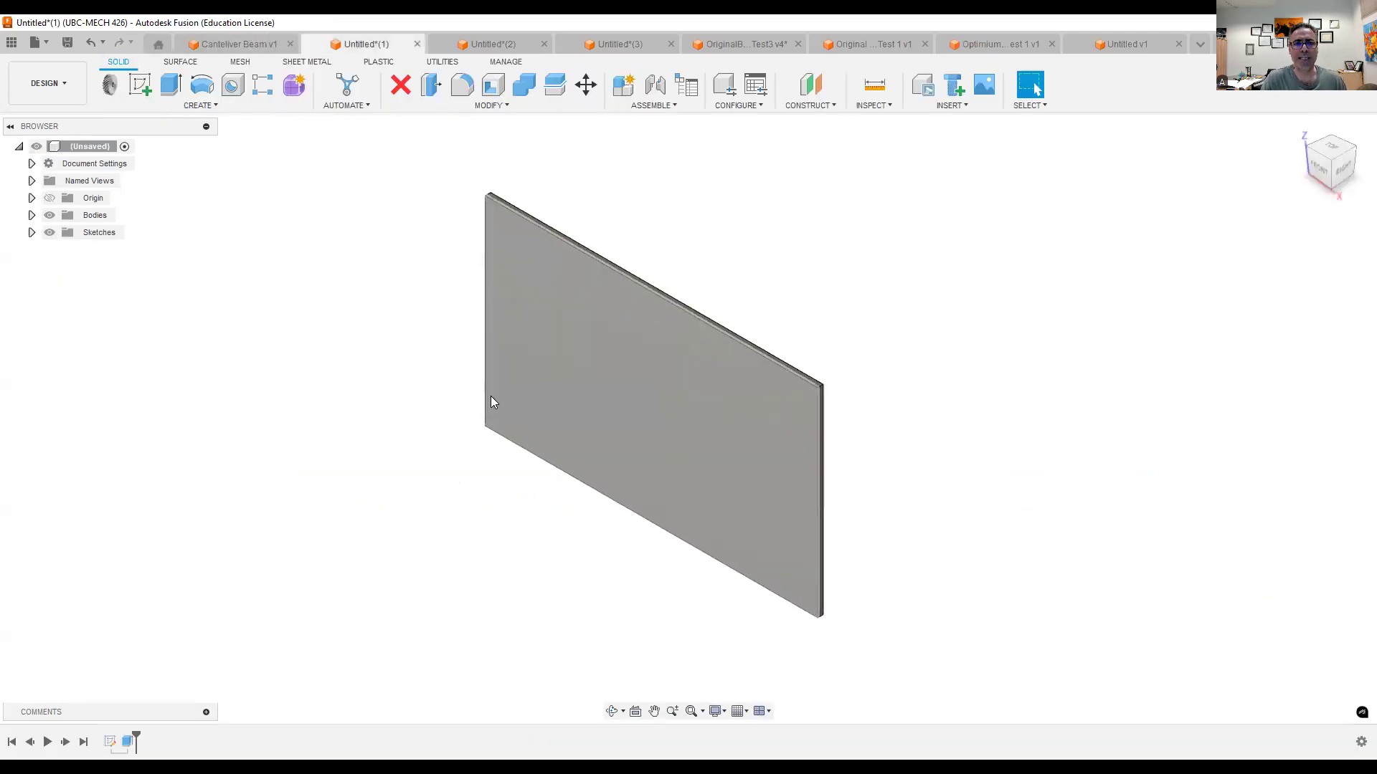
{"action": "left_click", "coordinate": [47, 84]}
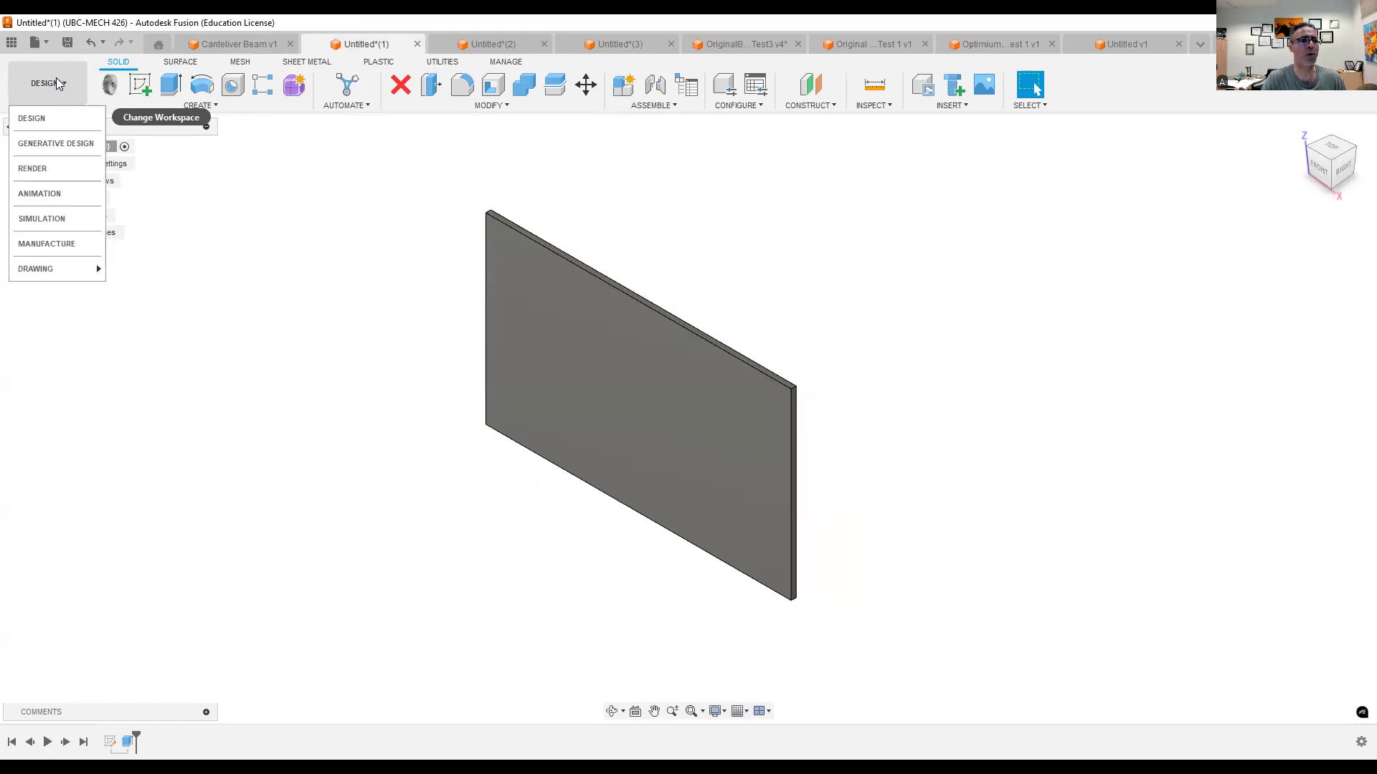
{"action": "left_click", "coordinate": [48, 215]}
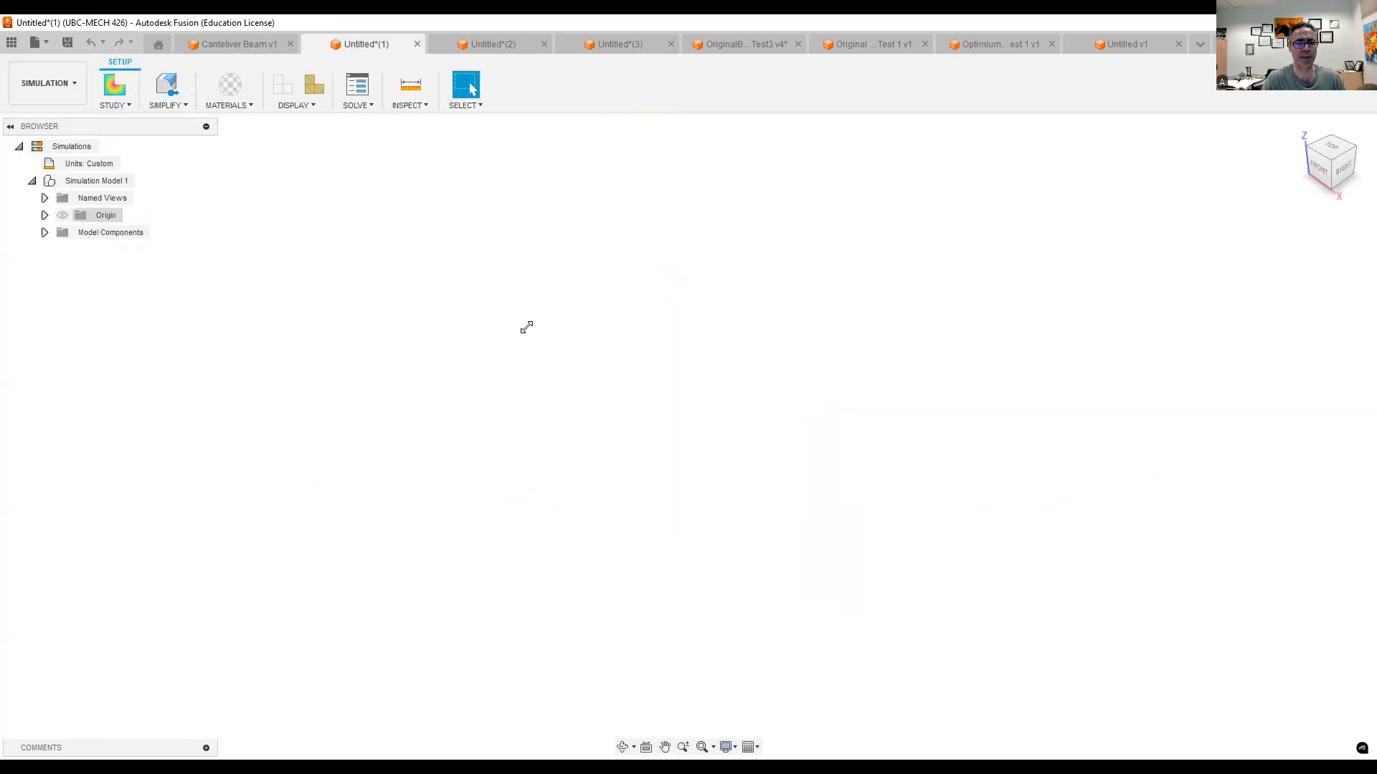
{"action": "left_click", "coordinate": [492, 287]}
{"action": "left_click", "coordinate": [880, 561]}
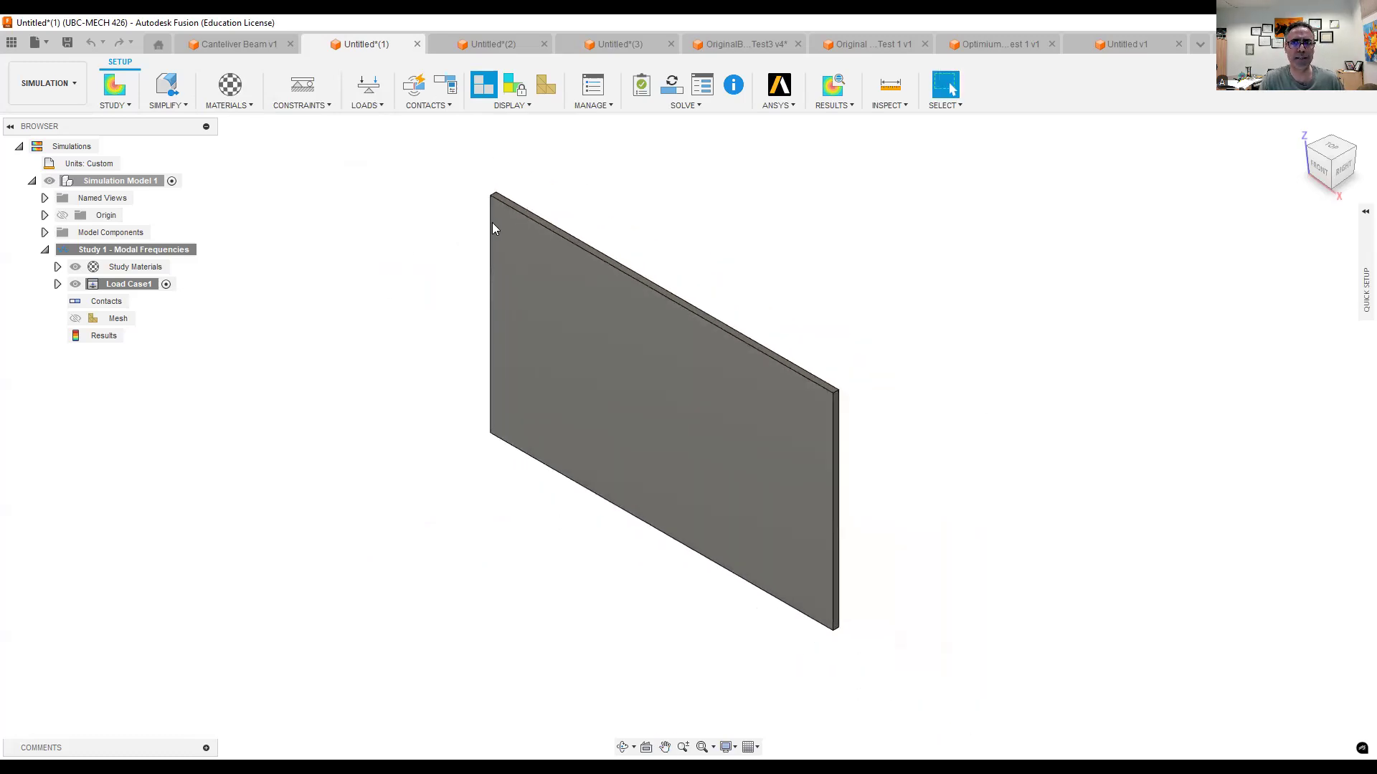
- Measure the rectangular plate's long edge, its short edge and its thickness between two corner vertices
{"action": "left_click", "coordinate": [890, 86]}
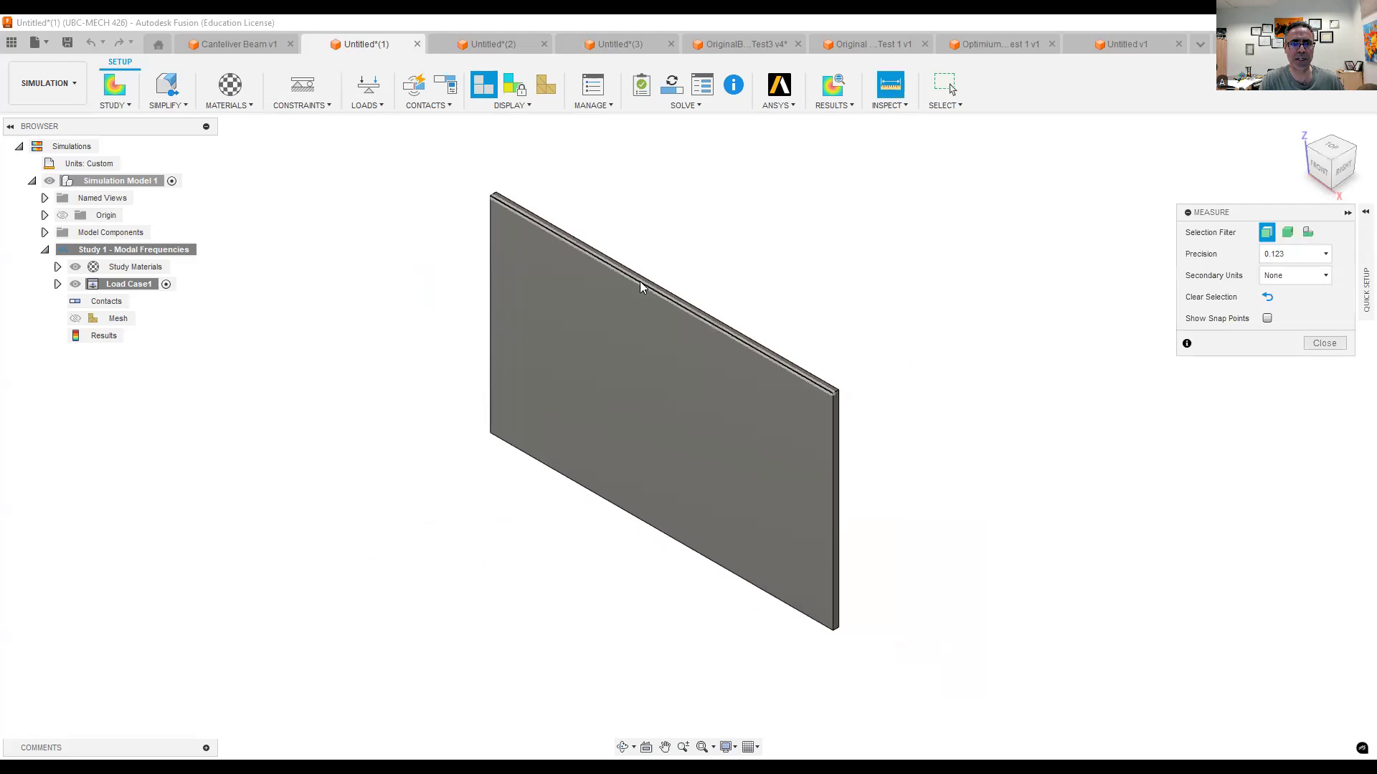
{"action": "left_click", "coordinate": [642, 287]}
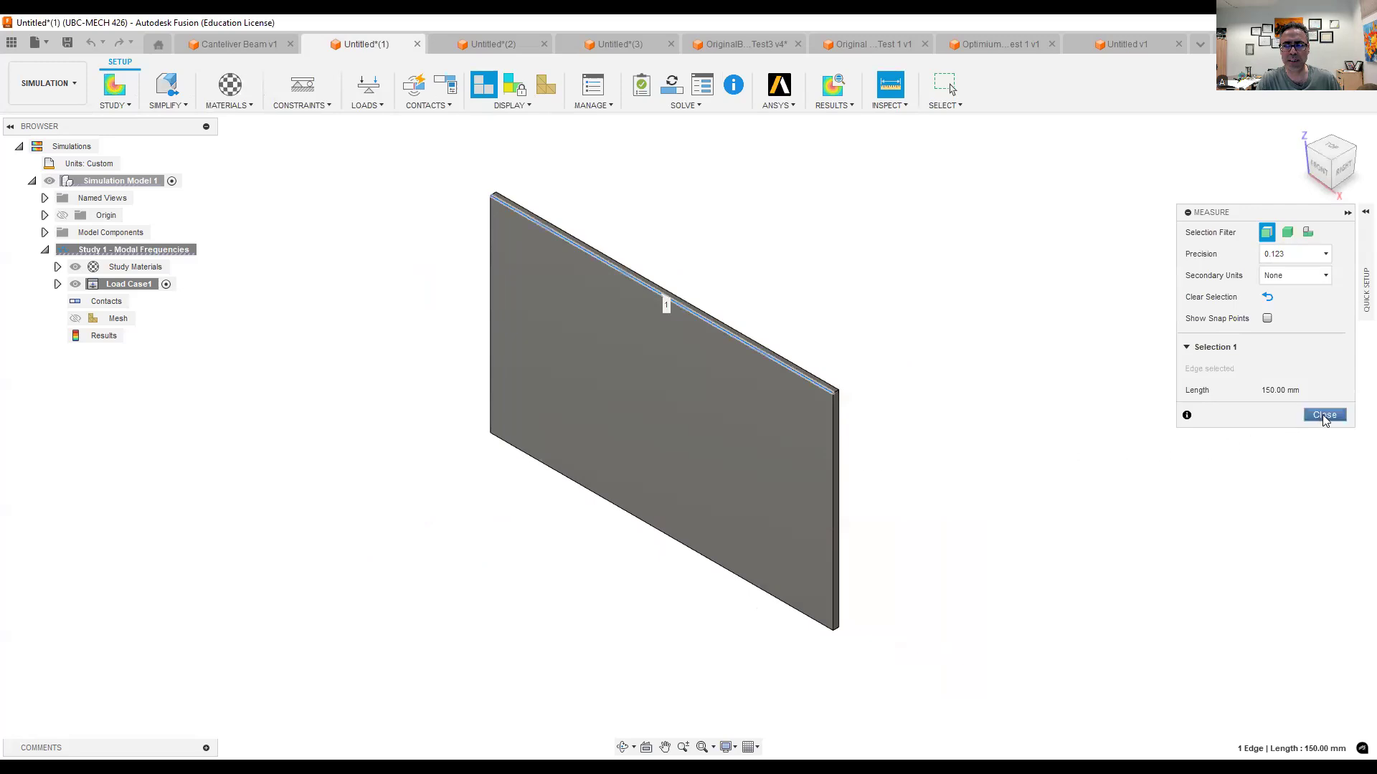
{"action": "left_click", "coordinate": [880, 91]}
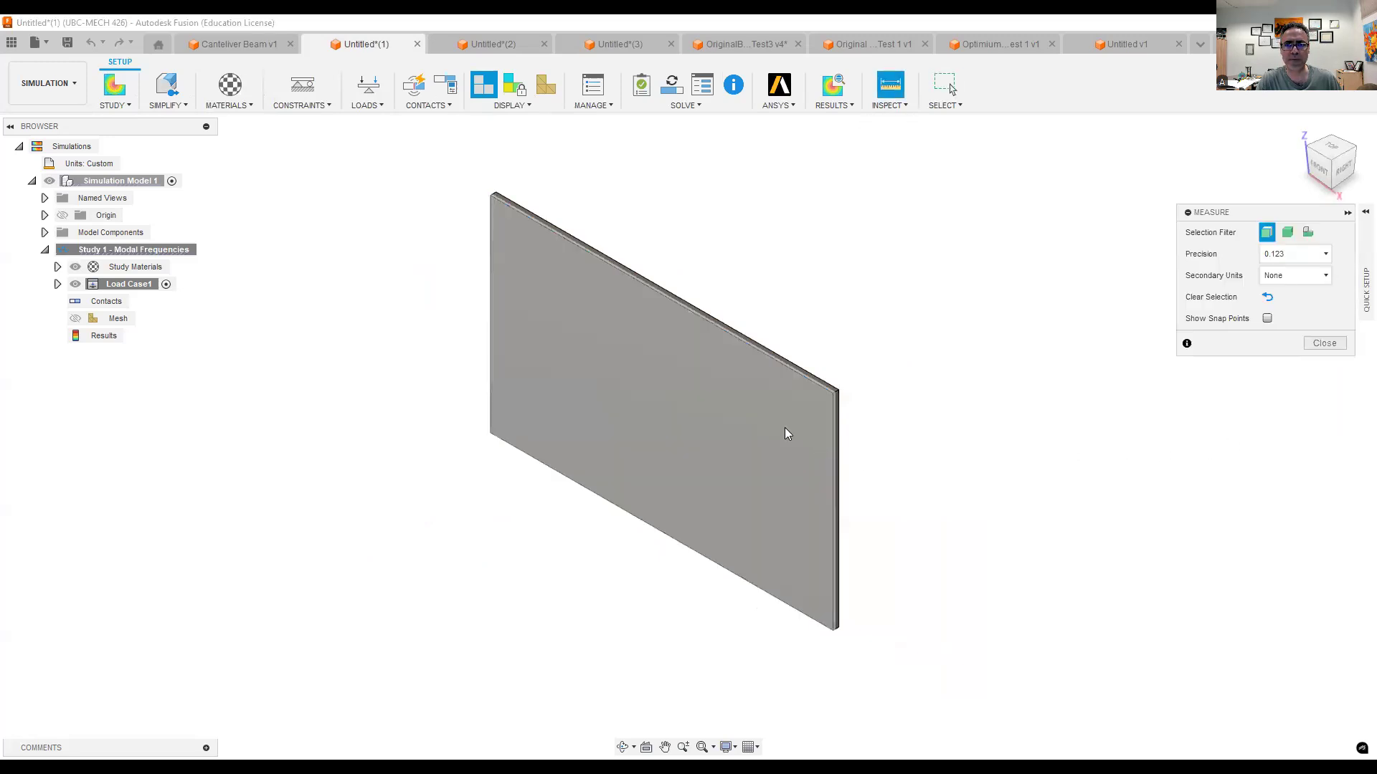
{"action": "left_click", "coordinate": [836, 454]}
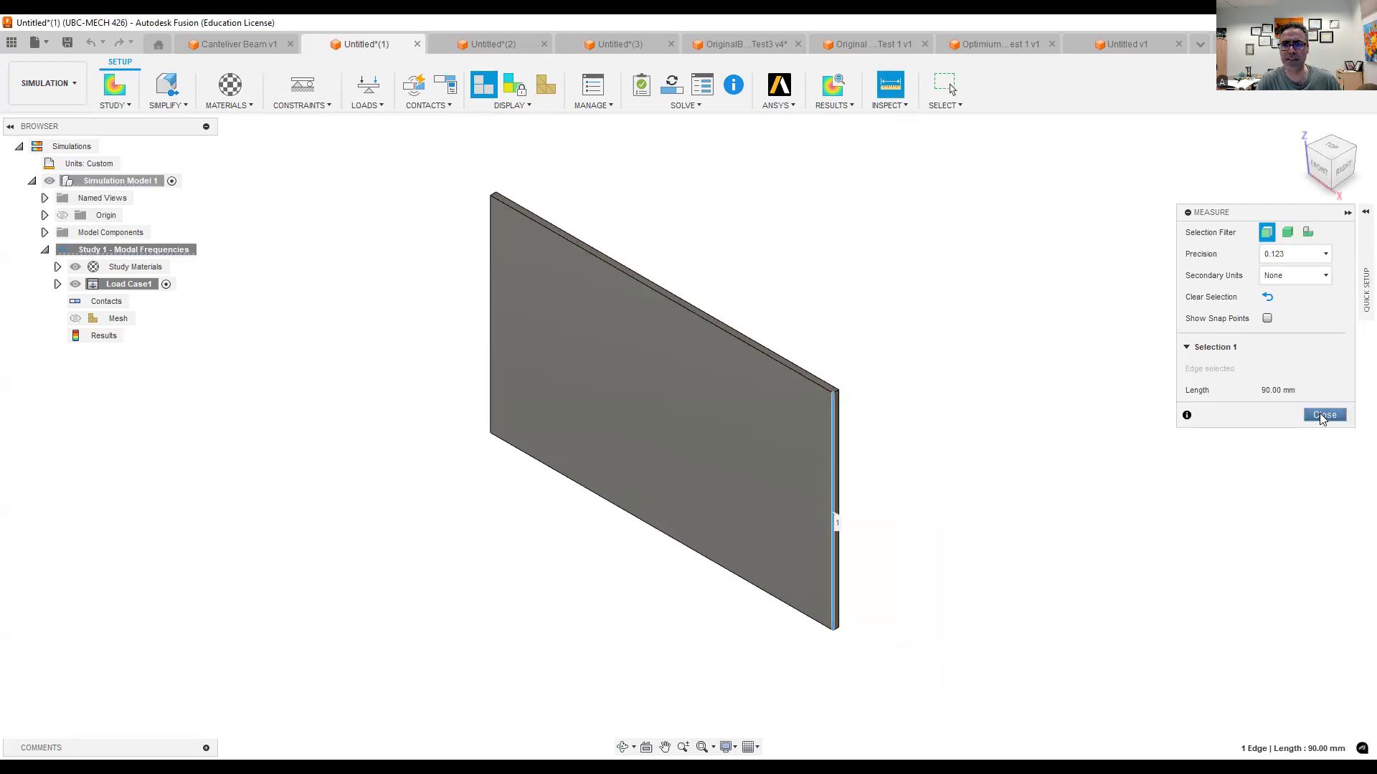
{"action": "scroll", "coordinate": [838, 393], "scroll_direction": "up", "scroll_amount": 3}
{"action": "left_click", "coordinate": [880, 92]}
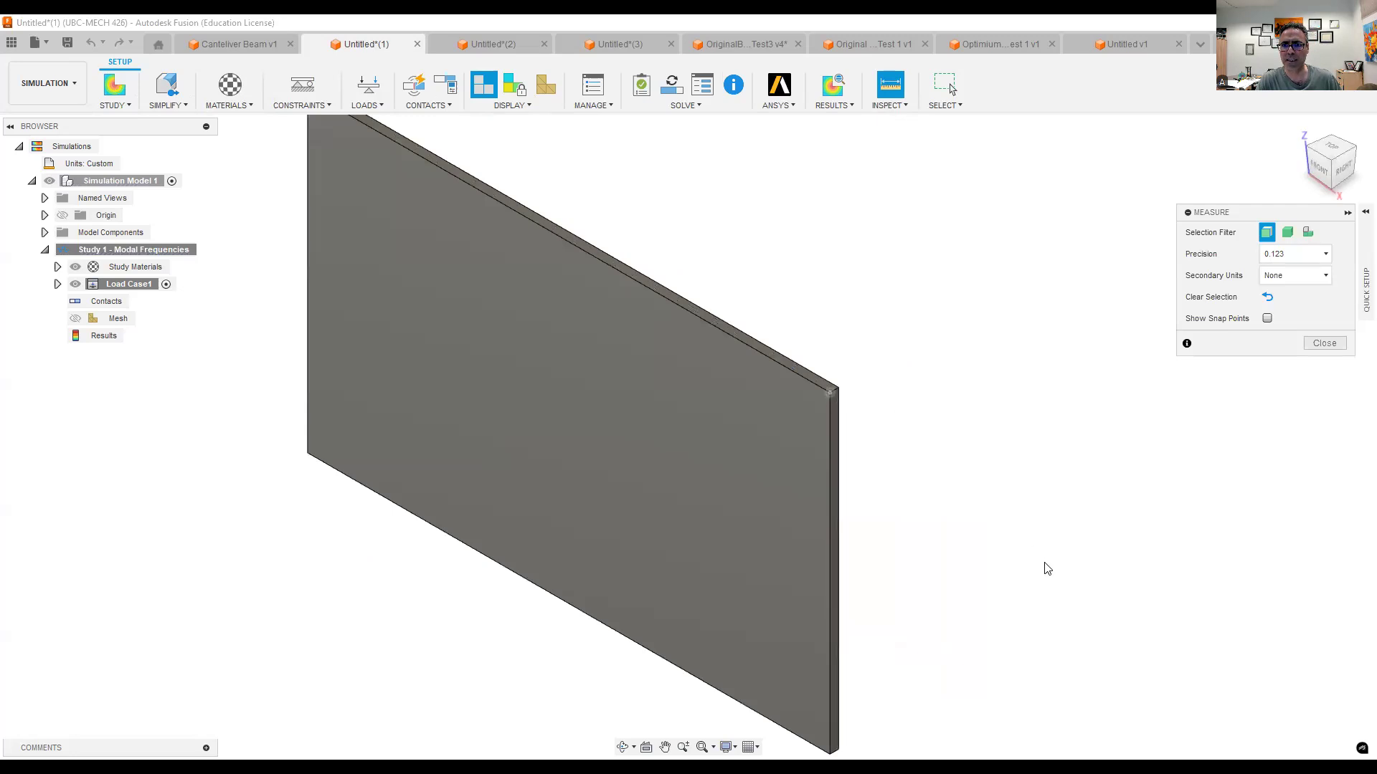
{"action": "left_click", "coordinate": [1330, 645]}
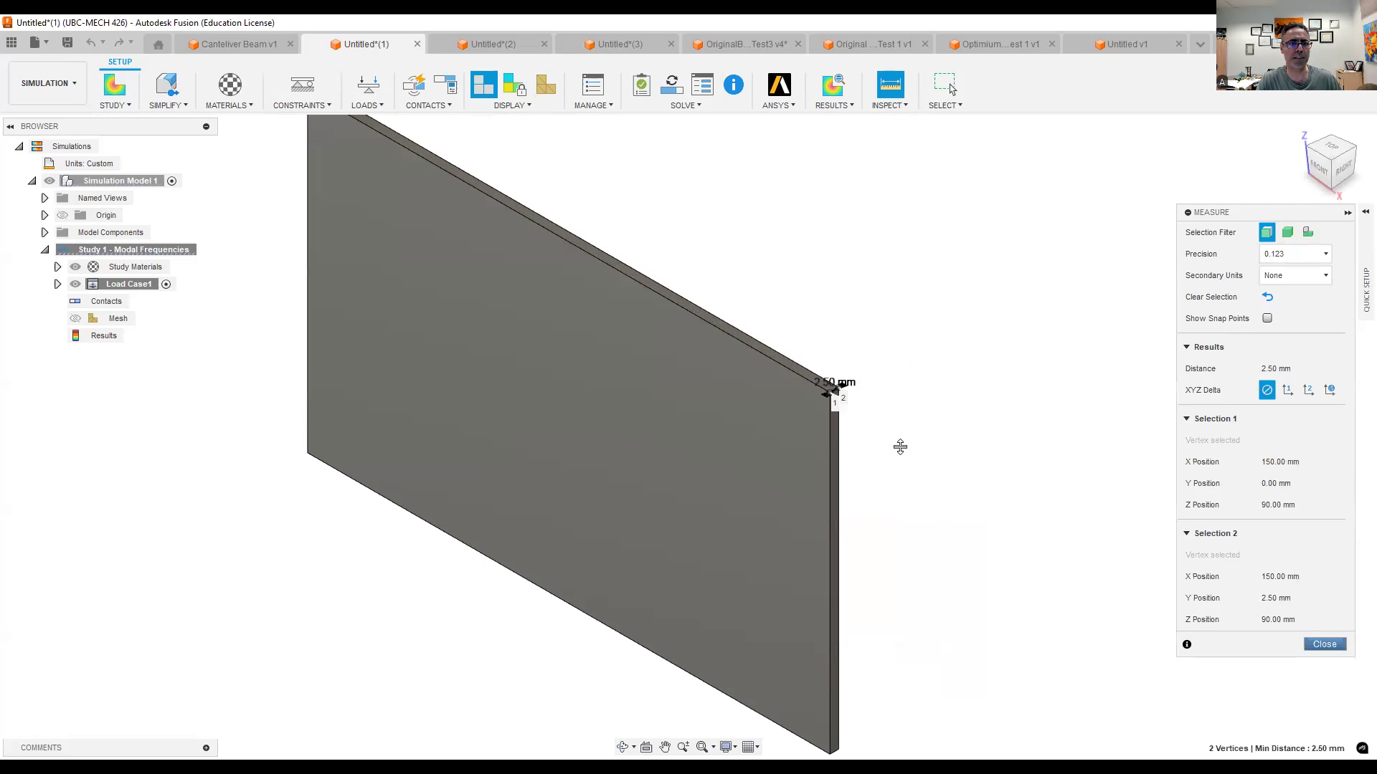
{"action": "scroll", "coordinate": [900, 447], "scroll_direction": "down", "scroll_amount": 3}
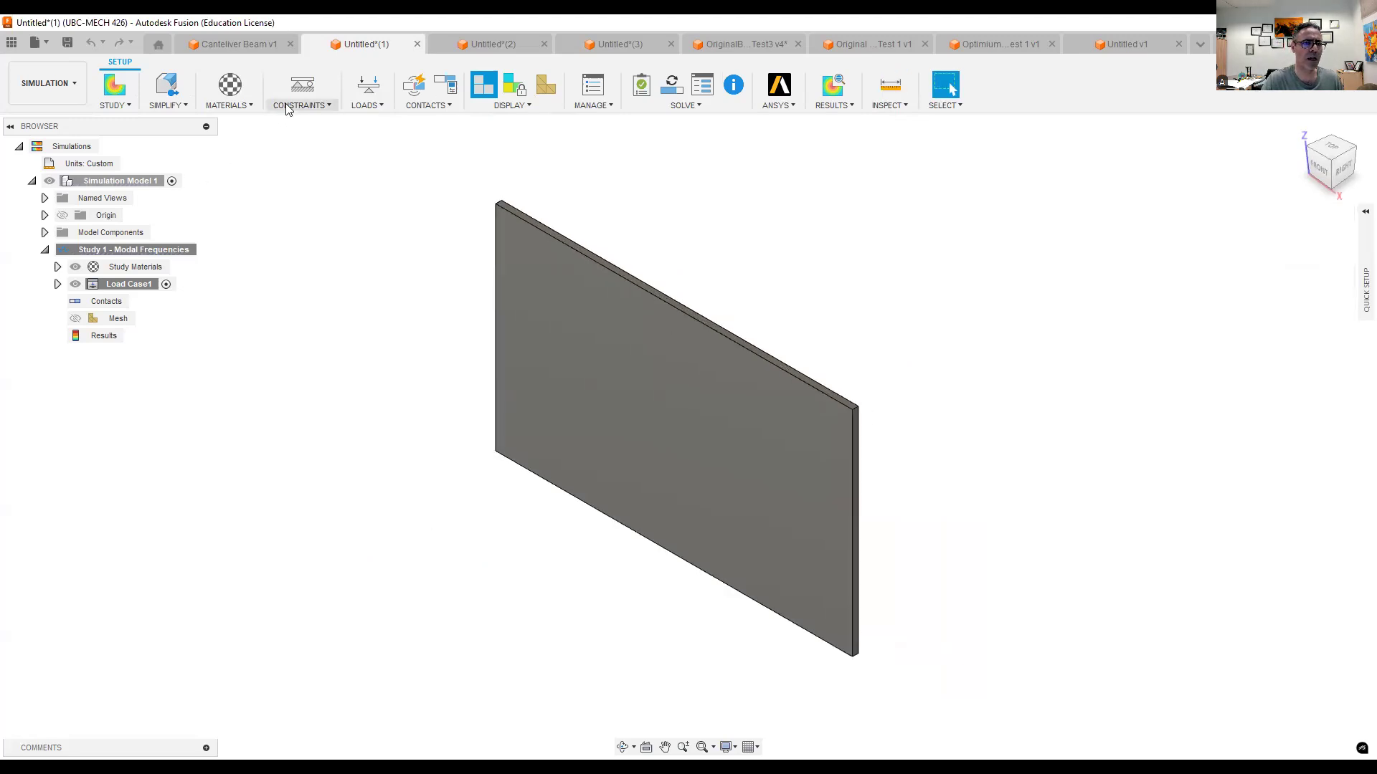
- Apply a Fixed structural constraint in Ux, Uy and Uz to one short edge face and the adjacent long edge face of the plate
{"action": "left_click", "coordinate": [286, 107]}
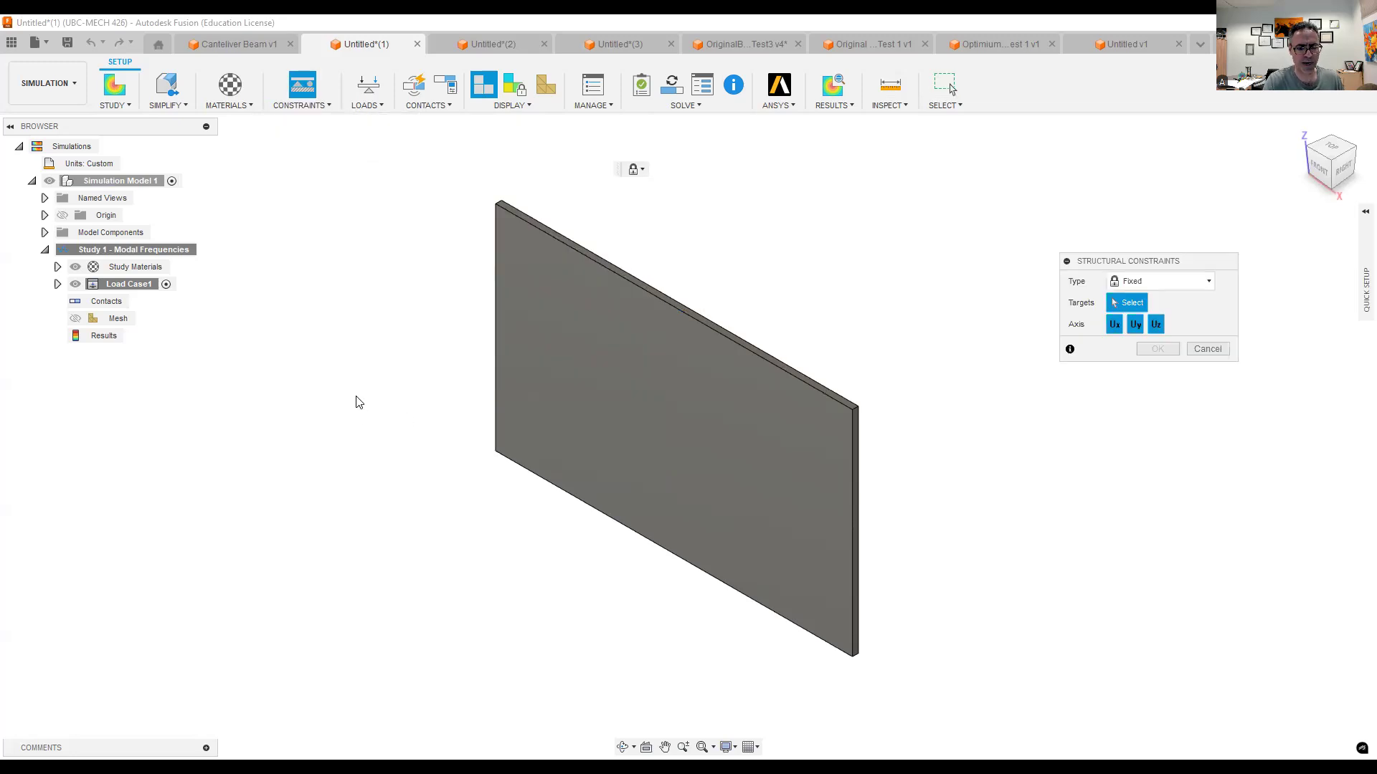
{"action": "middle_click_drag", "start_coordinate": [388, 375], "coordinate": [446, 384], "text": "shift"}
{"action": "scroll", "coordinate": [445, 384], "scroll_direction": "up", "scroll_amount": 5}
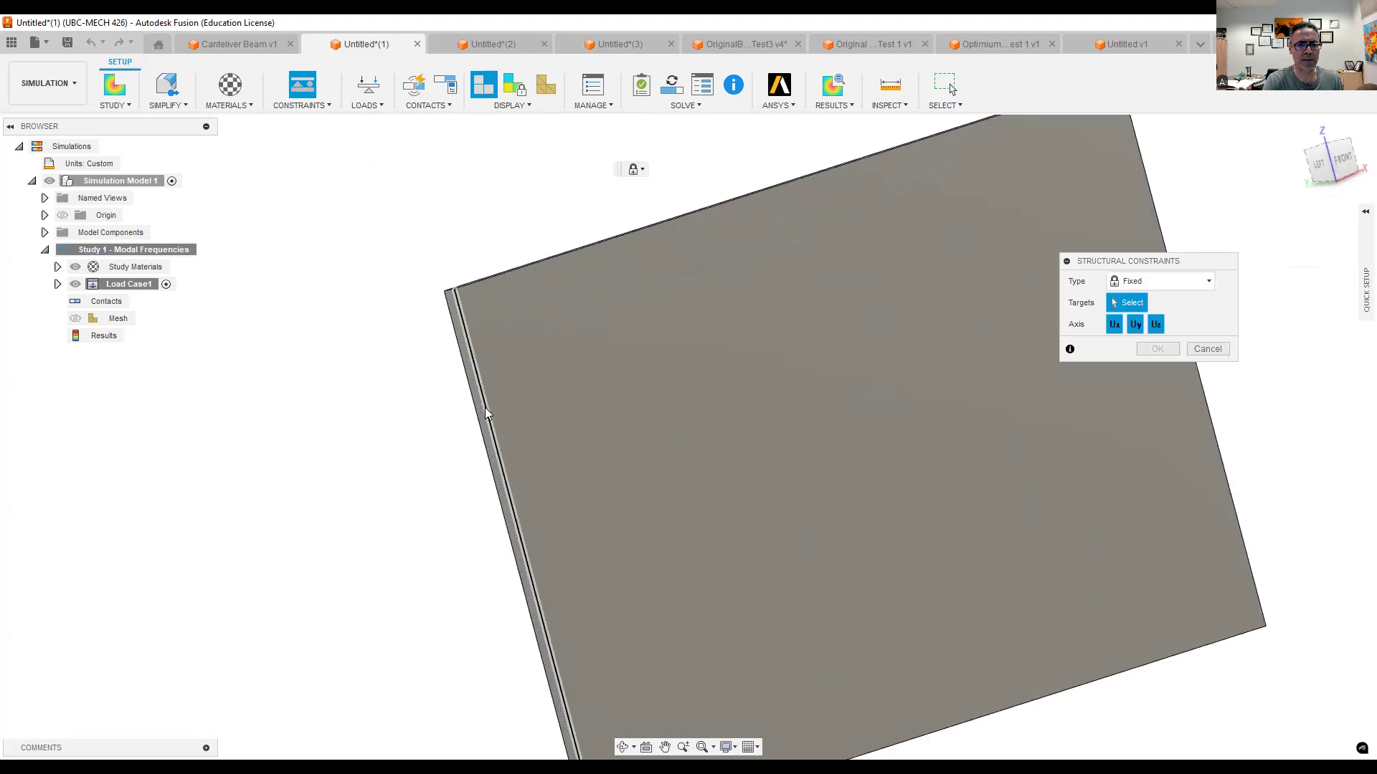
{"action": "scroll", "coordinate": [488, 431], "scroll_direction": "up", "scroll_amount": 1}
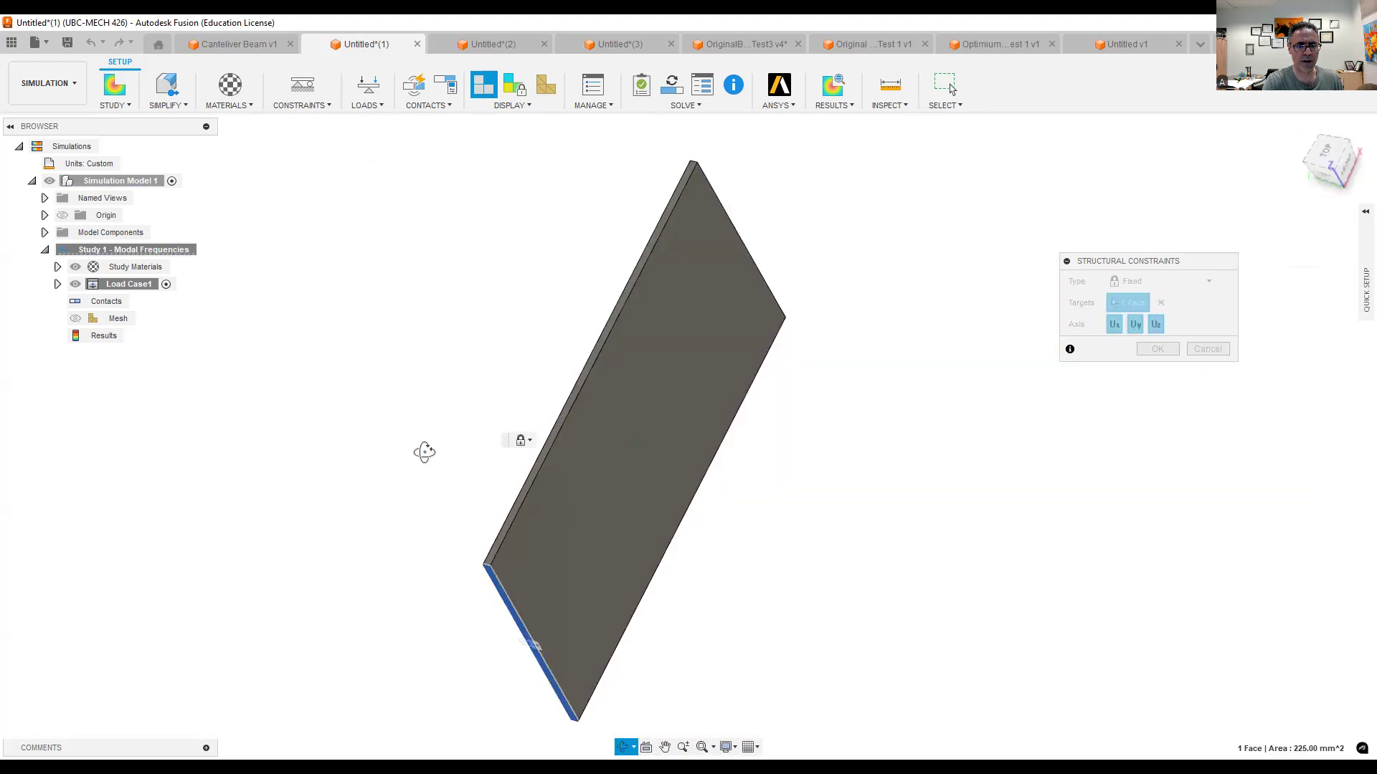
{"action": "scroll", "coordinate": [492, 436], "scroll_direction": "up", "scroll_amount": 2}
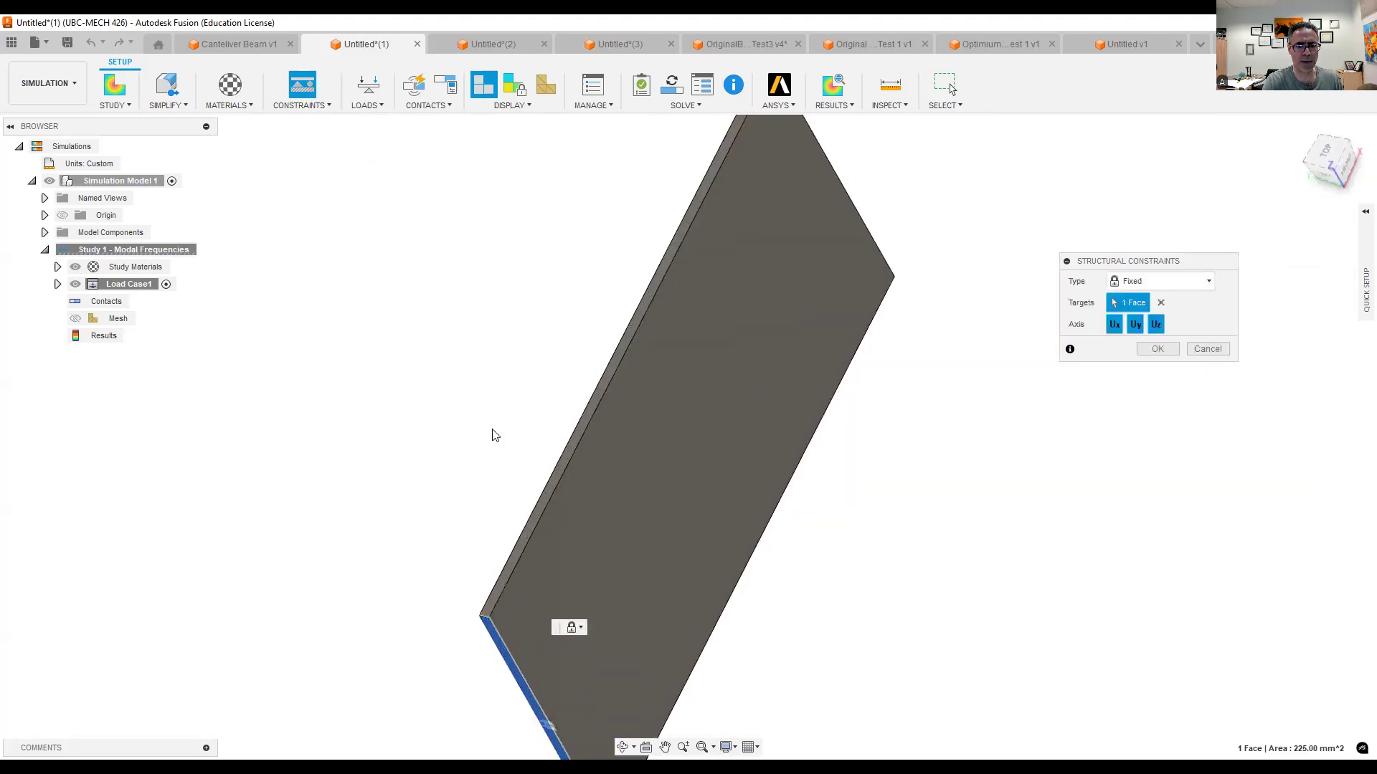
{"action": "left_click", "coordinate": [600, 436]}
{"action": "scroll", "coordinate": [710, 494], "scroll_direction": "down", "scroll_amount": 3}
{"action": "middle_click_drag", "start_coordinate": [691, 479], "coordinate": [582, 376], "text": "shift"}
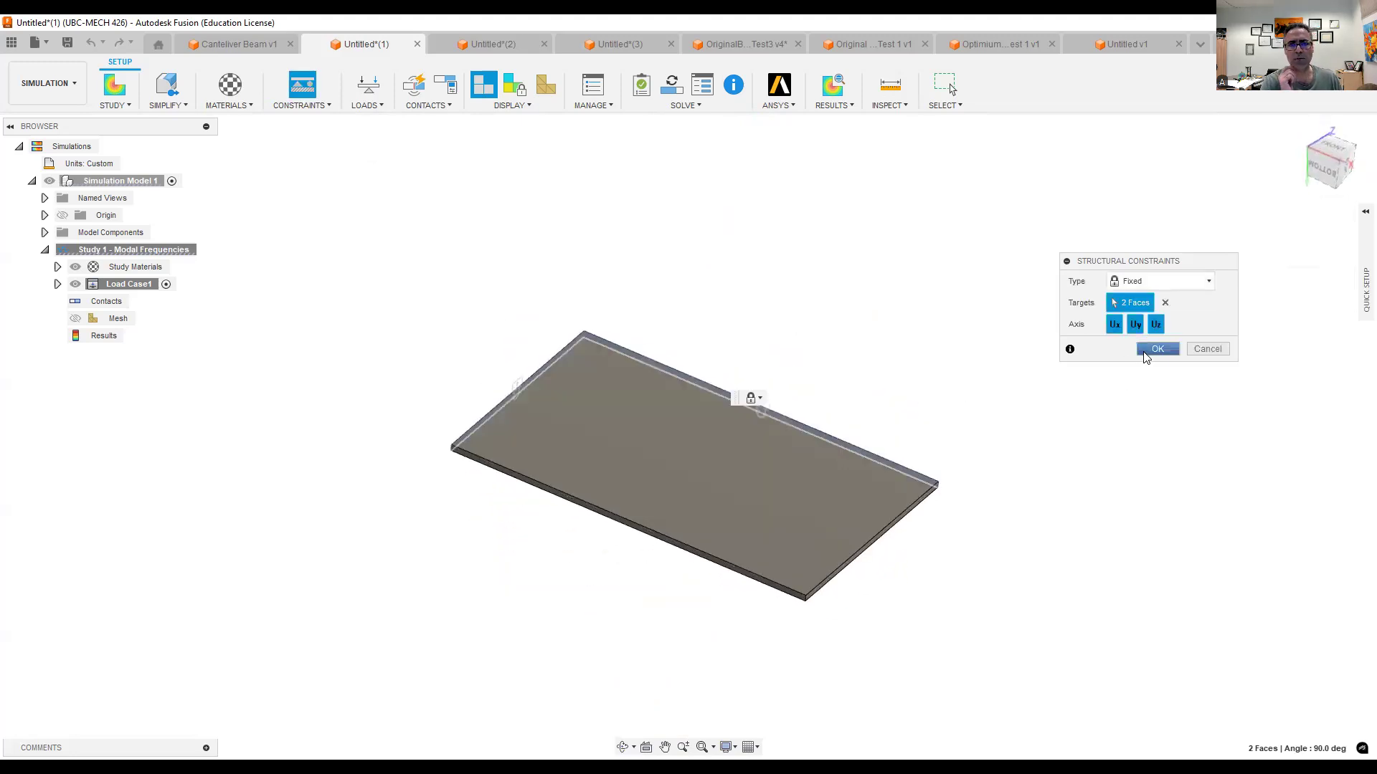
{"action": "key", "text": "Return"}
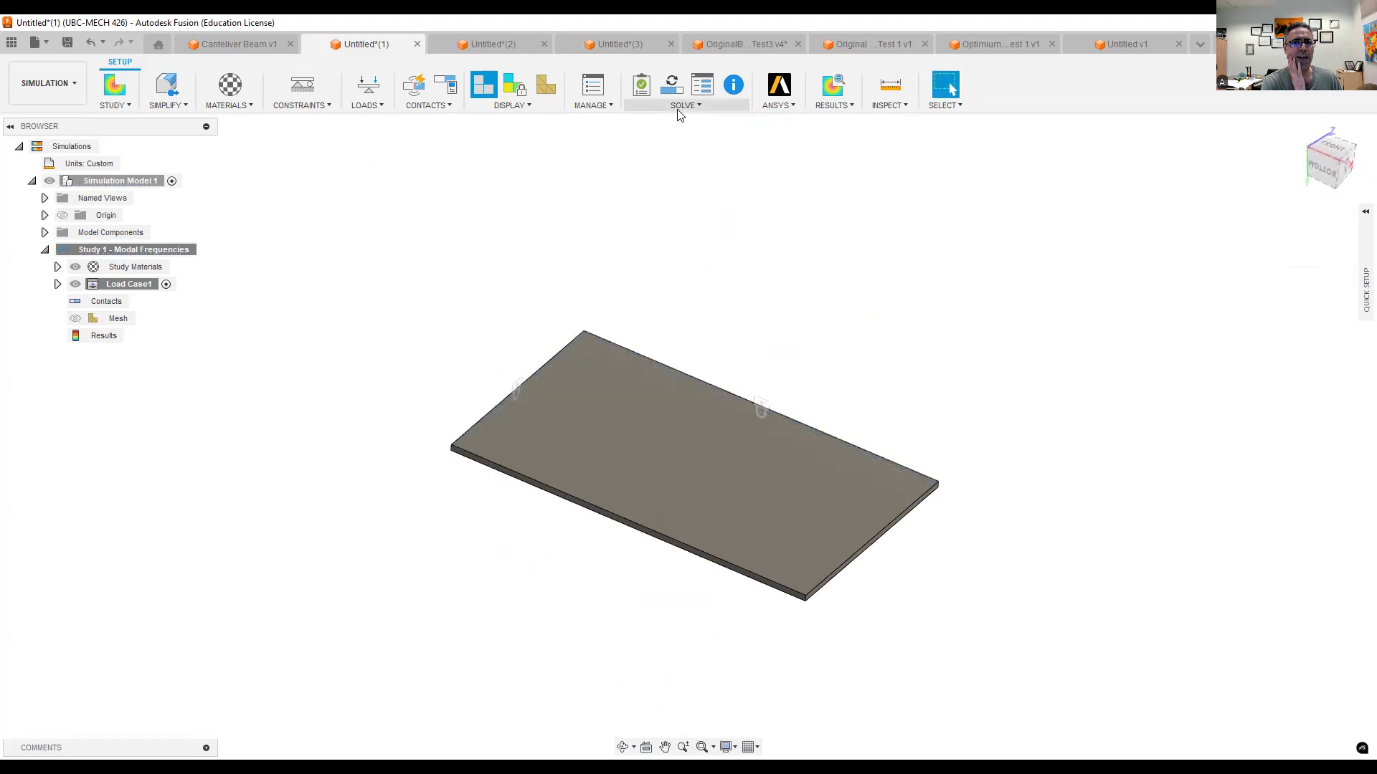
- Solve Study 1 - Modal Frequencies, saving the design as Plate in Admin Project, and dismiss the job status
{"action": "left_click", "coordinate": [685, 106]}
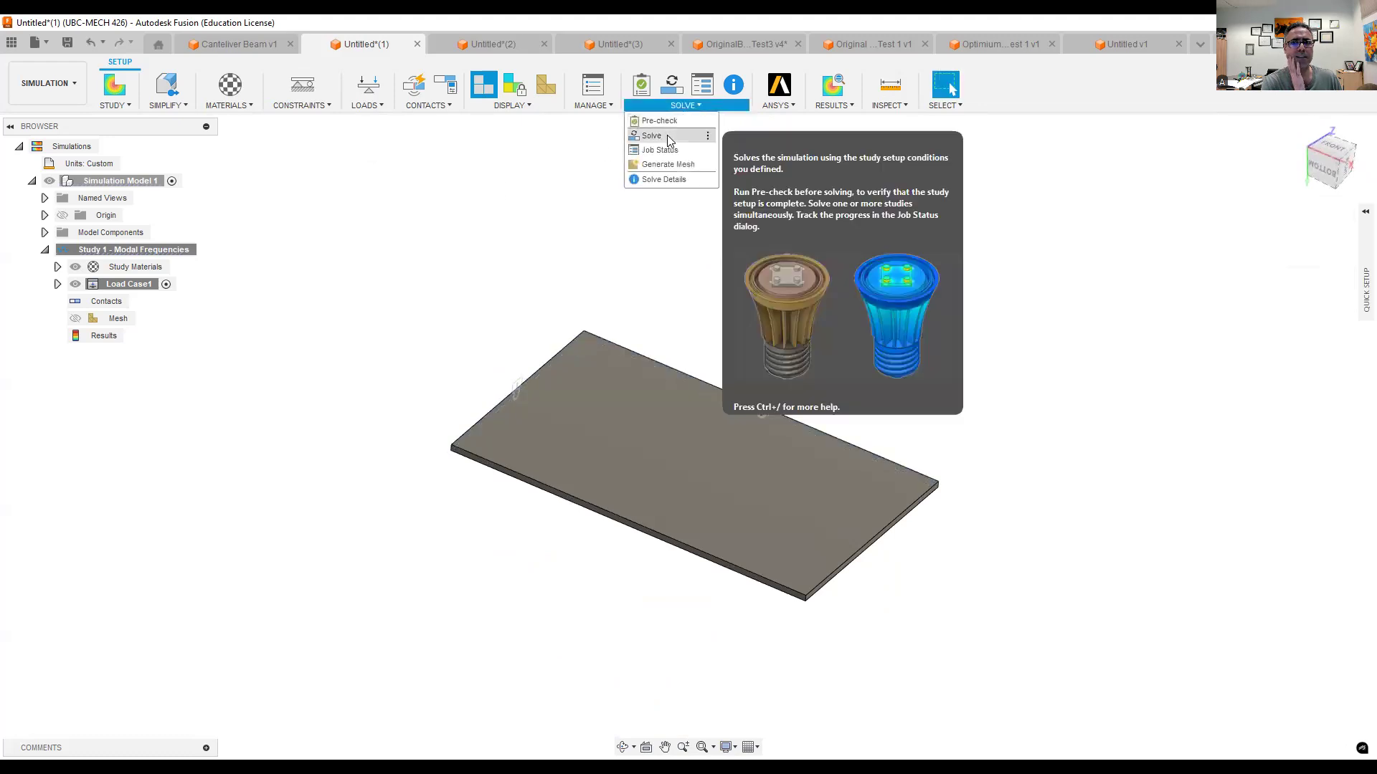
{"action": "left_click", "coordinate": [667, 135]}
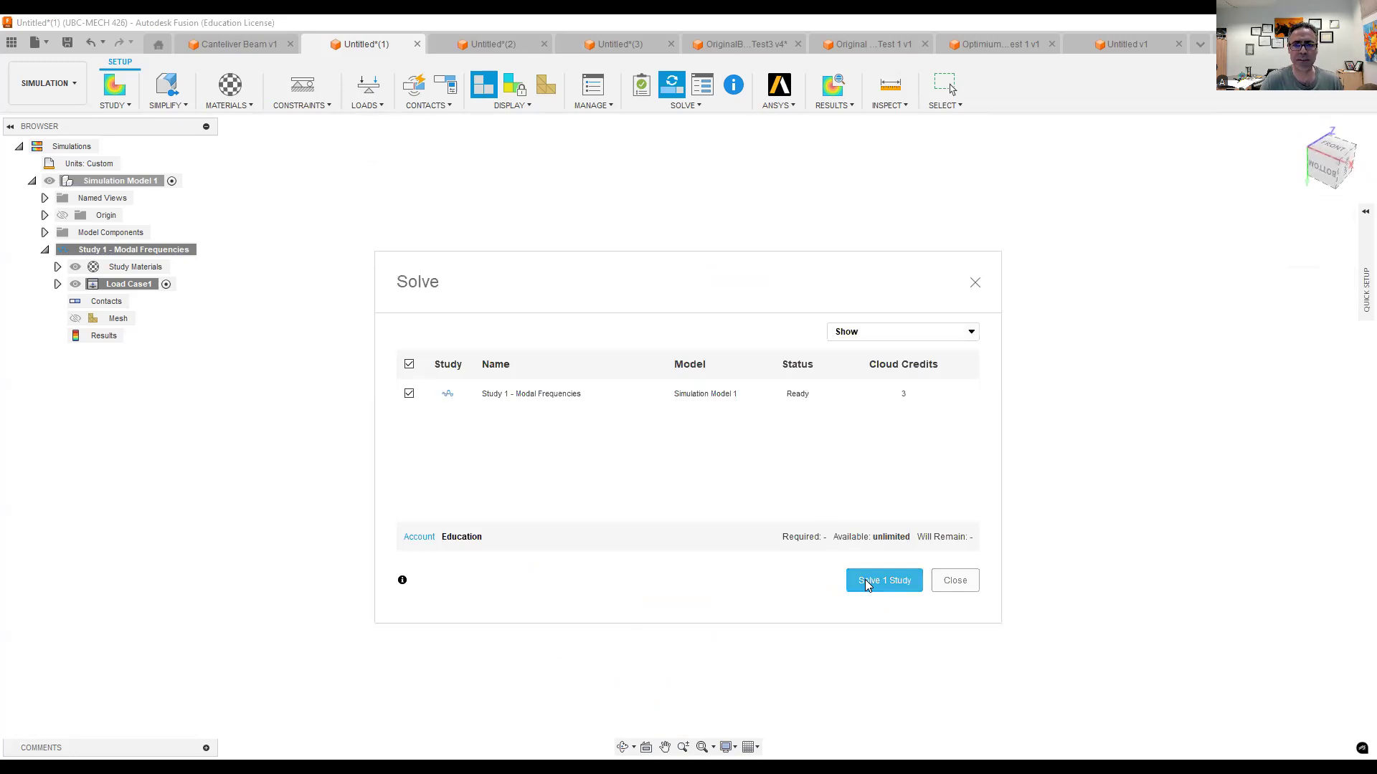
{"action": "left_click", "coordinate": [867, 584]}
{"action": "type", "text": "Plate"}
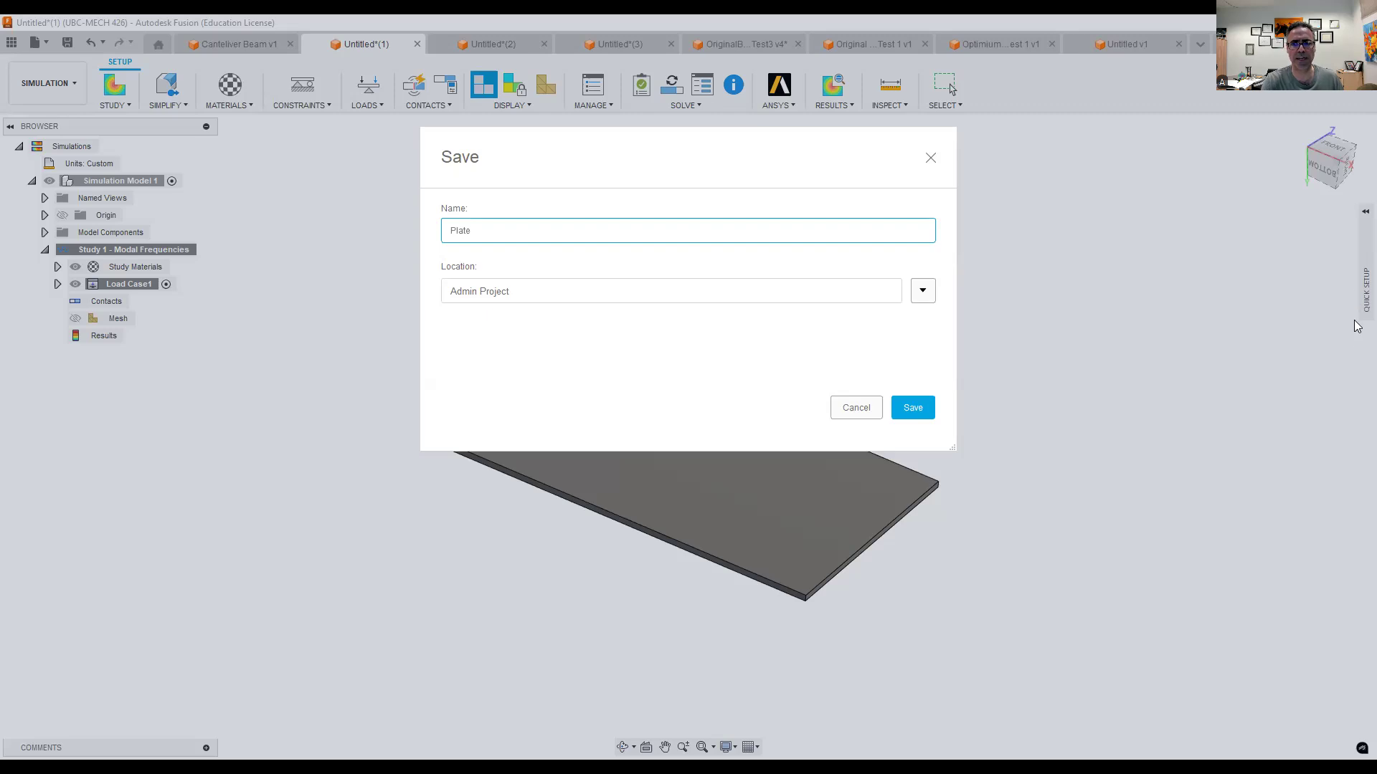
{"action": "left_click", "coordinate": [918, 409]}
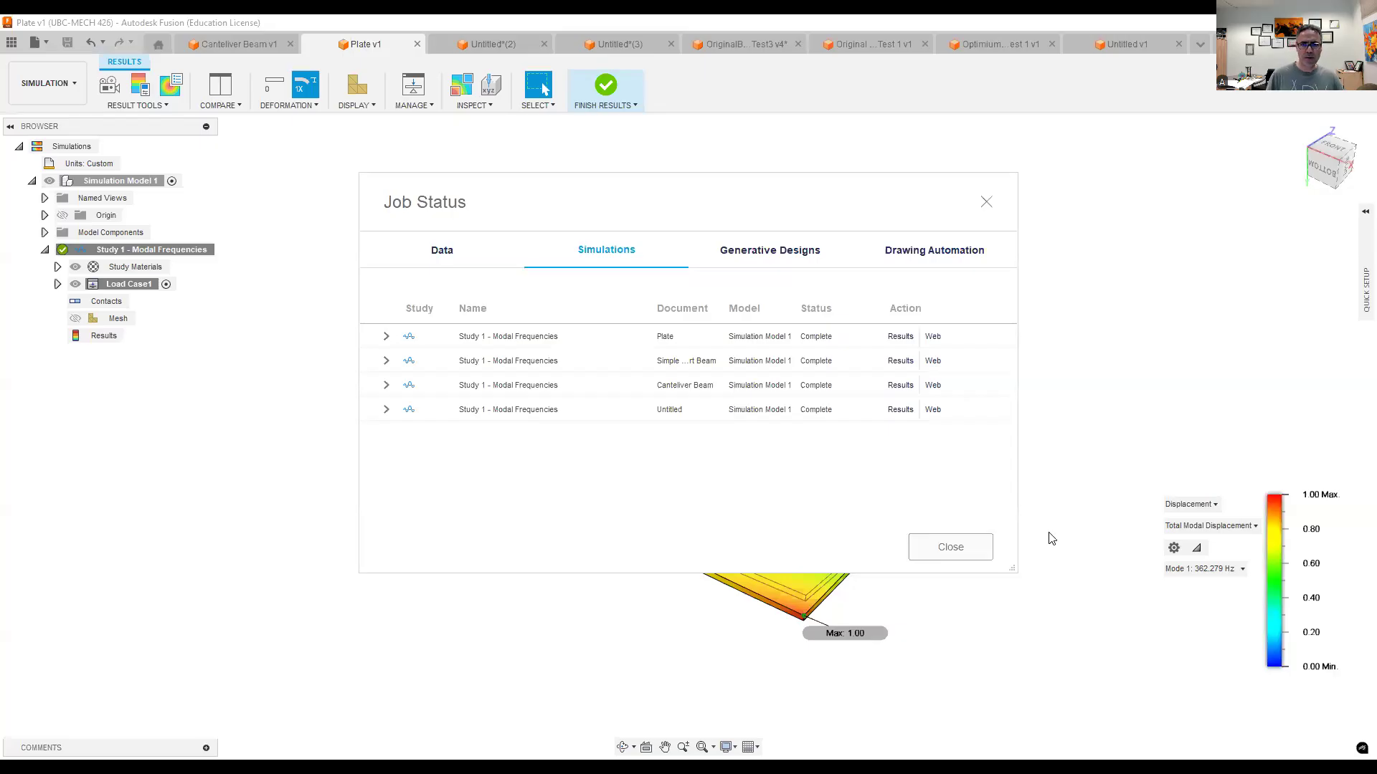
{"action": "left_click", "coordinate": [966, 548]}
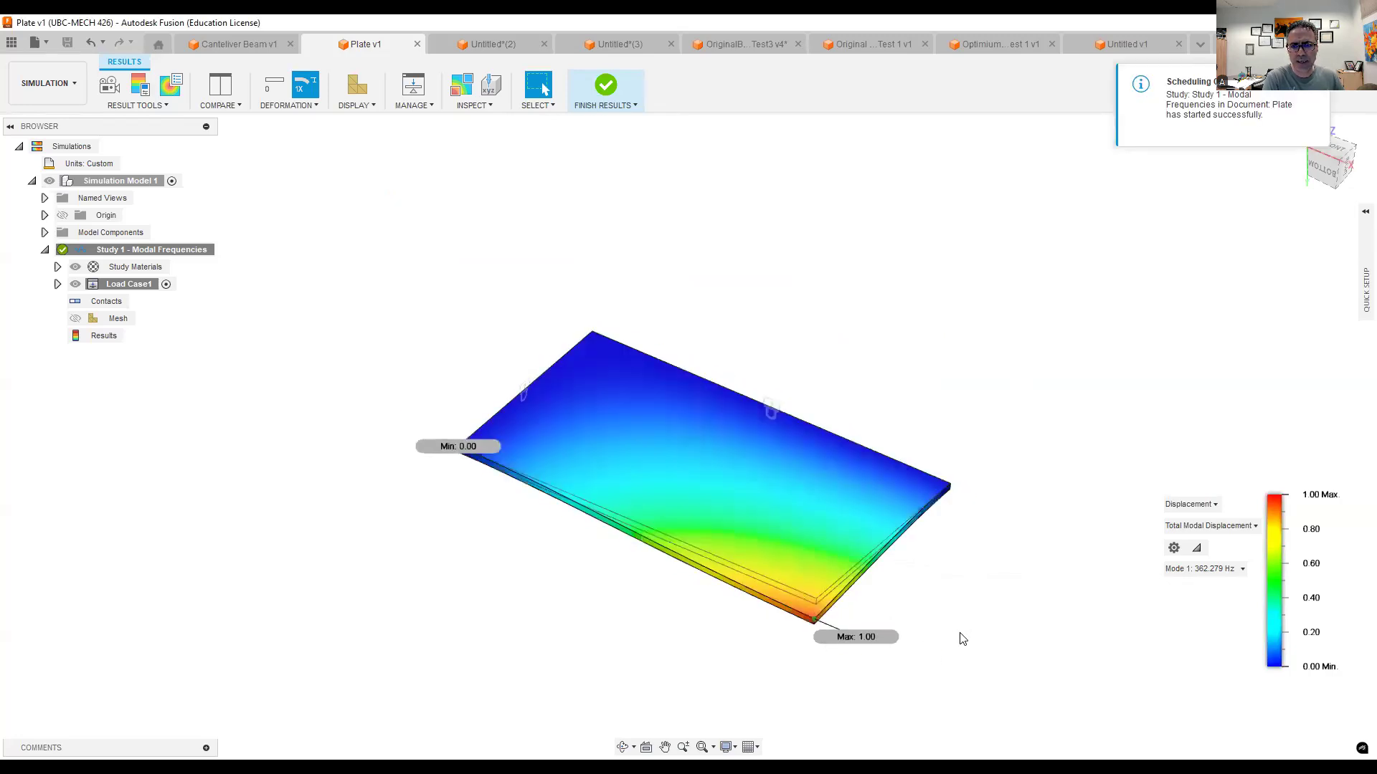
- Animate the plate's Mode 1 result and examine its motion from the bottom, the right side and the home view
{"action": "middle_click_drag", "start_coordinate": [971, 614], "coordinate": [940, 566]}
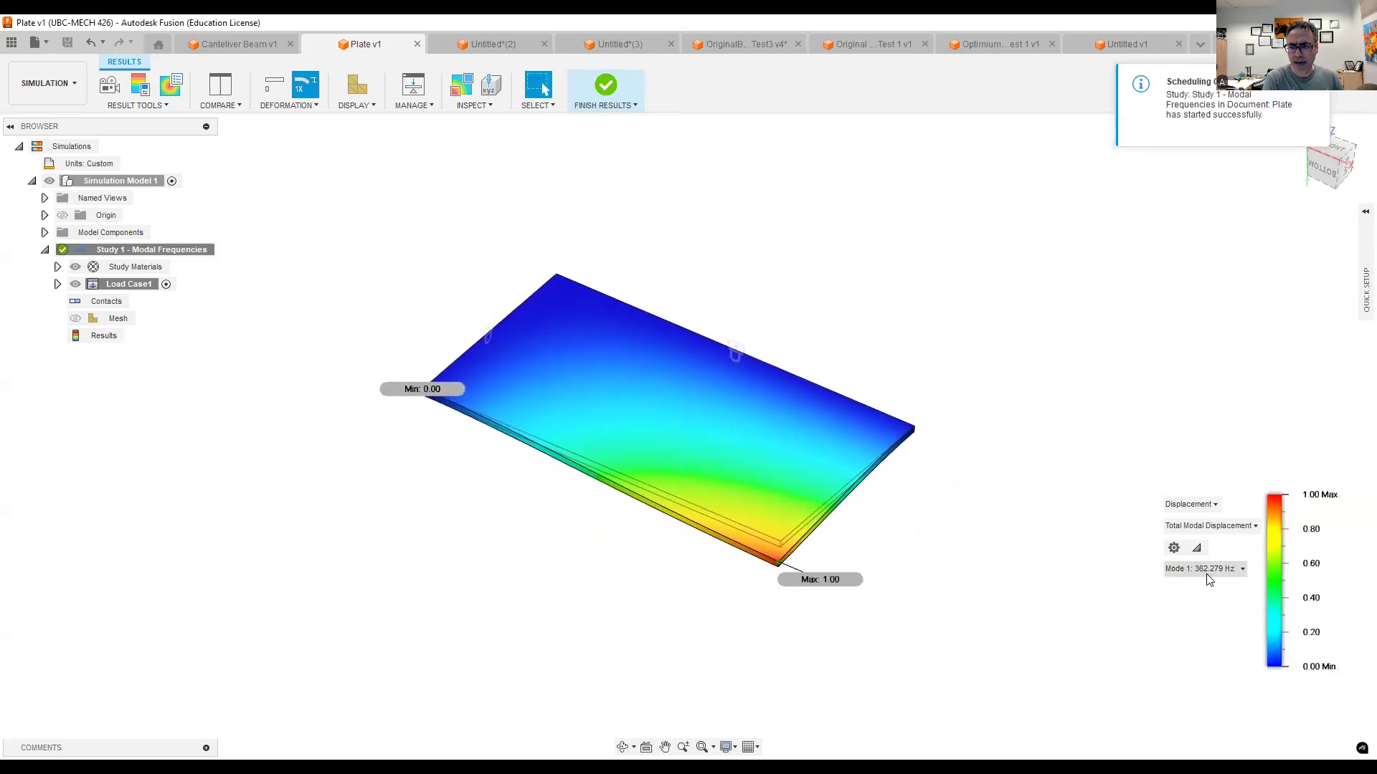
{"action": "left_click", "coordinate": [108, 86]}
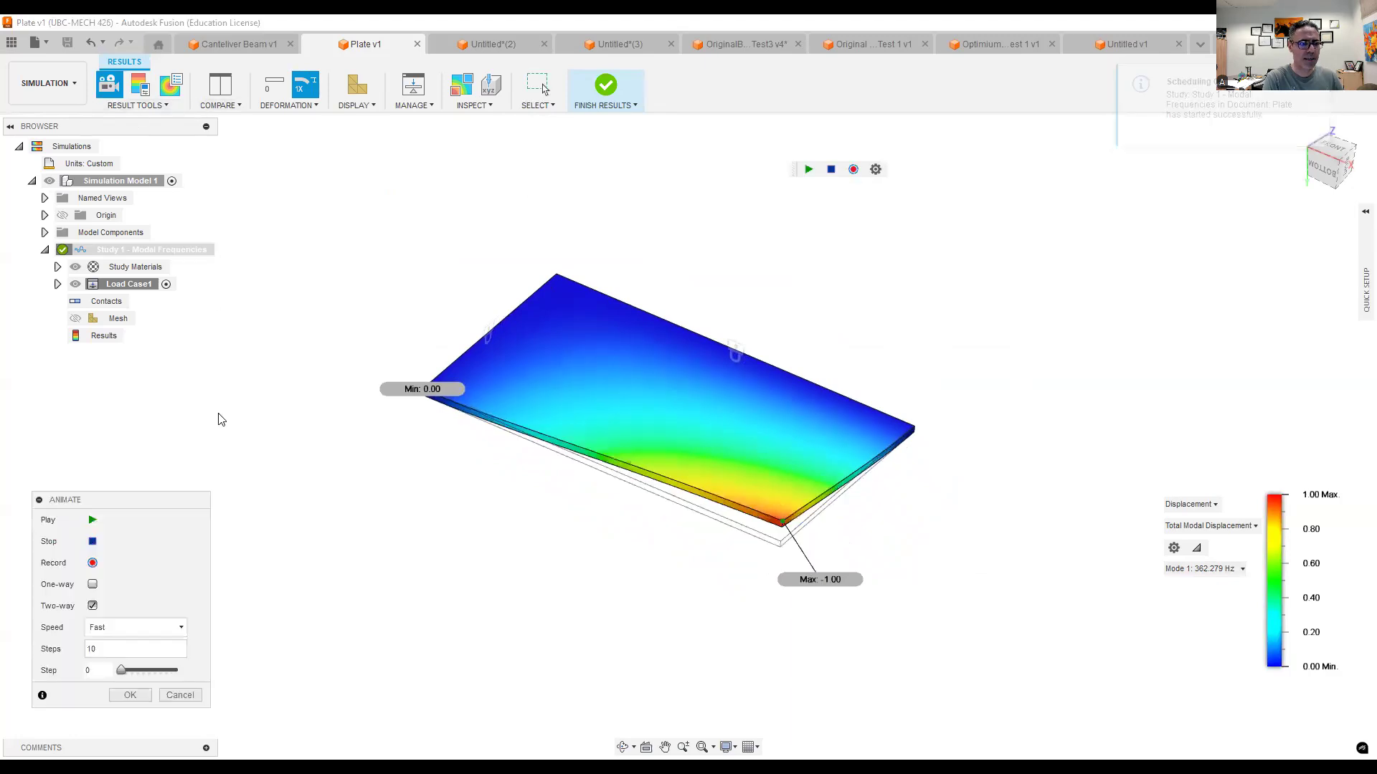
{"action": "left_click", "coordinate": [99, 518]}
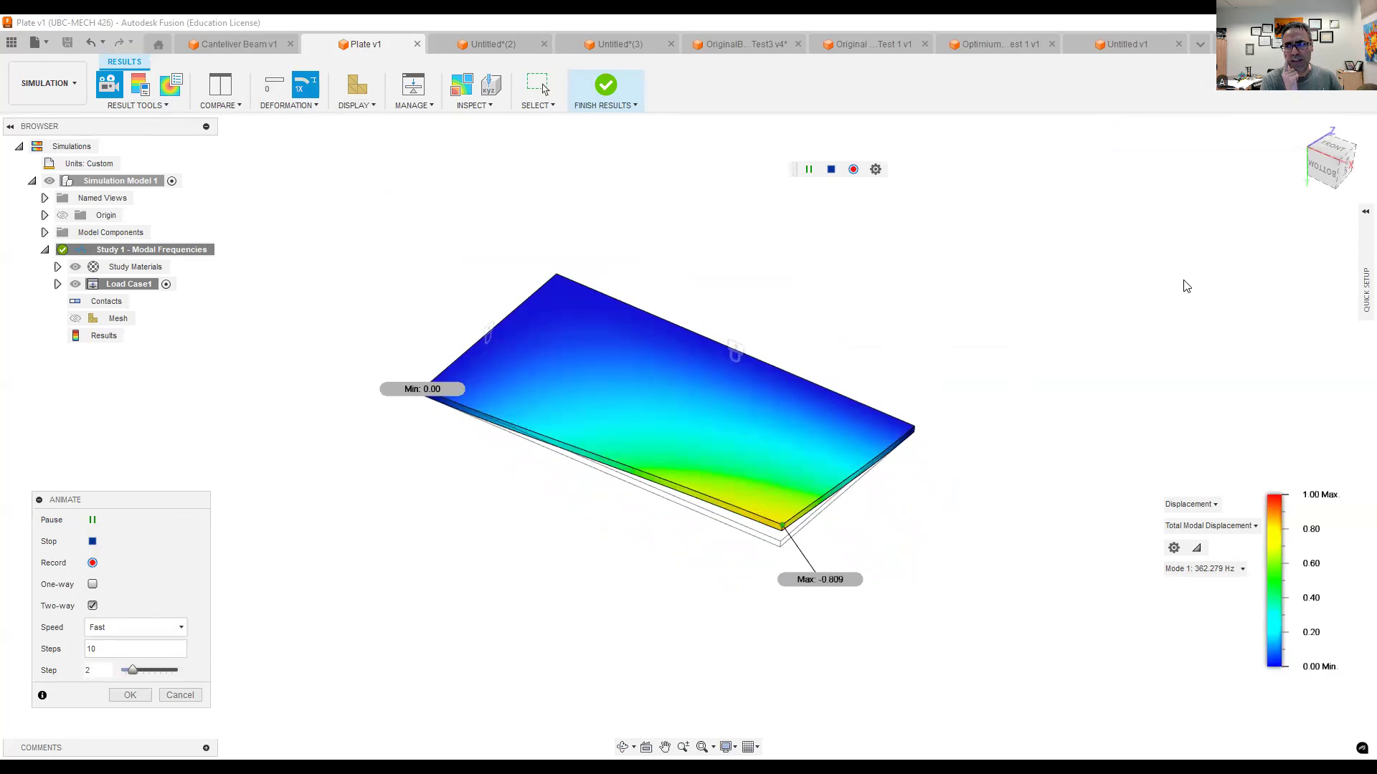
{"action": "left_click", "coordinate": [1314, 170]}
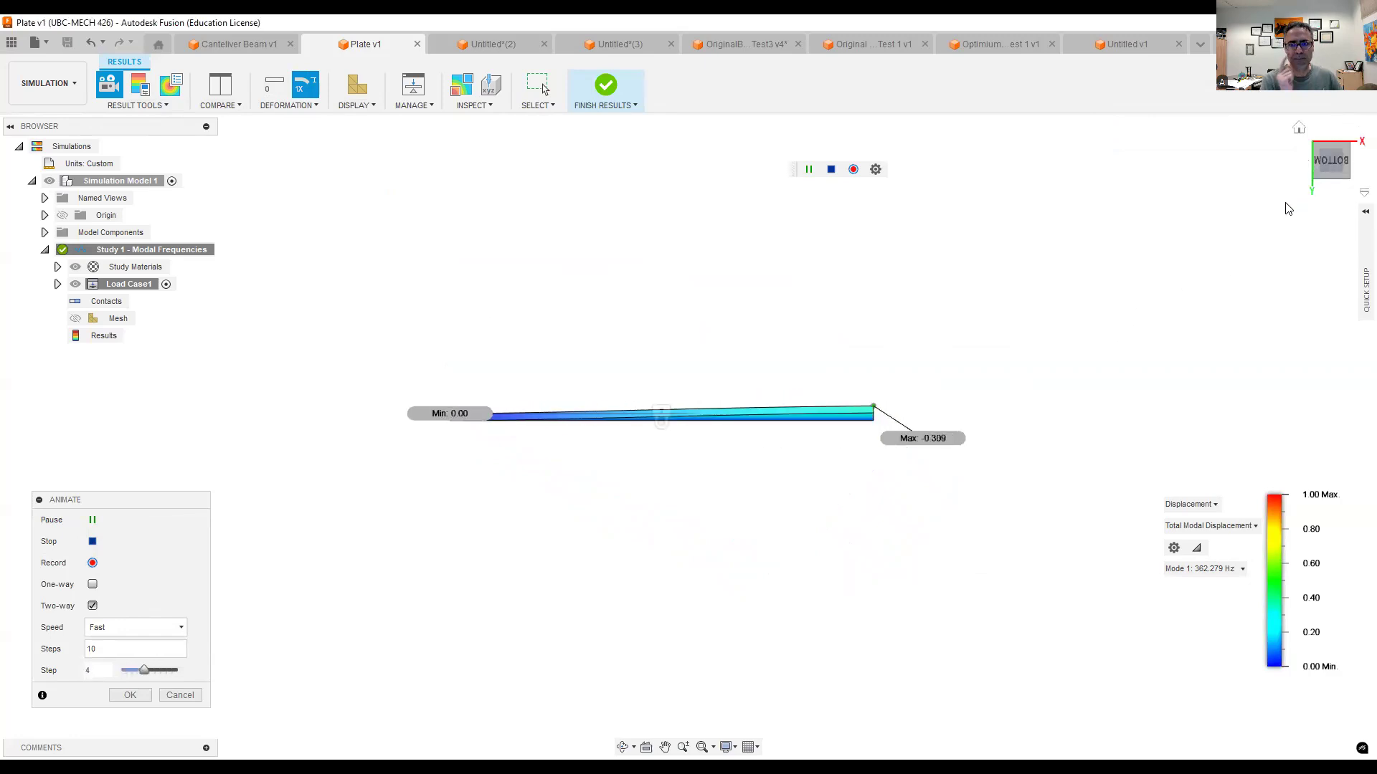
{"action": "middle_click_drag", "start_coordinate": [915, 359], "coordinate": [821, 375], "text": "shift"}
{"action": "left_click", "coordinate": [1332, 166]}
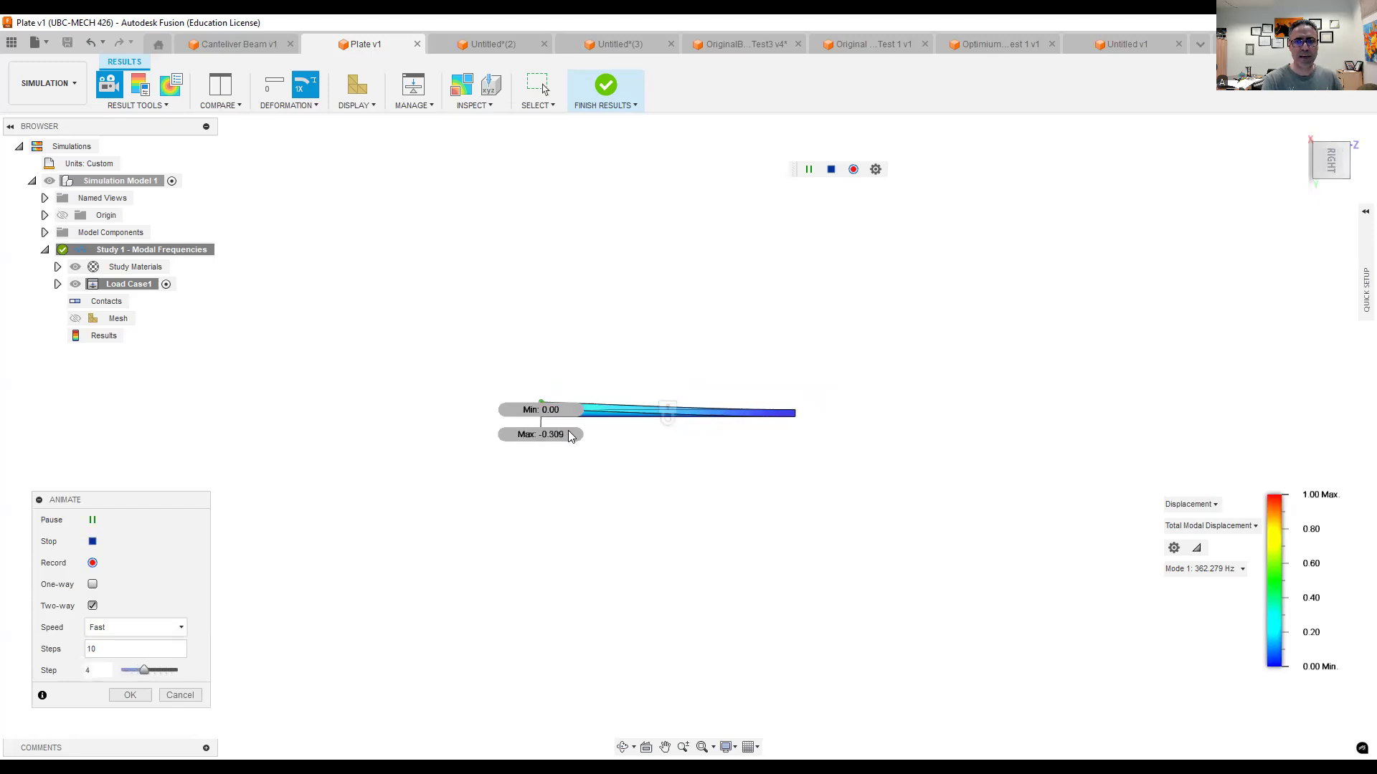
{"action": "left_click", "coordinate": [1297, 131]}
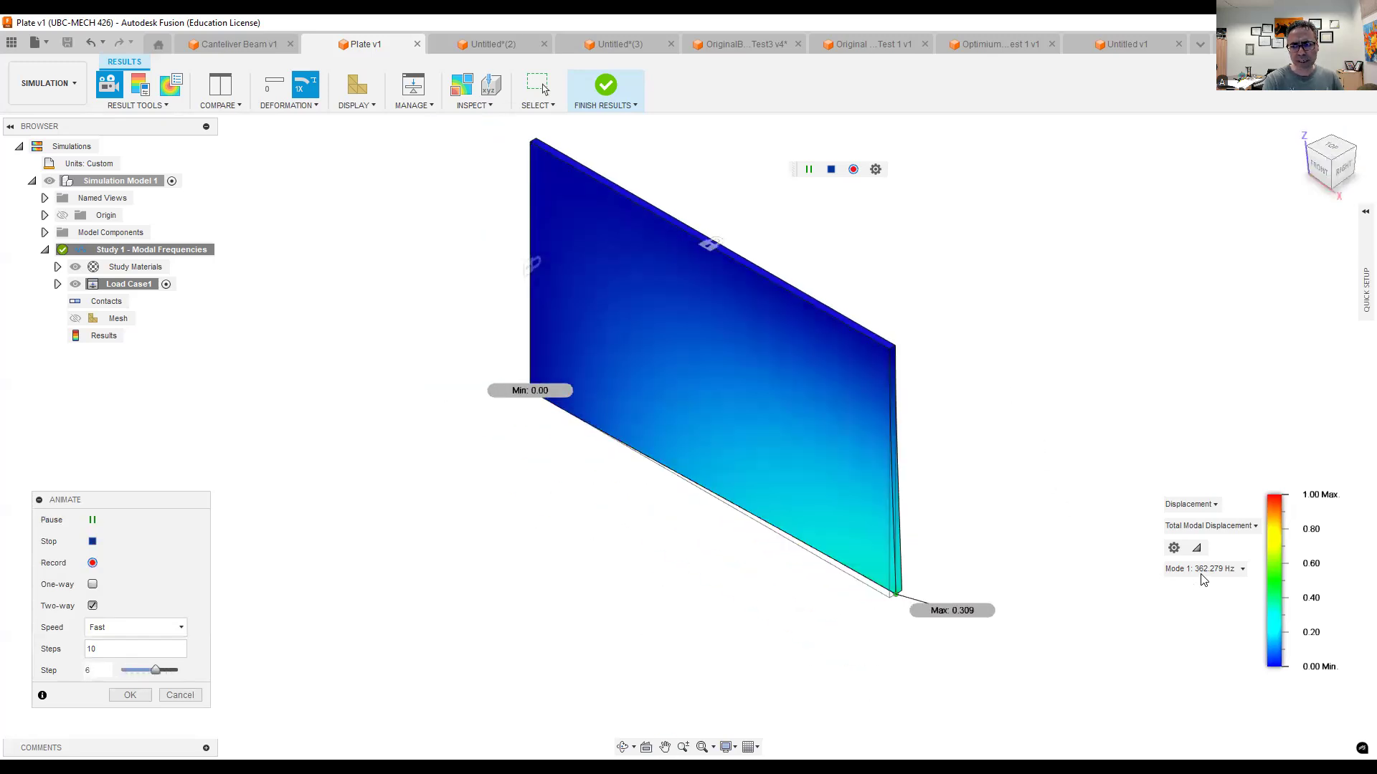
- Switch the animated plate result to Mode 2 and examine its shape from the bottom and at an angle
{"action": "left_click", "coordinate": [1217, 571]}
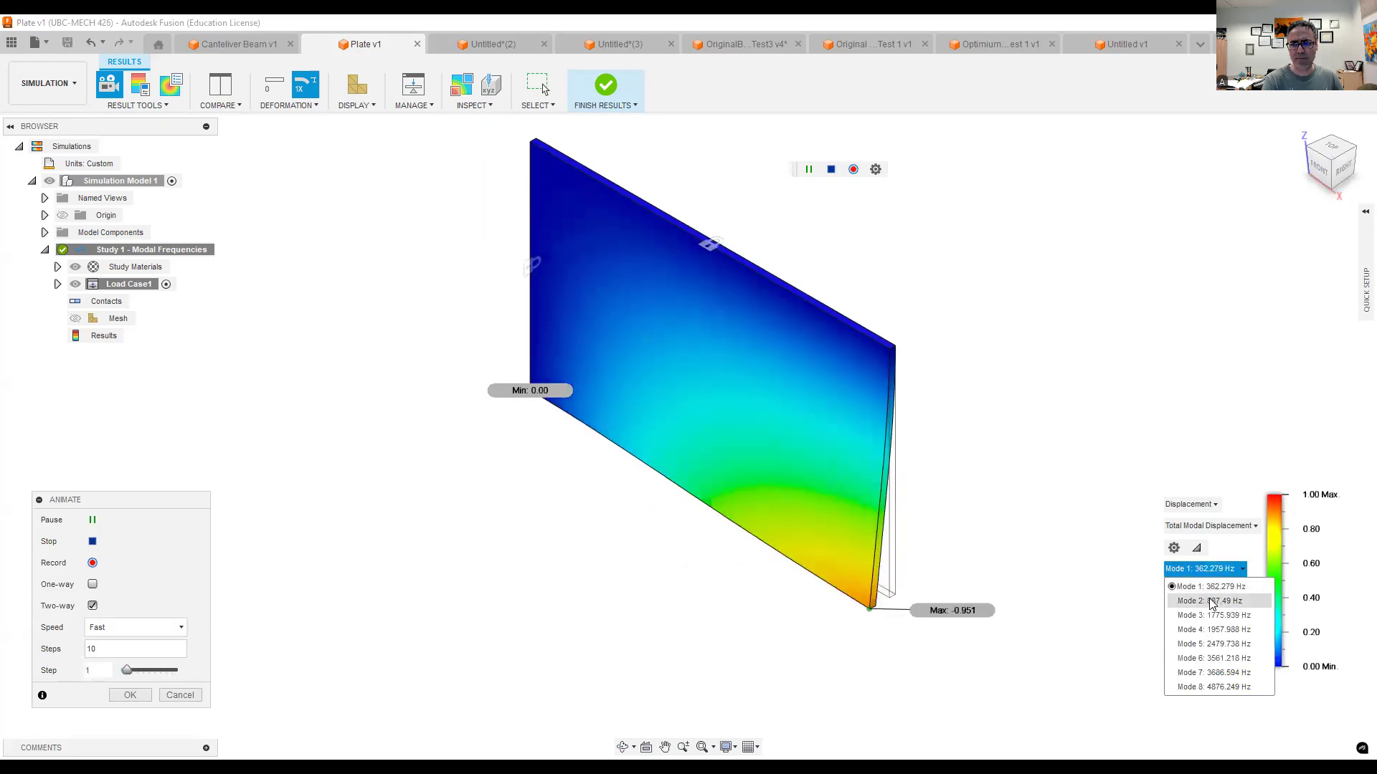
{"action": "left_click", "coordinate": [1208, 601]}
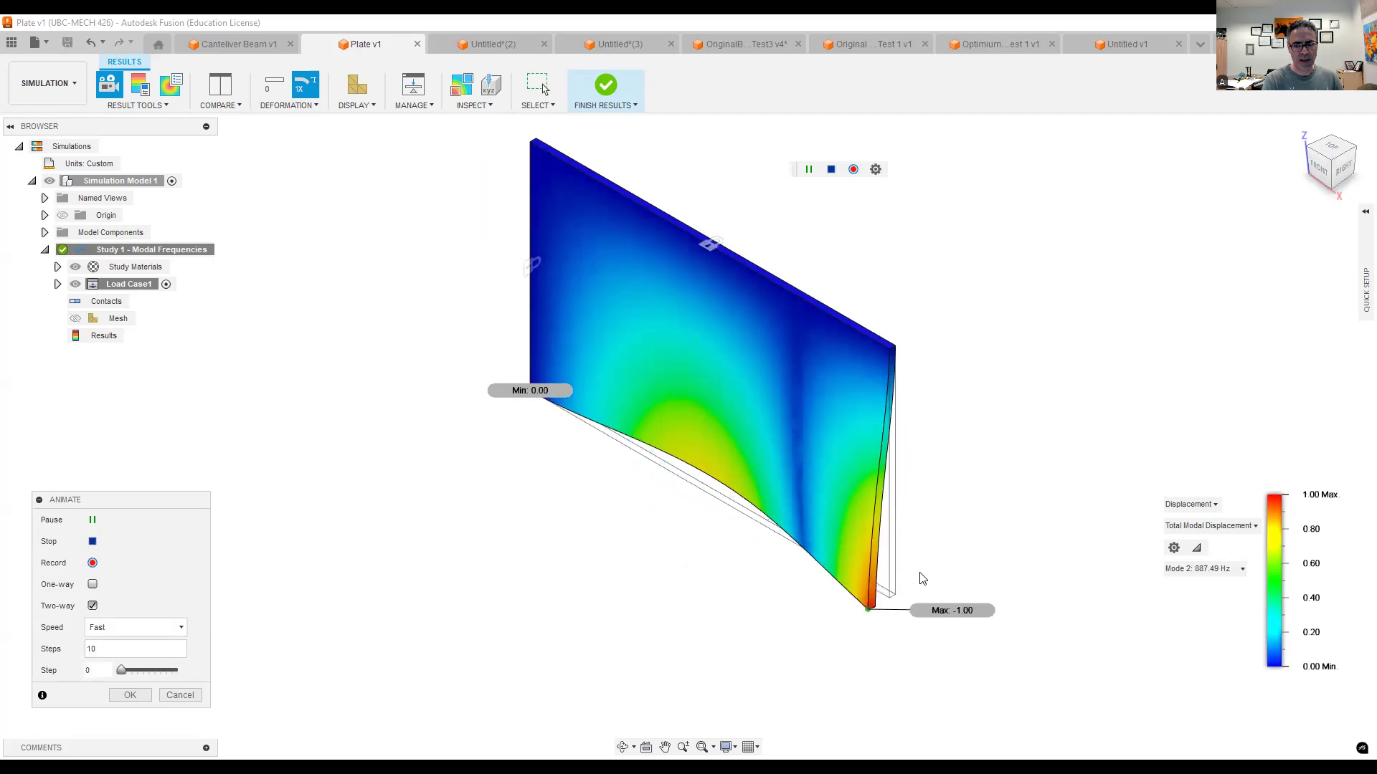
{"action": "middle_click_drag", "start_coordinate": [922, 567], "coordinate": [864, 461], "text": "shift"}
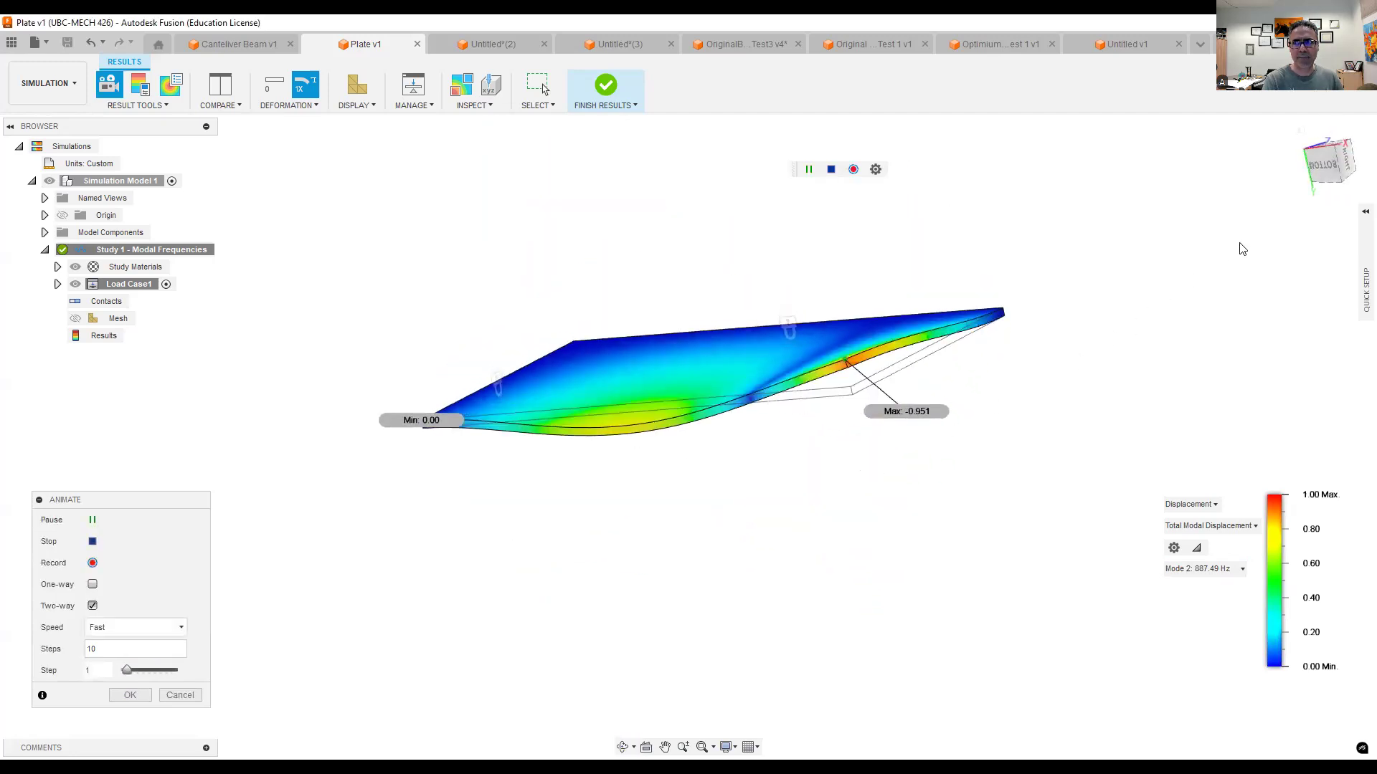
{"action": "left_click", "coordinate": [1322, 166]}
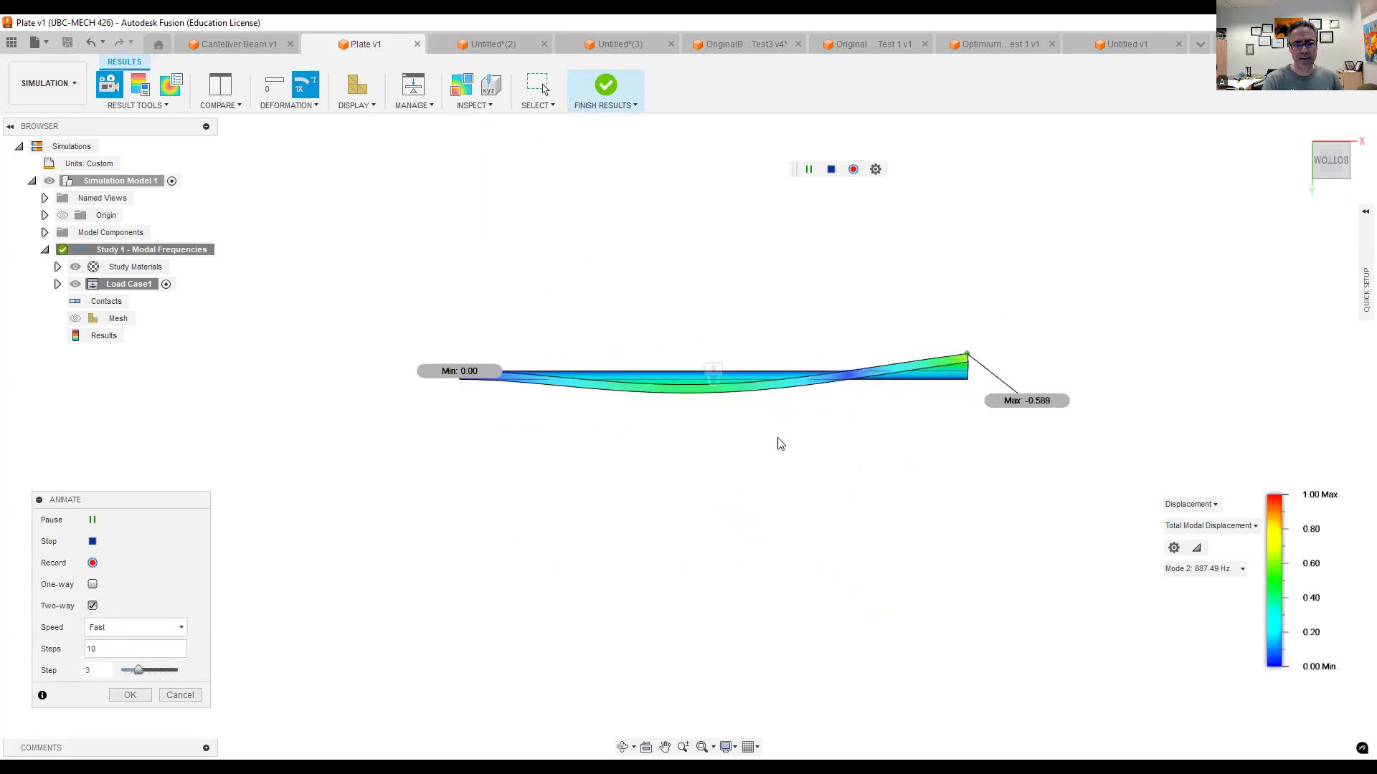
{"action": "middle_click_drag", "start_coordinate": [794, 432], "coordinate": [734, 468], "text": "shift"}
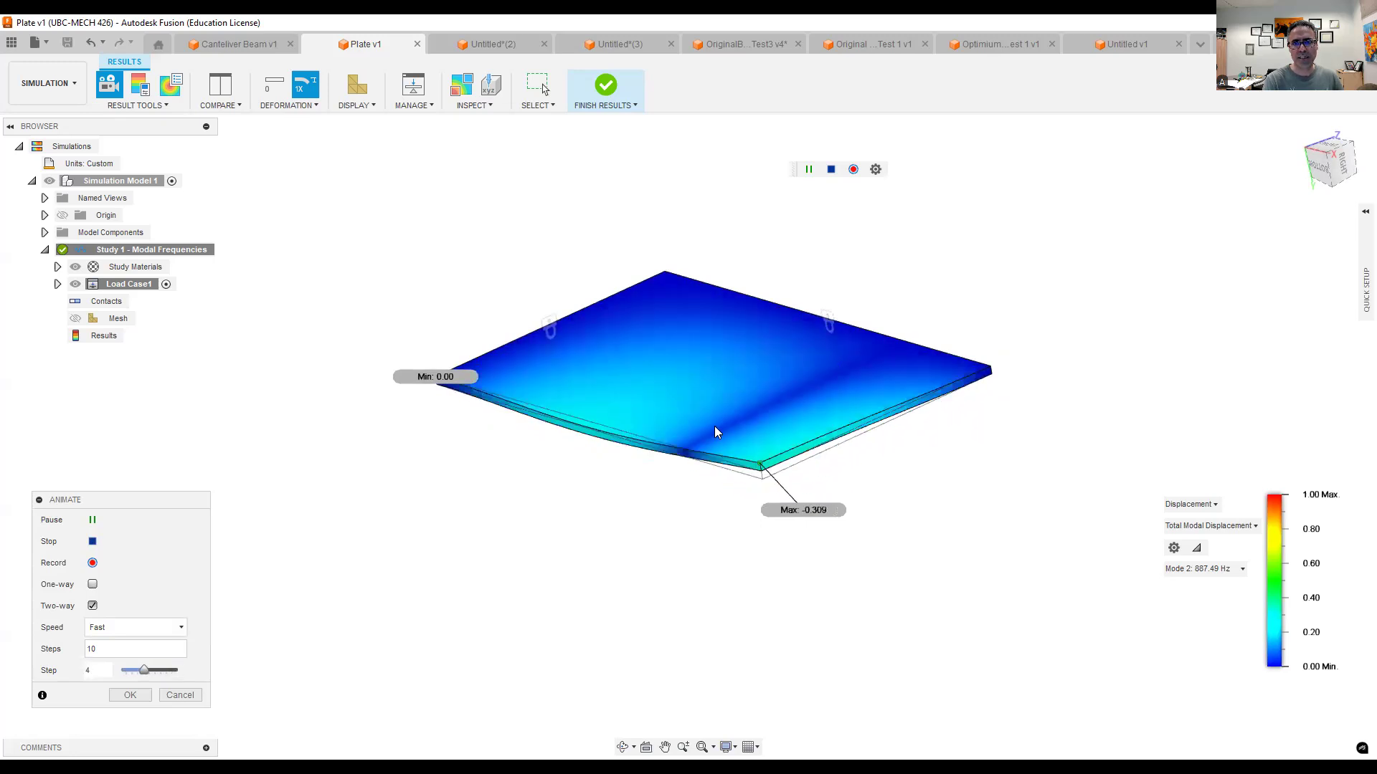
- Examine the plate's animated Mode 3 and Mode 4 shapes in turn
{"action": "left_click", "coordinate": [1205, 570]}
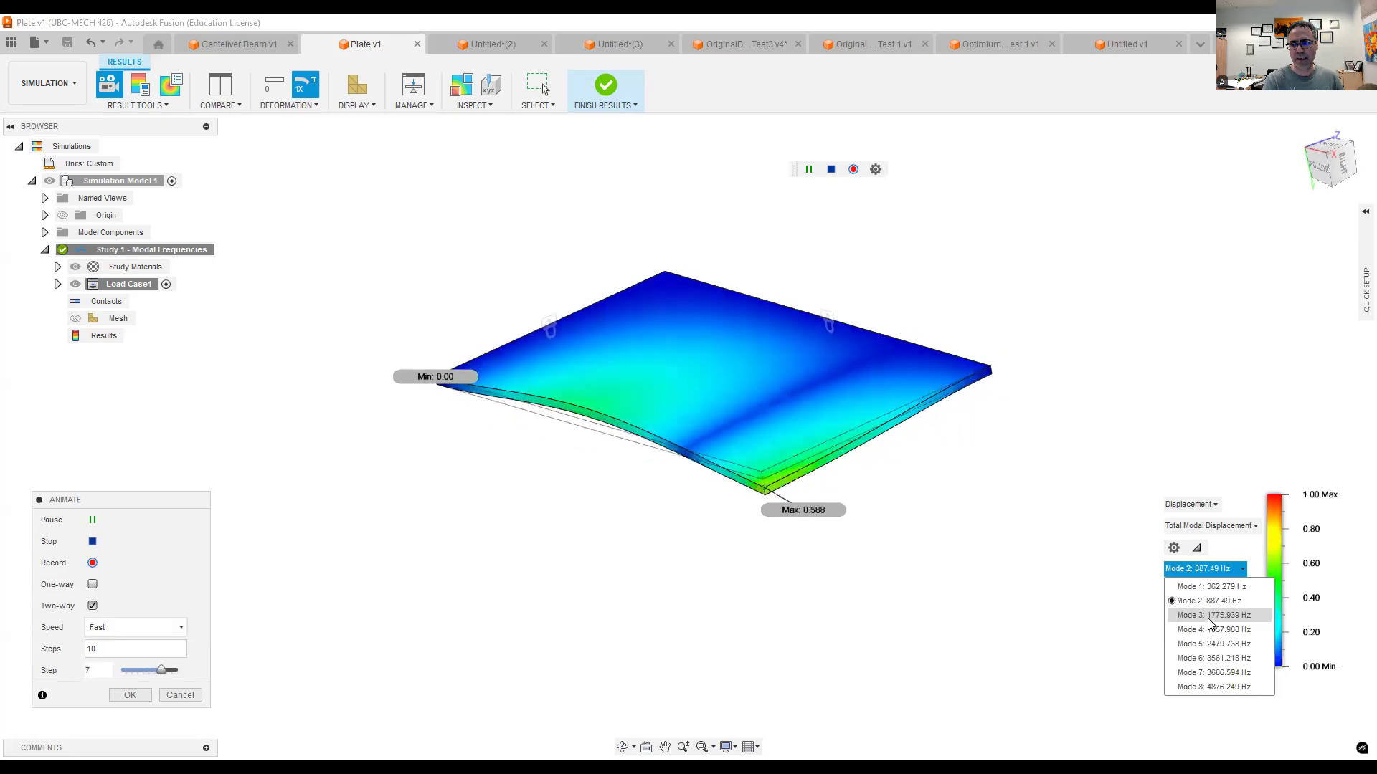
{"action": "left_click", "coordinate": [1209, 618]}
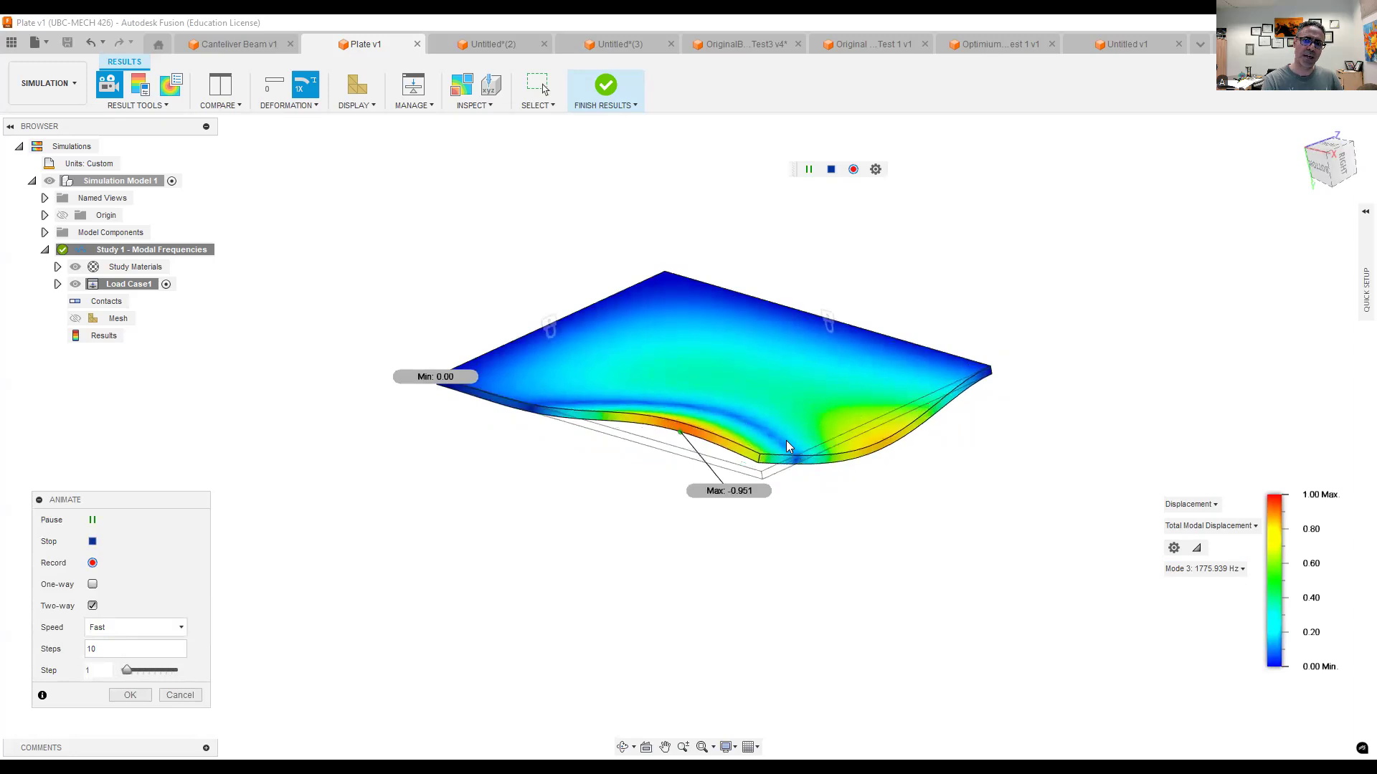
{"action": "left_click", "coordinate": [1211, 568]}
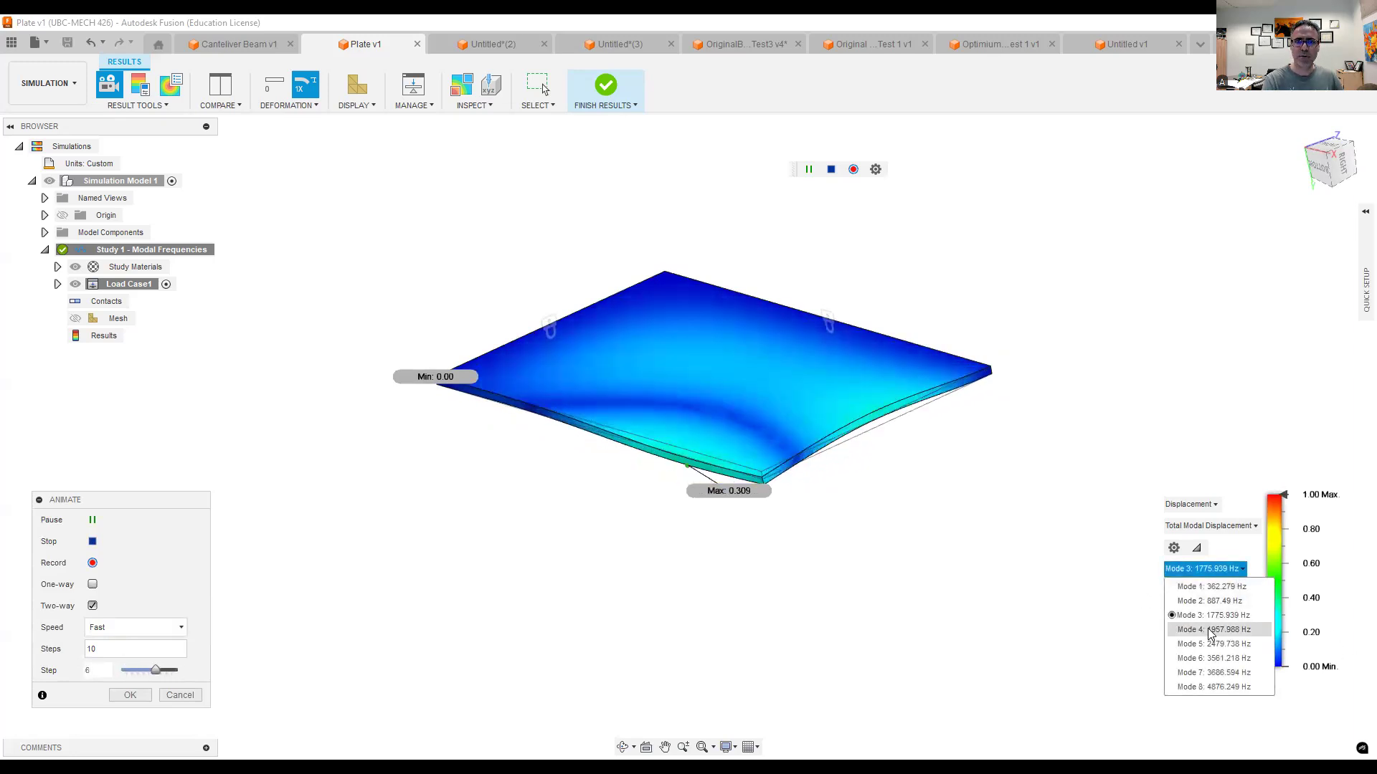
{"action": "left_click", "coordinate": [1210, 630]}
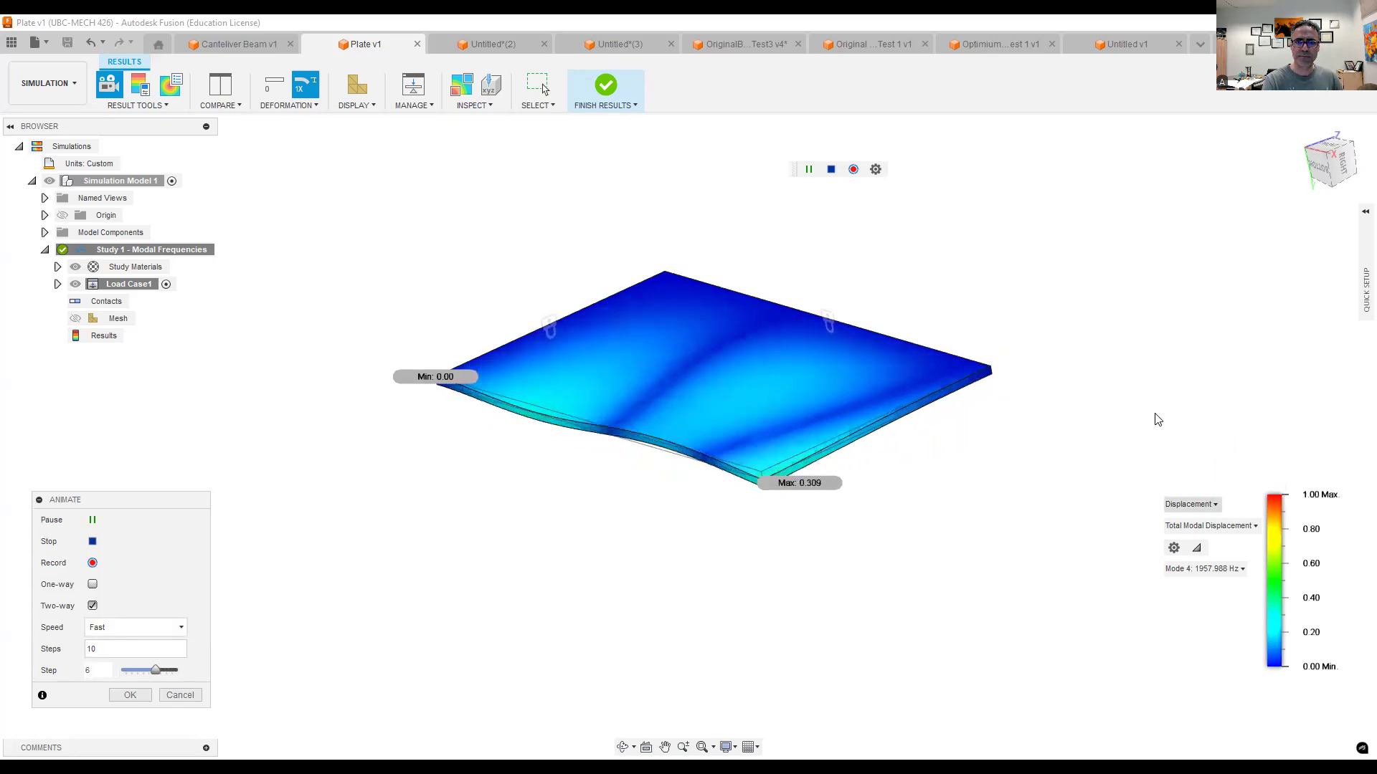
{"action": "middle_click_drag", "start_coordinate": [1064, 454], "coordinate": [1032, 443], "text": "shift"}
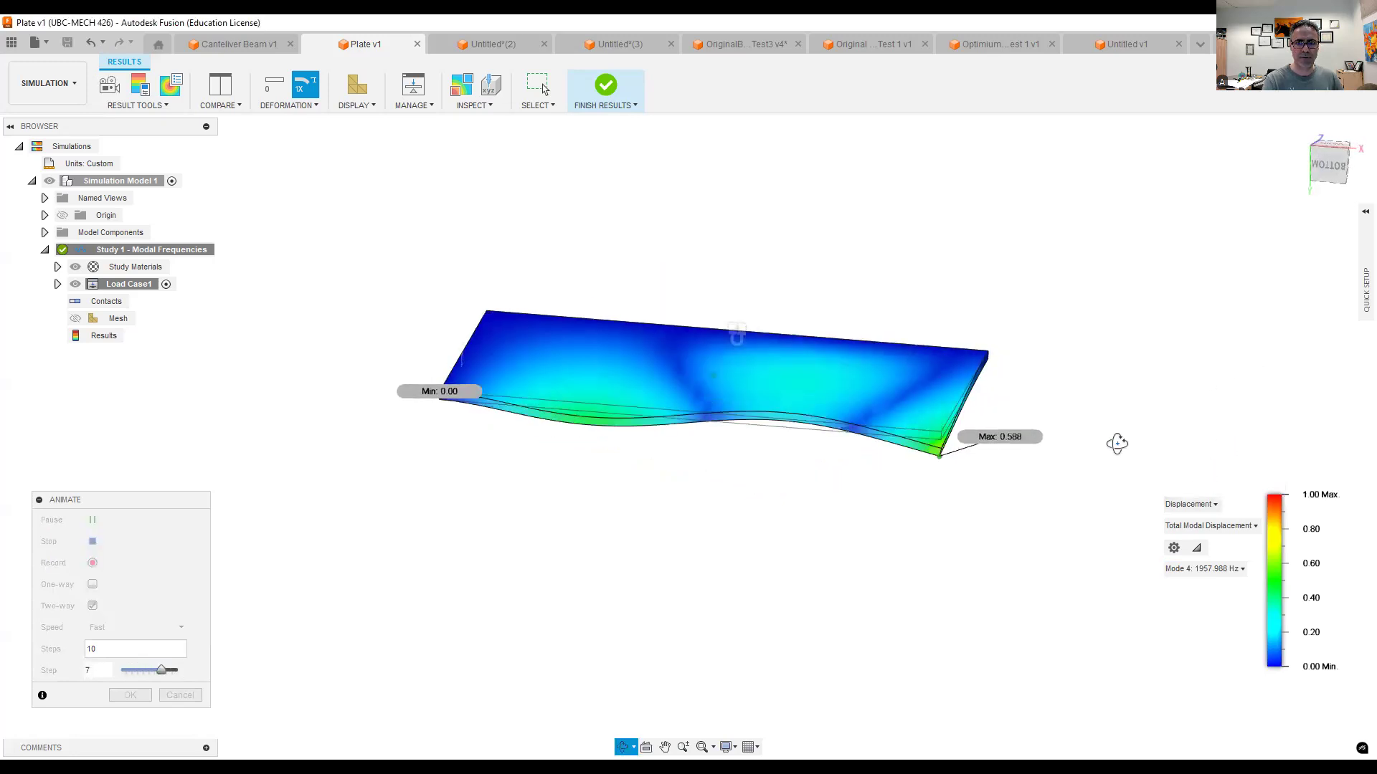
- Switch the animated plate result through Mode 5, Mode 6 and Mode 7 in turn
{"action": "left_click", "coordinate": [1241, 569]}
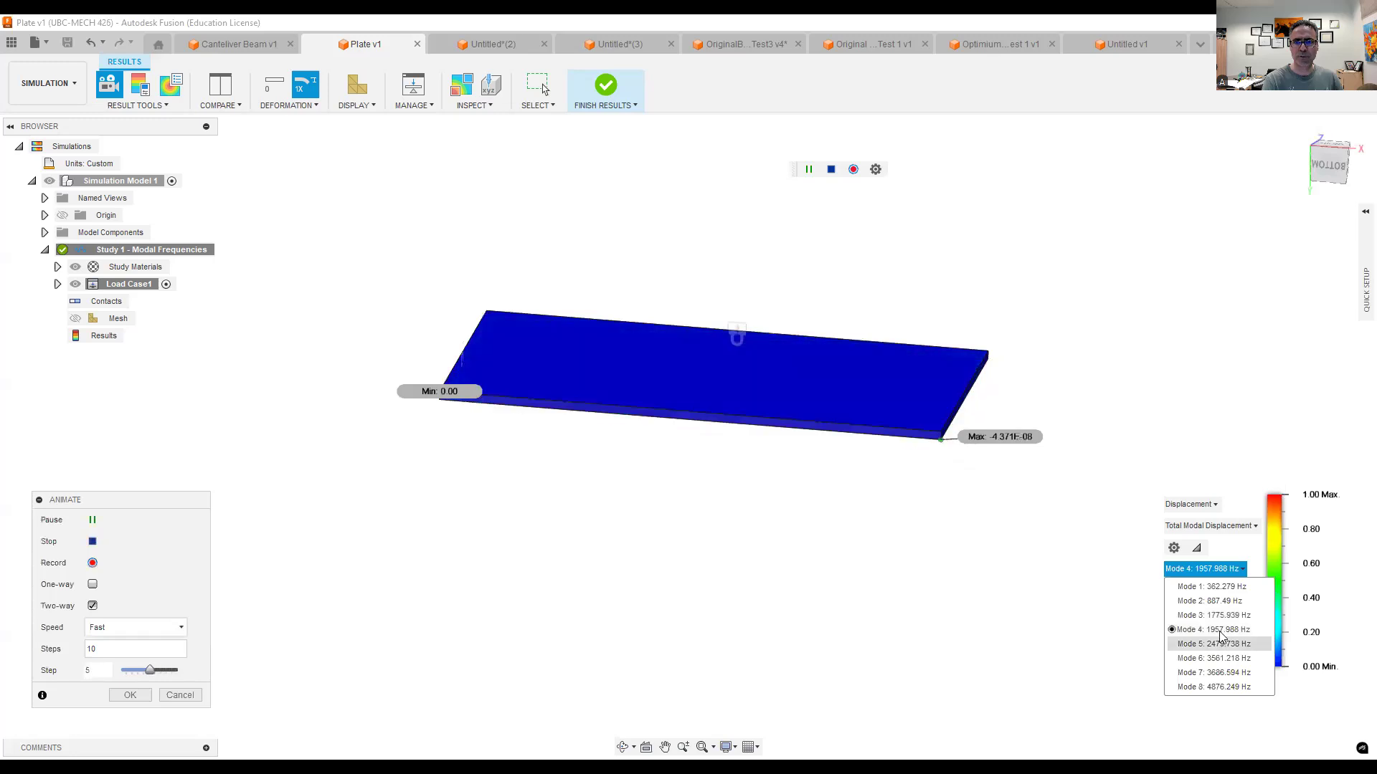
{"action": "left_click", "coordinate": [1219, 641]}
{"action": "left_click", "coordinate": [1218, 568]}
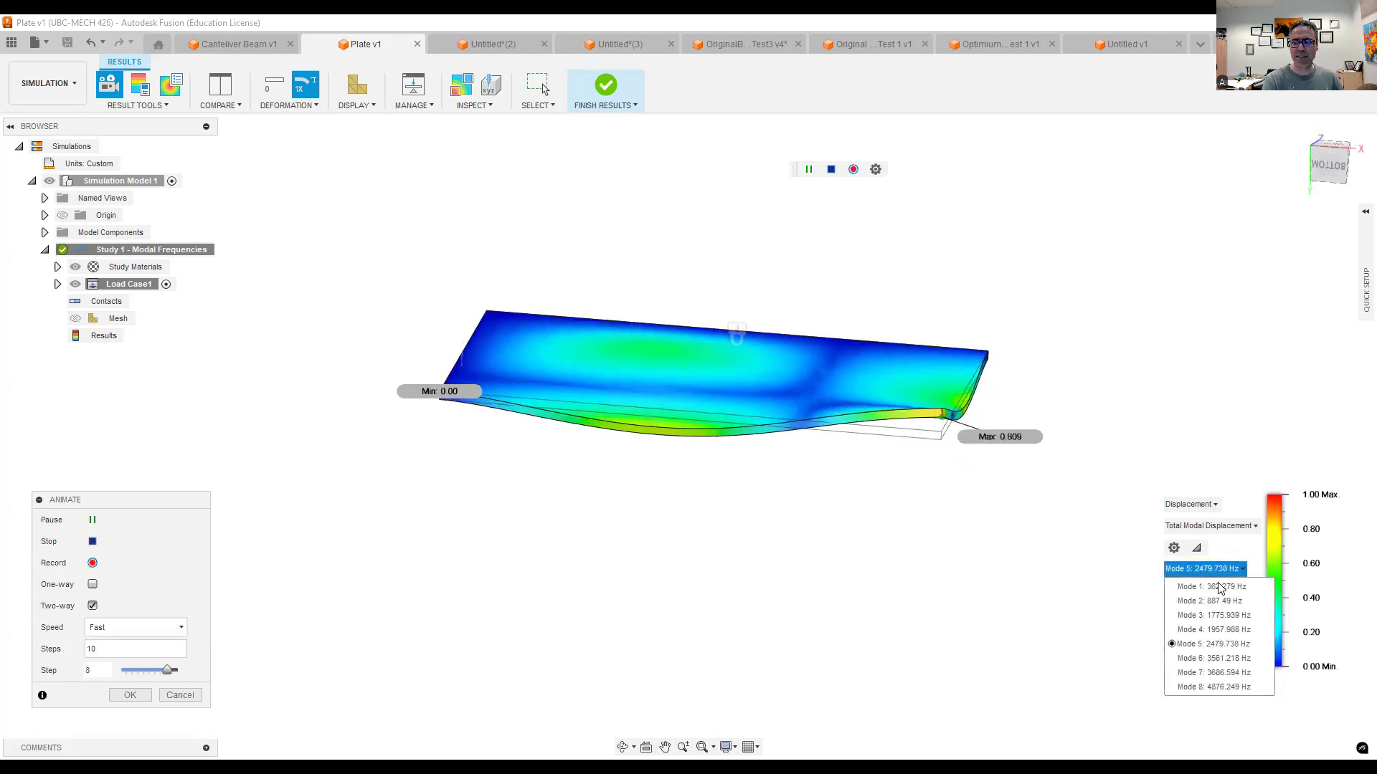
{"action": "left_click", "coordinate": [1211, 658]}
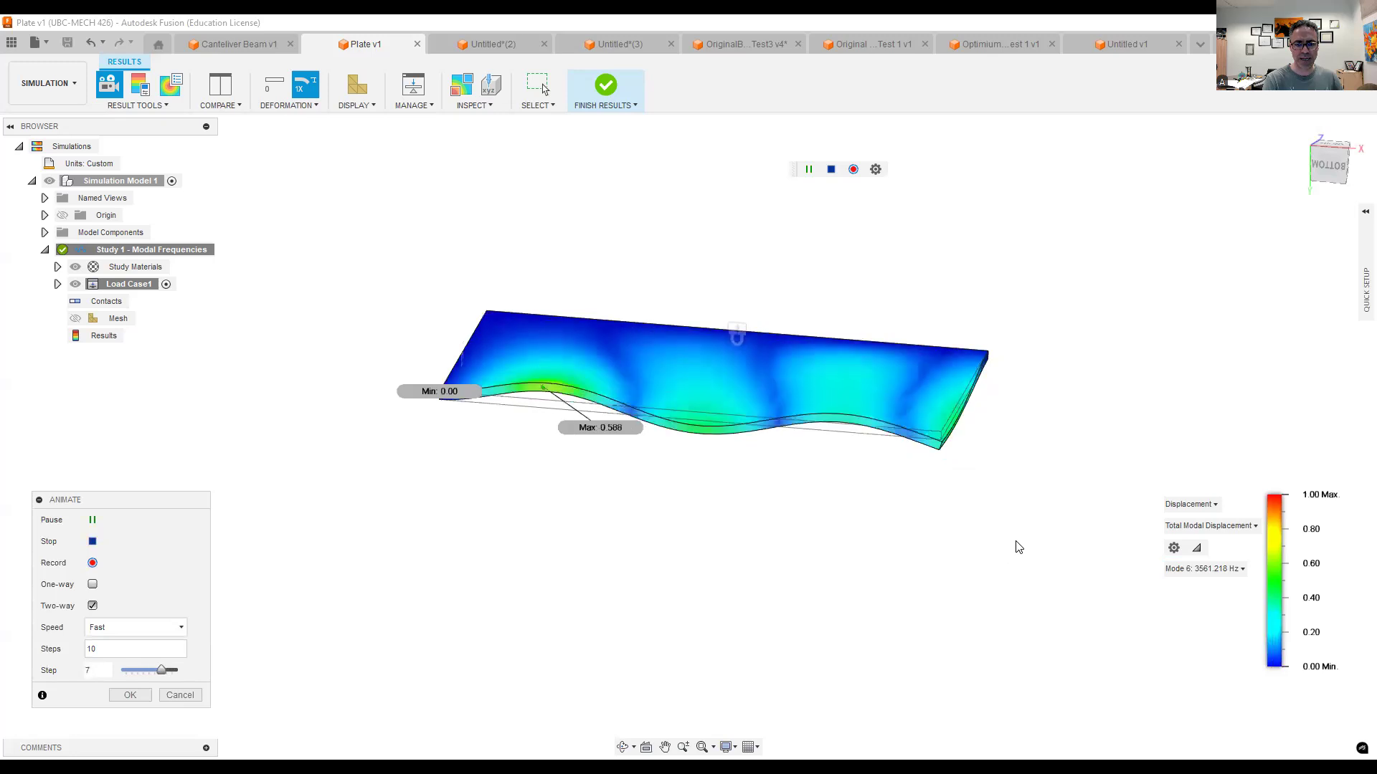
{"action": "left_click", "coordinate": [1208, 569]}
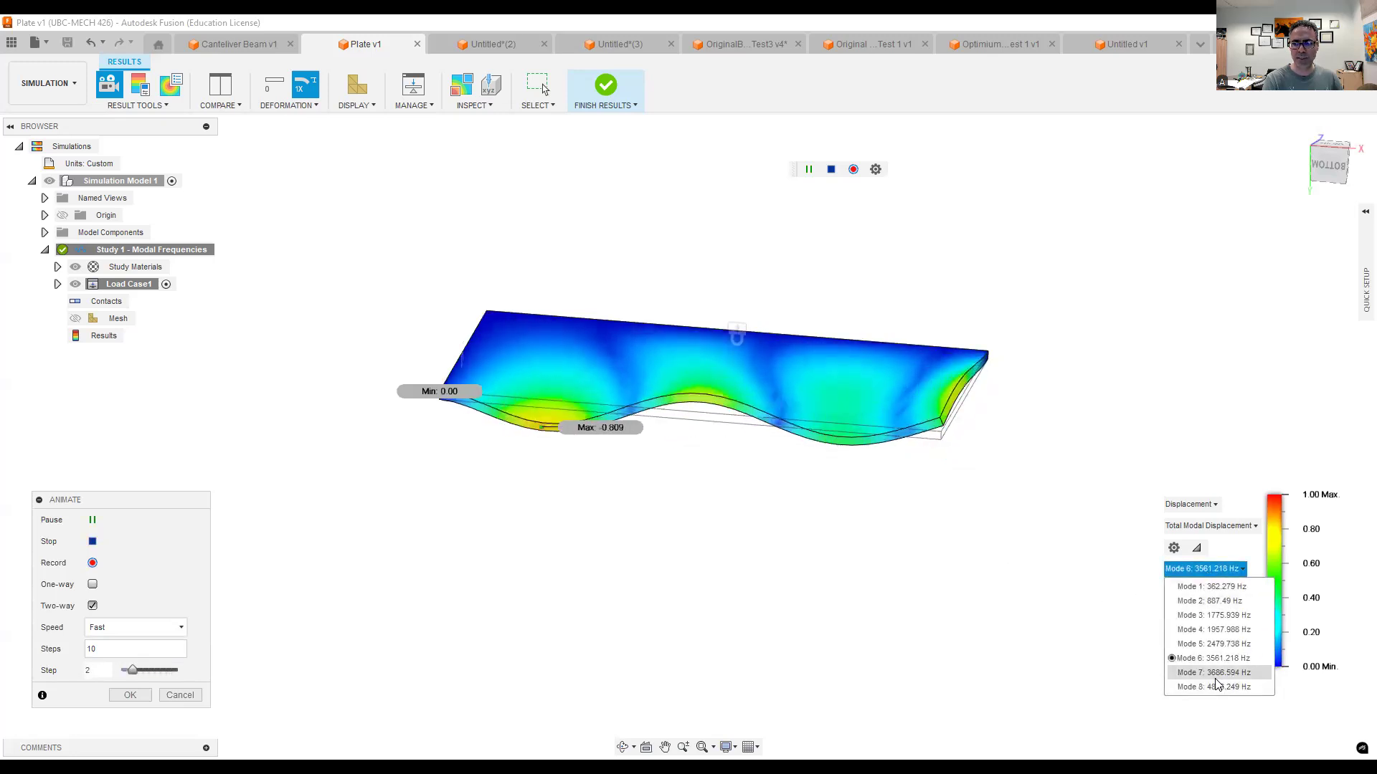
{"action": "left_click", "coordinate": [1215, 677]}
- Switch the animated plate result to Mode 8 and examine its shape along the free edges from several angles
{"action": "left_click", "coordinate": [1207, 569]}
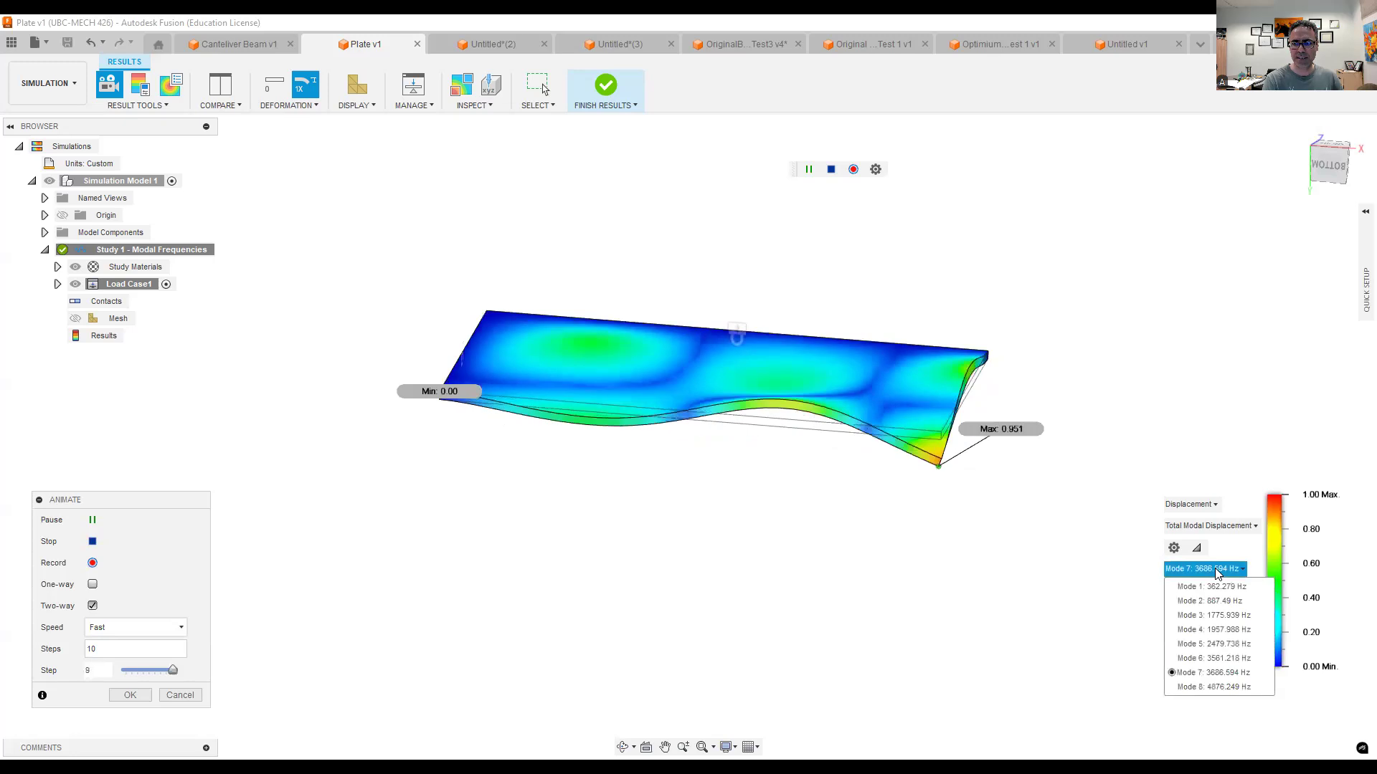
{"action": "left_click", "coordinate": [1217, 686]}
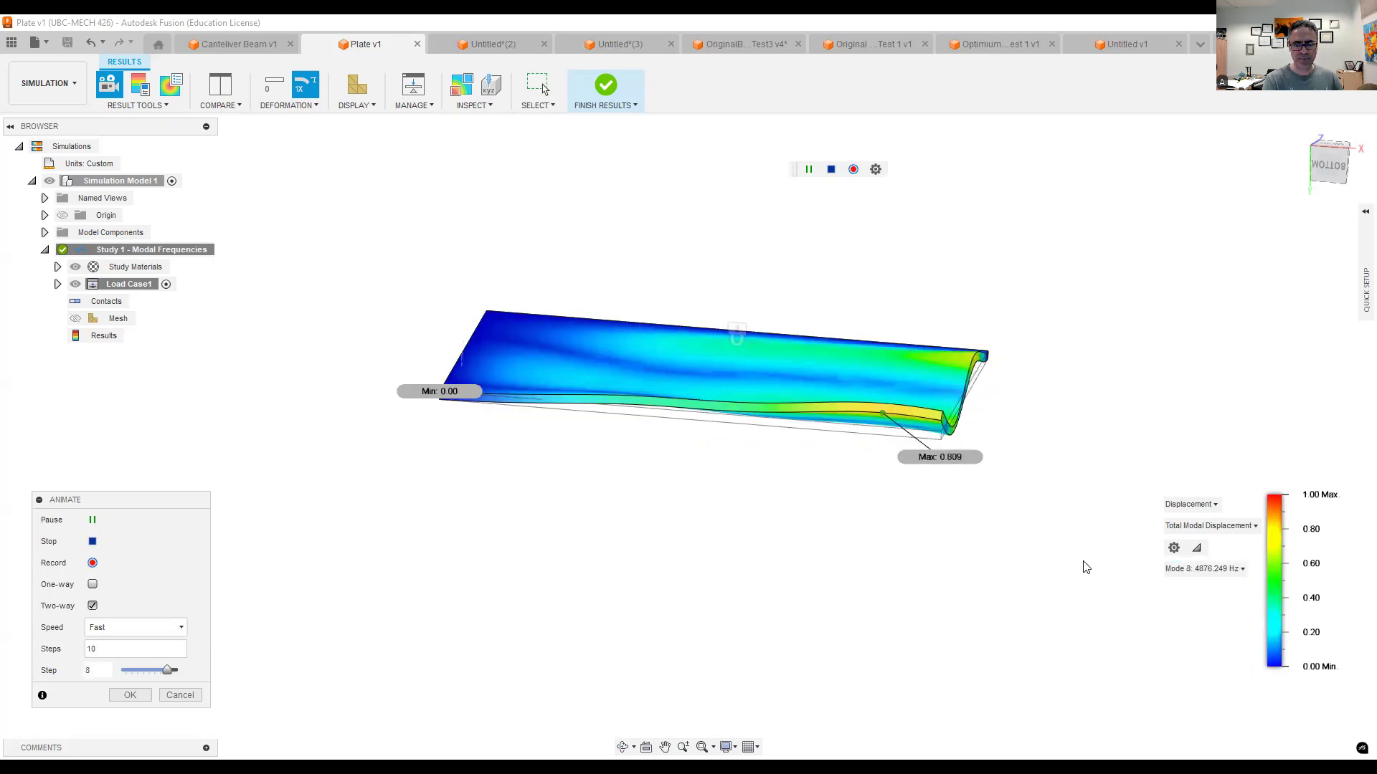
{"action": "middle_click_drag", "start_coordinate": [1036, 532], "coordinate": [972, 528], "text": "shift"}
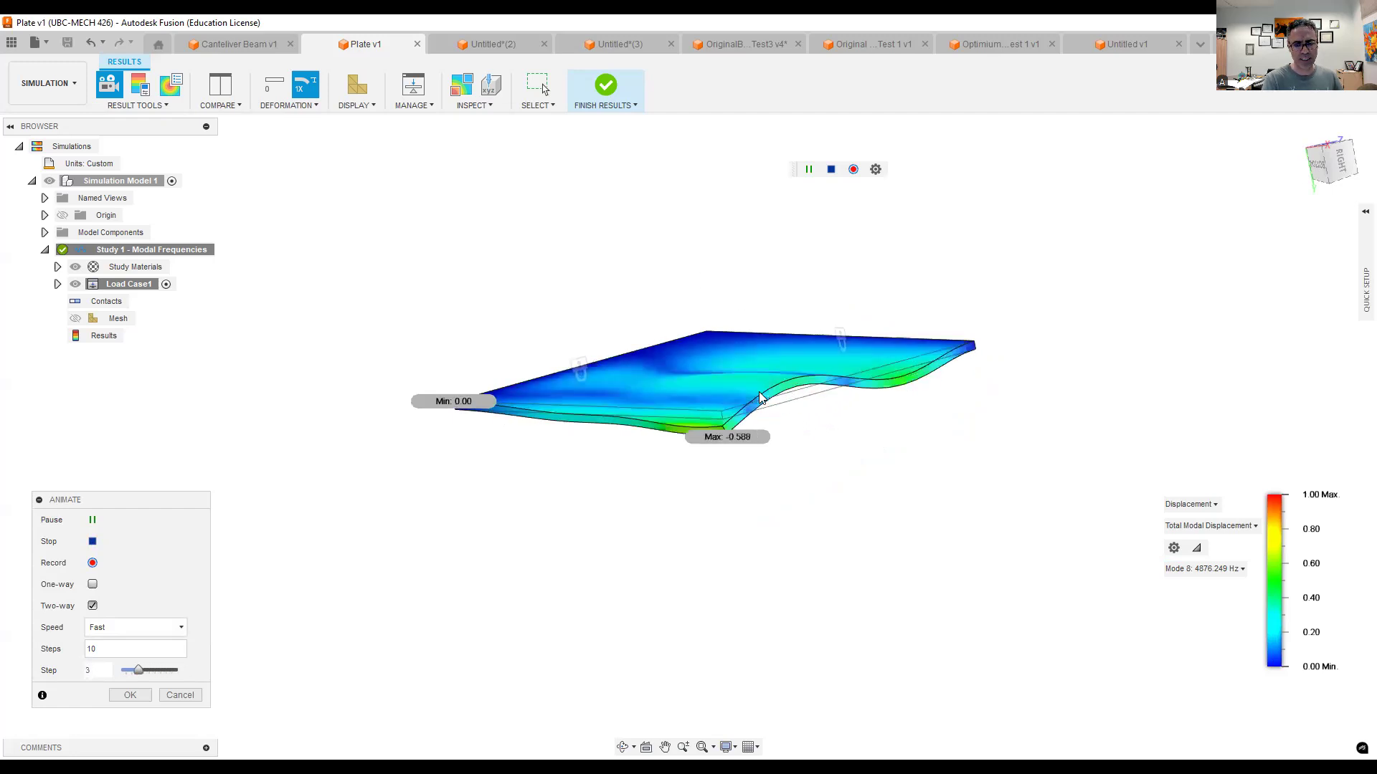
{"action": "mouse_move", "coordinate": [846, 466]}
{"action": "middle_mouse_down", "text": "shift"}
{"action": "mouse_move", "coordinate": [882, 484]}
{"action": "mouse_move", "coordinate": [861, 476]}
{"action": "middle_mouse_up", "text": "shift"}
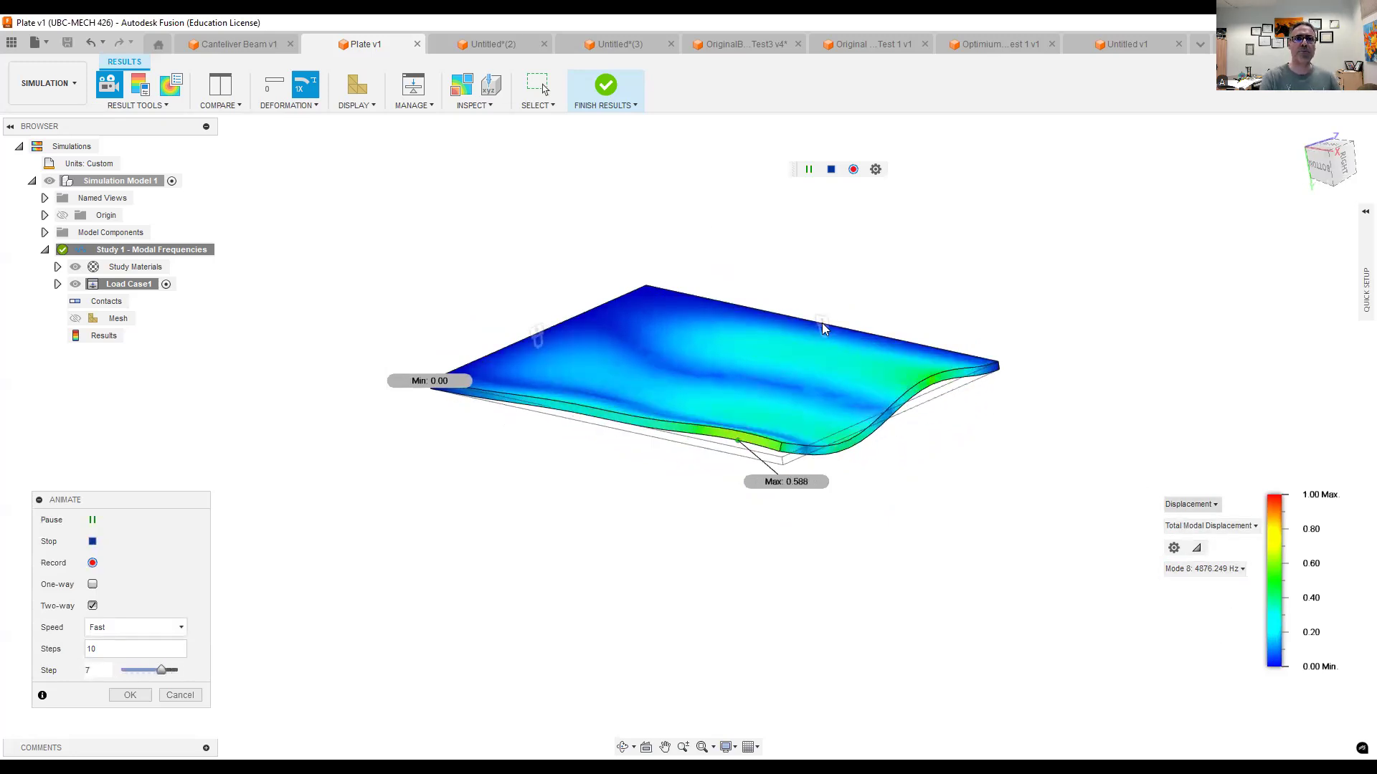
- Switch to the open flat ring-shaped disk design and create a Modal Frequencies simulation study for it
{"action": "left_click", "coordinate": [605, 44]}
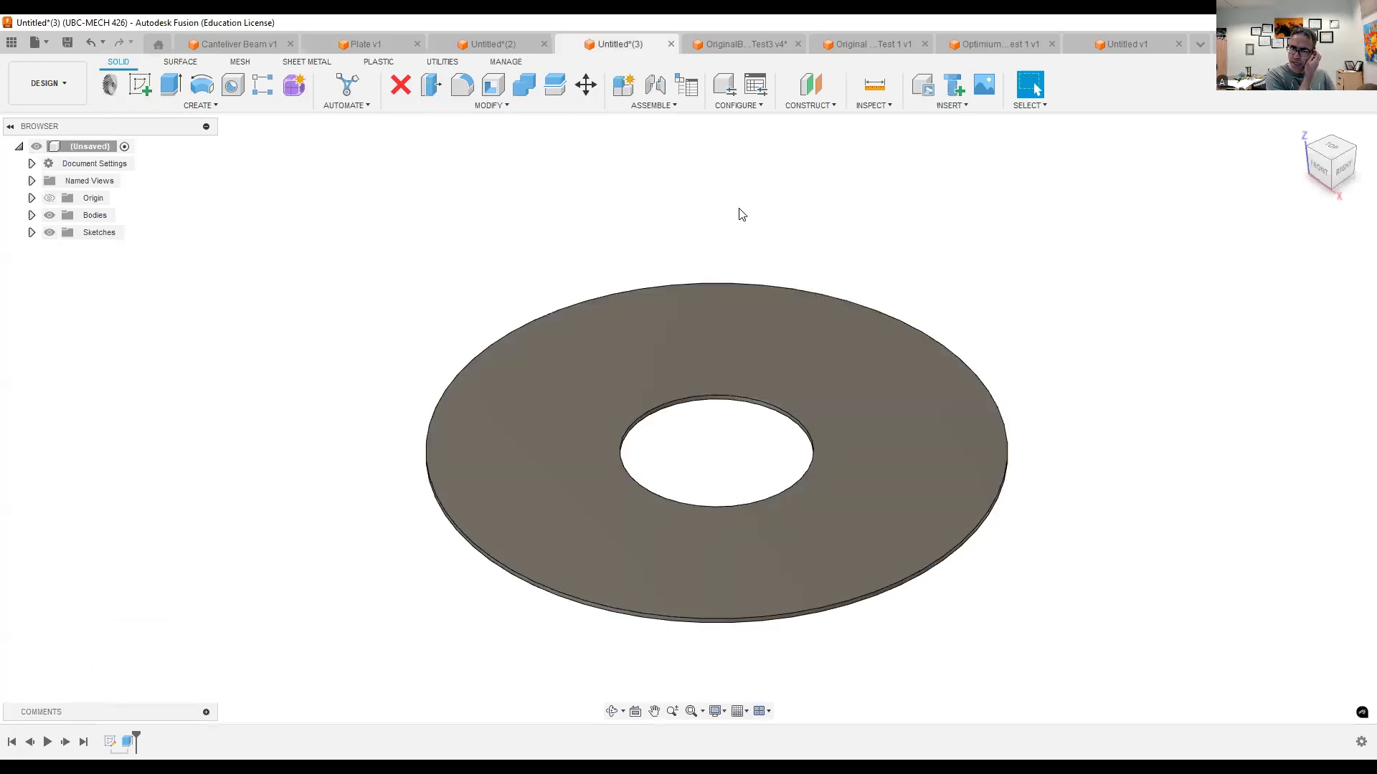
{"action": "scroll", "coordinate": [1126, 399], "scroll_direction": "up", "scroll_amount": 1}
{"action": "scroll", "coordinate": [1178, 428], "scroll_direction": "down", "scroll_amount": 2}
{"action": "middle_click_drag", "start_coordinate": [1178, 428], "coordinate": [928, 409]}
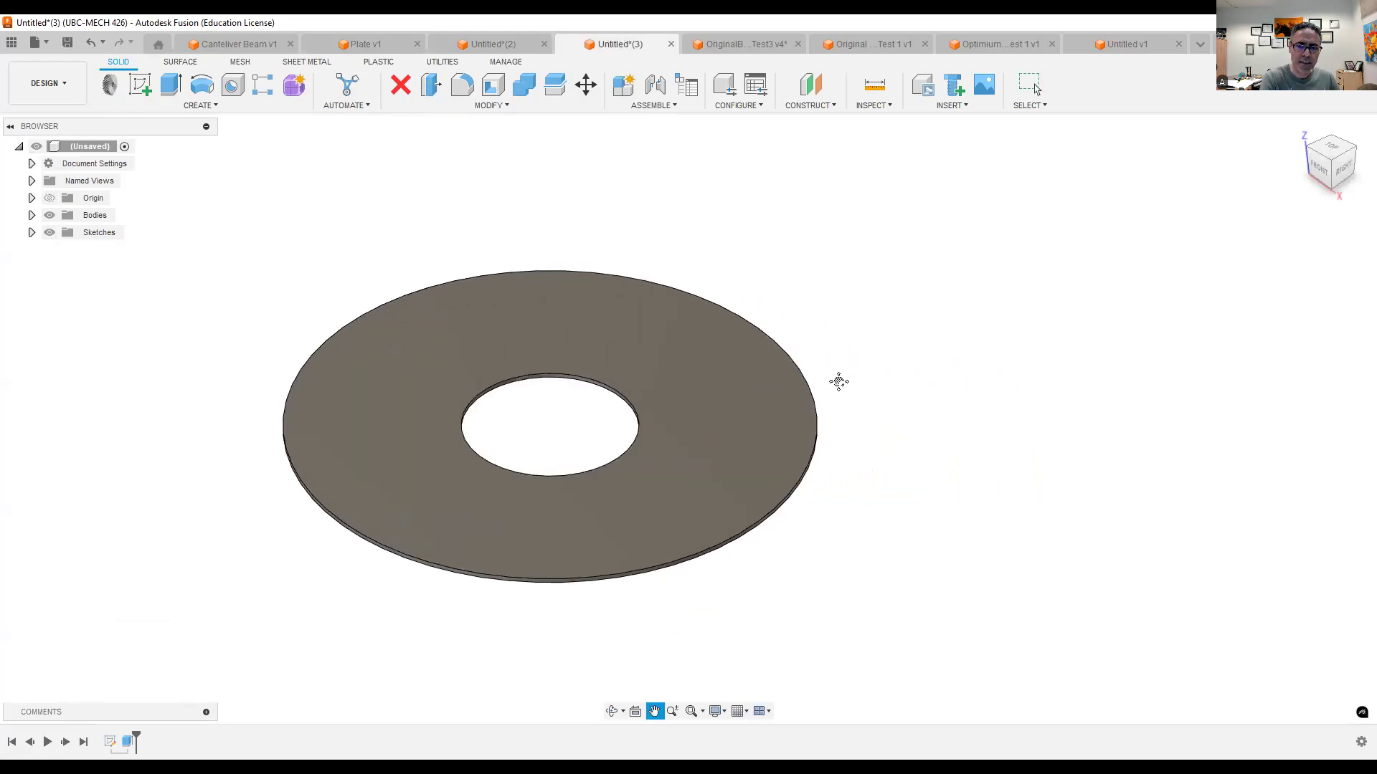
{"action": "middle_click_drag", "start_coordinate": [839, 381], "coordinate": [925, 404]}
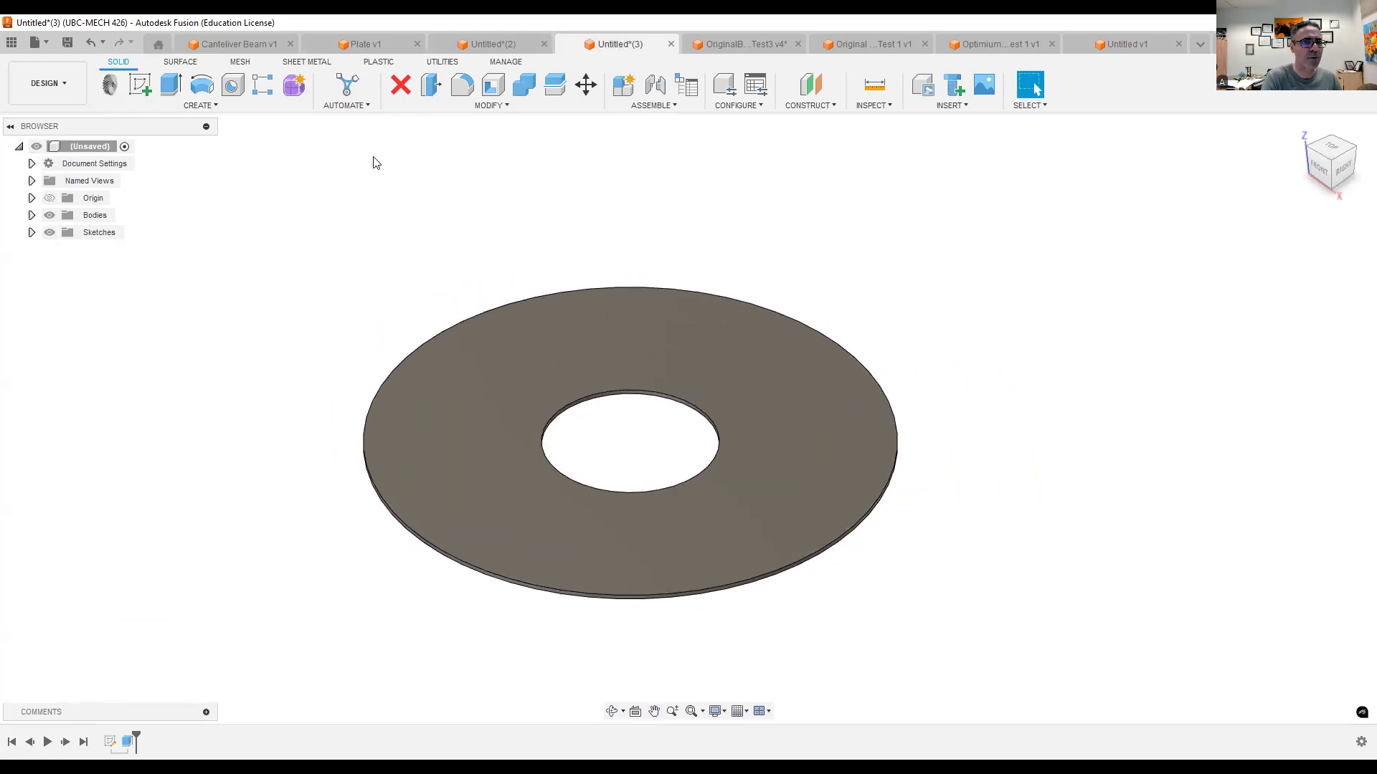
{"action": "left_click", "coordinate": [48, 84]}
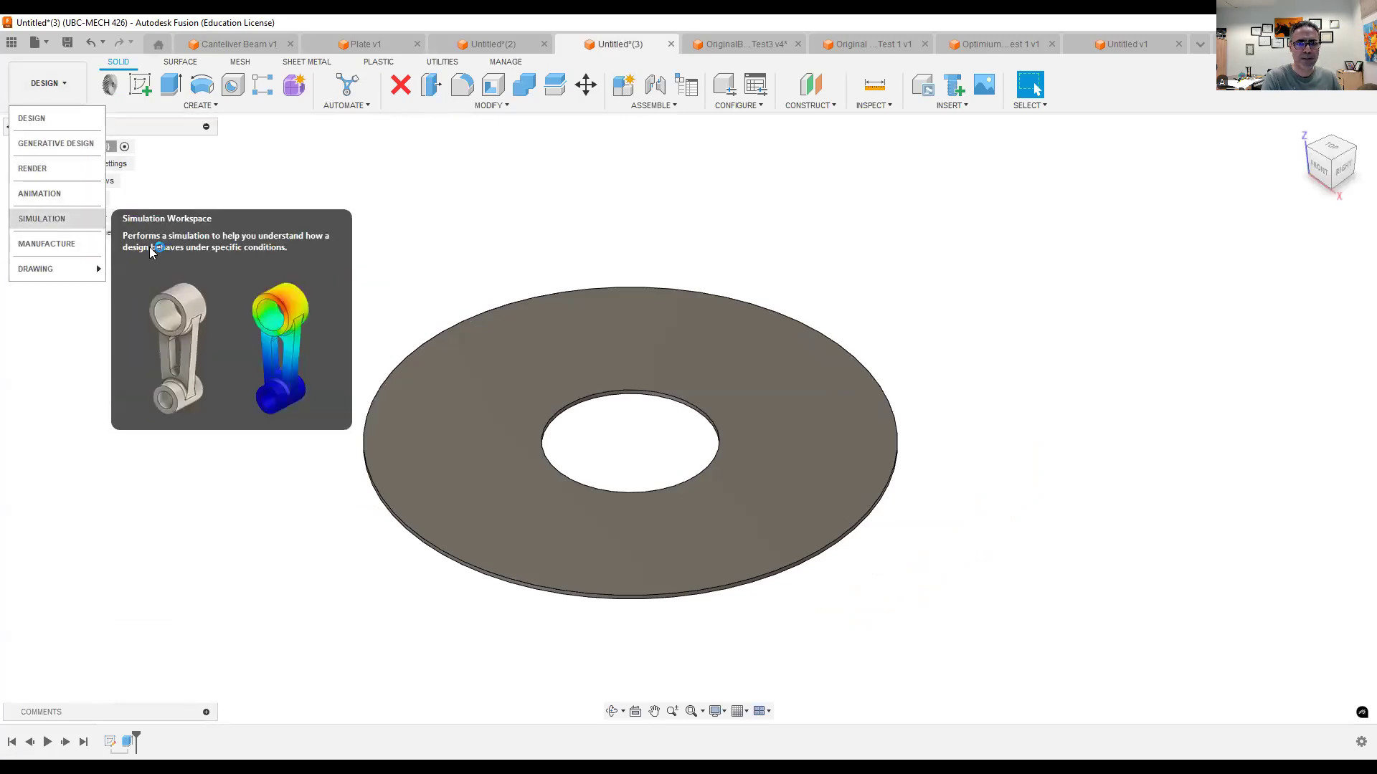
{"action": "left_click", "coordinate": [484, 304]}
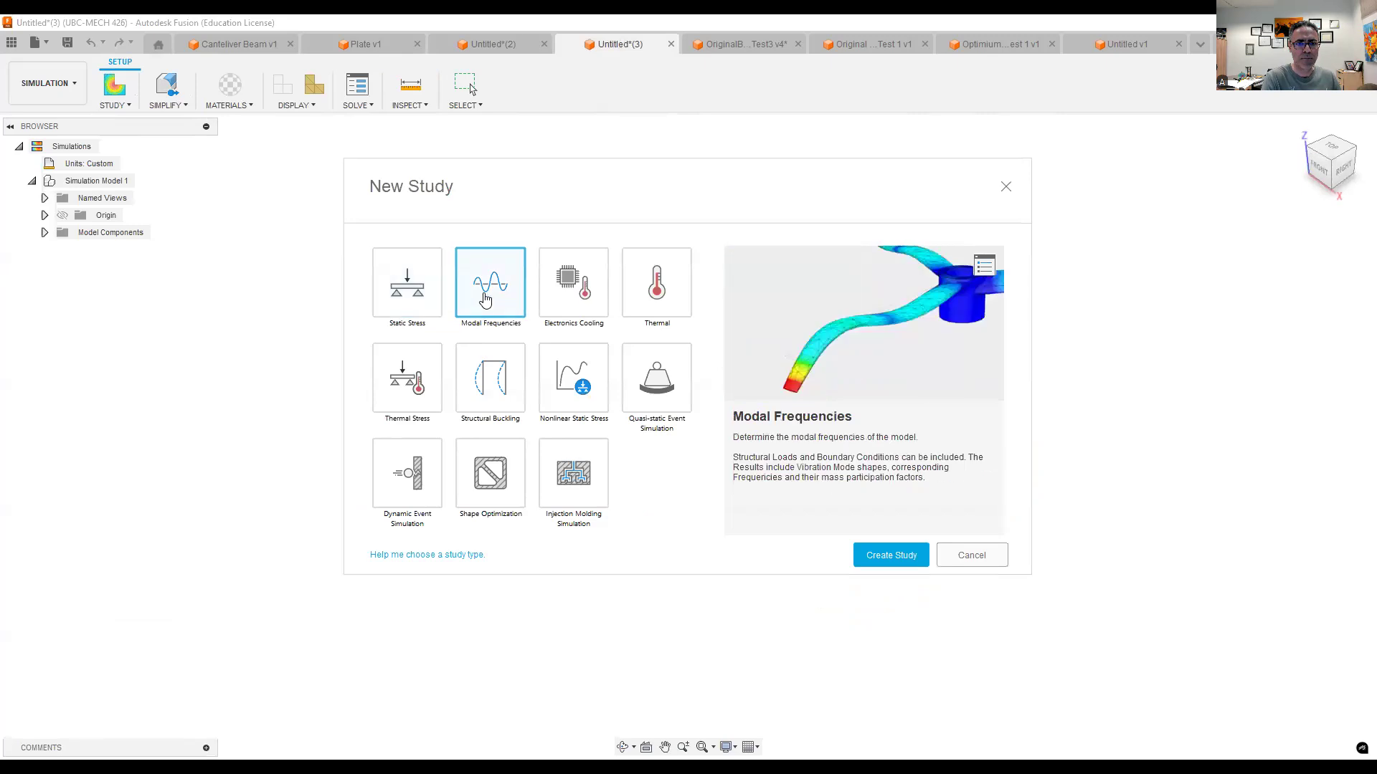
{"action": "left_click", "coordinate": [900, 564]}
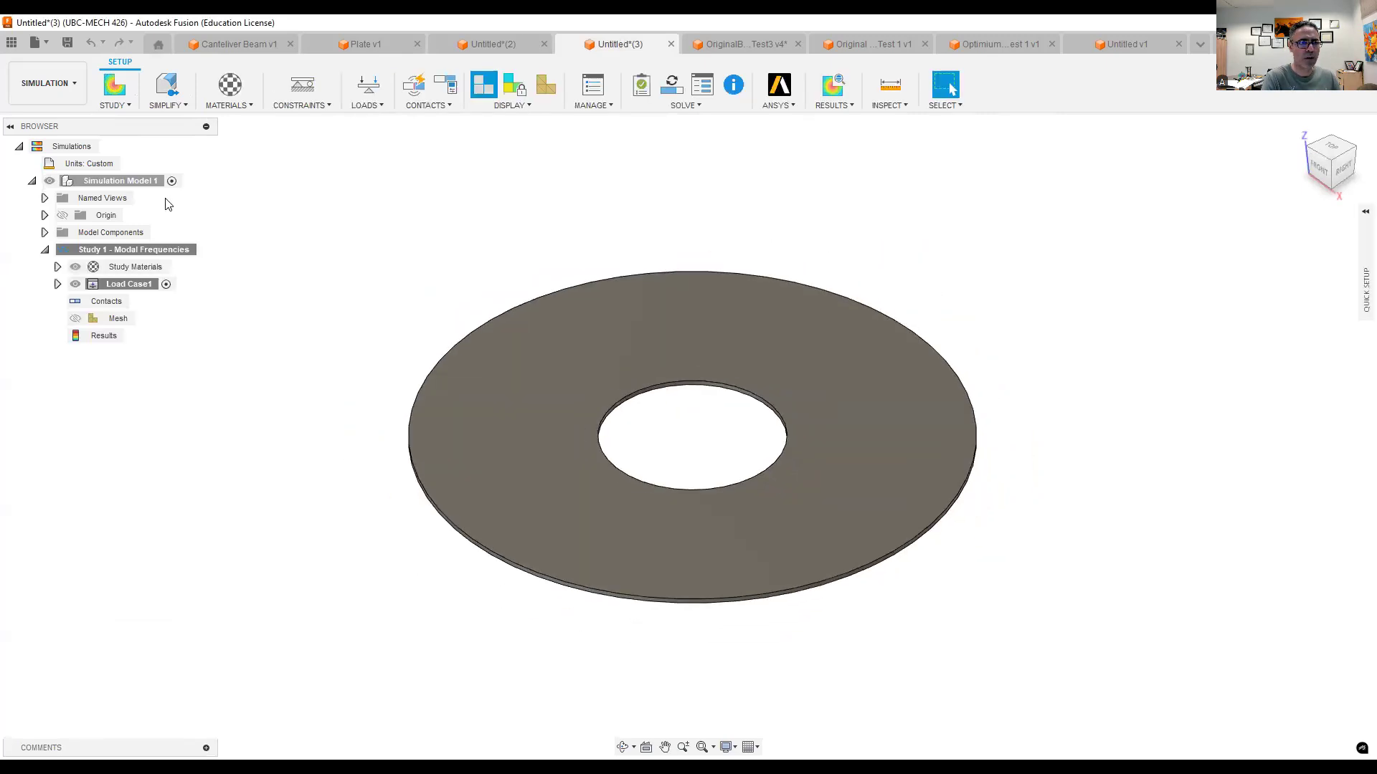
- Apply a Fixed structural constraint in all three axes to the inner cylindrical face of the disk's central hole
{"action": "left_click", "coordinate": [301, 105]}
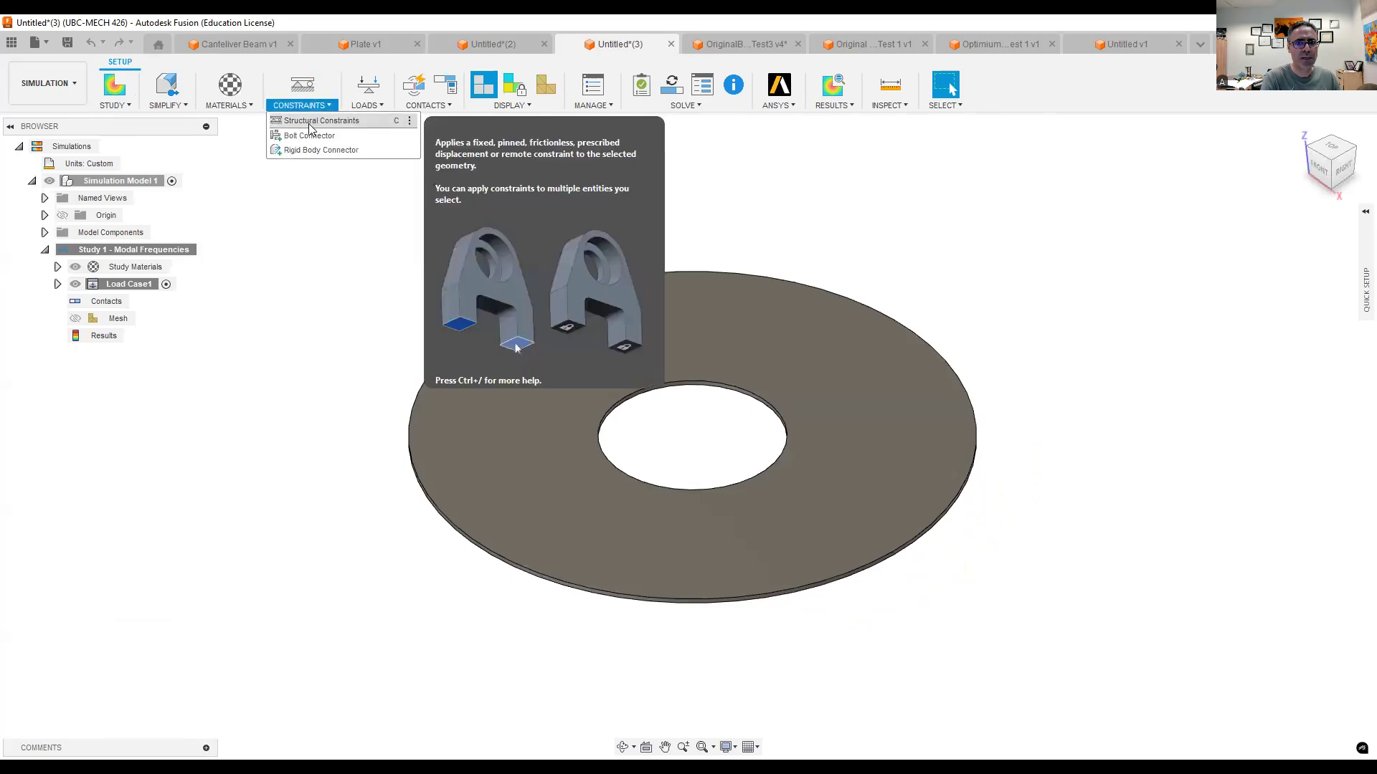
{"action": "left_click", "coordinate": [310, 122]}
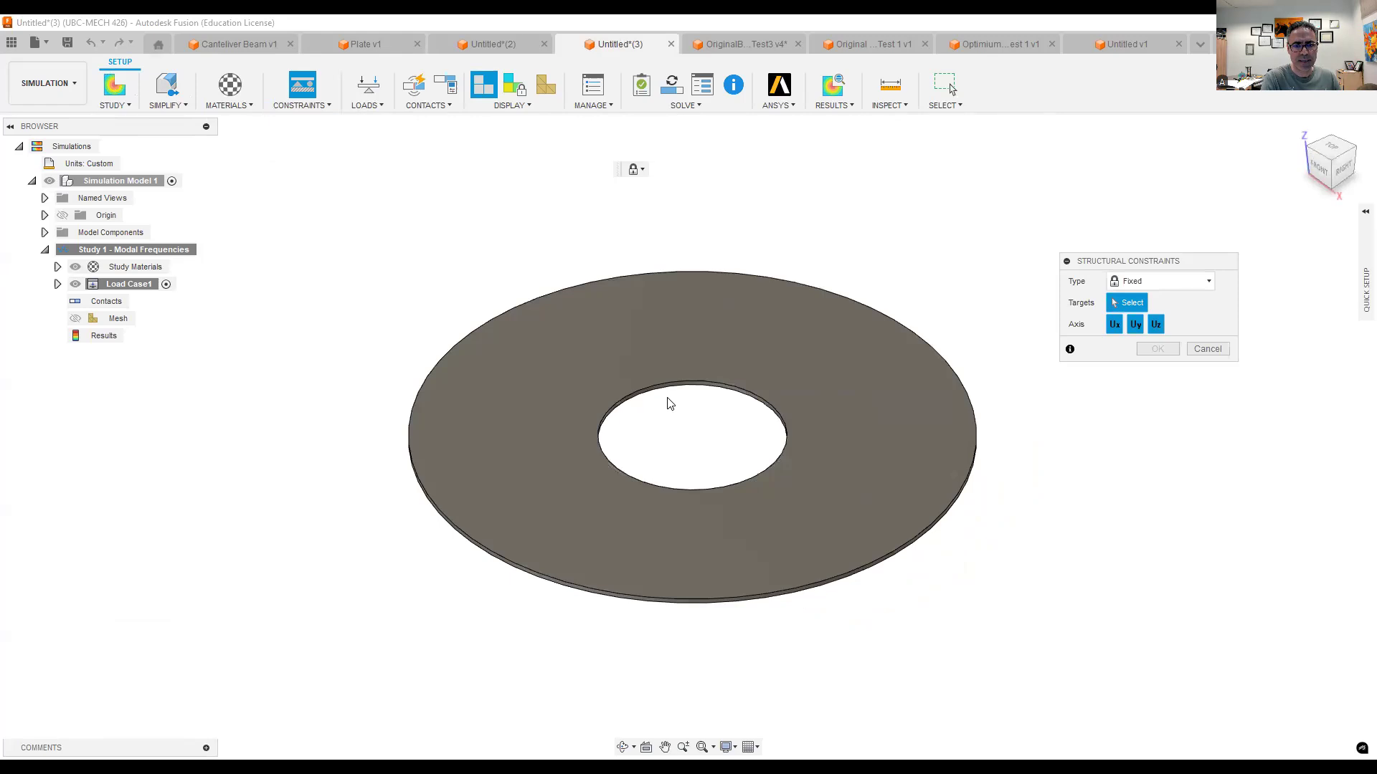
{"action": "scroll", "coordinate": [695, 451], "scroll_direction": "up", "scroll_amount": 3}
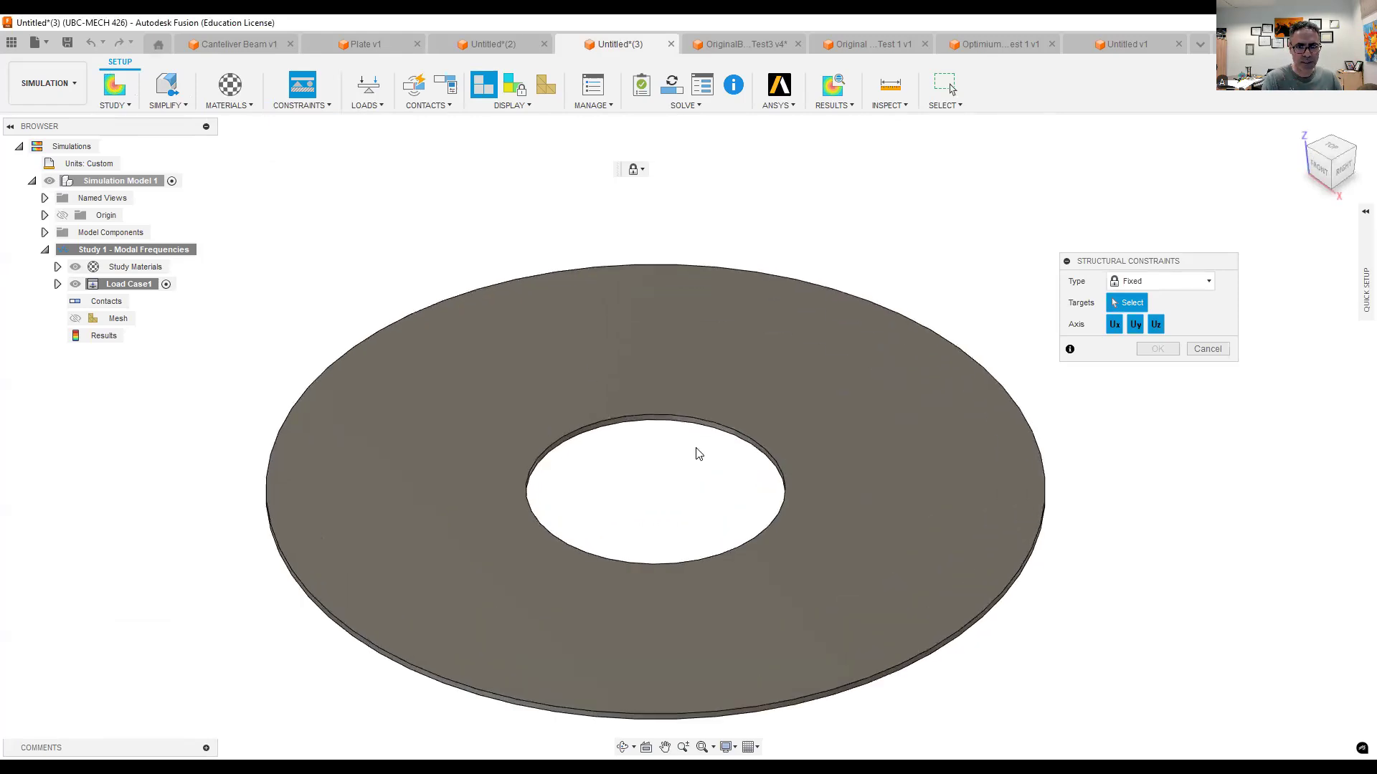
{"action": "scroll", "coordinate": [681, 402], "scroll_direction": "up", "scroll_amount": 3}
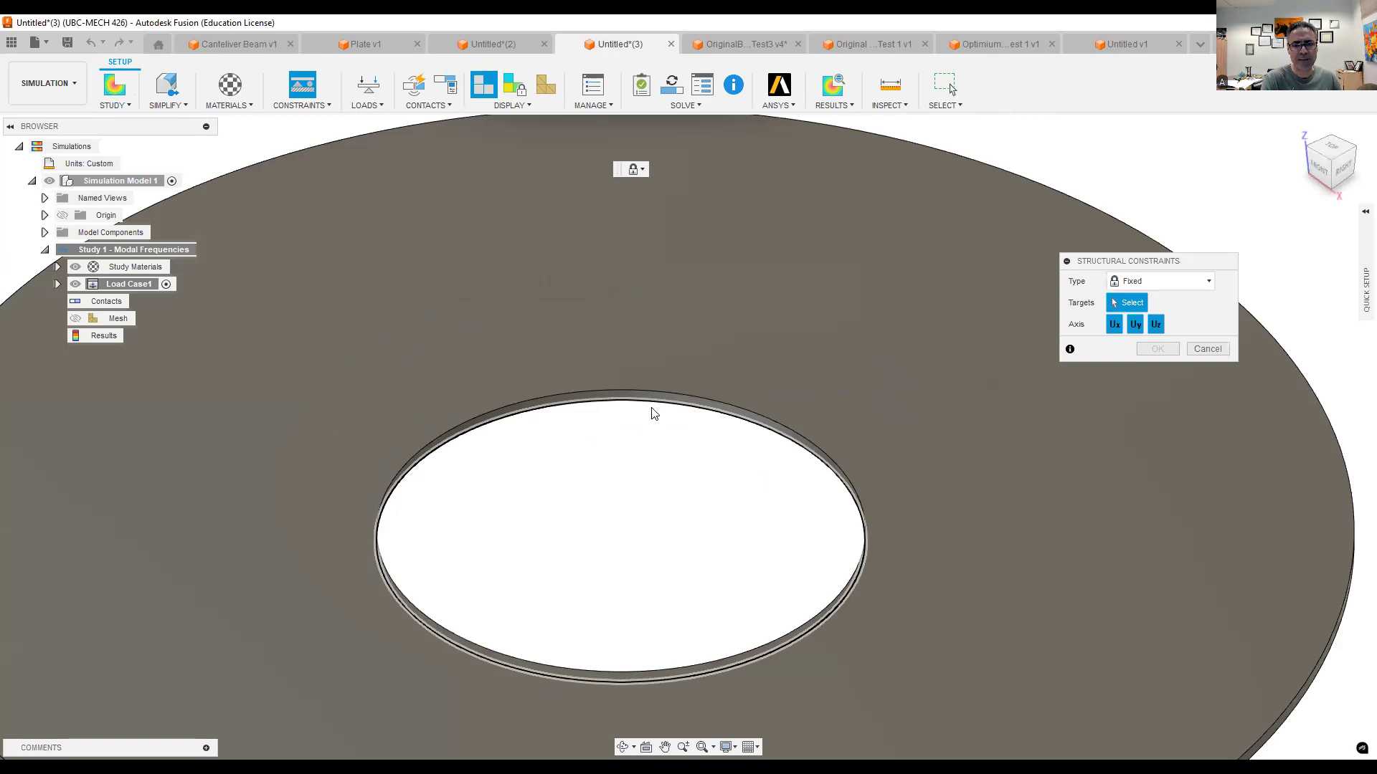
{"action": "left_click", "coordinate": [653, 414]}
{"action": "scroll", "coordinate": [671, 448], "scroll_direction": "down", "scroll_amount": 3}
{"action": "scroll", "coordinate": [684, 477], "scroll_direction": "down", "scroll_amount": 2}
{"action": "middle_click_drag", "start_coordinate": [690, 465], "coordinate": [701, 425]}
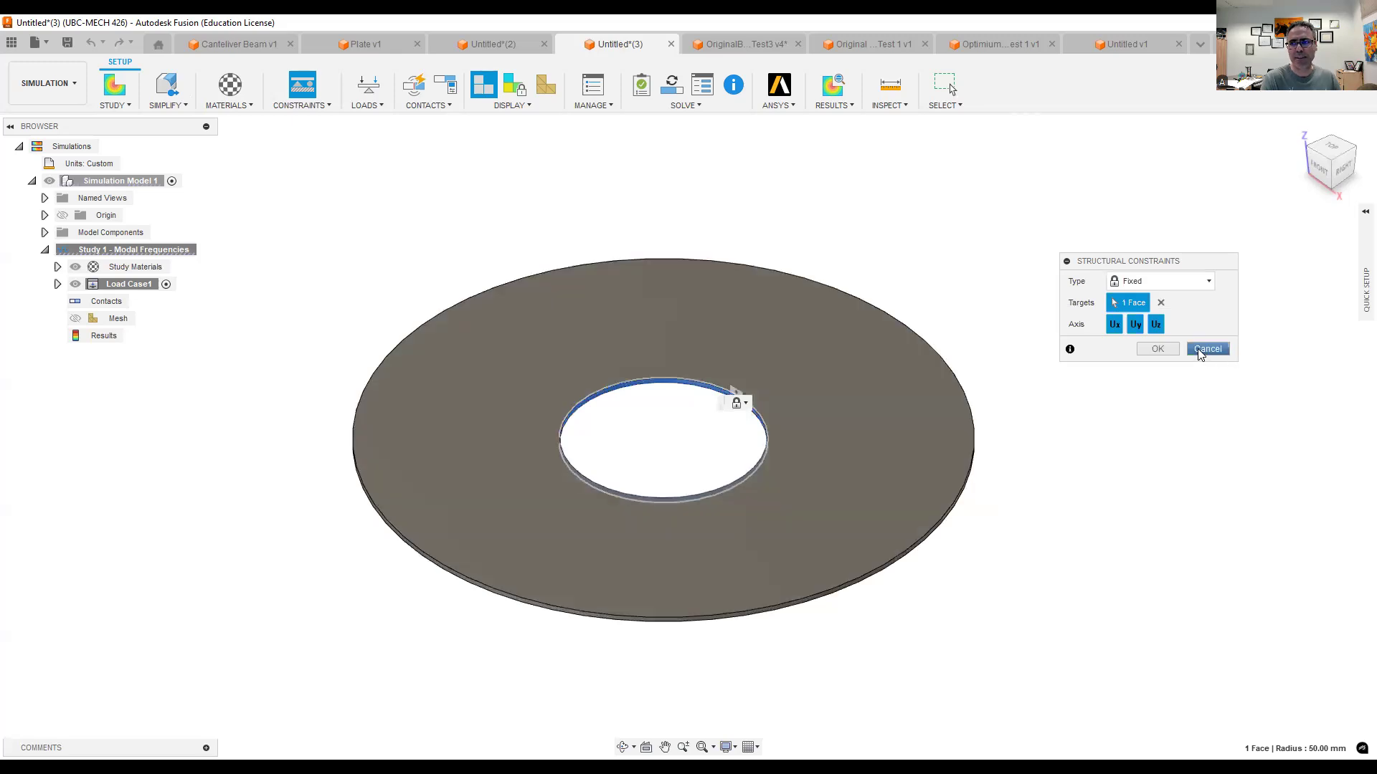
{"action": "left_click", "coordinate": [1157, 348]}
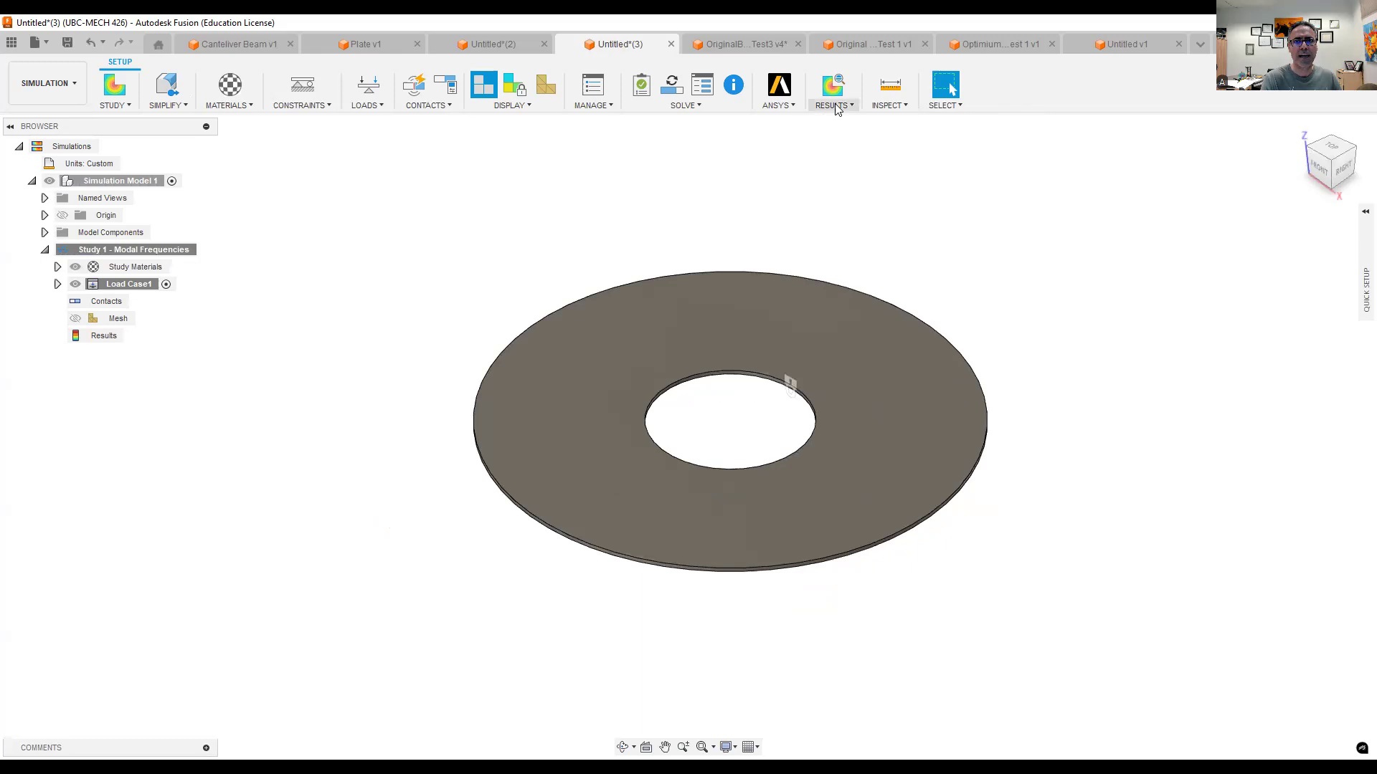
- Solve the disk's modal frequencies study, saving the design as Disk, and dismiss the job status to show the results
{"action": "left_click", "coordinate": [706, 106]}
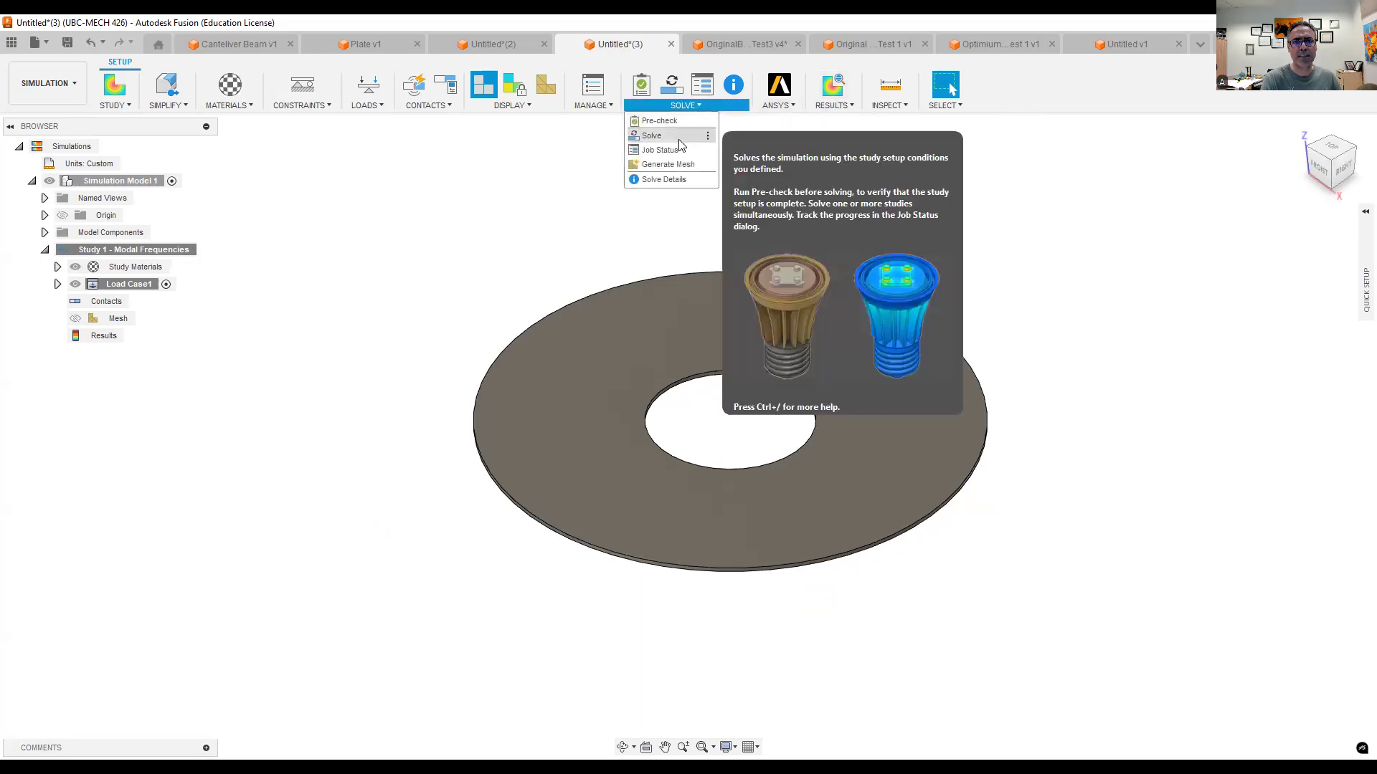
{"action": "left_click", "coordinate": [679, 138]}
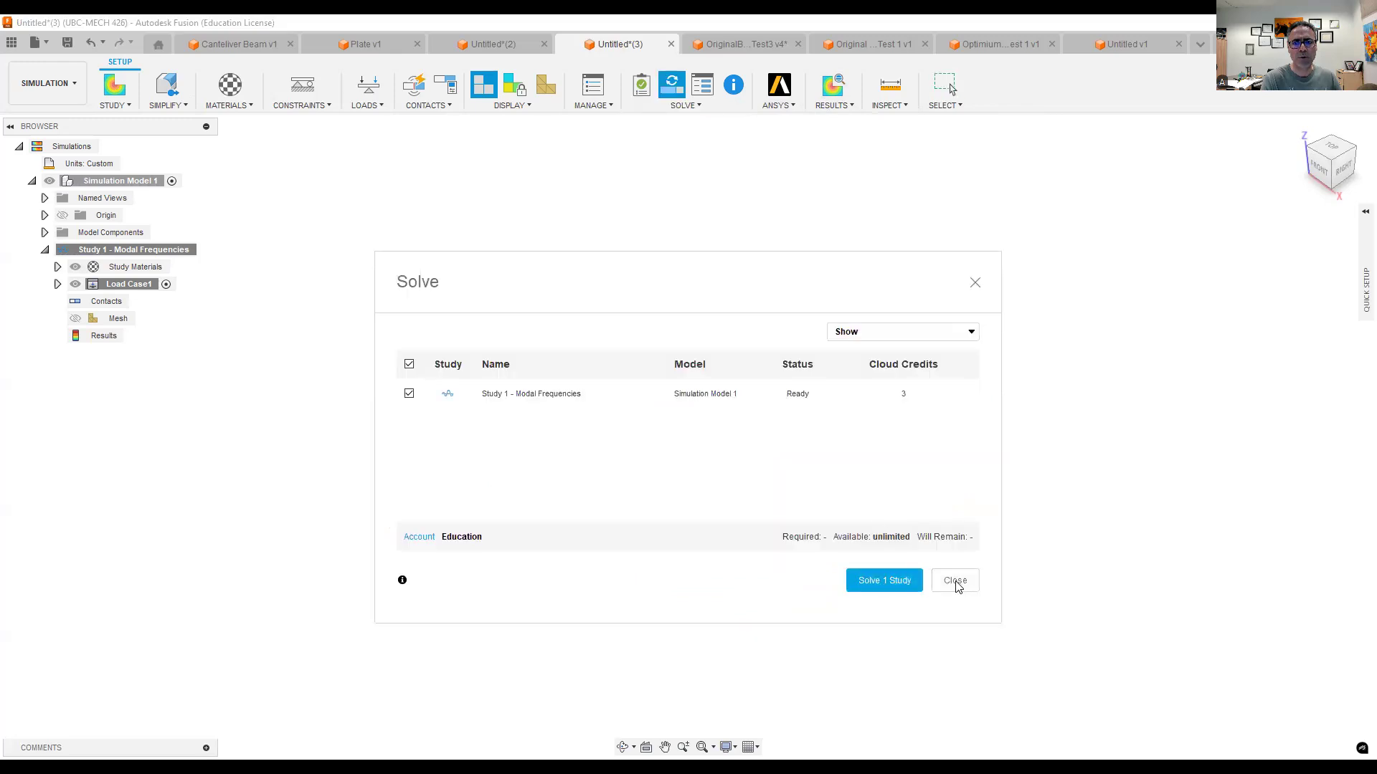
{"action": "left_click", "coordinate": [885, 582]}
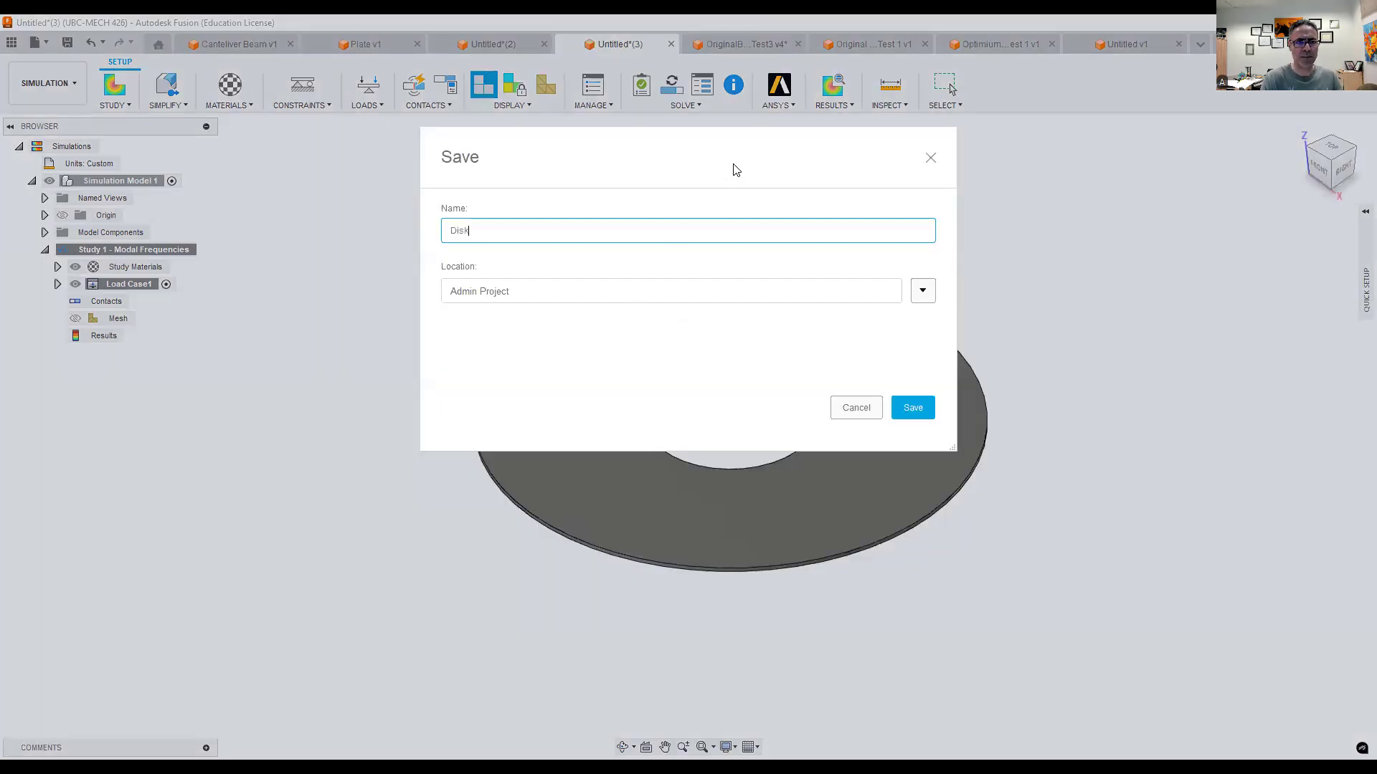
{"action": "left_click", "coordinate": [913, 407]}
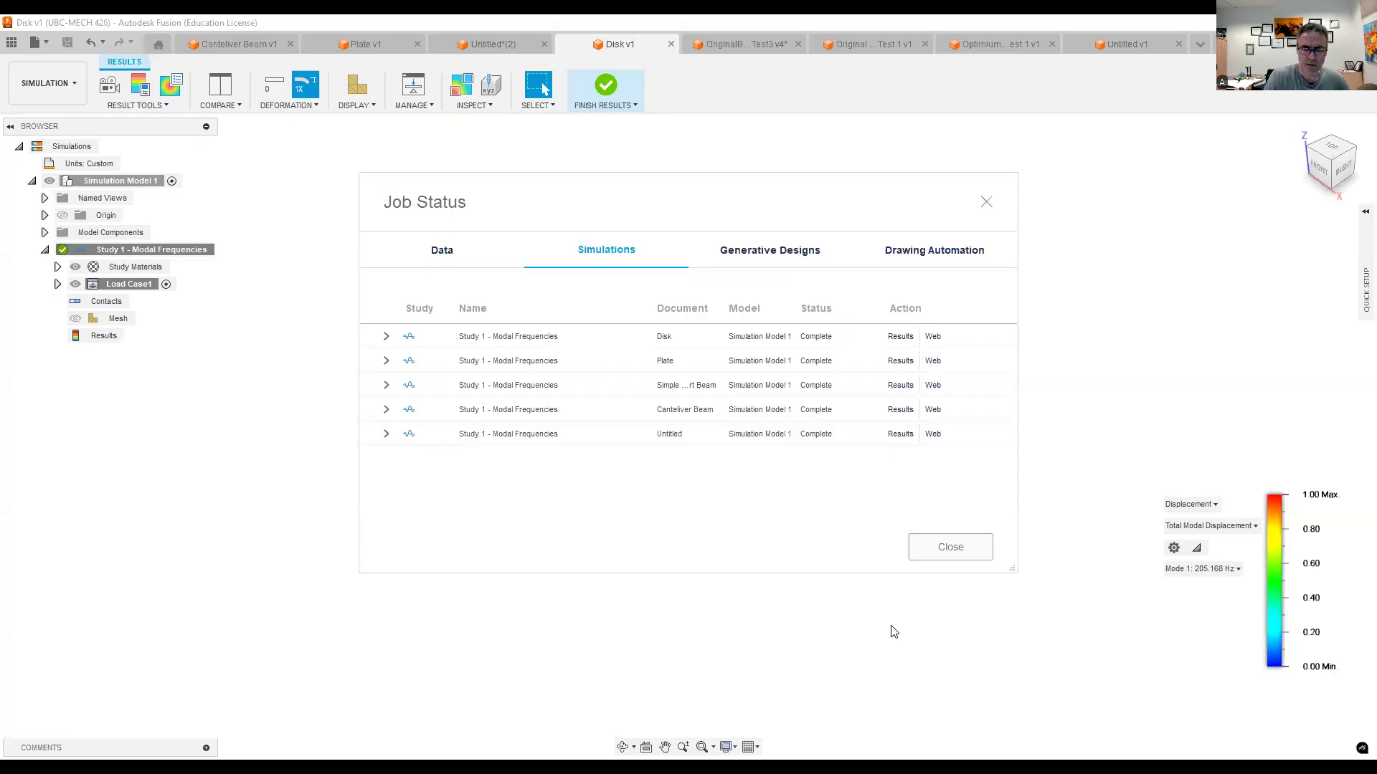
{"action": "left_click", "coordinate": [951, 549]}
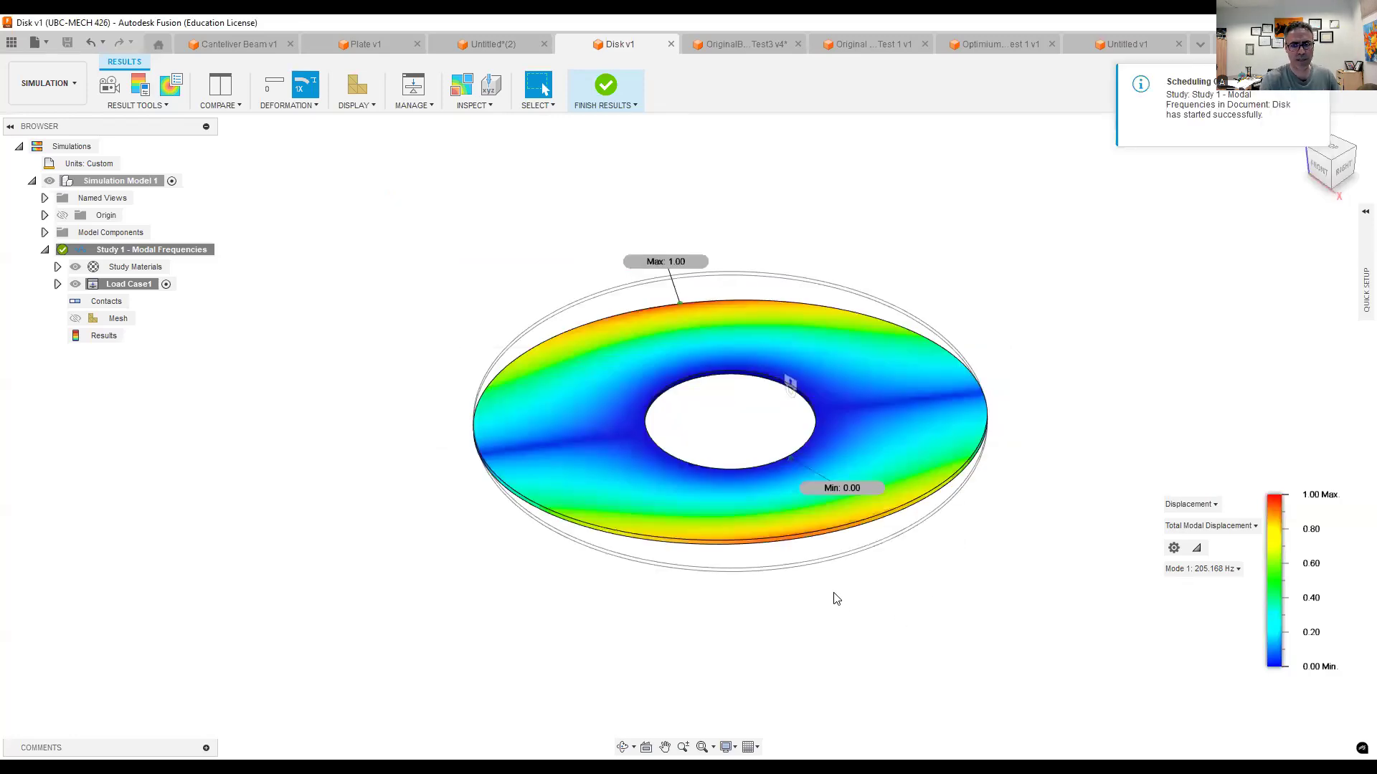
- Play the two-way animation of the disk's Mode 1 result and examine its shape from a low angle
{"action": "middle_click_drag", "start_coordinate": [834, 591], "coordinate": [795, 580], "text": "shift"}
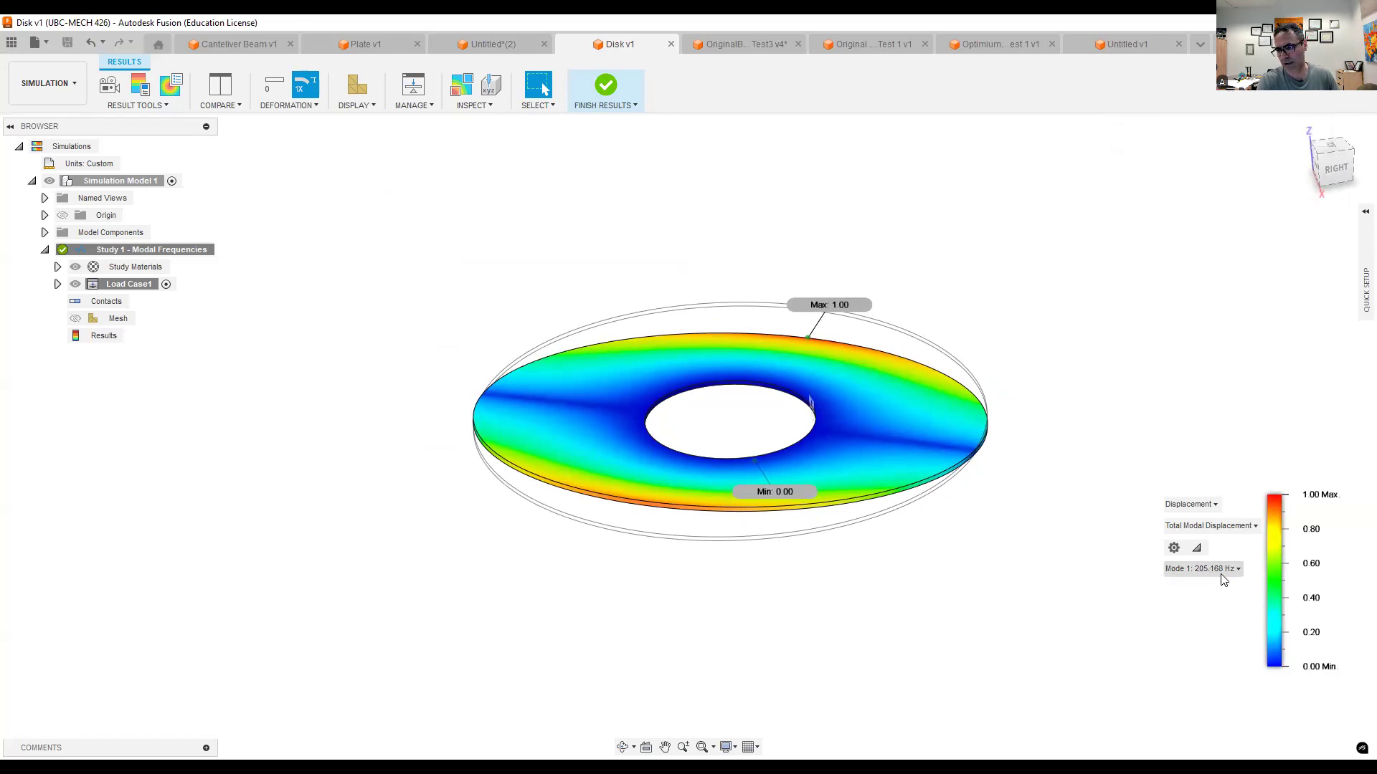
{"action": "left_click", "coordinate": [107, 87]}
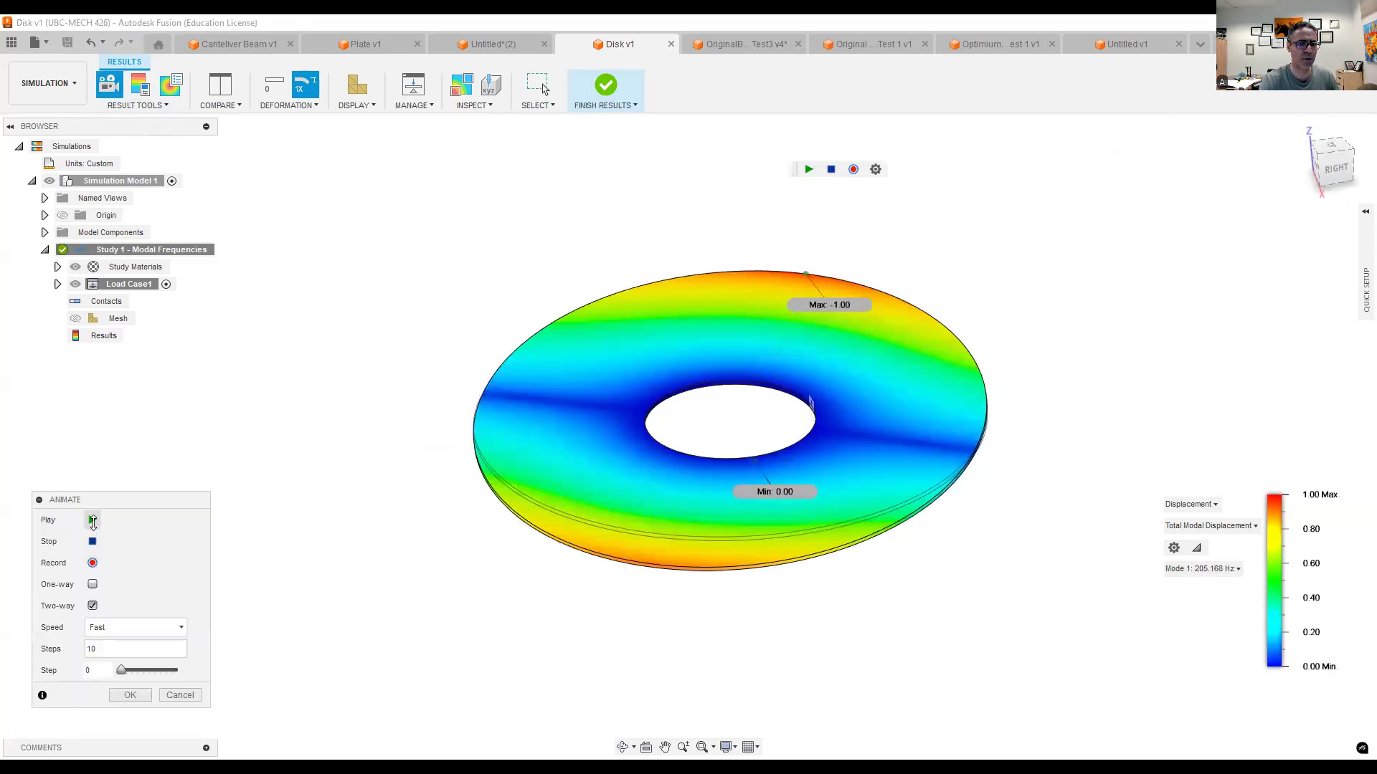
{"action": "left_click", "coordinate": [93, 521]}
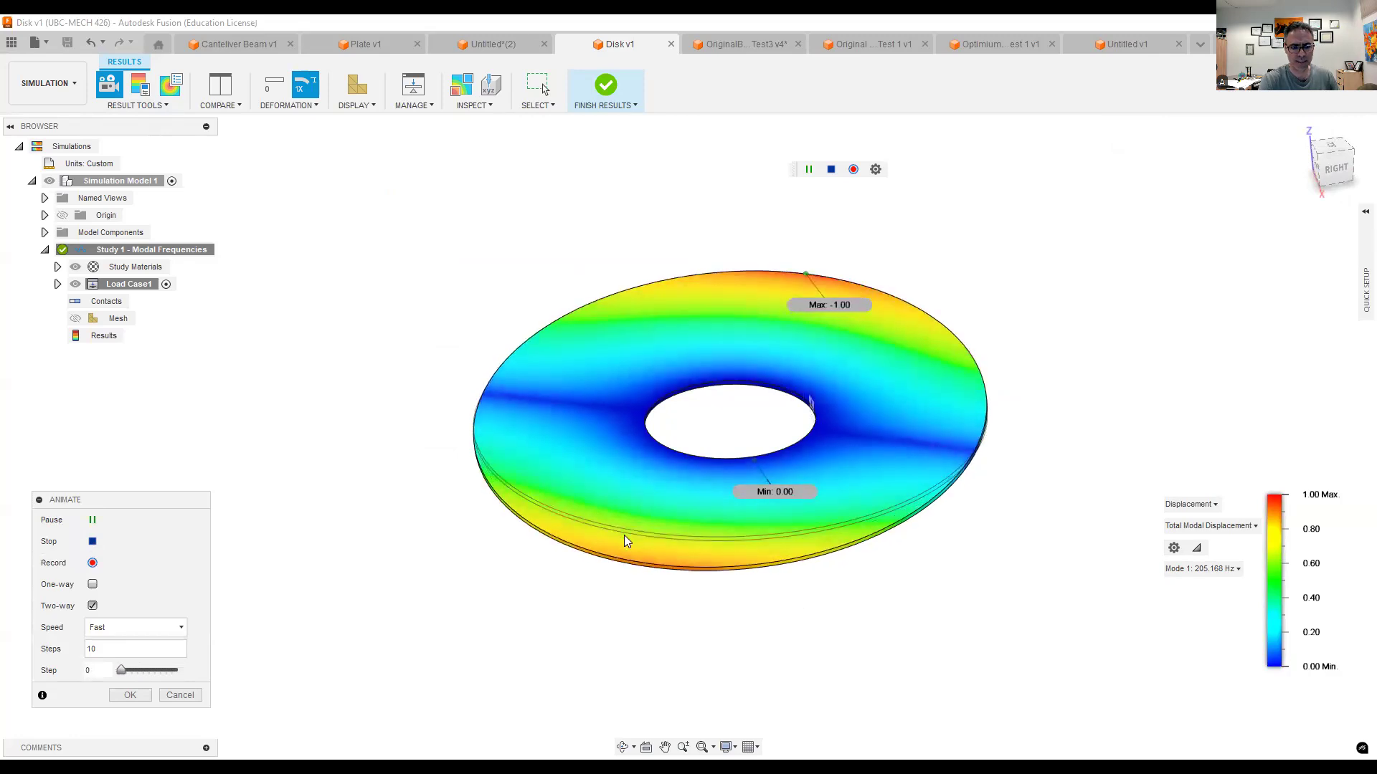
{"action": "middle_click_drag", "start_coordinate": [630, 544], "coordinate": [597, 542], "text": "shift"}
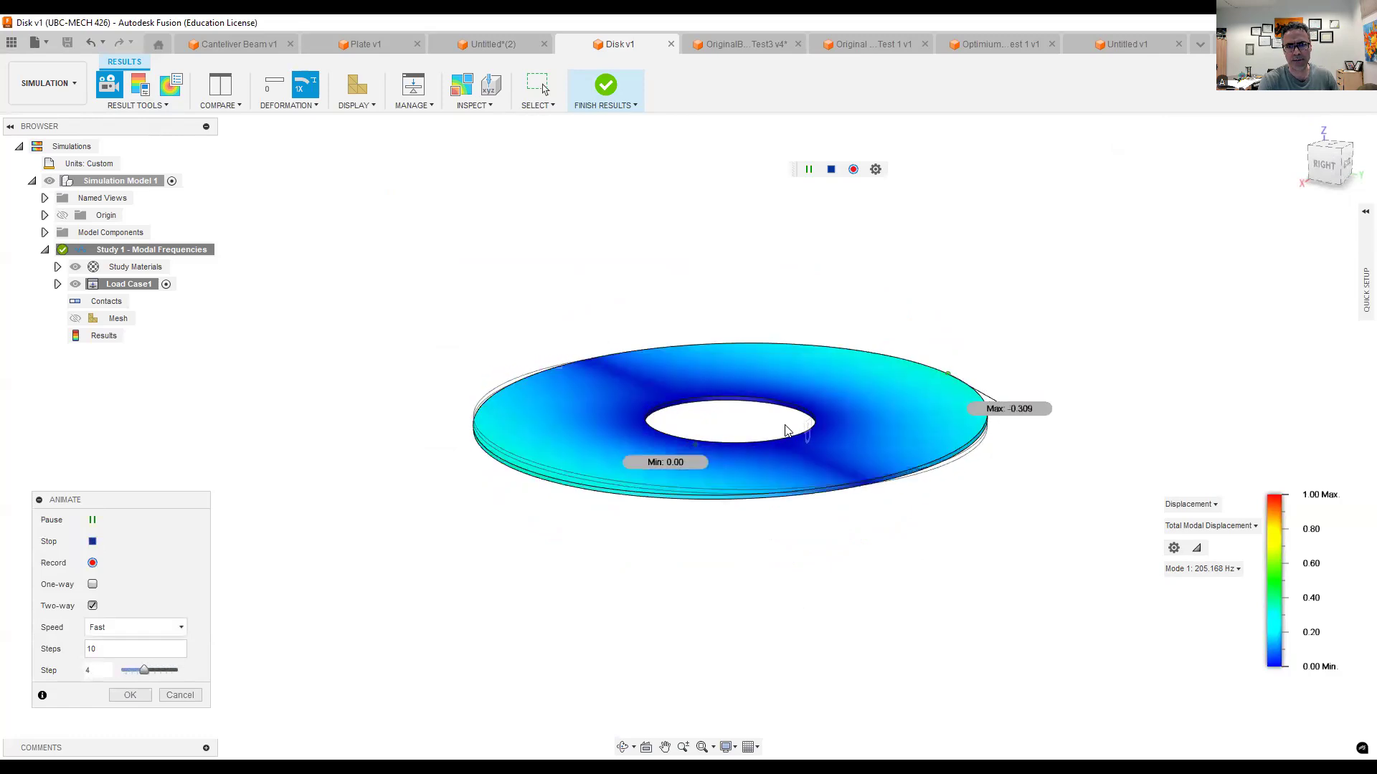
- Switch the animated disk result to Mode 2 and Mode 3, examining Mode 3 from the right side and the home view
{"action": "left_click", "coordinate": [1198, 568]}
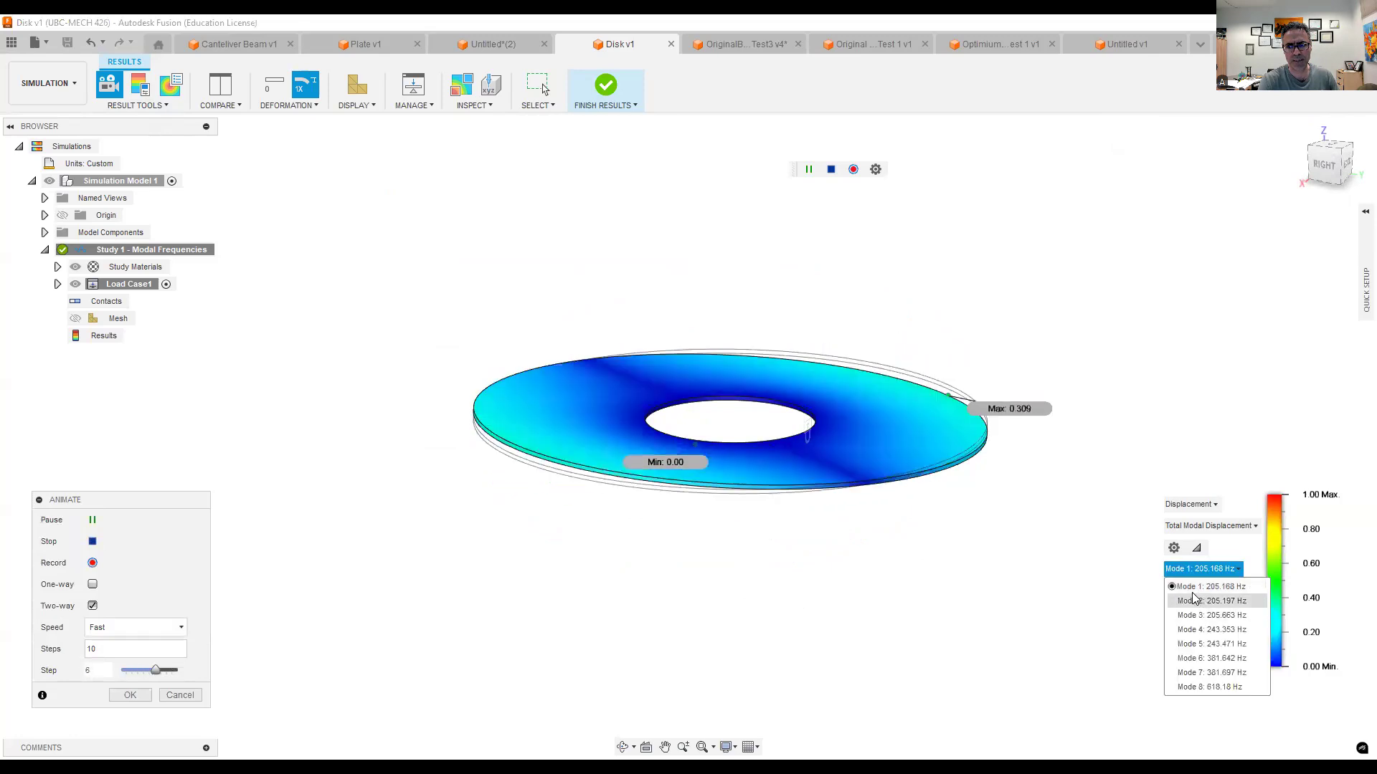
{"action": "left_click", "coordinate": [1198, 603]}
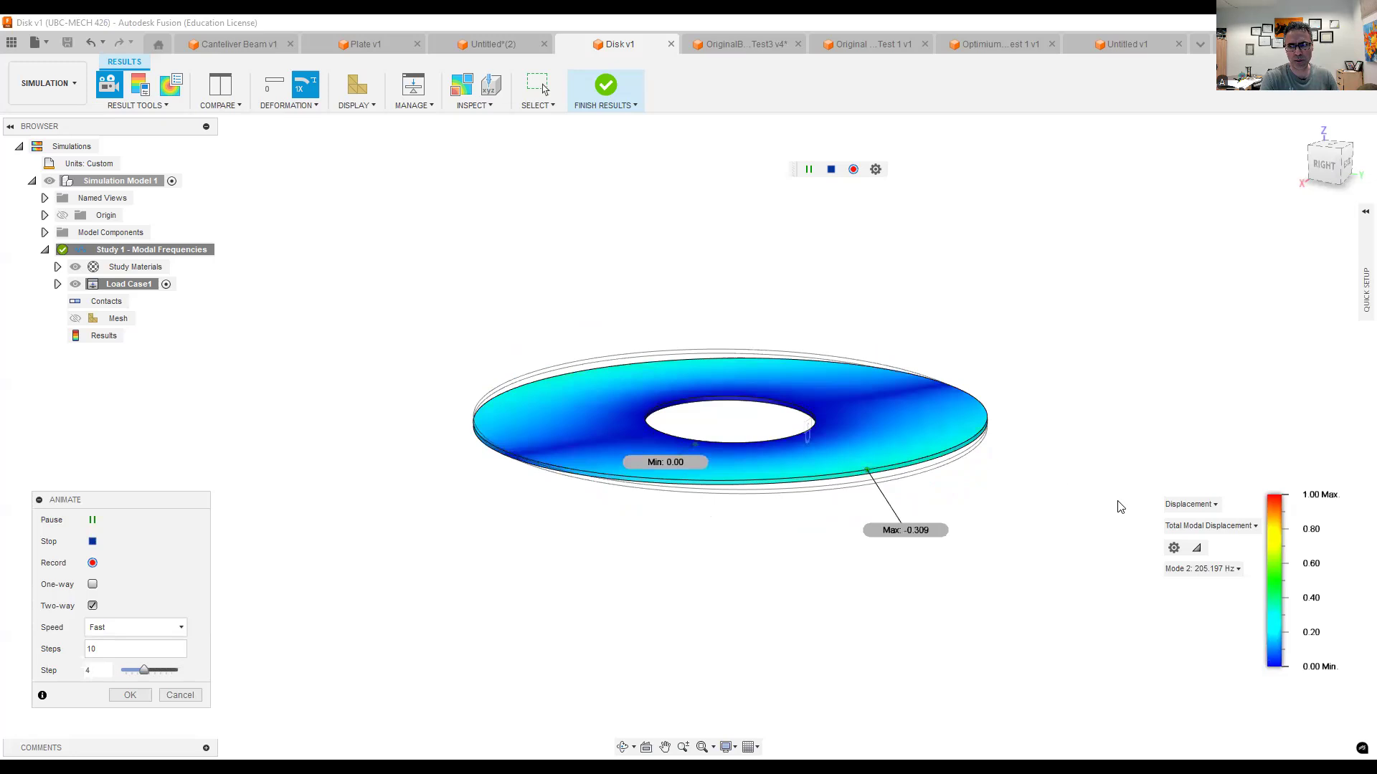
{"action": "left_click", "coordinate": [1190, 569]}
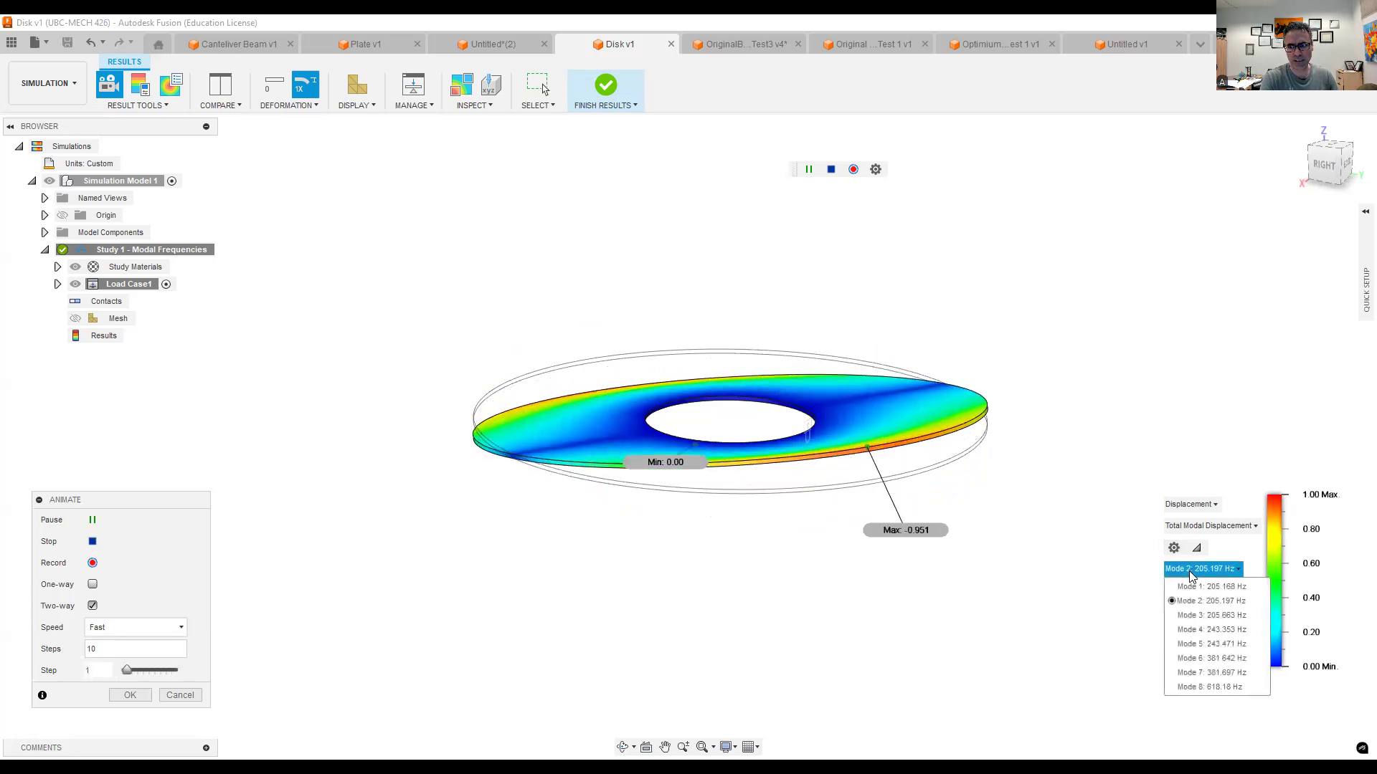
{"action": "left_click", "coordinate": [1193, 615]}
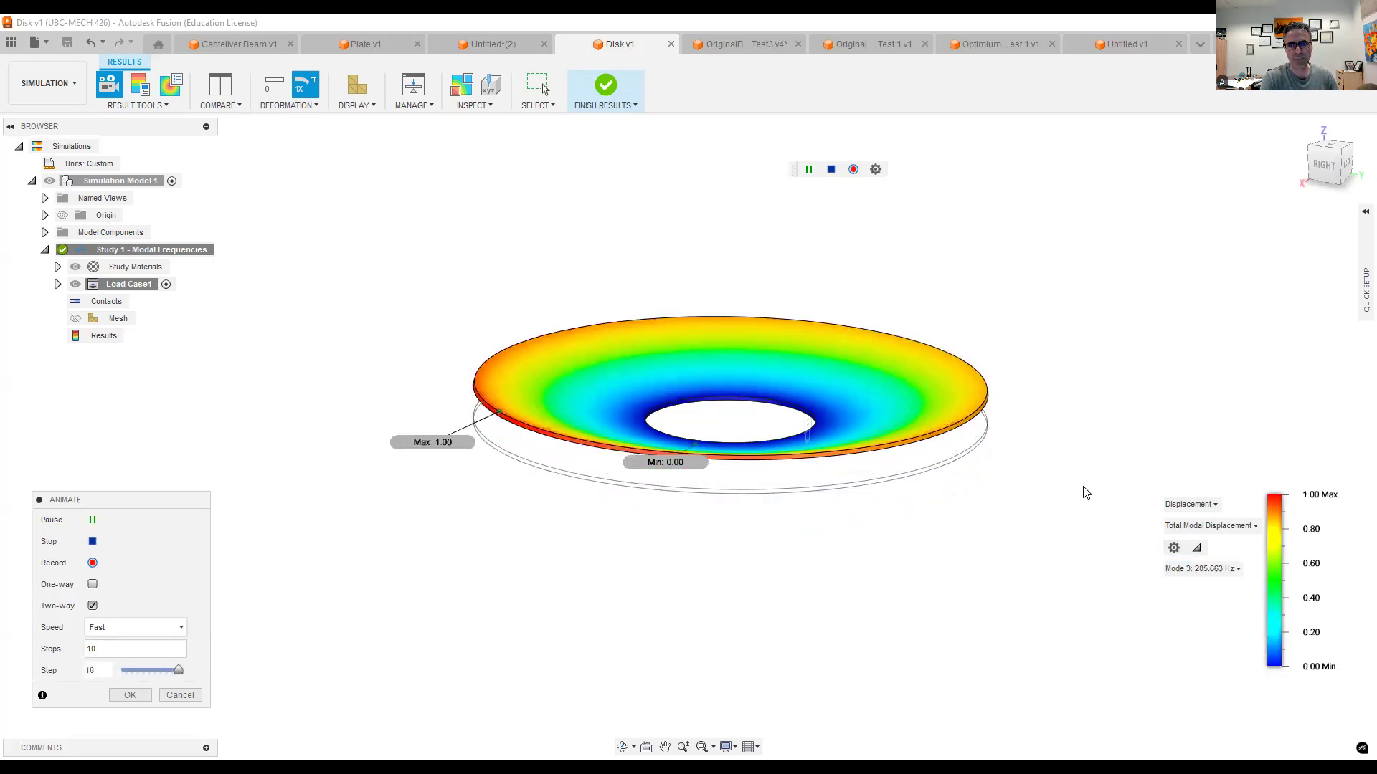
{"action": "left_click", "coordinate": [1321, 172]}
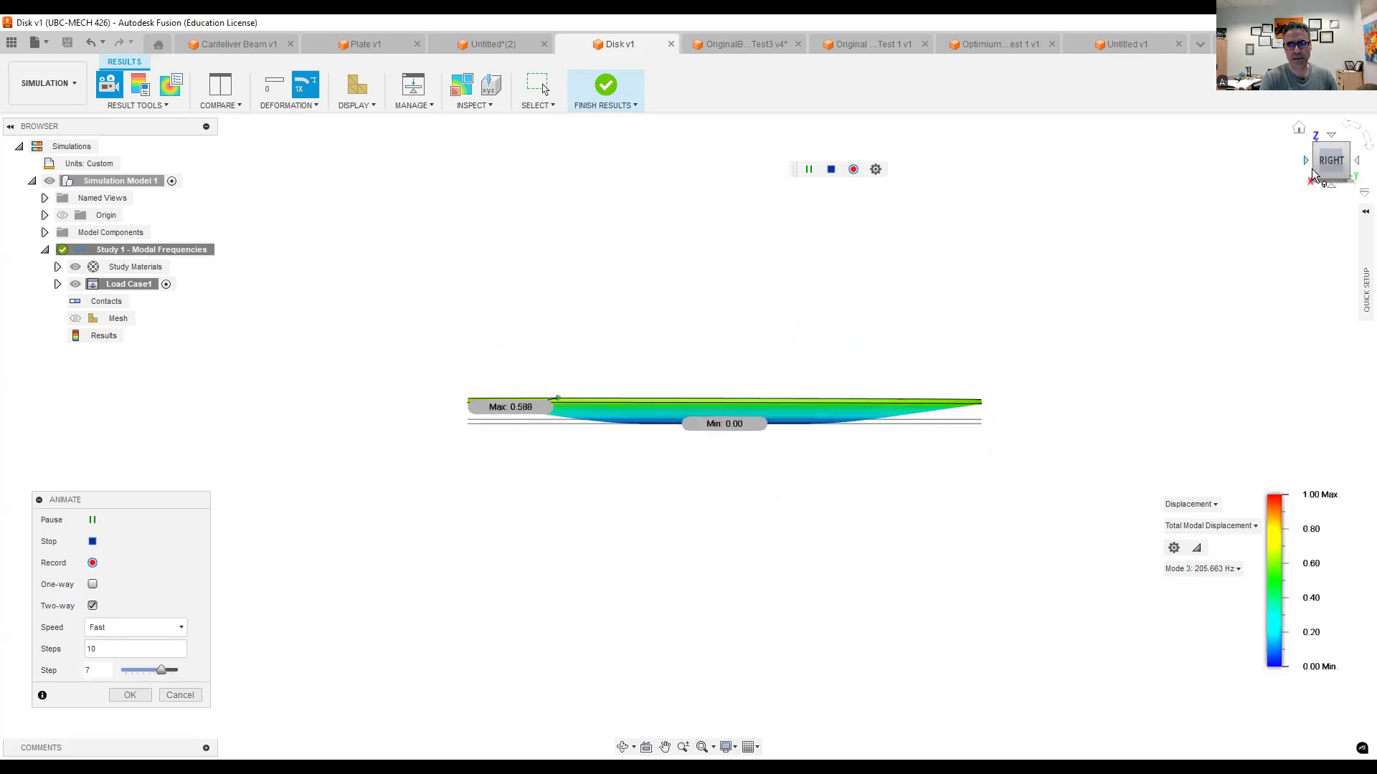
{"action": "left_click", "coordinate": [1298, 128]}
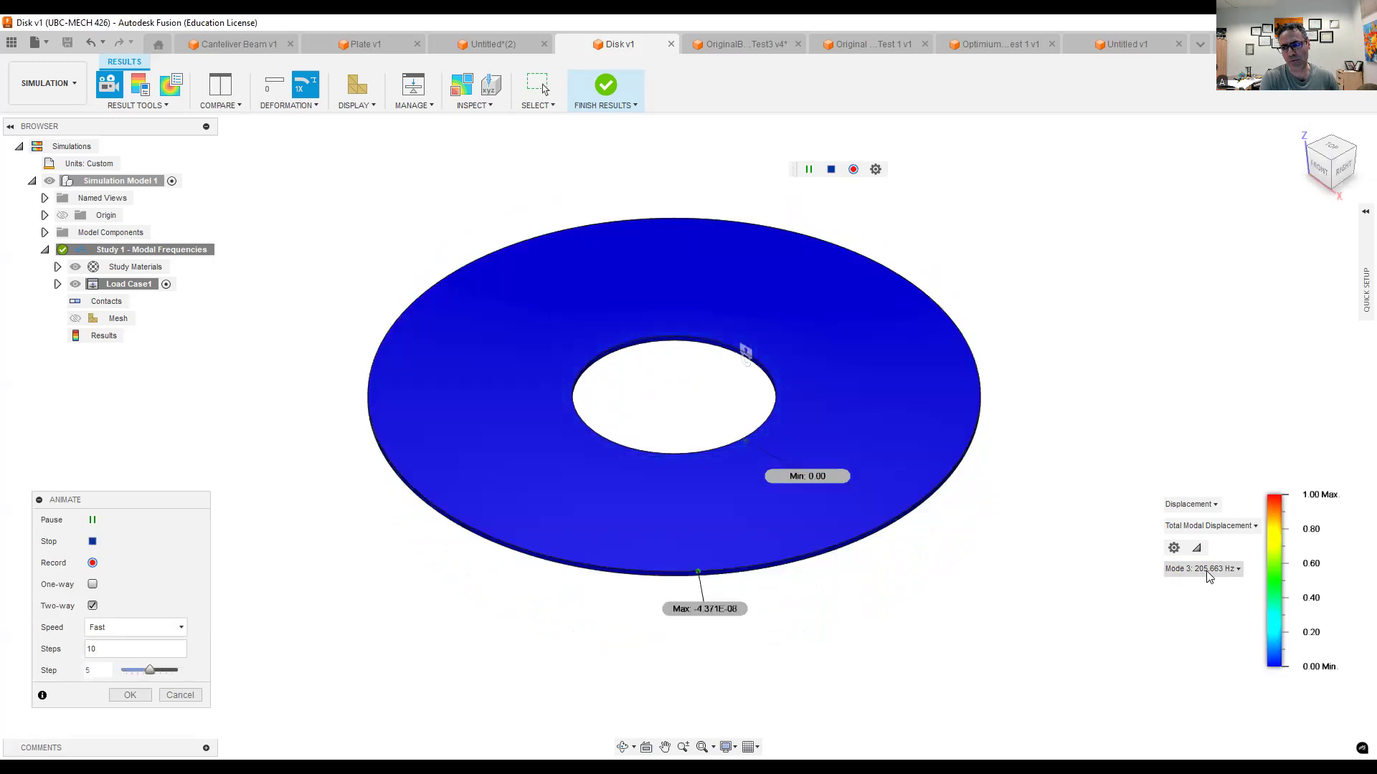
- Compare the disk's first three animated mode shapes by showing Mode 1, Mode 2 and Mode 3 again in turn
{"action": "left_click", "coordinate": [1209, 571]}
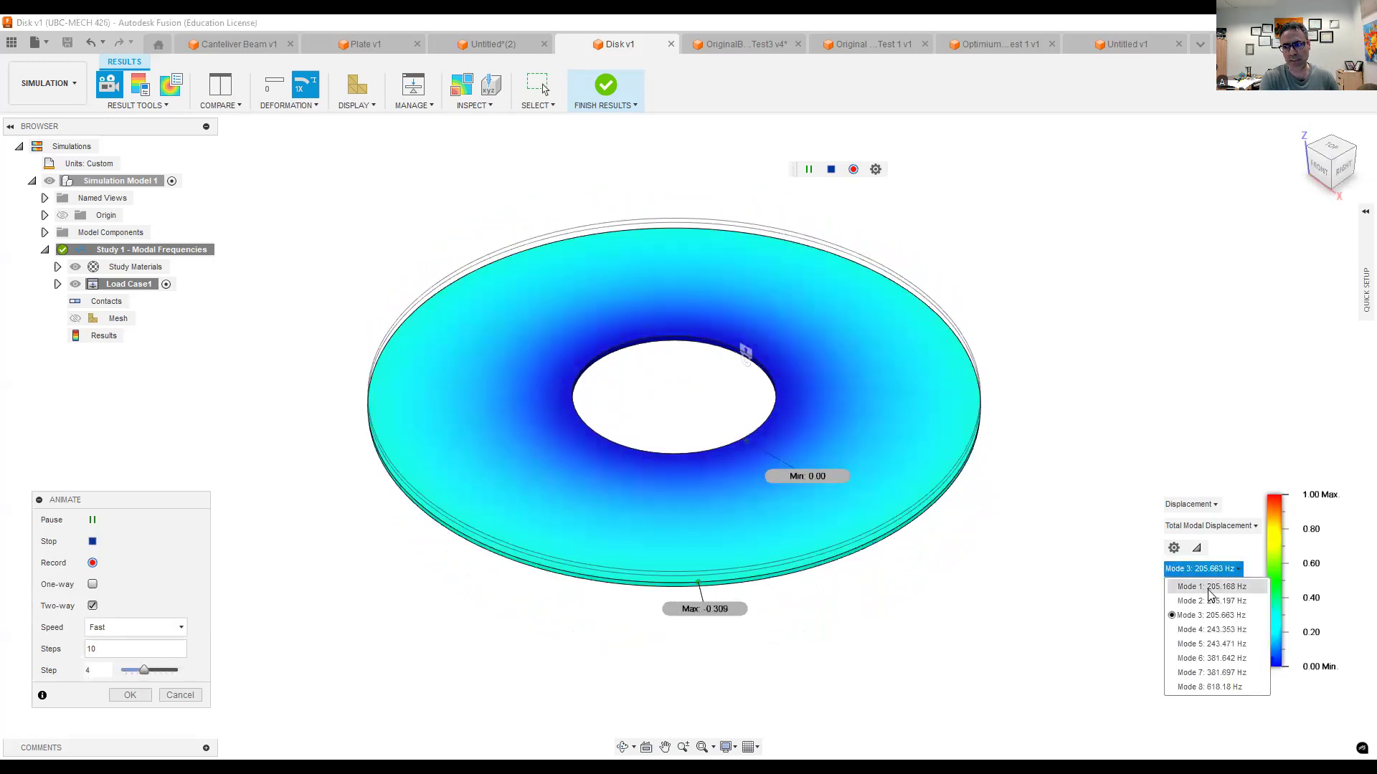
{"action": "left_click", "coordinate": [1210, 588]}
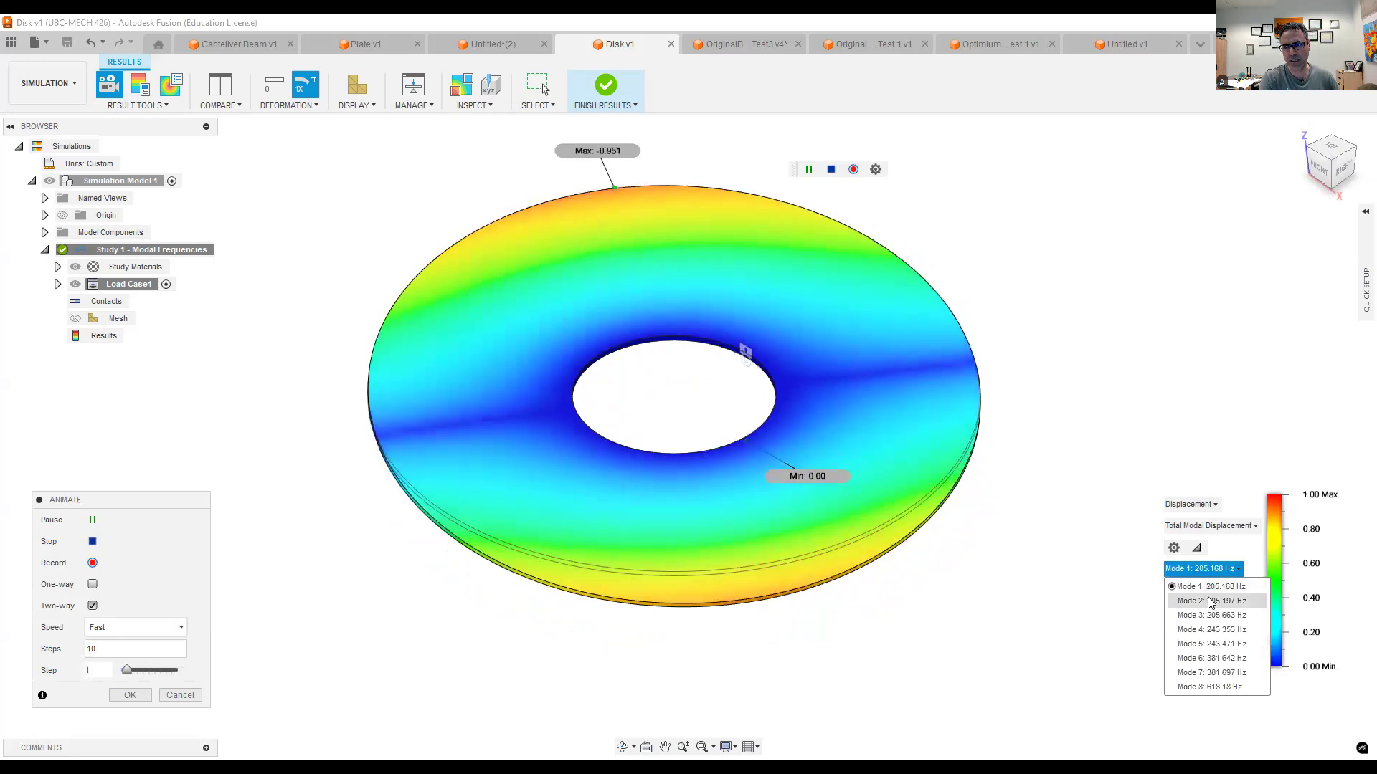
{"action": "left_click", "coordinate": [1210, 602]}
{"action": "left_click", "coordinate": [1211, 572]}
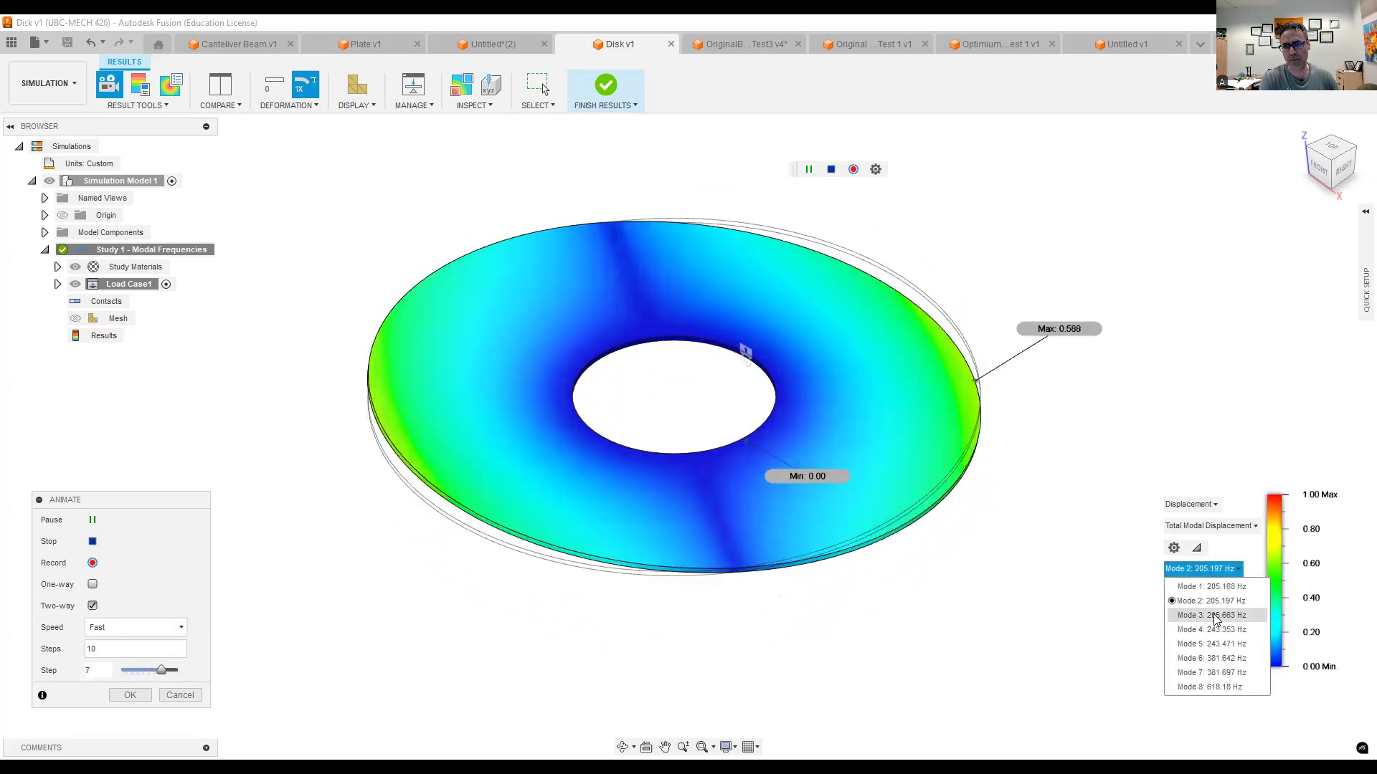
{"action": "left_click", "coordinate": [1212, 616]}
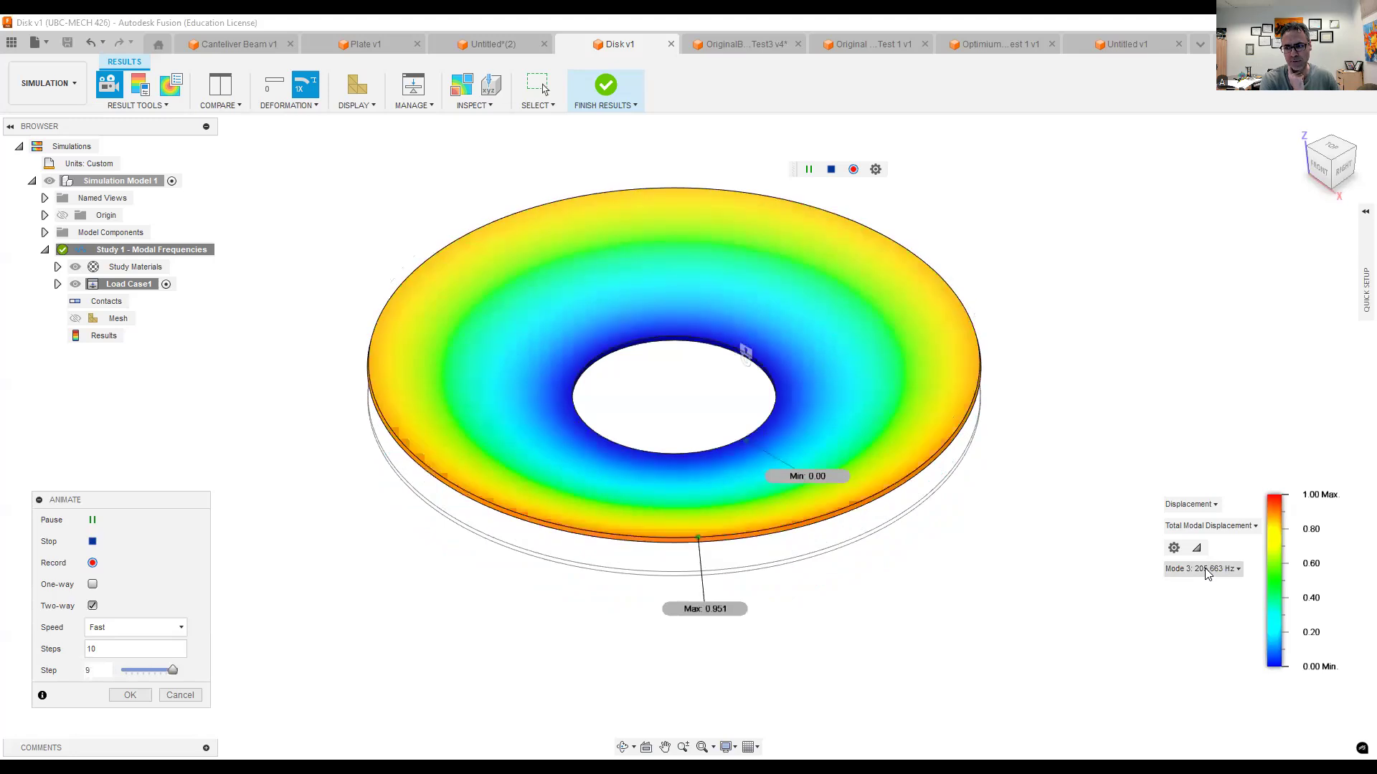
- Switch the animated disk result to Mode 4, examine its shape, and show Mode 5
{"action": "left_click", "coordinate": [1206, 571]}
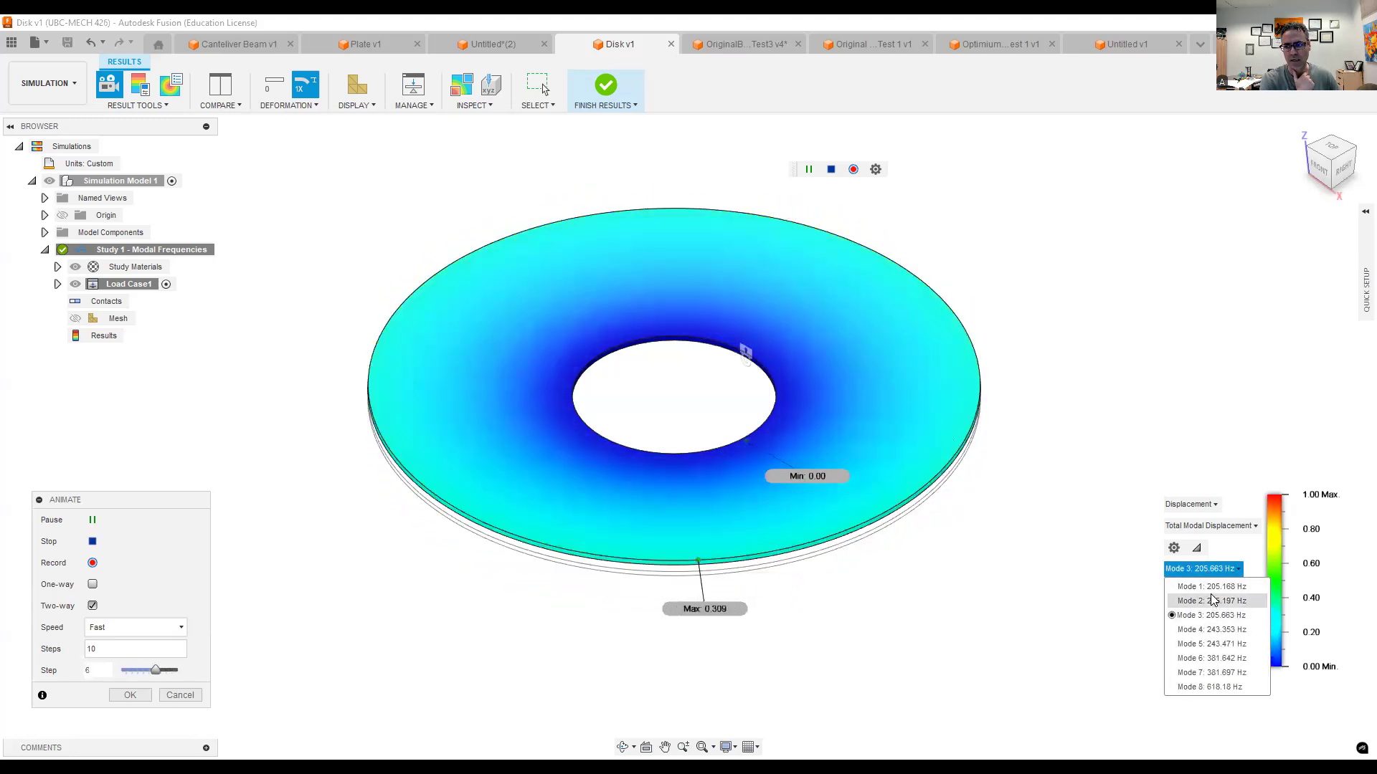
{"action": "left_click", "coordinate": [1210, 631]}
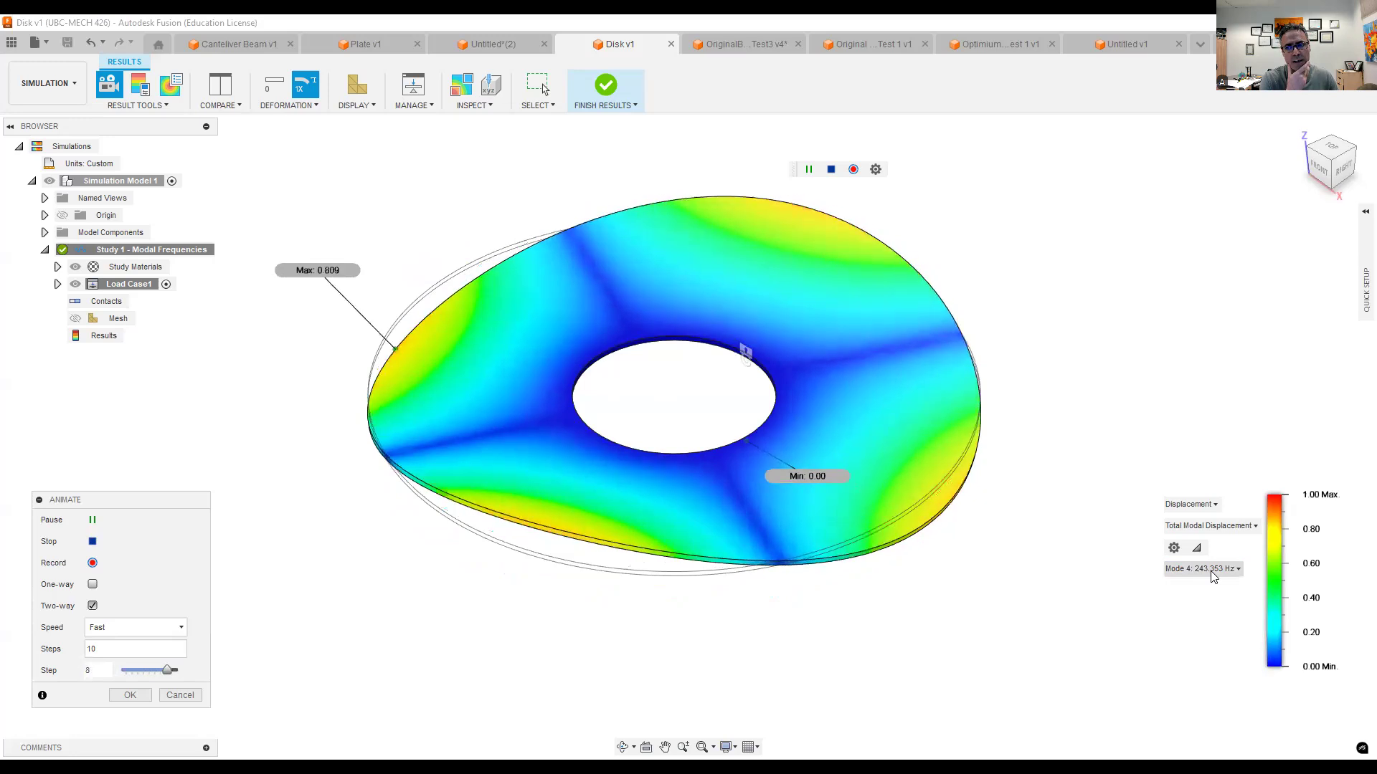
{"action": "left_click", "coordinate": [1210, 571]}
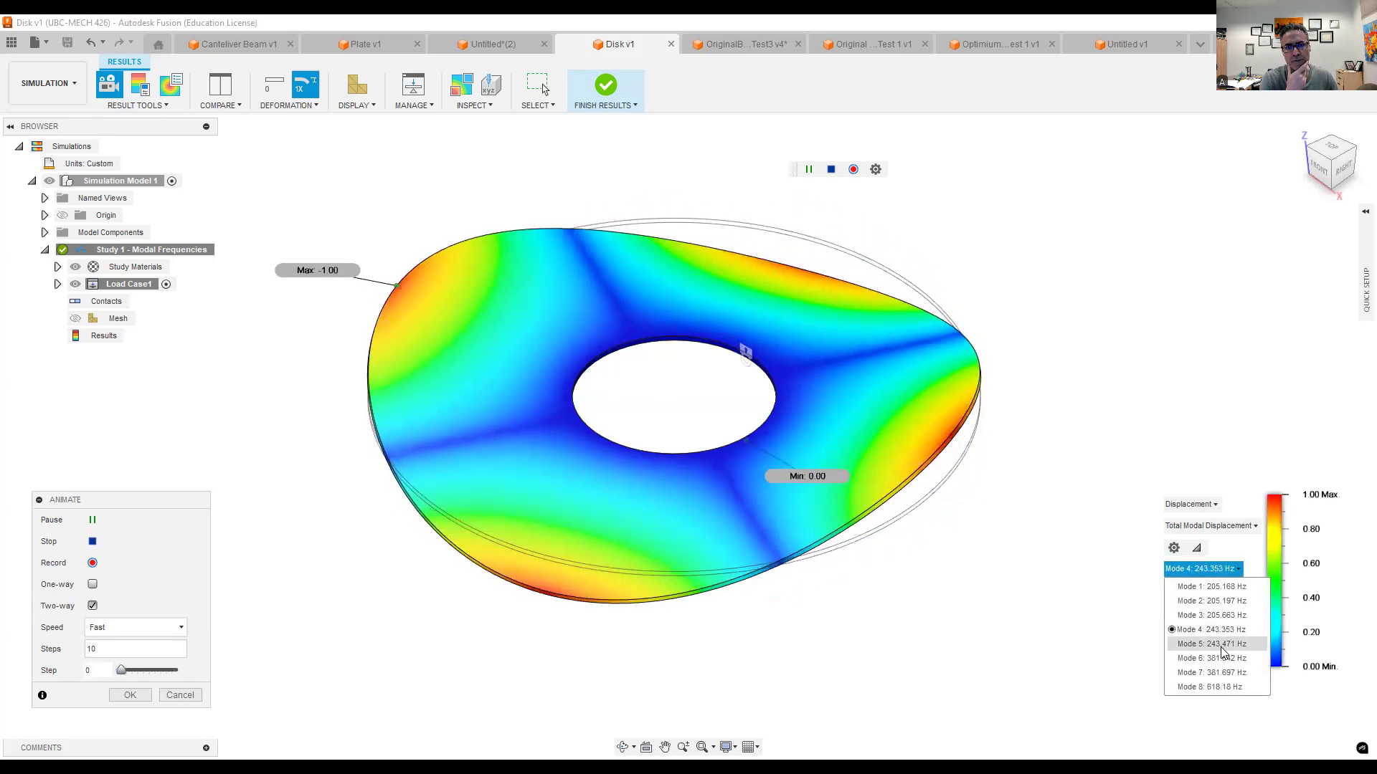
{"action": "left_click", "coordinate": [1219, 643]}
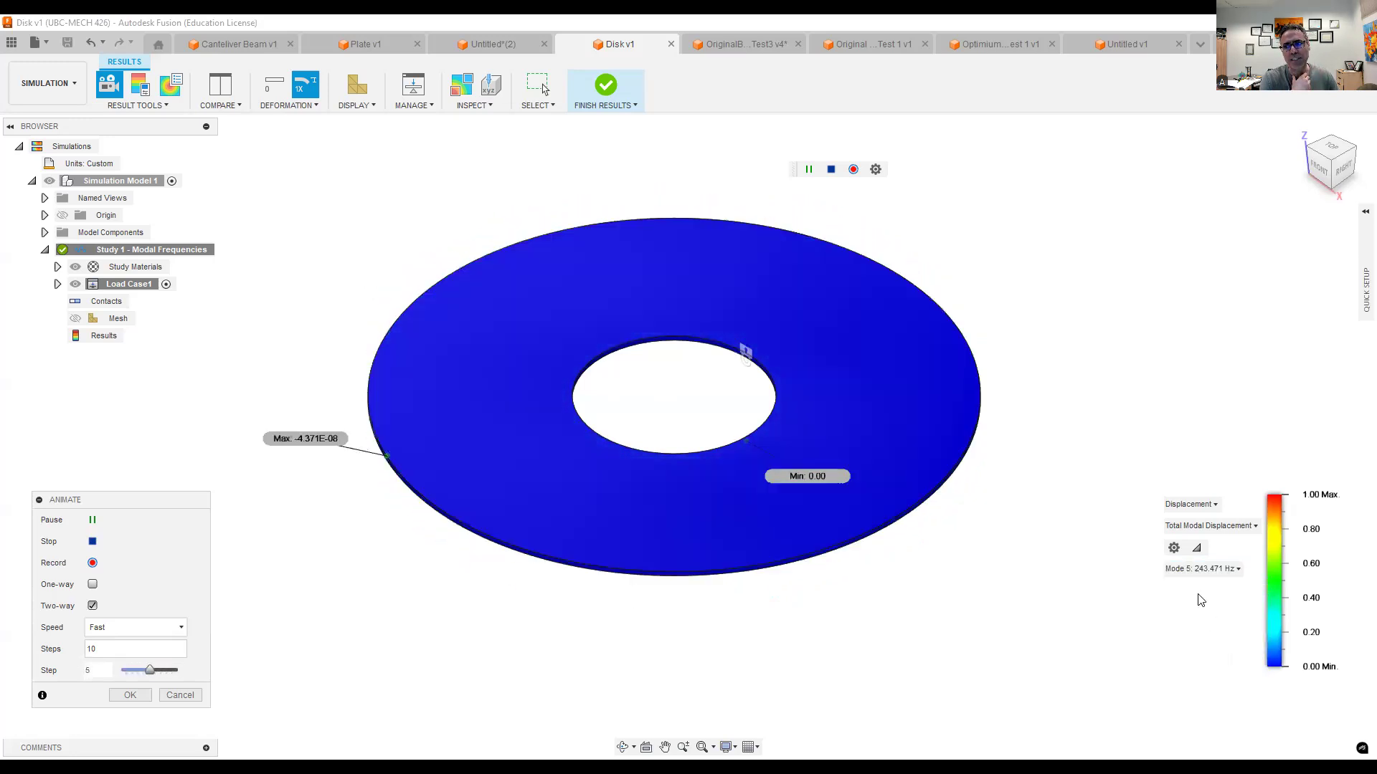
- Show the disk's animated Mode 6, Mode 7 and Mode 8 shapes in turn, and pause the animation on Mode 8
{"action": "left_click", "coordinate": [1211, 571]}
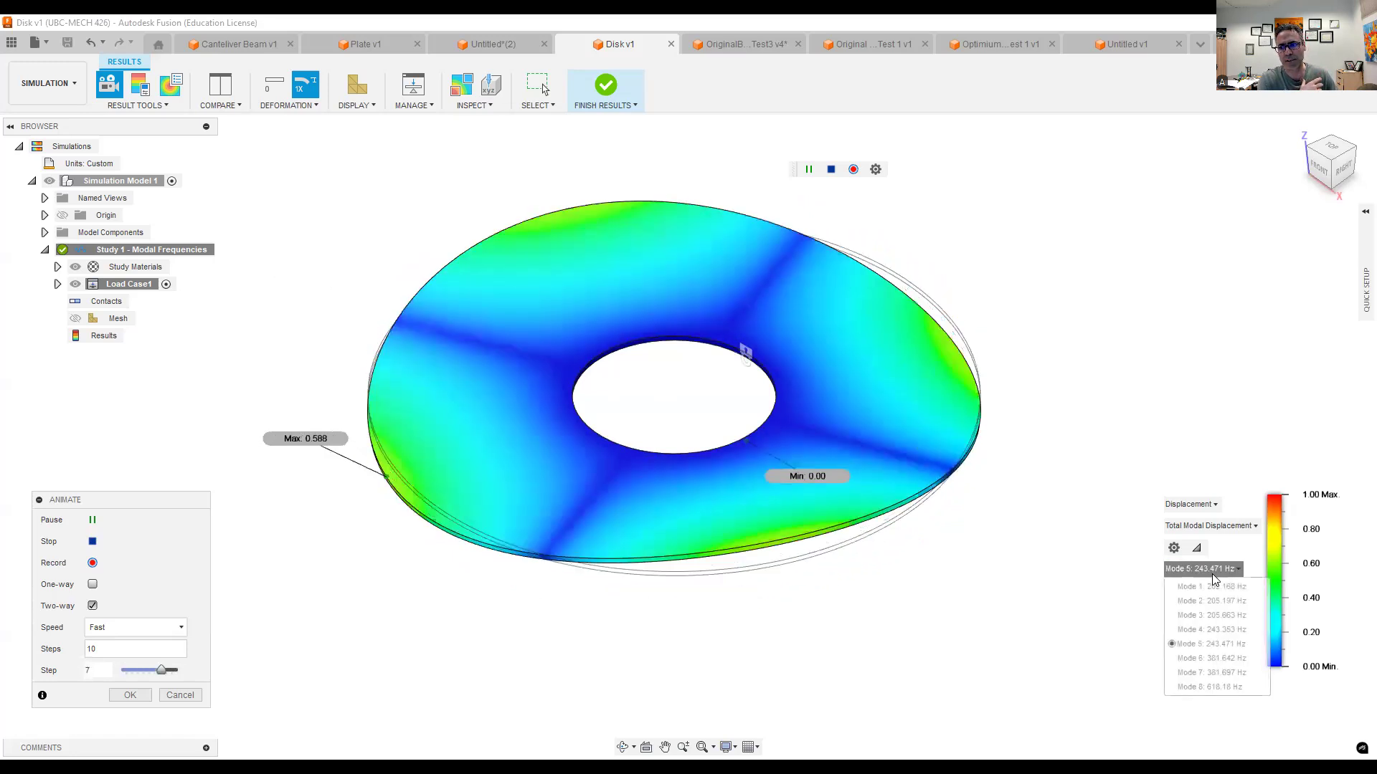
{"action": "left_click", "coordinate": [1208, 660]}
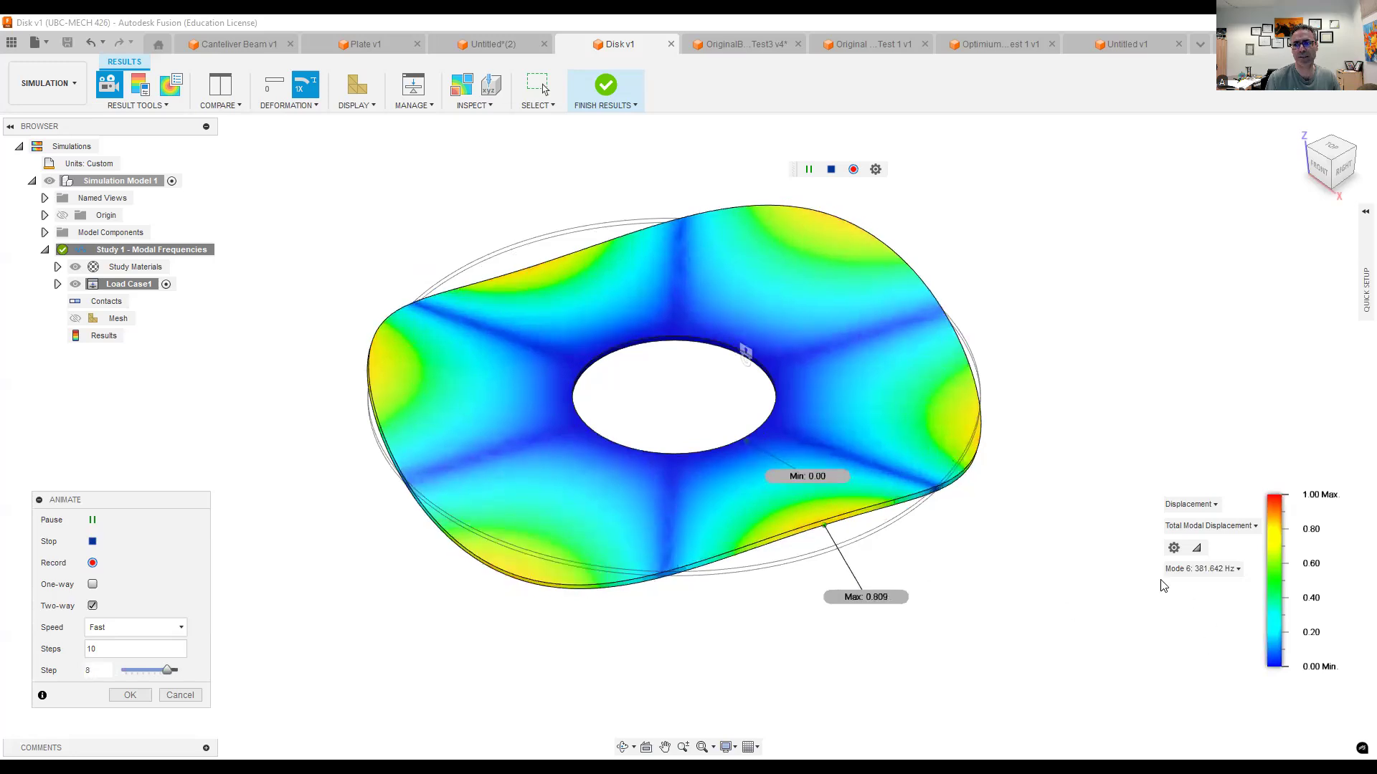
{"action": "left_click", "coordinate": [1201, 568]}
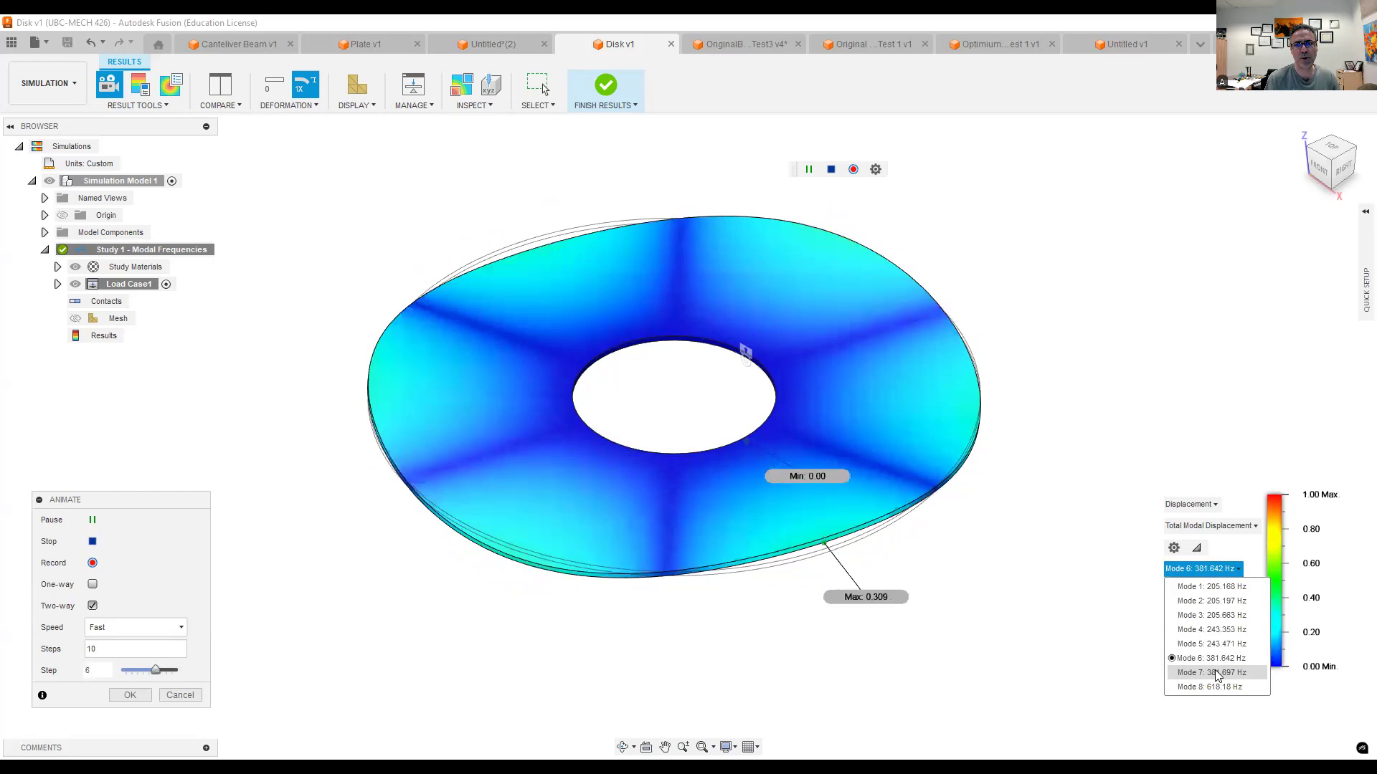
{"action": "left_click", "coordinate": [1217, 673]}
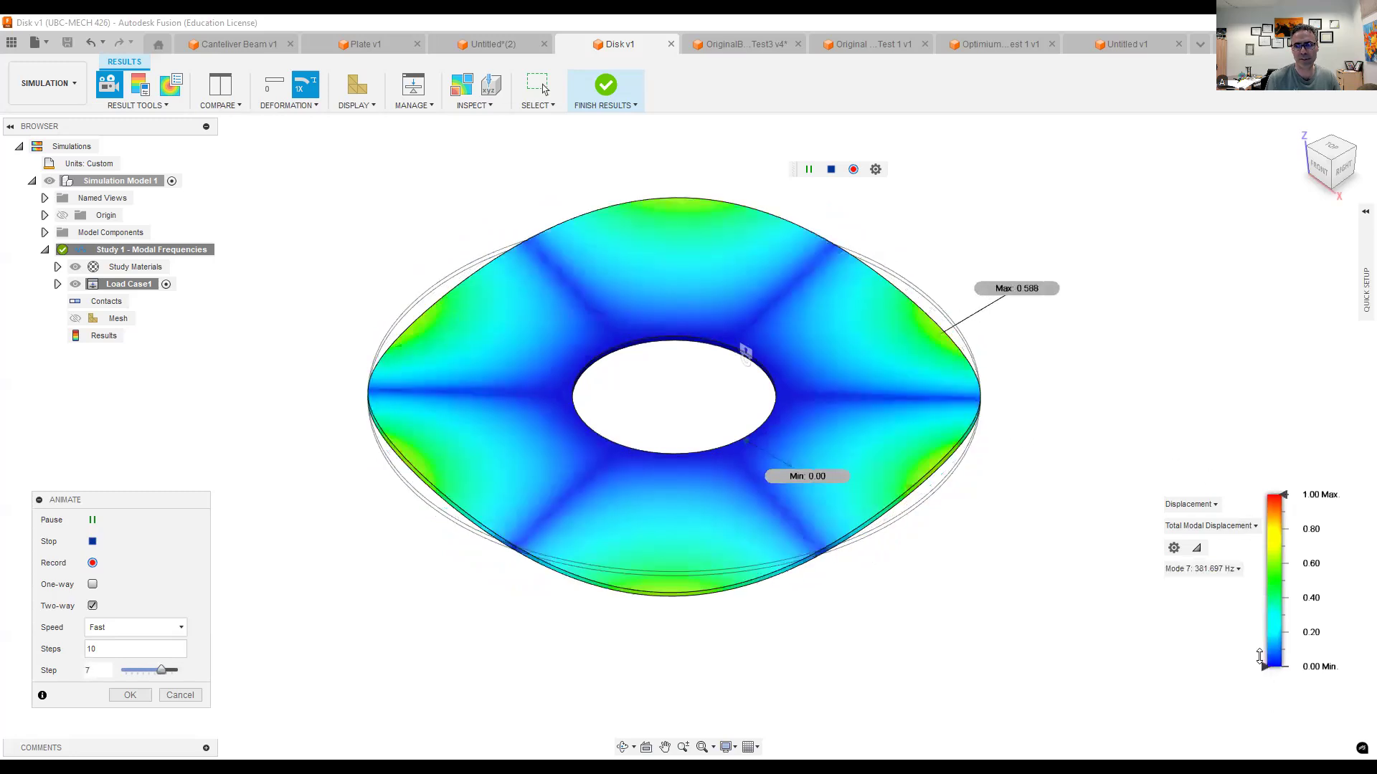
{"action": "left_click", "coordinate": [1212, 570]}
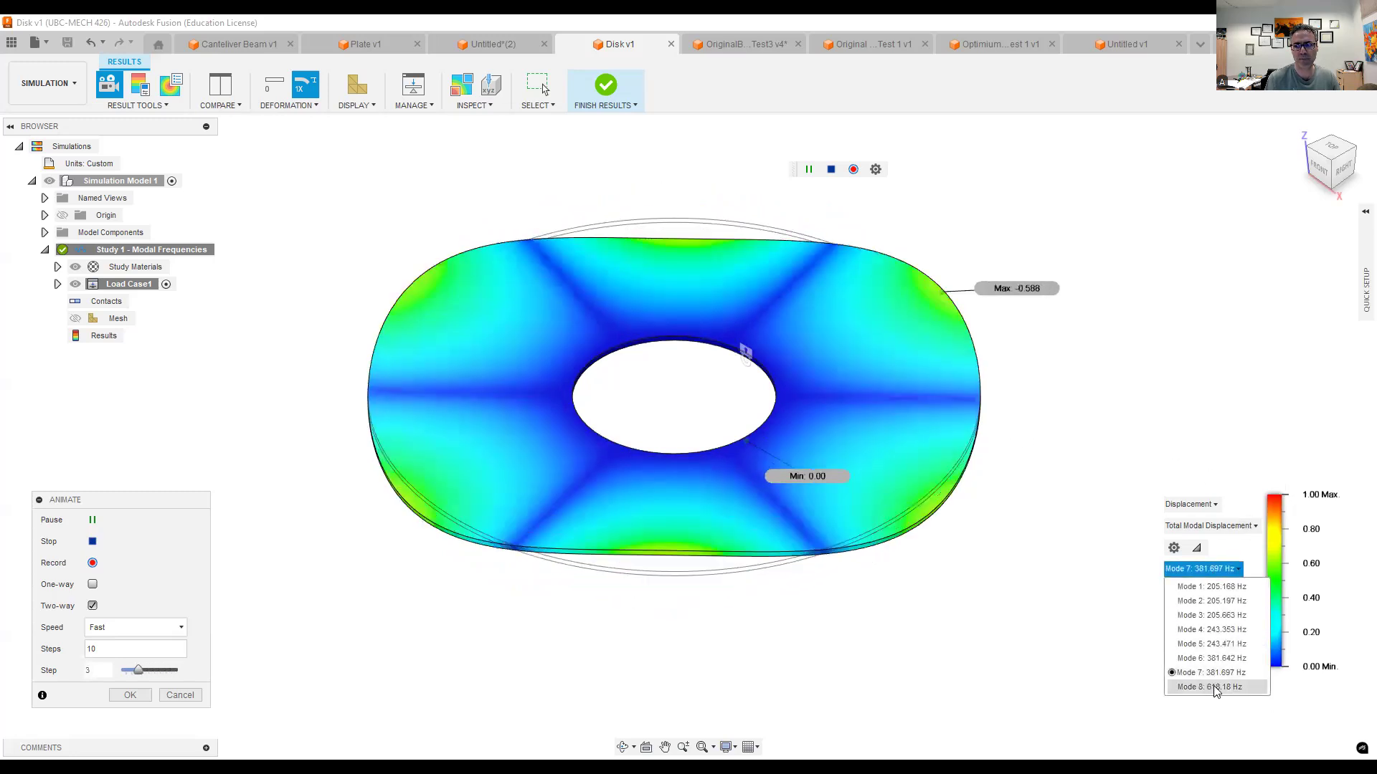
{"action": "left_click", "coordinate": [1215, 688]}
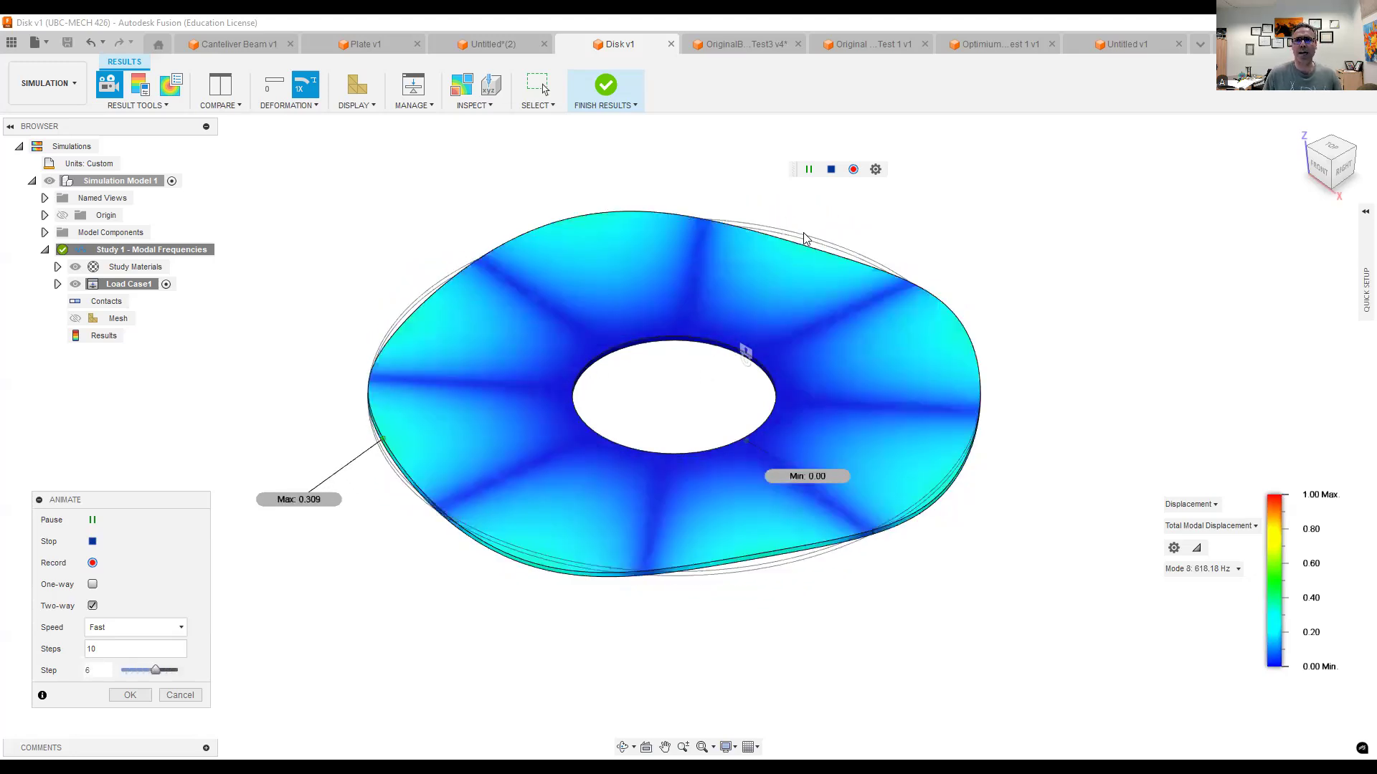
{"action": "left_click", "coordinate": [95, 519]}
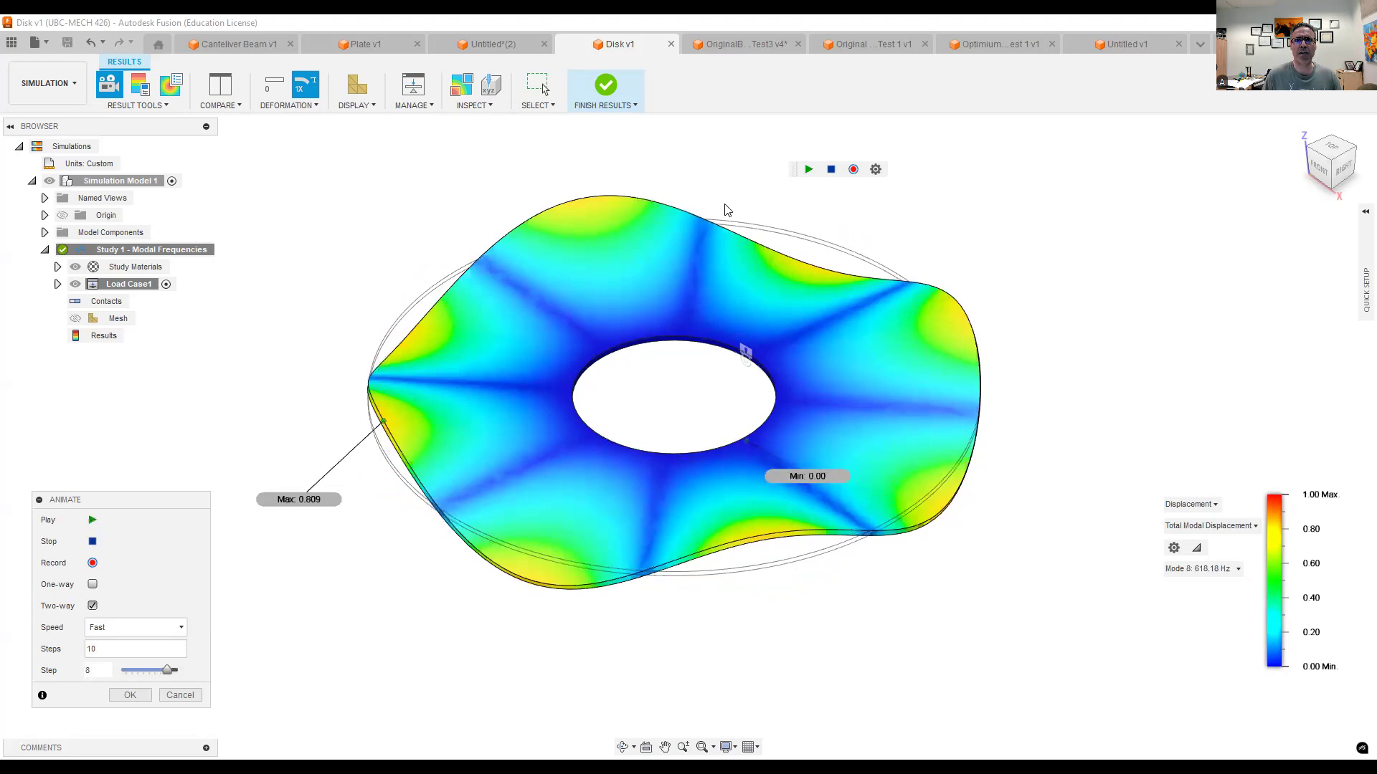
- Switch to the OriginalBracket_Test3 design and hide Obstacle 1 through Obstacle 4 to examine the original bracket alone
{"action": "left_click", "coordinate": [730, 46]}
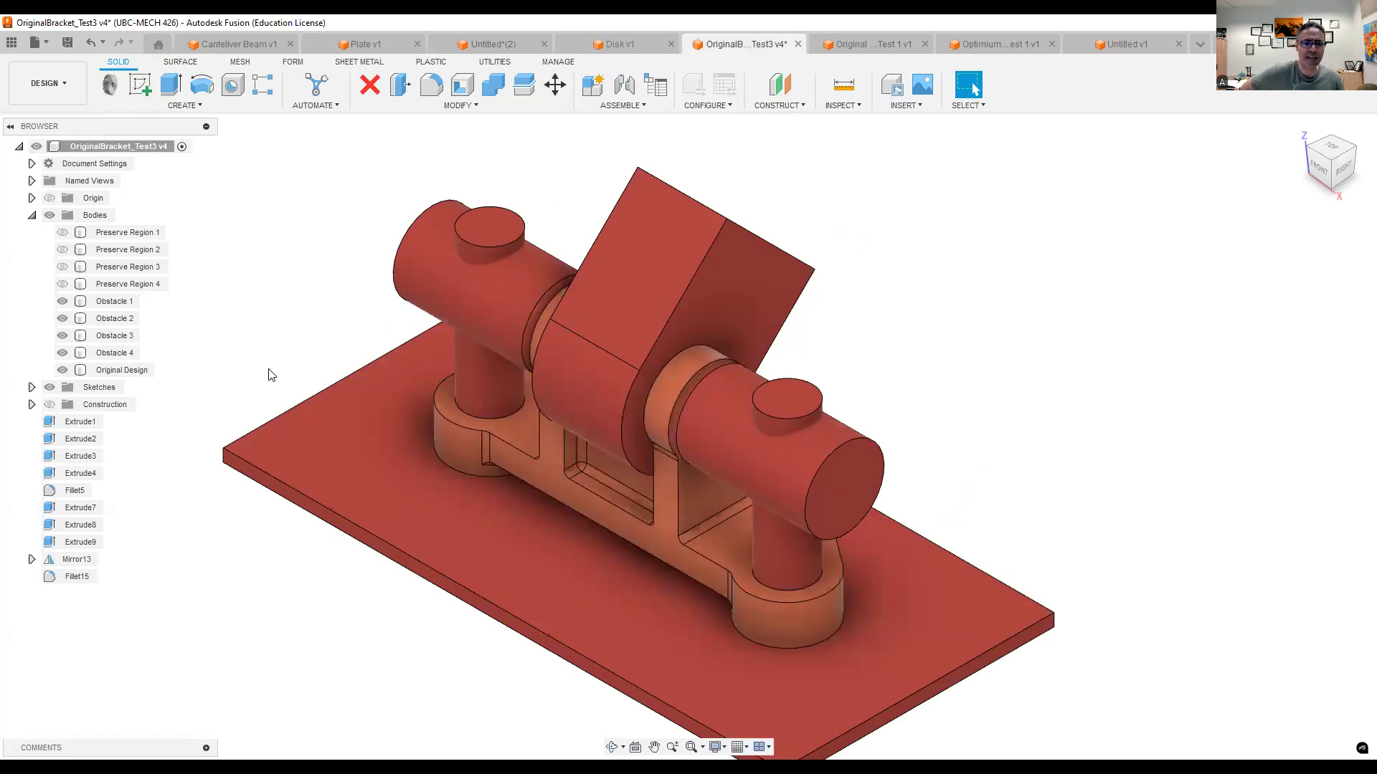
{"action": "left_click", "coordinate": [62, 301]}
{"action": "left_click", "coordinate": [62, 318]}
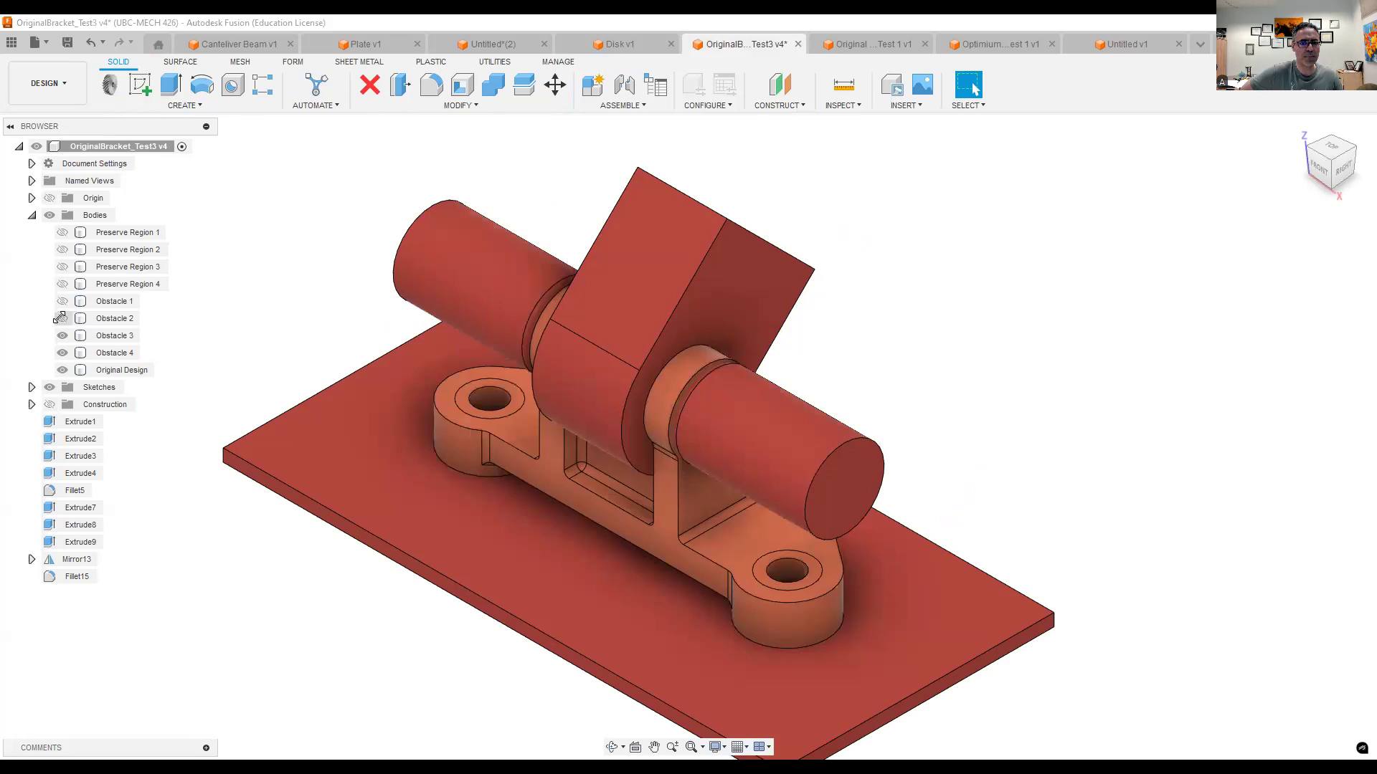
{"action": "left_click", "coordinate": [62, 336]}
{"action": "left_click", "coordinate": [62, 353]}
{"action": "left_click", "coordinate": [63, 353]}
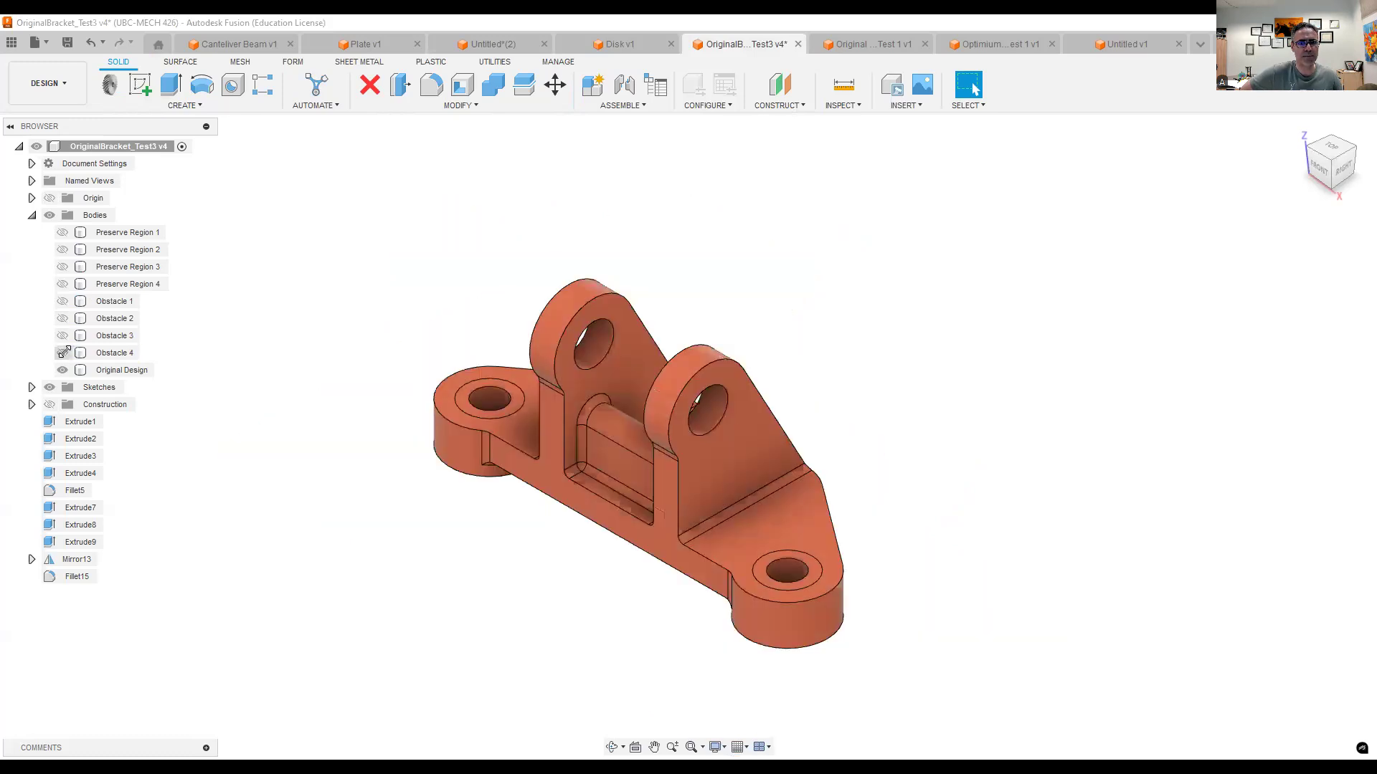
- Show the base plate Obstacle 4, Obstacle 3, Obstacle 1 and Obstacle 2 again, examining how each surrounds the bracket
{"action": "left_click", "coordinate": [64, 352]}
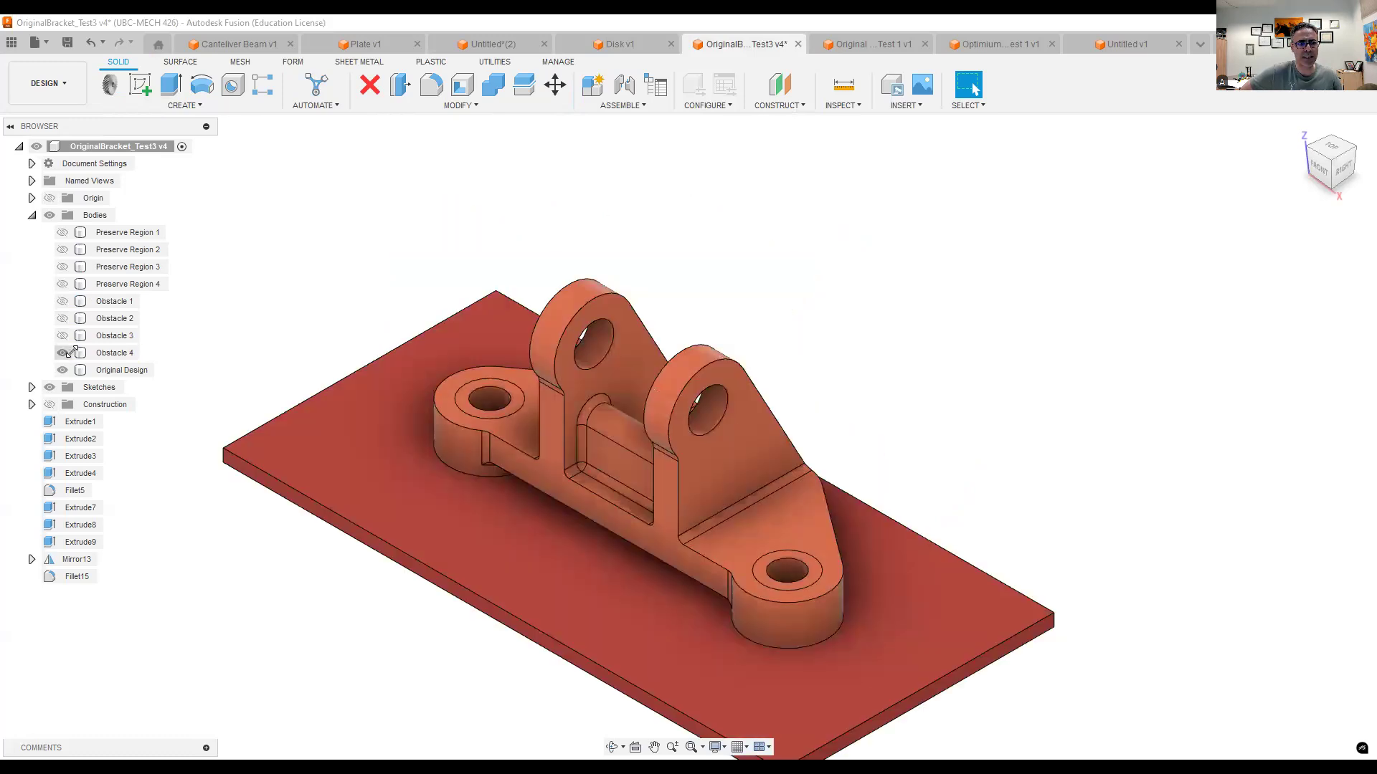
{"action": "left_click", "coordinate": [393, 485]}
{"action": "left_click", "coordinate": [900, 483]}
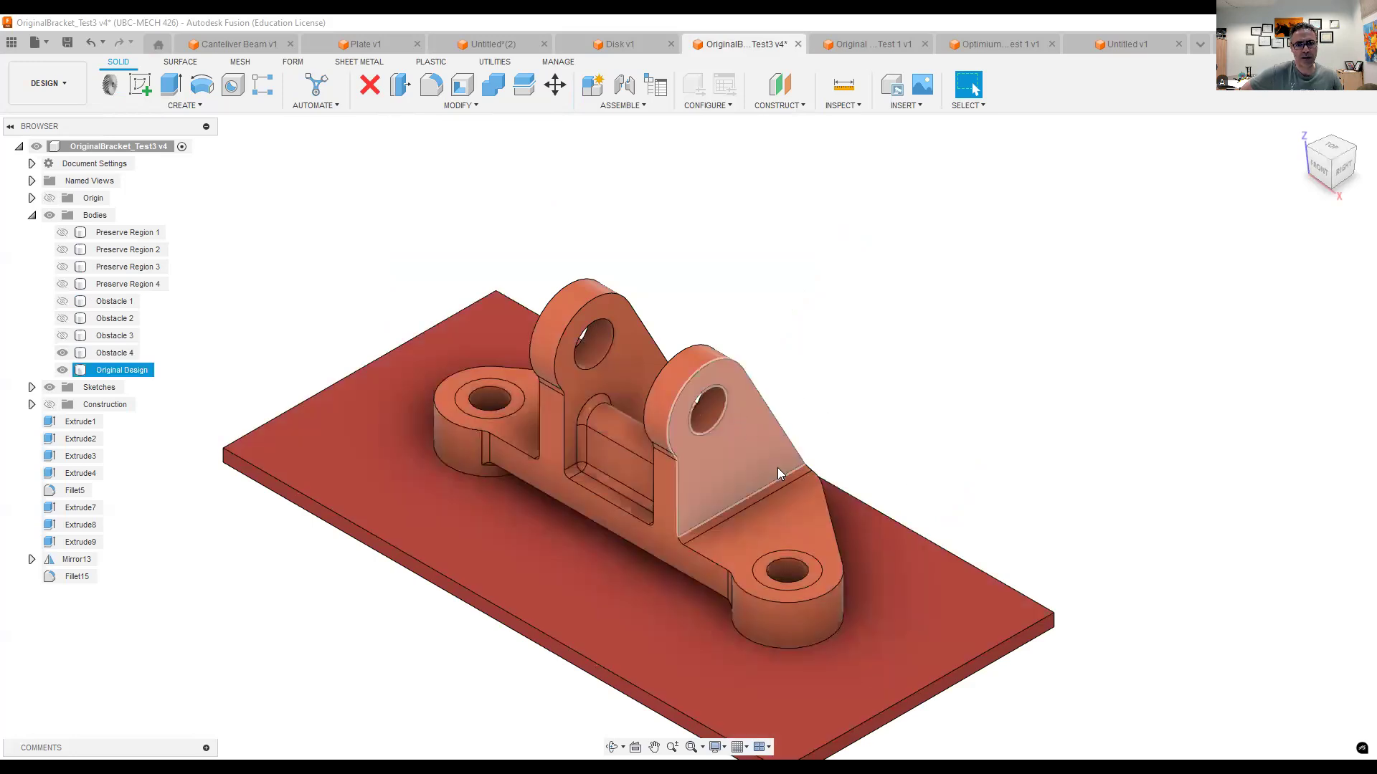
{"action": "left_click", "coordinate": [495, 320]}
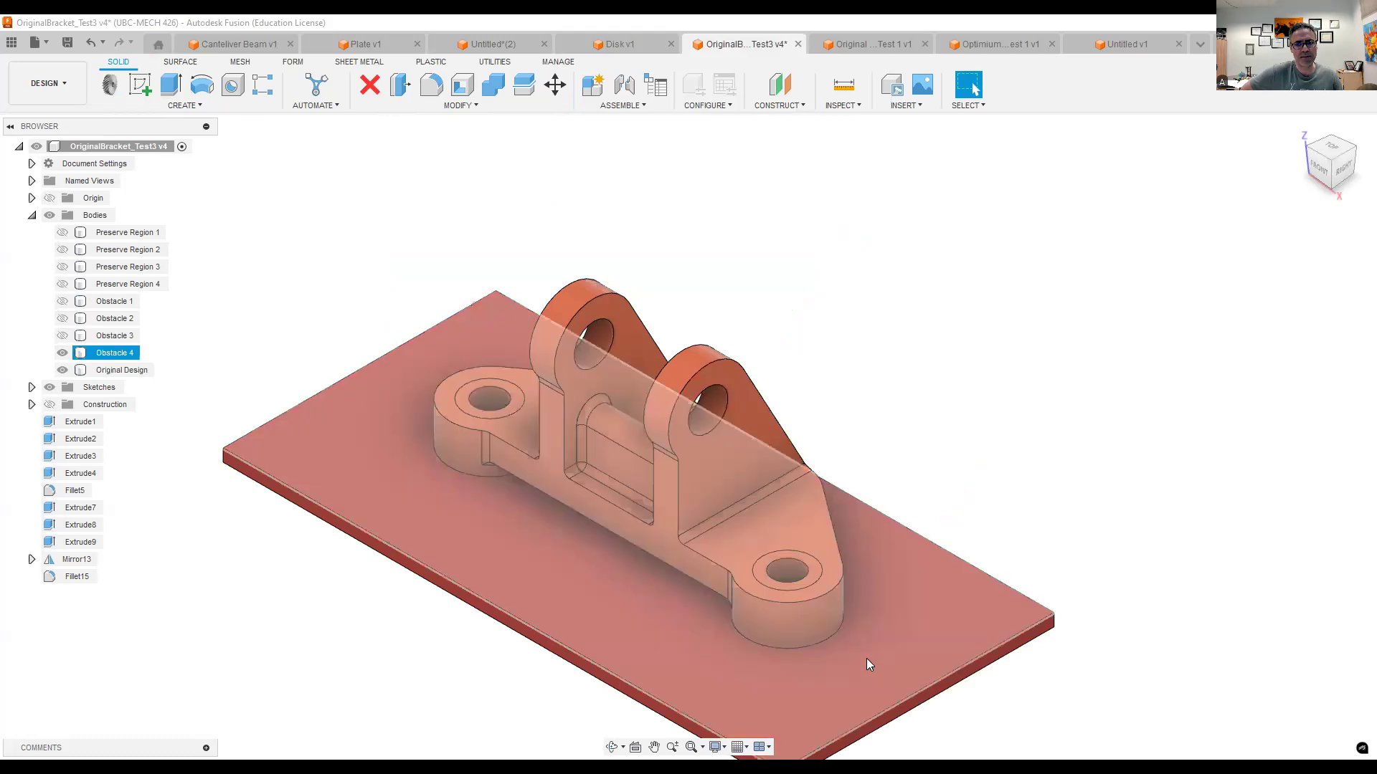
{"action": "left_click", "coordinate": [62, 335]}
{"action": "left_click", "coordinate": [111, 336]}
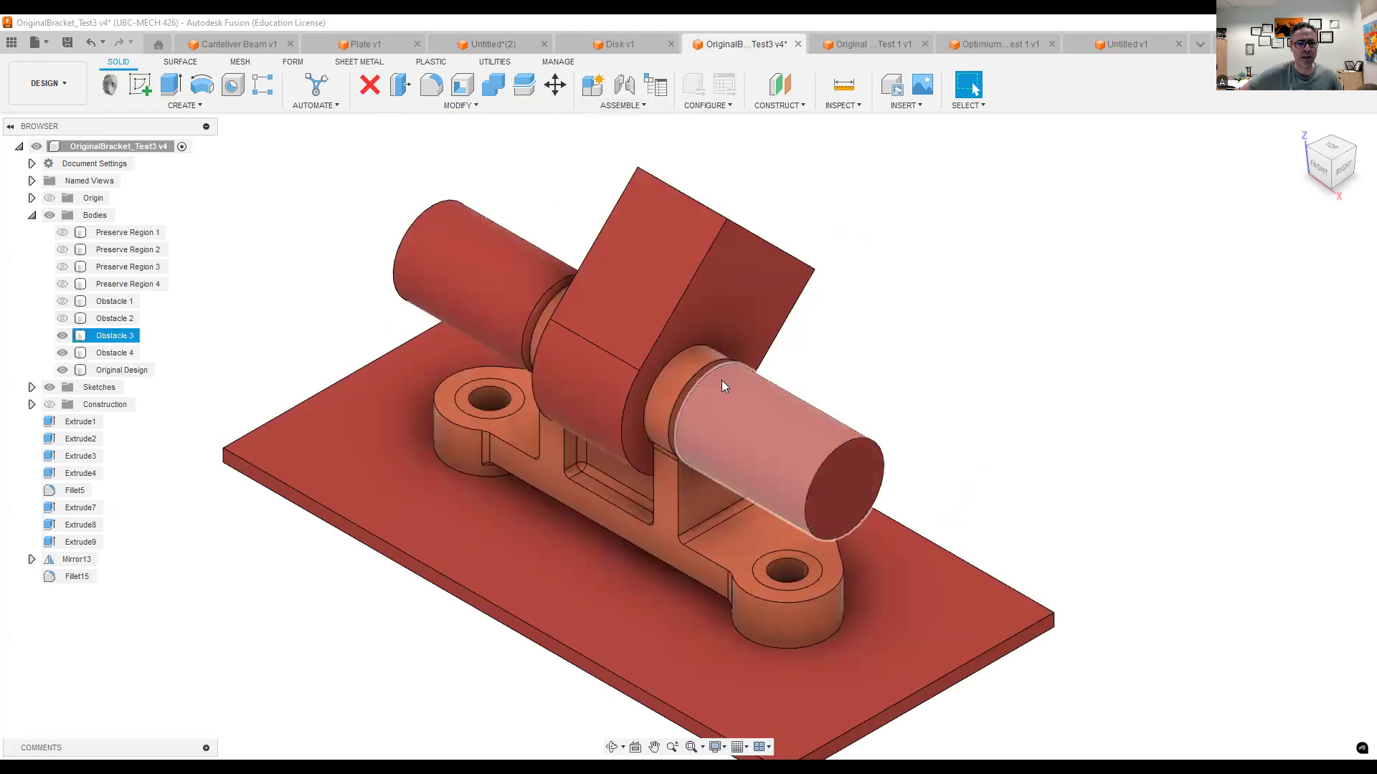
{"action": "left_click", "coordinate": [63, 301]}
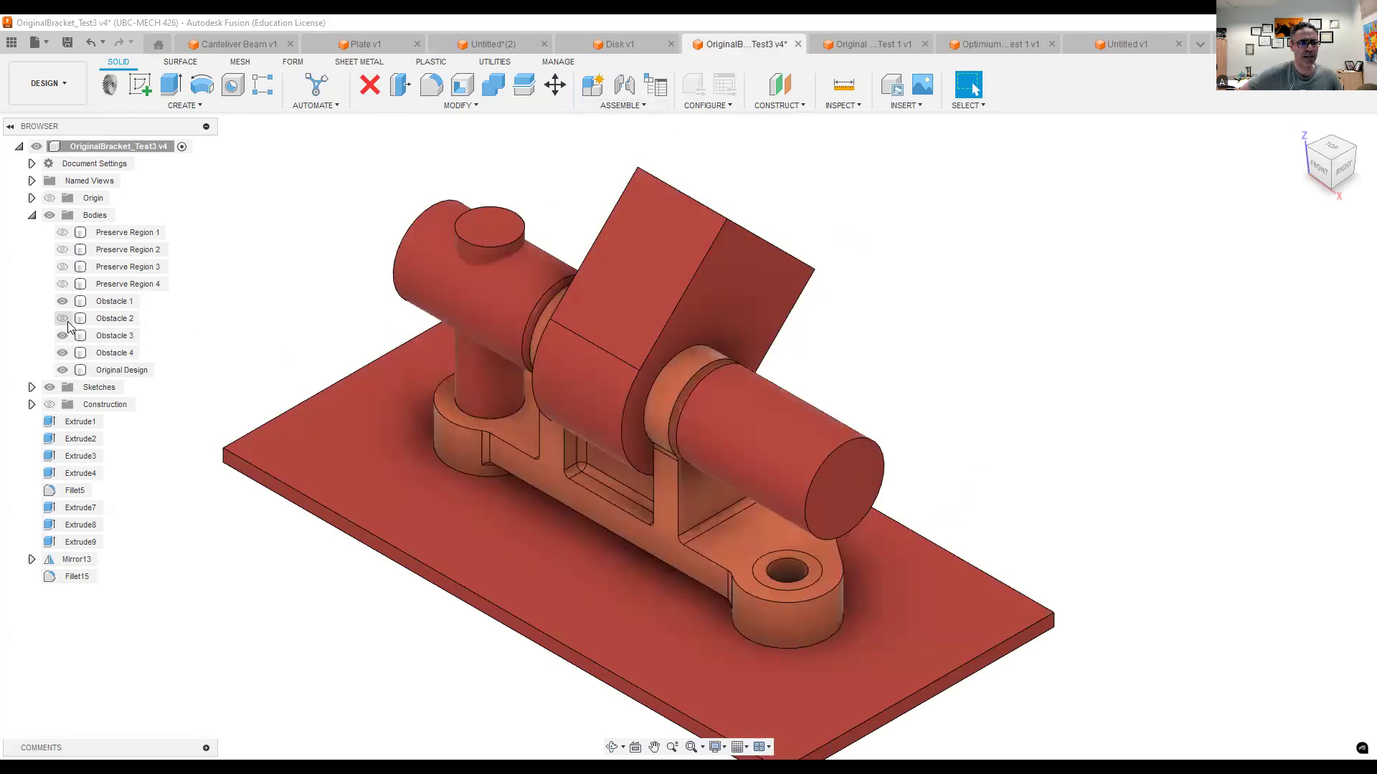
{"action": "left_click", "coordinate": [63, 318]}
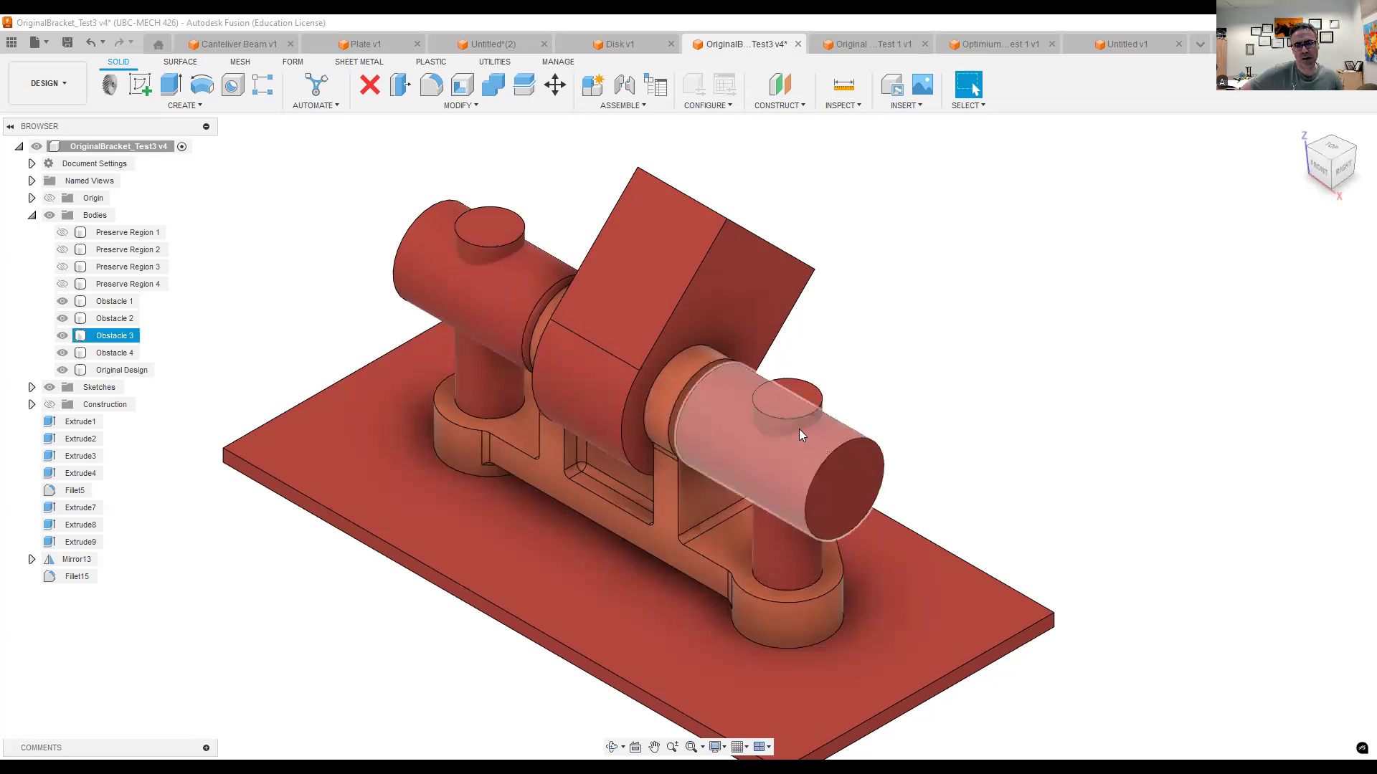
- Switch to the Original Brkt _ Modal Test 1 document and create a Modal Frequencies simulation study for the bracket
{"action": "left_click", "coordinate": [872, 48]}
{"action": "middle_click_drag", "start_coordinate": [815, 301], "coordinate": [799, 233]}
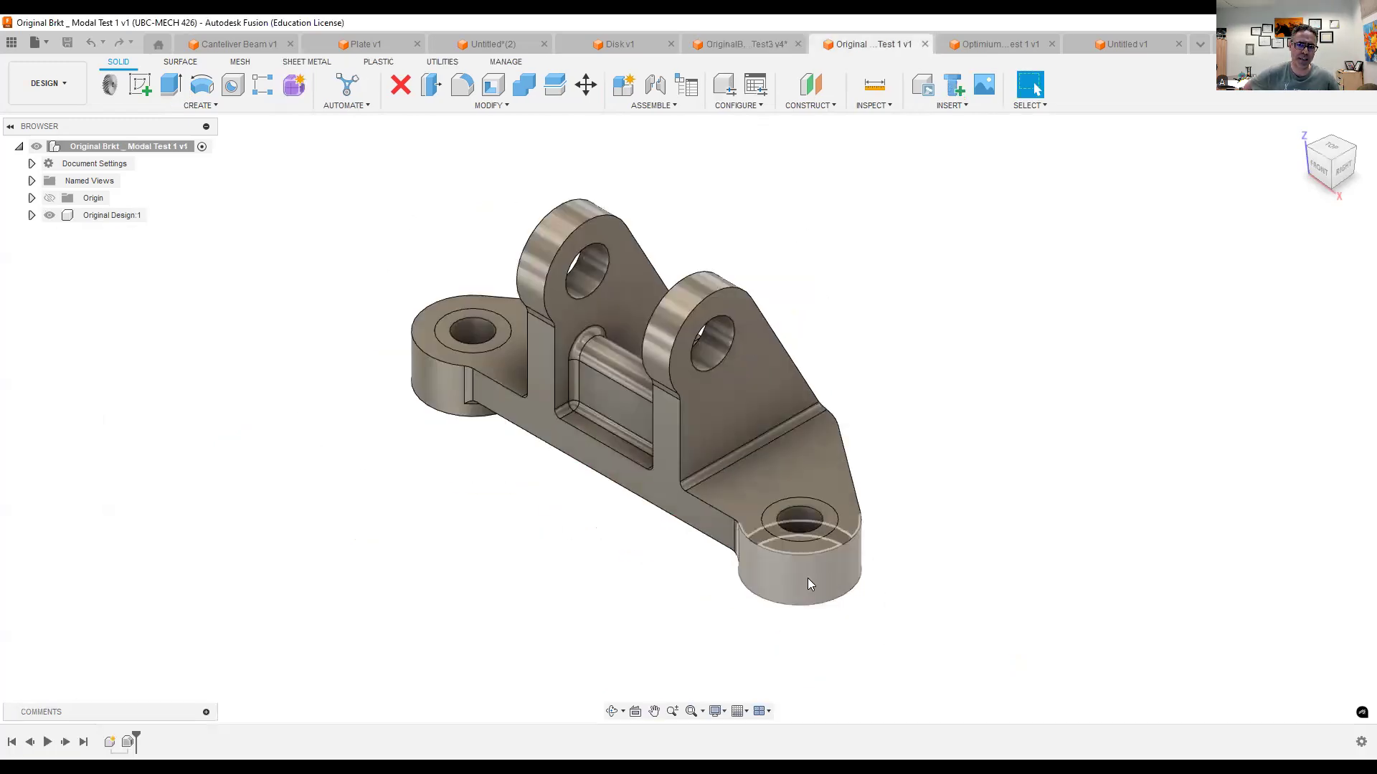
{"action": "middle_click_drag", "start_coordinate": [975, 492], "coordinate": [935, 531]}
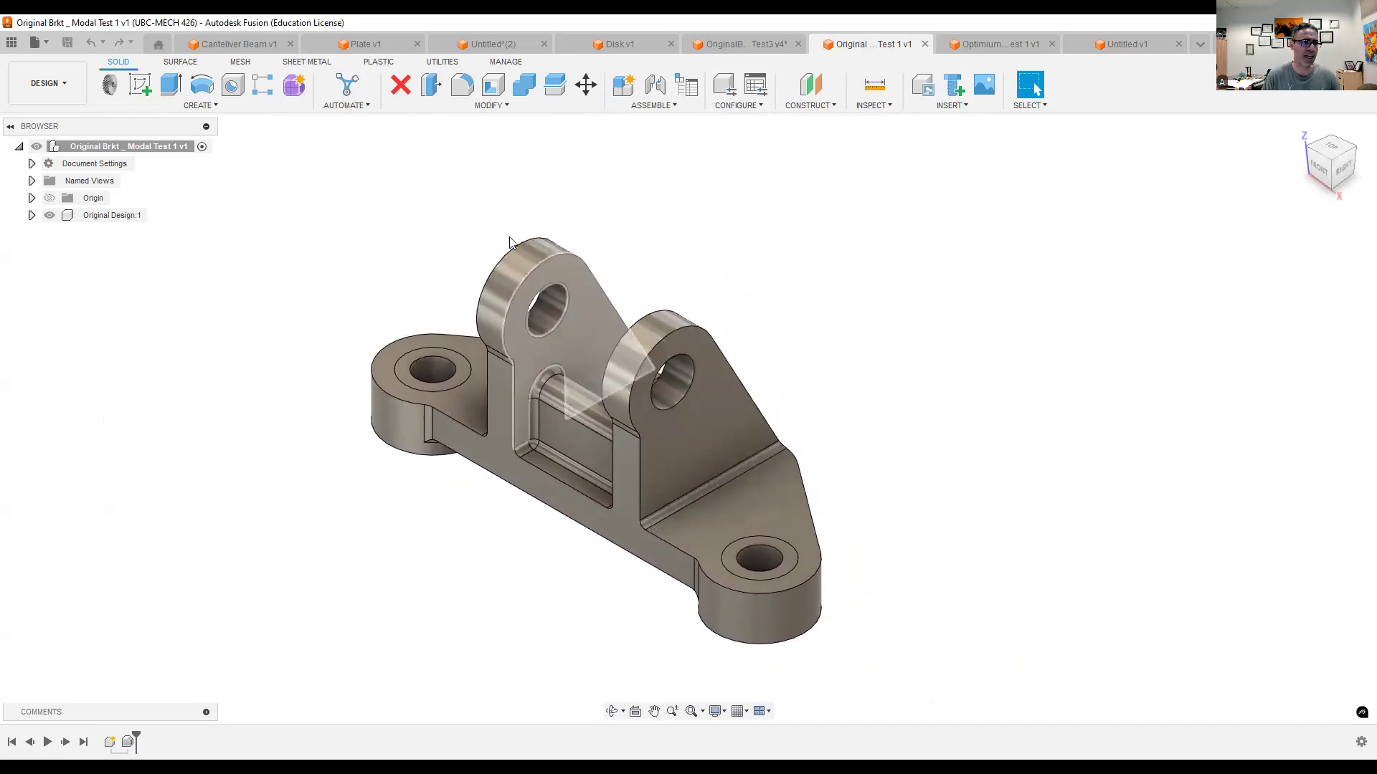
{"action": "left_click", "coordinate": [63, 89]}
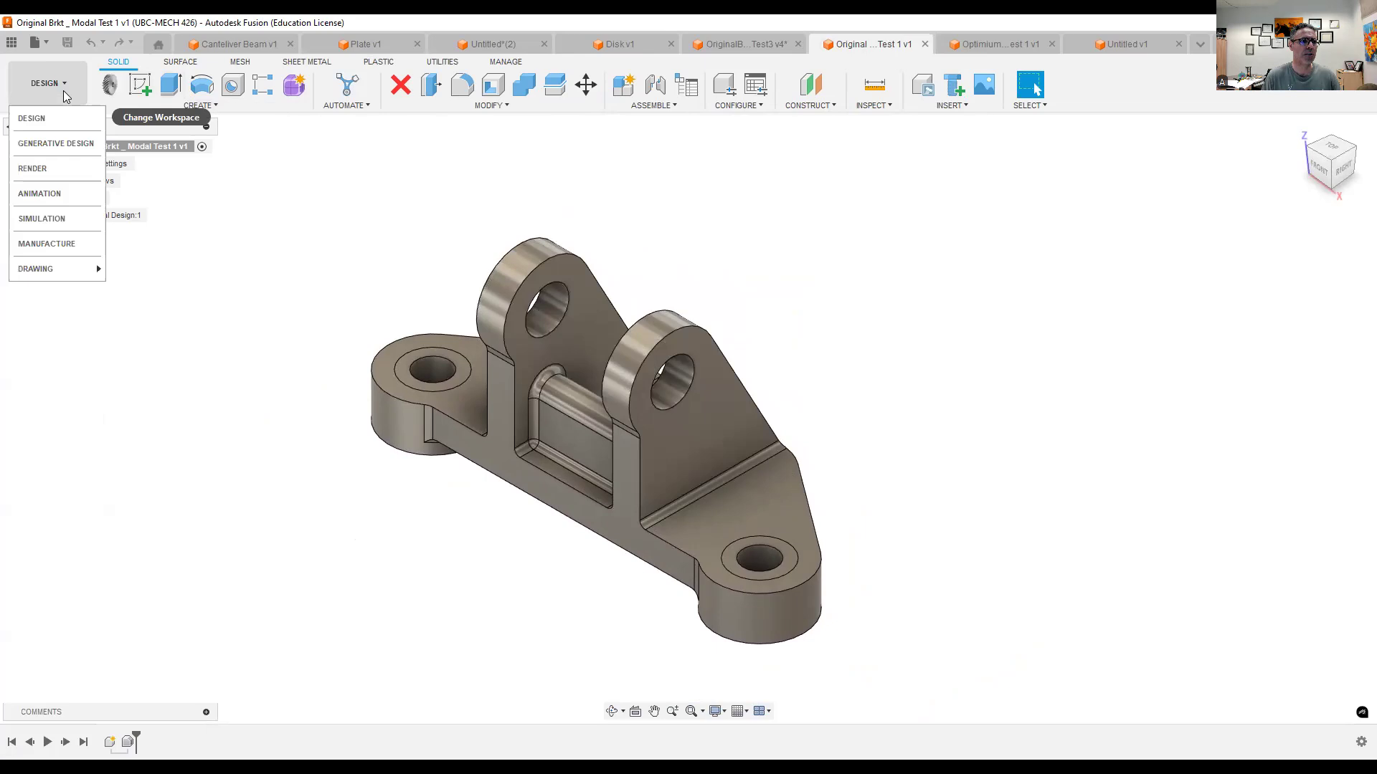
{"action": "left_click", "coordinate": [53, 216]}
{"action": "left_click", "coordinate": [493, 289]}
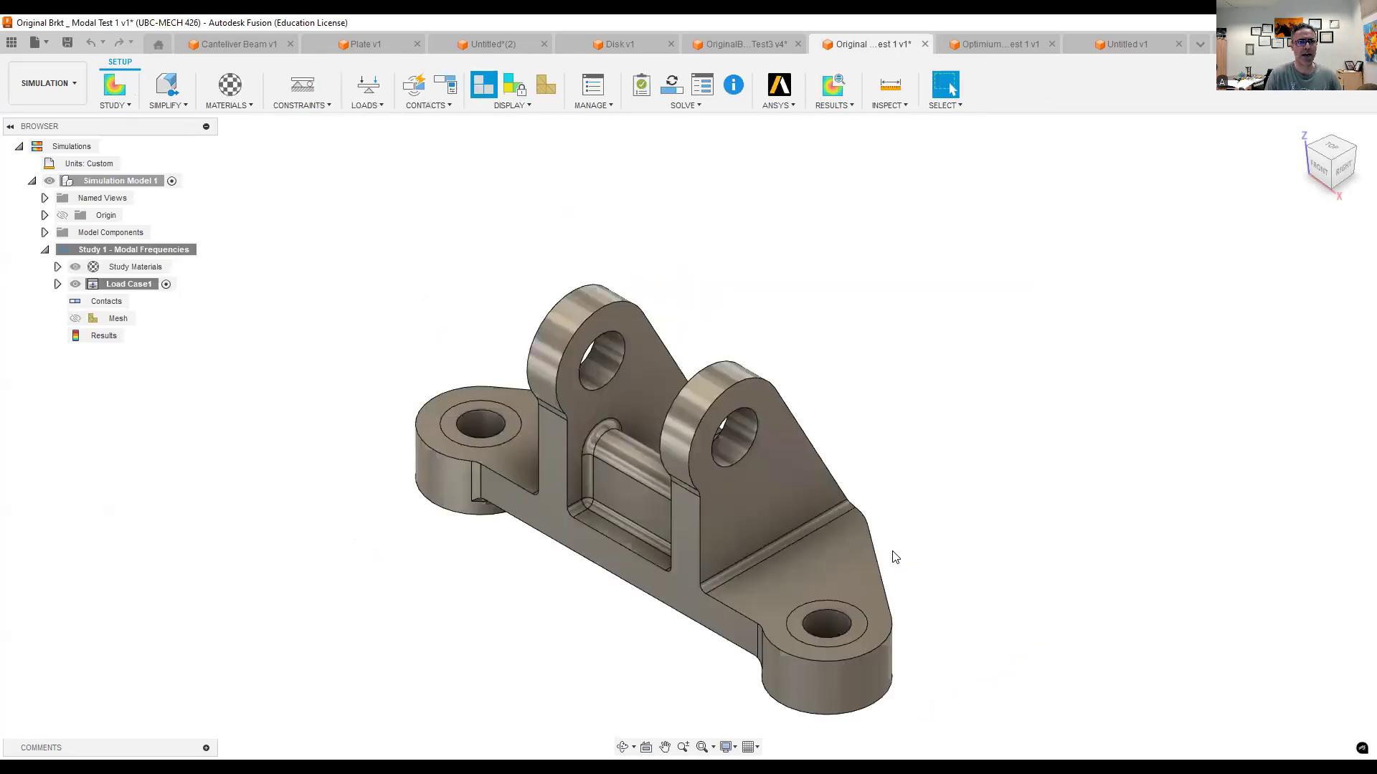
{"action": "middle_click_drag", "start_coordinate": [486, 367], "coordinate": [476, 295]}
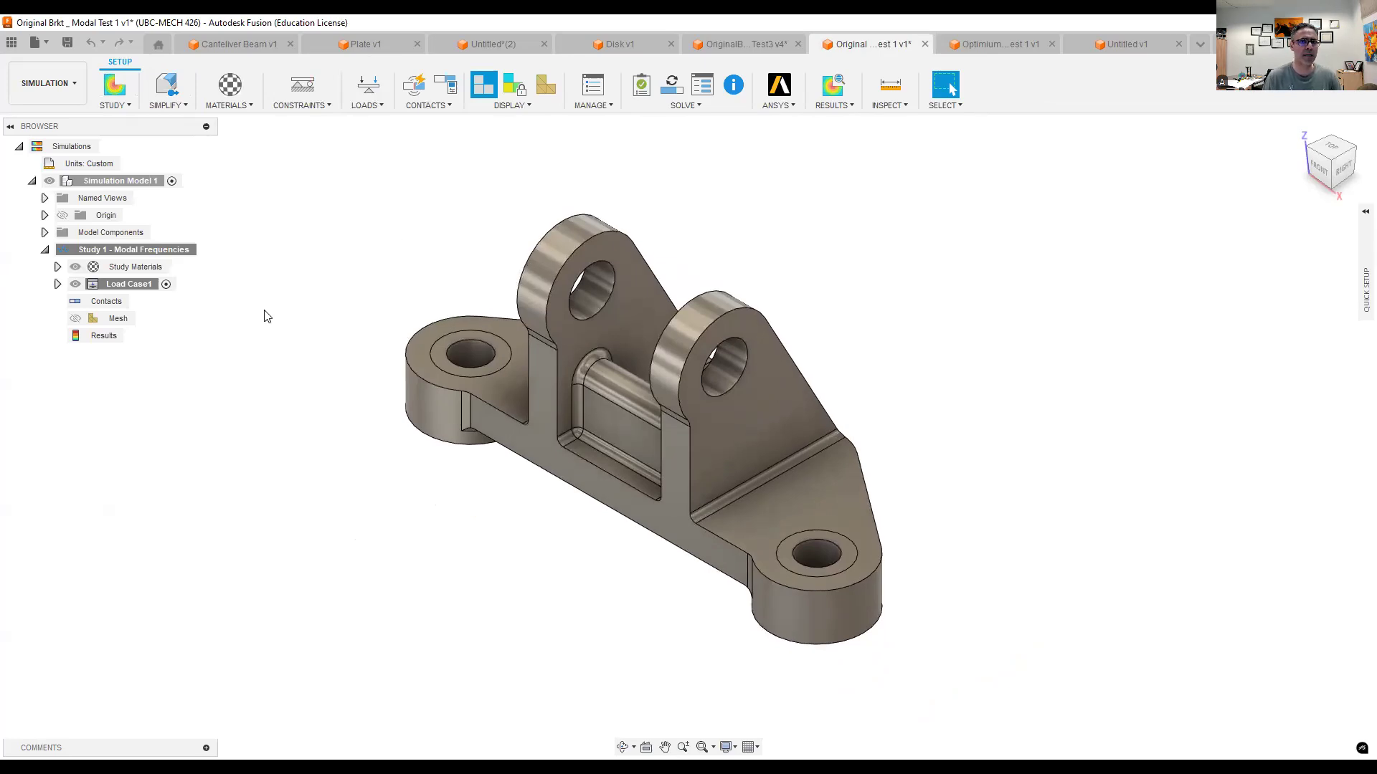
- Review the bracket's study material and accept it as Same as Model, using the titanium design material
{"action": "left_click", "coordinate": [251, 104]}
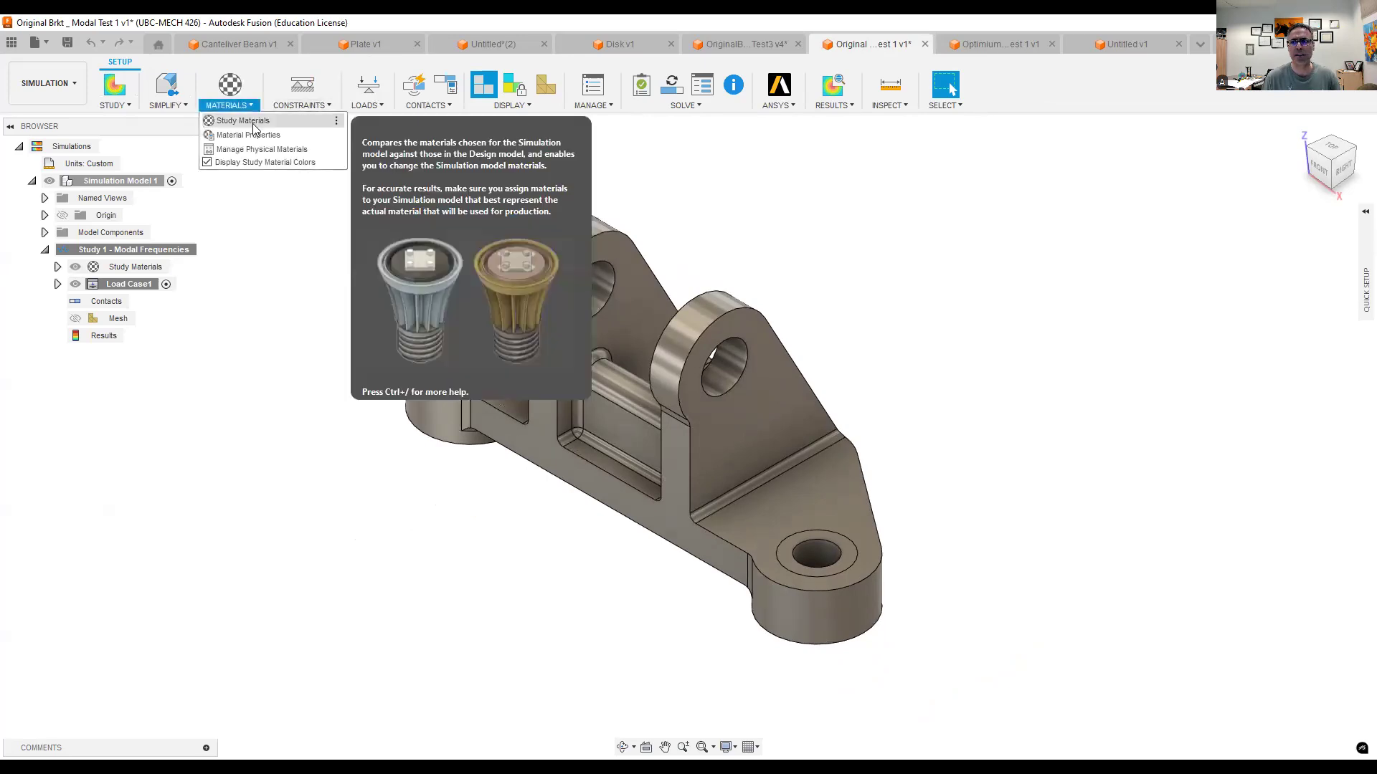
{"action": "left_click", "coordinate": [251, 121]}
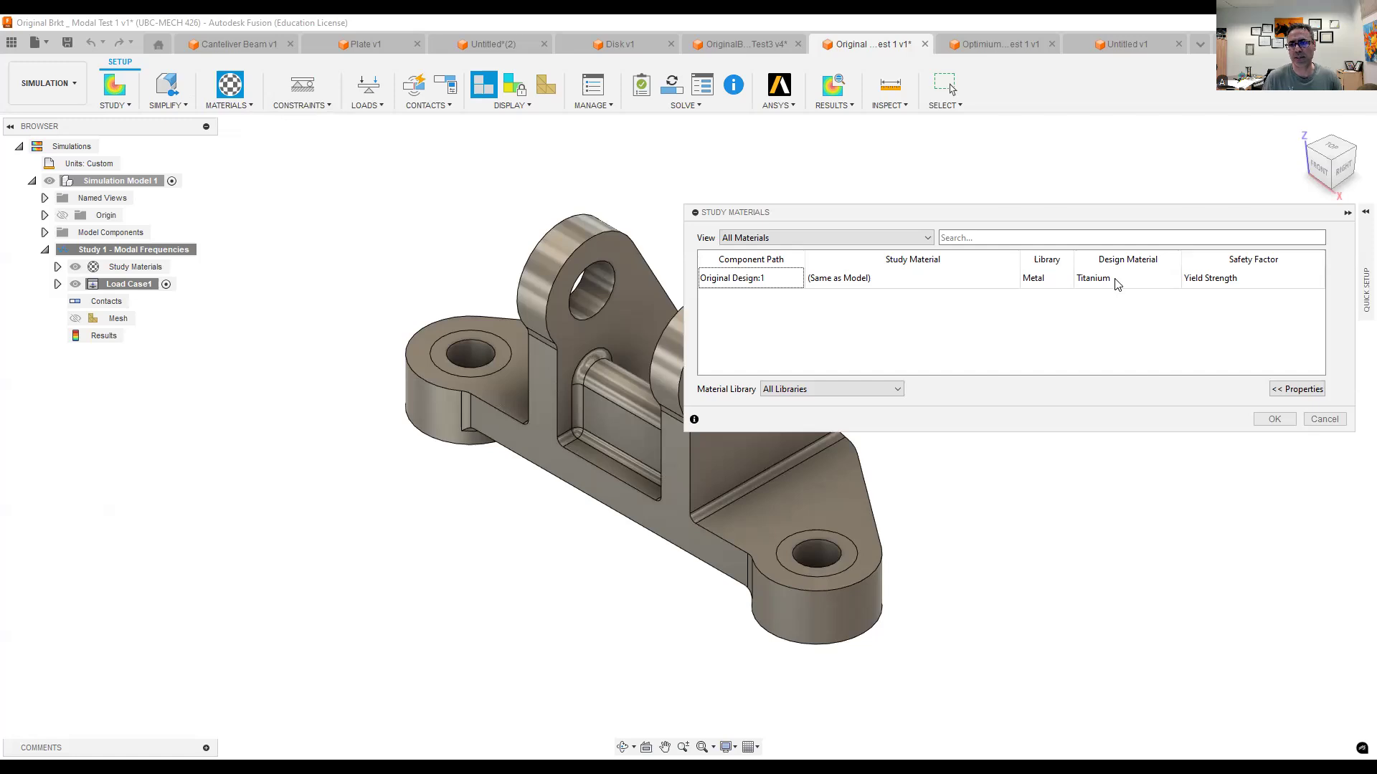
{"action": "left_click", "coordinate": [1275, 419]}
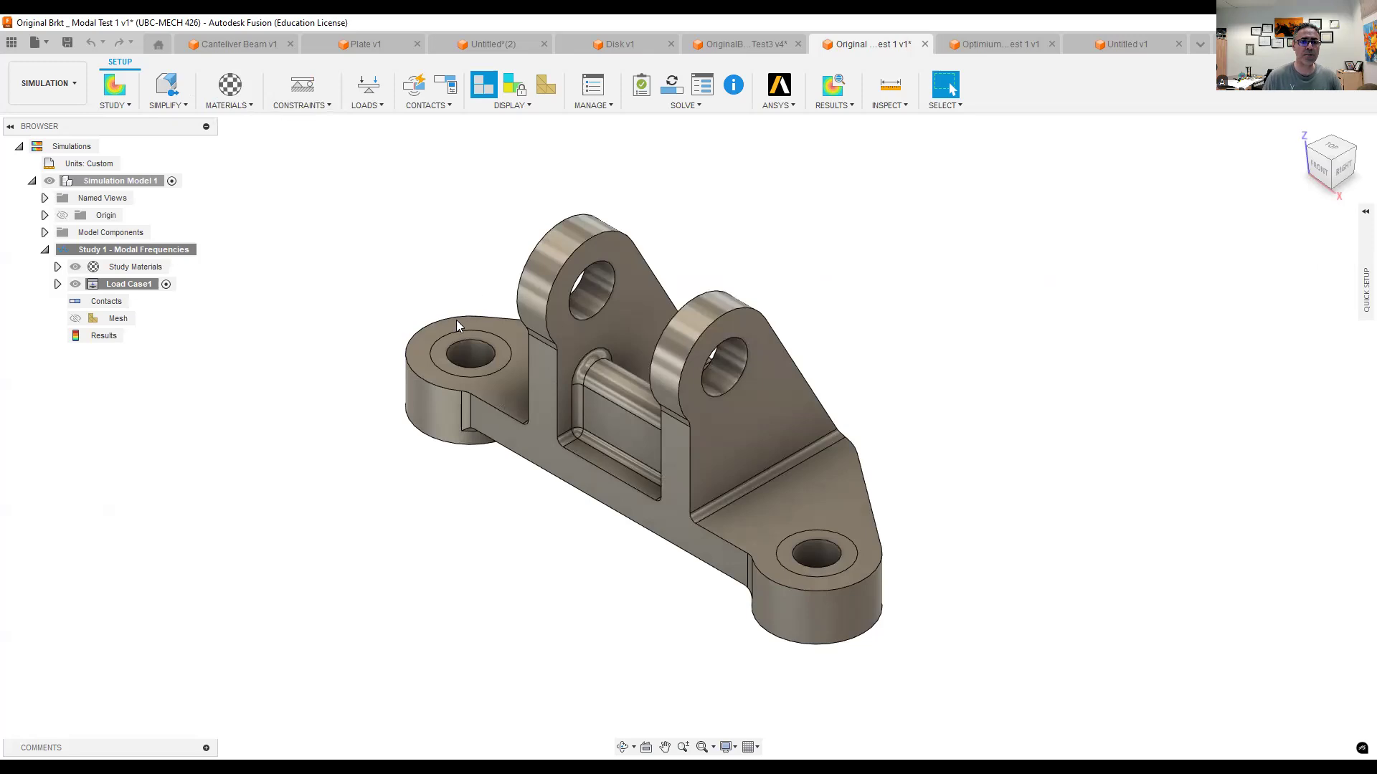
- Apply a Fixed structural constraint in Ux, Uy and Uz to the bottom faces of the bracket's two mounting lugs
{"action": "middle_click_drag", "start_coordinate": [426, 584], "coordinate": [470, 600]}
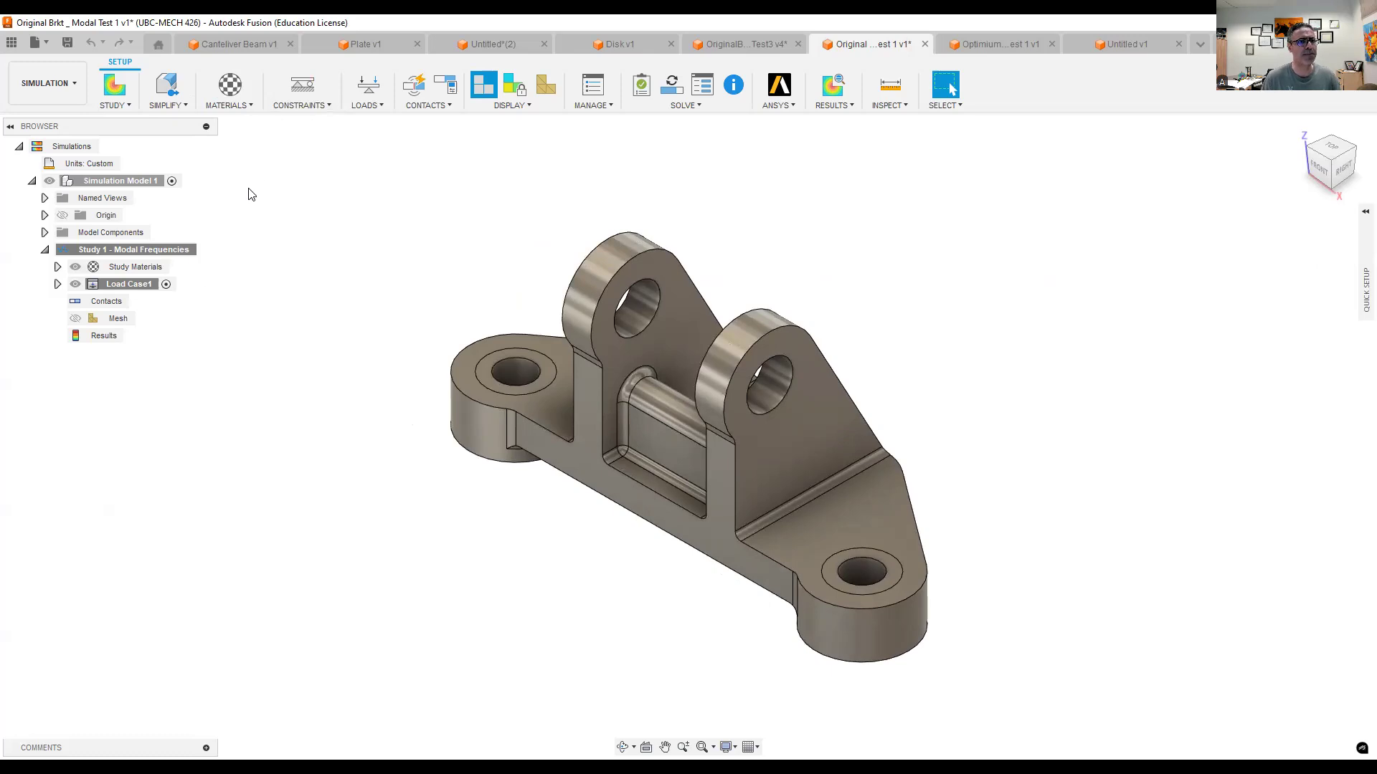
{"action": "left_click", "coordinate": [300, 105]}
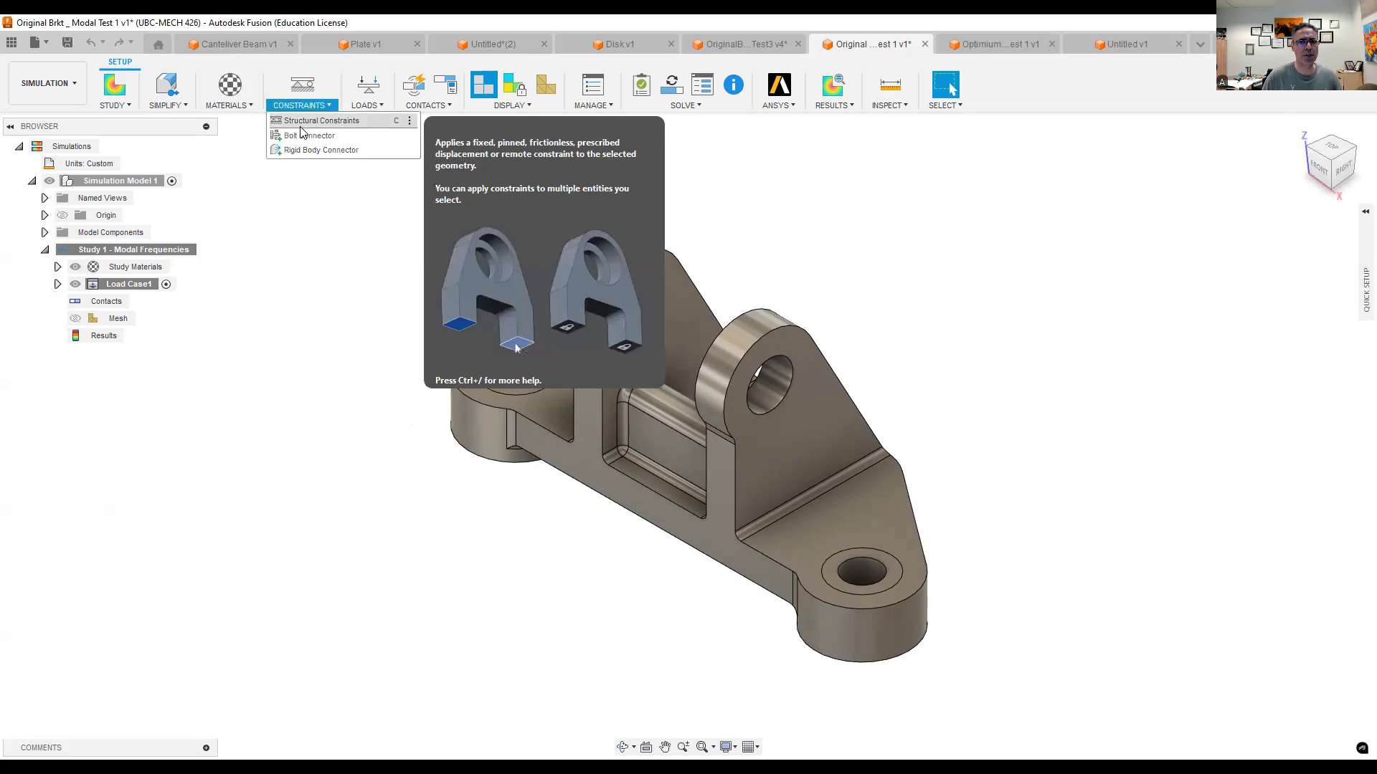
{"action": "left_click", "coordinate": [300, 125]}
{"action": "middle_click_drag", "start_coordinate": [388, 406], "coordinate": [372, 338], "text": "shift"}
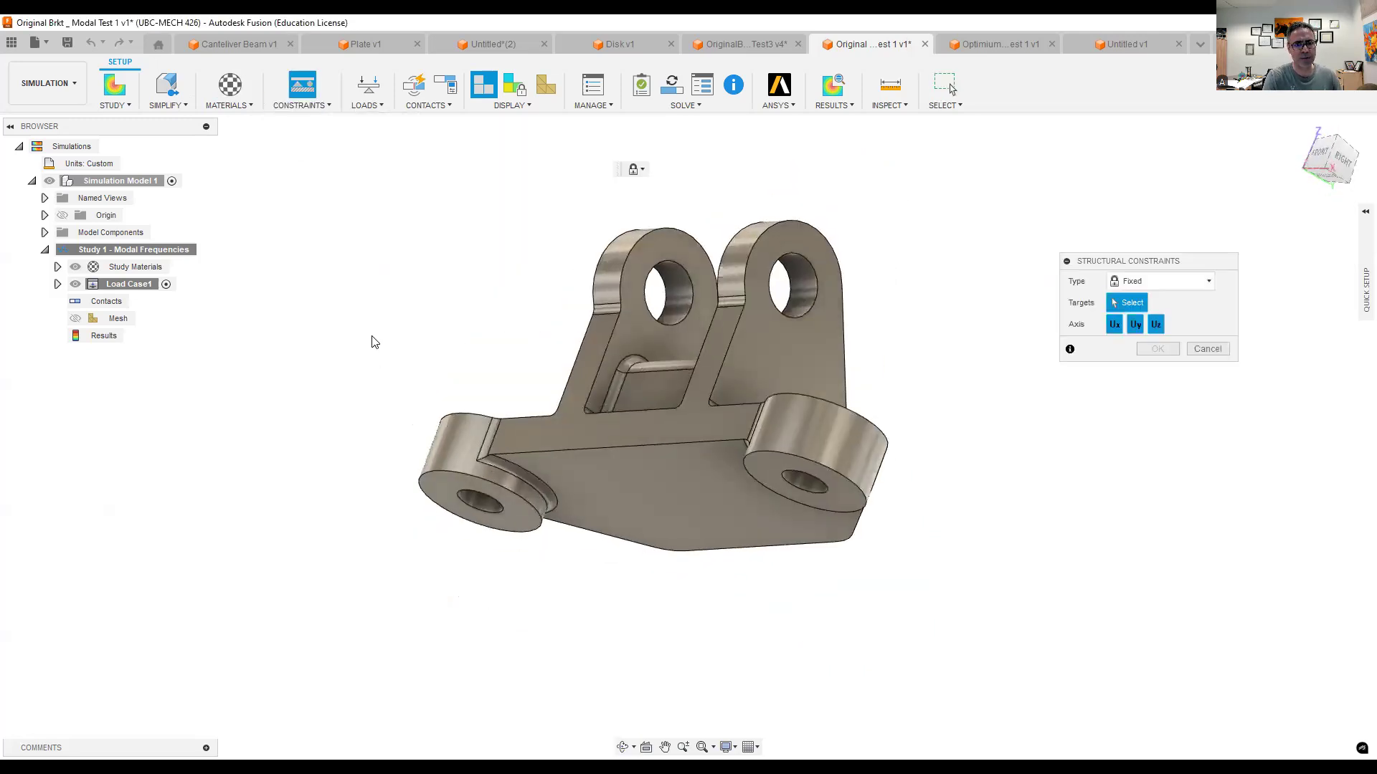
{"action": "left_click", "coordinate": [441, 485]}
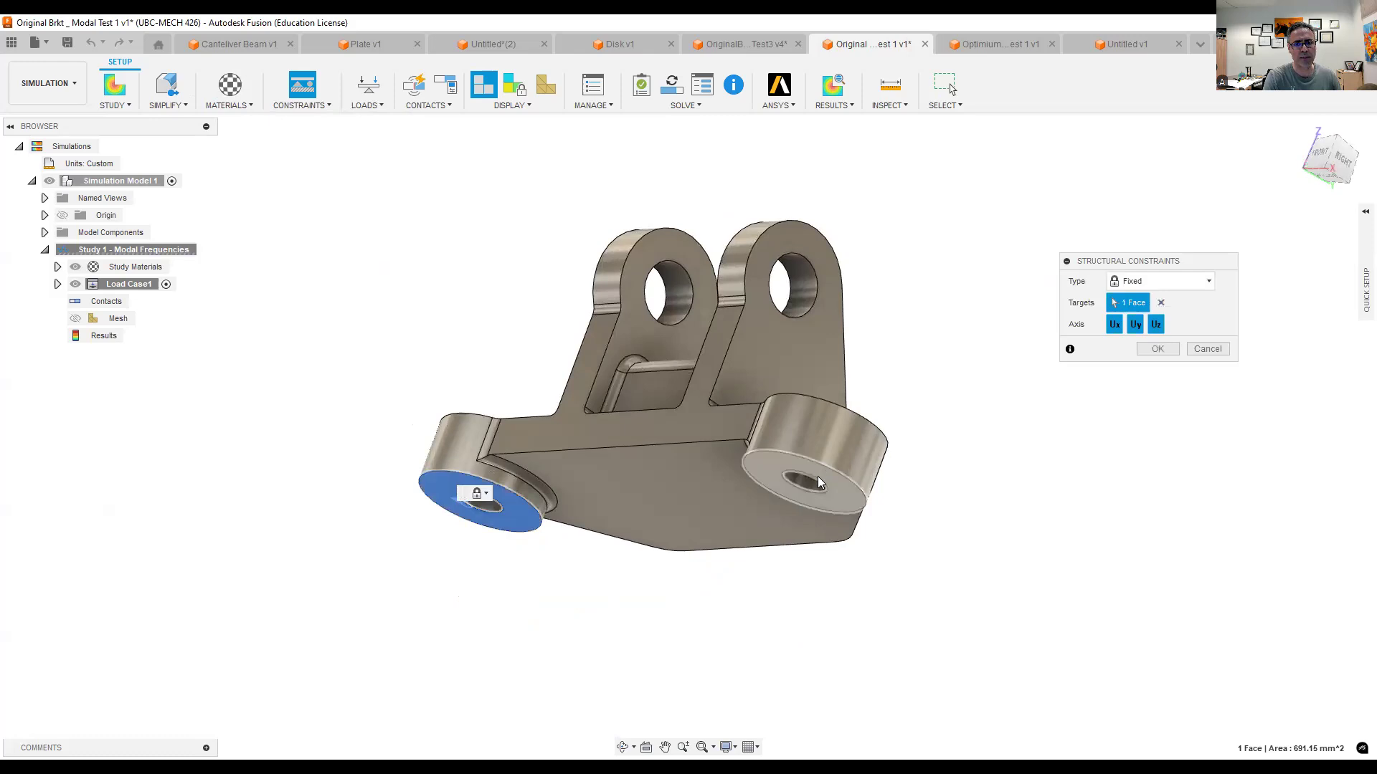
{"action": "left_click", "coordinate": [1157, 349]}
- Apply a Pin constraint to the cylindrical faces of the two mounting holes, restrained radially but free axially and tangentially
{"action": "middle_click_drag", "start_coordinate": [398, 313], "coordinate": [400, 363], "text": "shift"}
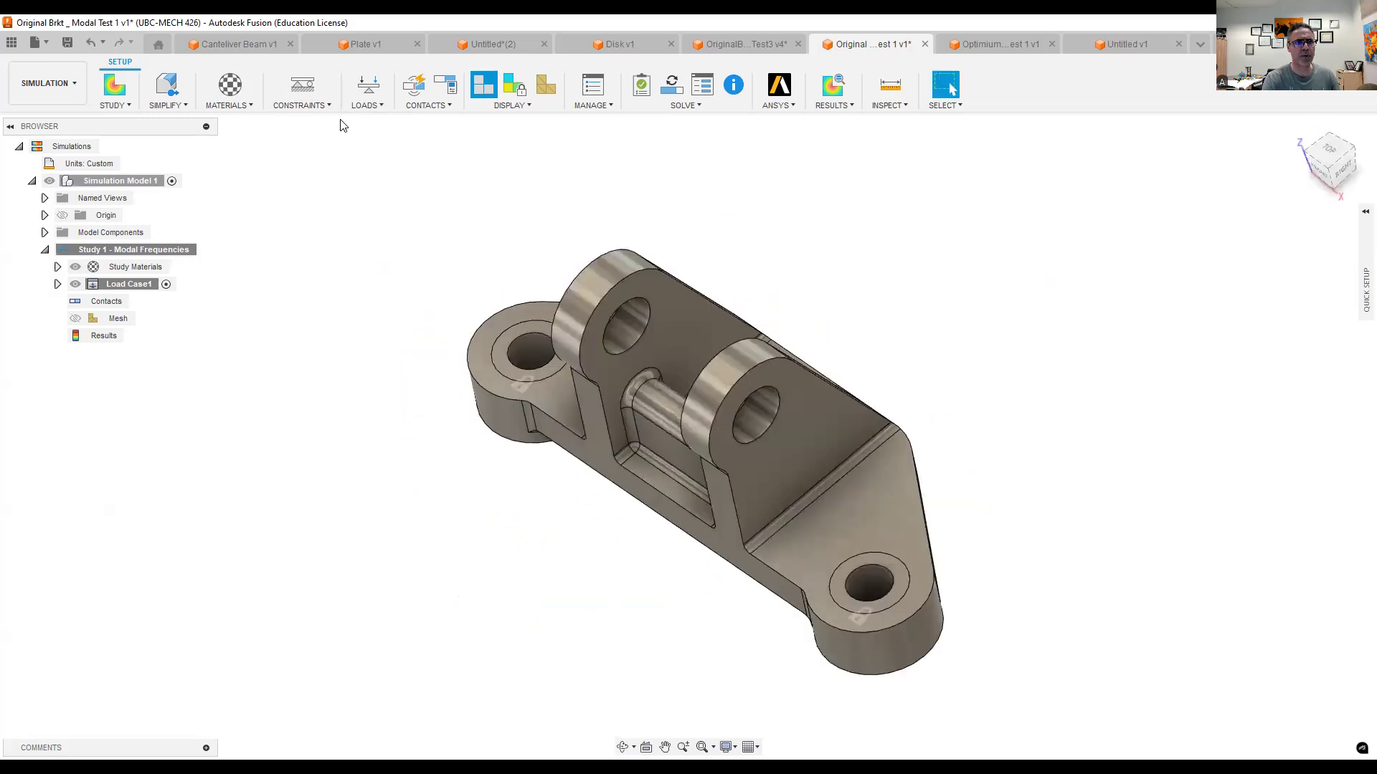
{"action": "left_click", "coordinate": [308, 106]}
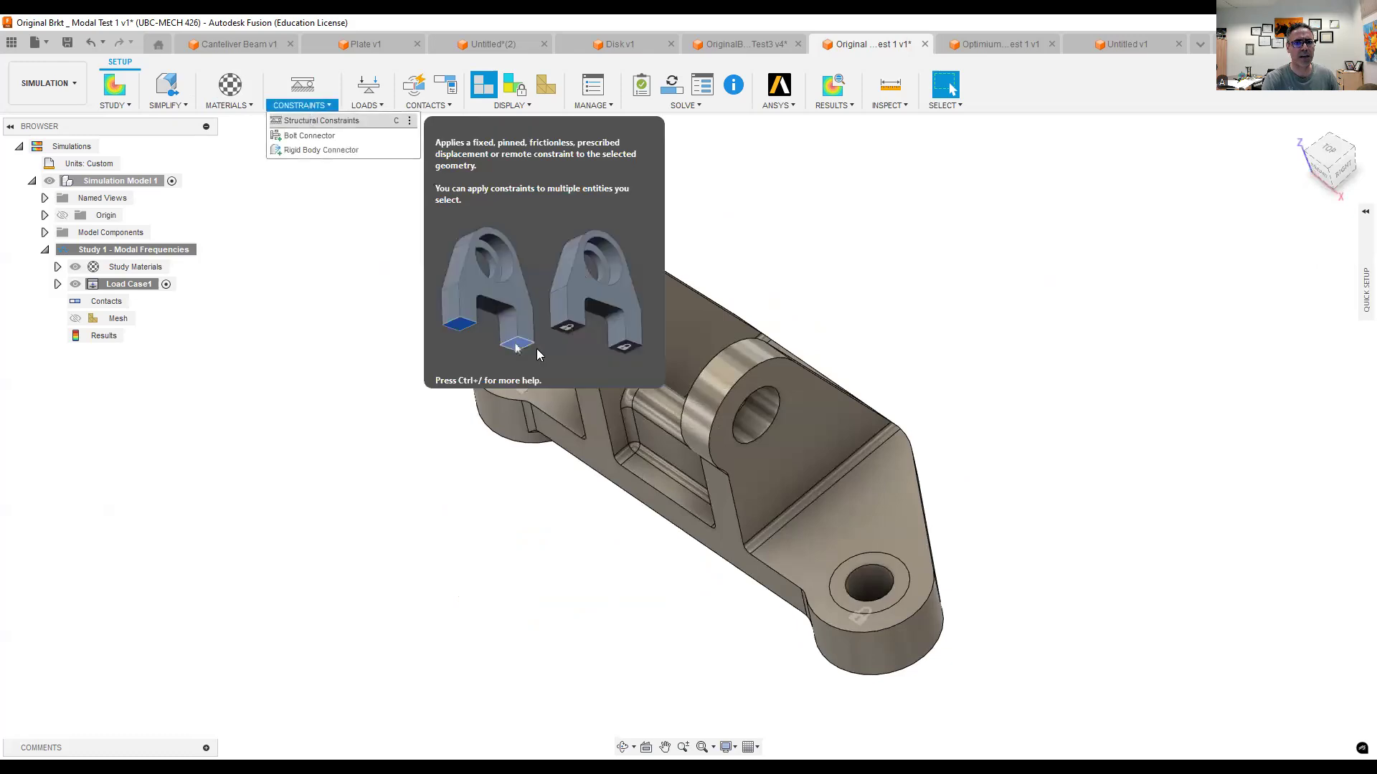
{"action": "key", "text": "c"}
{"action": "left_click", "coordinate": [531, 356]}
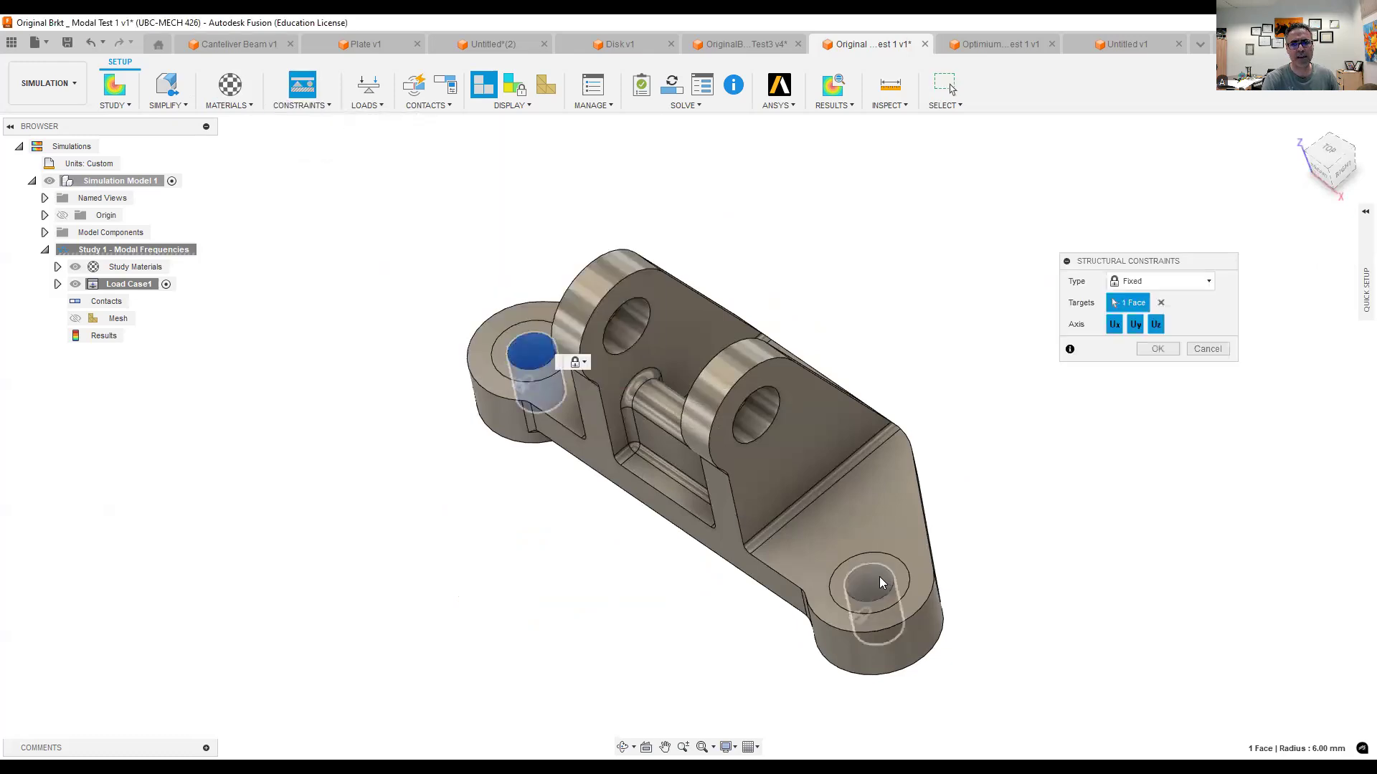
{"action": "left_click", "coordinate": [1142, 281]}
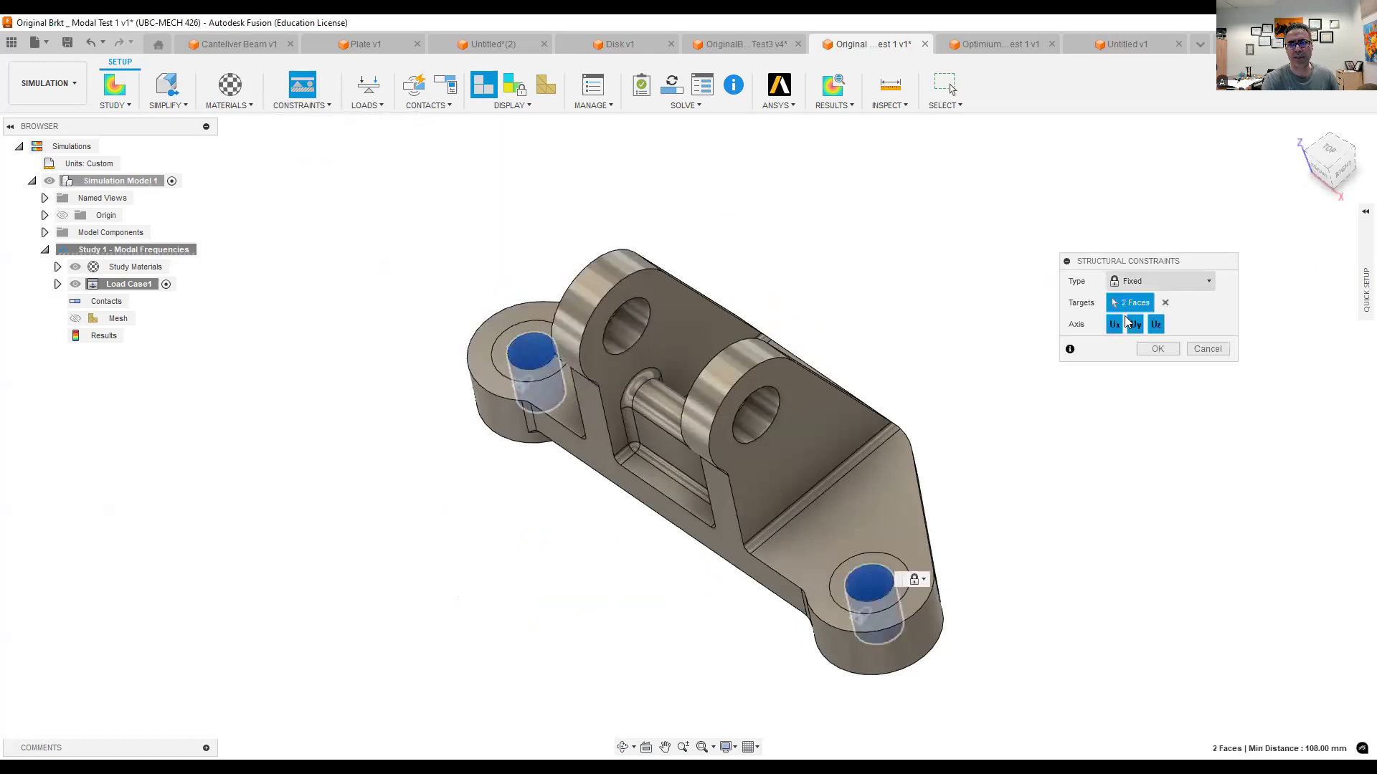
{"action": "left_click", "coordinate": [1127, 316]}
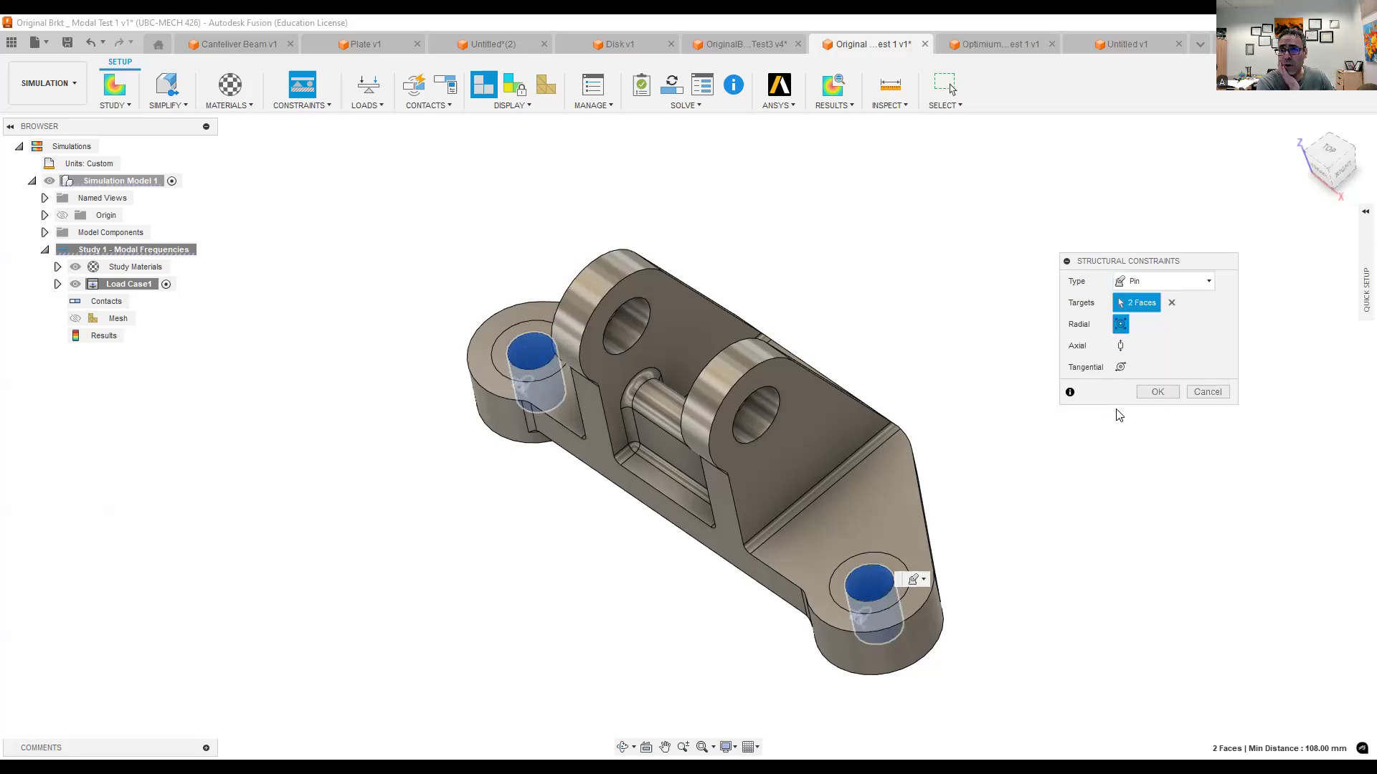
{"action": "left_click", "coordinate": [1157, 394]}
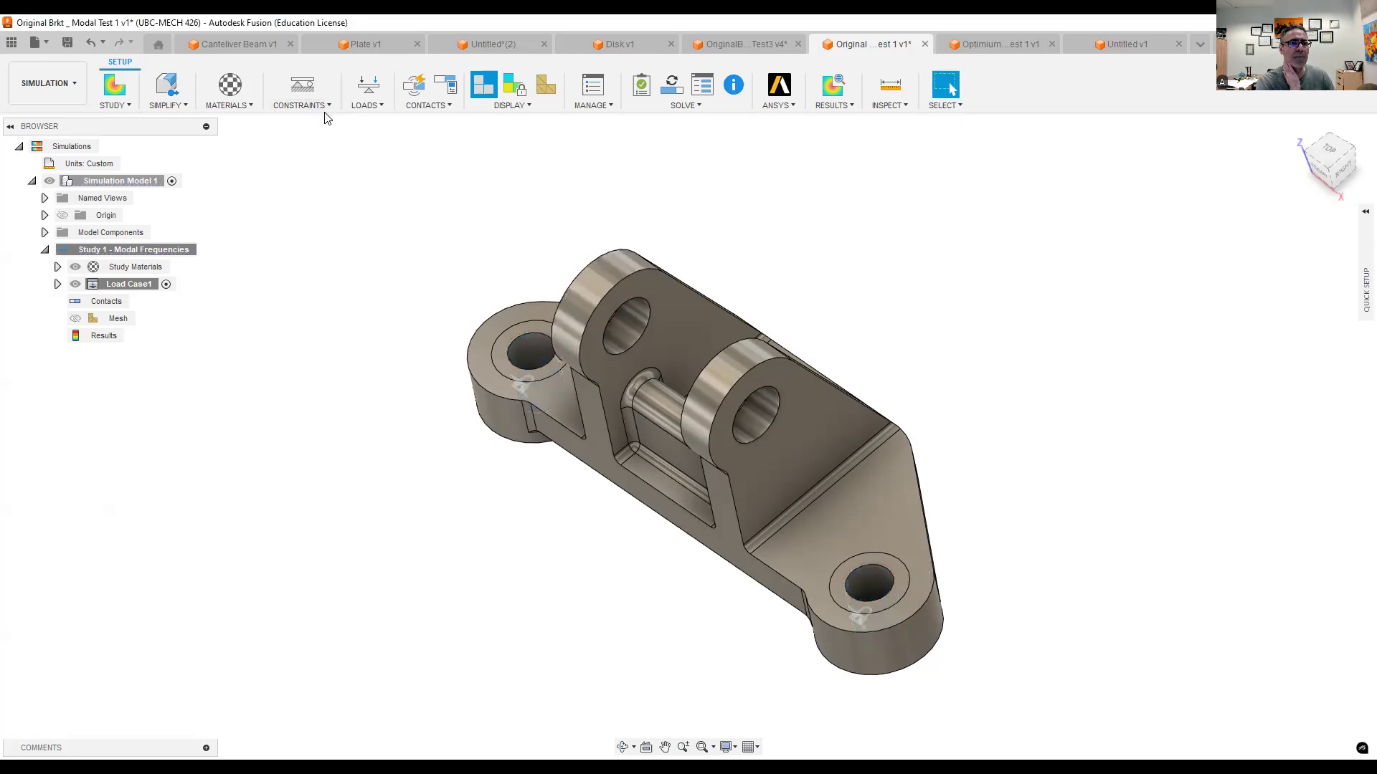
- Apply a Pin structural constraint to the inner faces of the two upper clevis holes, restrained radially but free axially and tangentially
{"action": "left_click", "coordinate": [301, 105]}
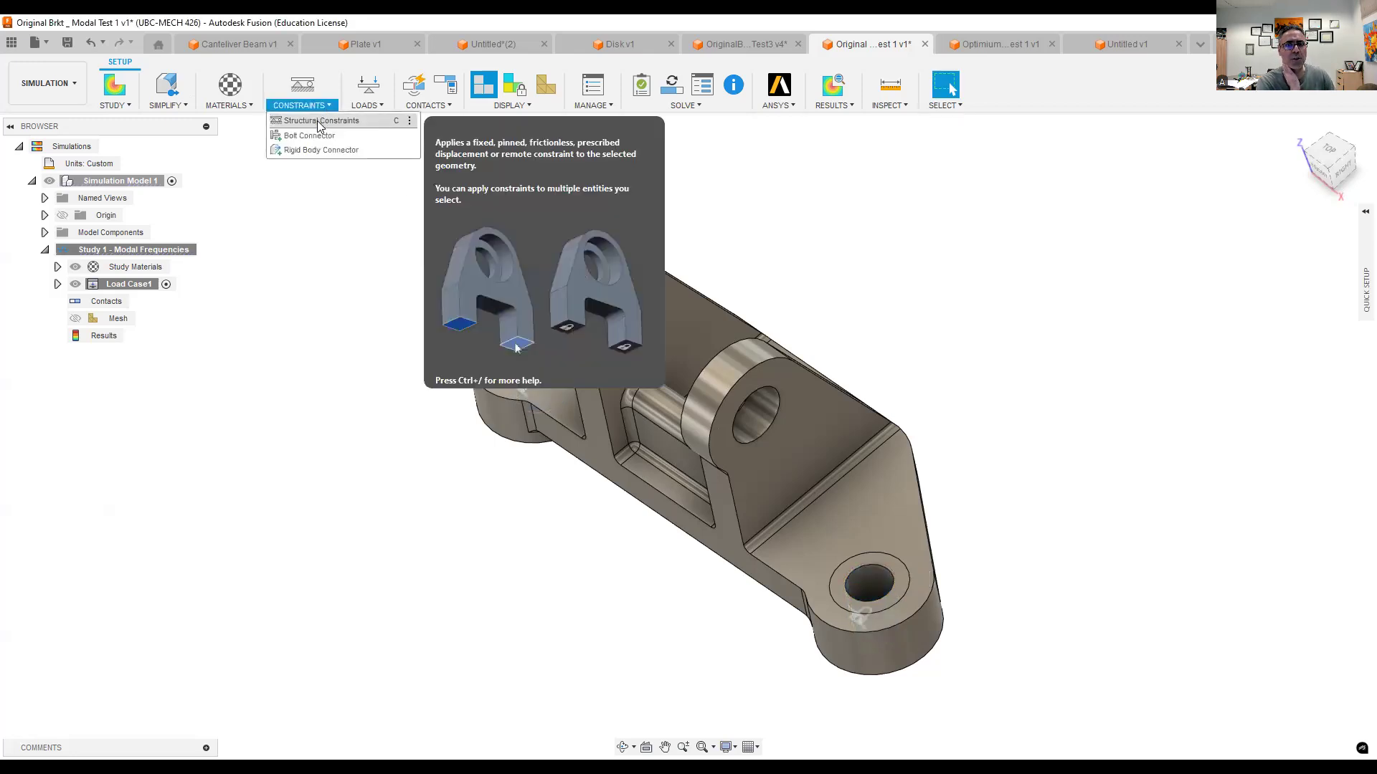
{"action": "left_click", "coordinate": [319, 122]}
{"action": "left_click", "coordinate": [623, 337]}
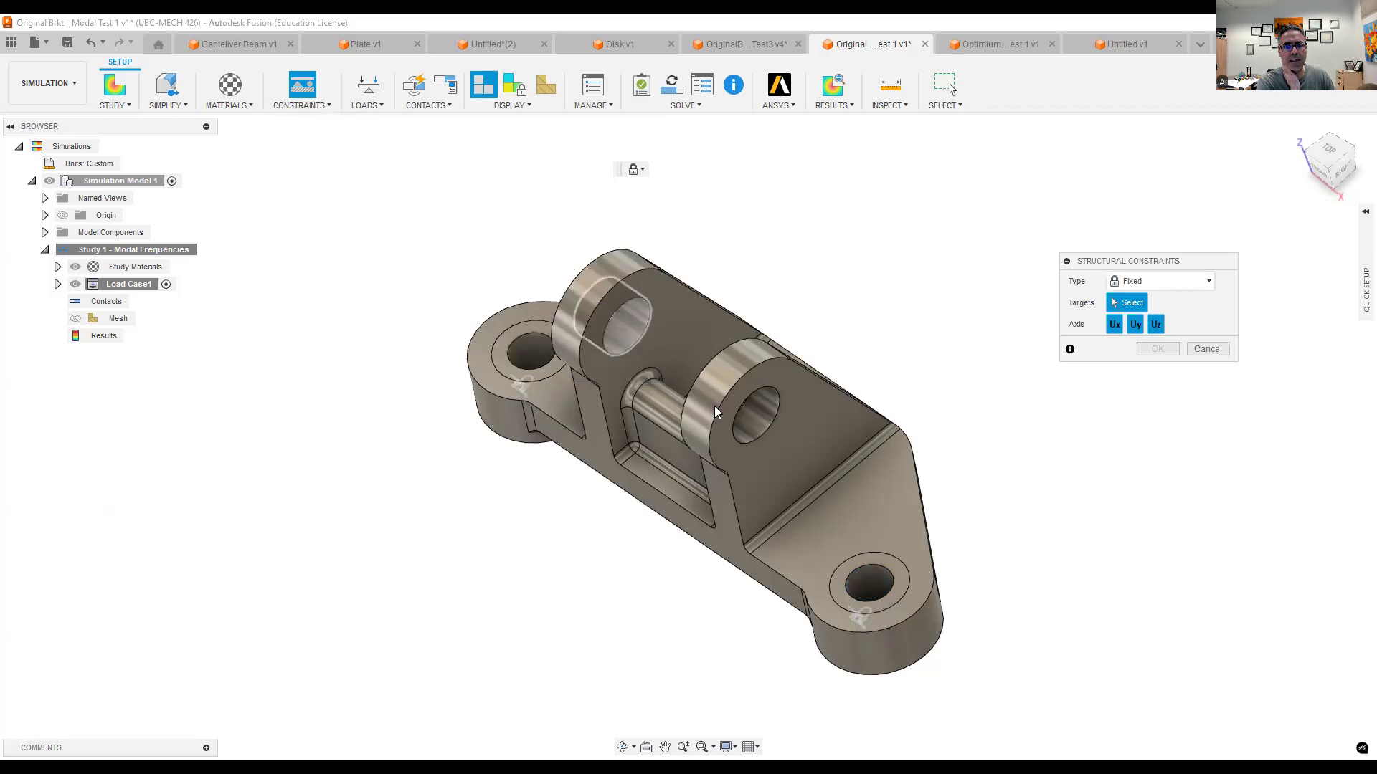
{"action": "left_click", "coordinate": [760, 419]}
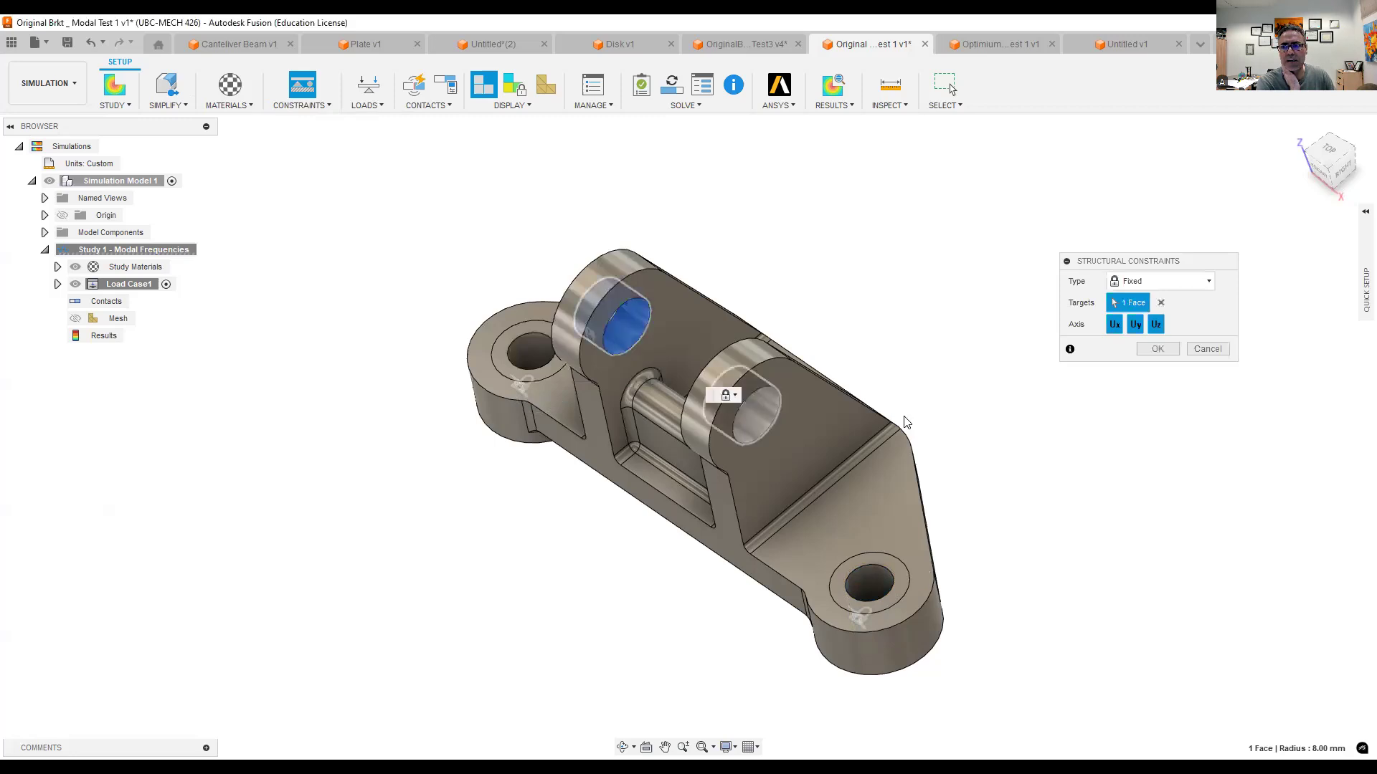
{"action": "left_click", "coordinate": [1131, 283]}
{"action": "left_click", "coordinate": [1131, 314]}
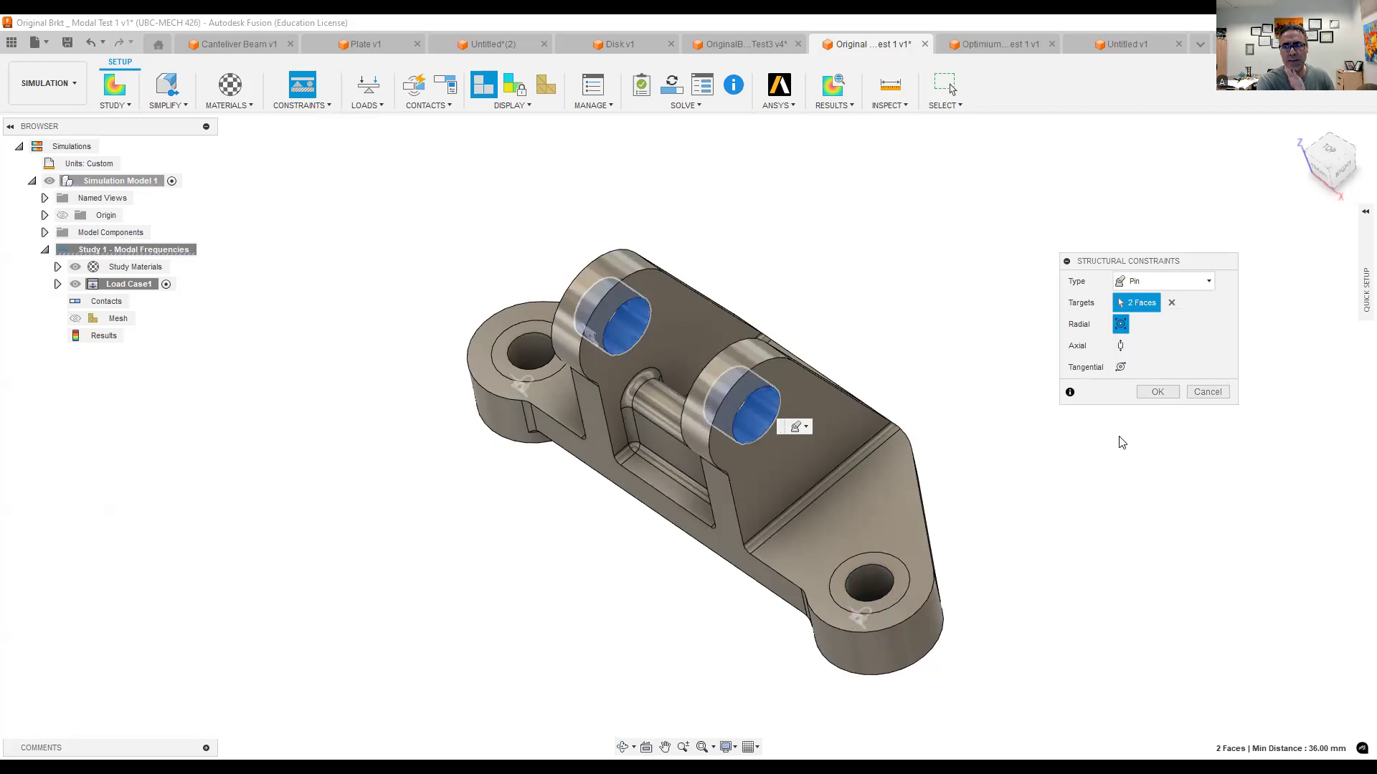
{"action": "left_click", "coordinate": [1156, 390]}
- Solve the bracket's modal frequencies study and dismiss the job status once its results are loaded
{"action": "scroll", "coordinate": [1029, 436], "scroll_direction": "down", "scroll_amount": 1}
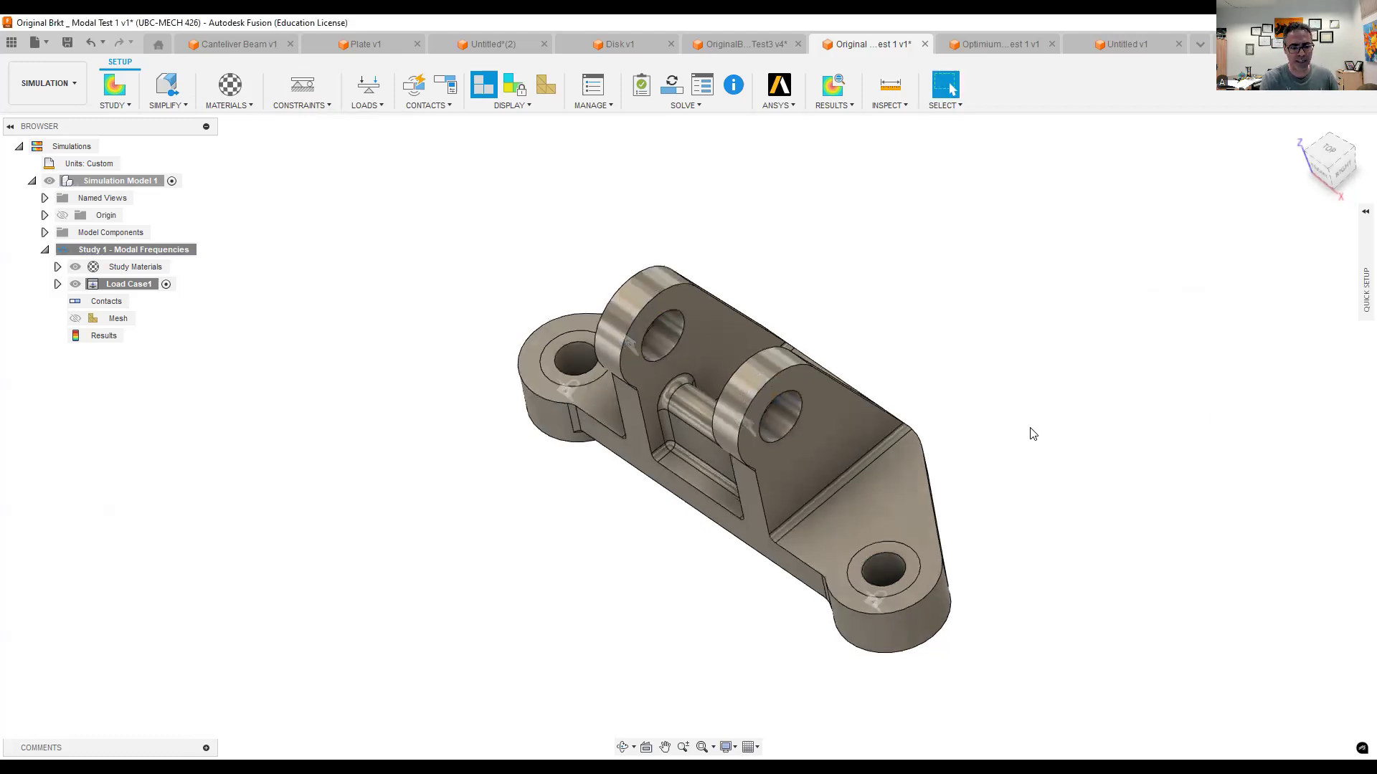
{"action": "mouse_move", "coordinate": [1024, 407]}
{"action": "middle_mouse_down", "text": "shift"}
{"action": "mouse_move", "coordinate": [987, 363]}
{"action": "mouse_move", "coordinate": [1032, 381]}
{"action": "mouse_move", "coordinate": [977, 395]}
{"action": "mouse_move", "coordinate": [1048, 381]}
{"action": "mouse_move", "coordinate": [1023, 394]}
{"action": "mouse_move", "coordinate": [999, 369]}
{"action": "mouse_move", "coordinate": [1030, 372]}
{"action": "mouse_move", "coordinate": [1002, 395]}
{"action": "middle_mouse_up", "text": "shift"}
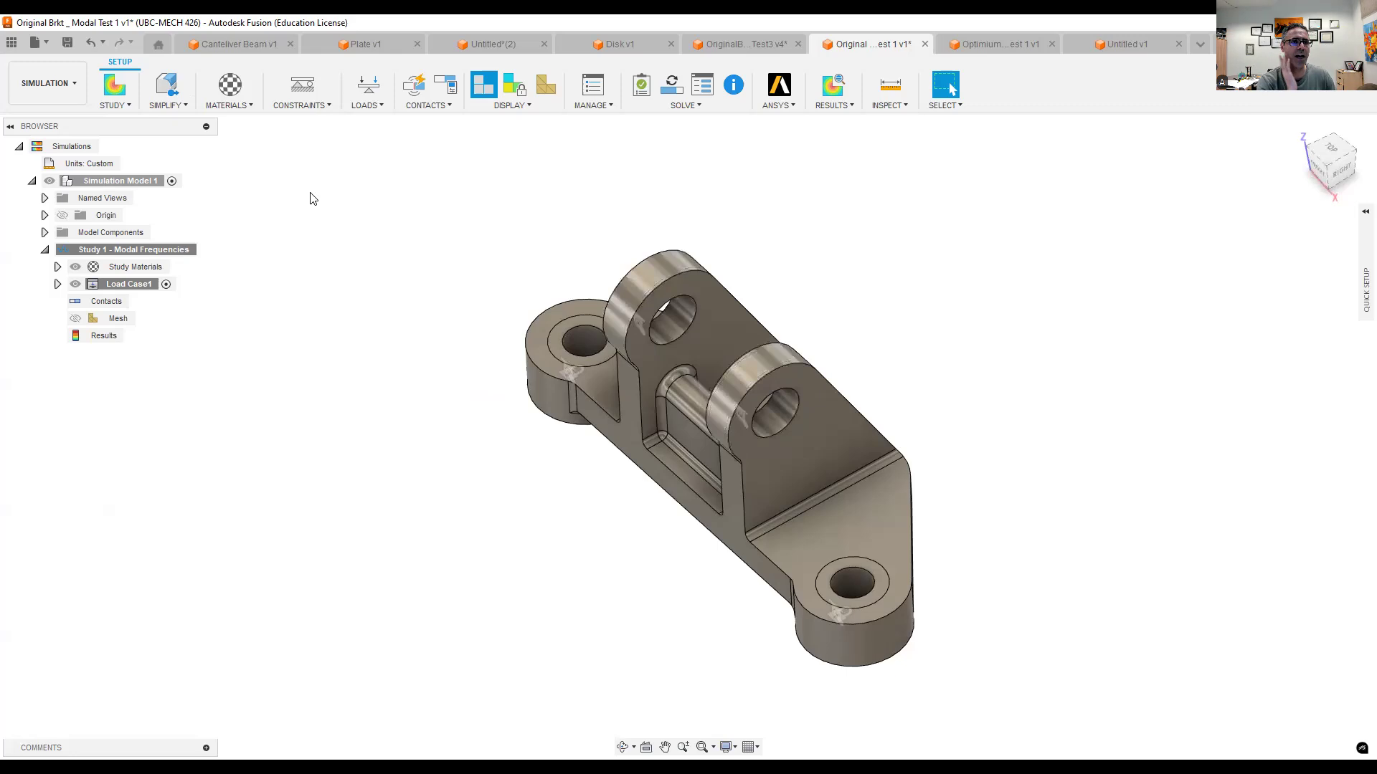
{"action": "left_click", "coordinate": [685, 105]}
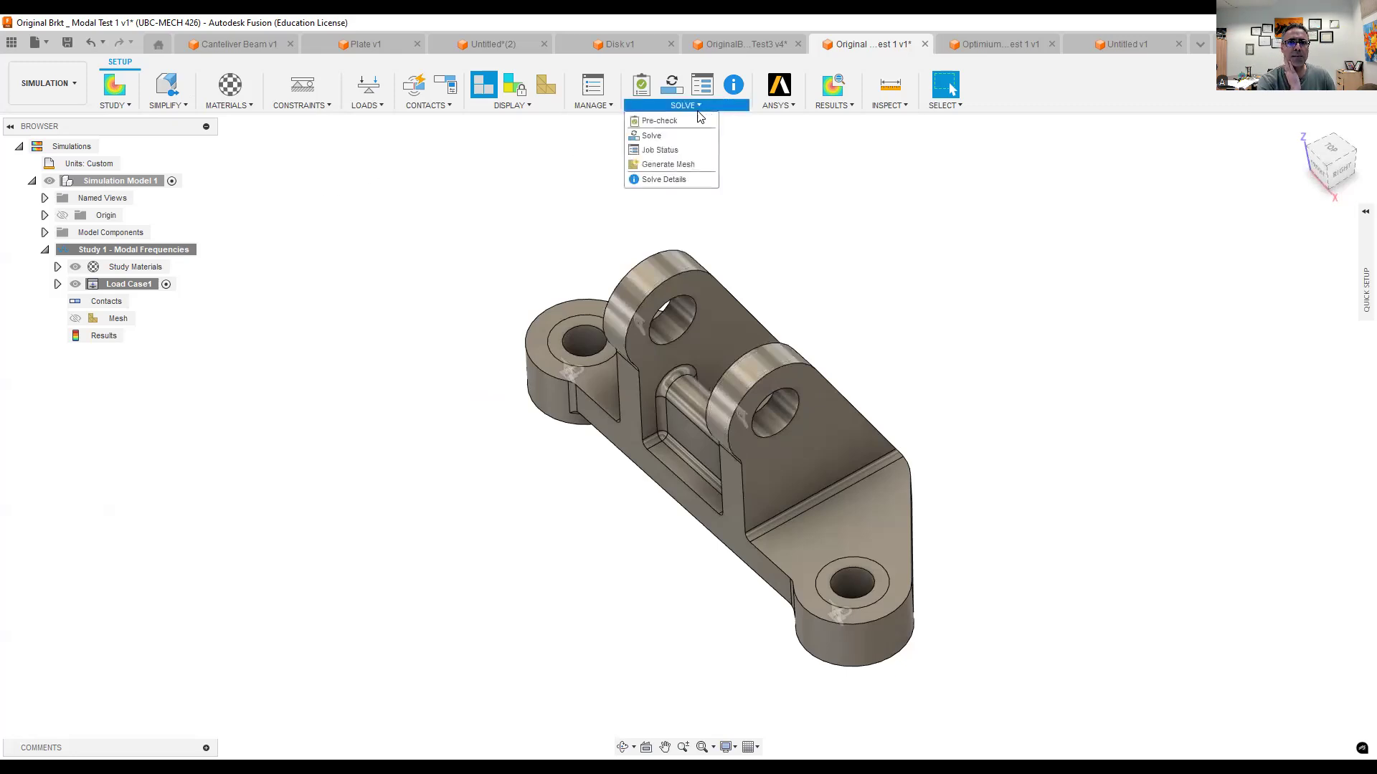
{"action": "left_click", "coordinate": [663, 137]}
{"action": "left_click", "coordinate": [883, 580]}
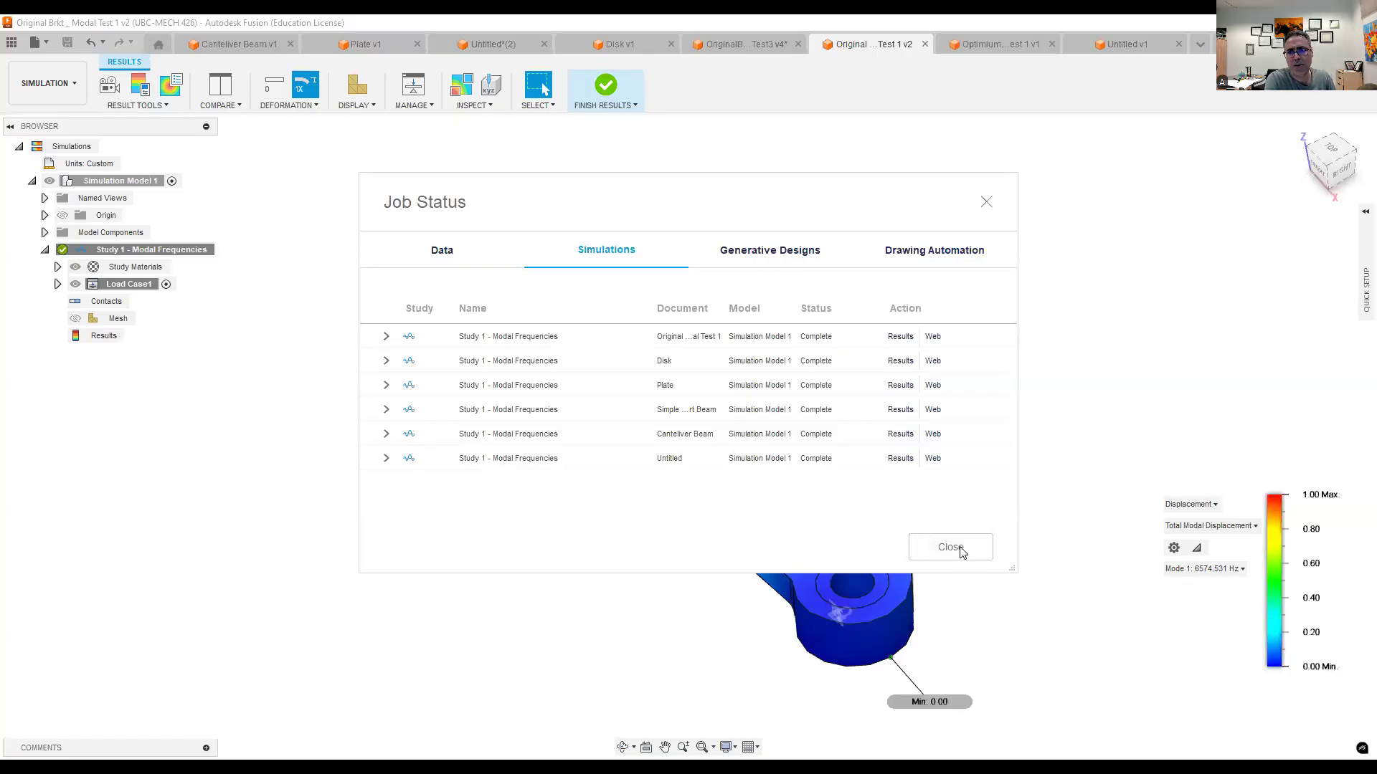
{"action": "left_click", "coordinate": [951, 548]}
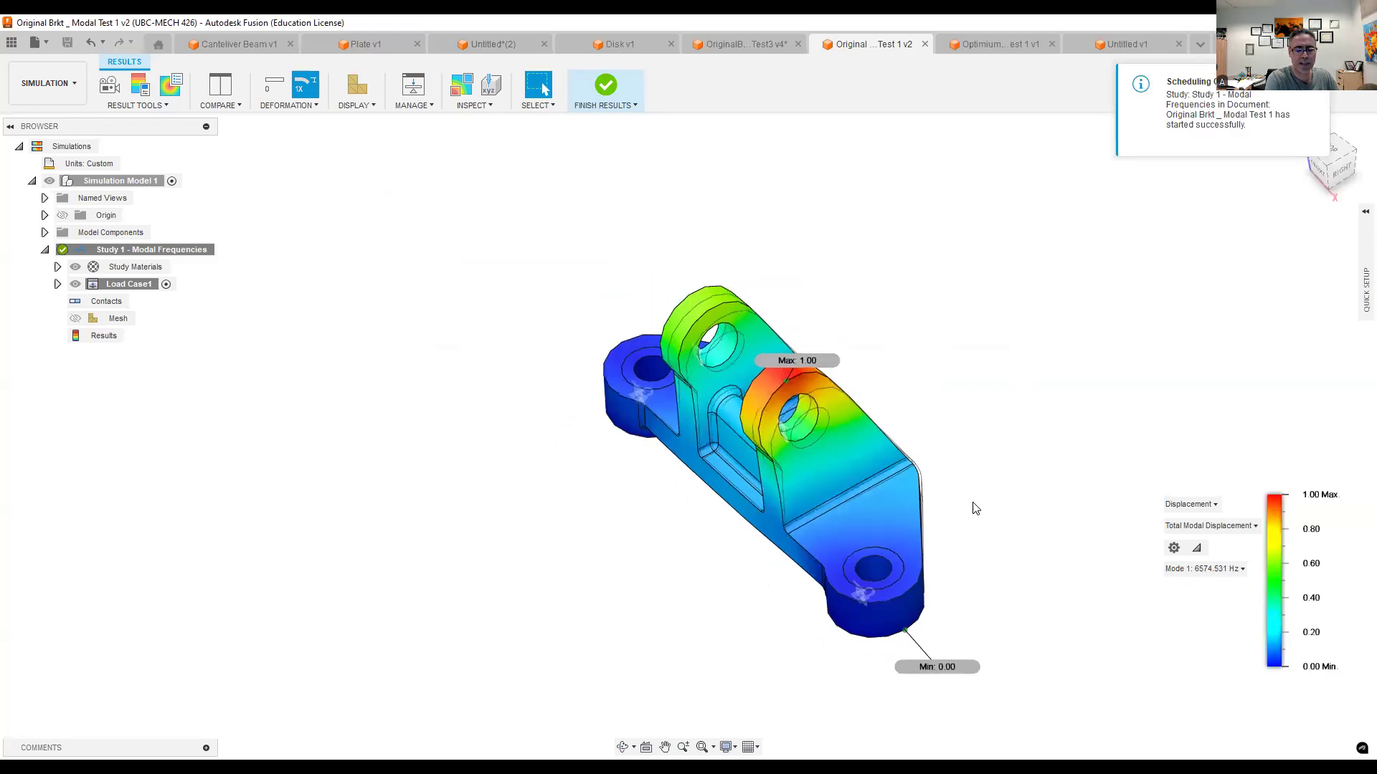
- Examine the bracket's Mode 1 total modal displacement and play its two-way animation in the front view
{"action": "middle_click_drag", "start_coordinate": [933, 422], "coordinate": [979, 425], "text": "shift"}
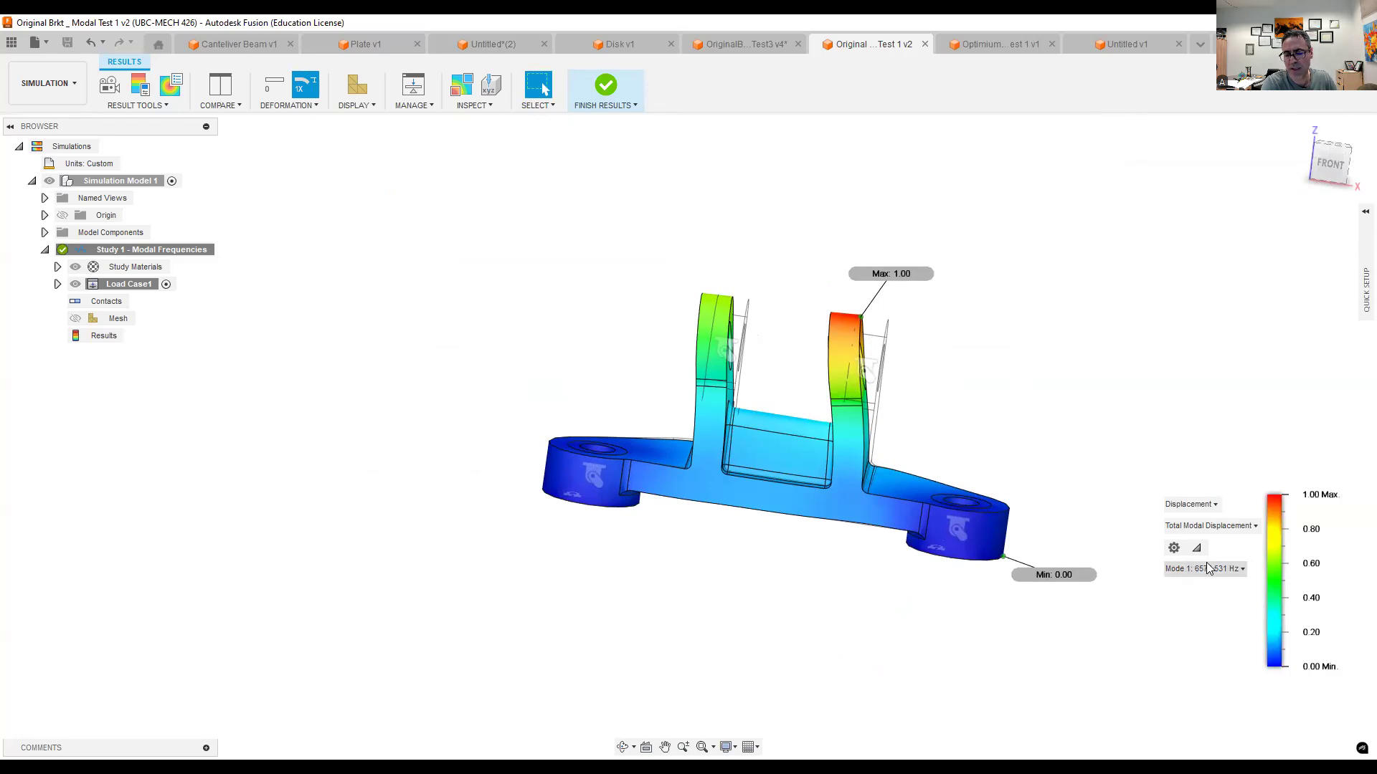
{"action": "middle_click_drag", "start_coordinate": [1006, 399], "coordinate": [932, 470], "text": "shift"}
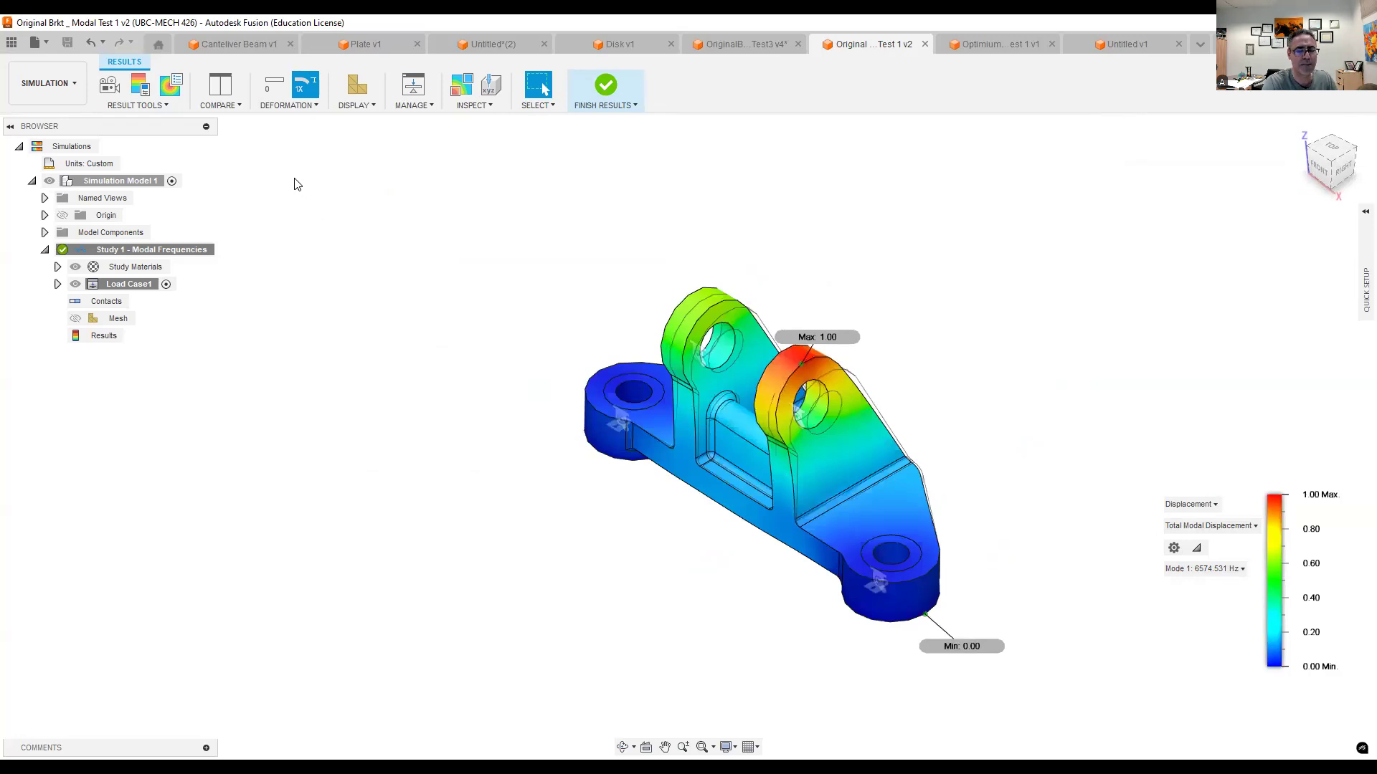
{"action": "left_click", "coordinate": [110, 88]}
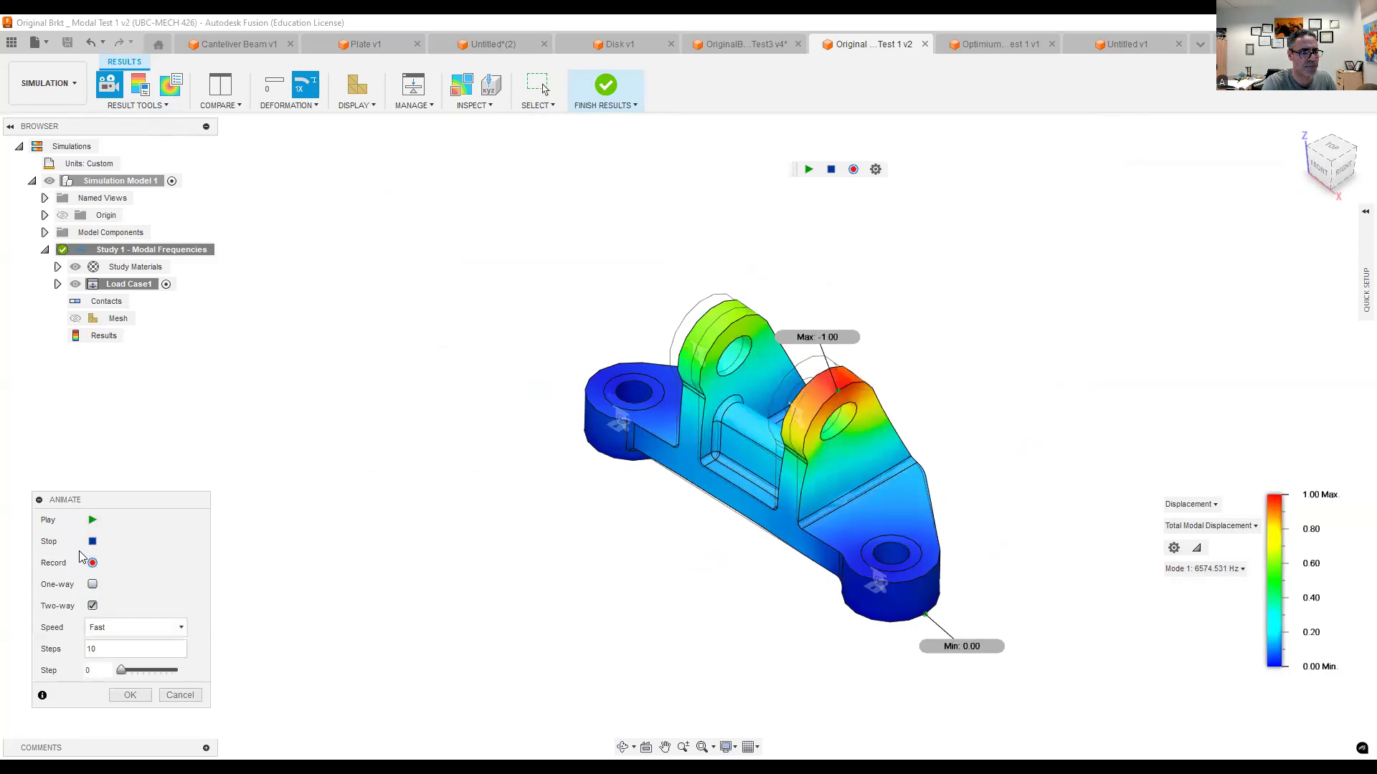
{"action": "left_click", "coordinate": [90, 522]}
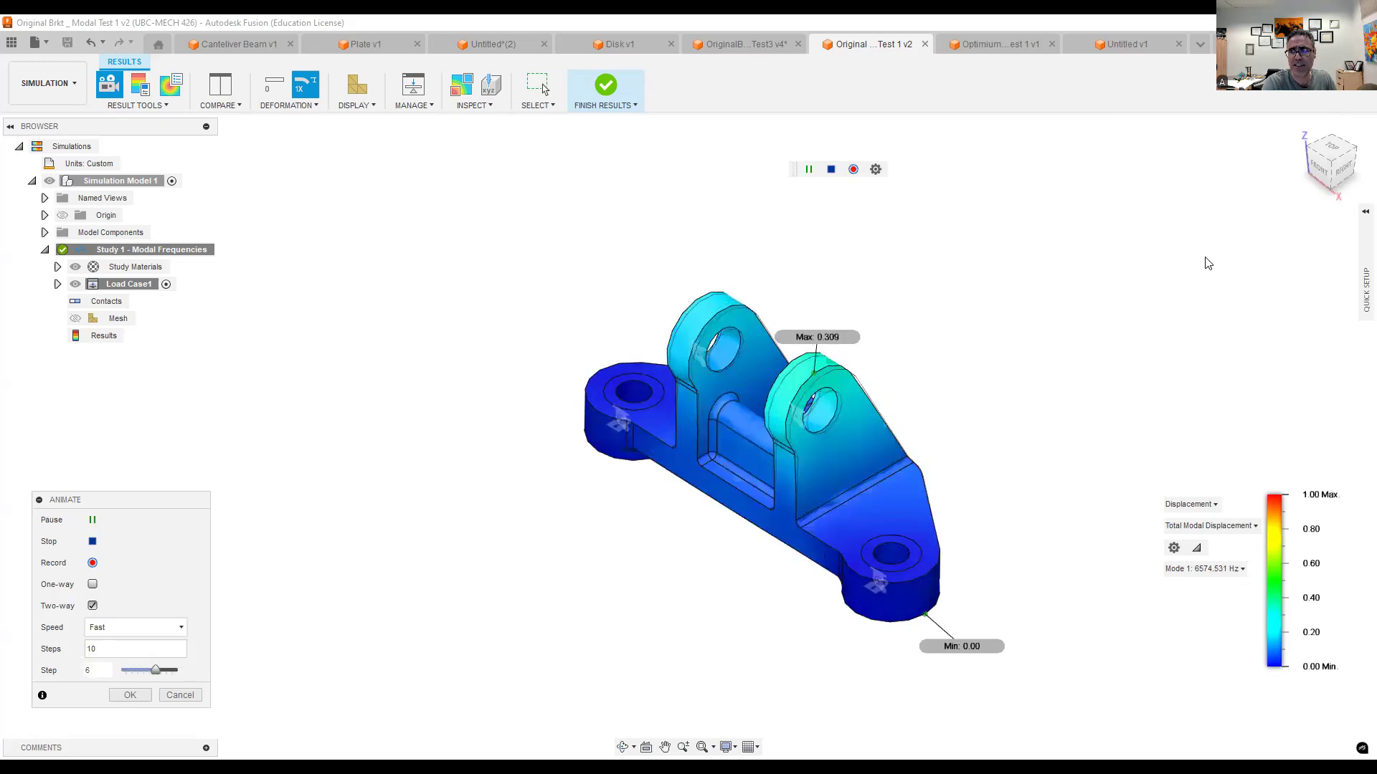
{"action": "left_click", "coordinate": [1321, 173]}
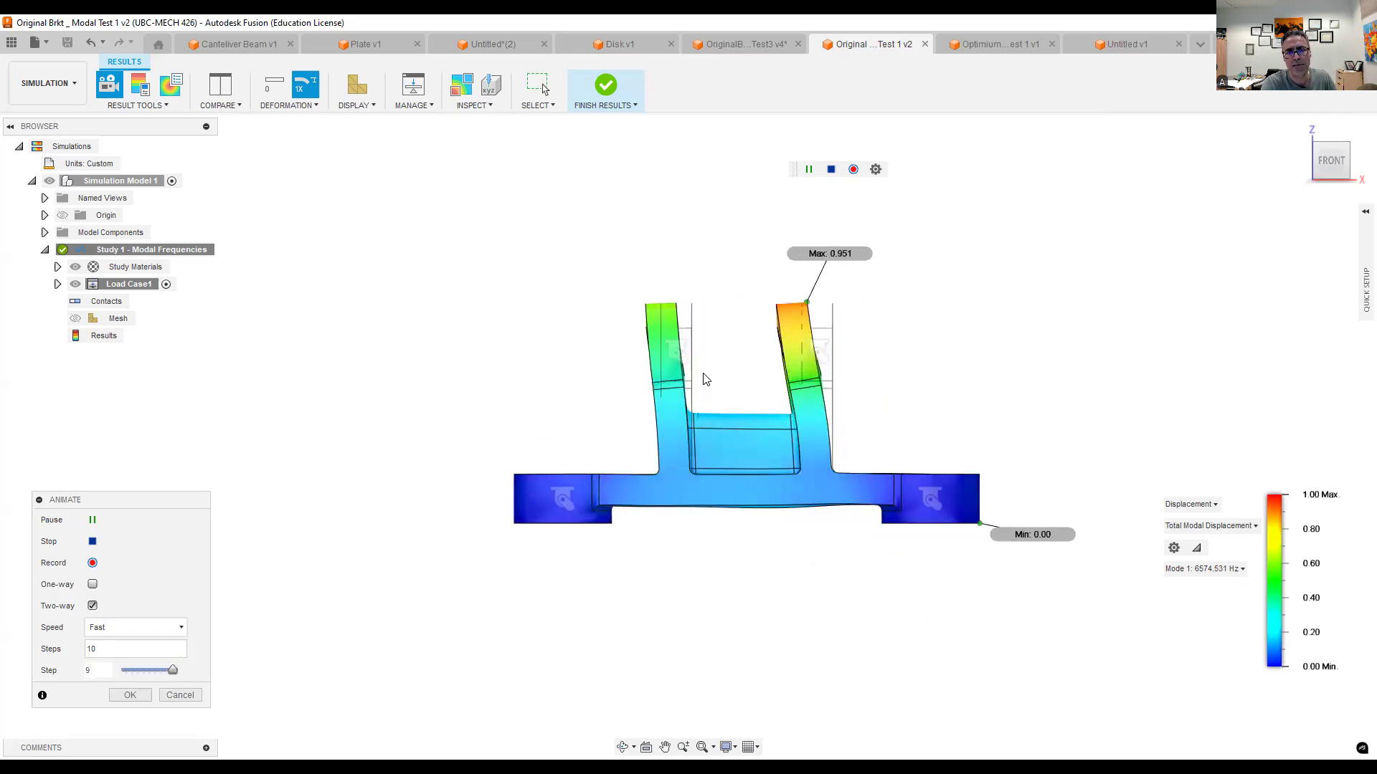
- Compare the animated Mode 1 and Mode 2 shapes of the bracket from the front, ending on Mode 2
{"action": "left_click", "coordinate": [1202, 569]}
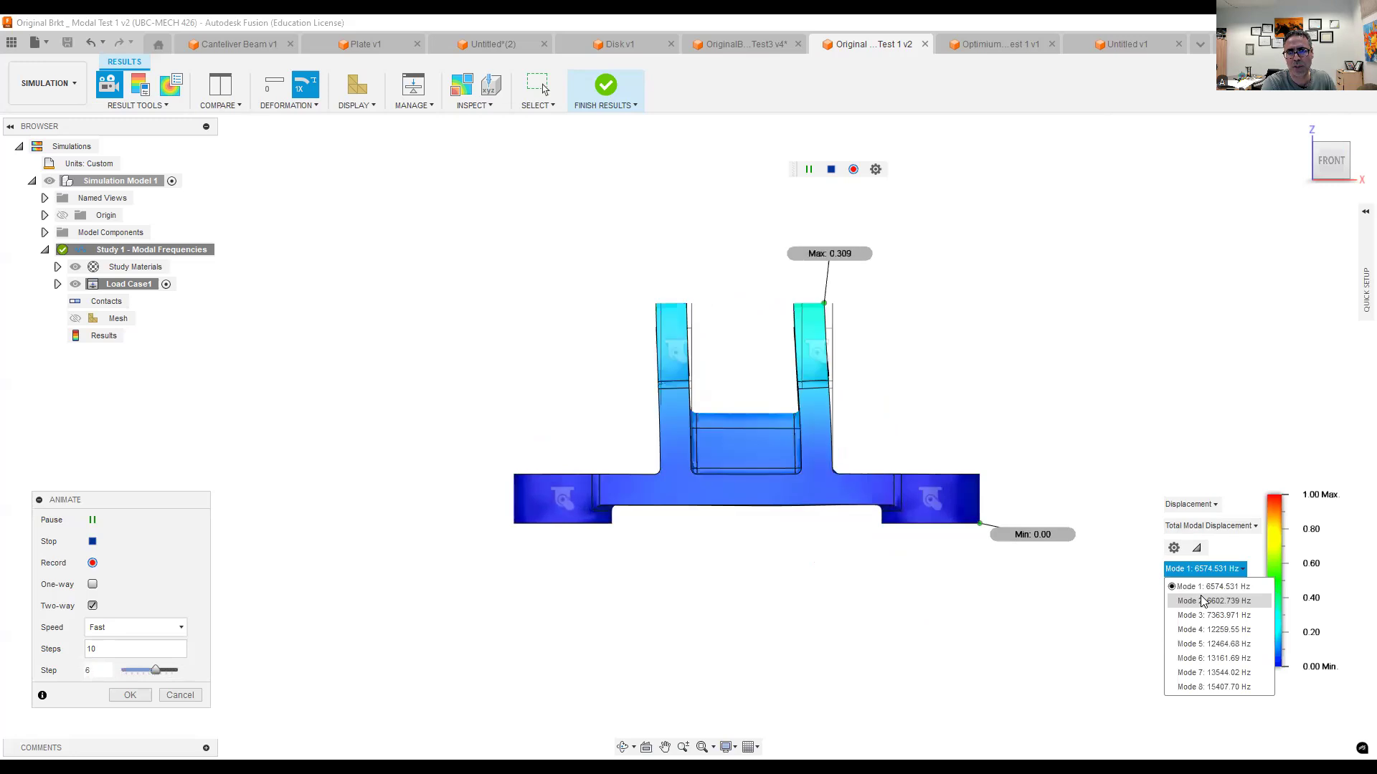
{"action": "left_click", "coordinate": [1203, 600]}
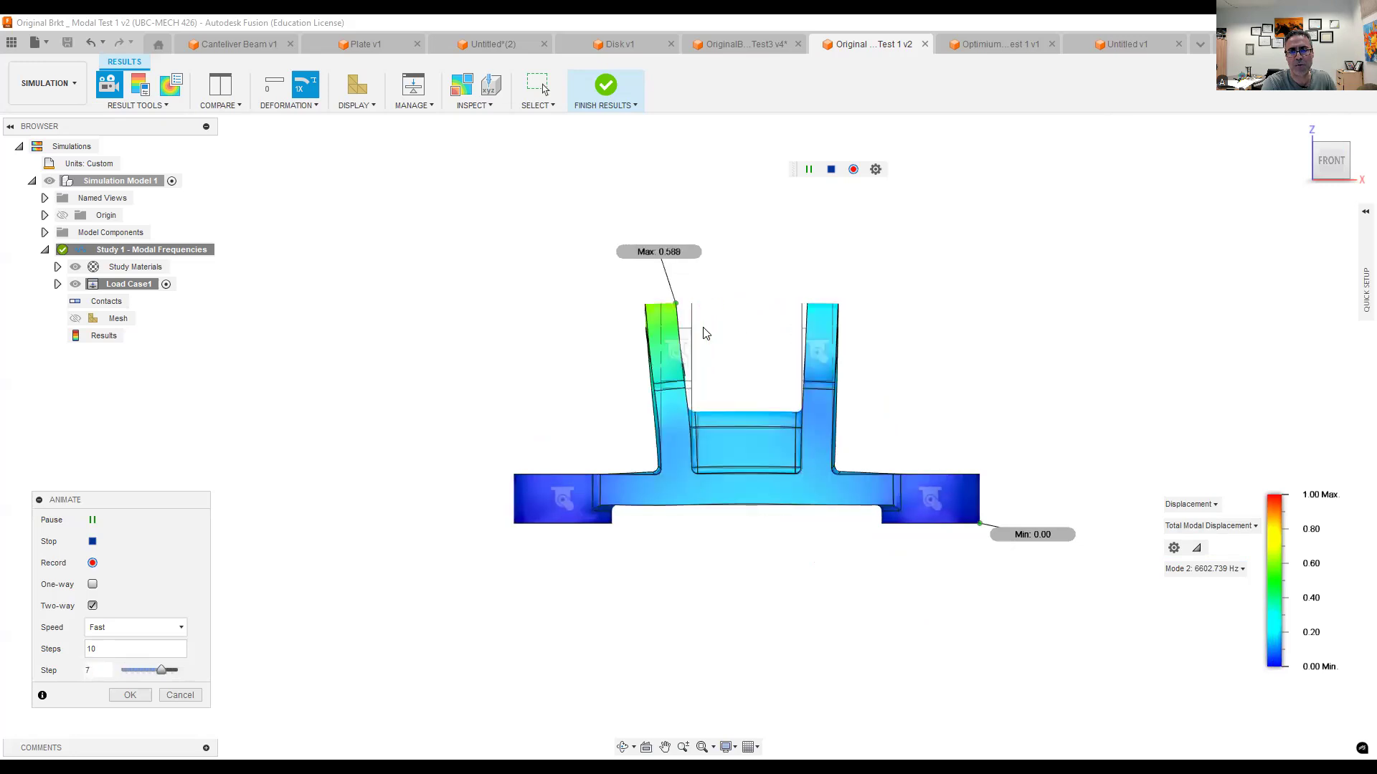
{"action": "left_click", "coordinate": [1204, 570]}
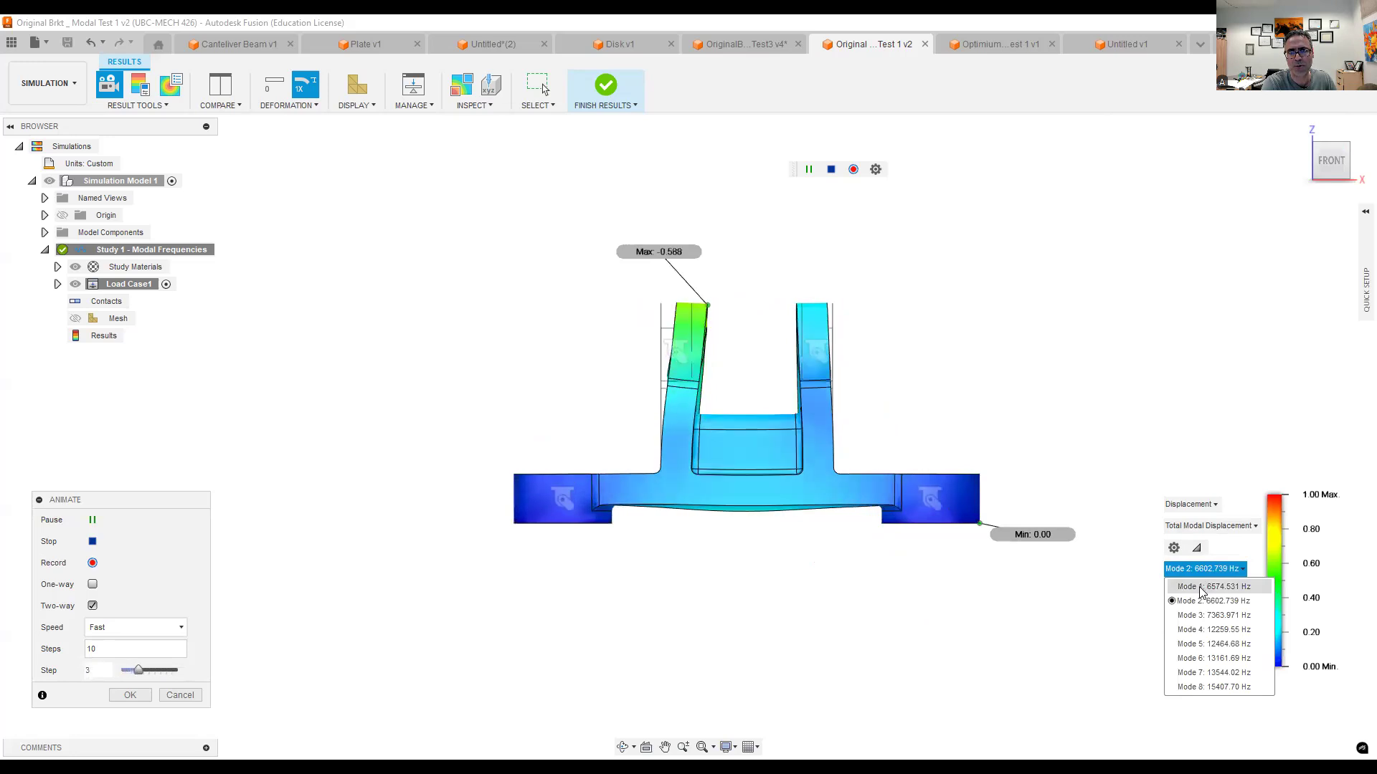
{"action": "left_click", "coordinate": [1203, 588]}
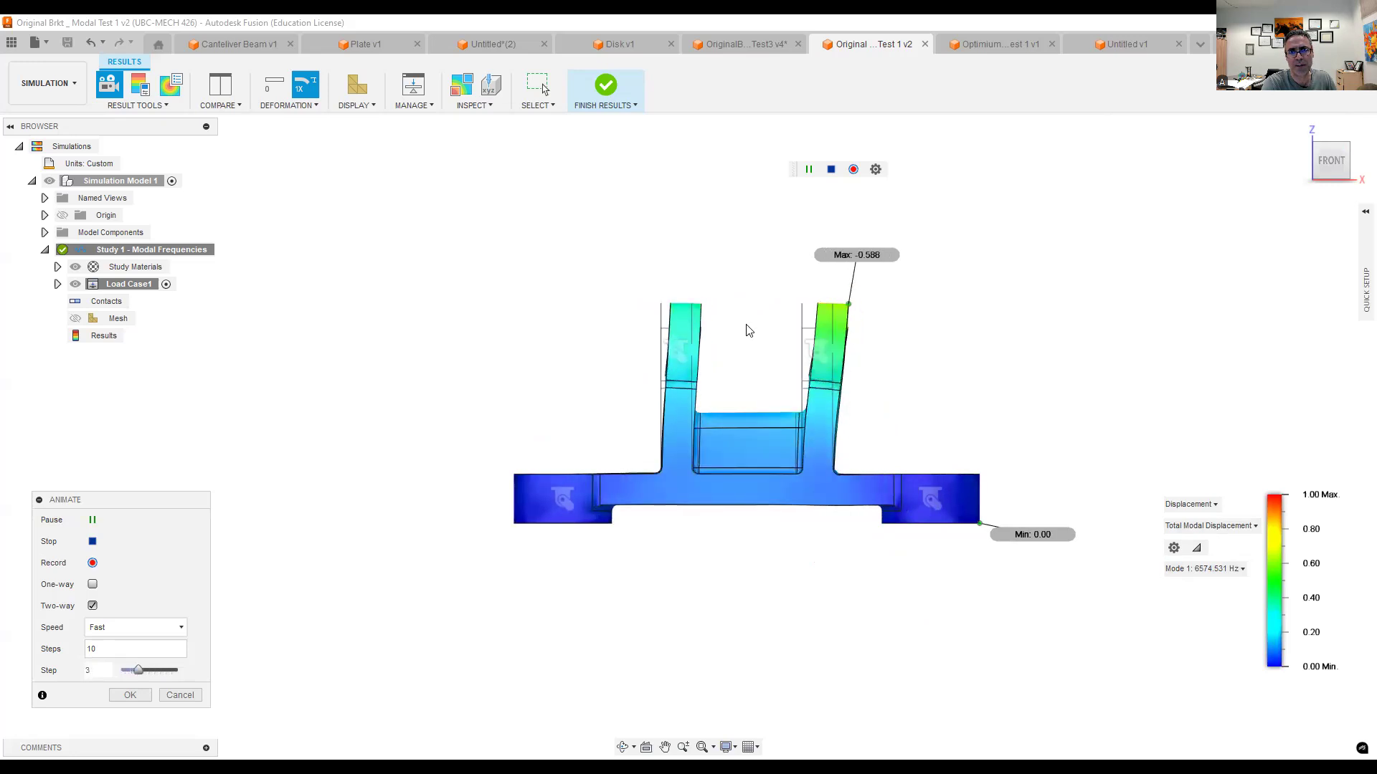
{"action": "left_click", "coordinate": [1191, 570]}
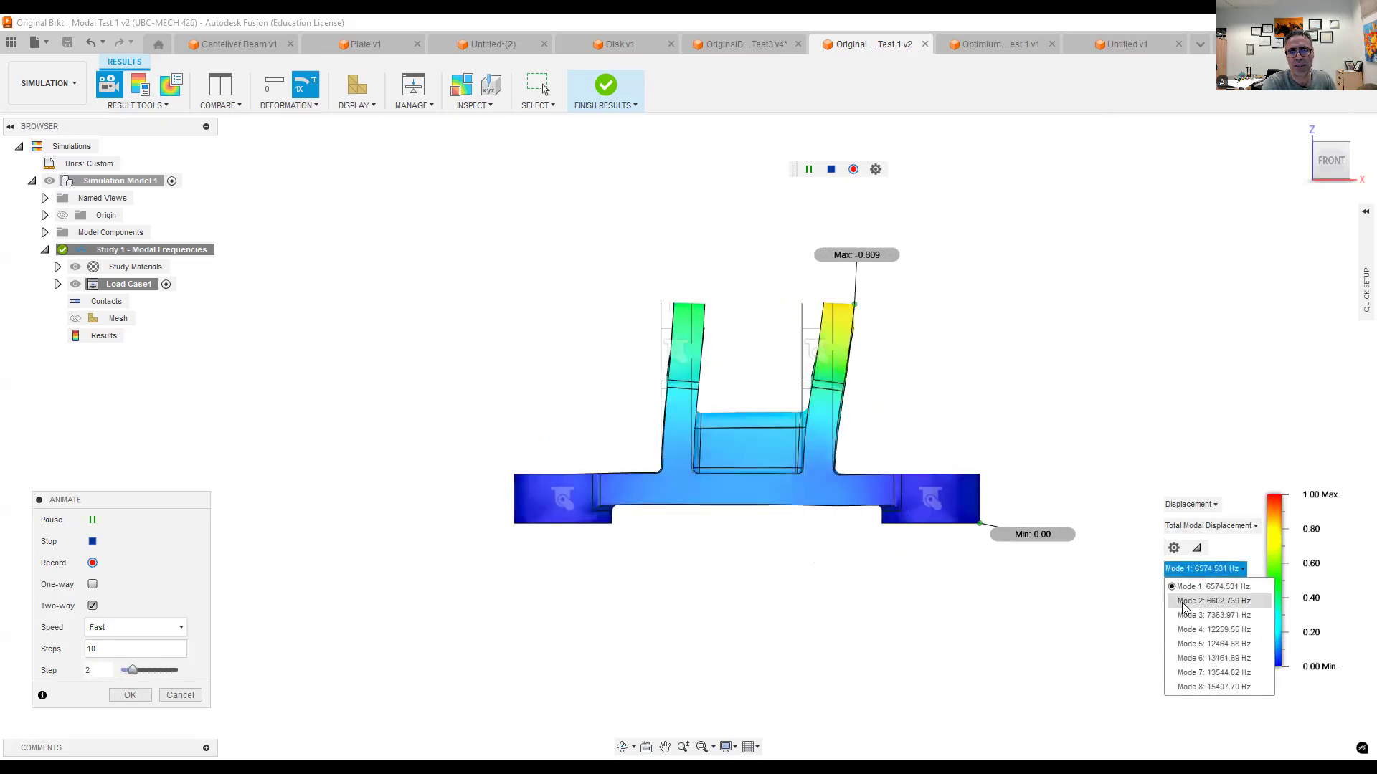
{"action": "left_click", "coordinate": [1213, 601]}
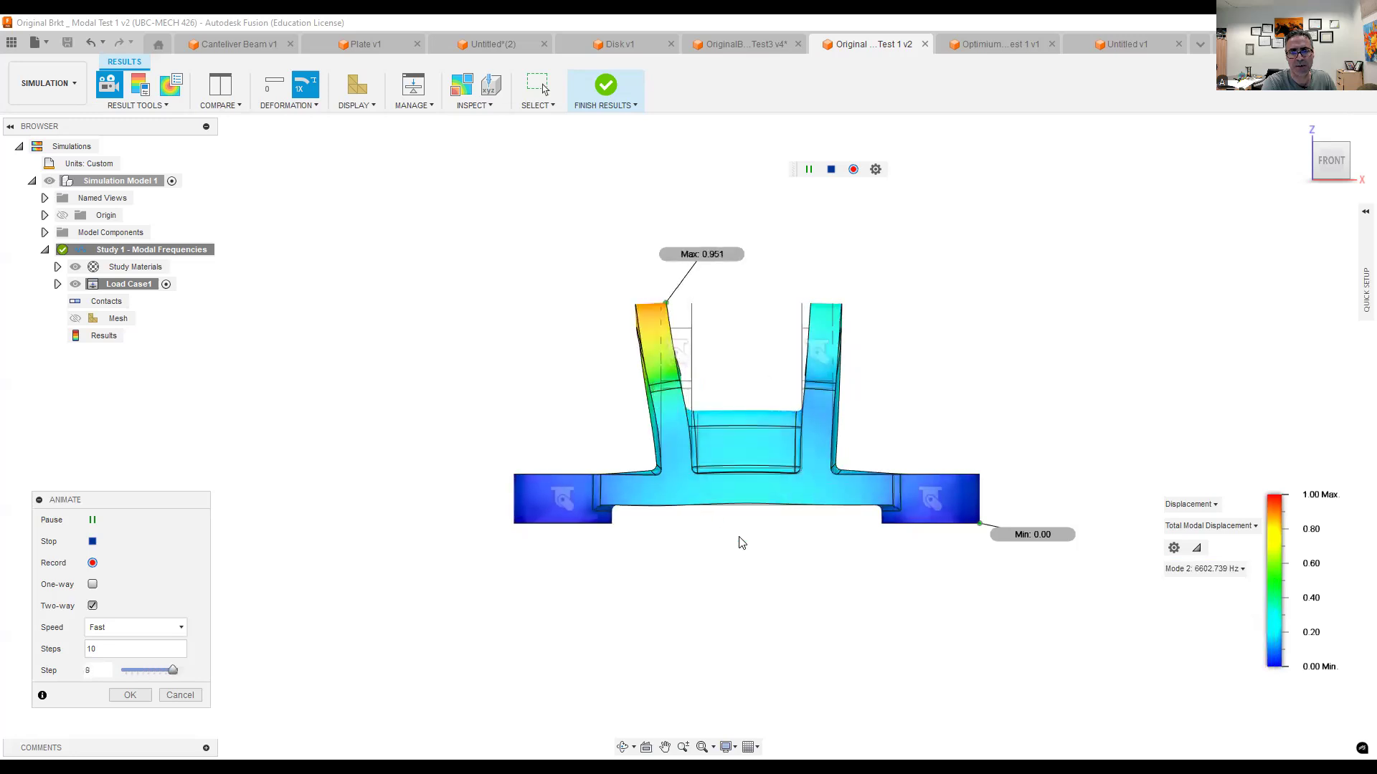
- Examine the animated Mode 3 and Mode 4 shapes of the bracket, viewing the rear of its base for Mode 4
{"action": "left_click", "coordinate": [1207, 570]}
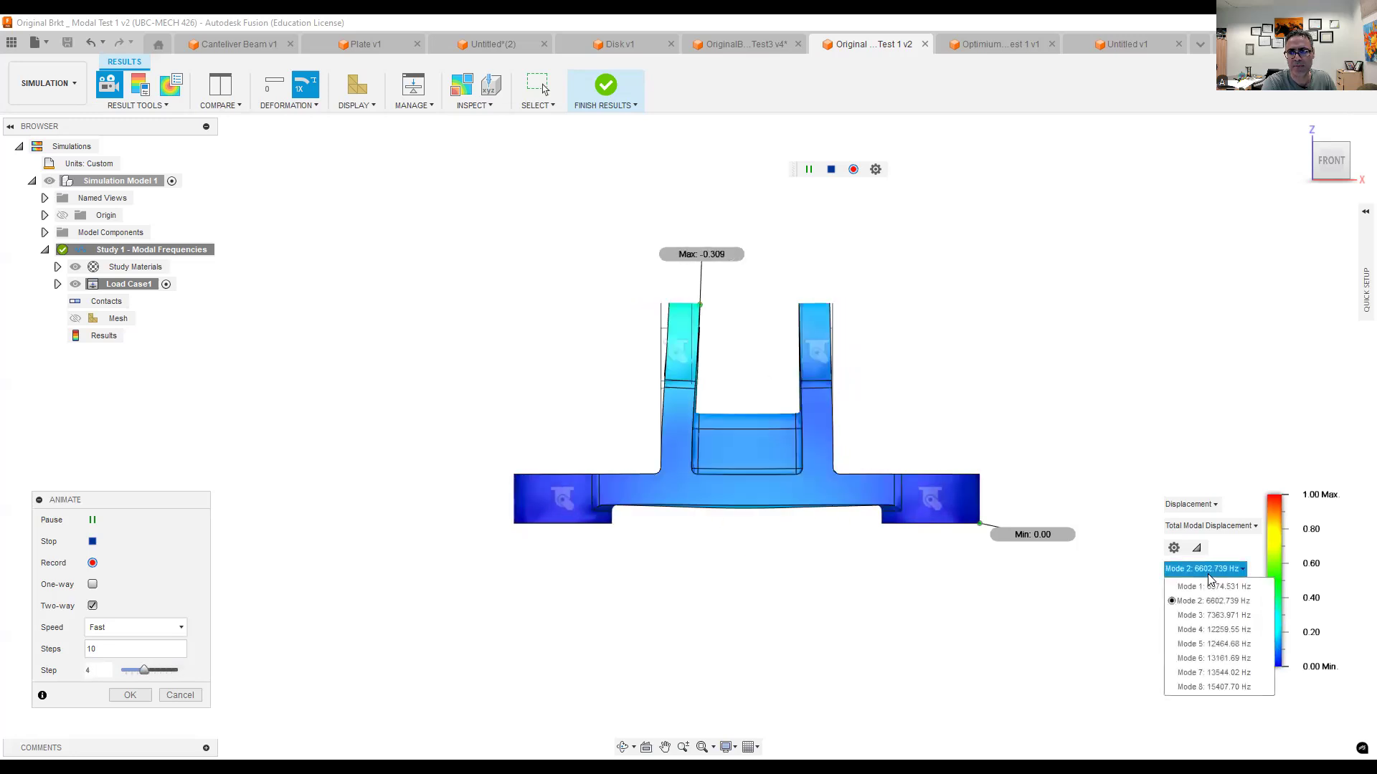
{"action": "left_click", "coordinate": [1209, 617]}
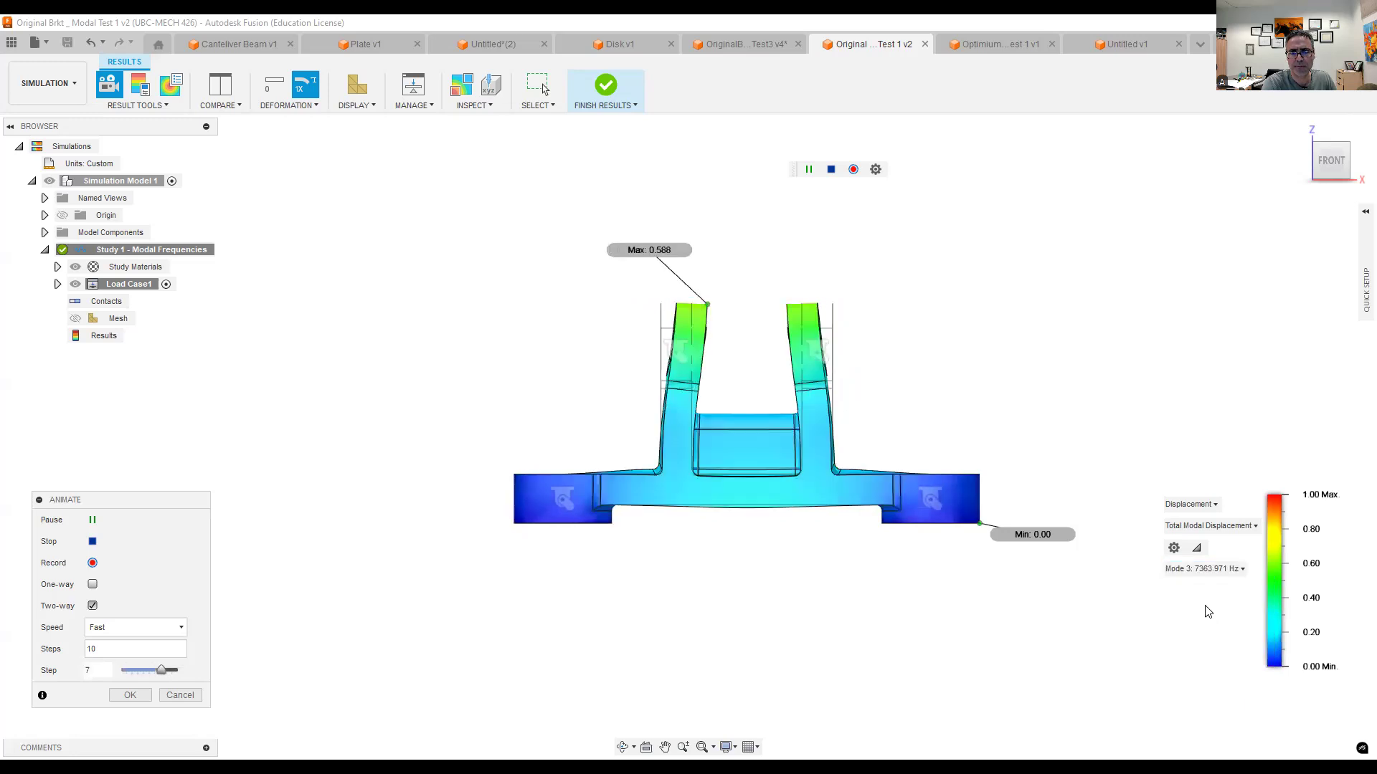
{"action": "middle_click_drag", "start_coordinate": [1051, 404], "coordinate": [945, 471], "text": "shift"}
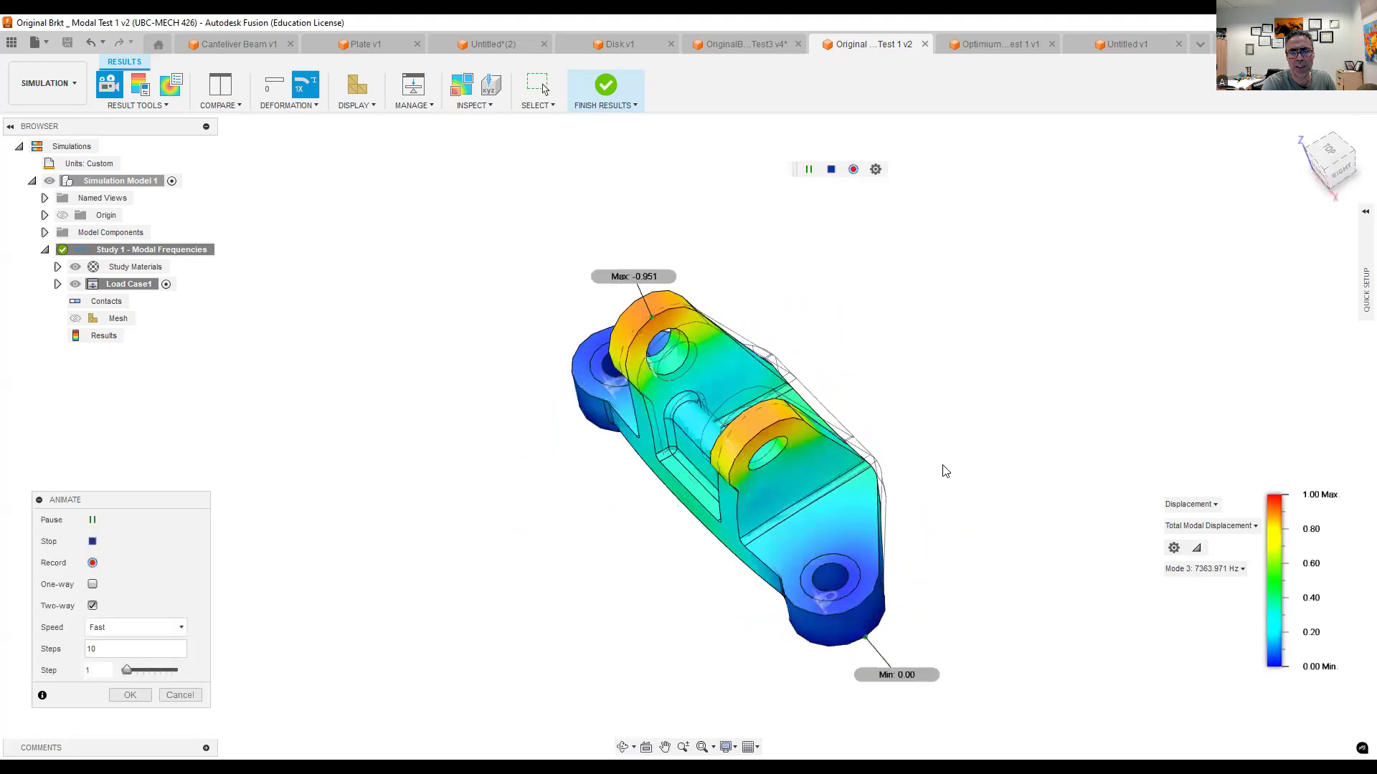
{"action": "left_click", "coordinate": [1208, 570]}
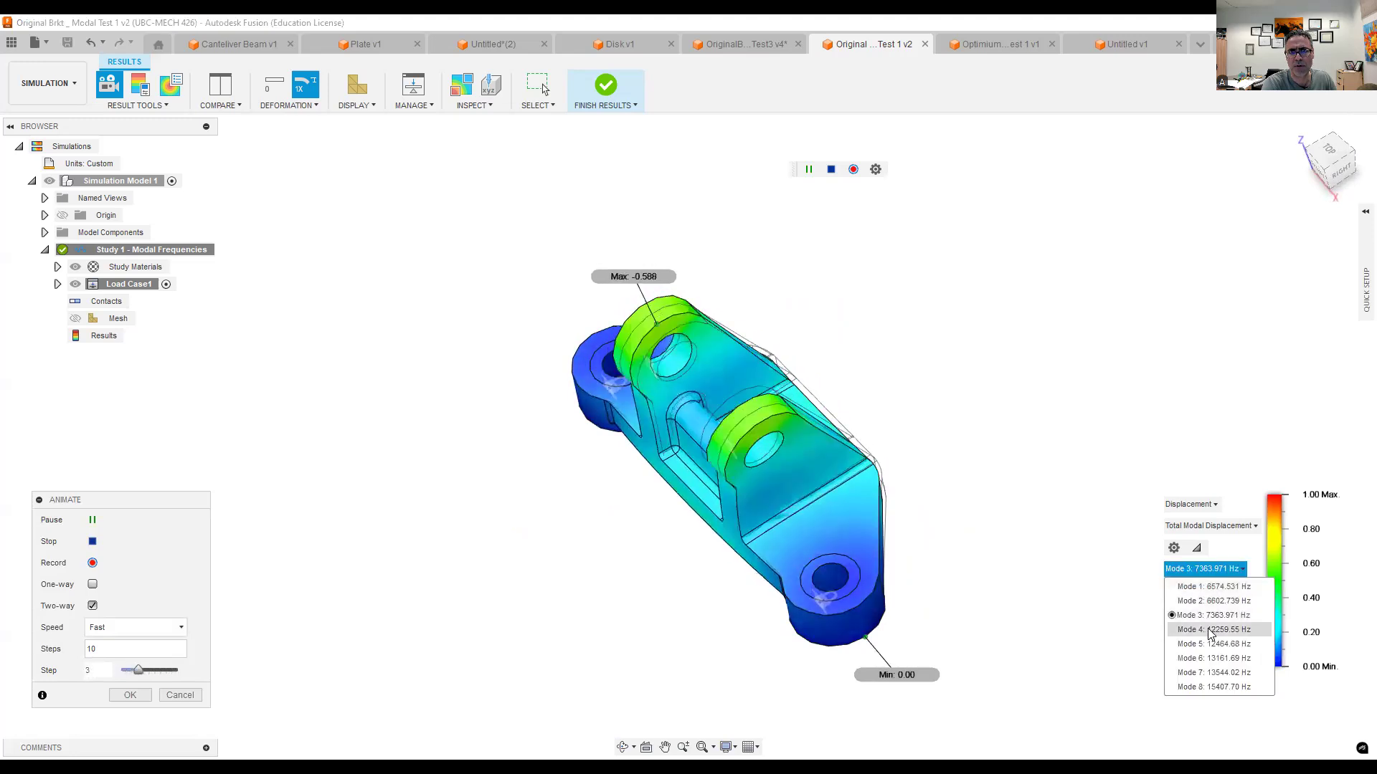
{"action": "left_click", "coordinate": [1210, 631]}
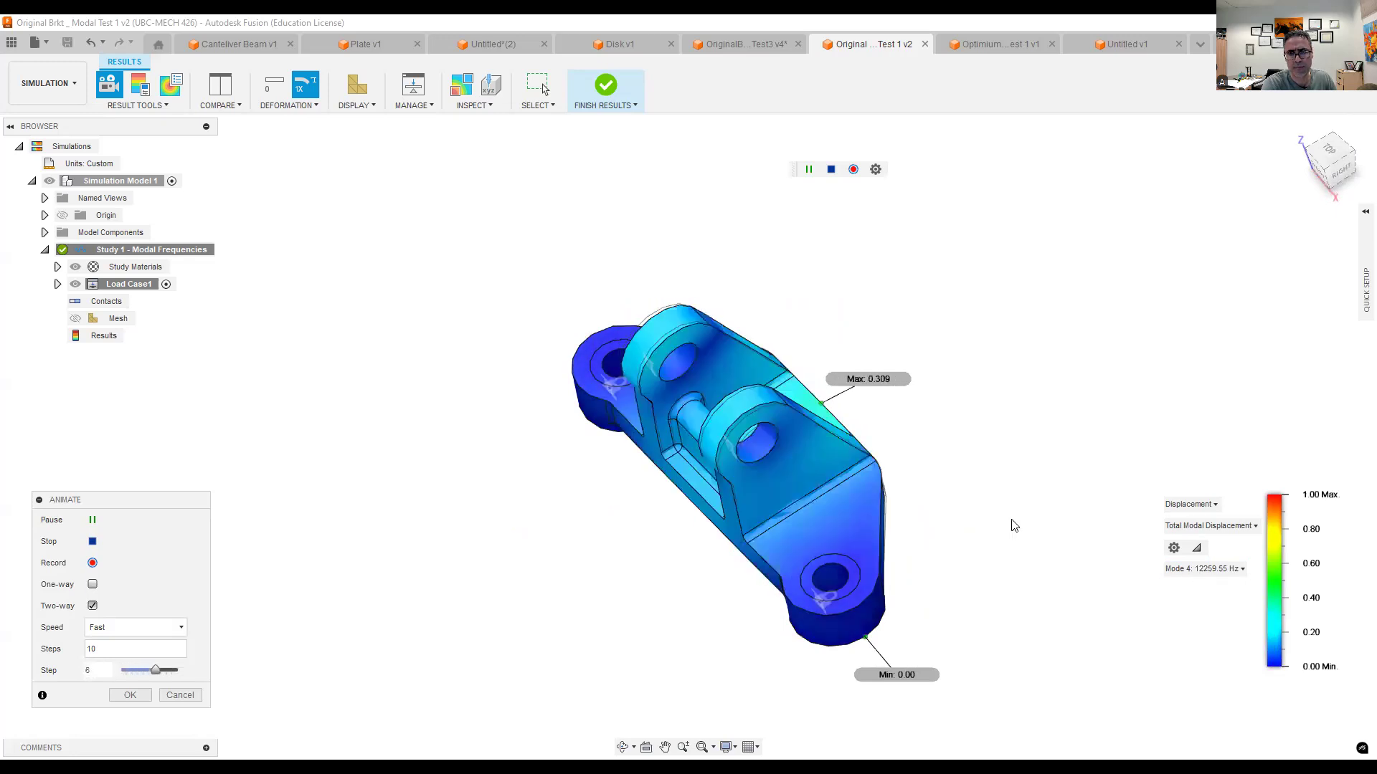
{"action": "middle_click_drag", "start_coordinate": [1005, 519], "coordinate": [840, 543], "text": "shift"}
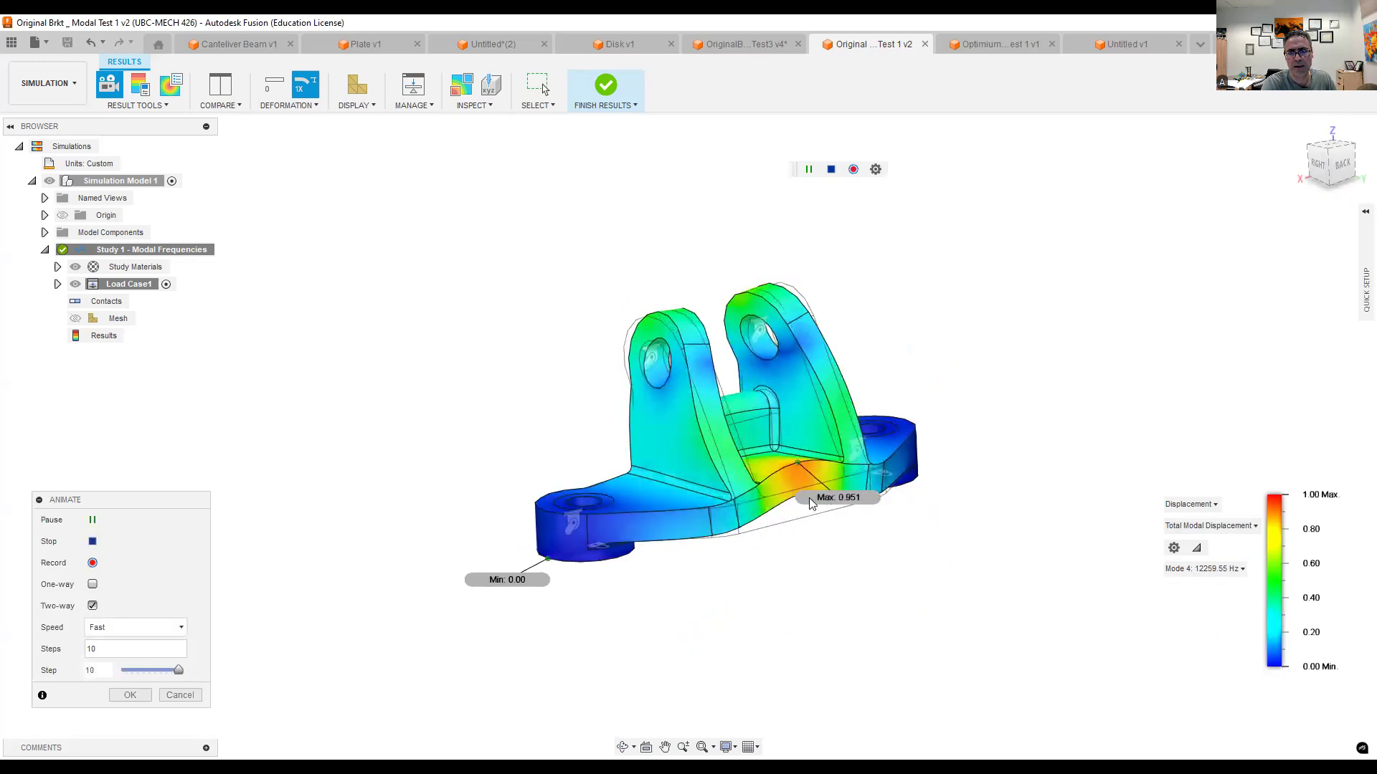
- Examine the animated Mode 5 shape from the back of the bracket, followed by Mode 6
{"action": "left_click", "coordinate": [1196, 570]}
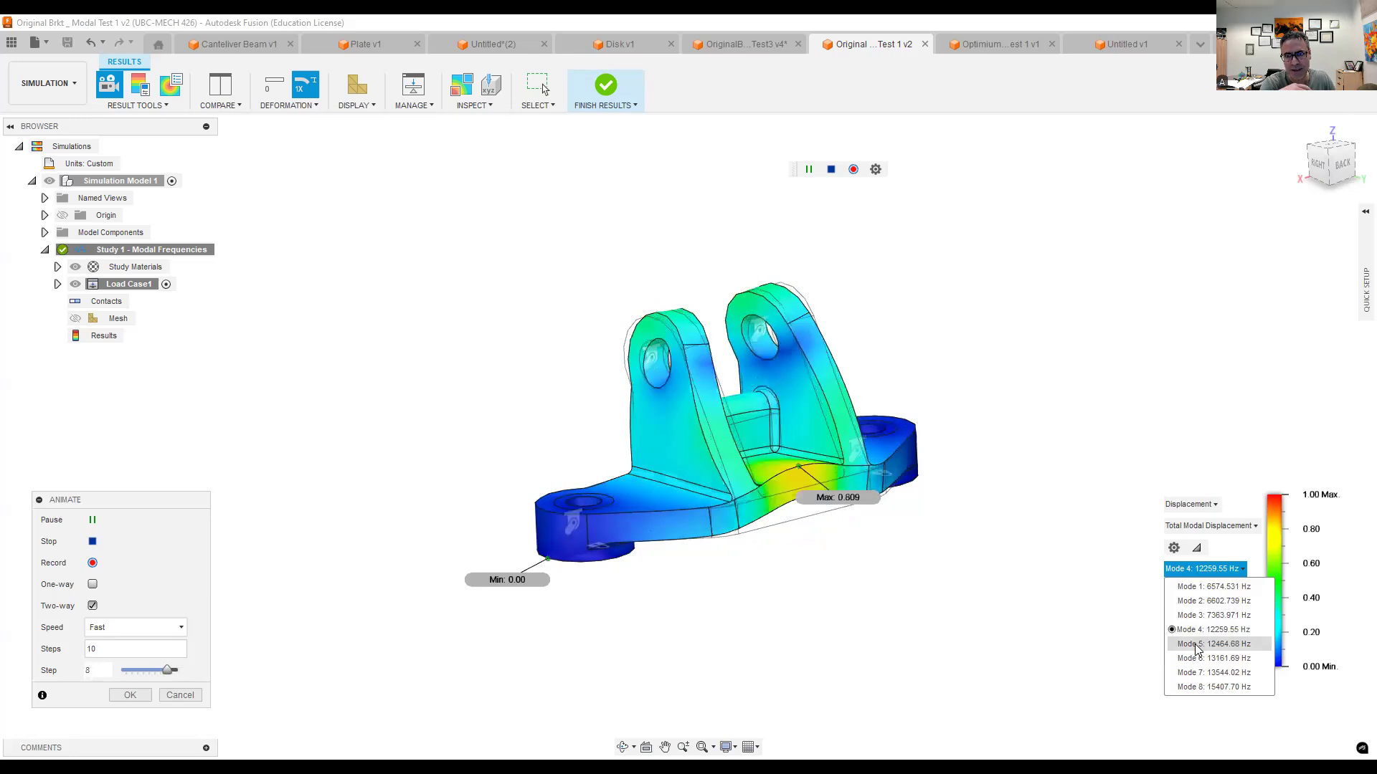
{"action": "left_click", "coordinate": [1195, 644]}
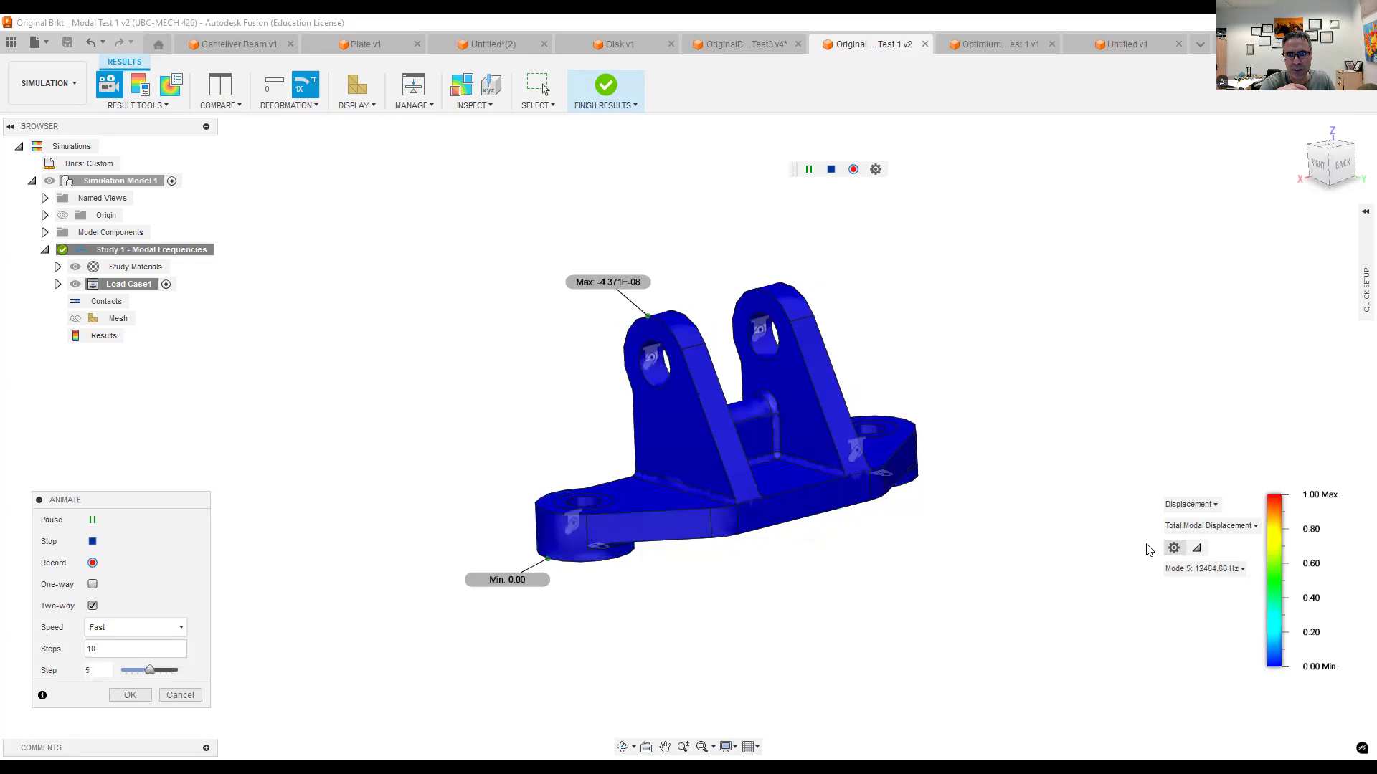
{"action": "middle_click_drag", "start_coordinate": [967, 556], "coordinate": [922, 556], "text": "shift"}
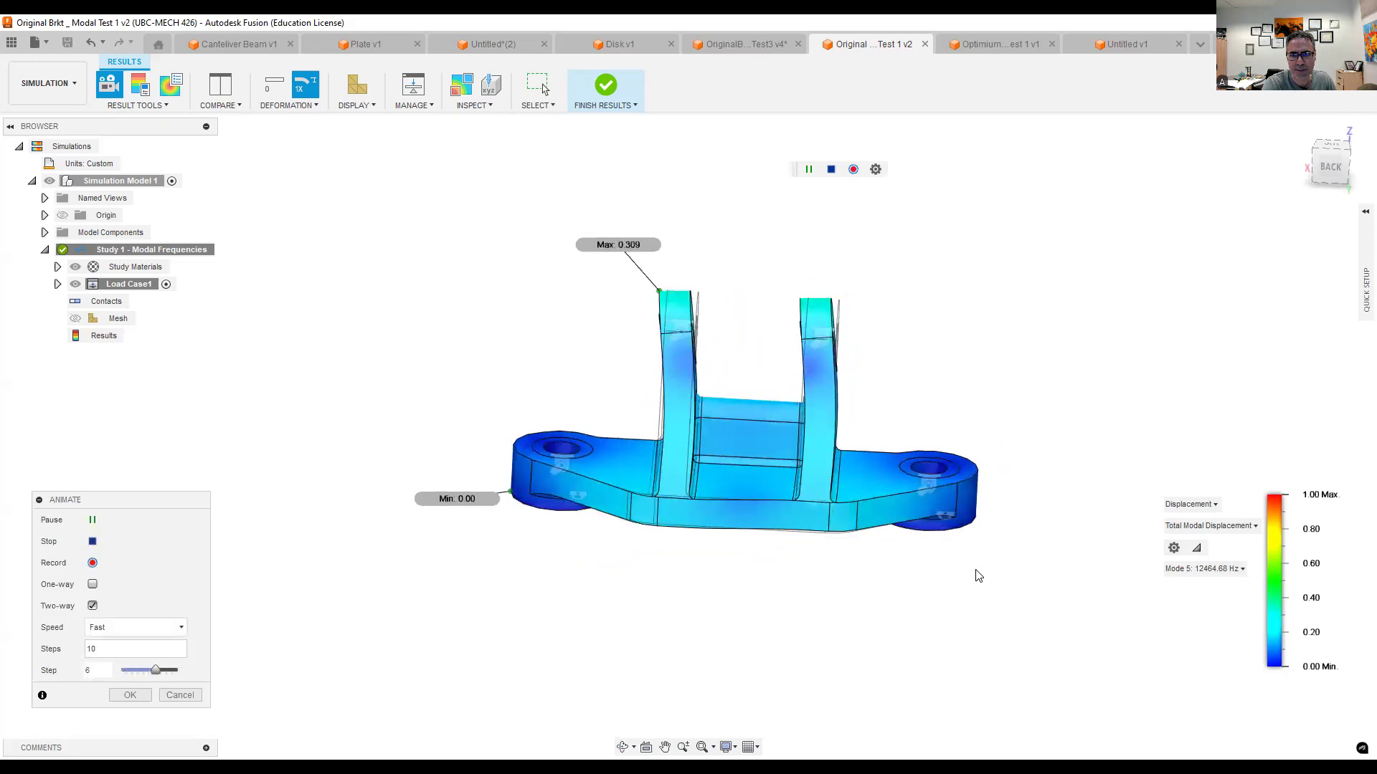
{"action": "left_click", "coordinate": [1219, 571]}
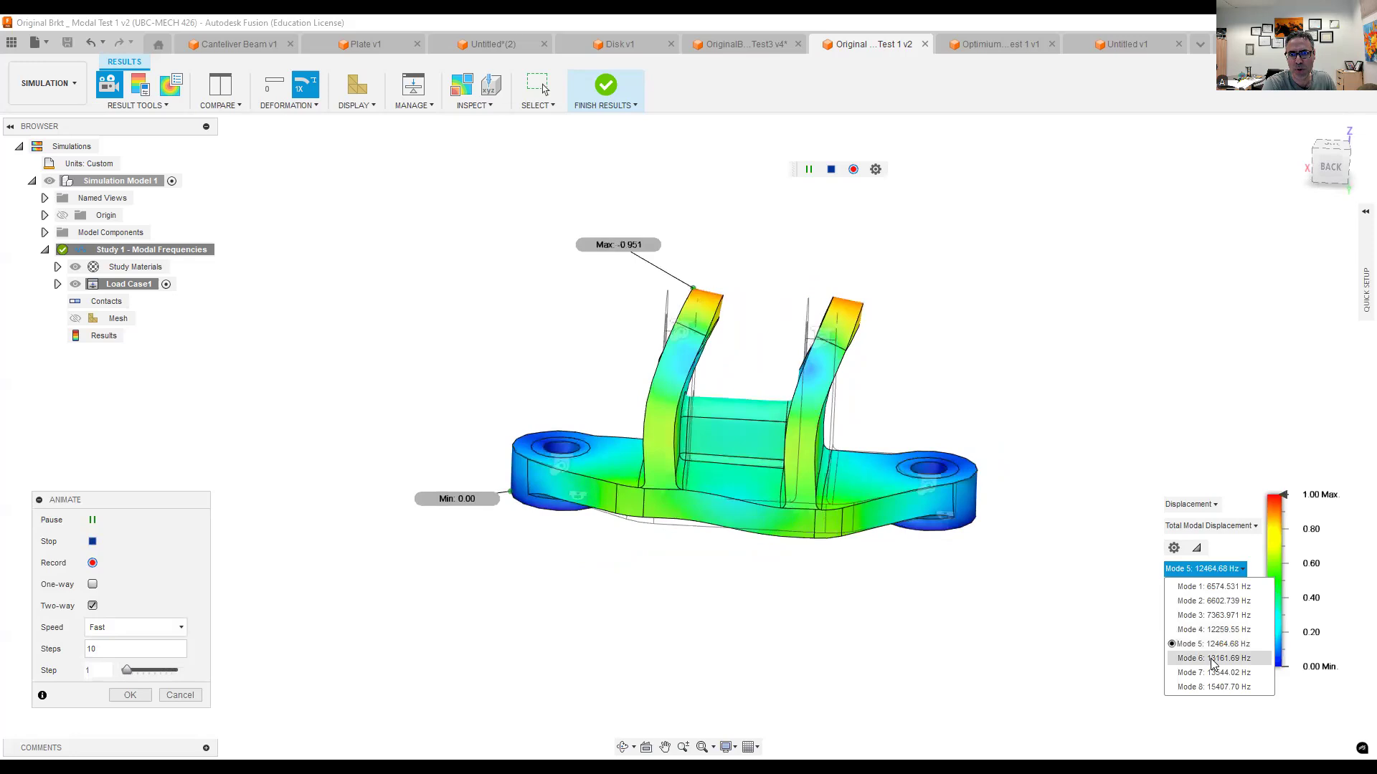
{"action": "left_click", "coordinate": [1210, 658]}
- Examine the animated Mode 7 and Mode 8 shapes of the bracket and pause the animation on Mode 8
{"action": "left_click", "coordinate": [1196, 570]}
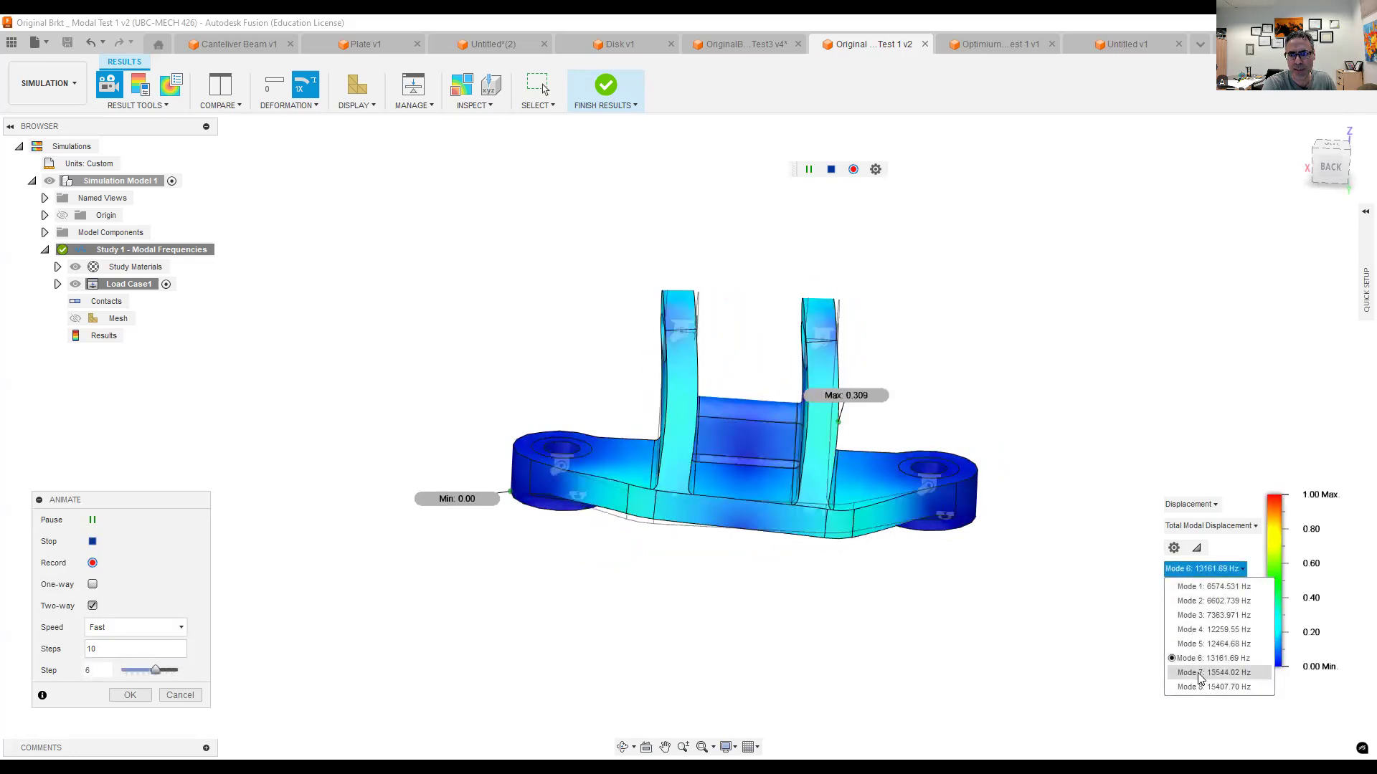
{"action": "left_click", "coordinate": [1200, 674]}
{"action": "left_click", "coordinate": [1193, 570]}
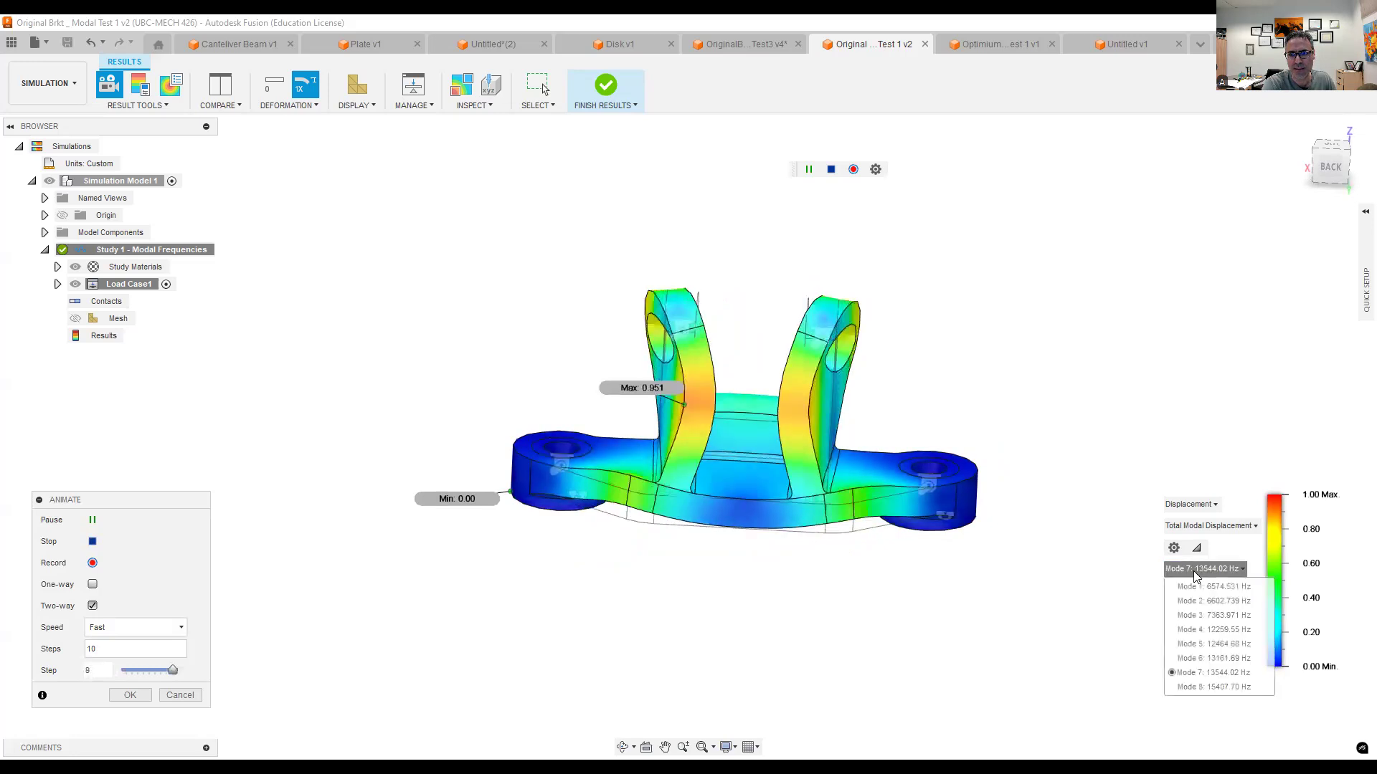
{"action": "left_click", "coordinate": [1204, 687]}
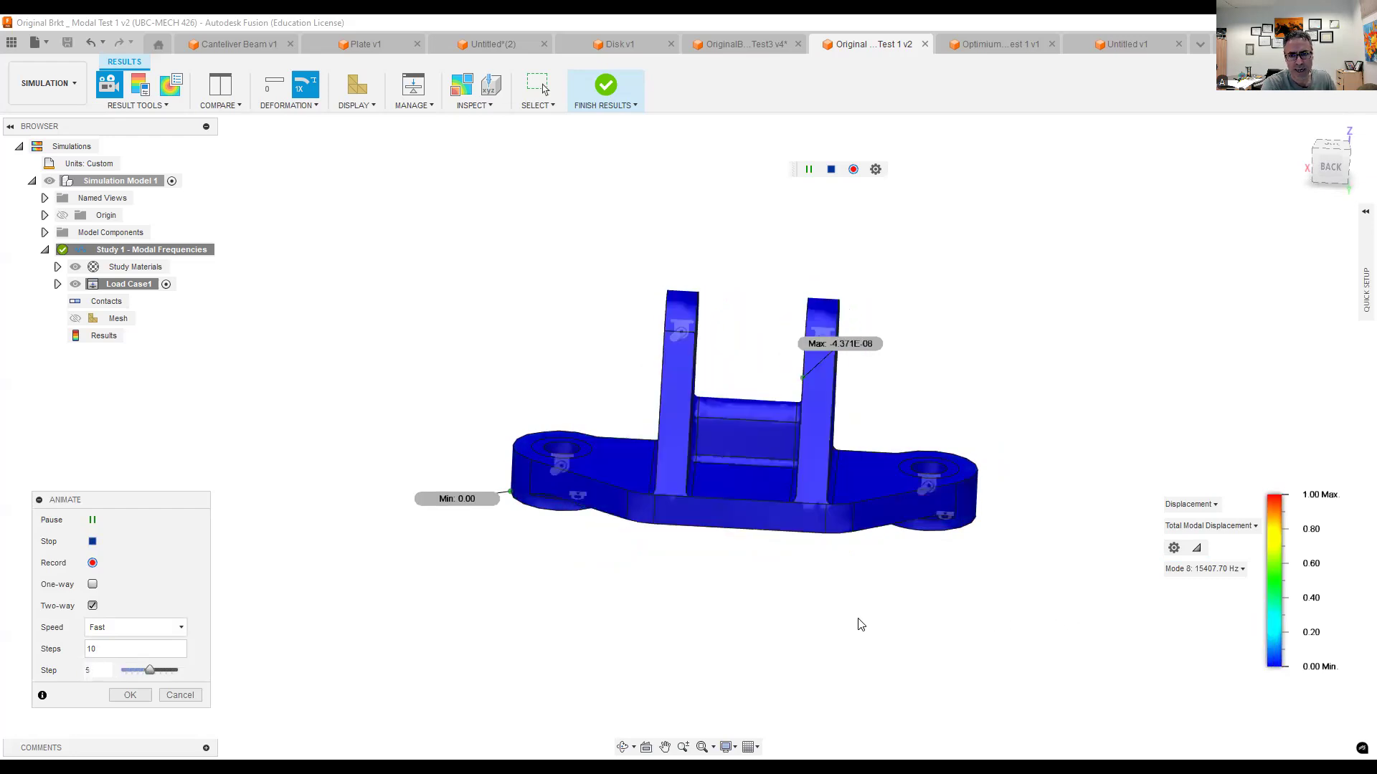
{"action": "middle_click_drag", "start_coordinate": [741, 606], "coordinate": [962, 667], "text": "shift"}
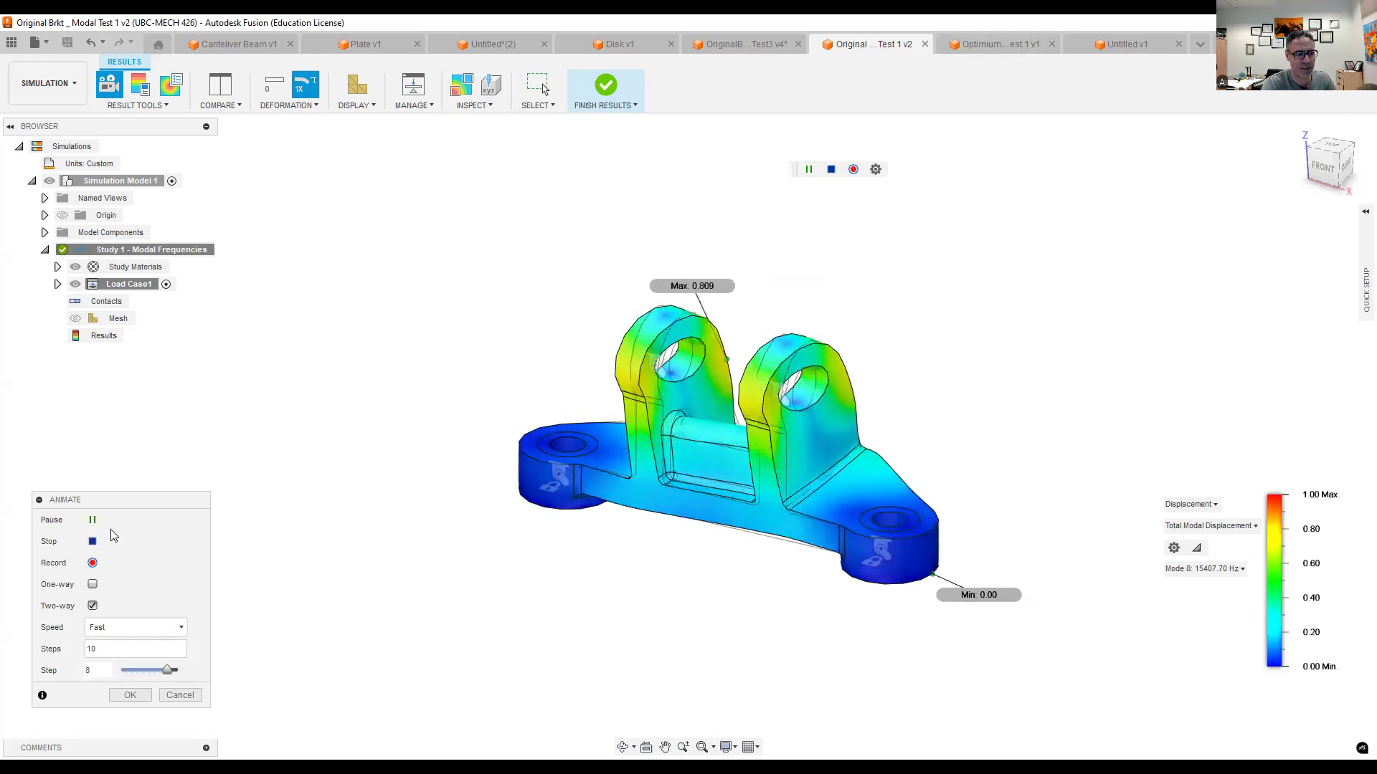
{"action": "left_click", "coordinate": [93, 519]}
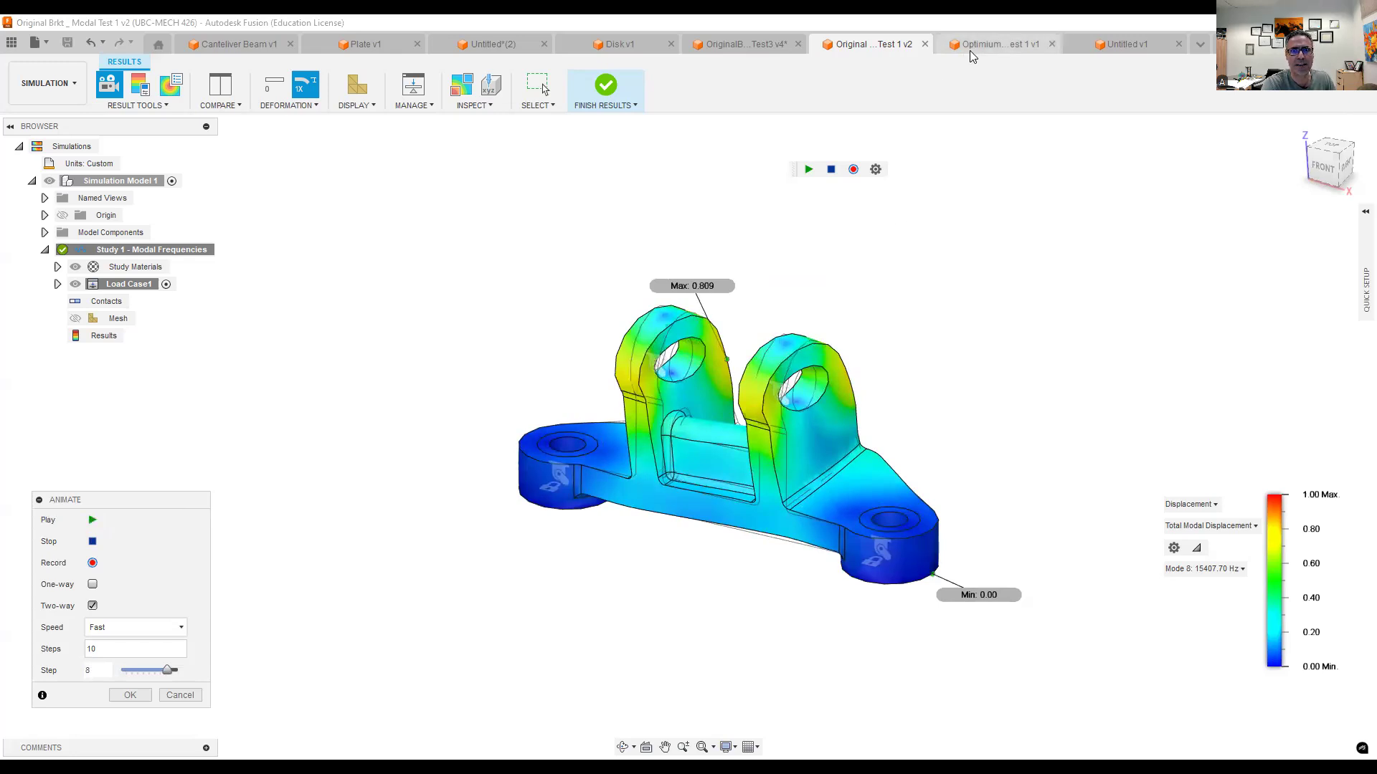
- Switch to the Optimium Design 3 Modal Test 1 document and inspect the optimized bracket's geometry
{"action": "left_click", "coordinate": [993, 44]}
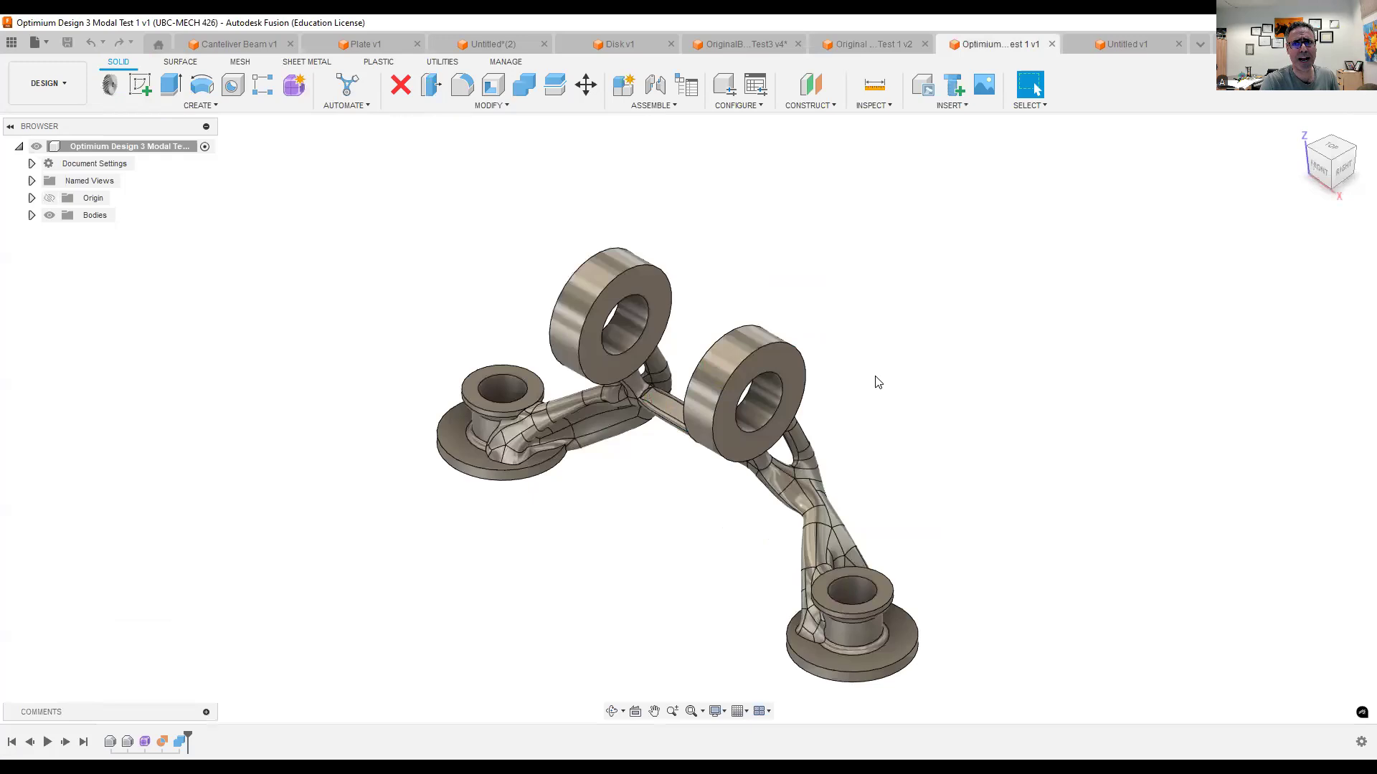
{"action": "mouse_move", "coordinate": [885, 368]}
{"action": "middle_mouse_down", "text": "shift"}
{"action": "mouse_move", "coordinate": [909, 329]}
{"action": "mouse_move", "coordinate": [893, 368]}
{"action": "mouse_move", "coordinate": [864, 292]}
{"action": "mouse_move", "coordinate": [894, 354]}
{"action": "mouse_move", "coordinate": [876, 369]}
{"action": "mouse_move", "coordinate": [896, 359]}
{"action": "mouse_move", "coordinate": [863, 367]}
{"action": "mouse_move", "coordinate": [882, 341]}
{"action": "mouse_move", "coordinate": [887, 357]}
{"action": "middle_mouse_up", "text": "shift"}
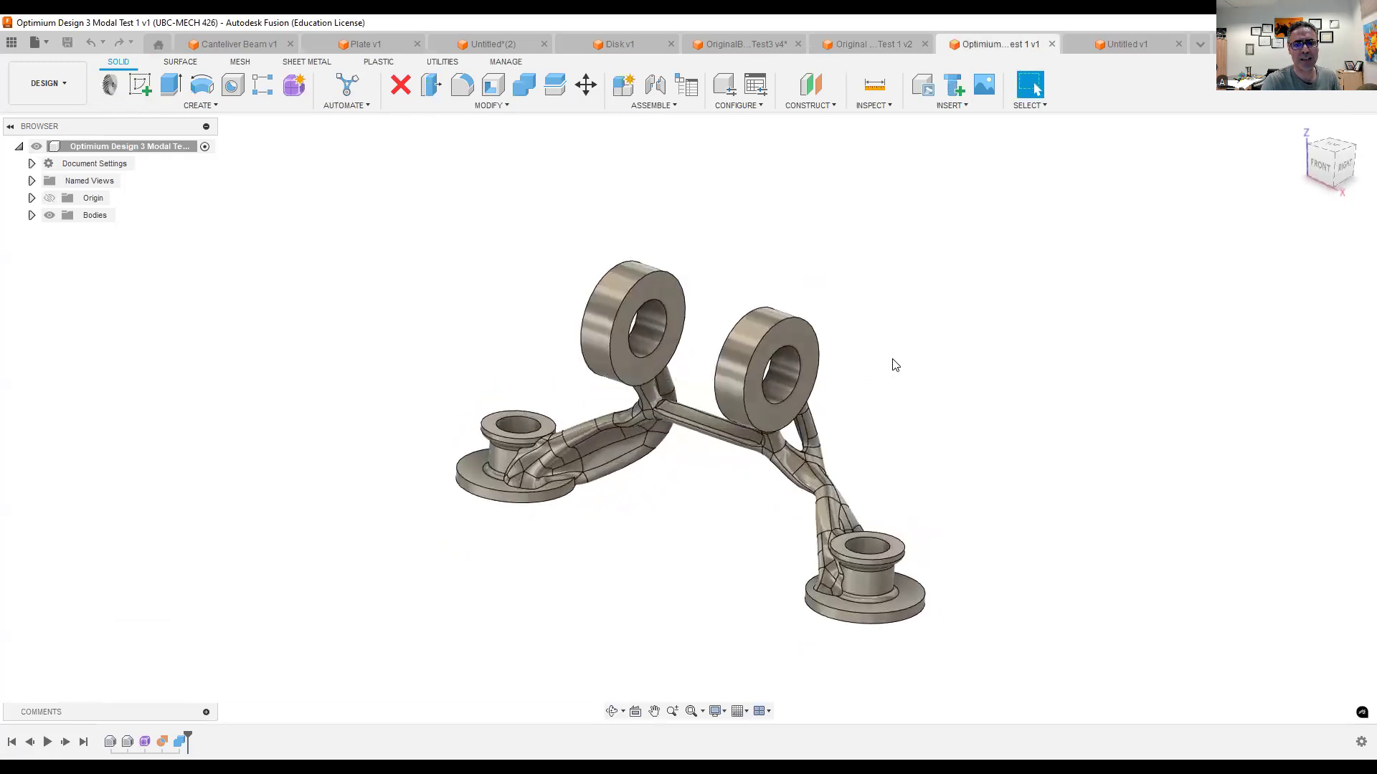
{"action": "scroll", "coordinate": [888, 380], "scroll_direction": "up", "scroll_amount": 2}
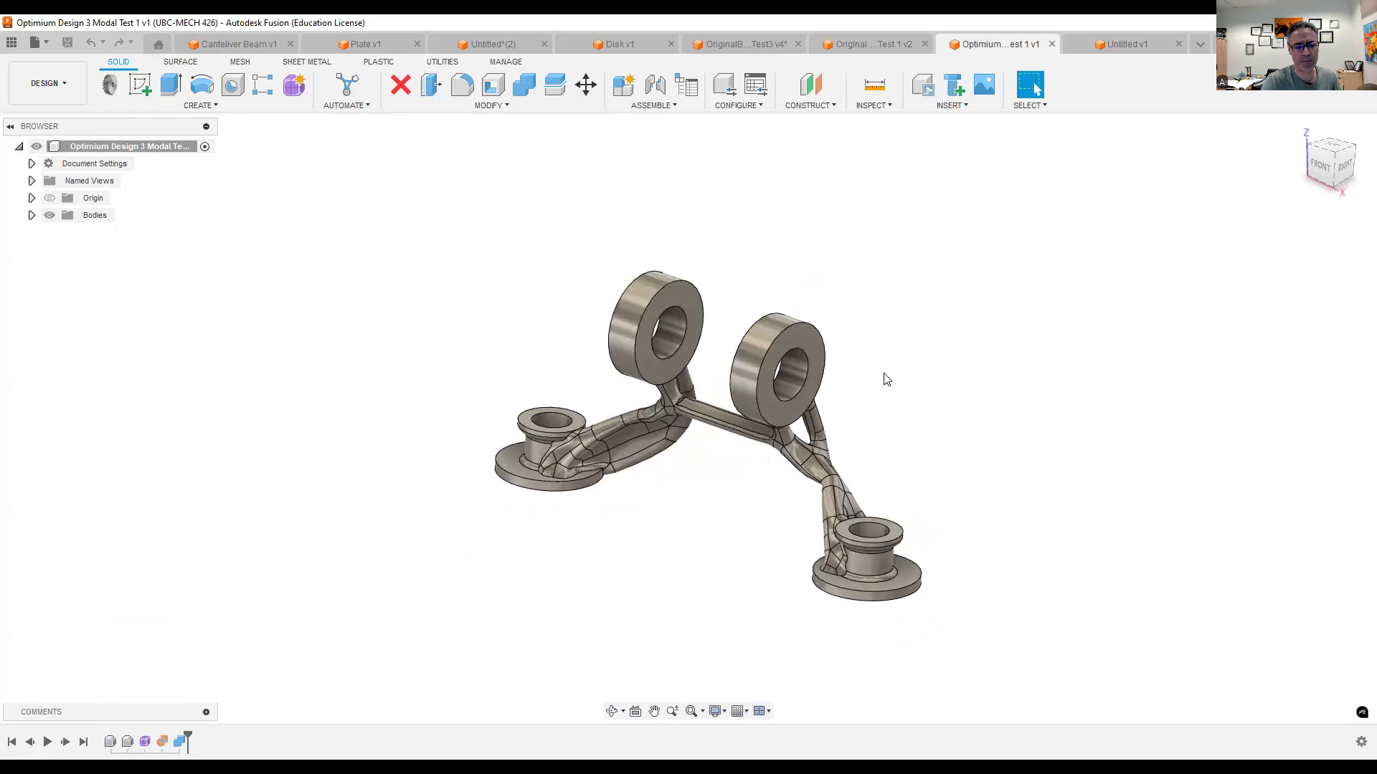
{"action": "mouse_move", "coordinate": [897, 374]}
{"action": "middle_mouse_down", "text": "shift"}
{"action": "mouse_move", "coordinate": [851, 350]}
{"action": "mouse_move", "coordinate": [882, 328]}
{"action": "mouse_move", "coordinate": [874, 386]}
{"action": "mouse_move", "coordinate": [900, 375]}
{"action": "mouse_move", "coordinate": [889, 354]}
{"action": "mouse_move", "coordinate": [870, 368]}
{"action": "mouse_move", "coordinate": [910, 371]}
{"action": "middle_mouse_up", "text": "shift"}
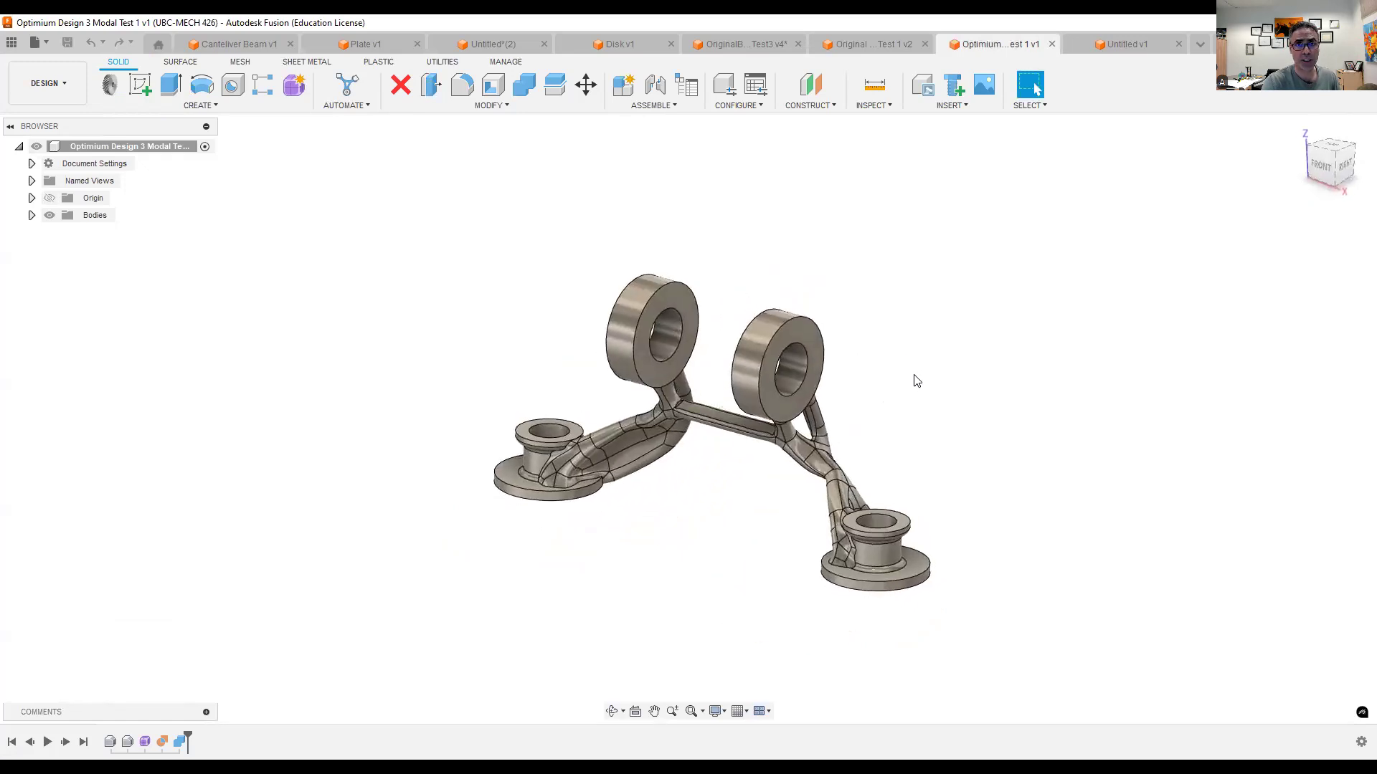
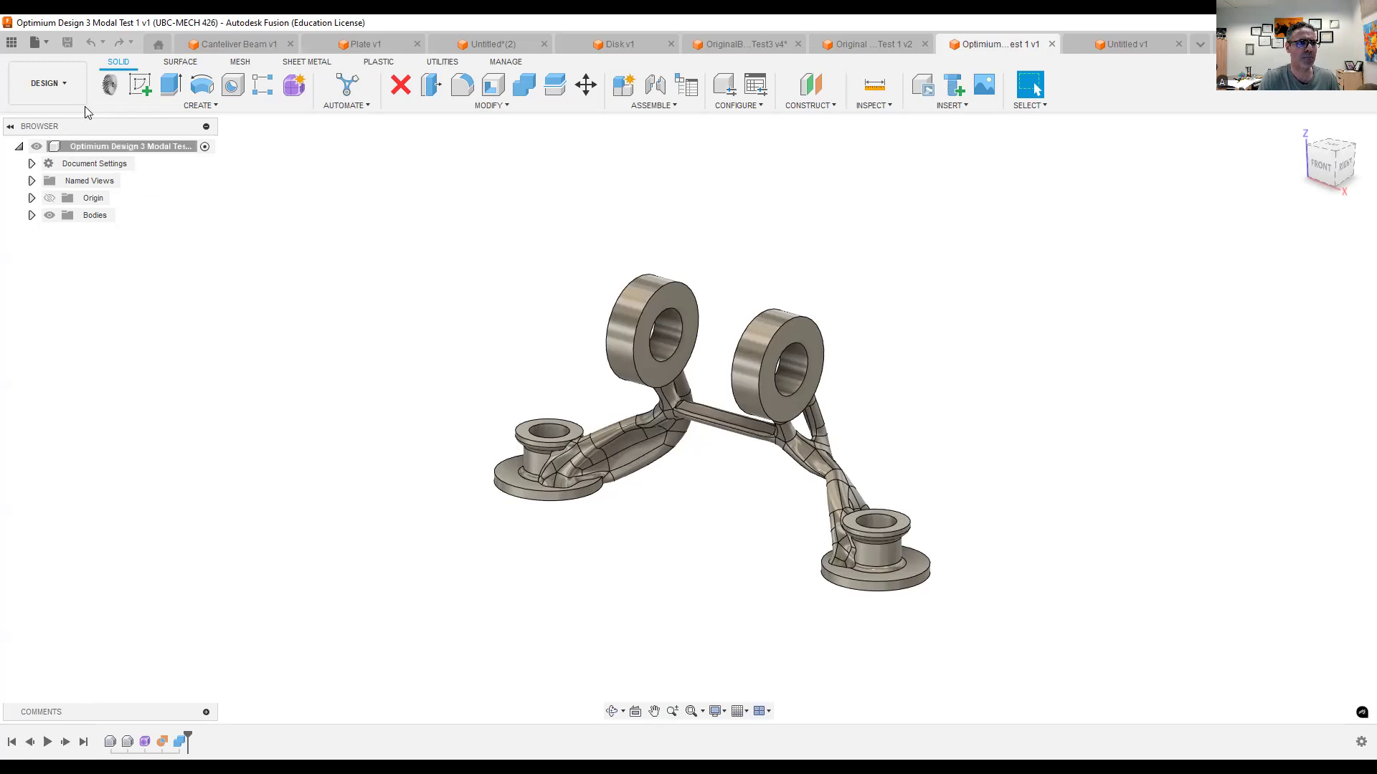
- Enter the Simulation workspace, decline the automatic Static Stress study, and create a Modal Frequencies study for the optimized bracket
{"action": "left_click", "coordinate": [68, 95]}
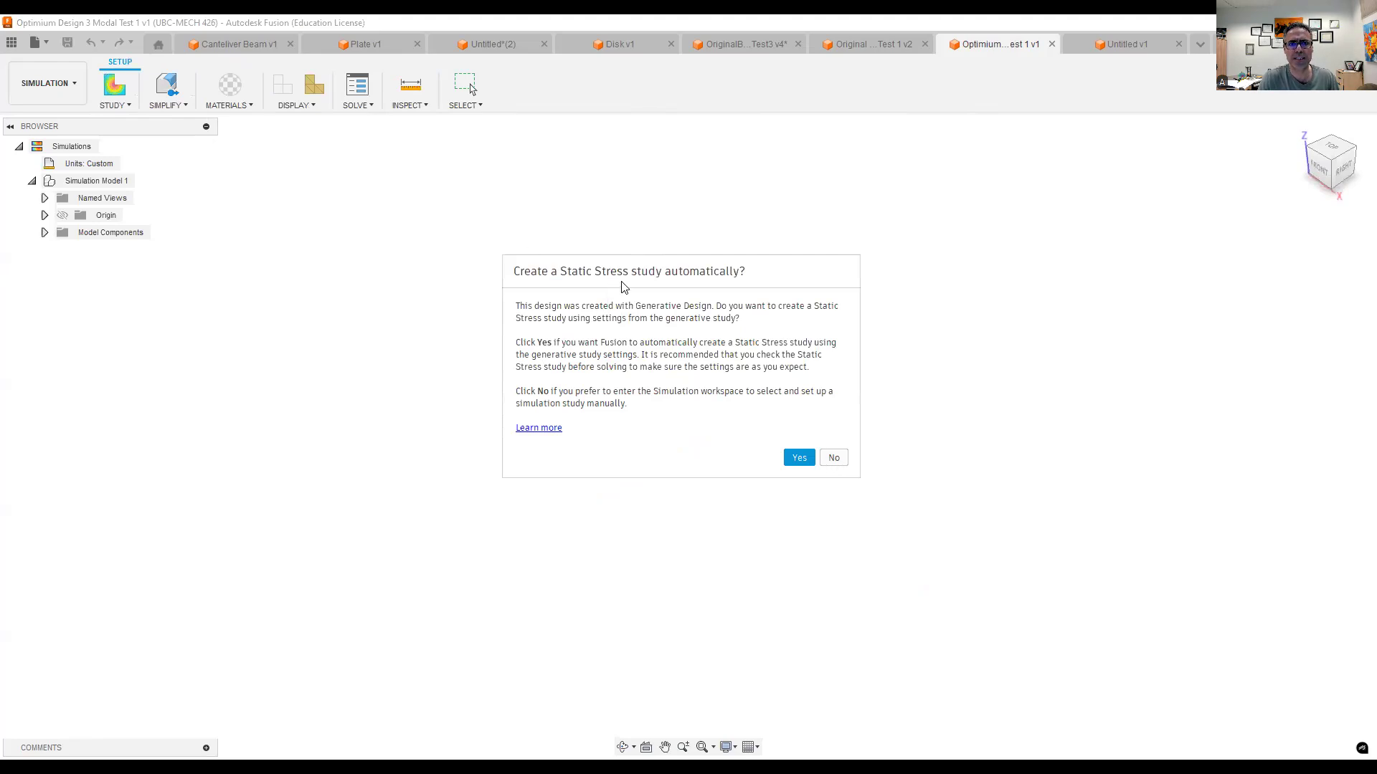
{"action": "left_click", "coordinate": [835, 459]}
{"action": "left_click", "coordinate": [481, 287]}
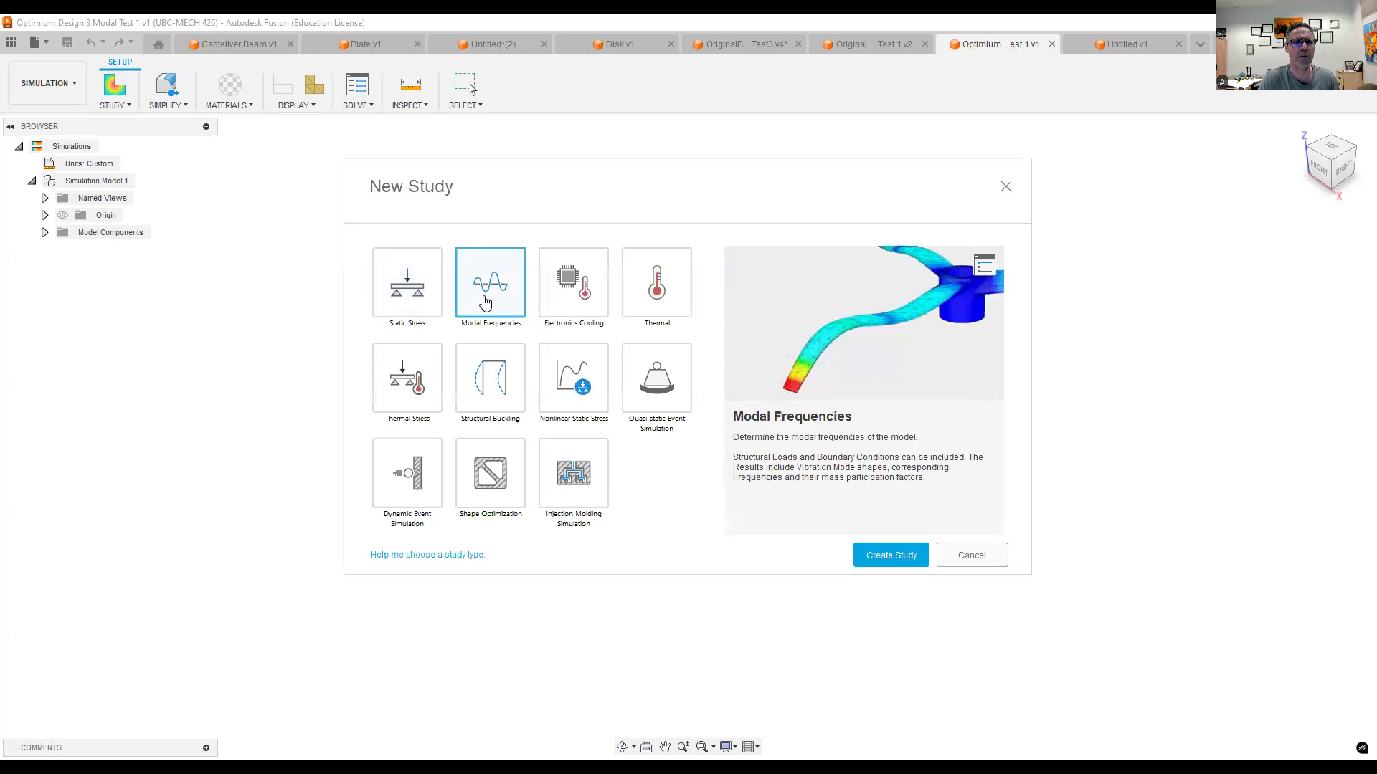
{"action": "left_click", "coordinate": [891, 556]}
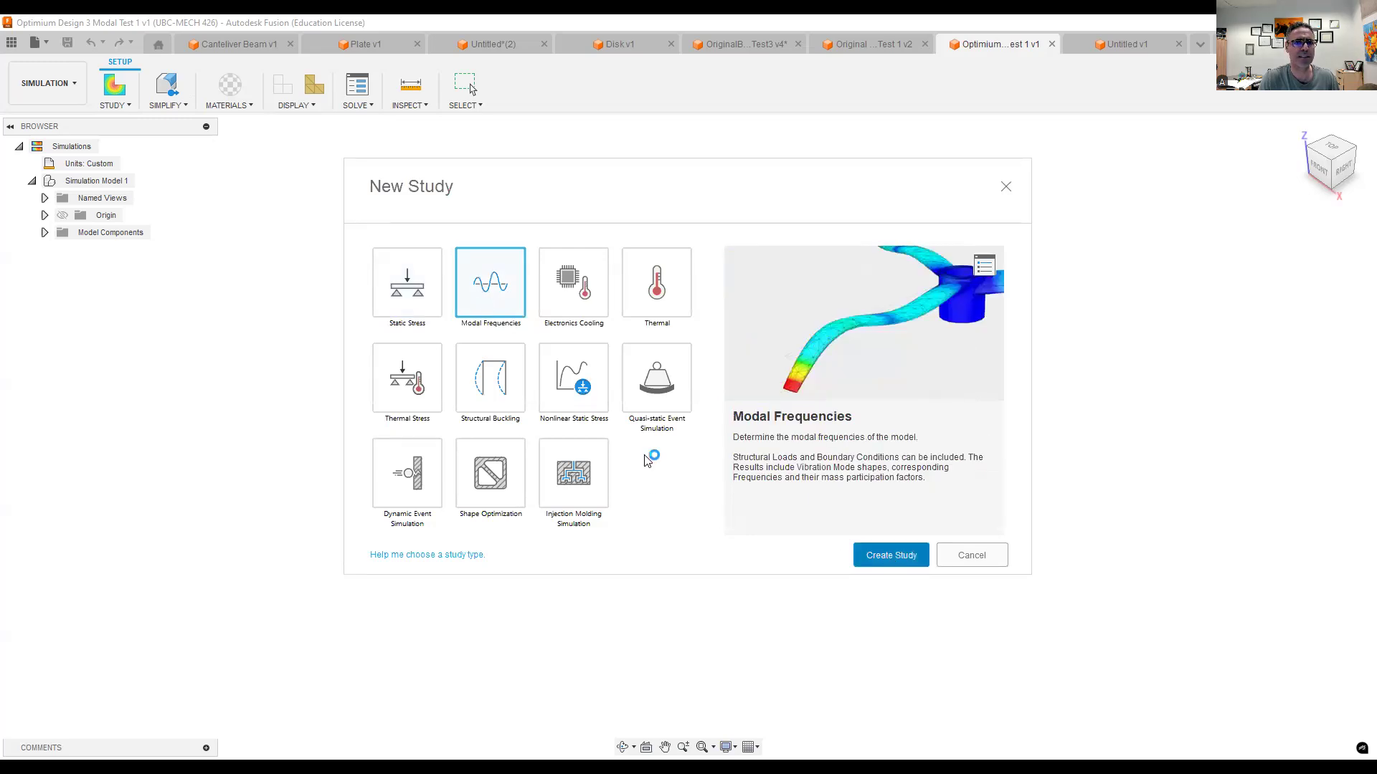
- Inspect the material properties and check the study material assigned to the optimized bracket
{"action": "left_click", "coordinate": [229, 101]}
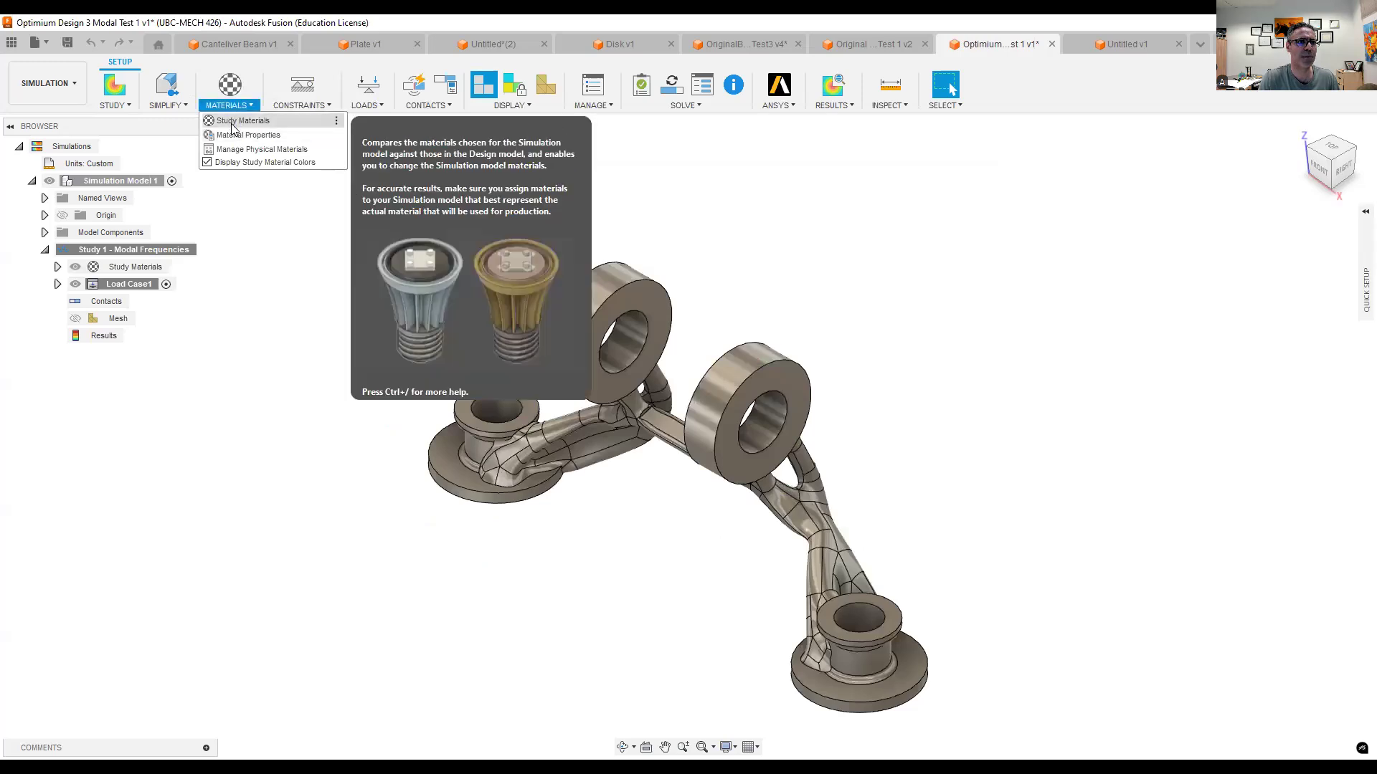
{"action": "left_click", "coordinate": [230, 136]}
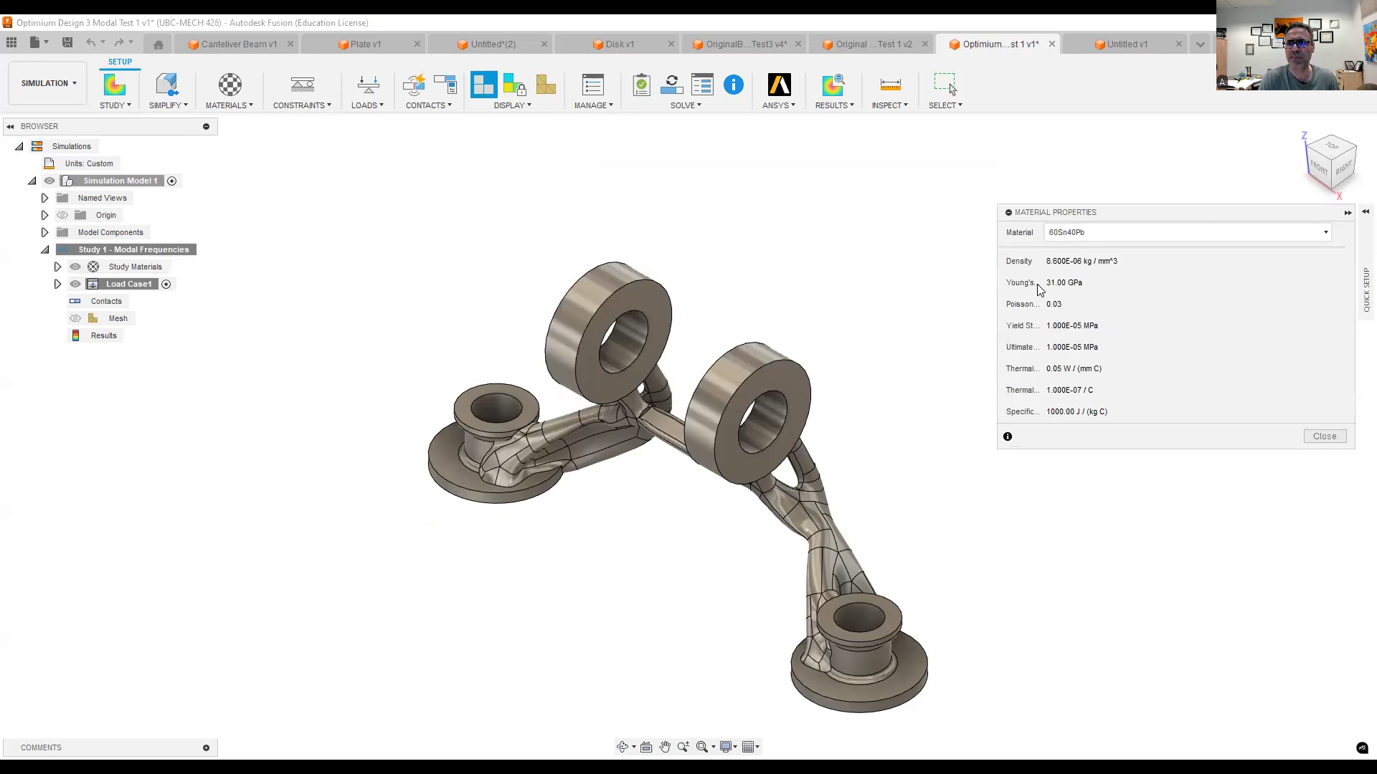
{"action": "left_click", "coordinate": [1325, 437]}
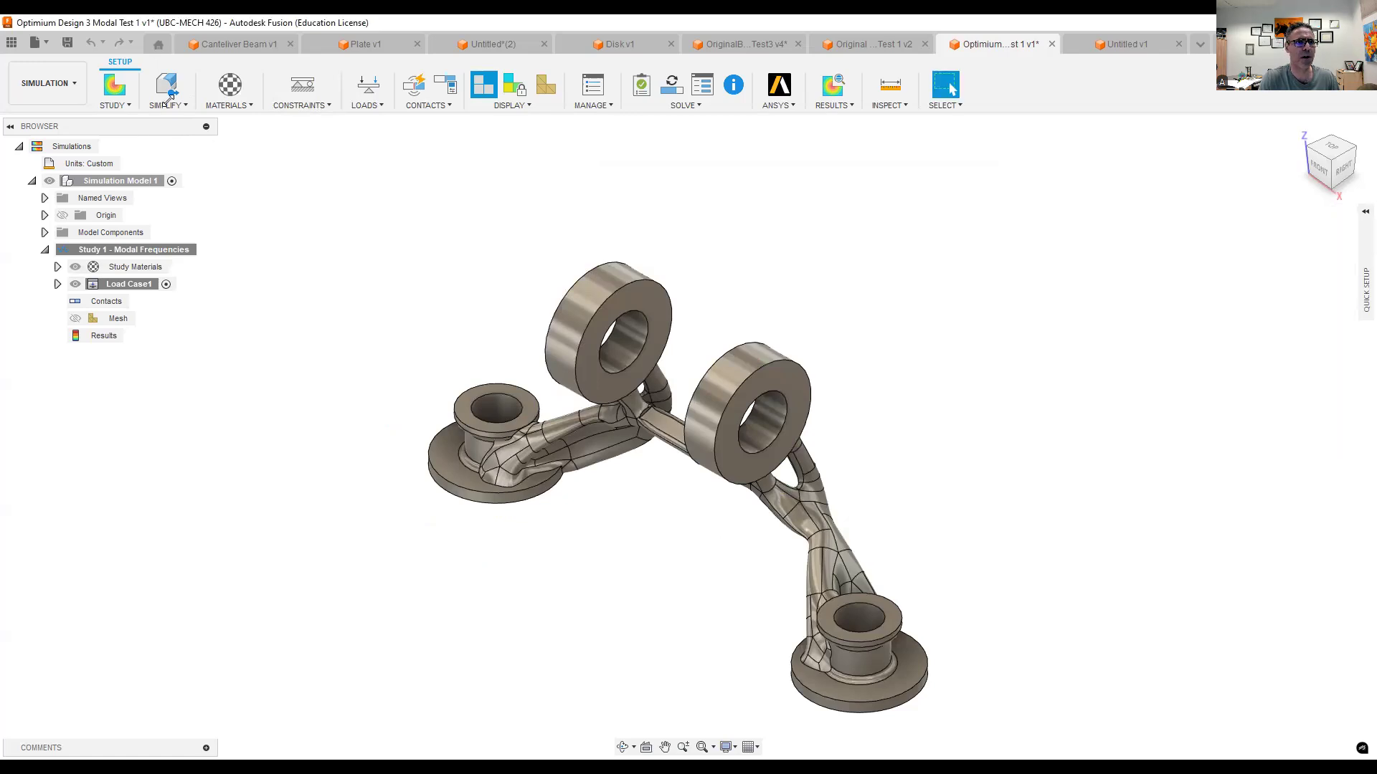
{"action": "left_click", "coordinate": [228, 105]}
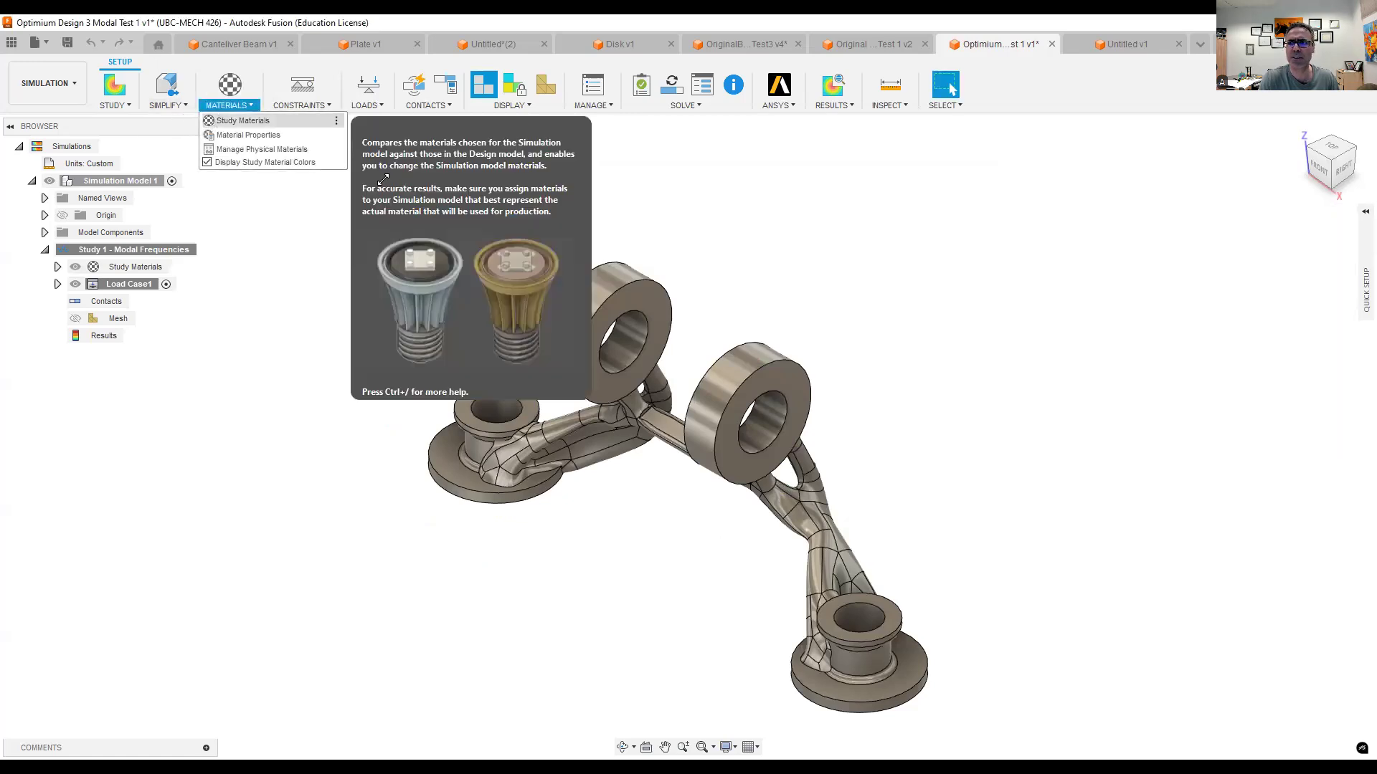
{"action": "left_click", "coordinate": [243, 121]}
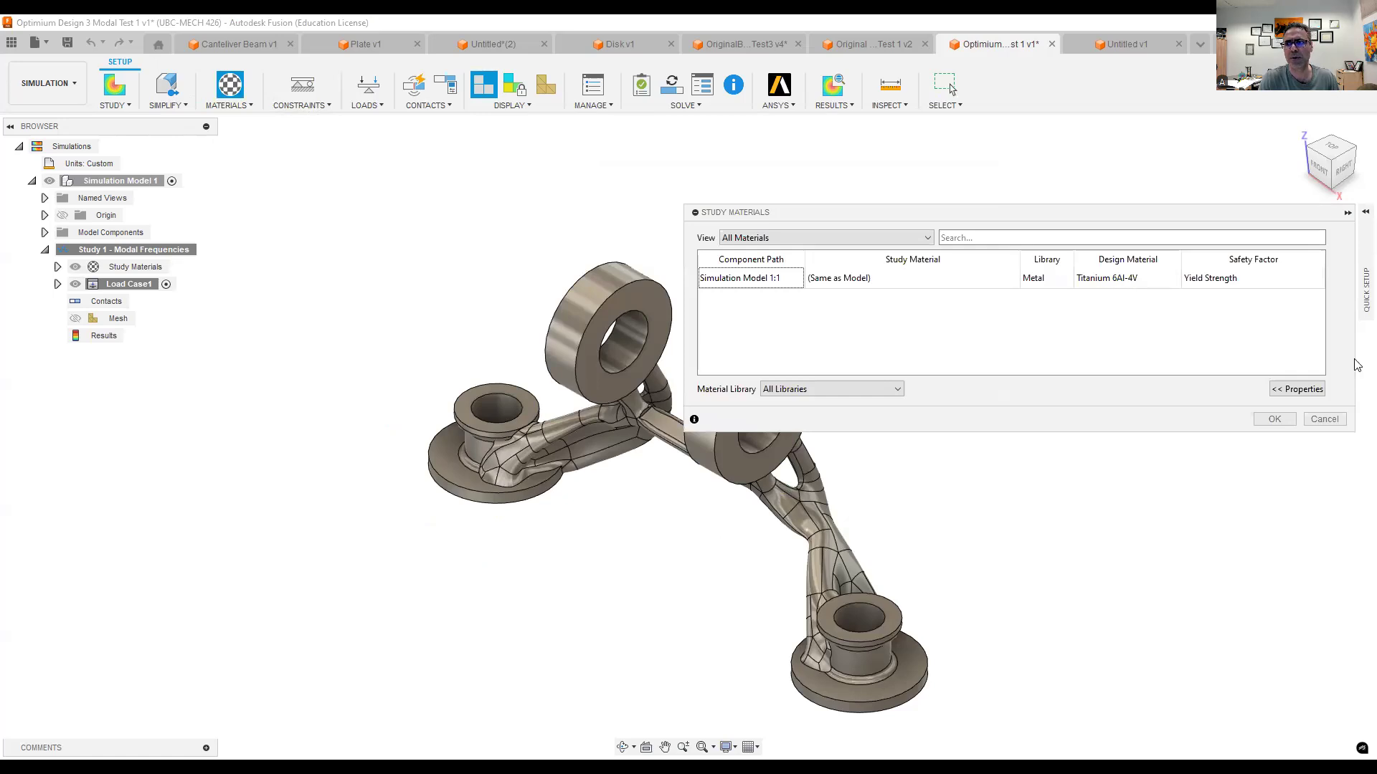
{"action": "left_click", "coordinate": [1274, 419]}
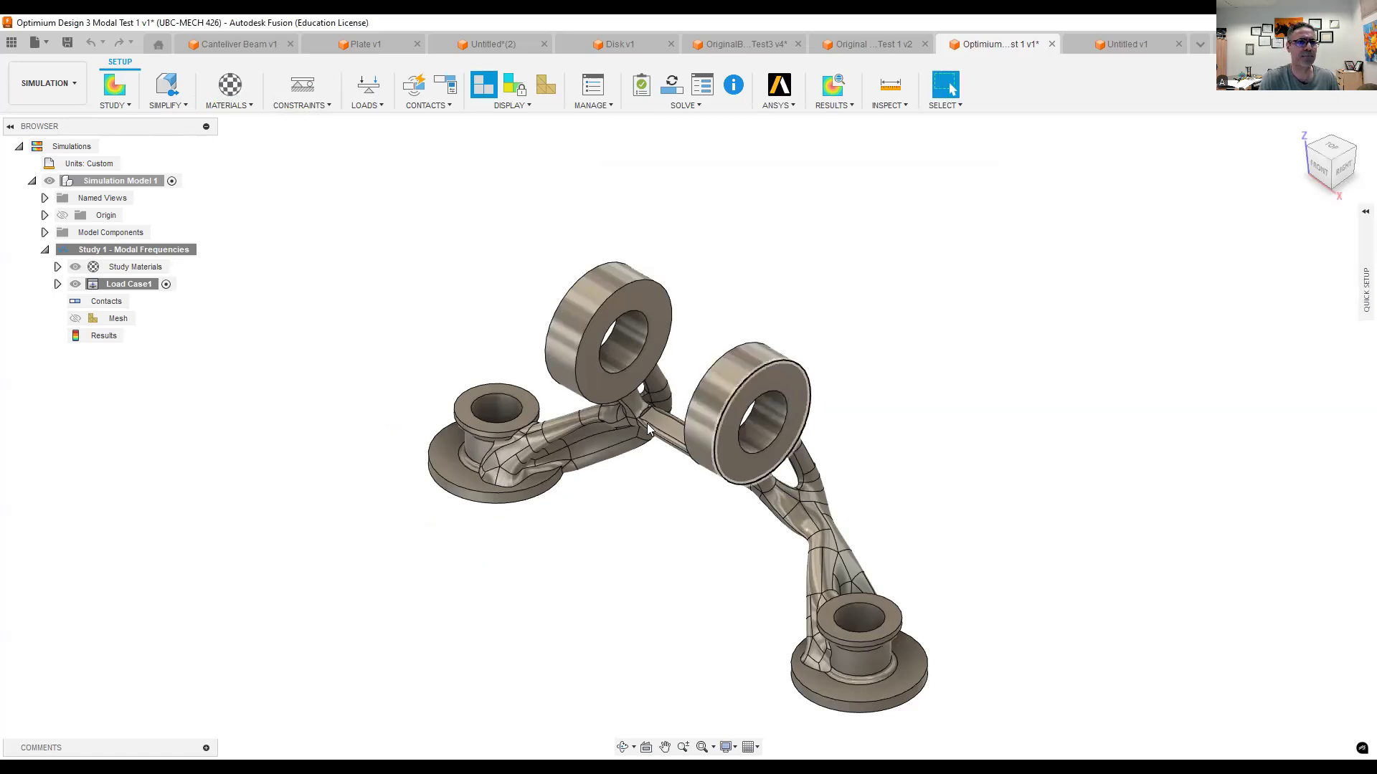
- Apply a Fixed structural constraint in all three axes to the undersides of the two mounting flanges
{"action": "left_click", "coordinate": [302, 84]}
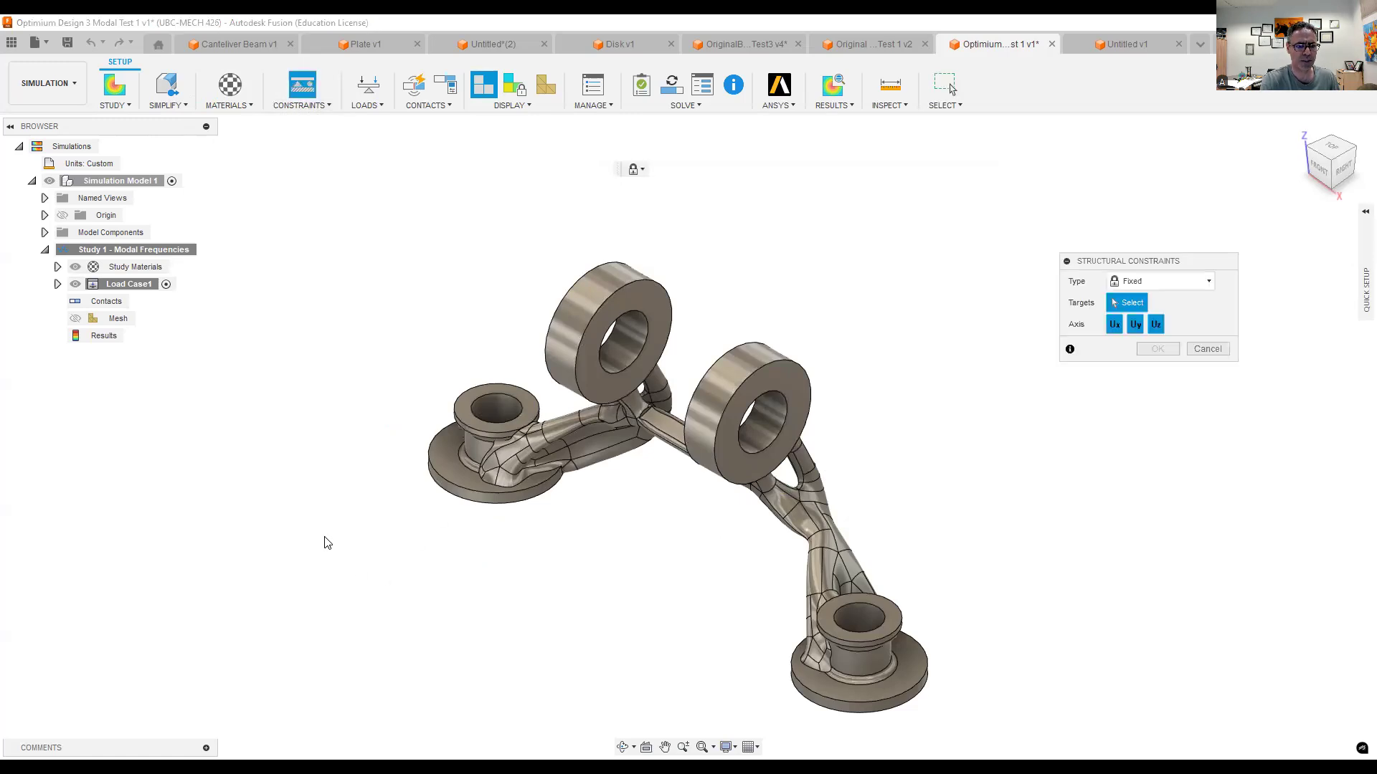
{"action": "middle_click_drag", "start_coordinate": [326, 538], "coordinate": [437, 574], "text": "shift"}
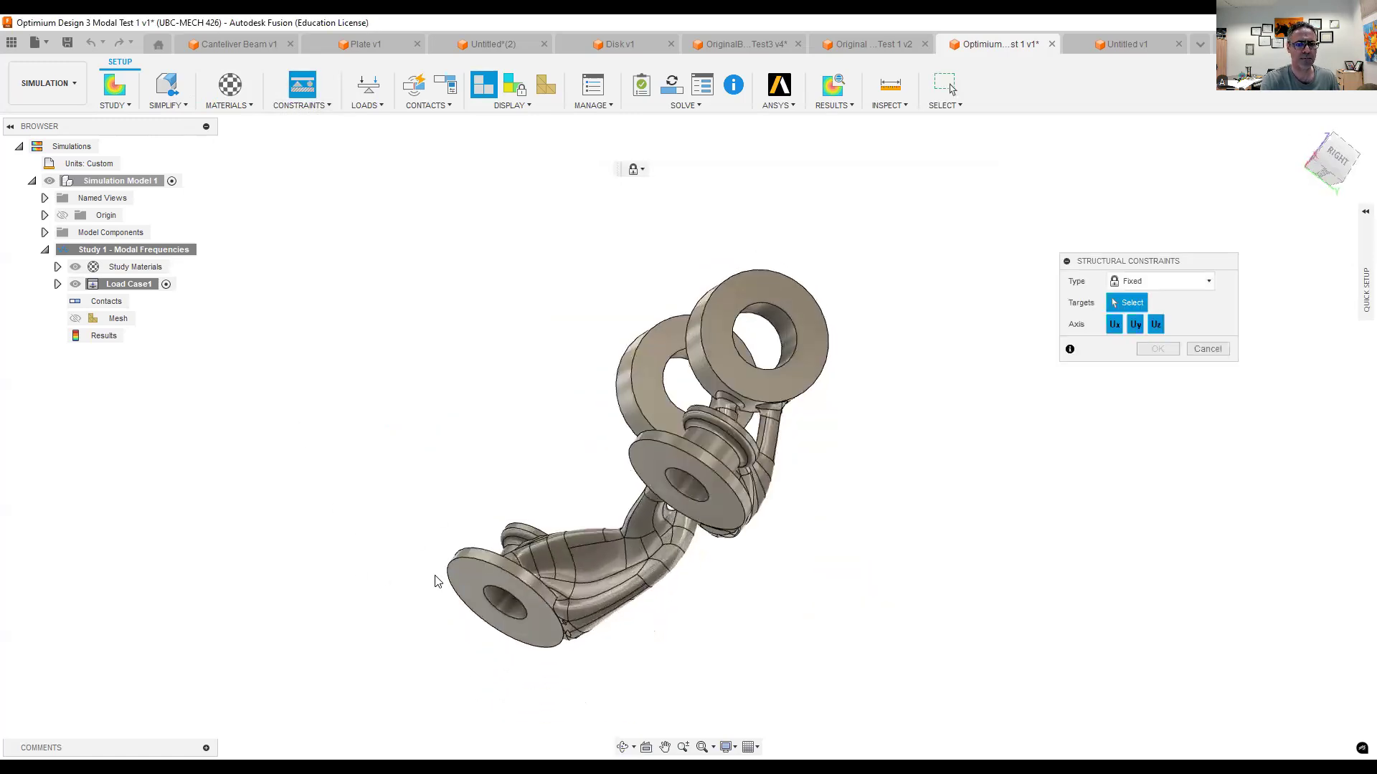
{"action": "left_click", "coordinate": [473, 588]}
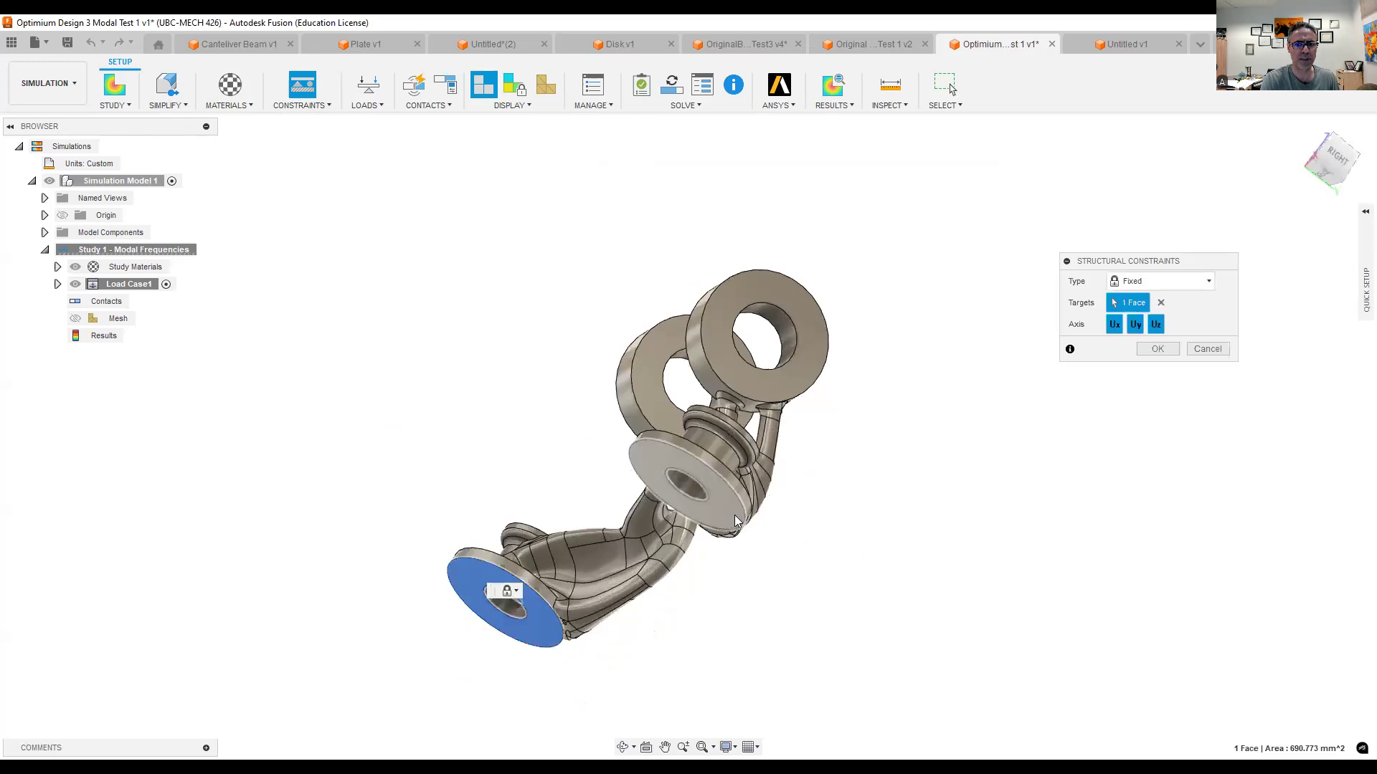
{"action": "left_click", "coordinate": [653, 477]}
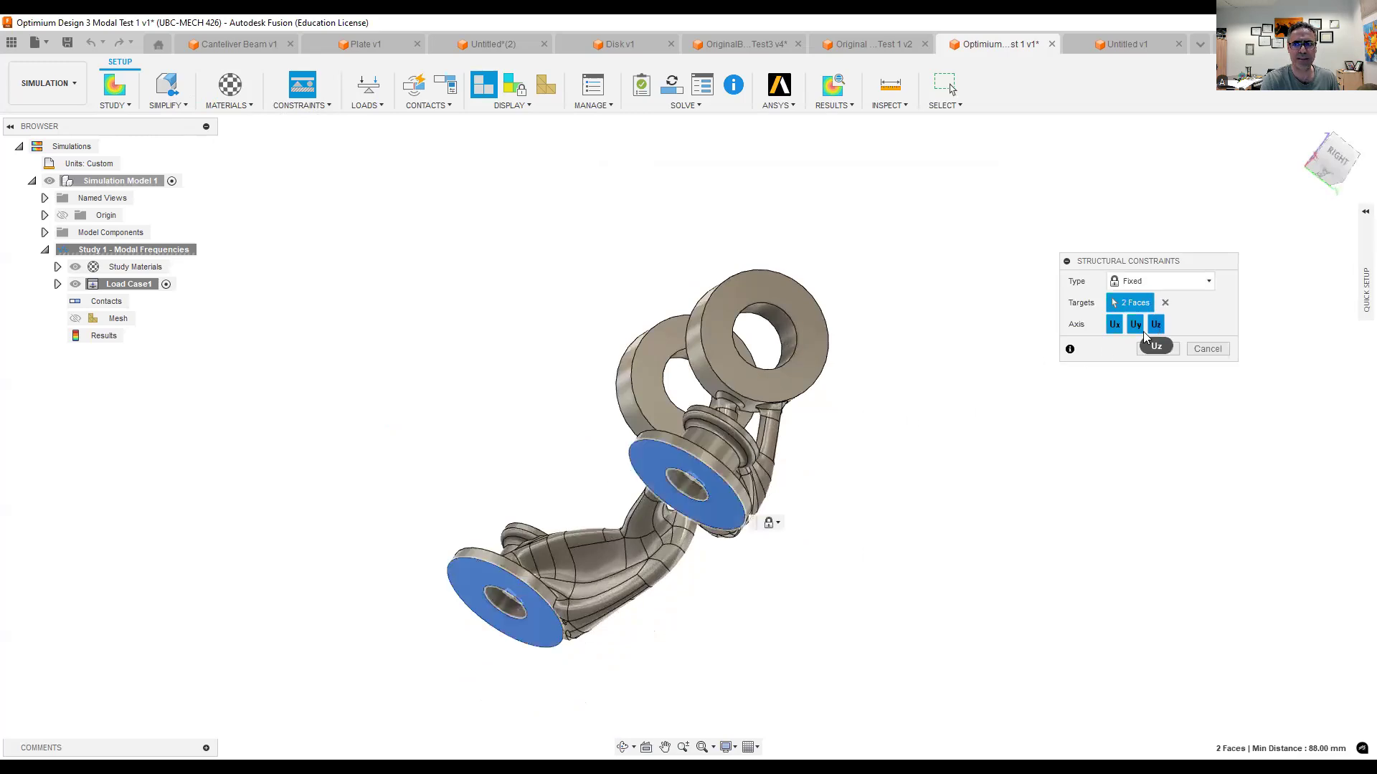
{"action": "left_click", "coordinate": [1157, 349]}
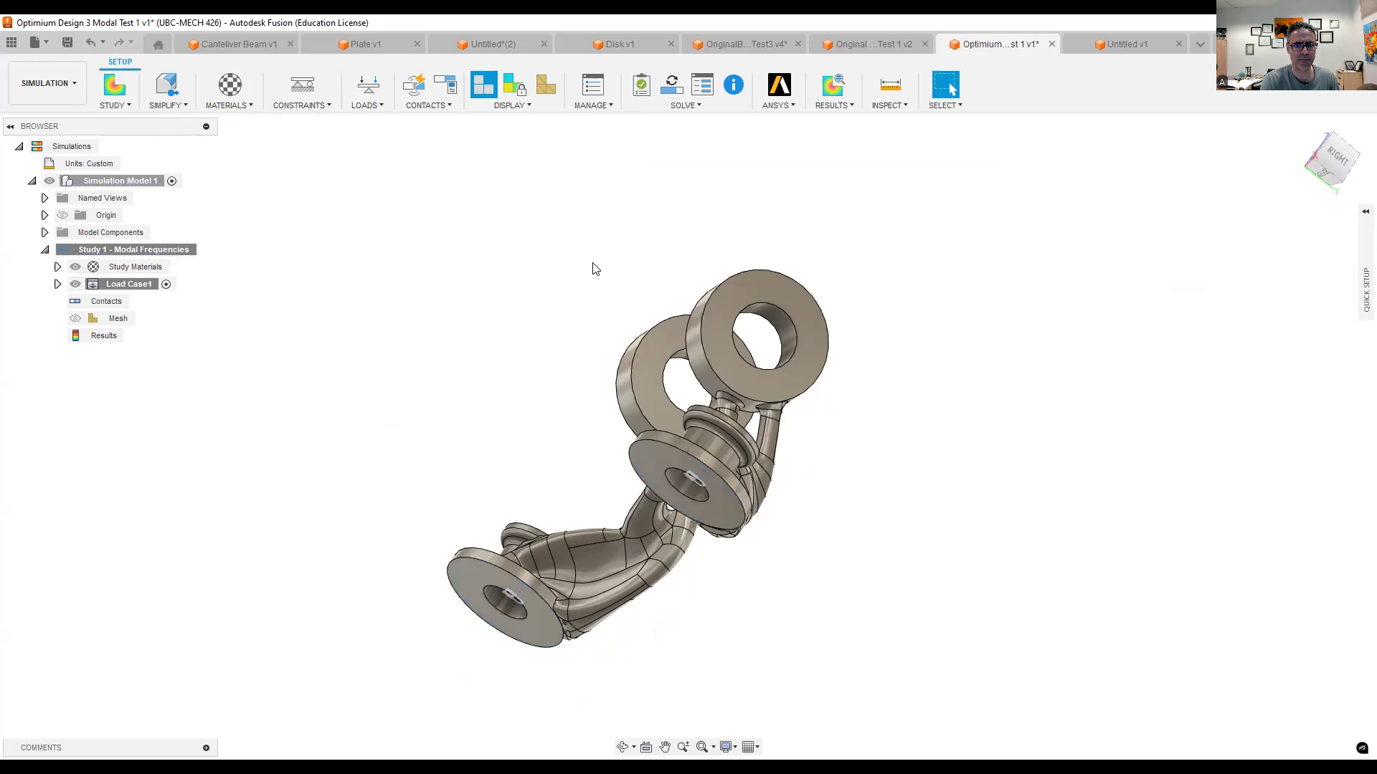
- Apply a Pin structural constraint to the inner cylindrical faces of the two mounting bolt holes
{"action": "middle_click_drag", "start_coordinate": [532, 265], "coordinate": [609, 287], "text": "shift"}
{"action": "middle_click_drag", "start_coordinate": [563, 423], "coordinate": [593, 342], "text": "shift"}
{"action": "left_click", "coordinate": [330, 102]}
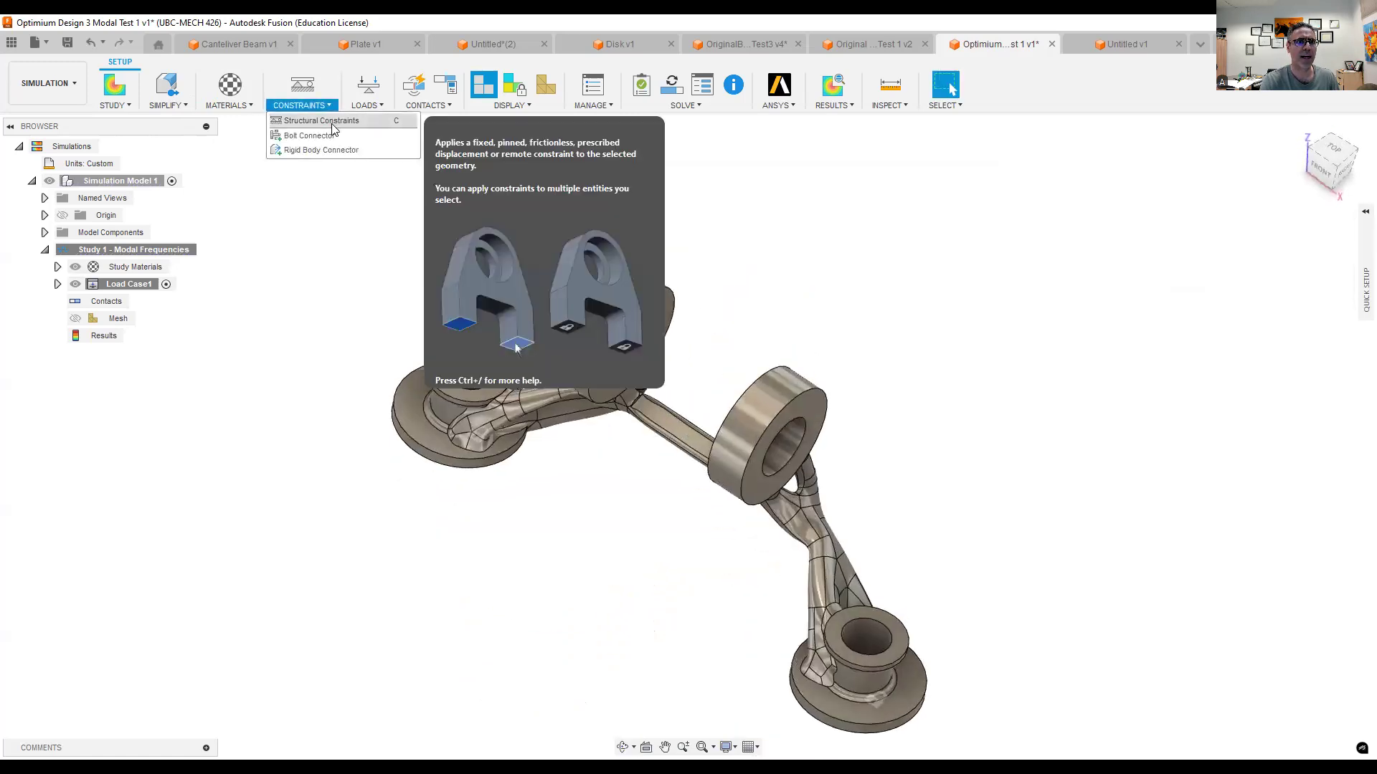
{"action": "left_click", "coordinate": [335, 127]}
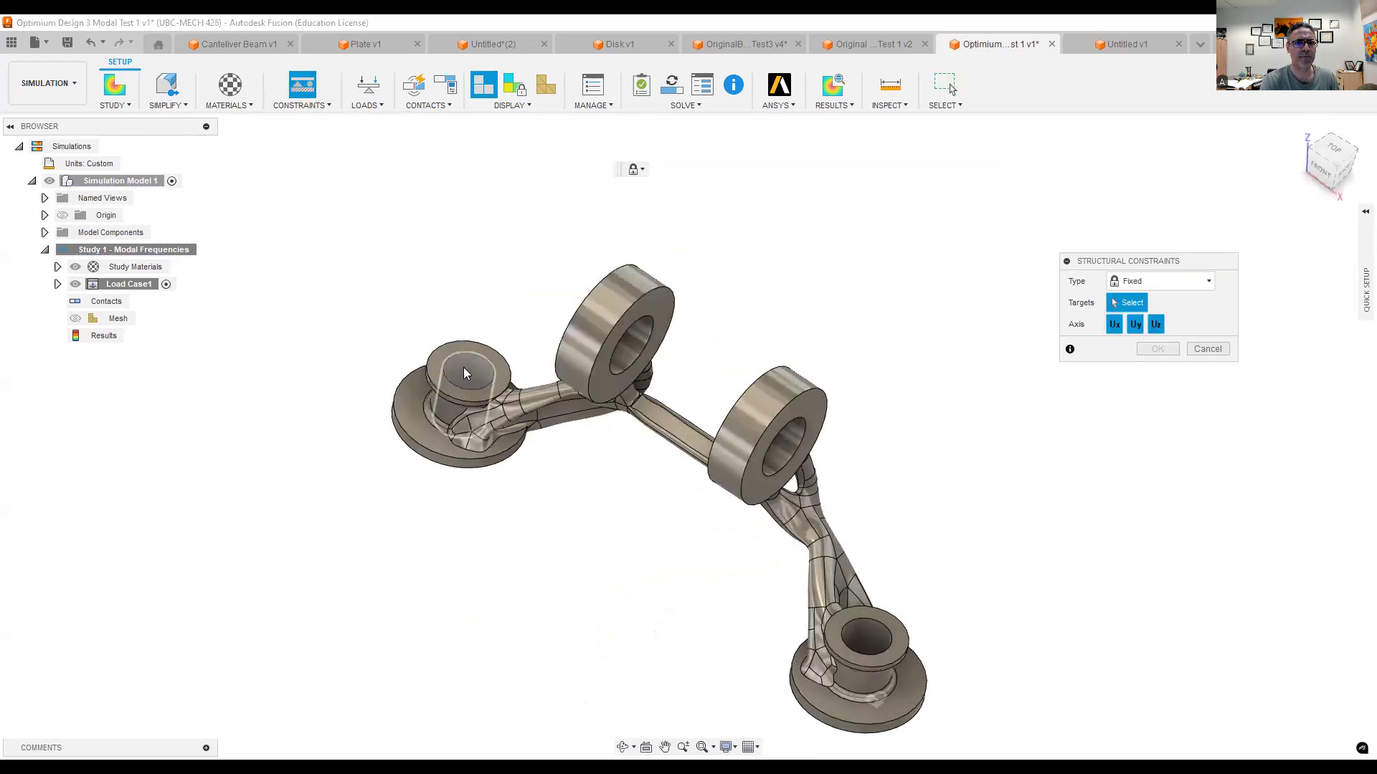
{"action": "left_click", "coordinate": [464, 367]}
{"action": "left_click", "coordinate": [870, 637]}
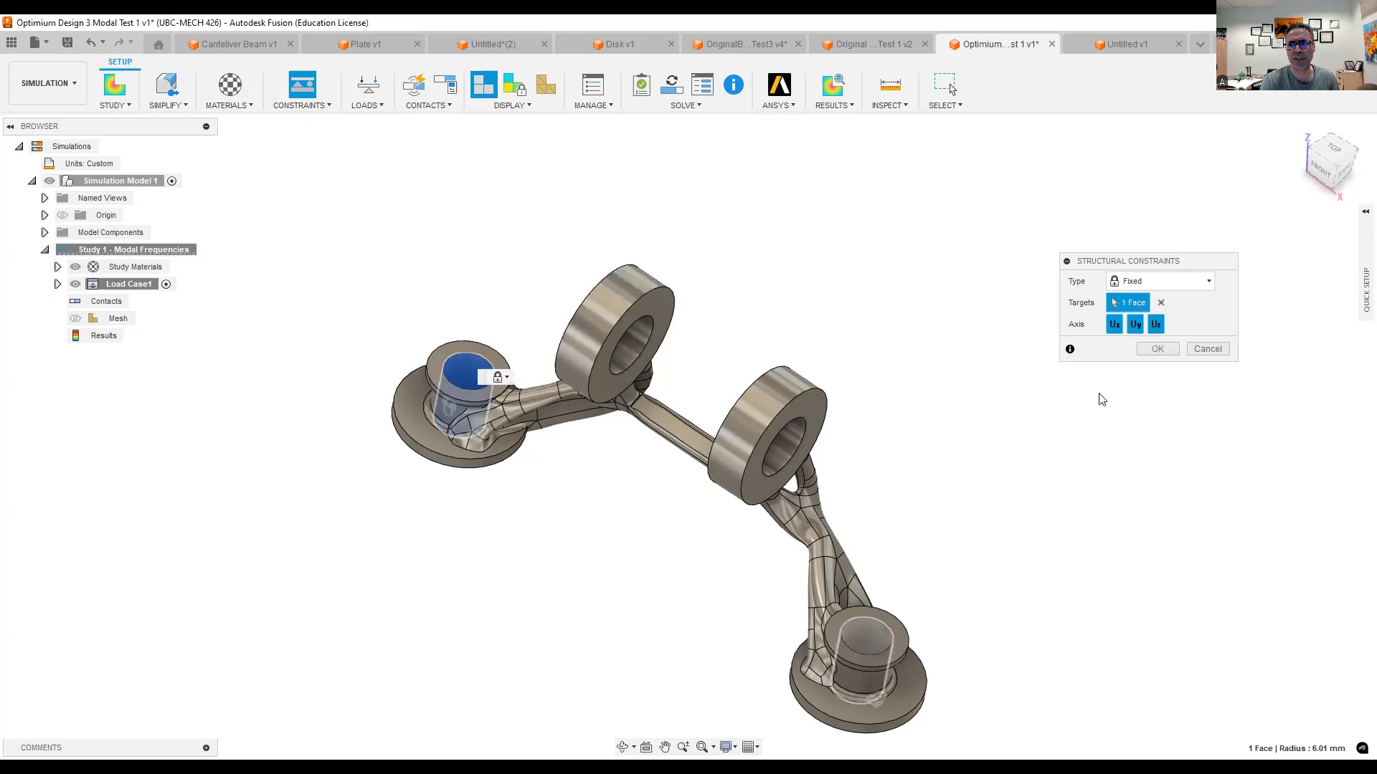
{"action": "left_click", "coordinate": [1141, 282]}
{"action": "left_click", "coordinate": [1137, 316]}
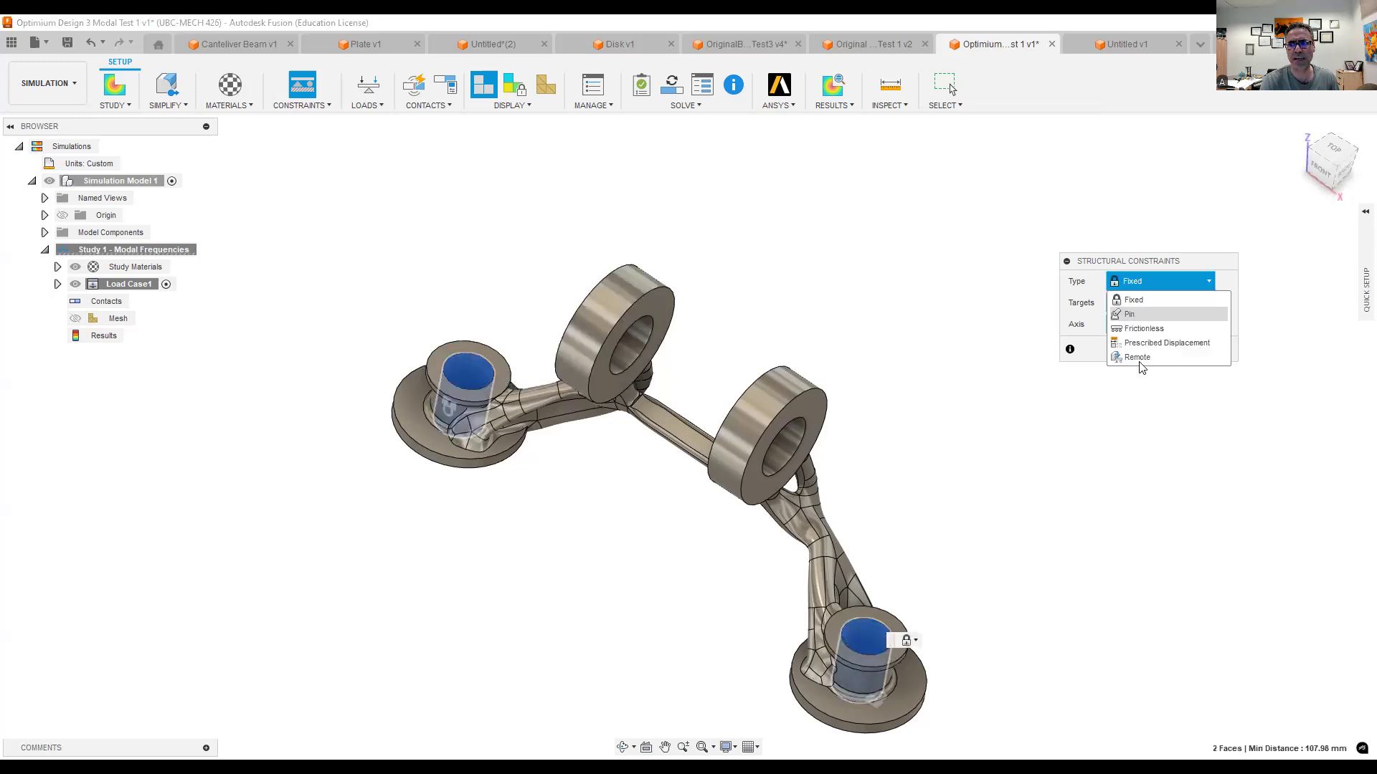
{"action": "left_click", "coordinate": [1154, 393]}
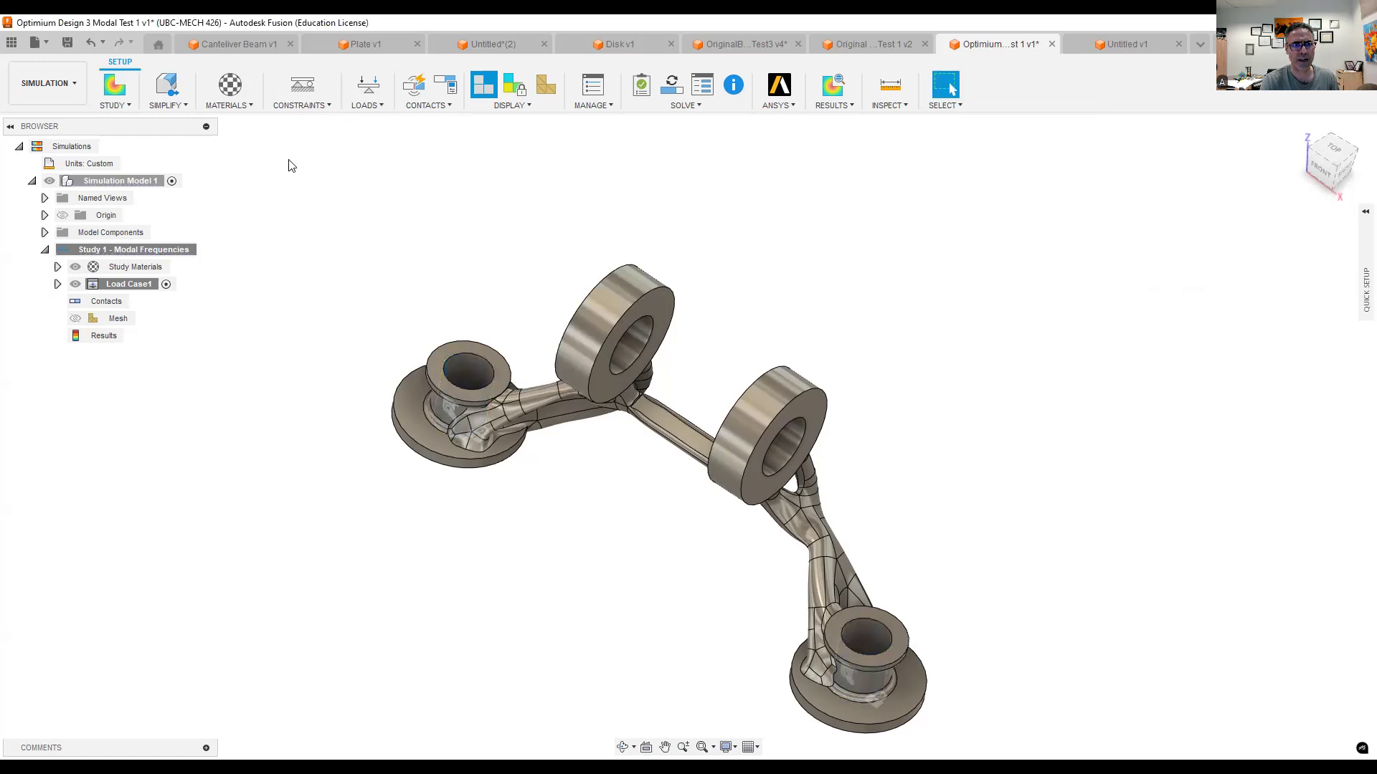
- Apply a radial Pin structural constraint to the bores of the two upper rings
{"action": "left_click", "coordinate": [300, 107]}
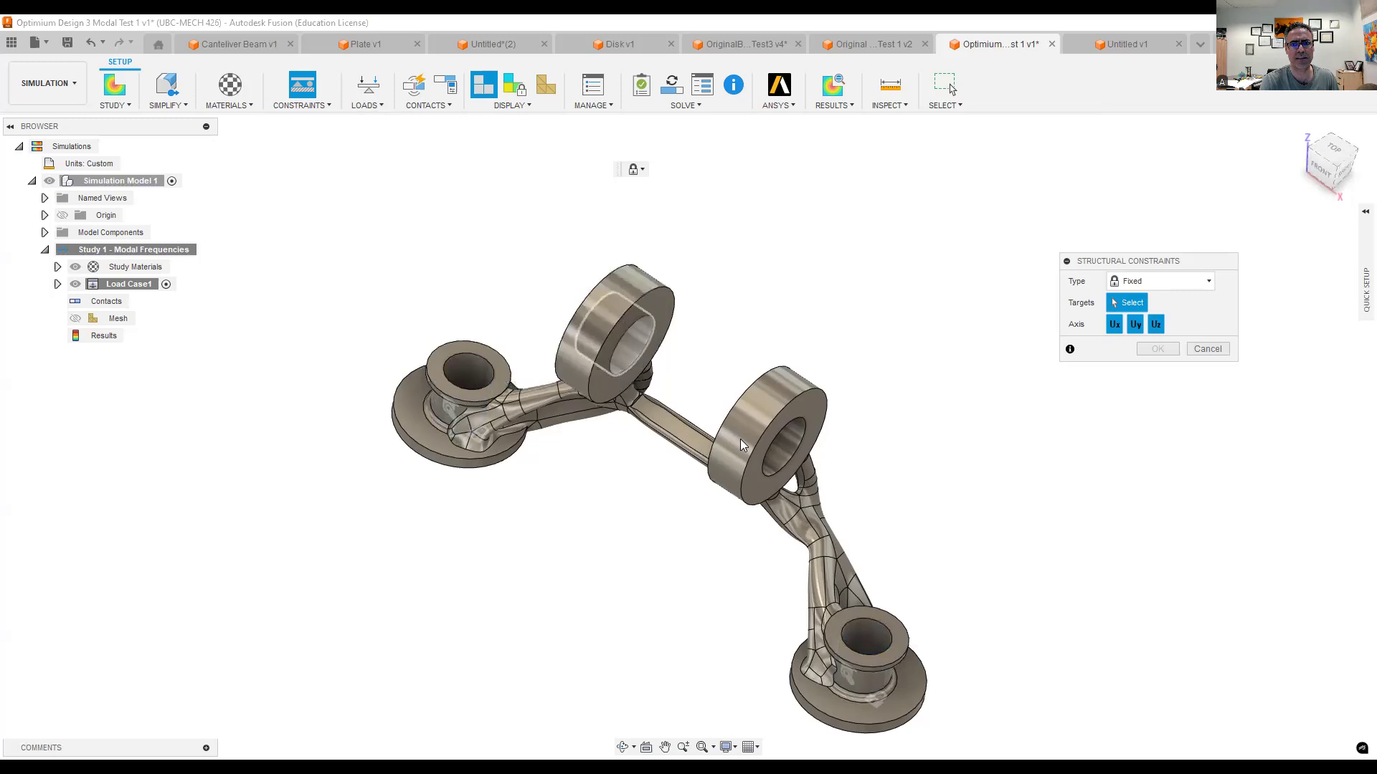
{"action": "left_click", "coordinate": [786, 451]}
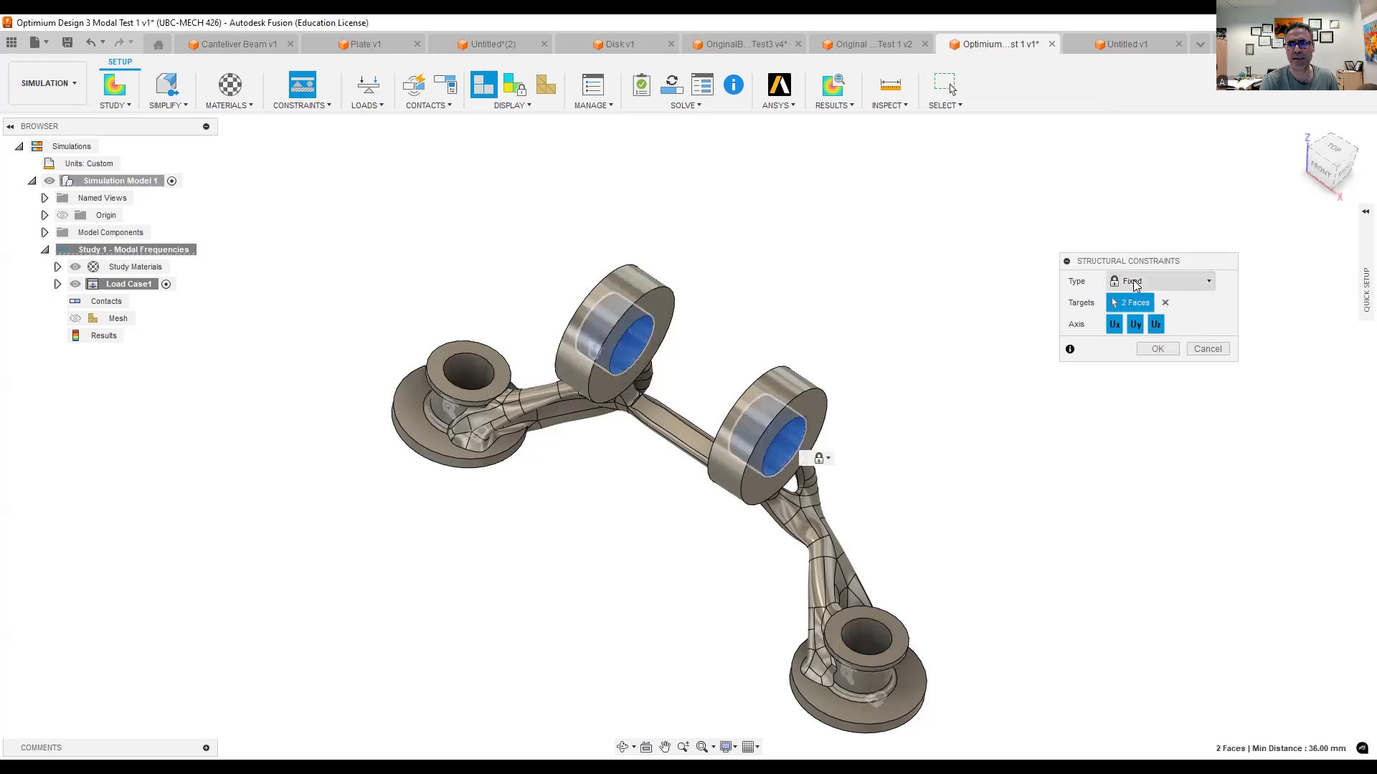
{"action": "left_click", "coordinate": [1136, 285]}
{"action": "left_click", "coordinate": [1130, 316]}
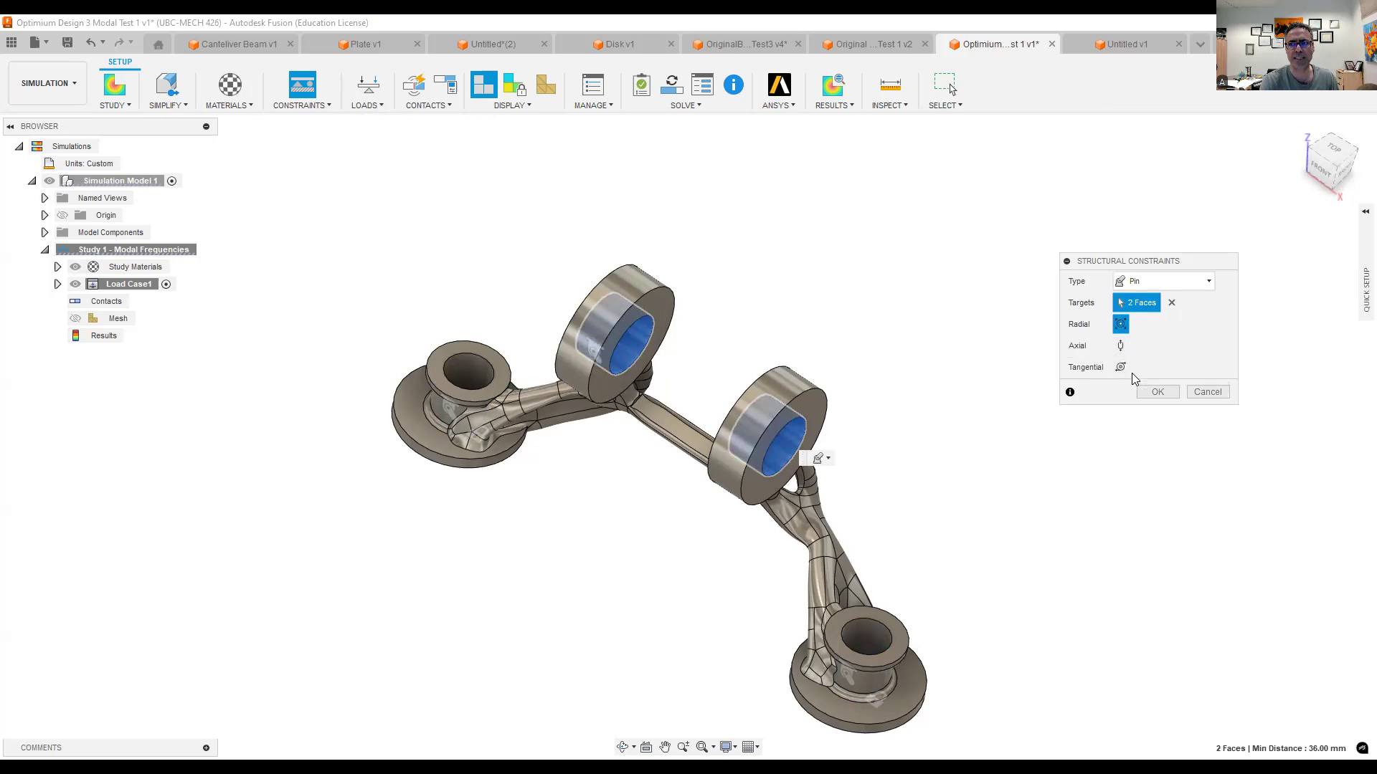
{"action": "left_click", "coordinate": [1155, 392]}
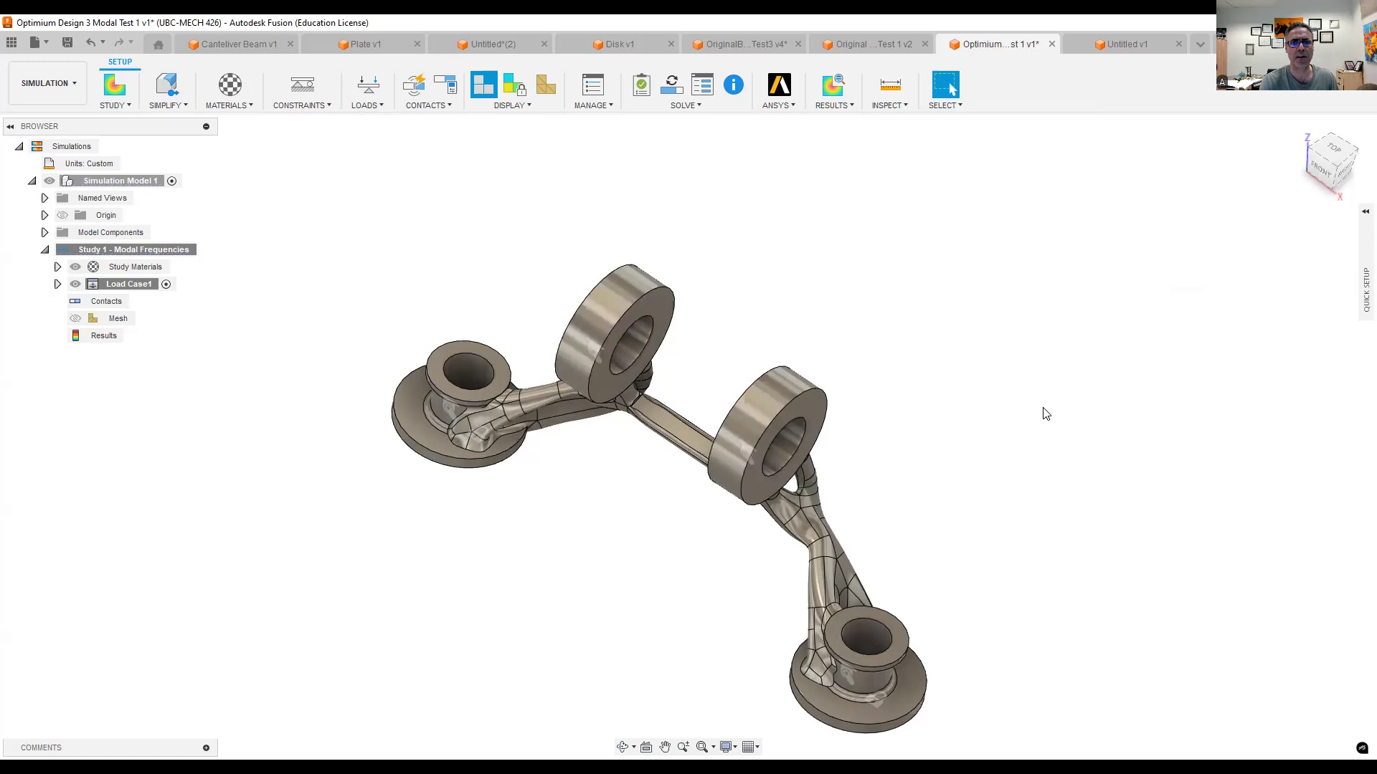
- Solve Study 1 - Modal Frequencies and dismiss the job status once it completes
{"action": "scroll", "coordinate": [1044, 414], "scroll_direction": "down", "scroll_amount": 1}
{"action": "left_click", "coordinate": [682, 105]}
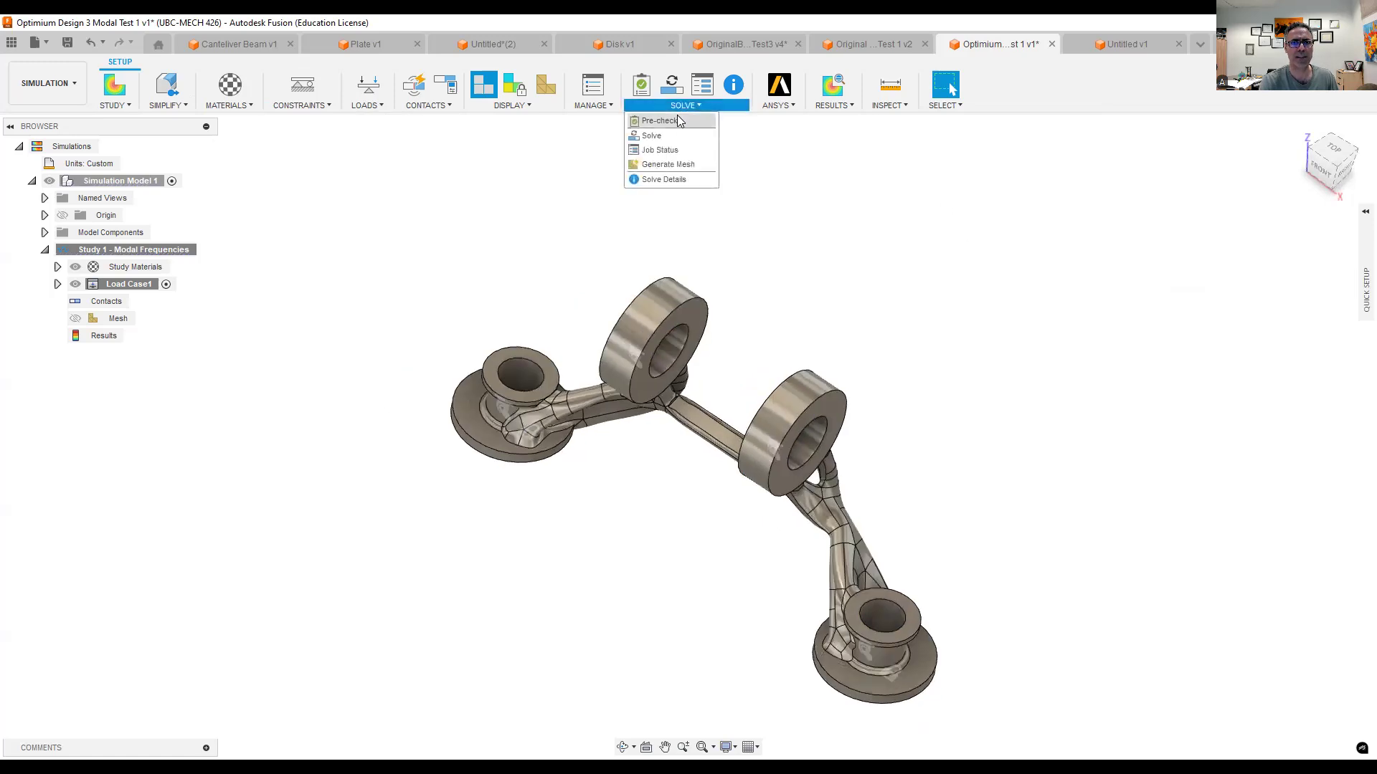
{"action": "left_click", "coordinate": [665, 135]}
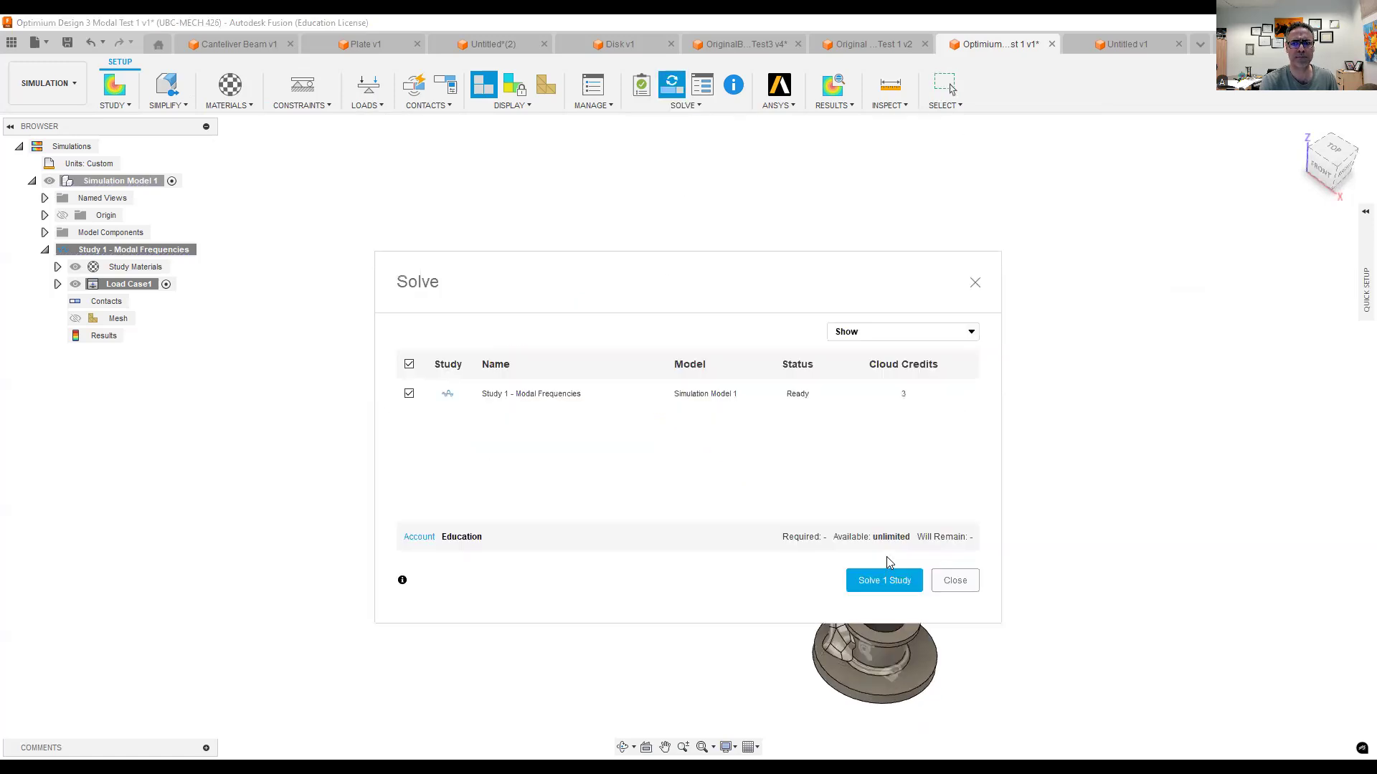
{"action": "left_click", "coordinate": [884, 579]}
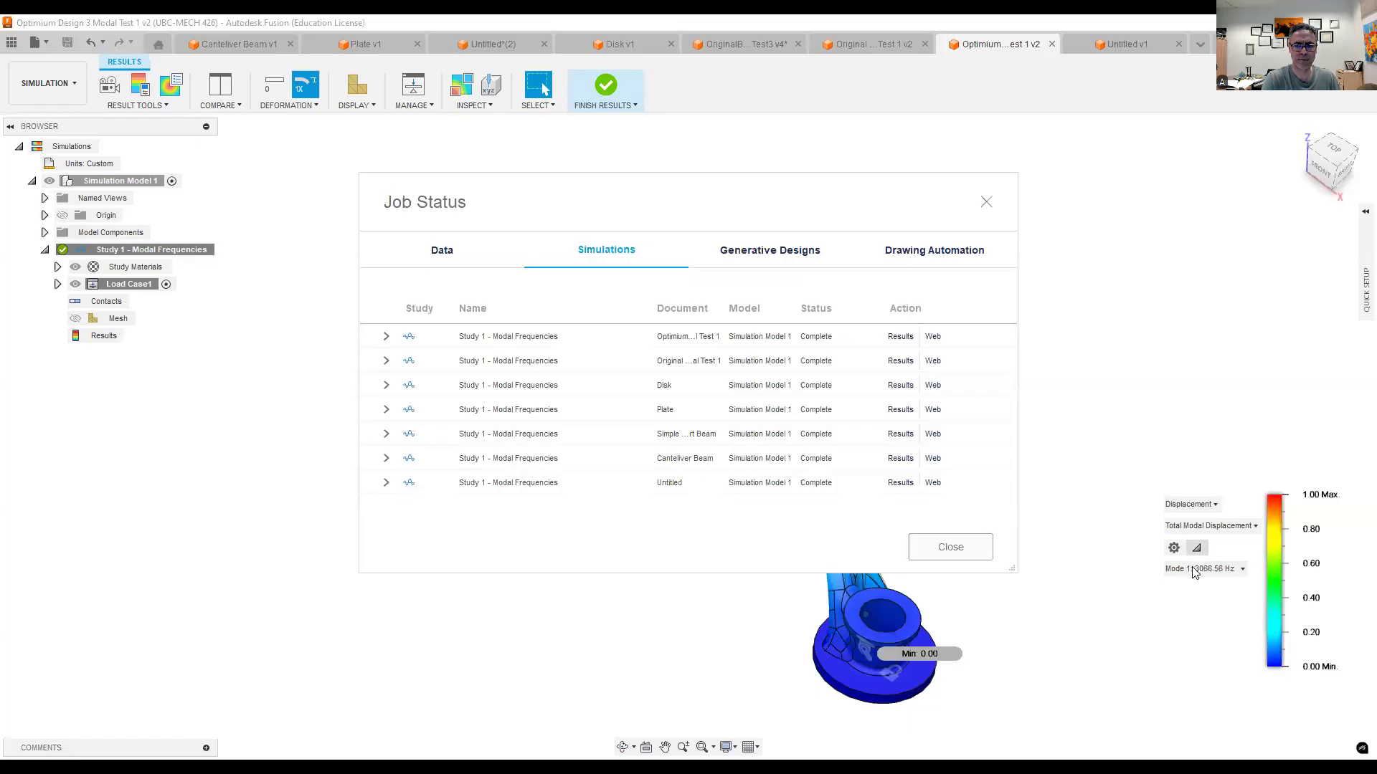
{"action": "left_click", "coordinate": [951, 548]}
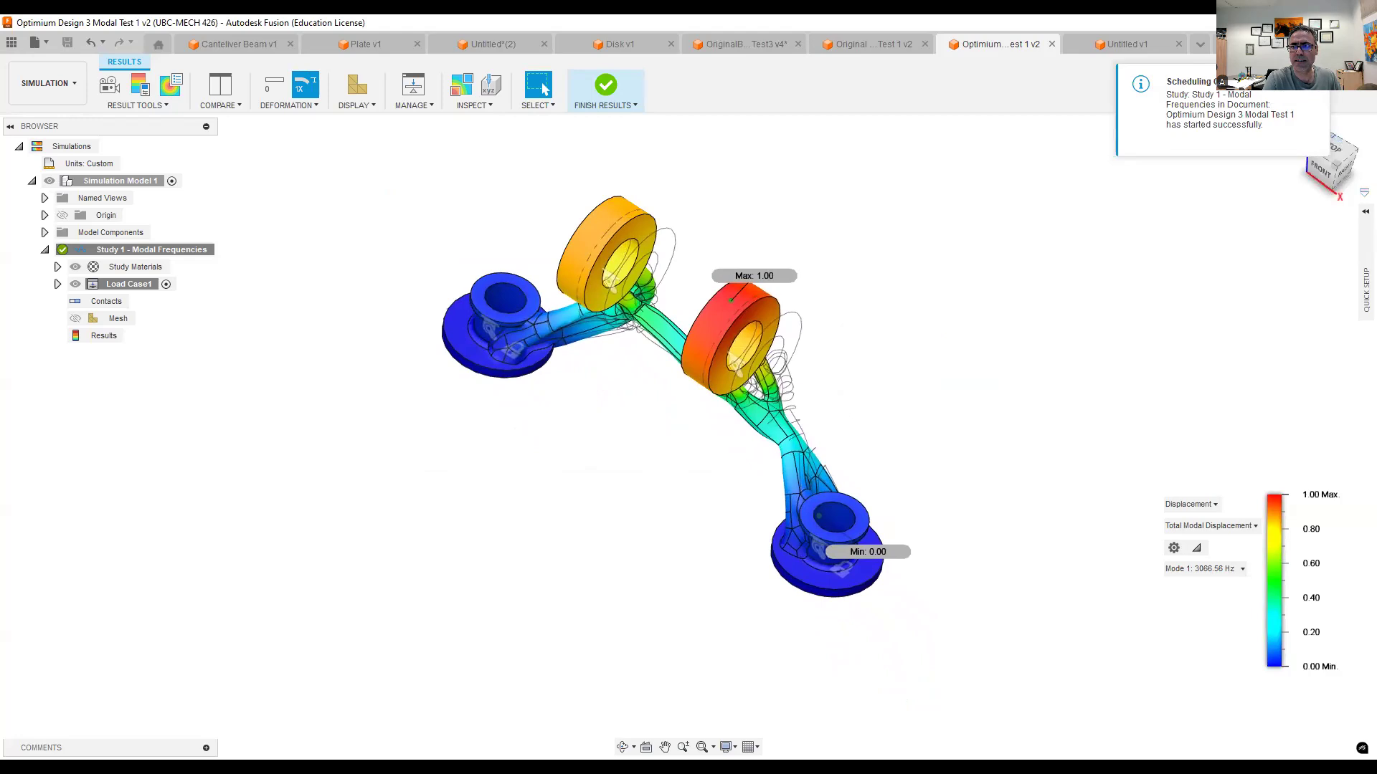
- Return the optimized bracket to its home view and review the list of its modal frequencies
{"action": "left_click", "coordinate": [1299, 132]}
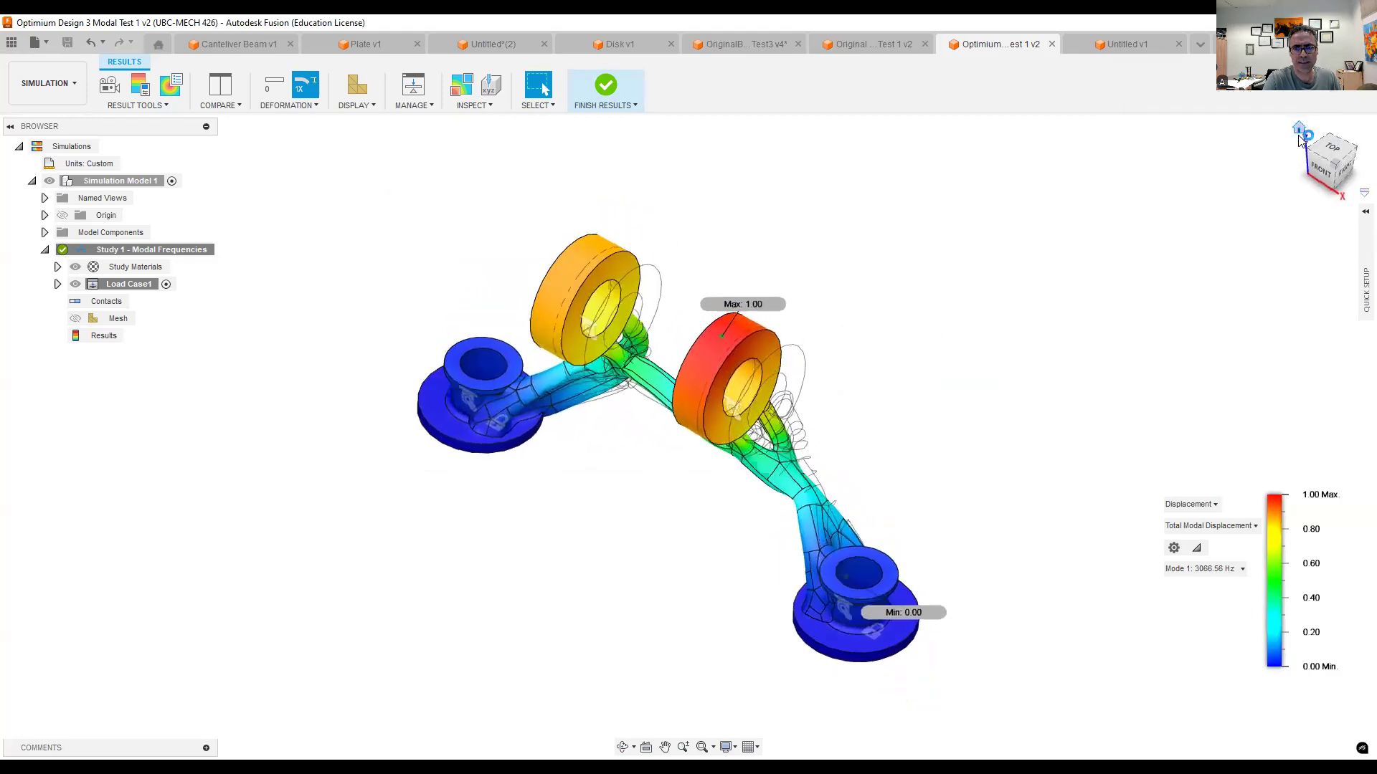
{"action": "middle_click_drag", "start_coordinate": [968, 452], "coordinate": [886, 398]}
{"action": "scroll", "coordinate": [887, 402], "scroll_direction": "down", "scroll_amount": 1}
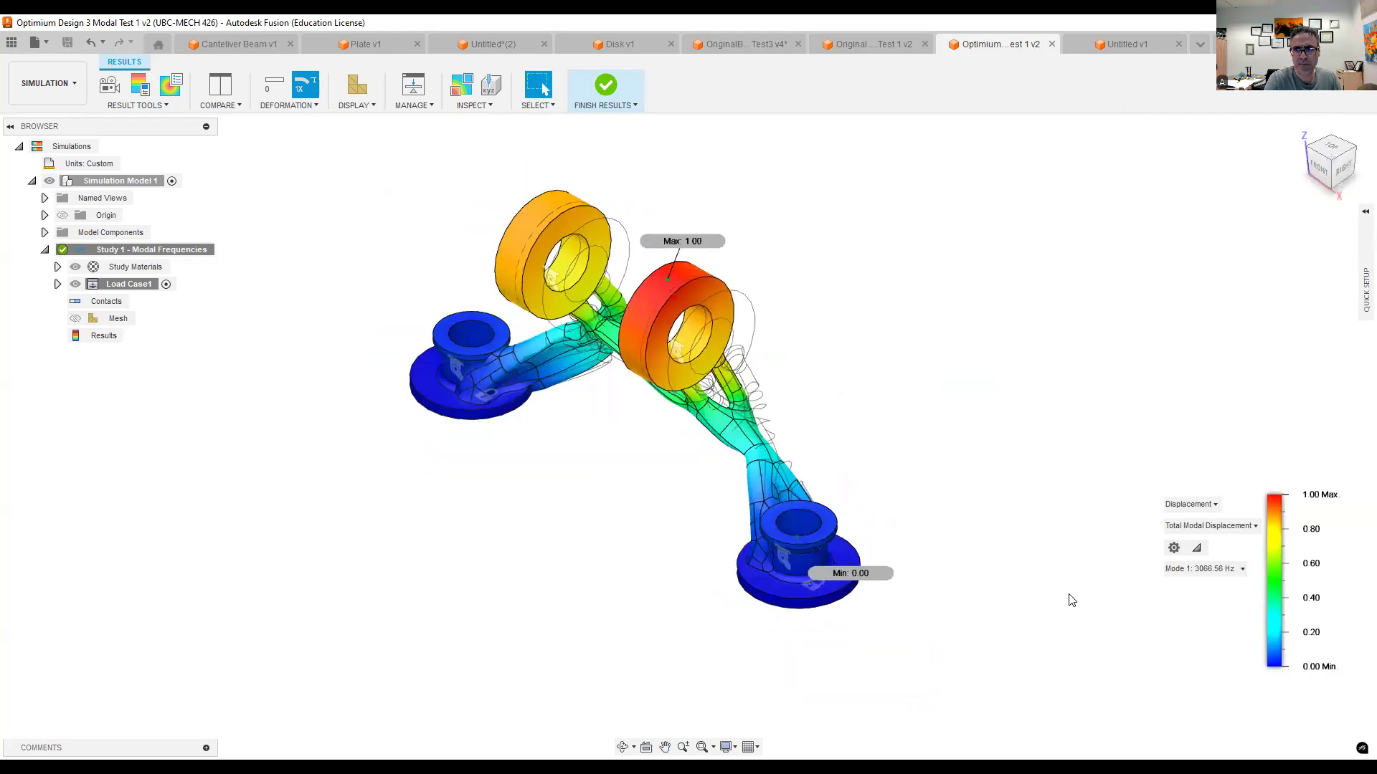
{"action": "left_click", "coordinate": [1210, 574]}
{"action": "left_click", "coordinate": [1209, 571]}
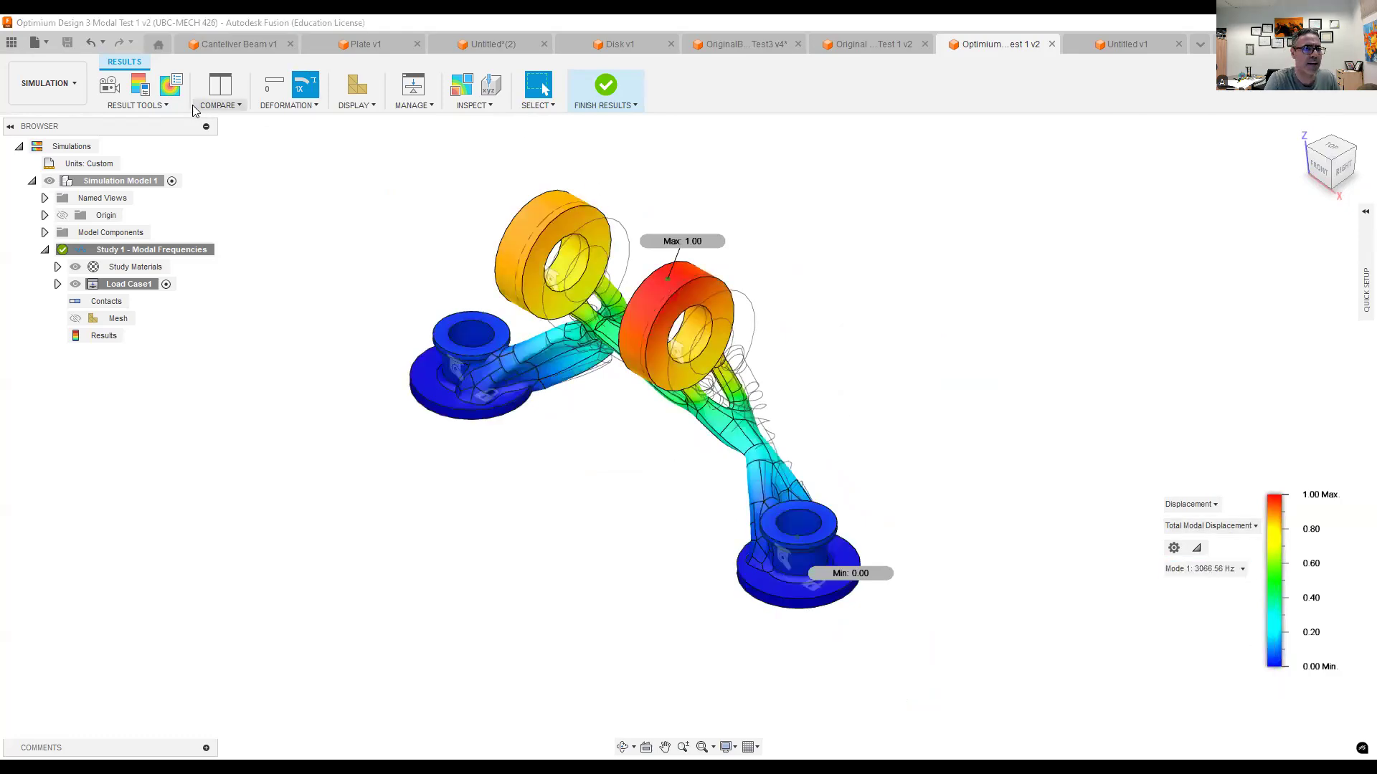
- Animate the optimized bracket's Mode 1 shape and examine it from the front
{"action": "left_click", "coordinate": [109, 86]}
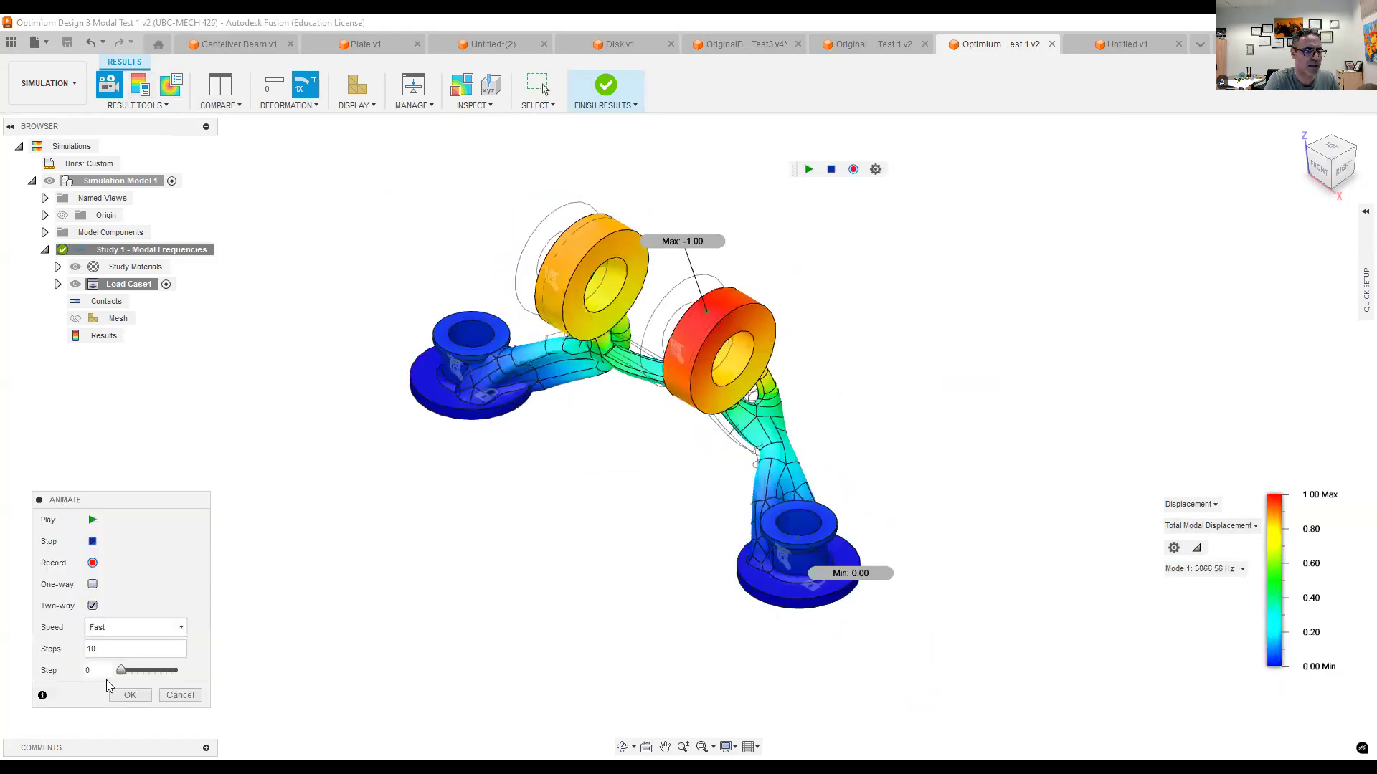
{"action": "left_click", "coordinate": [93, 524]}
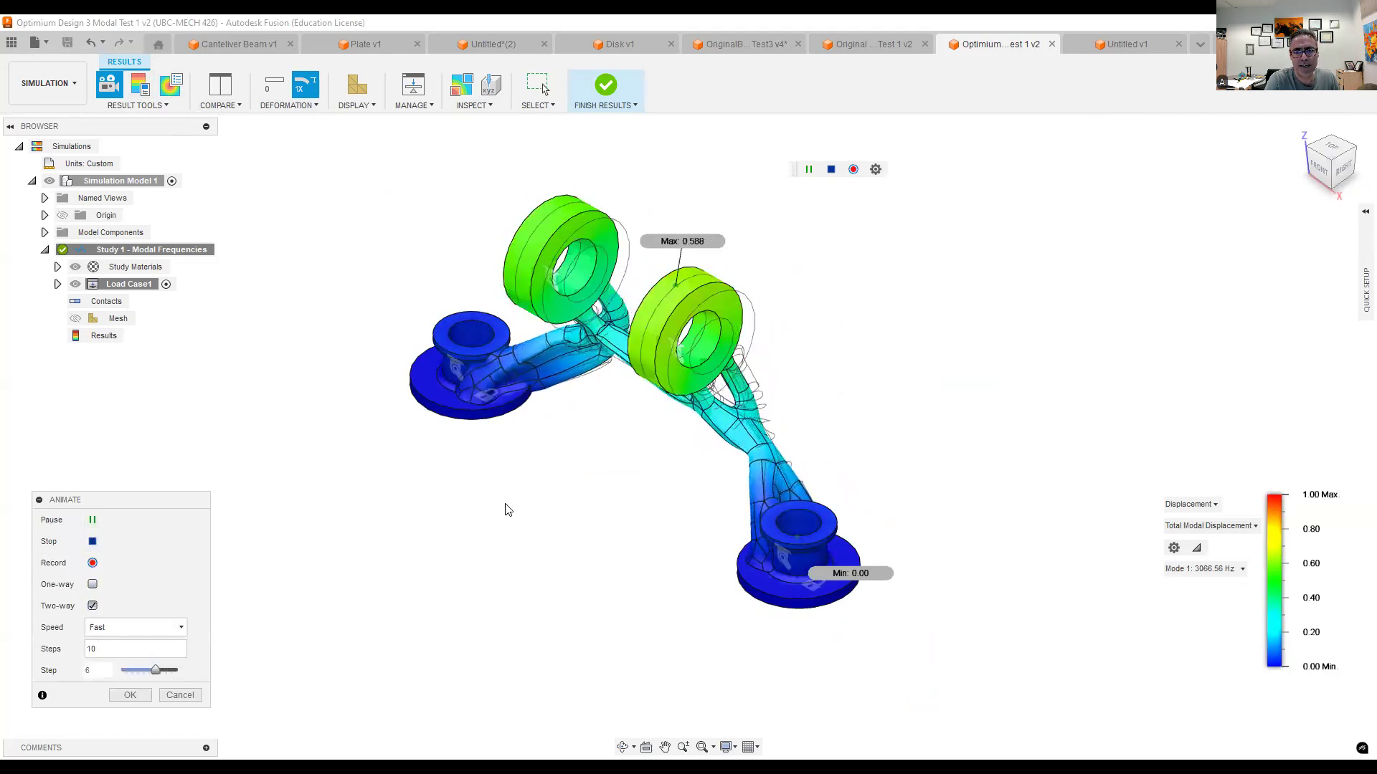
{"action": "left_click", "coordinate": [1320, 172]}
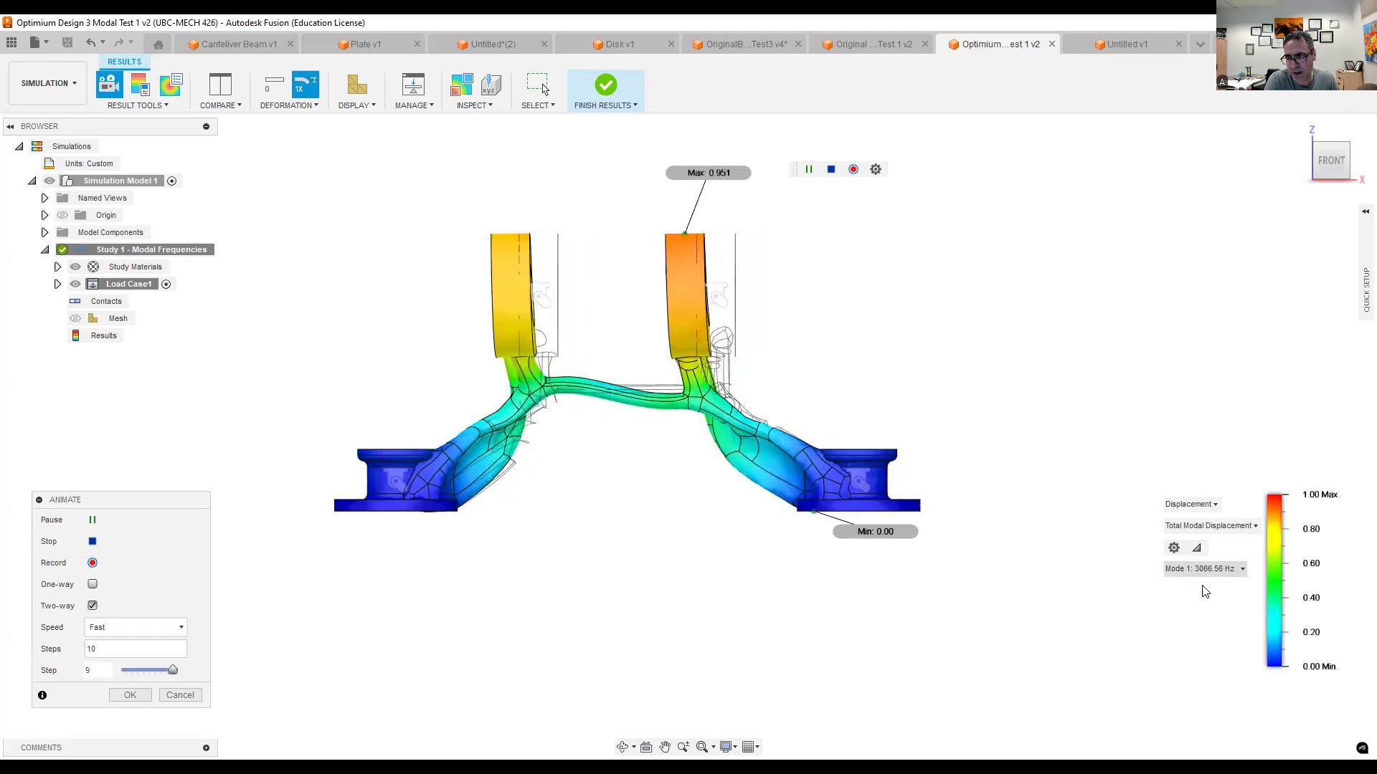
- Display the Mode 1 shape in the original bracket's modal results and examine it from the front
{"action": "left_click", "coordinate": [868, 47]}
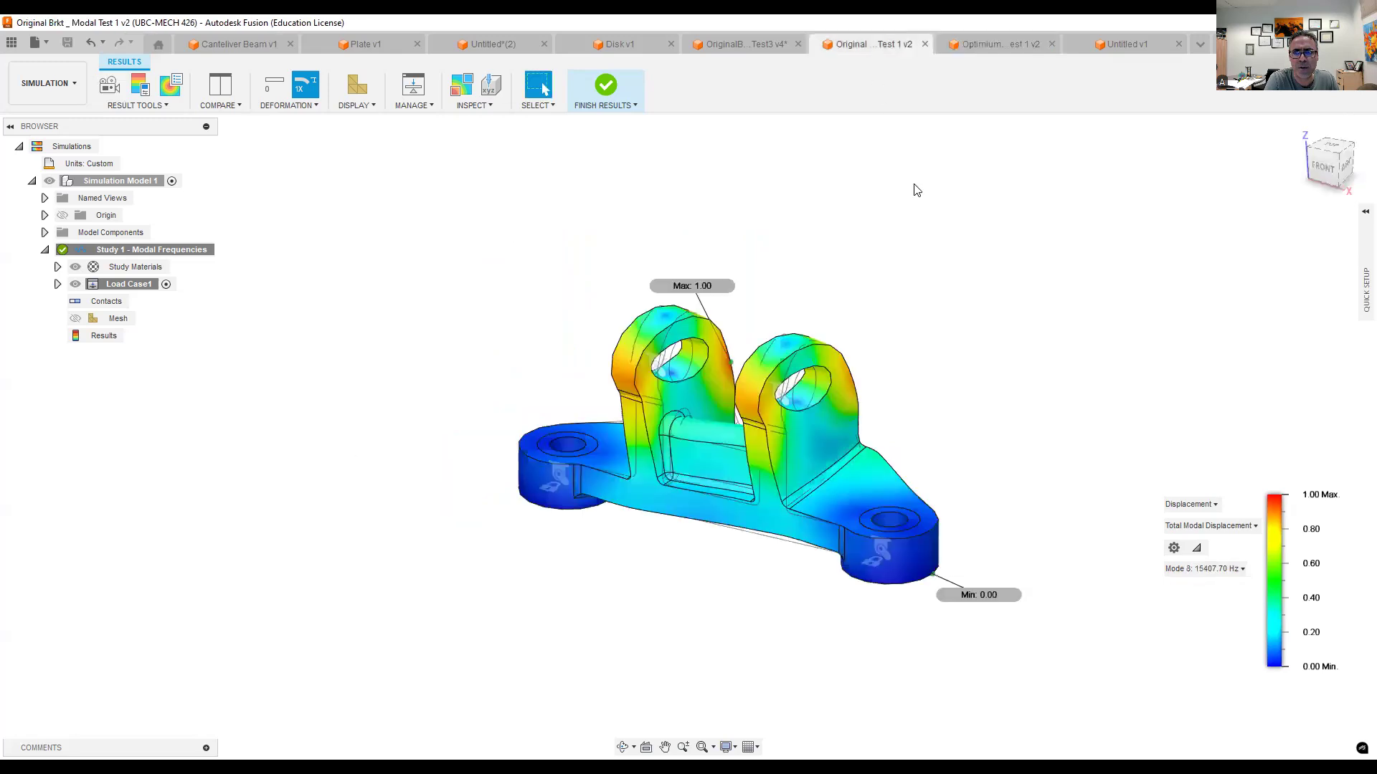
{"action": "left_click", "coordinate": [1205, 569]}
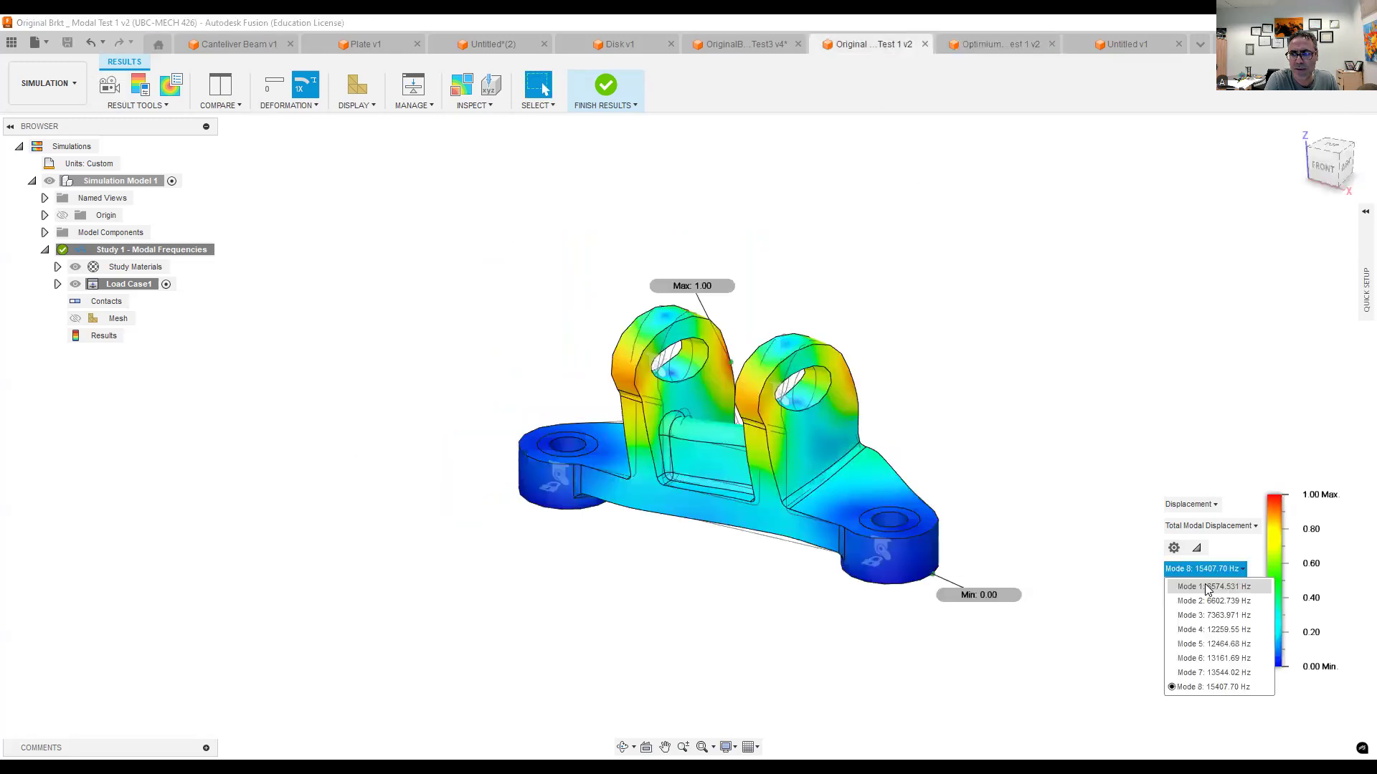
{"action": "left_click", "coordinate": [1205, 587]}
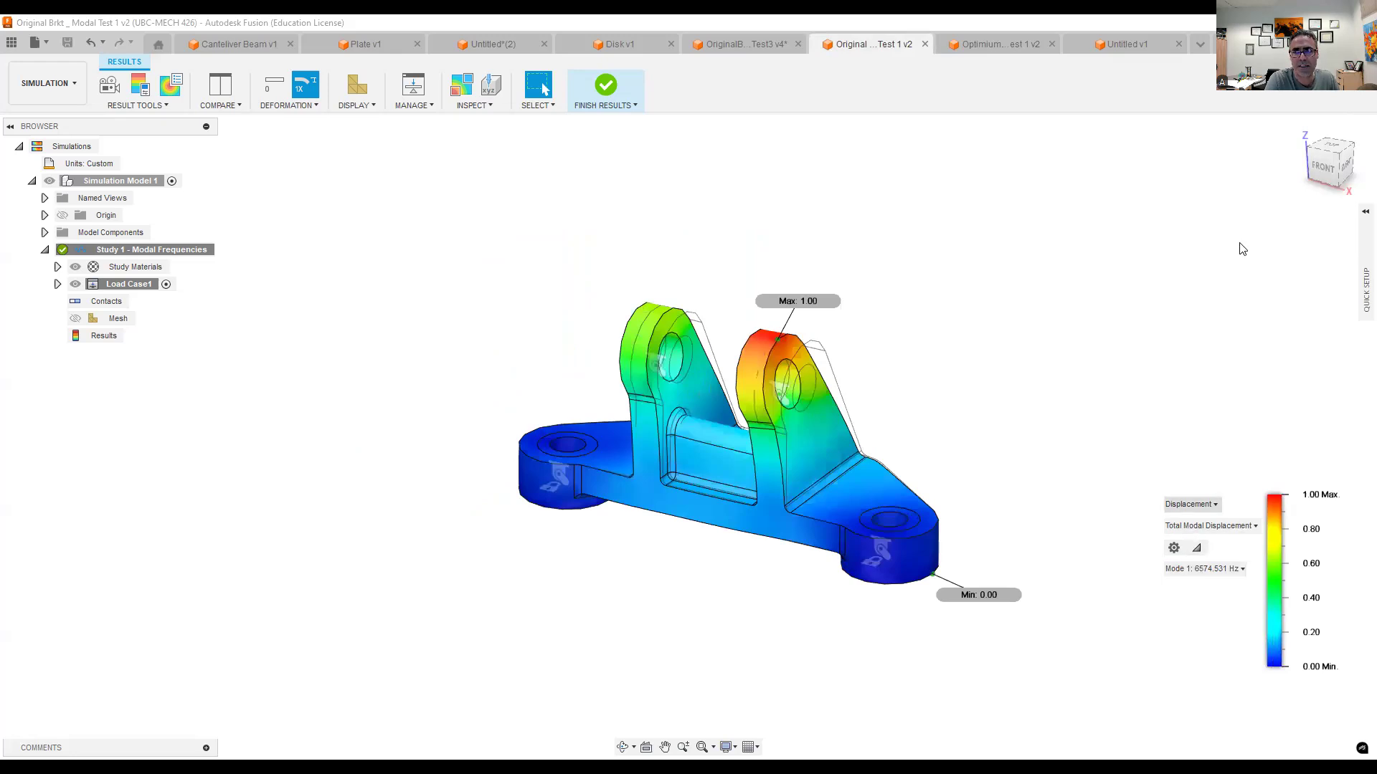
{"action": "left_click", "coordinate": [1323, 168]}
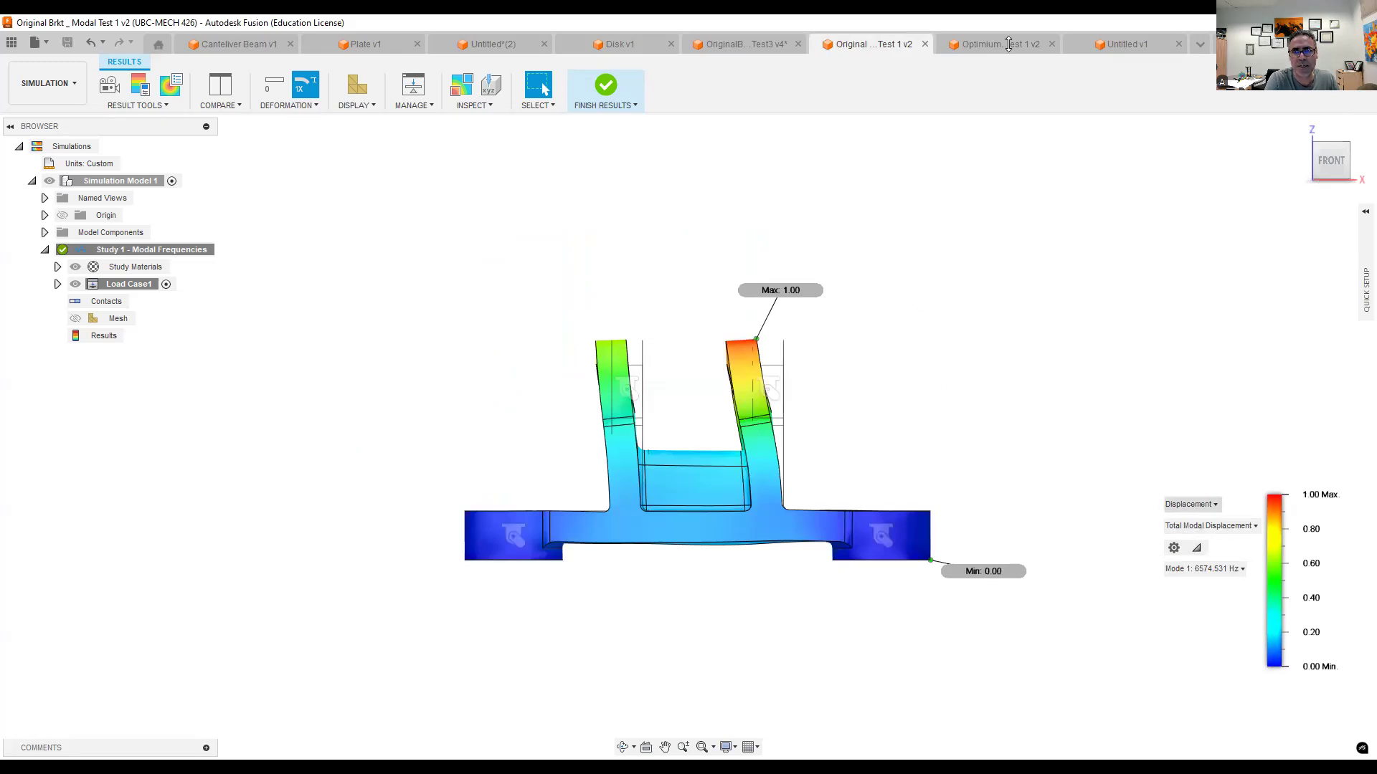
- Return to the optimized bracket's results, animate its Mode 1 shape and switch the animation to Mode 2
{"action": "key", "text": "ctrl+Tab"}
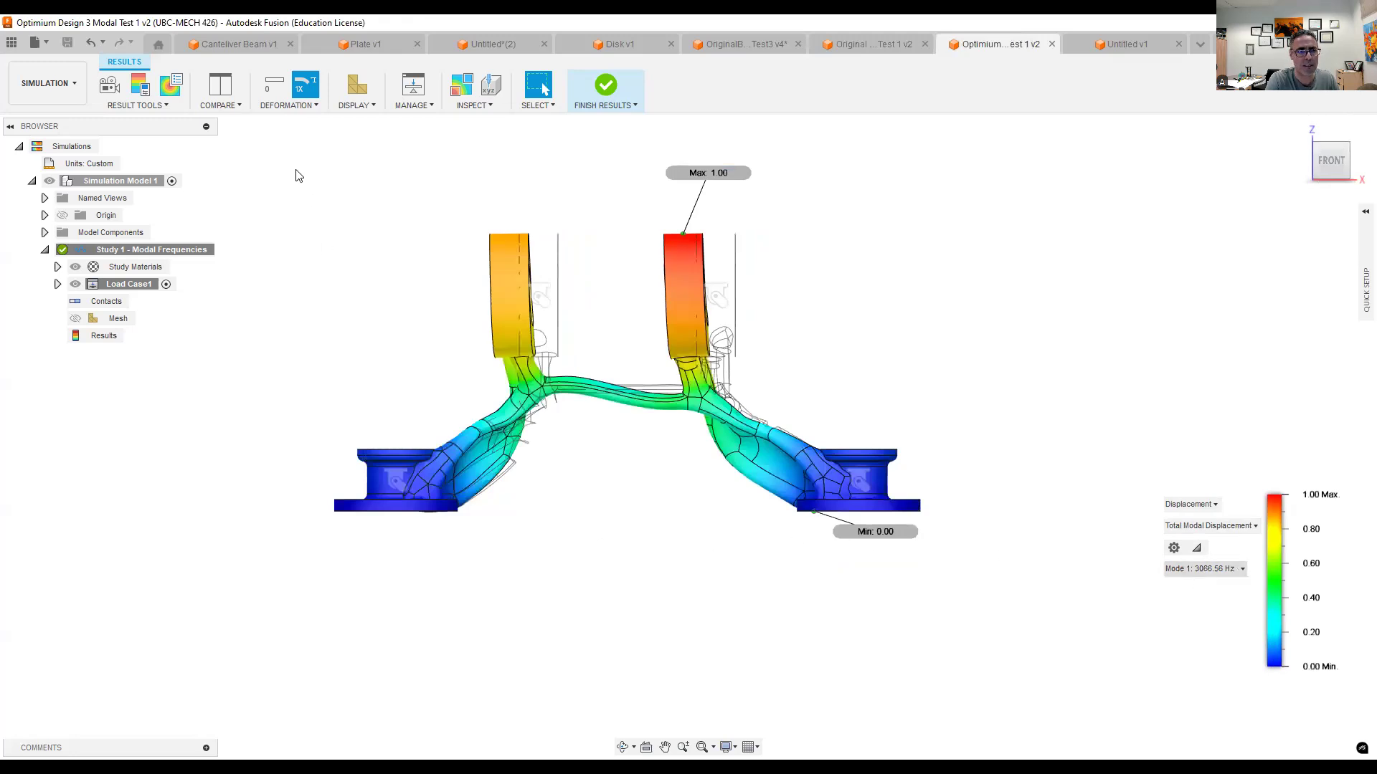
{"action": "left_click", "coordinate": [109, 86]}
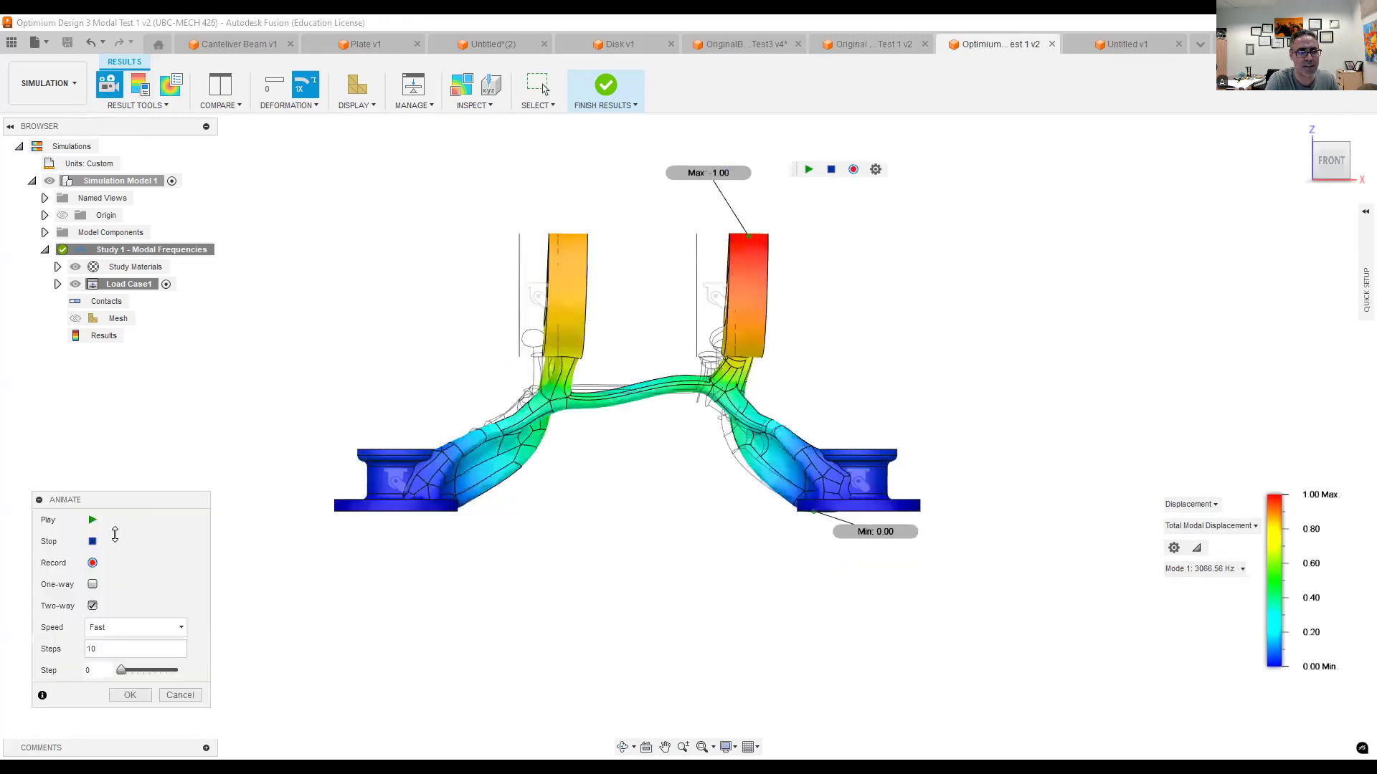
{"action": "left_click", "coordinate": [91, 520]}
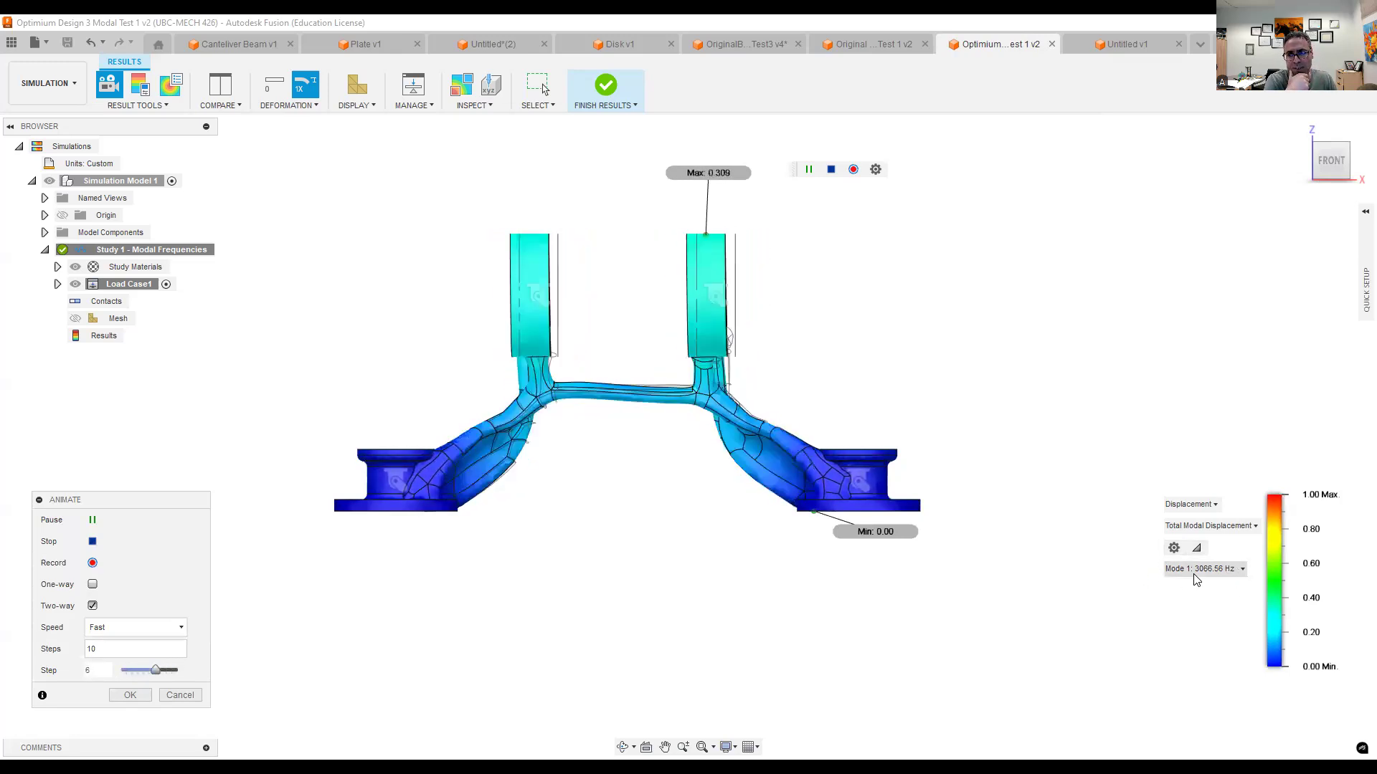
{"action": "left_click", "coordinate": [1214, 572]}
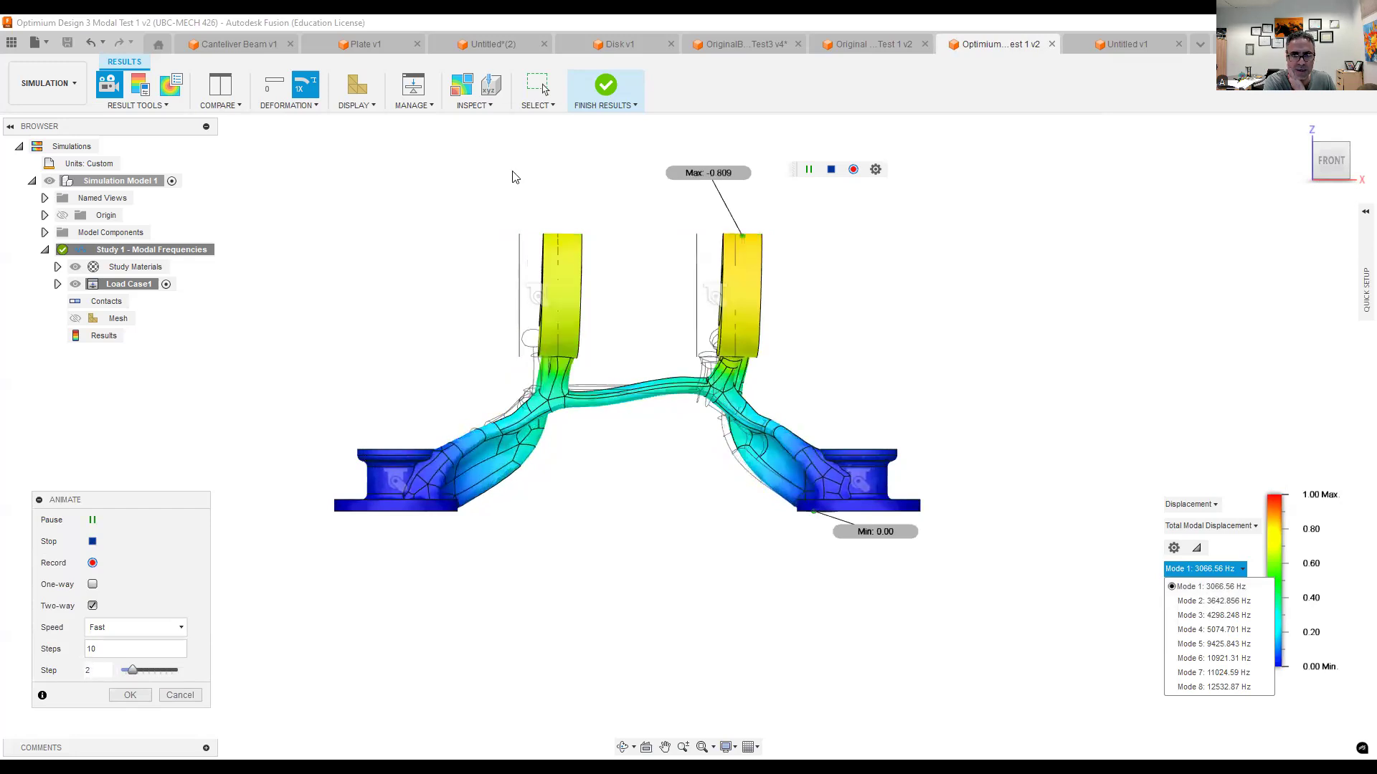
{"action": "left_click", "coordinate": [1196, 602]}
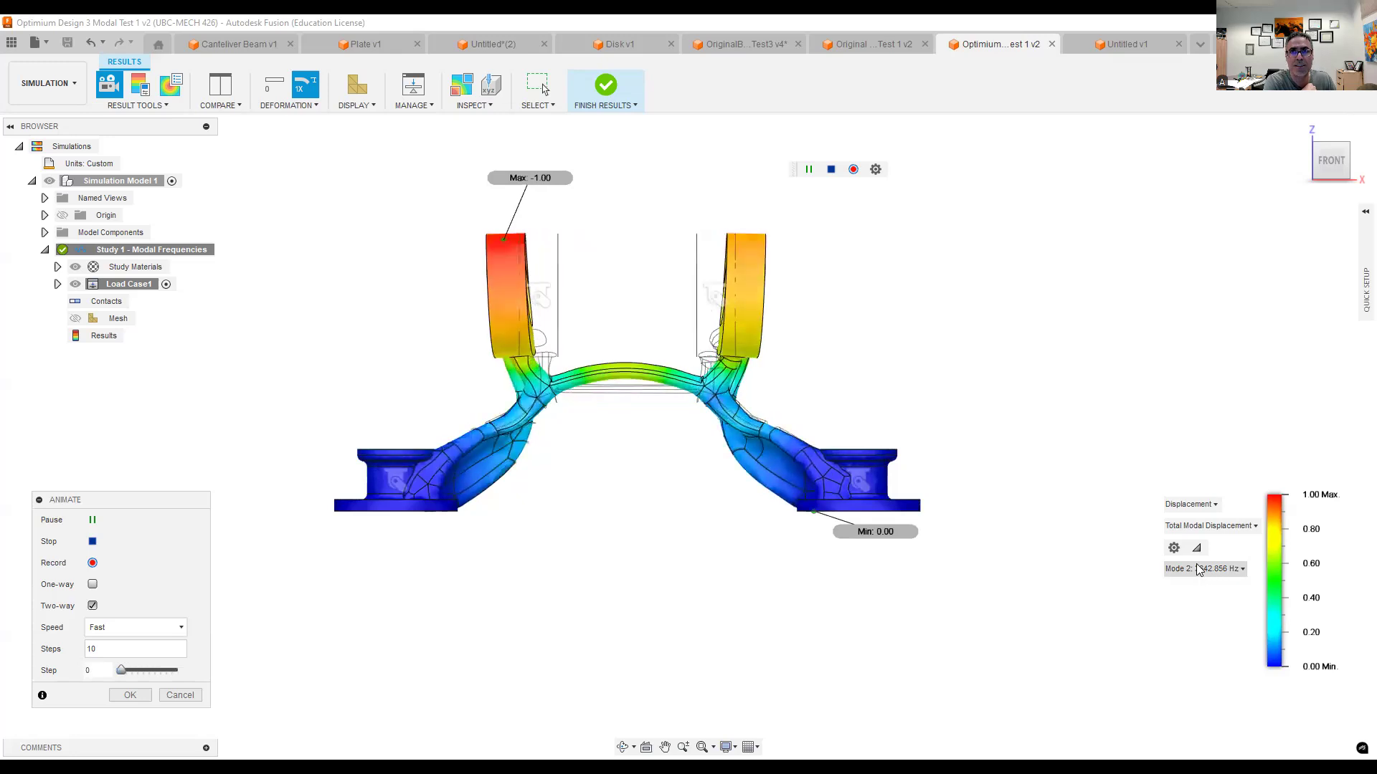
- Display the Mode 2 shape in the original bracket's results for comparison
{"action": "left_click", "coordinate": [847, 48]}
{"action": "left_click", "coordinate": [1186, 571]}
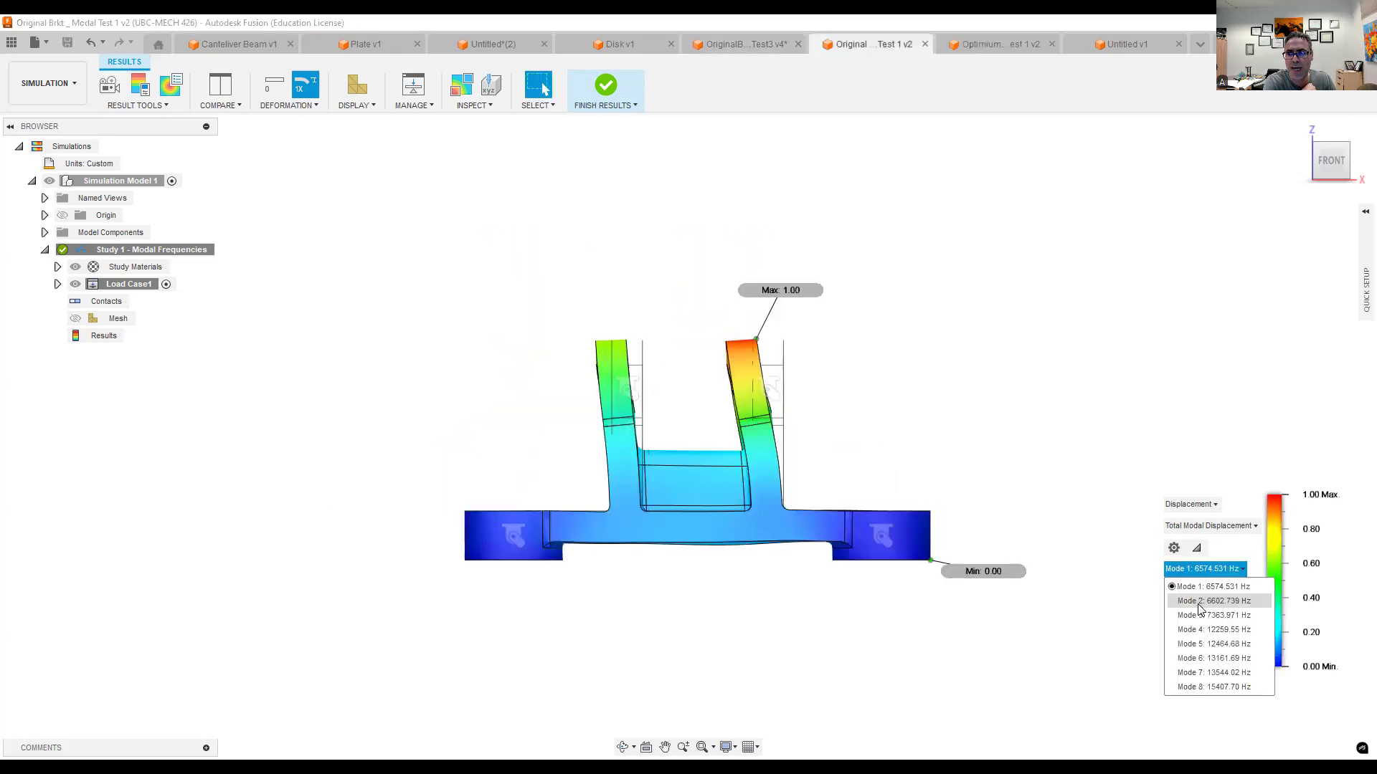
{"action": "left_click", "coordinate": [1201, 602]}
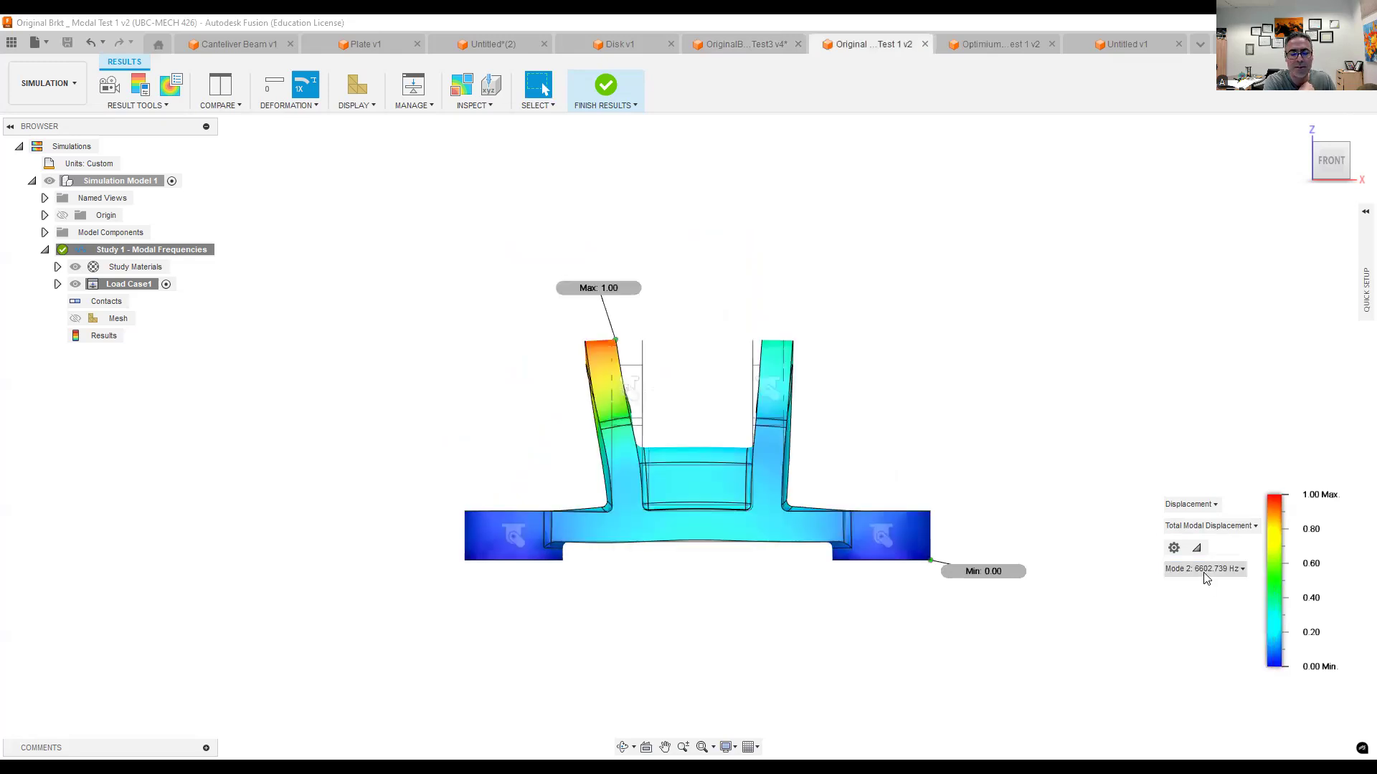
- Go back to the optimized bracket's results and play the animation of its Mode 2 shape
{"action": "left_click", "coordinate": [992, 46]}
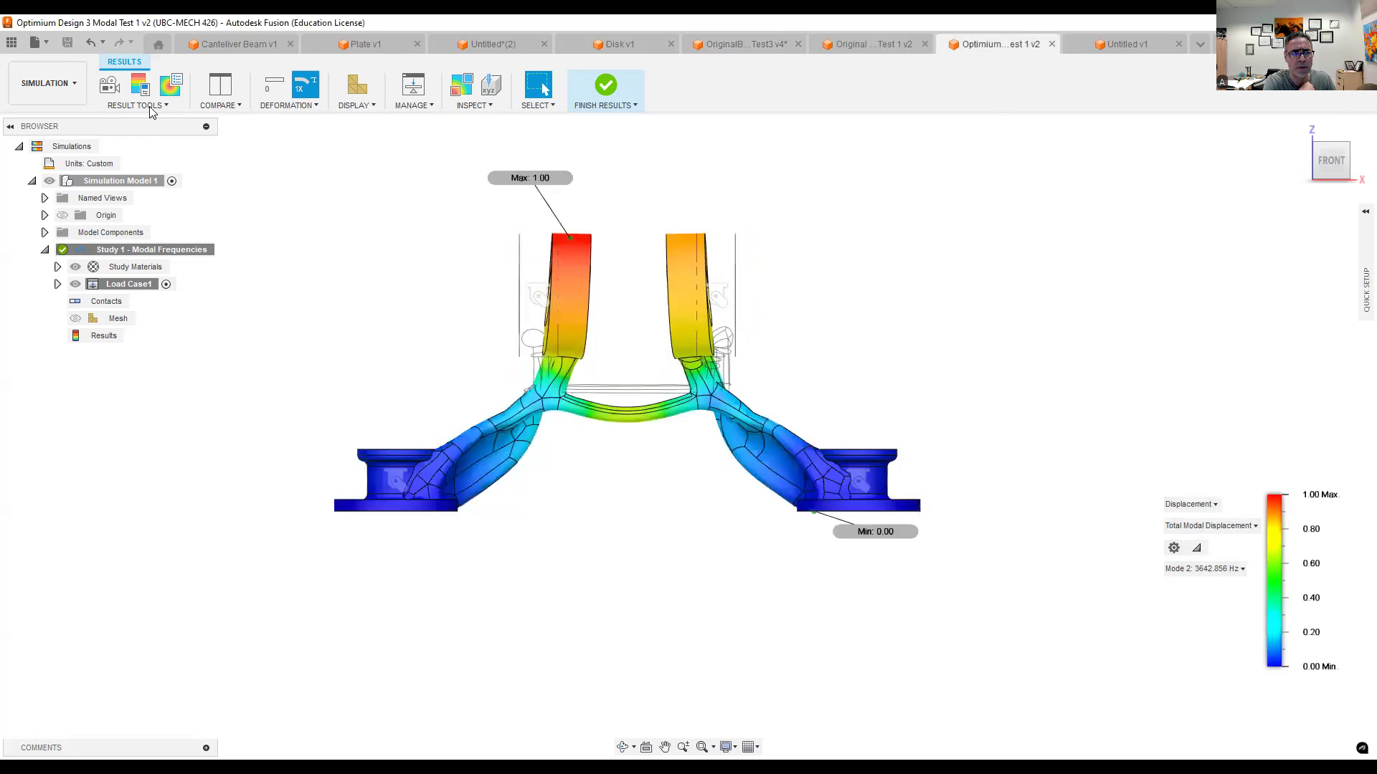
{"action": "left_click", "coordinate": [109, 83]}
{"action": "left_click", "coordinate": [92, 520]}
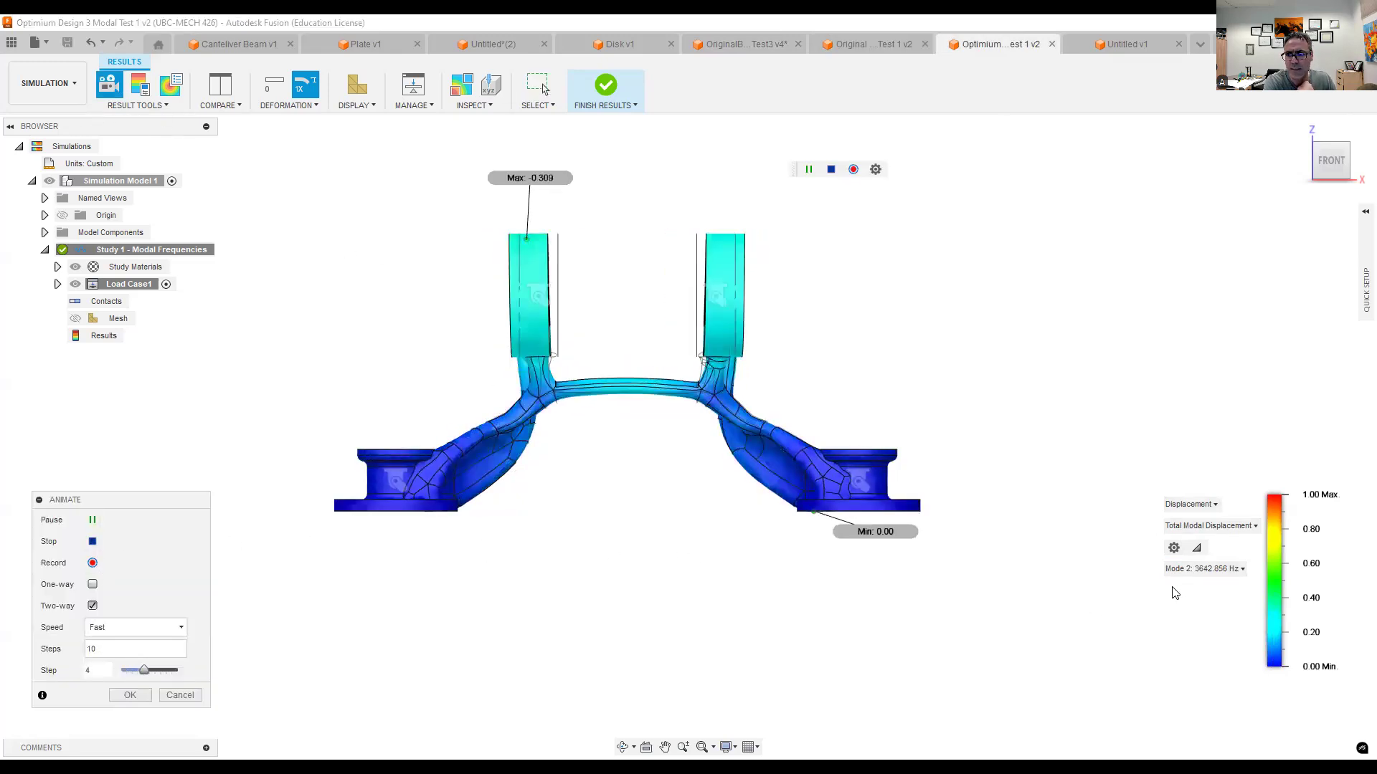
- Switch the optimized bracket's animation to Mode 3 and examine the motion from an angled view
{"action": "left_click", "coordinate": [1212, 572]}
{"action": "left_click", "coordinate": [1223, 617]}
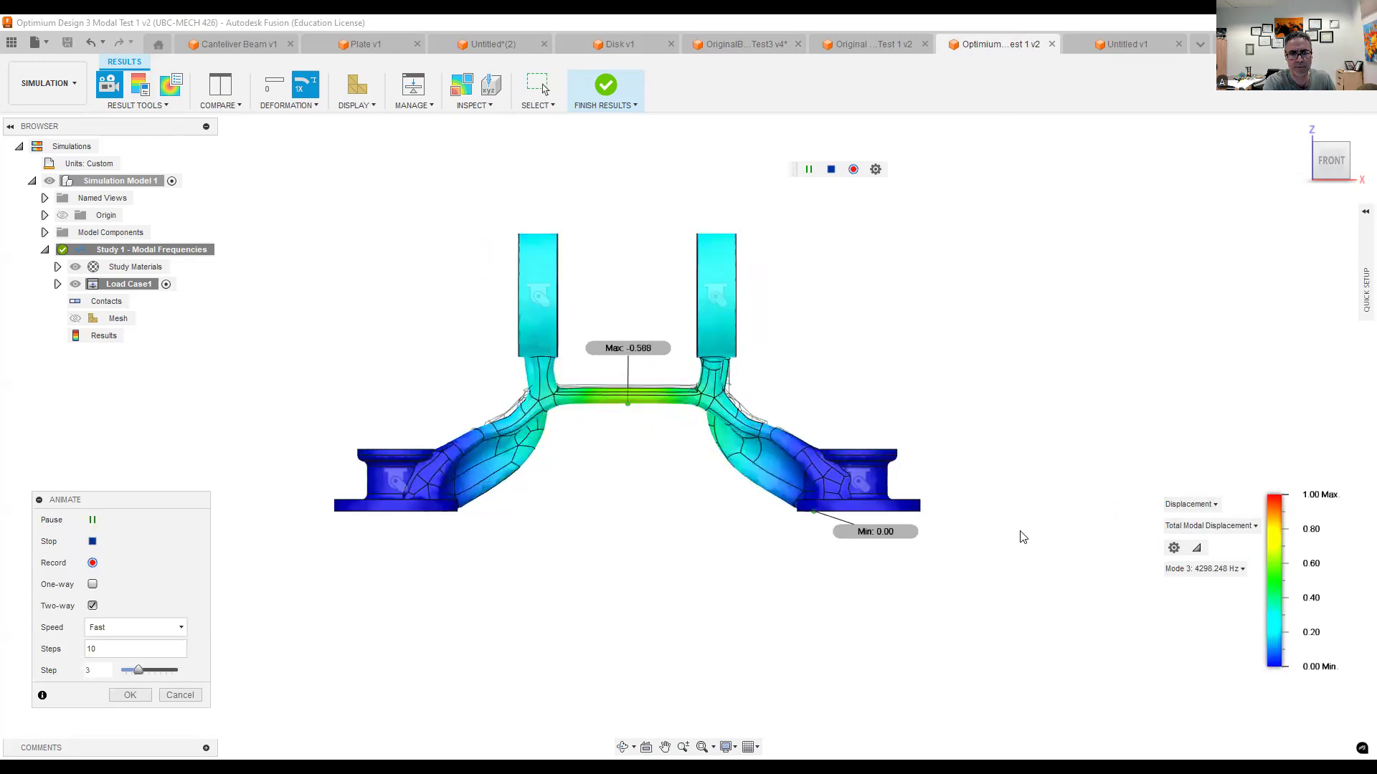
{"action": "middle_click_drag", "start_coordinate": [928, 351], "coordinate": [758, 468], "text": "shift"}
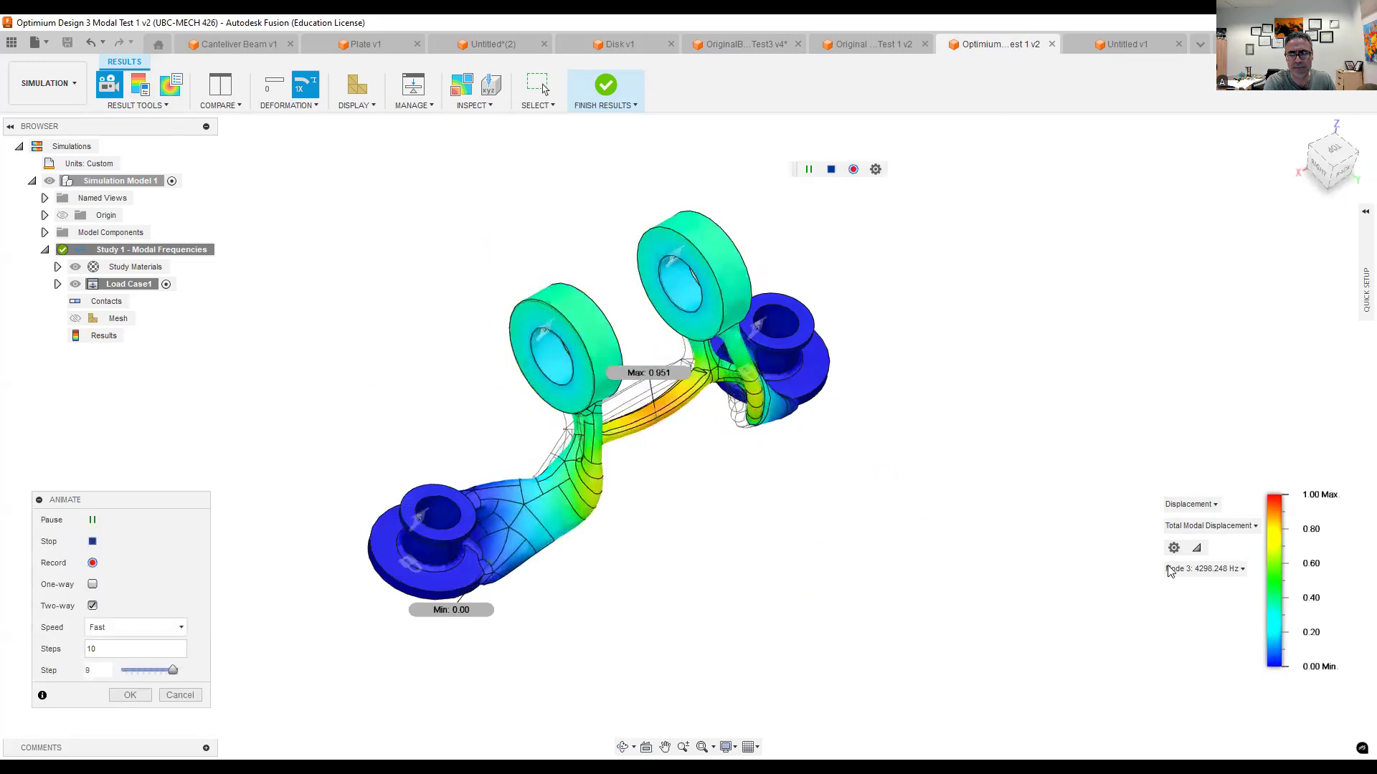
- Animate the optimized bracket's Mode 4 and Mode 5 shapes, examining the crossbar's Mode 5 motion from near the front
{"action": "left_click", "coordinate": [1218, 568]}
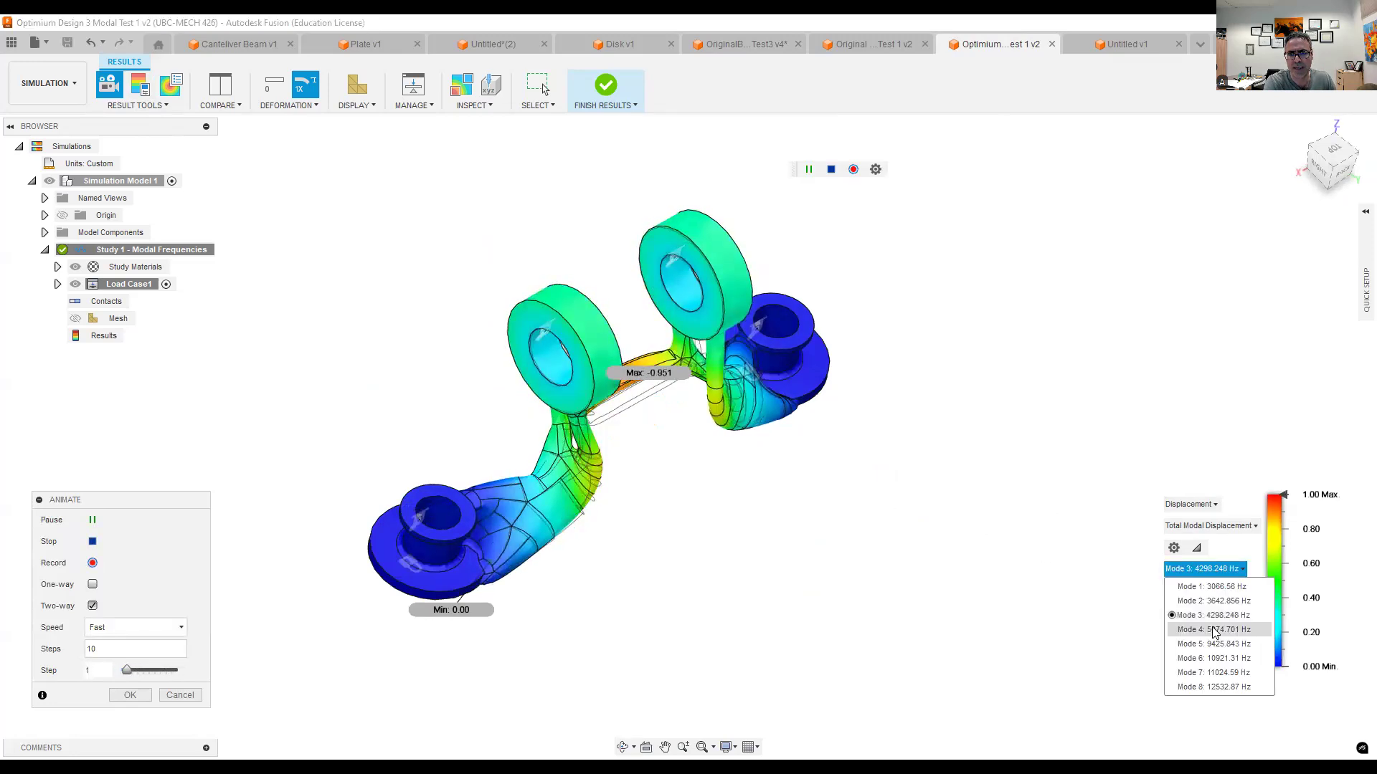
{"action": "left_click", "coordinate": [1214, 630]}
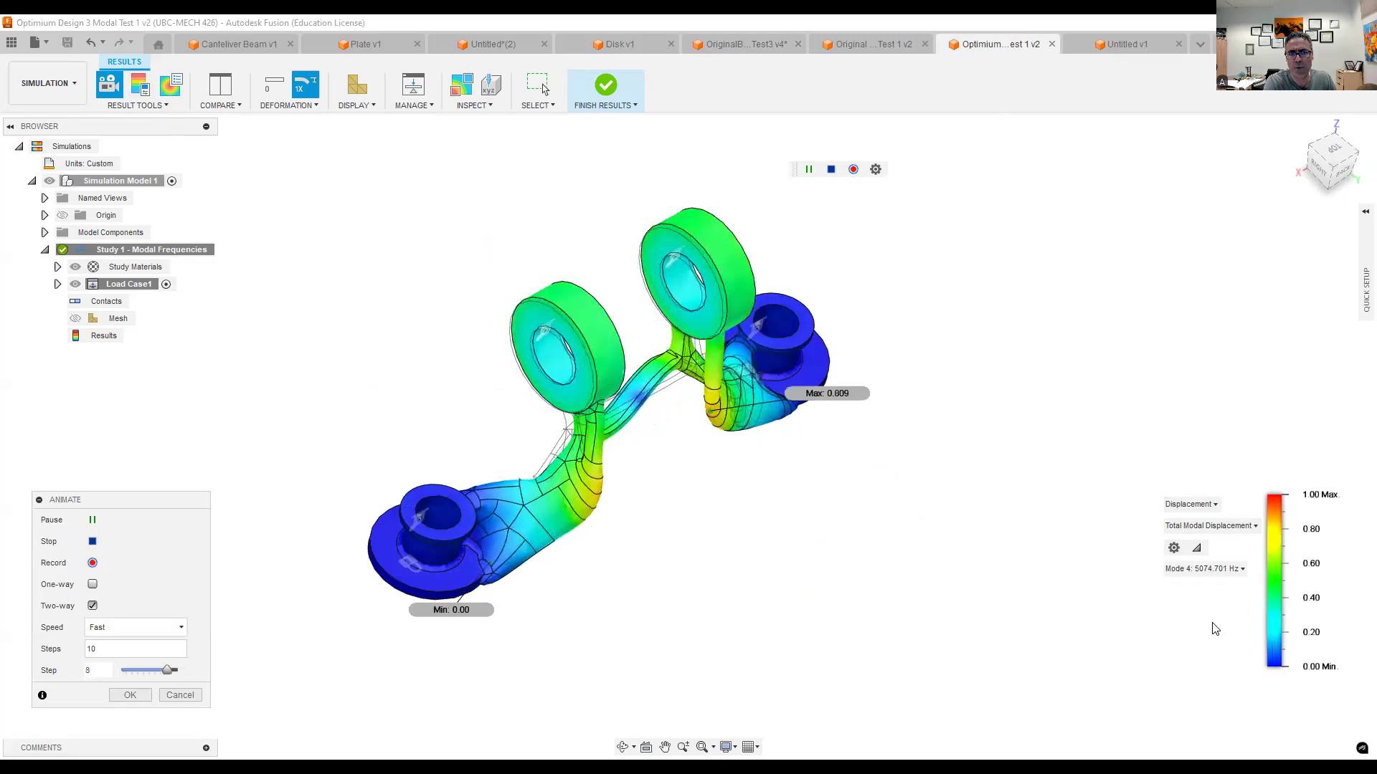
{"action": "left_click", "coordinate": [1192, 569]}
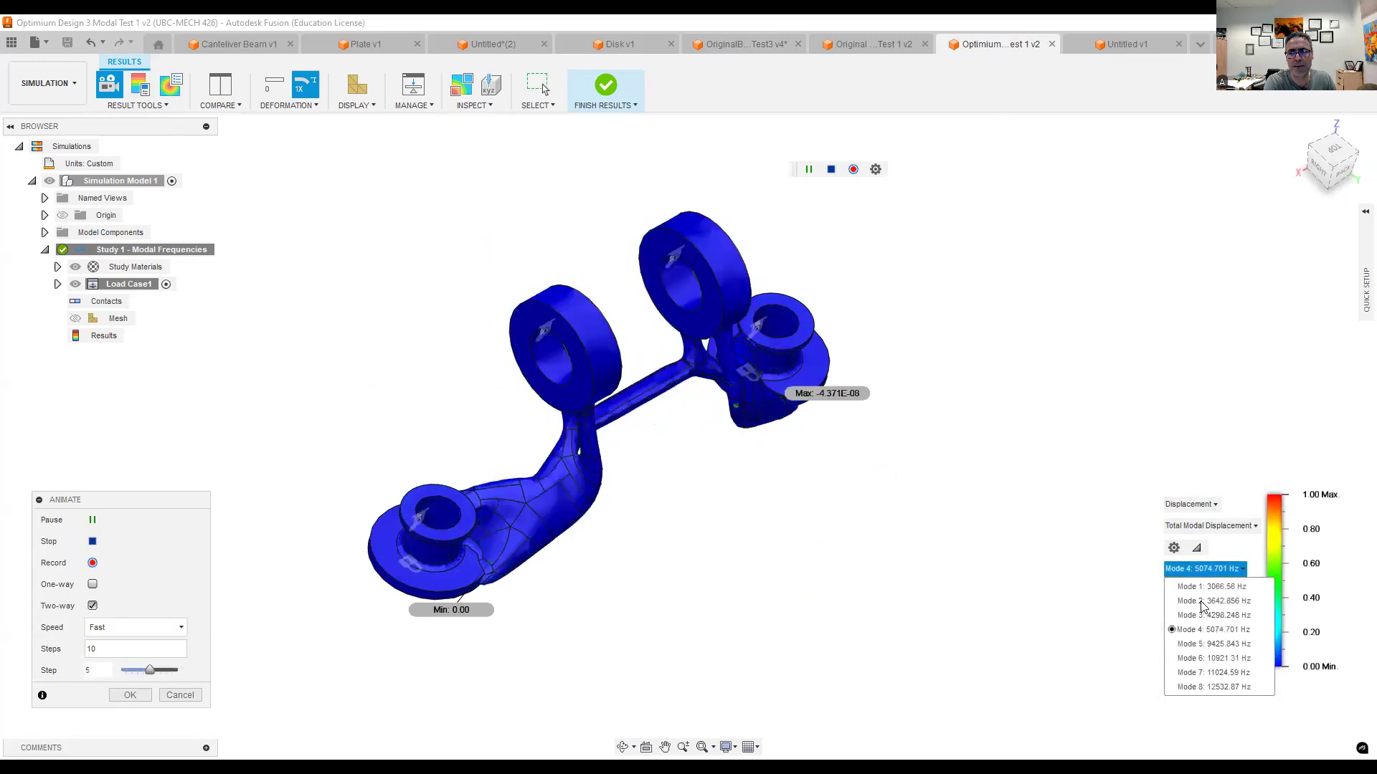
{"action": "left_click", "coordinate": [1210, 645]}
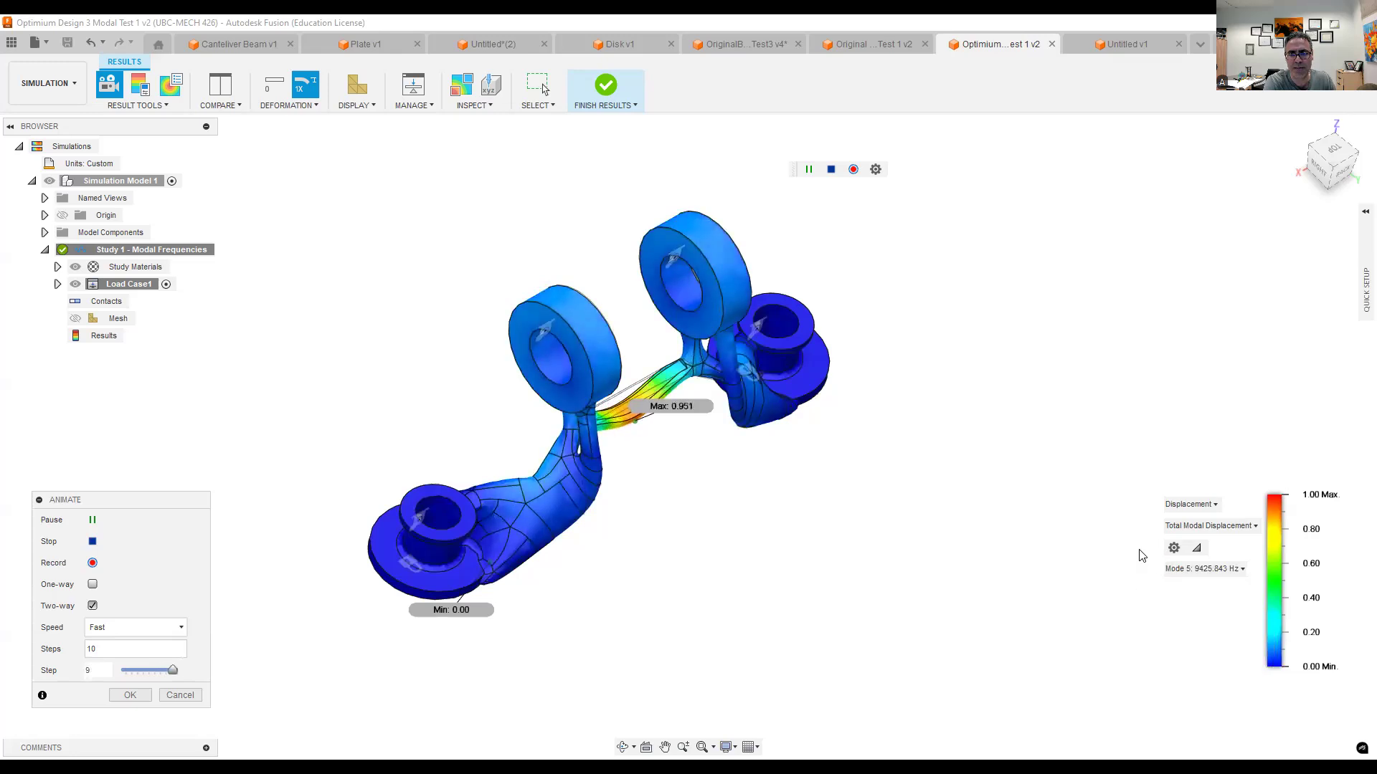
{"action": "middle_click_drag", "start_coordinate": [765, 465], "coordinate": [954, 502], "text": "shift"}
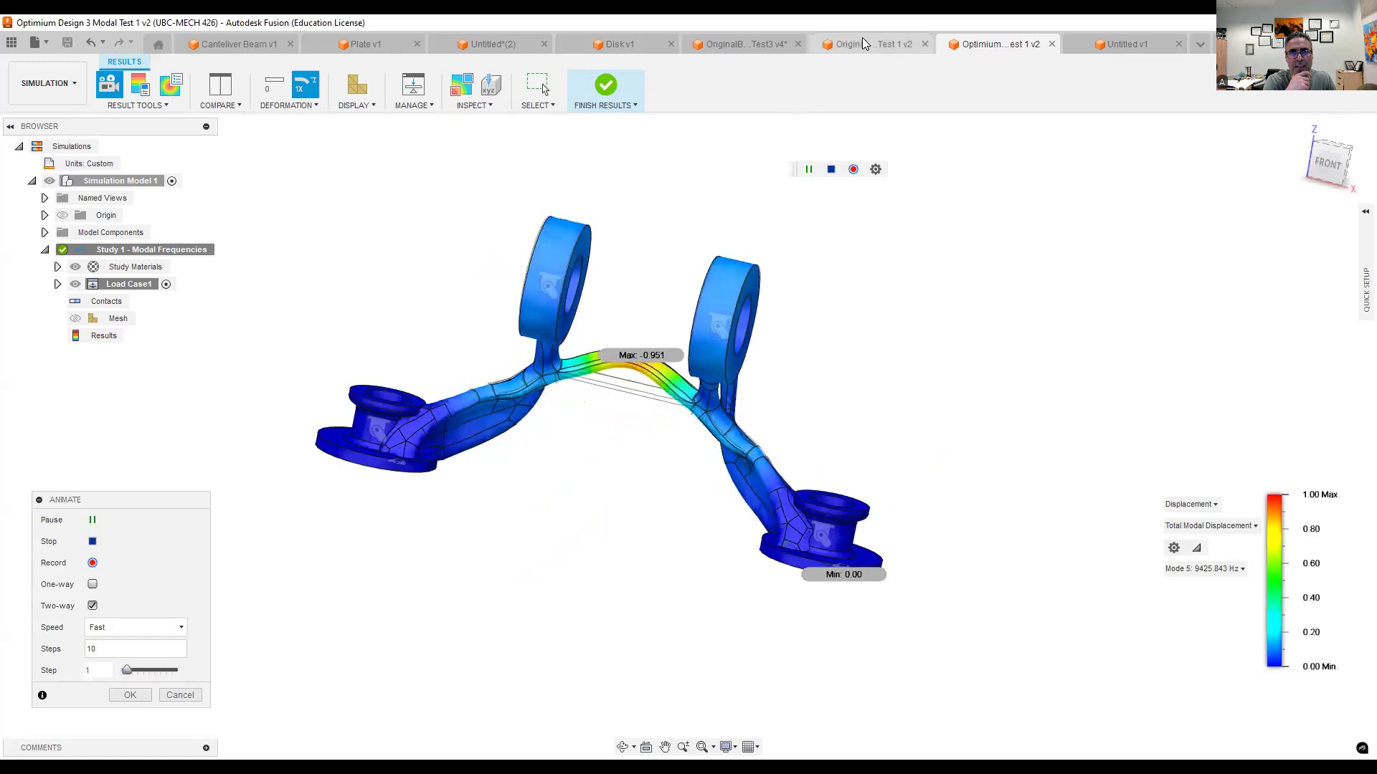
- Display the Mode 5 shape in the original bracket's results for comparison
{"action": "left_click", "coordinate": [841, 45]}
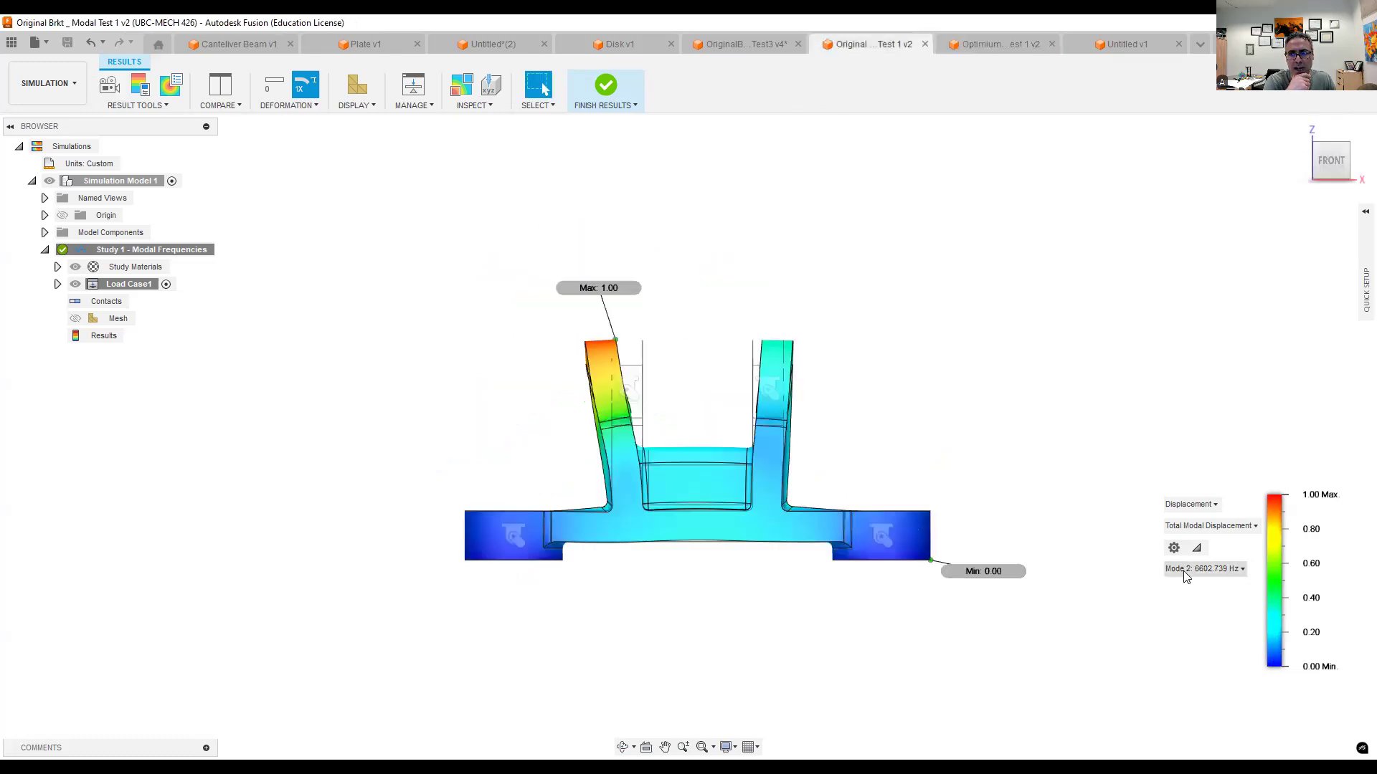
{"action": "left_click", "coordinate": [1186, 571]}
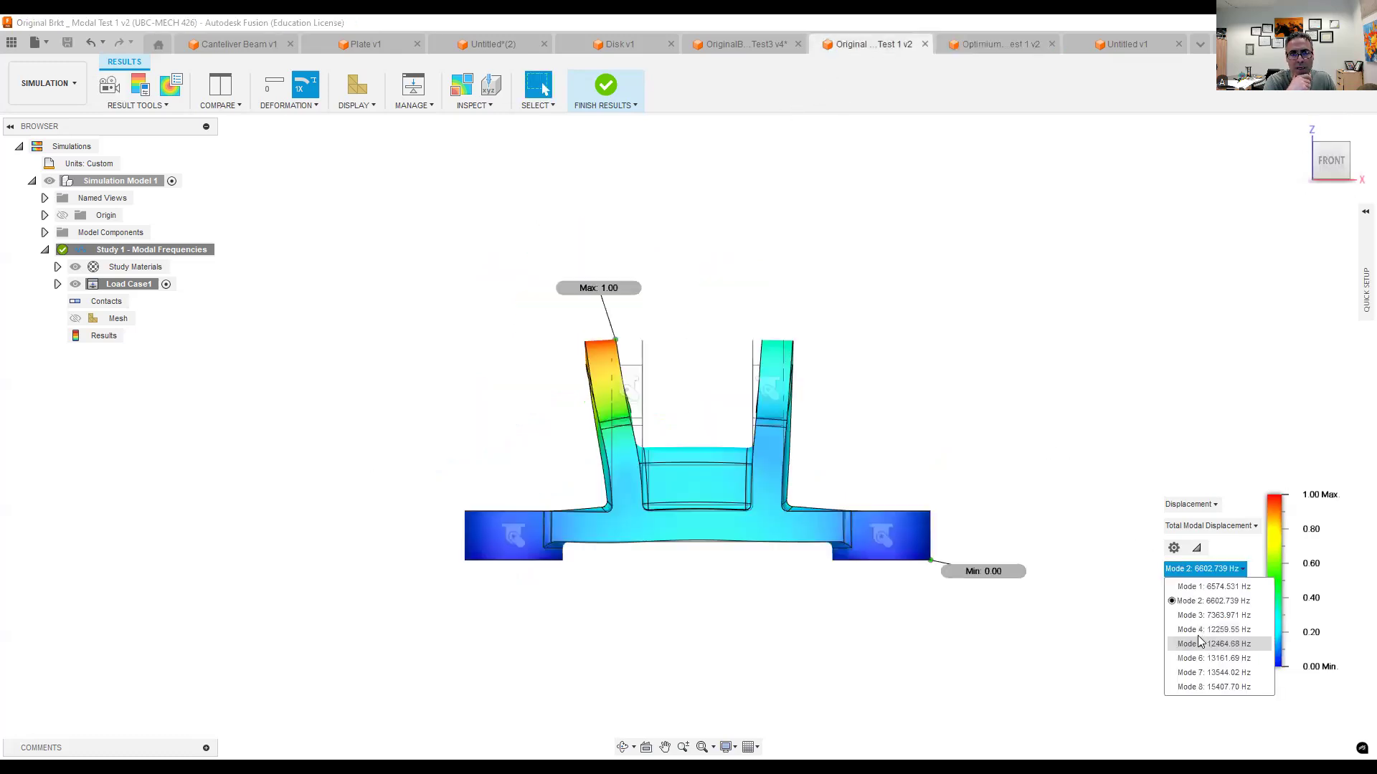
{"action": "left_click", "coordinate": [1199, 643]}
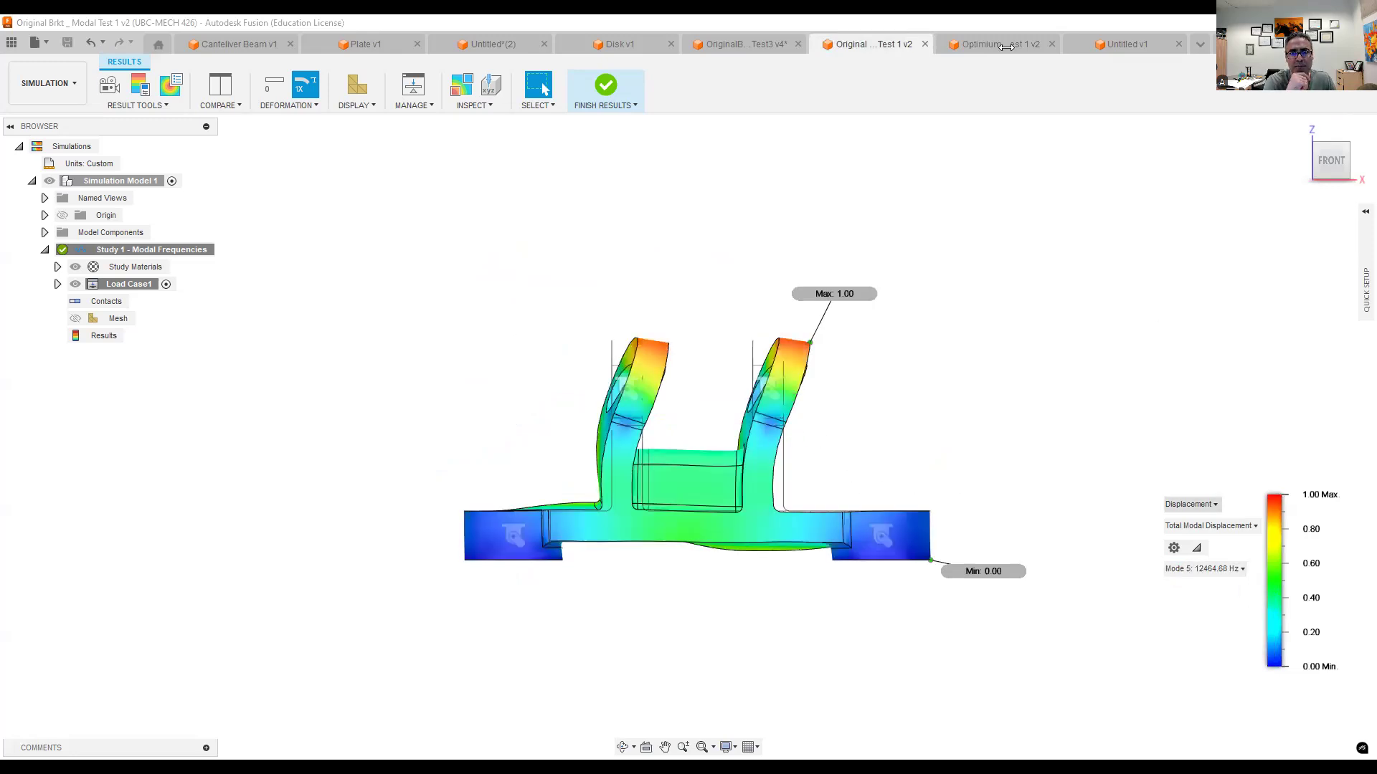
- Return to the optimized bracket's results and animate its Mode 6 and Mode 7 shapes
{"action": "key", "text": "ctrl+Tab"}
{"action": "left_click", "coordinate": [1193, 570]}
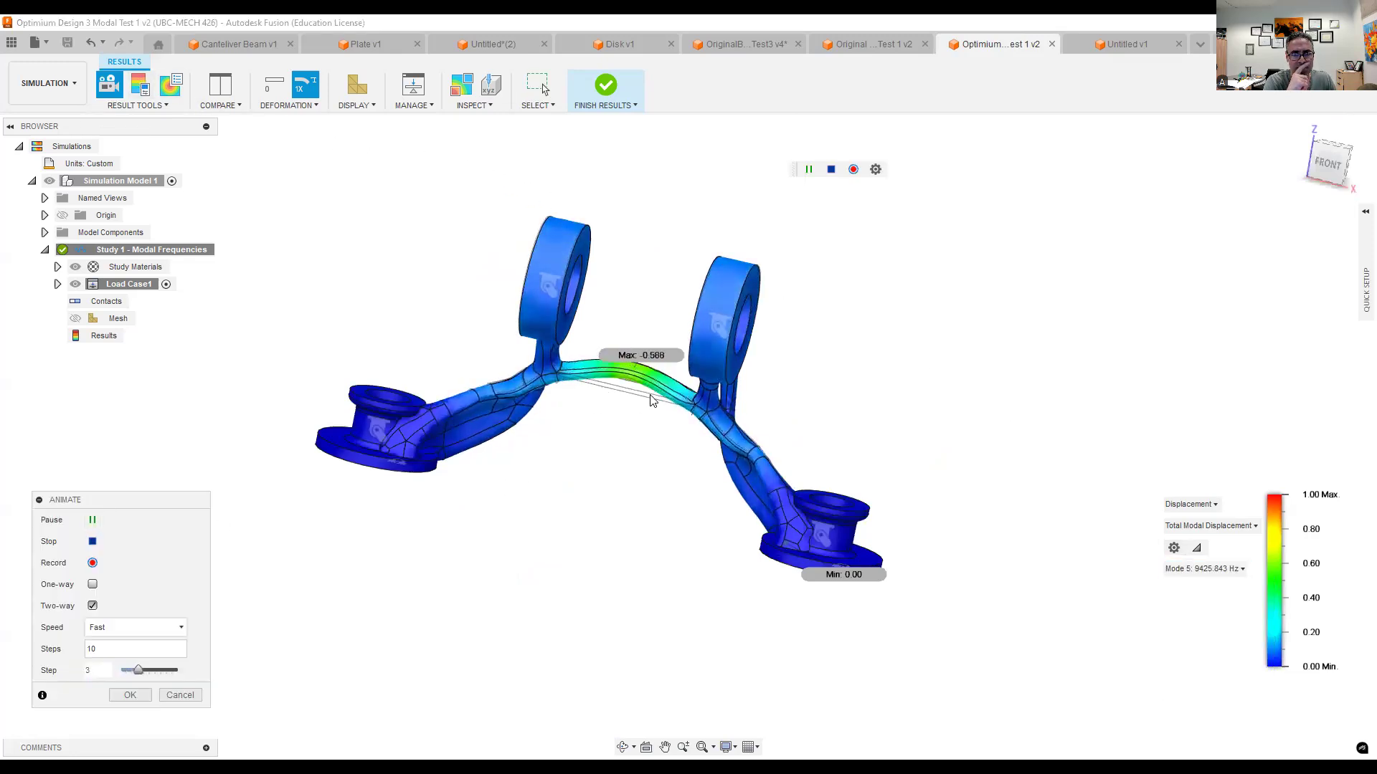
{"action": "left_click", "coordinate": [1204, 571]}
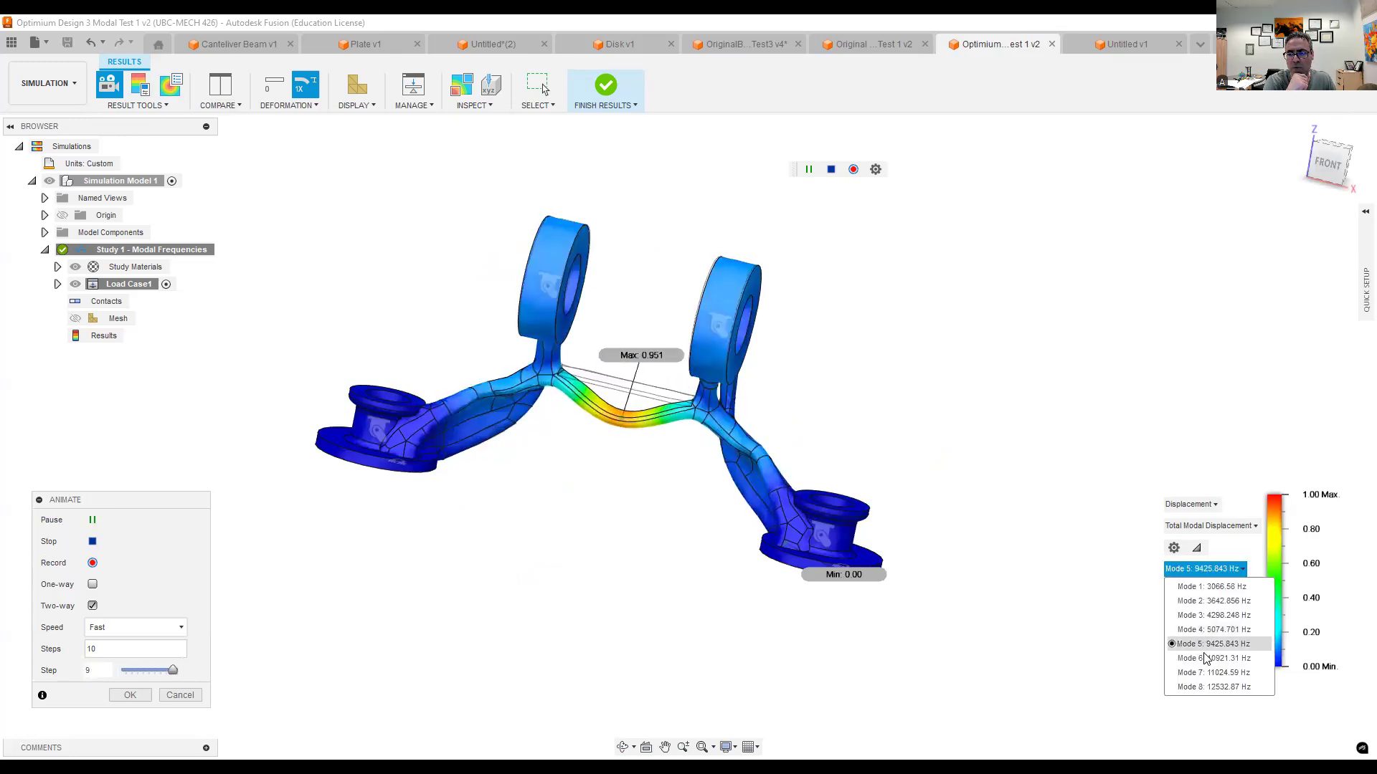
{"action": "left_click", "coordinate": [1210, 658]}
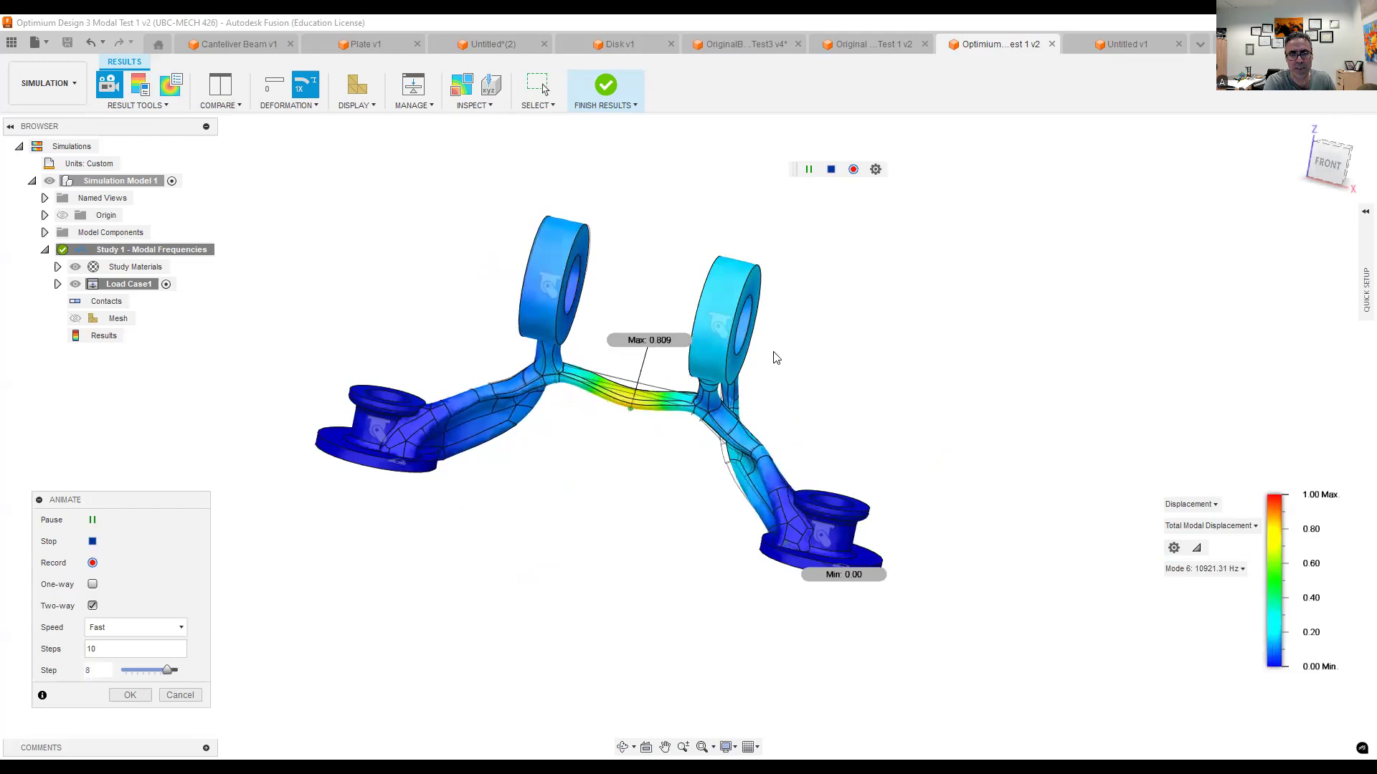
{"action": "left_click", "coordinate": [1205, 569]}
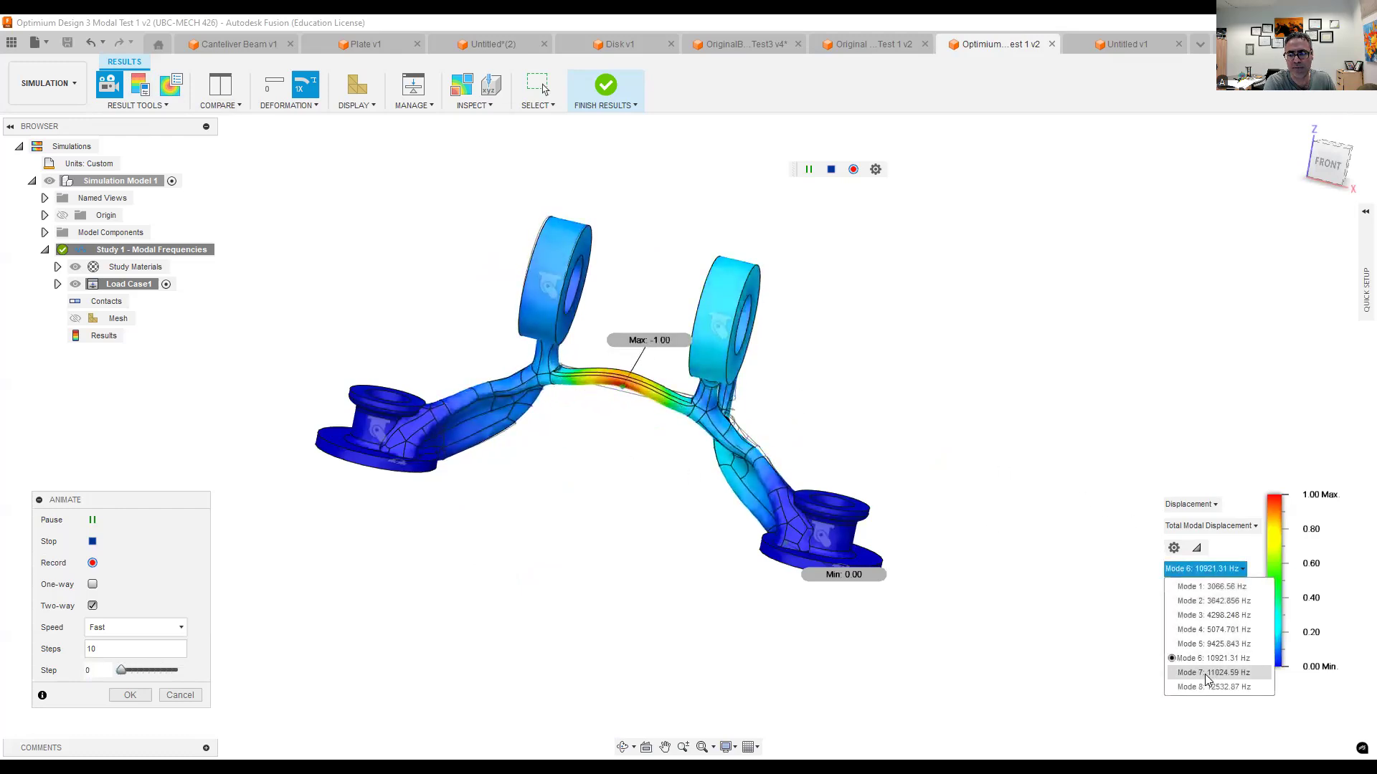
{"action": "left_click", "coordinate": [1203, 672]}
- Re-examine the optimized bracket's Mode 5 animation from an angled view and switch the animation to Mode 8
{"action": "left_click", "coordinate": [1201, 570]}
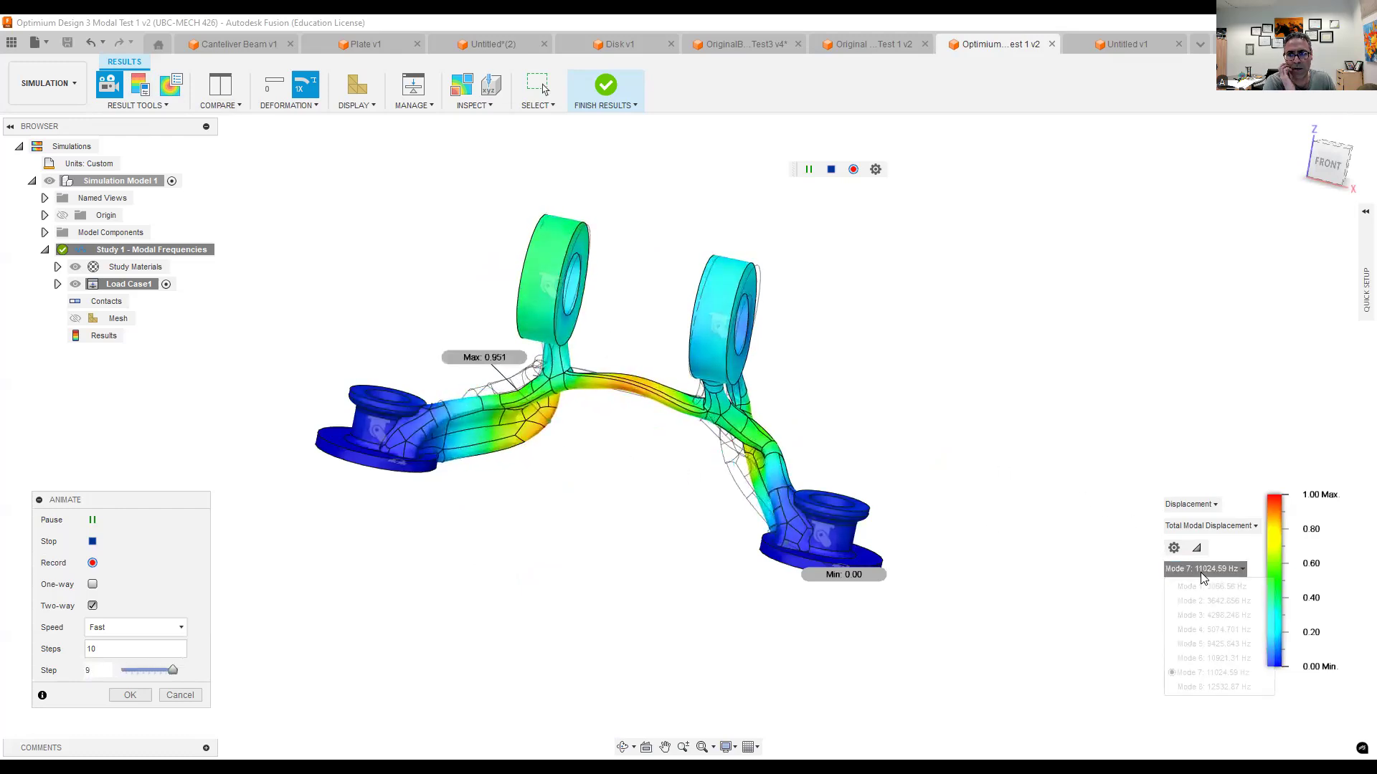
{"action": "left_click", "coordinate": [1199, 643]}
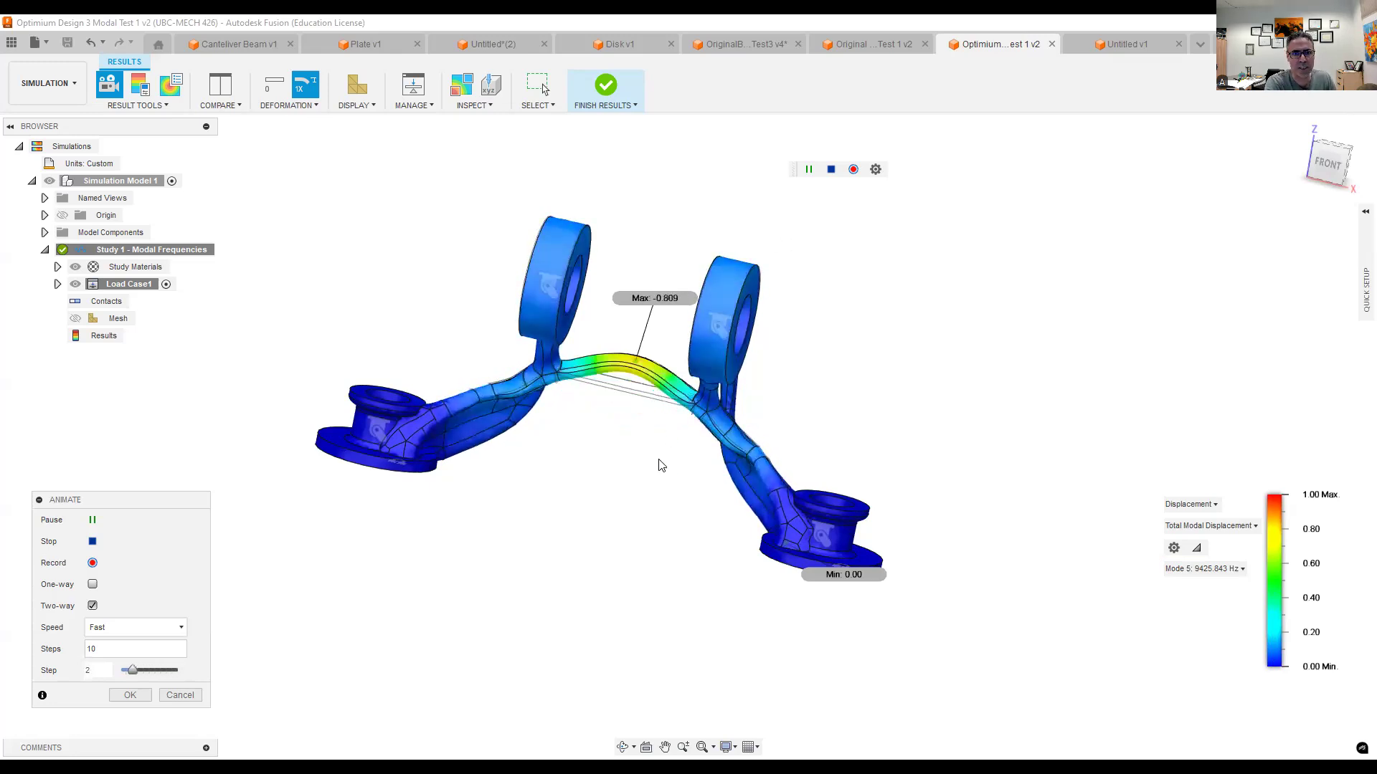
{"action": "middle_click_drag", "start_coordinate": [652, 454], "coordinate": [618, 463], "text": "shift"}
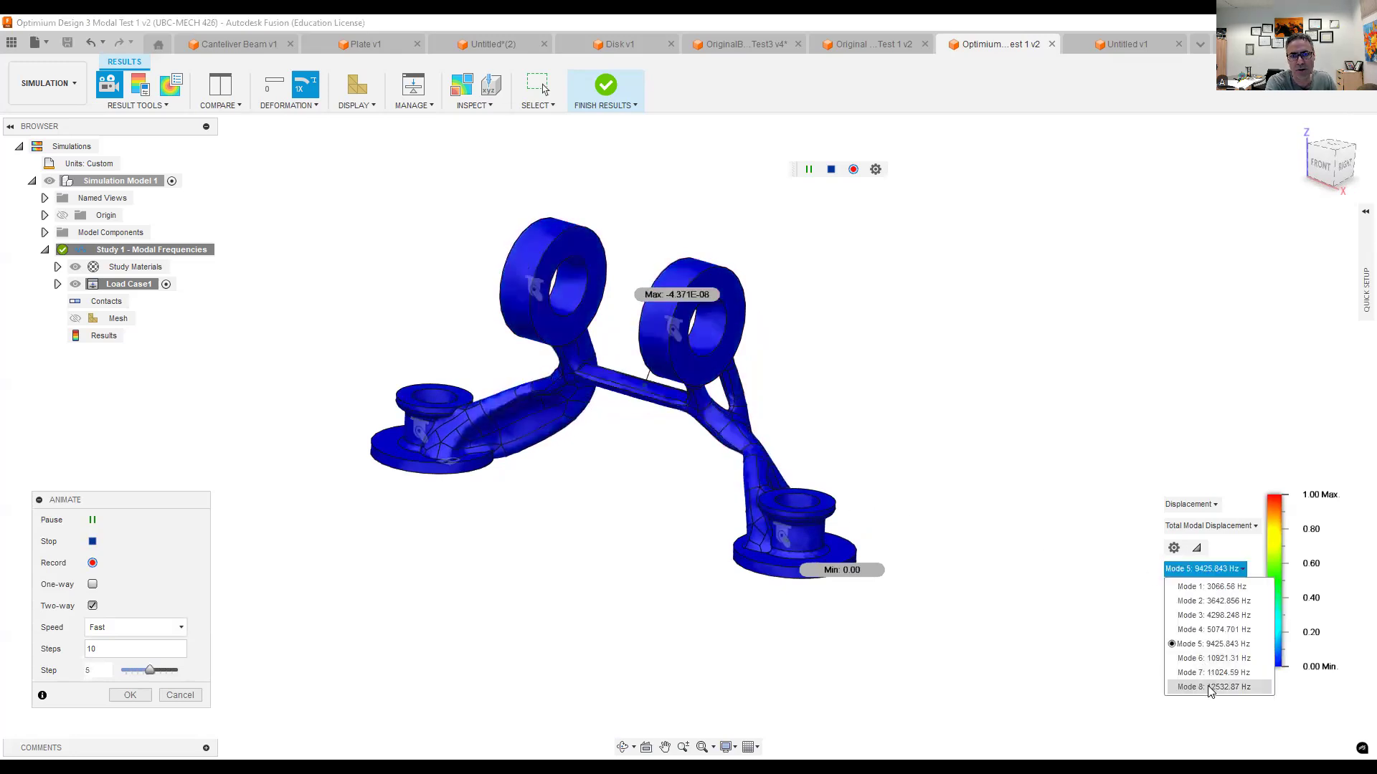
{"action": "left_click", "coordinate": [1208, 685]}
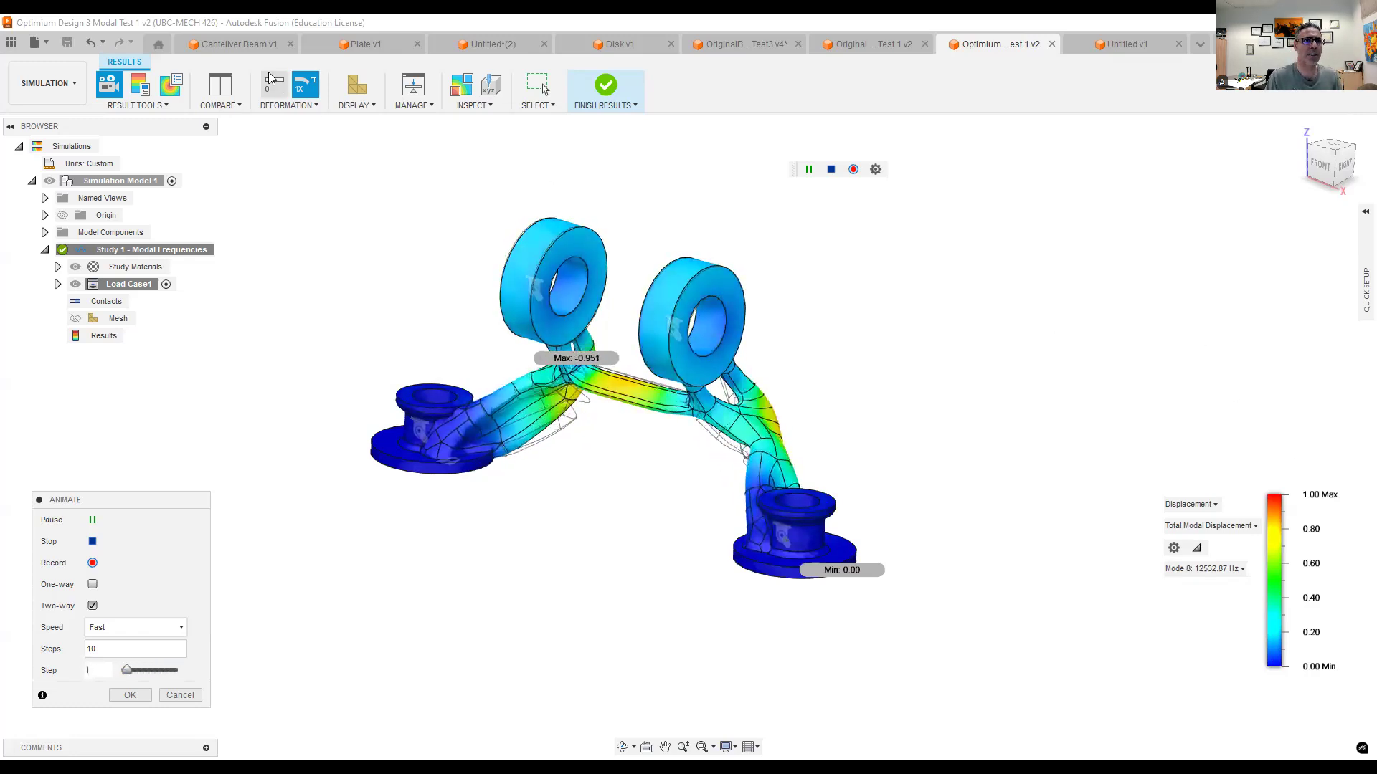
- Revisit the modal frequency results of the cantilever beam and the plate
{"action": "left_click", "coordinate": [229, 45]}
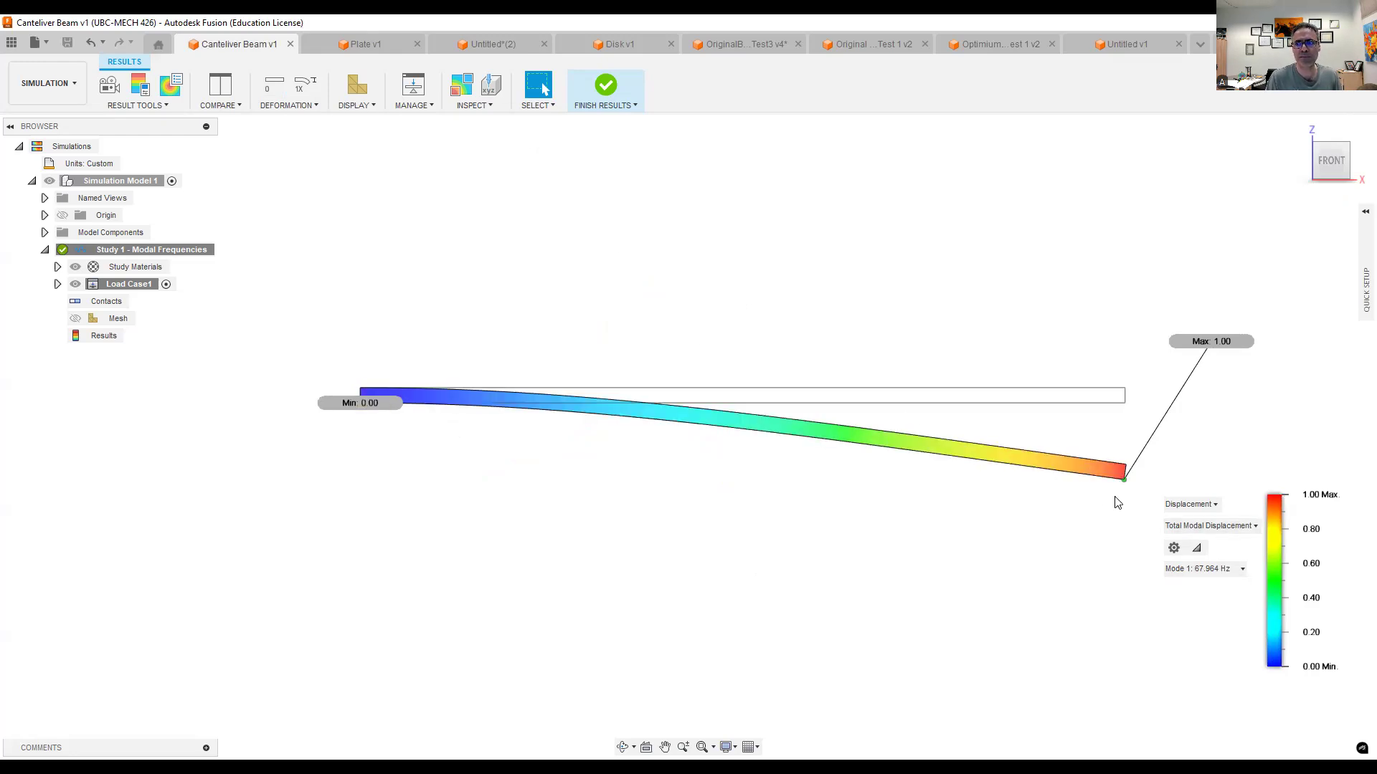
{"action": "left_click", "coordinate": [1208, 570]}
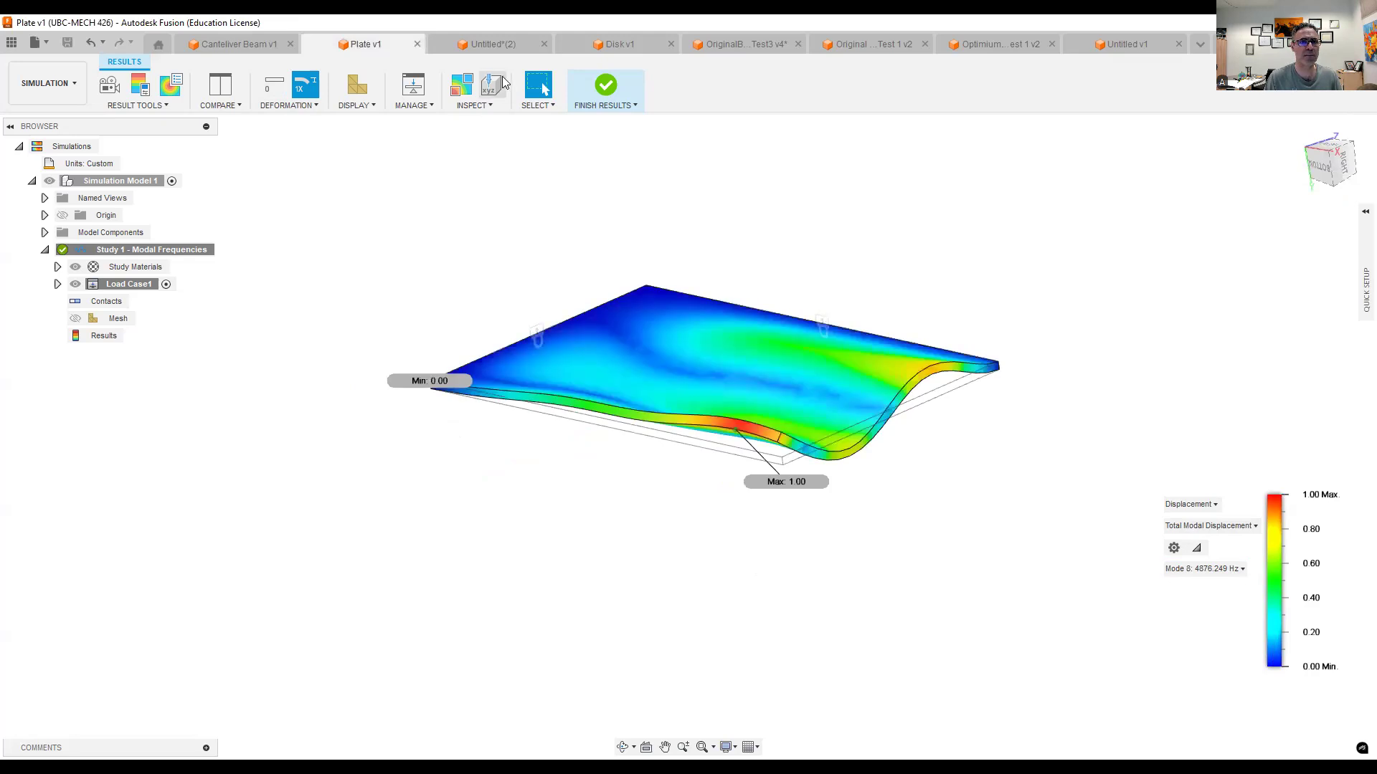
- Switch to the unsaved solid disk design and create a Modal Frequencies simulation study for it
{"action": "left_click", "coordinate": [536, 46]}
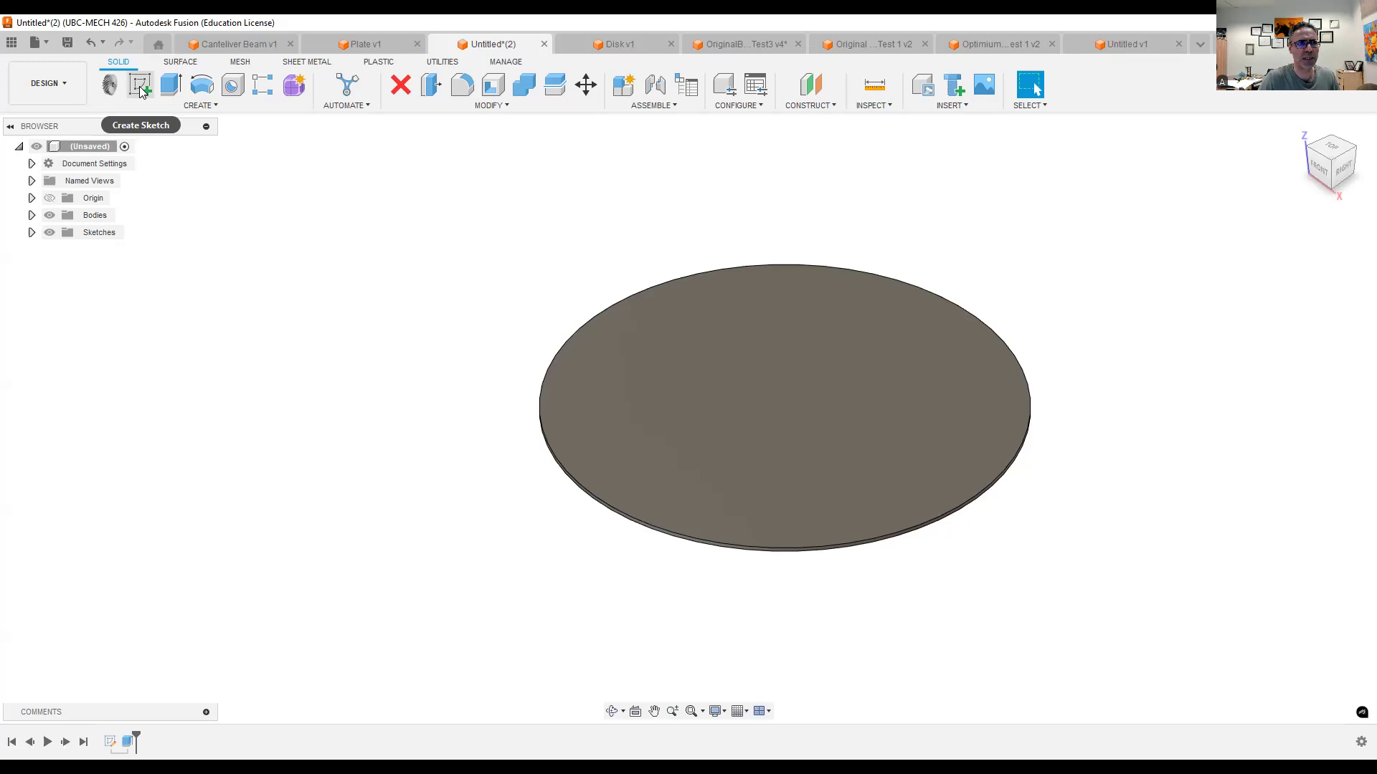
{"action": "left_click", "coordinate": [71, 85]}
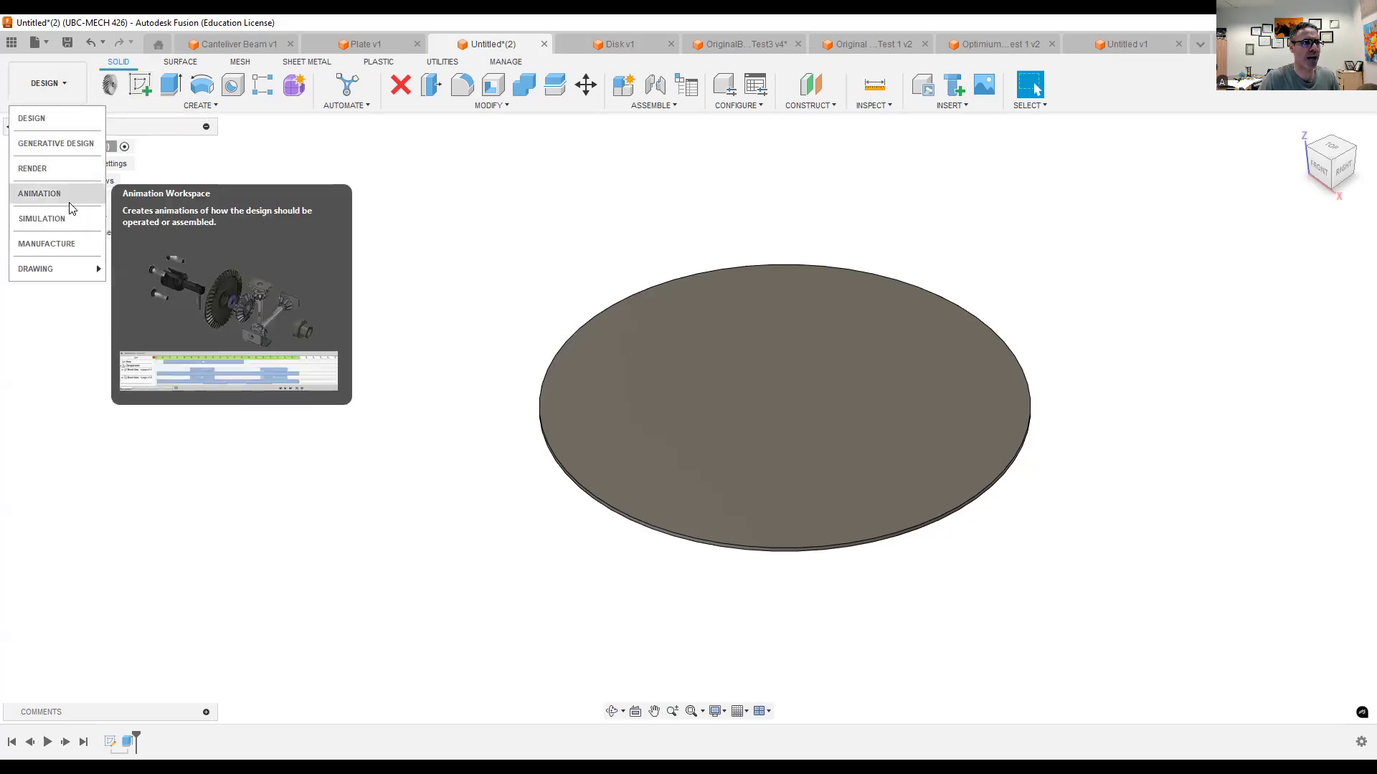
{"action": "left_click", "coordinate": [63, 224]}
{"action": "left_click", "coordinate": [502, 293]}
{"action": "left_click", "coordinate": [893, 556]}
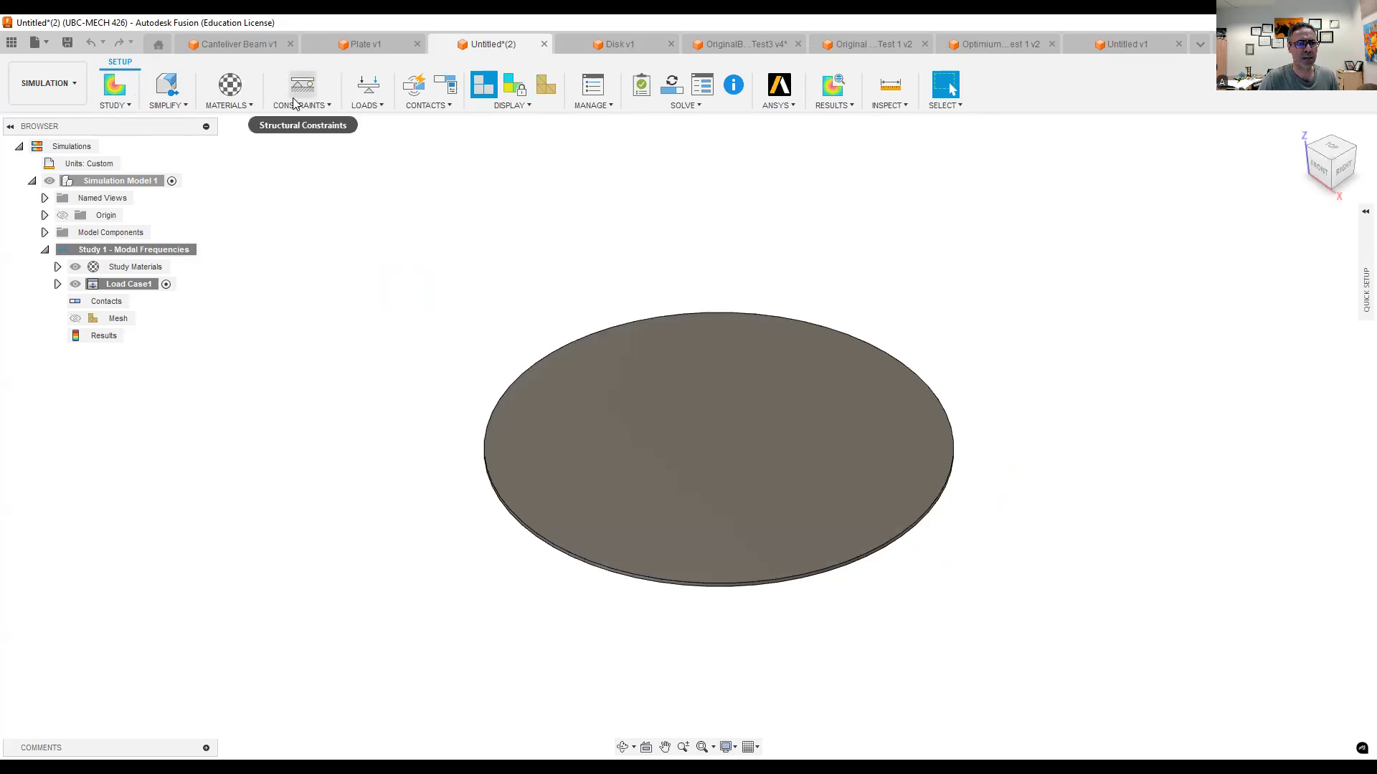
- Apply a Pin structural constraint, restrained radially, to the disk's outer rim face
{"action": "left_click", "coordinate": [293, 104]}
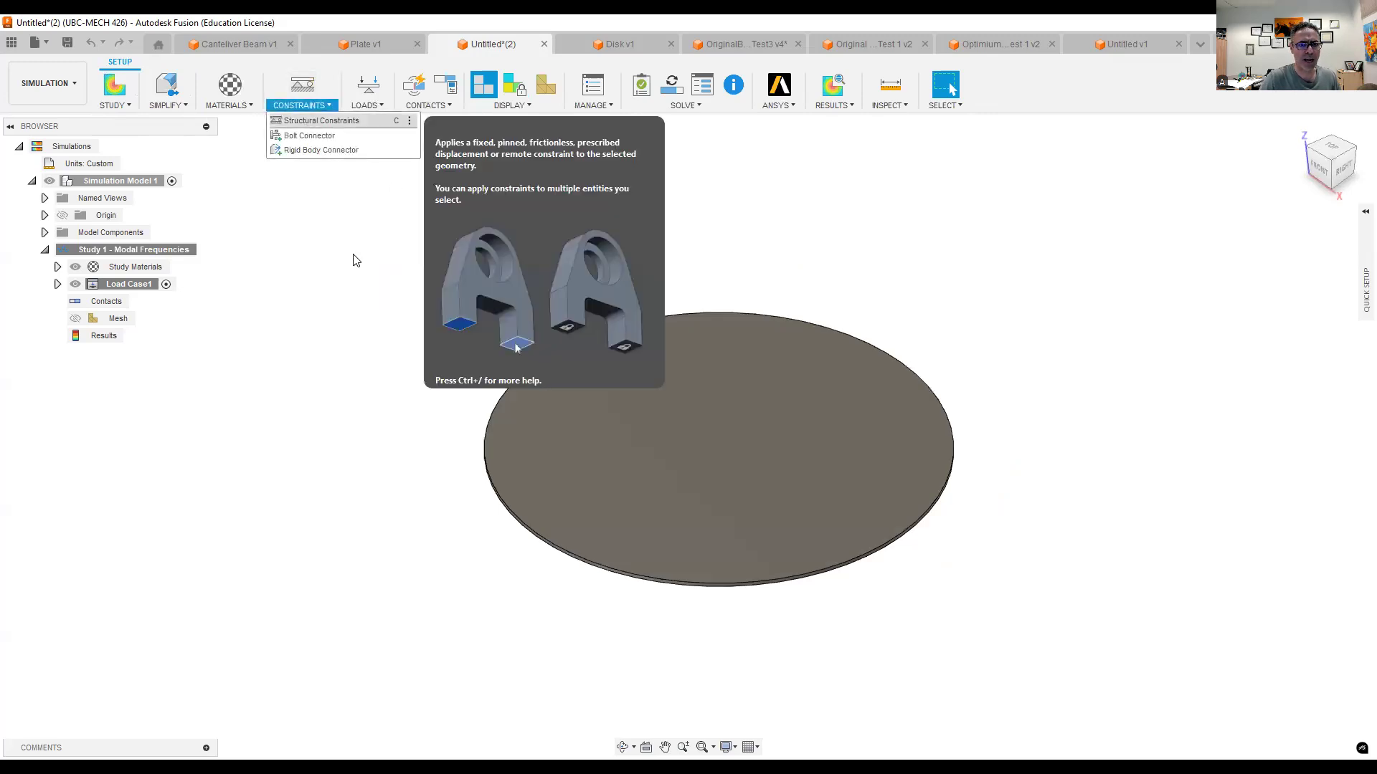
{"action": "key", "text": "c"}
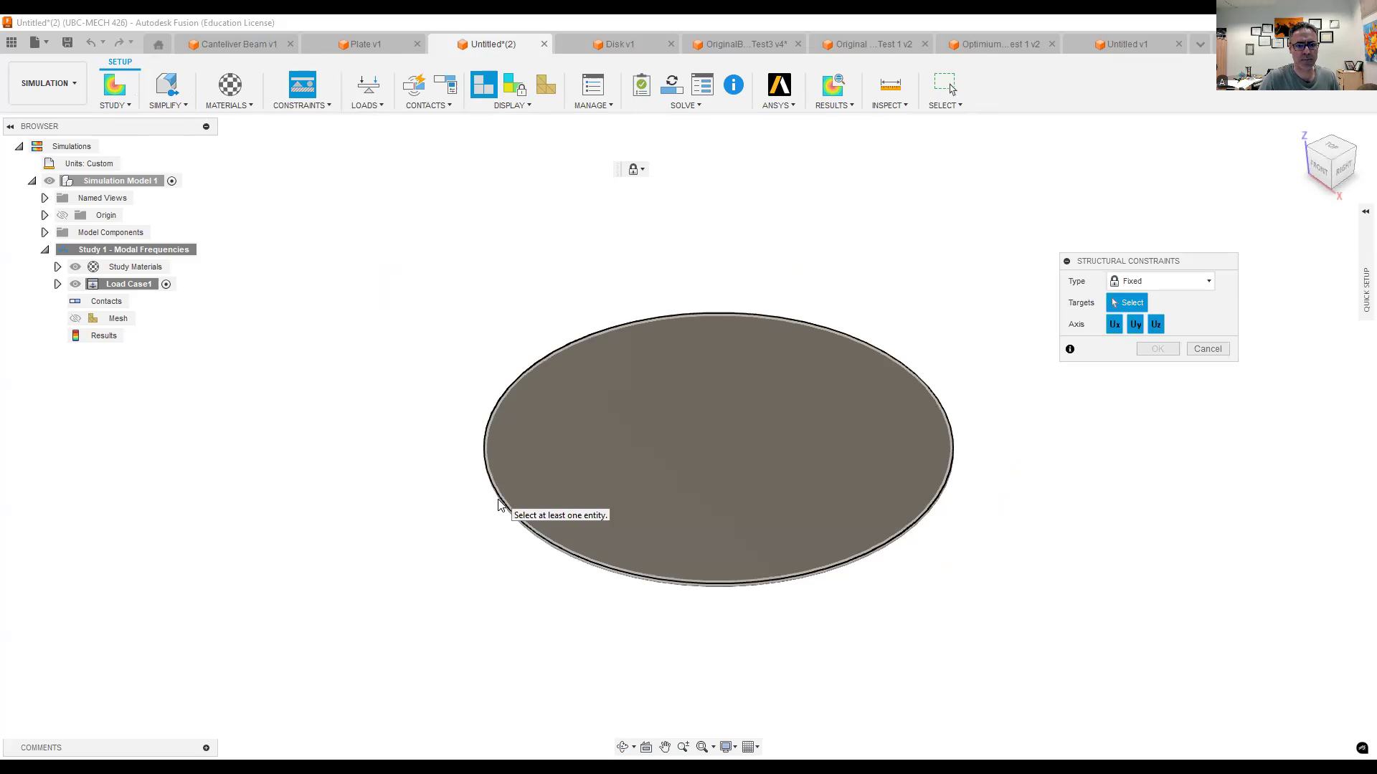
{"action": "scroll", "coordinate": [495, 545], "scroll_direction": "up", "scroll_amount": 6}
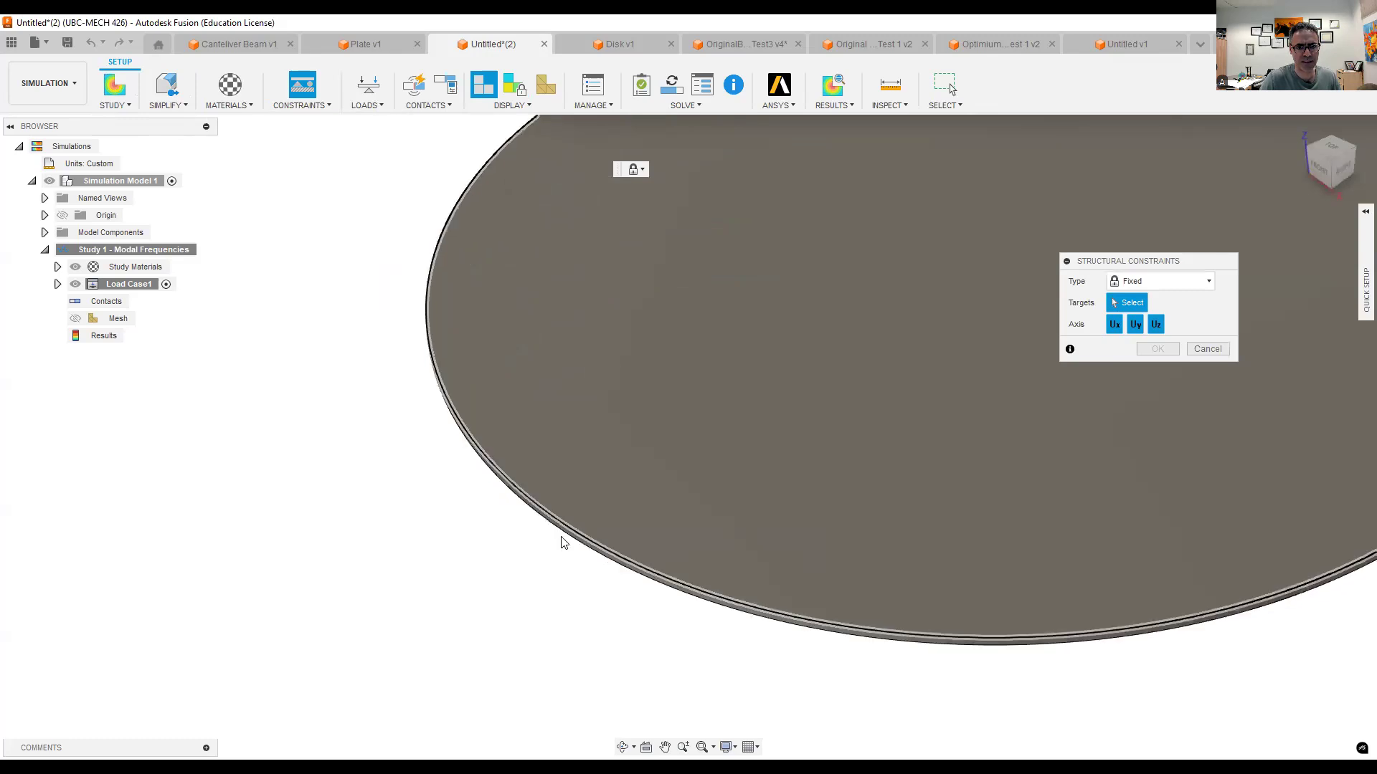
{"action": "left_click", "coordinate": [582, 537]}
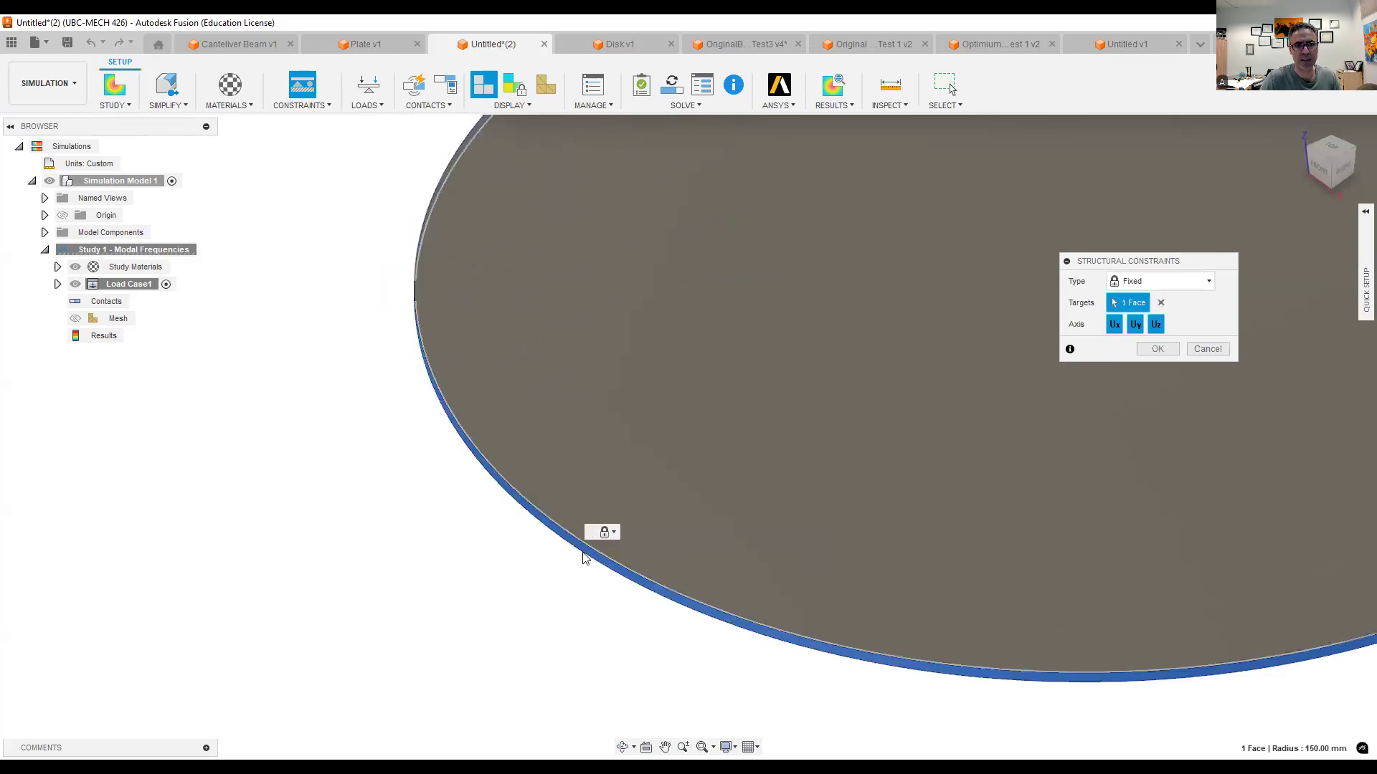
{"action": "scroll", "coordinate": [591, 541], "scroll_direction": "down", "scroll_amount": 5}
{"action": "left_click", "coordinate": [1159, 348]}
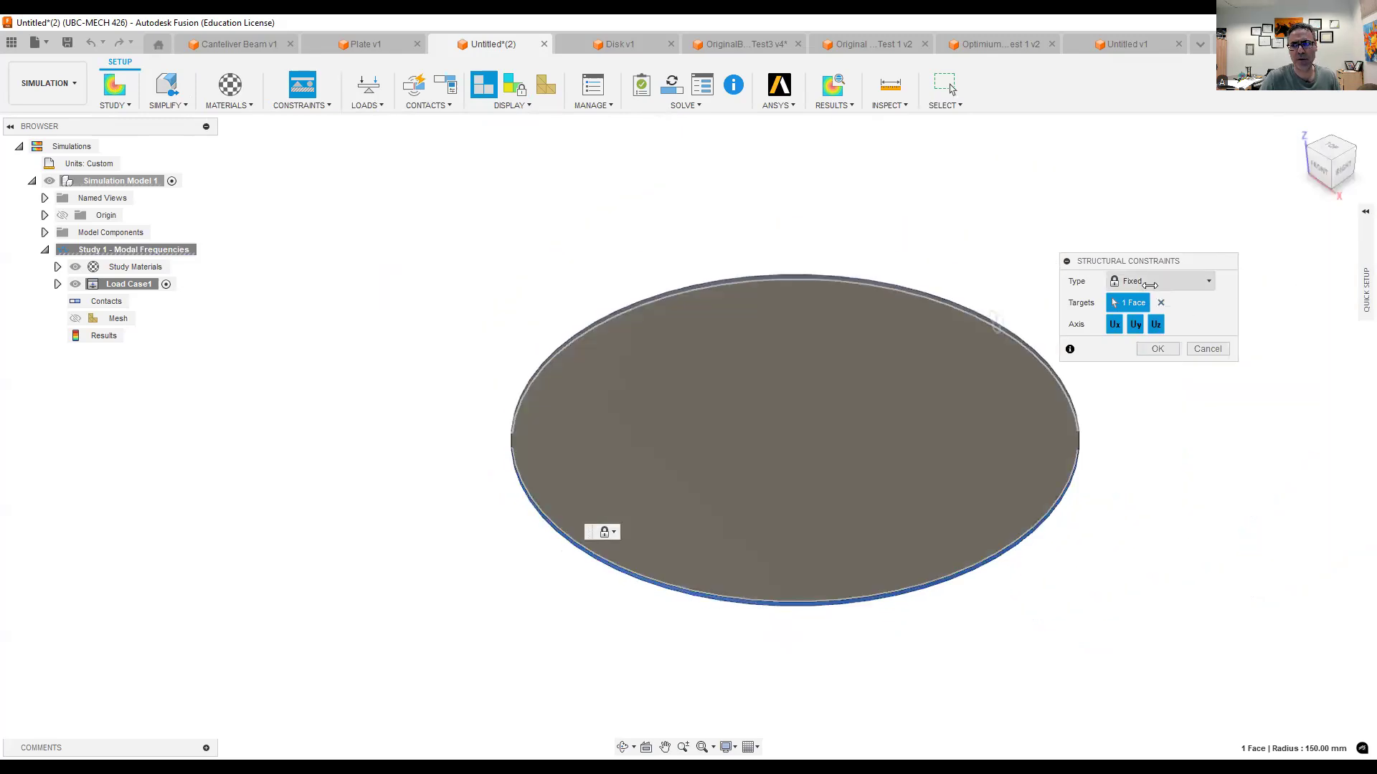
{"action": "left_click", "coordinate": [1149, 286]}
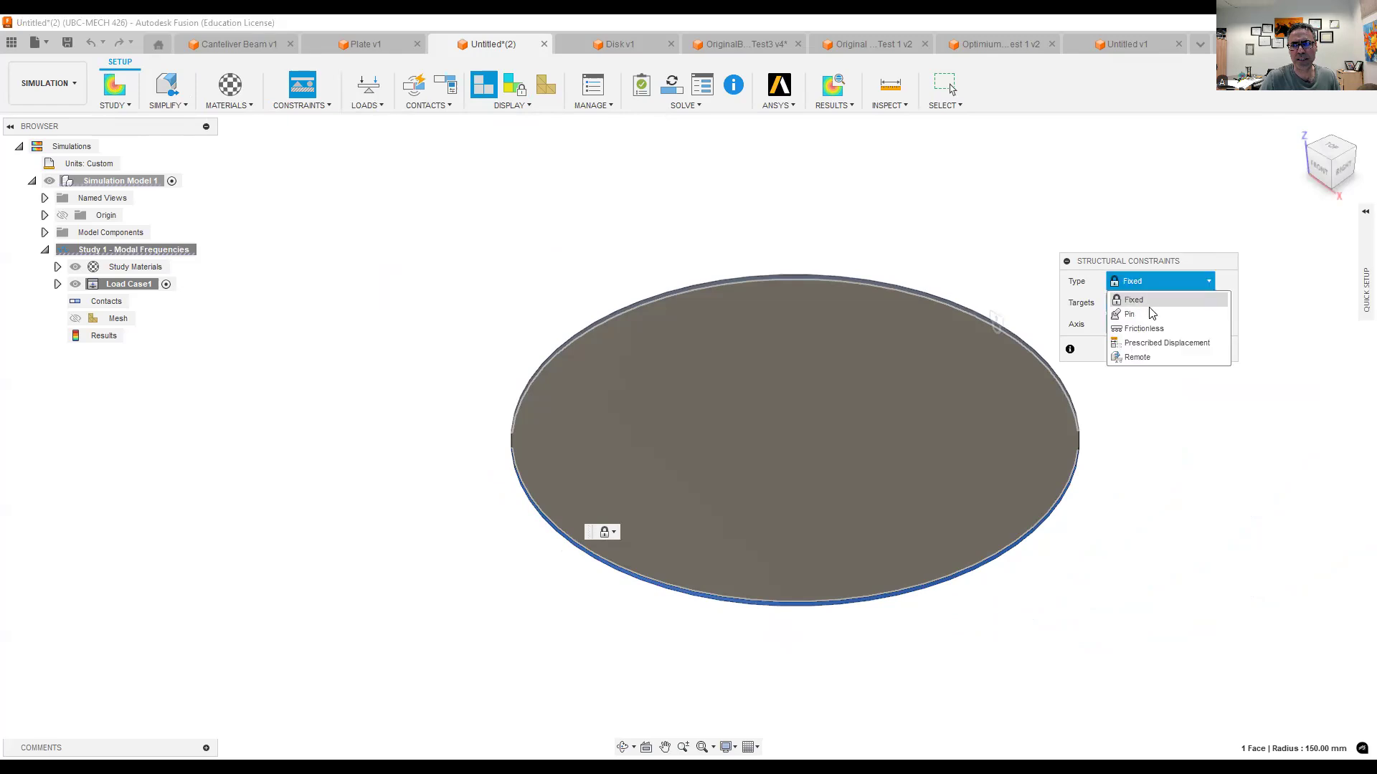
{"action": "left_click", "coordinate": [1152, 316]}
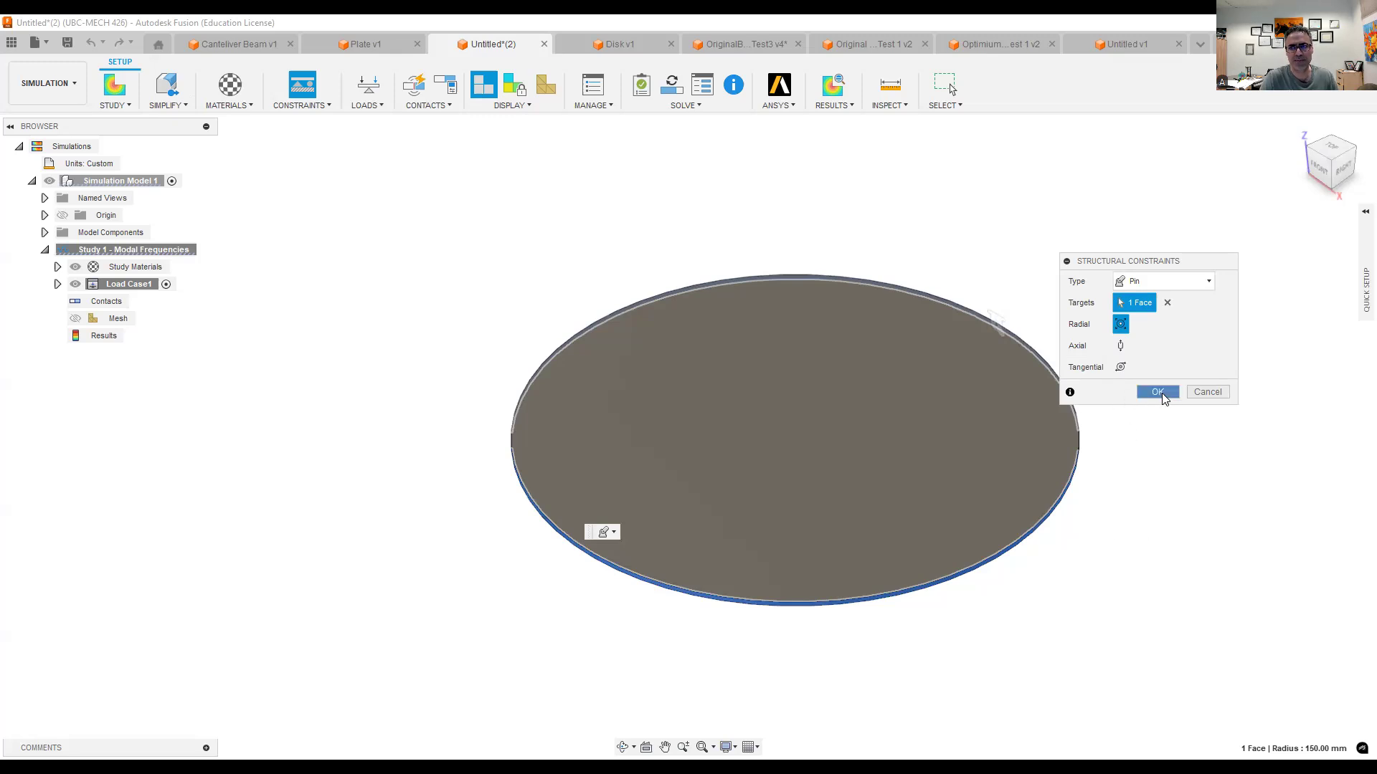
{"action": "left_click", "coordinate": [1158, 392]}
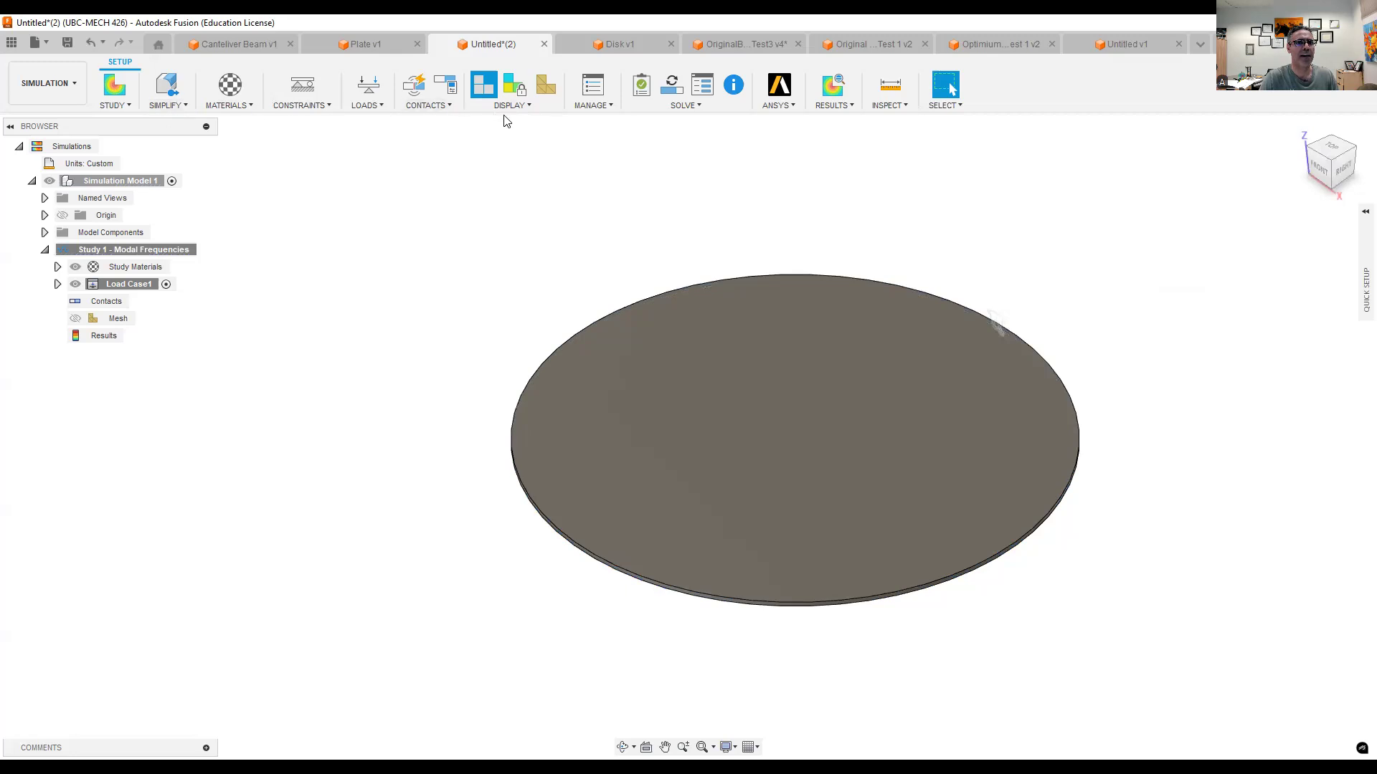
- Solve the disk's modal frequencies study, saving the design as Solid Disk in Admin Project, and dismiss the job status
{"action": "left_click", "coordinate": [706, 109]}
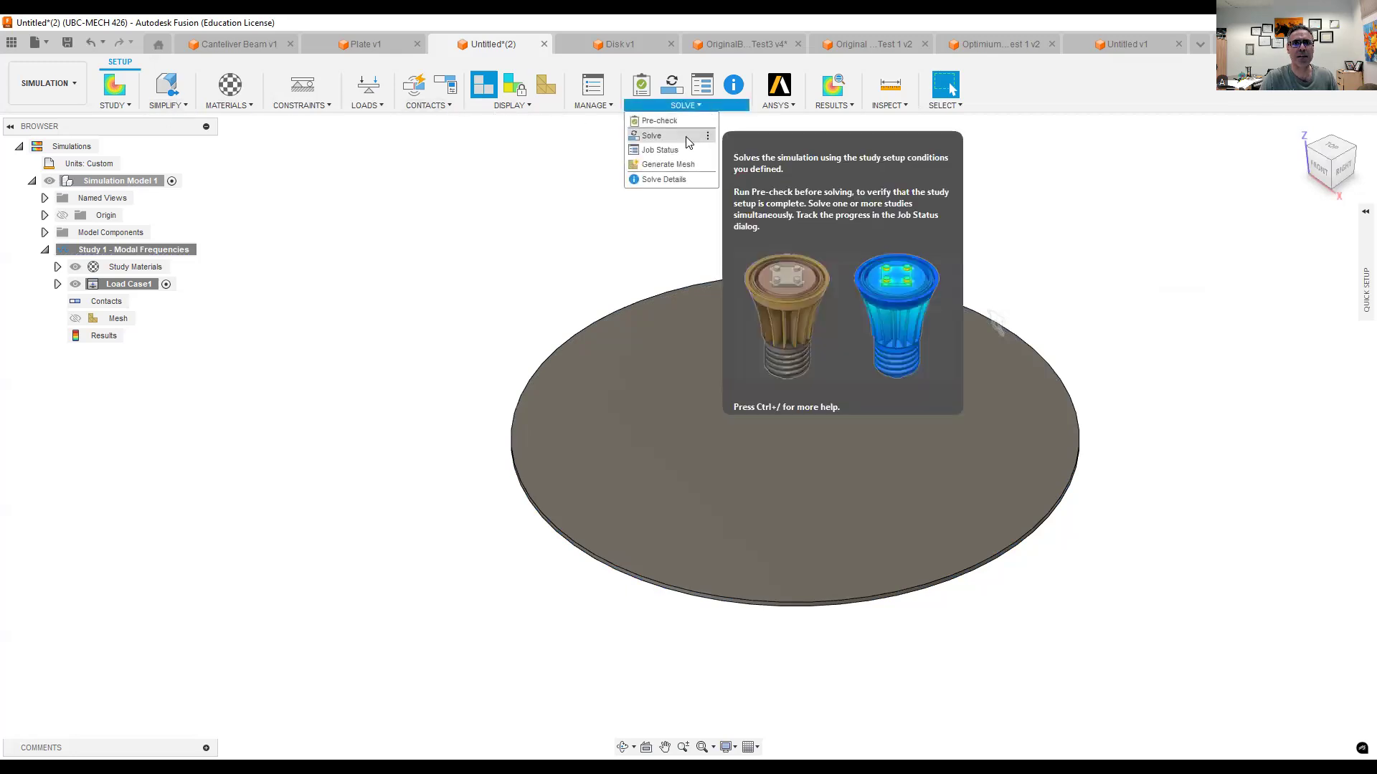
{"action": "left_click", "coordinate": [651, 136]}
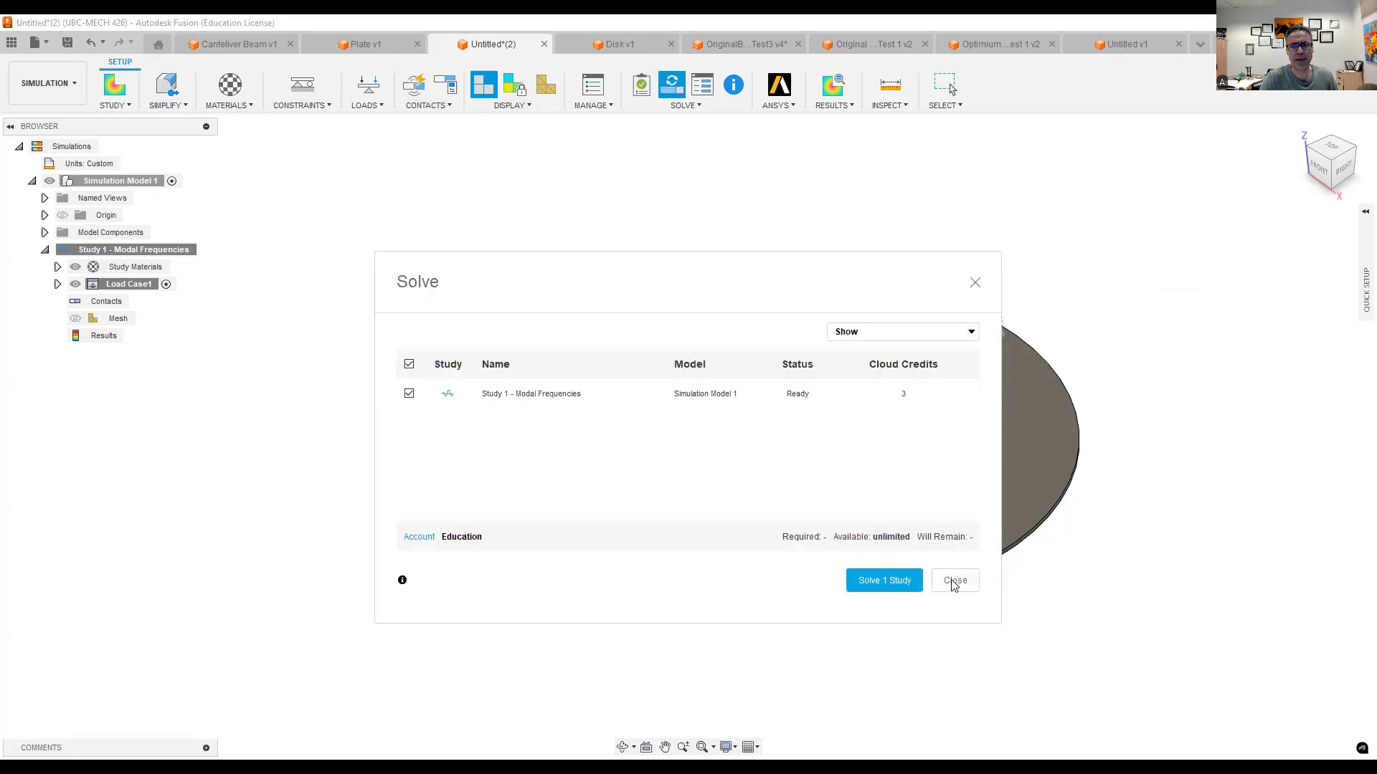
{"action": "left_click", "coordinate": [894, 587]}
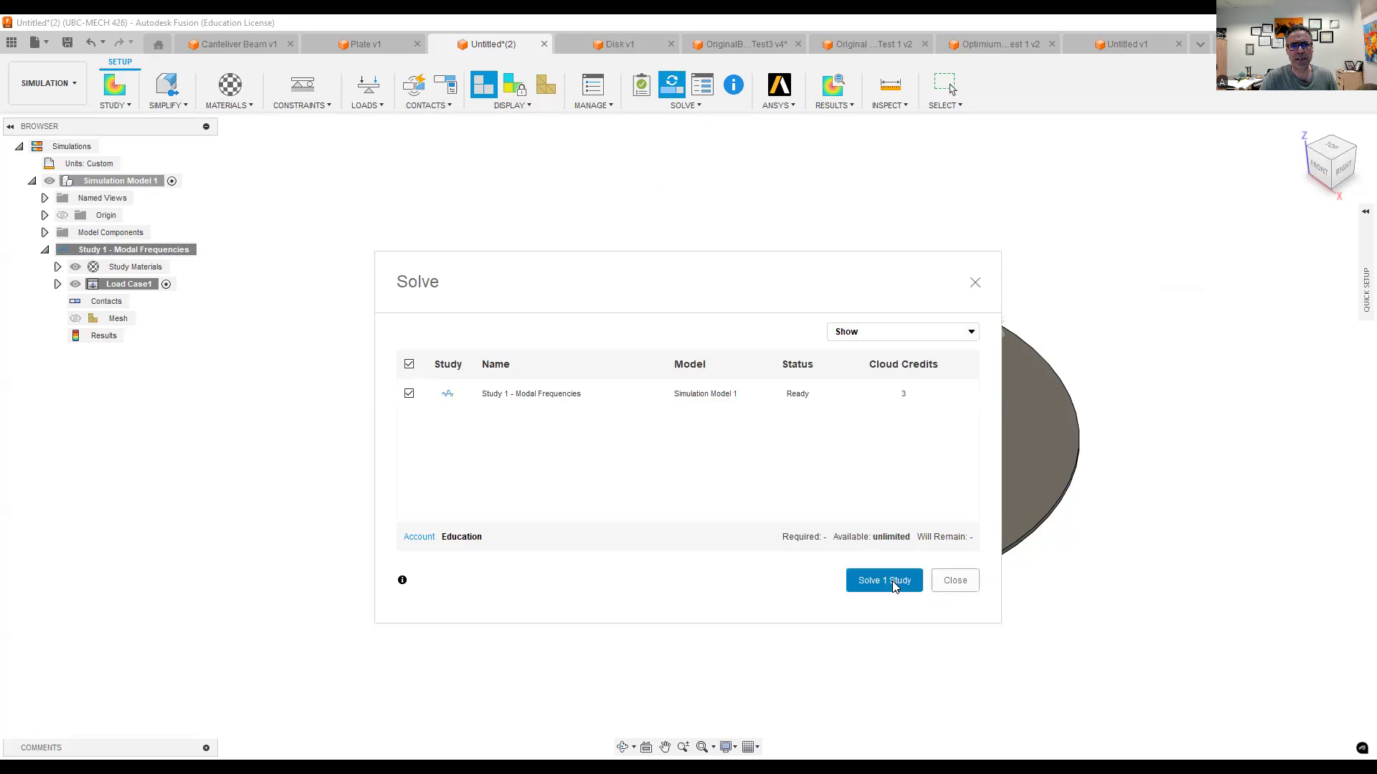
{"action": "type", "text": "Solid Disk"}
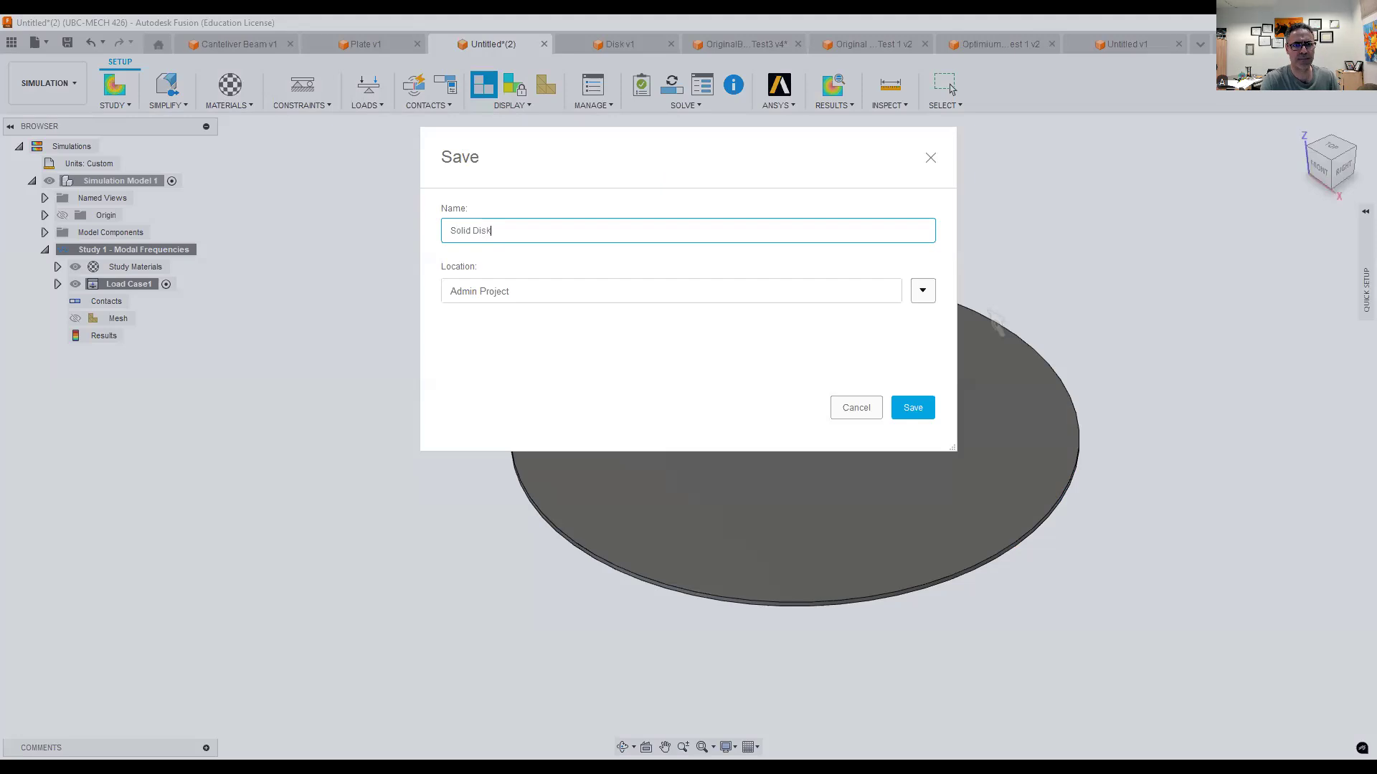
{"action": "left_click", "coordinate": [927, 413]}
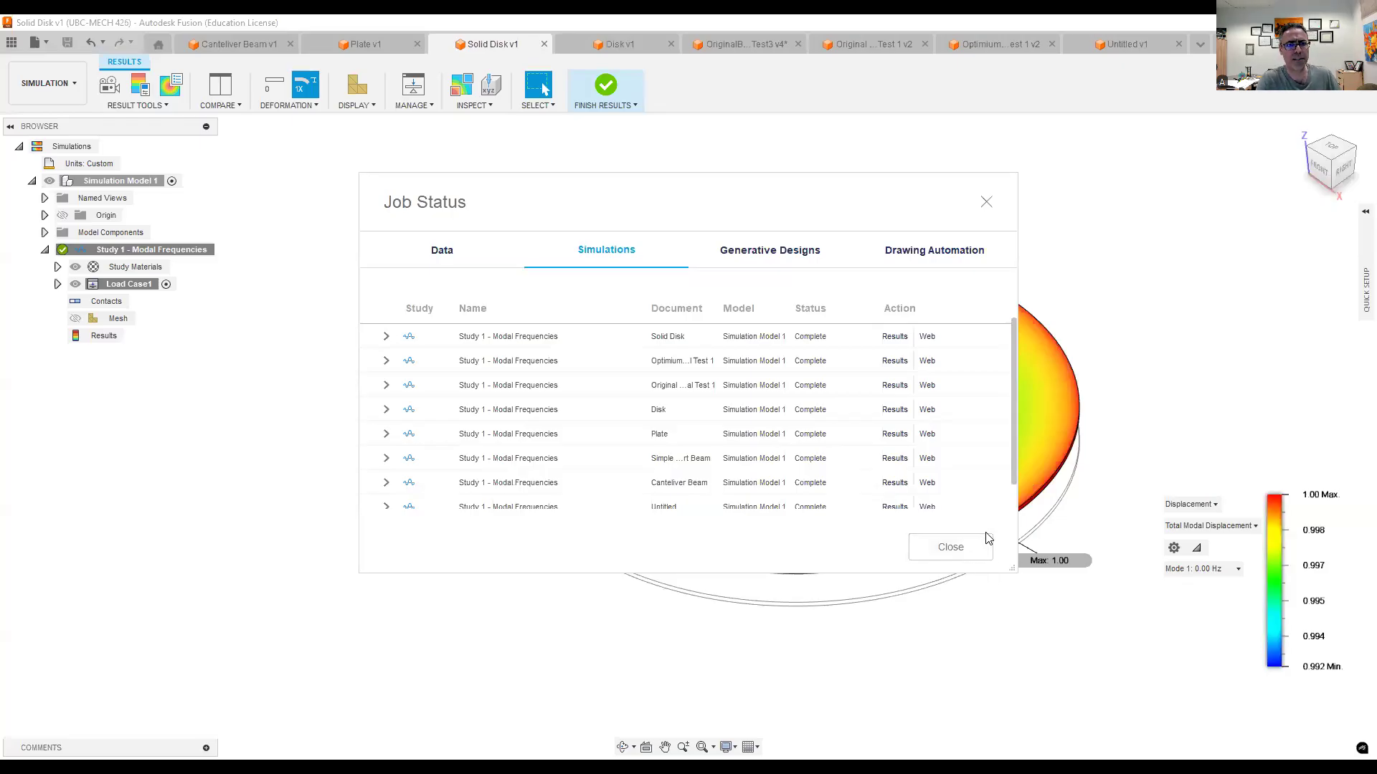
{"action": "left_click", "coordinate": [914, 559]}
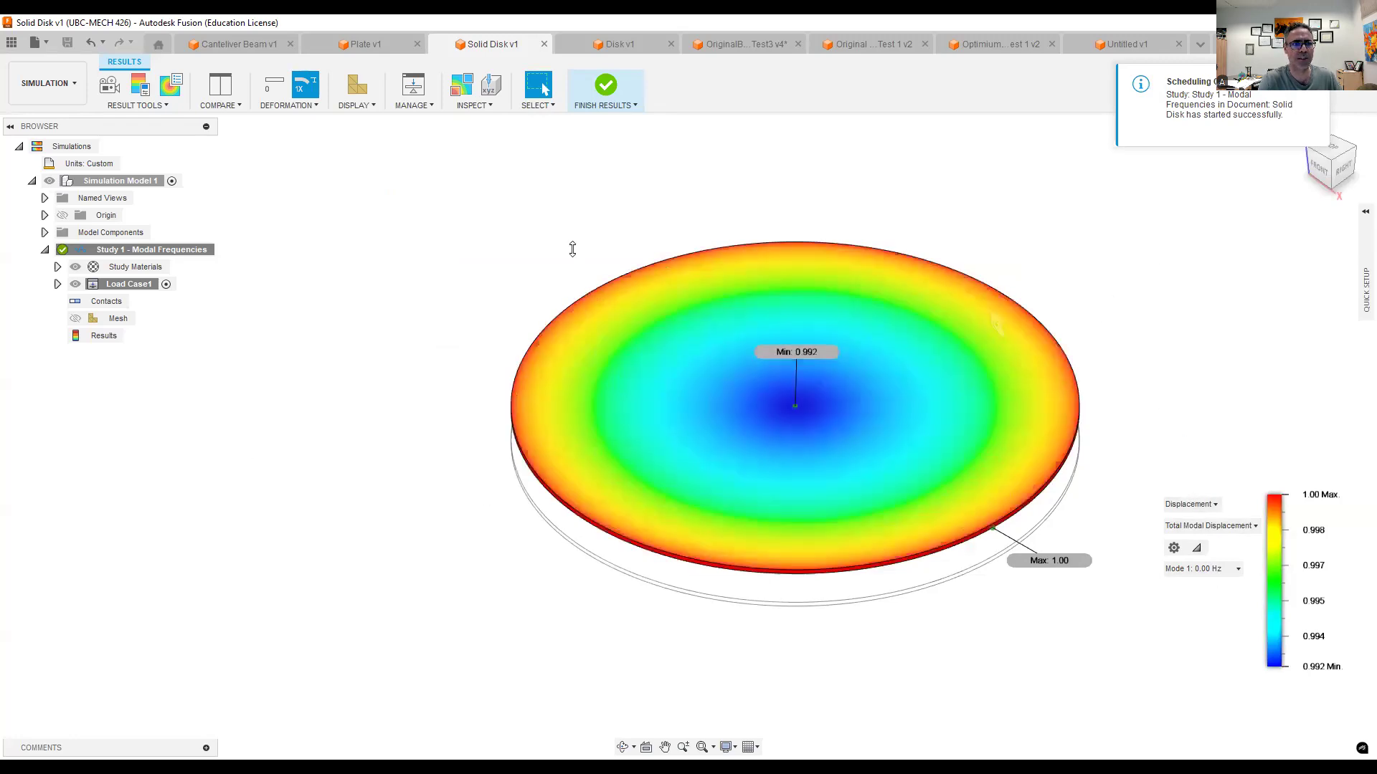
- Animate the solid disk's modal displacement and switch from Mode 1 to Mode 2, viewing it from a lower angle
{"action": "left_click", "coordinate": [113, 101]}
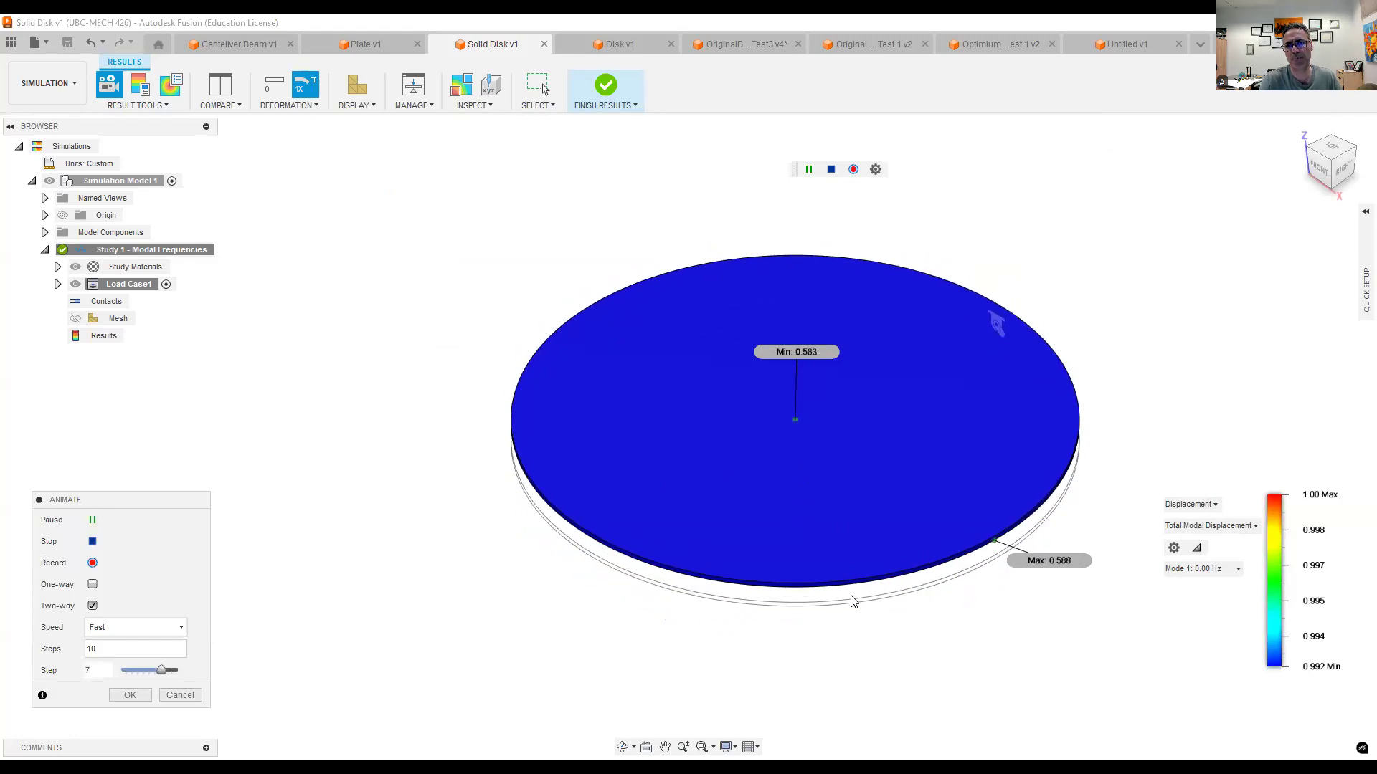
{"action": "left_click", "coordinate": [1213, 572]}
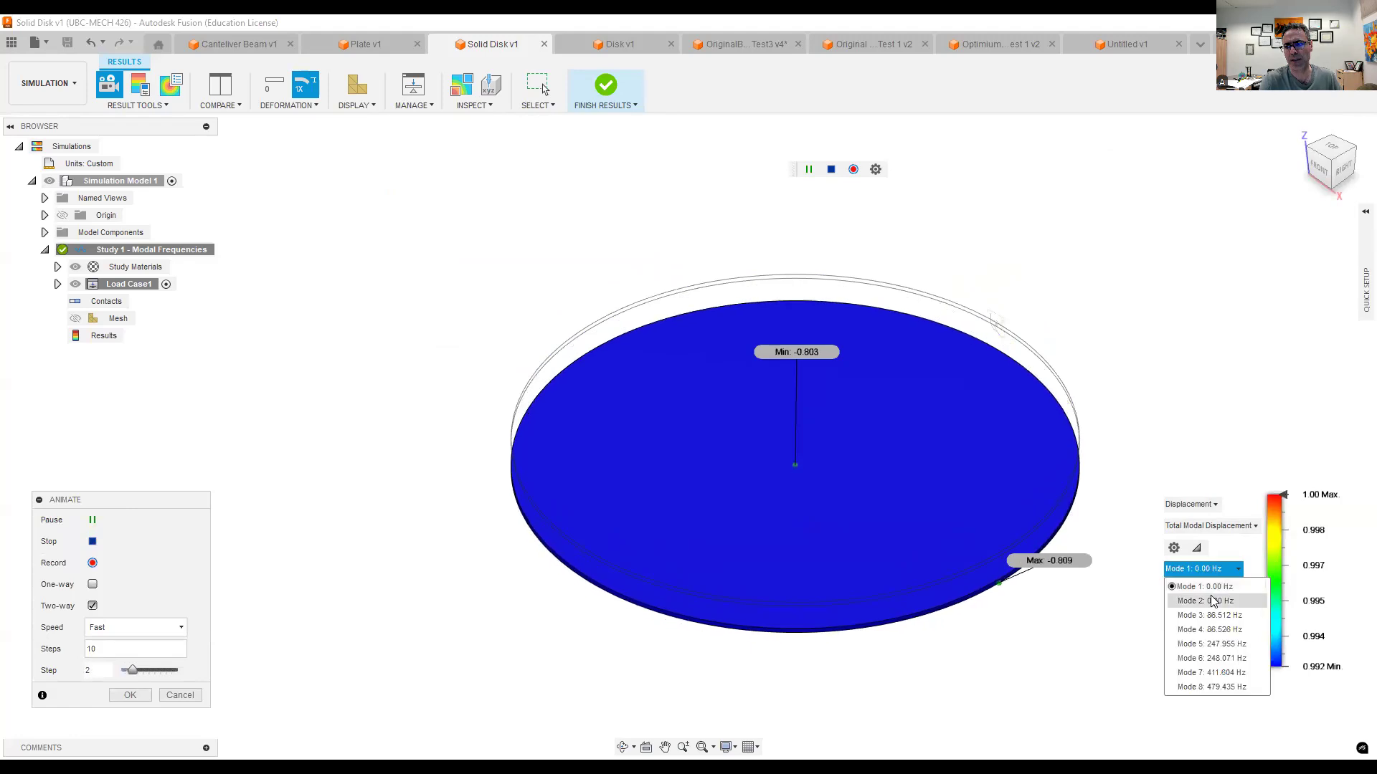
{"action": "left_click", "coordinate": [1212, 601]}
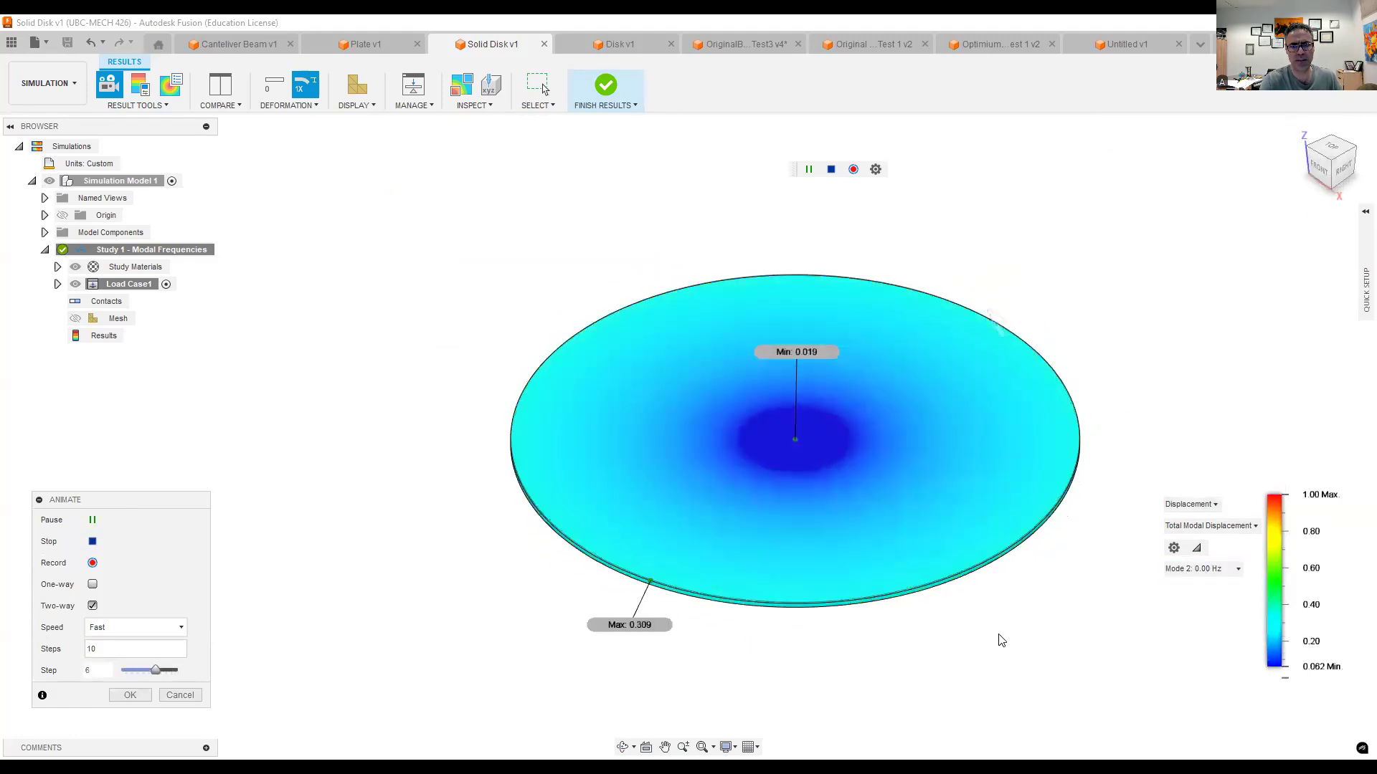
{"action": "mouse_move", "coordinate": [994, 566]}
{"action": "middle_mouse_down", "text": "shift"}
{"action": "mouse_move", "coordinate": [978, 519]}
{"action": "mouse_move", "coordinate": [978, 544]}
{"action": "middle_mouse_up", "text": "shift"}
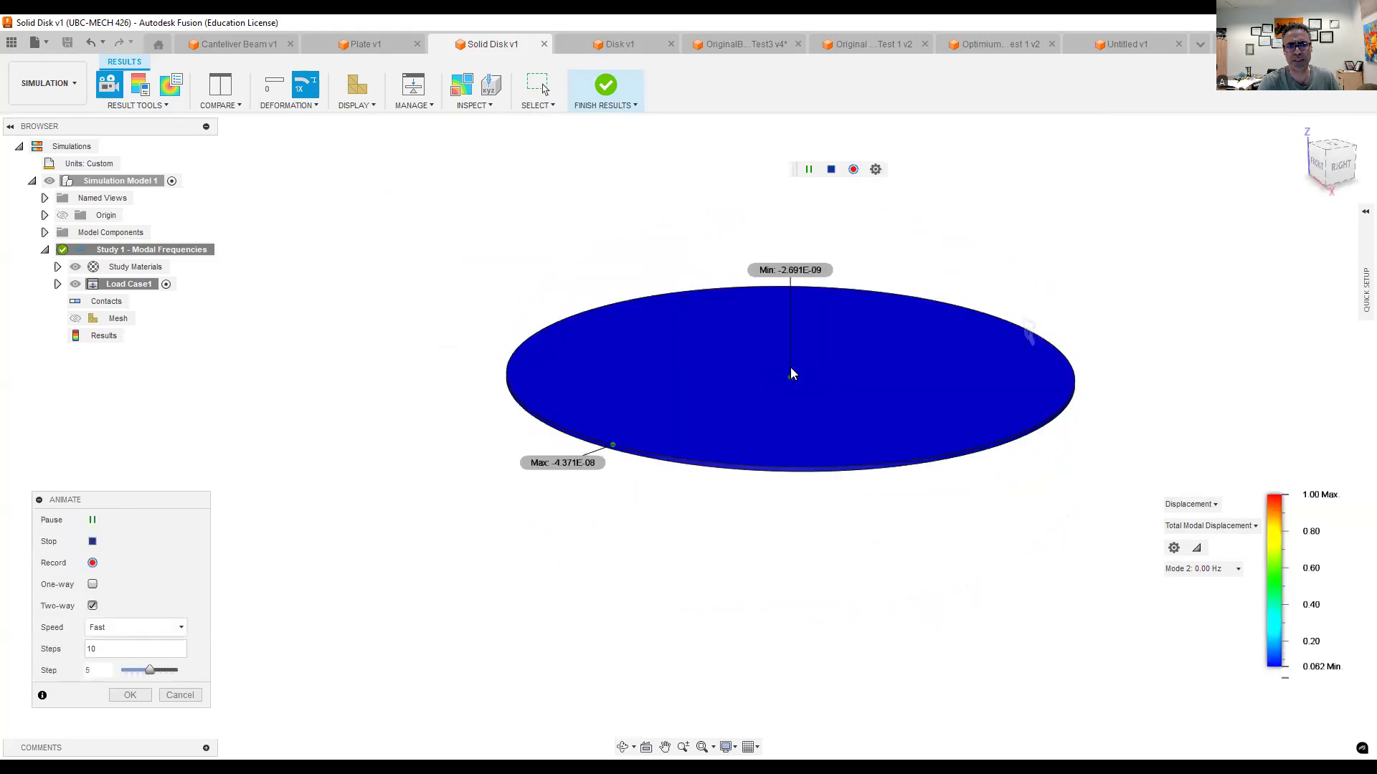
- Briefly show Mode 3, then return to the Mode 2 animation and examine it from above and from the side
{"action": "left_click", "coordinate": [1184, 572]}
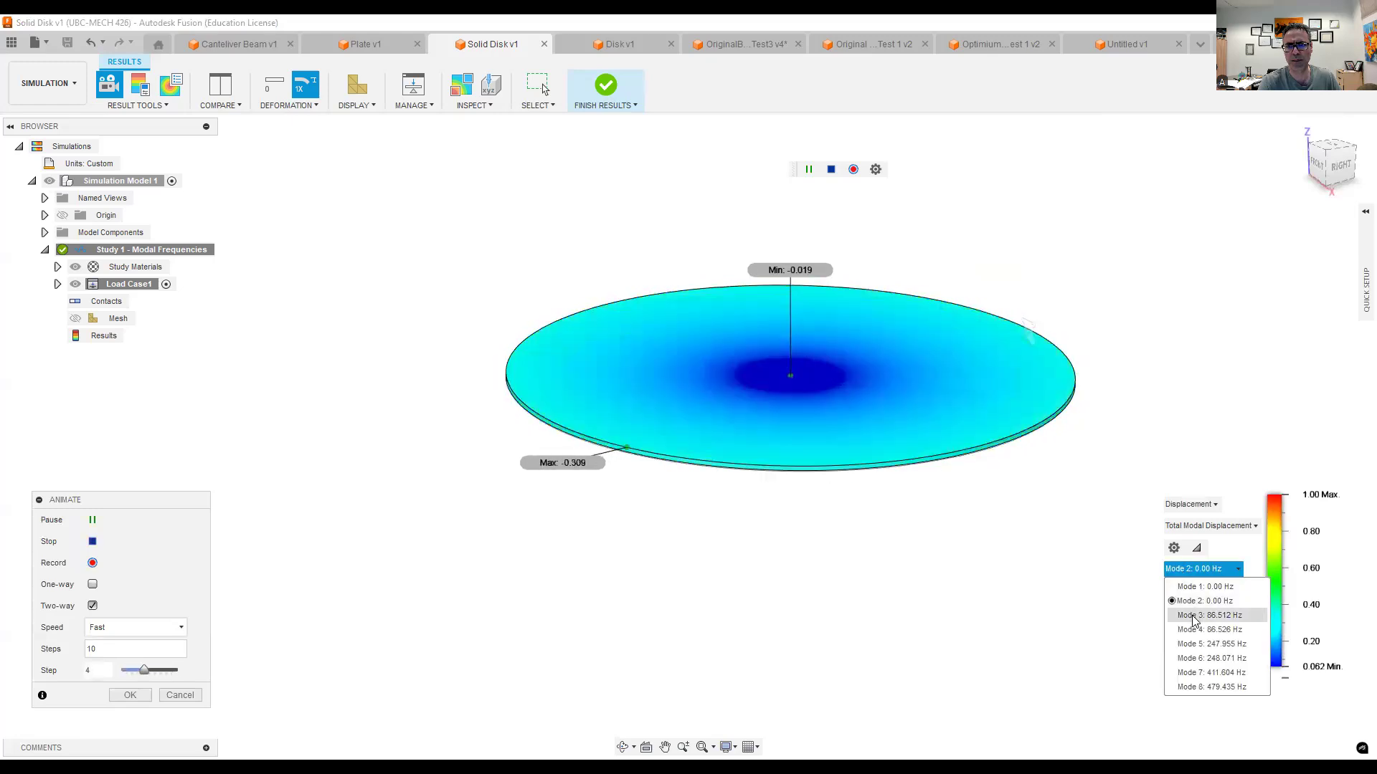
{"action": "left_click", "coordinate": [1193, 617]}
{"action": "left_click", "coordinate": [1195, 570]}
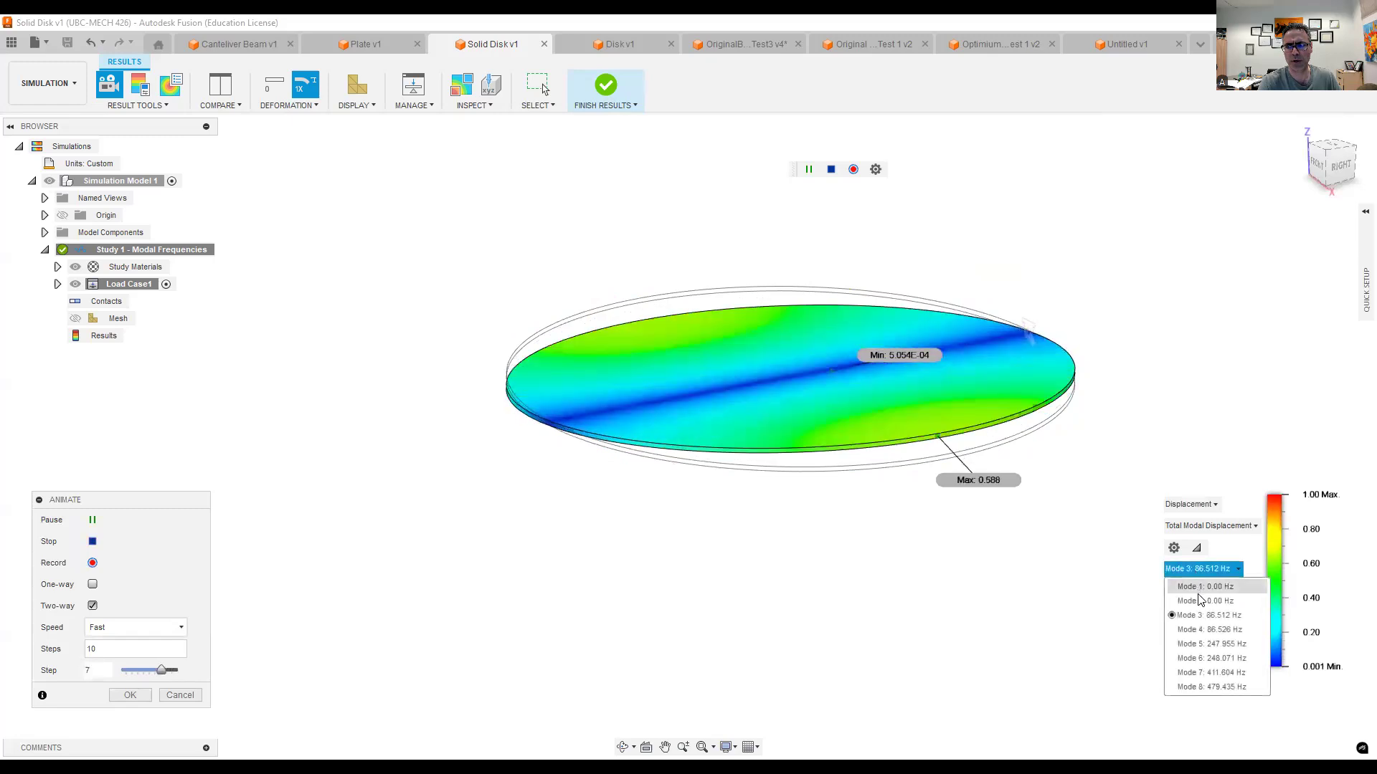
{"action": "left_click", "coordinate": [1205, 603]}
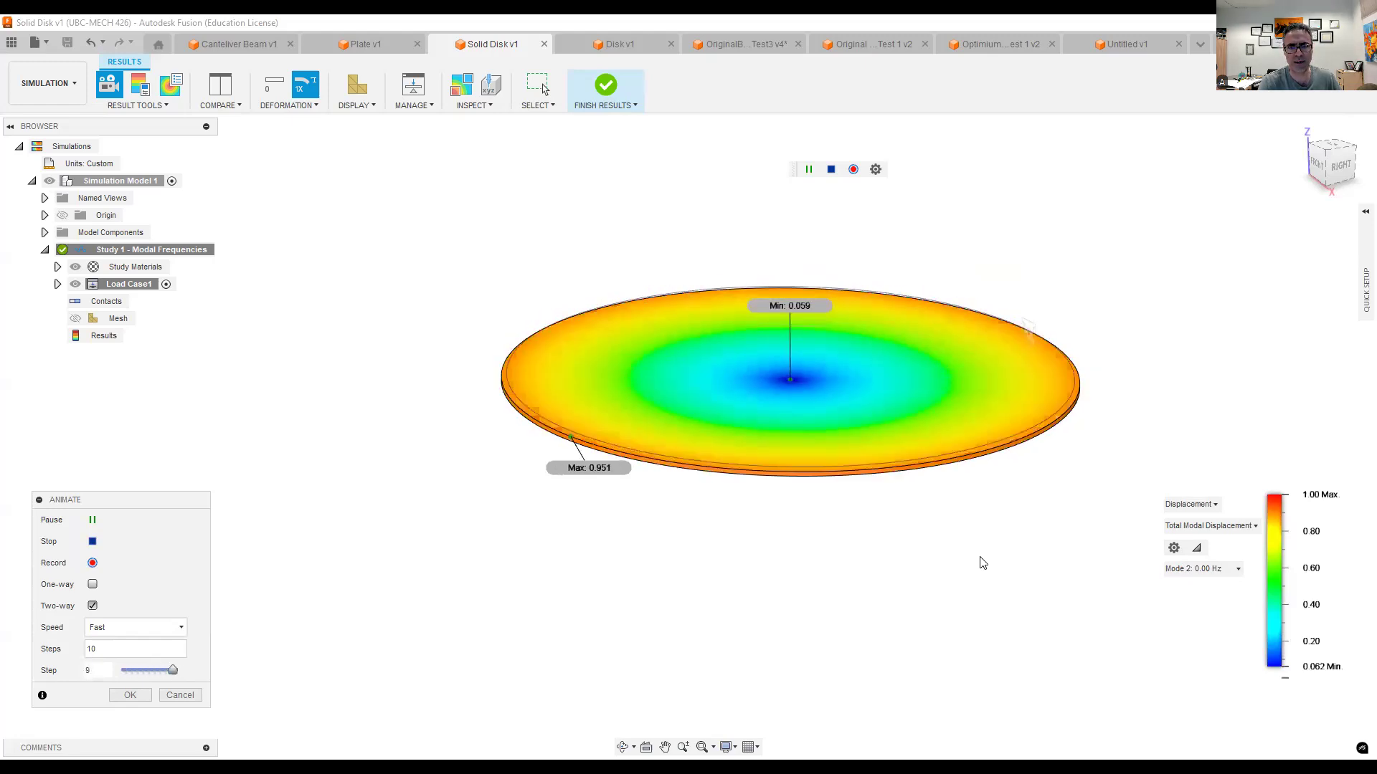
{"action": "middle_click_drag", "start_coordinate": [977, 558], "coordinate": [965, 608], "text": "shift"}
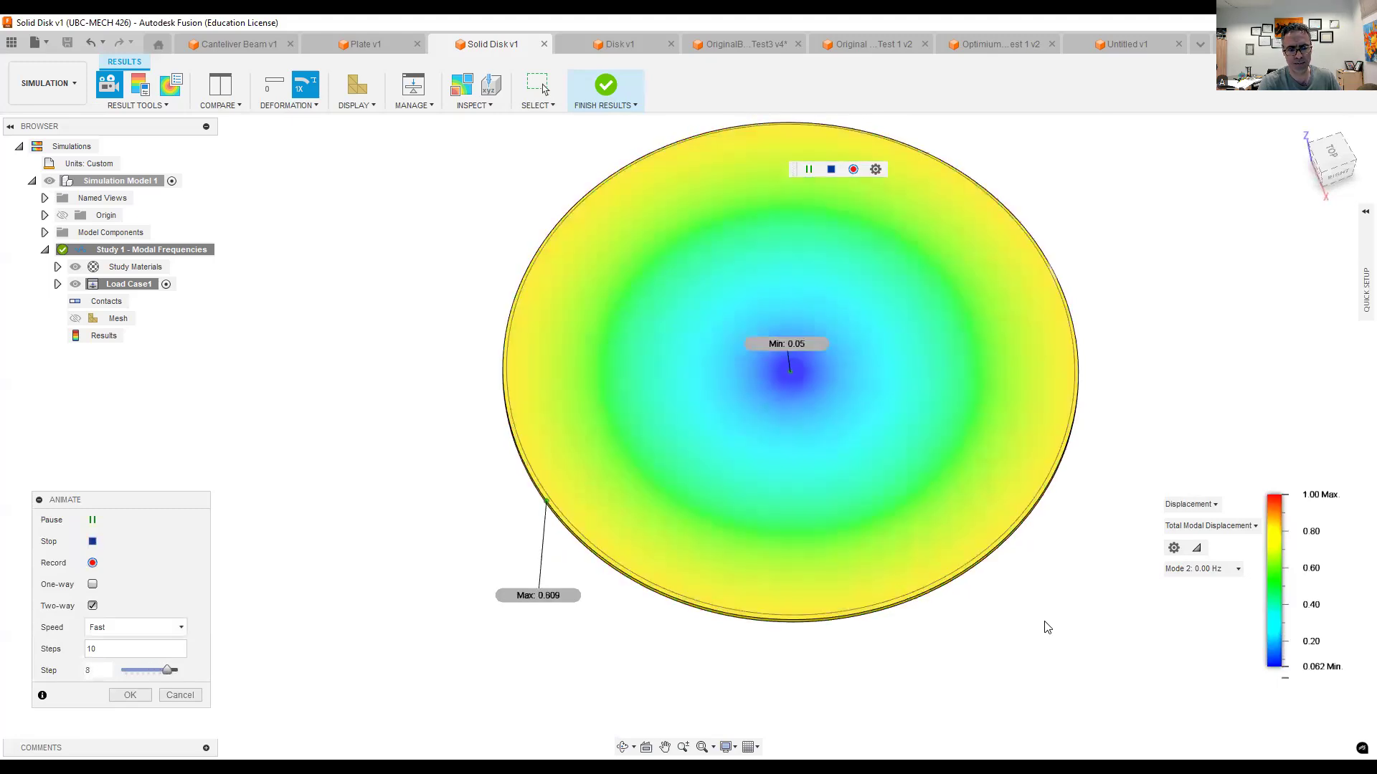
{"action": "middle_click_drag", "start_coordinate": [1051, 651], "coordinate": [1054, 599], "text": "shift"}
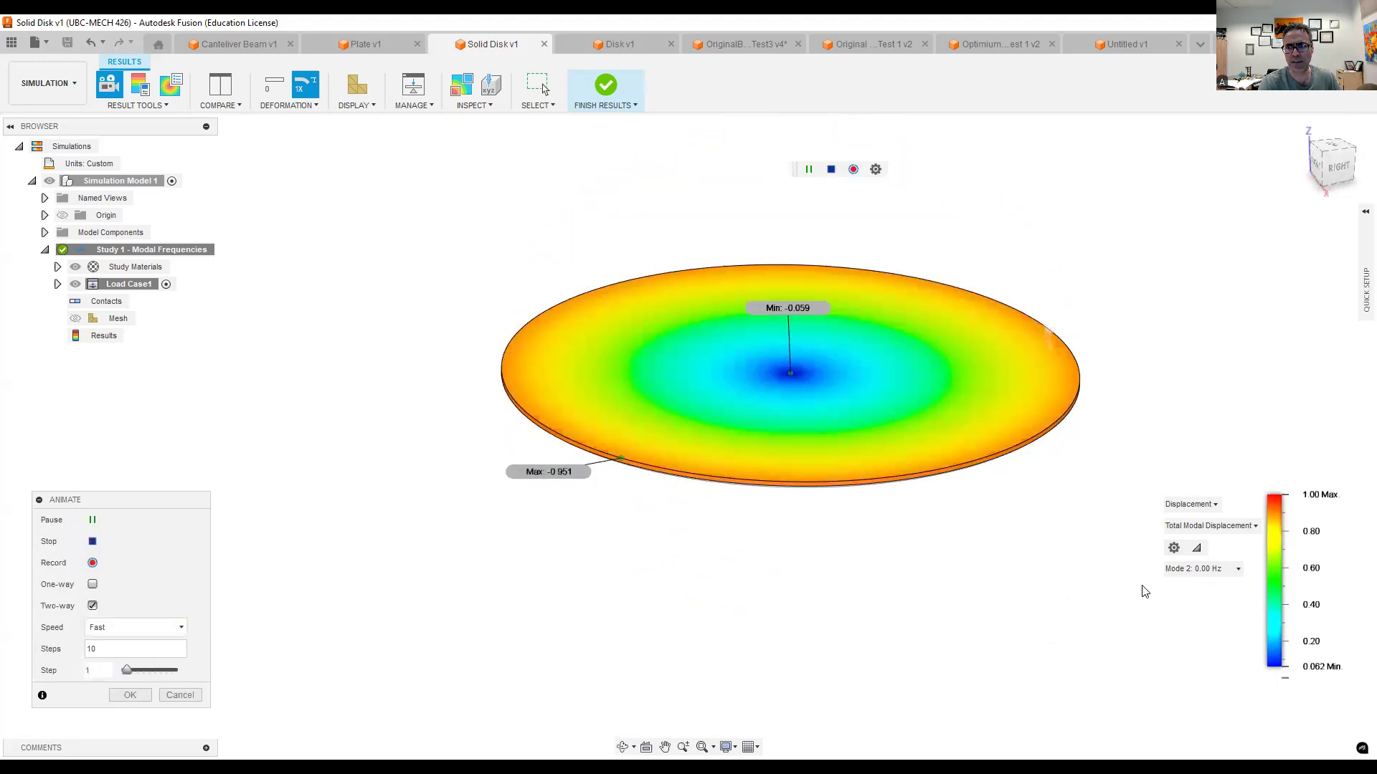
- Step the solid disk's animation through the Mode 3, Mode 4 and Mode 5 shapes
{"action": "left_click", "coordinate": [1190, 569]}
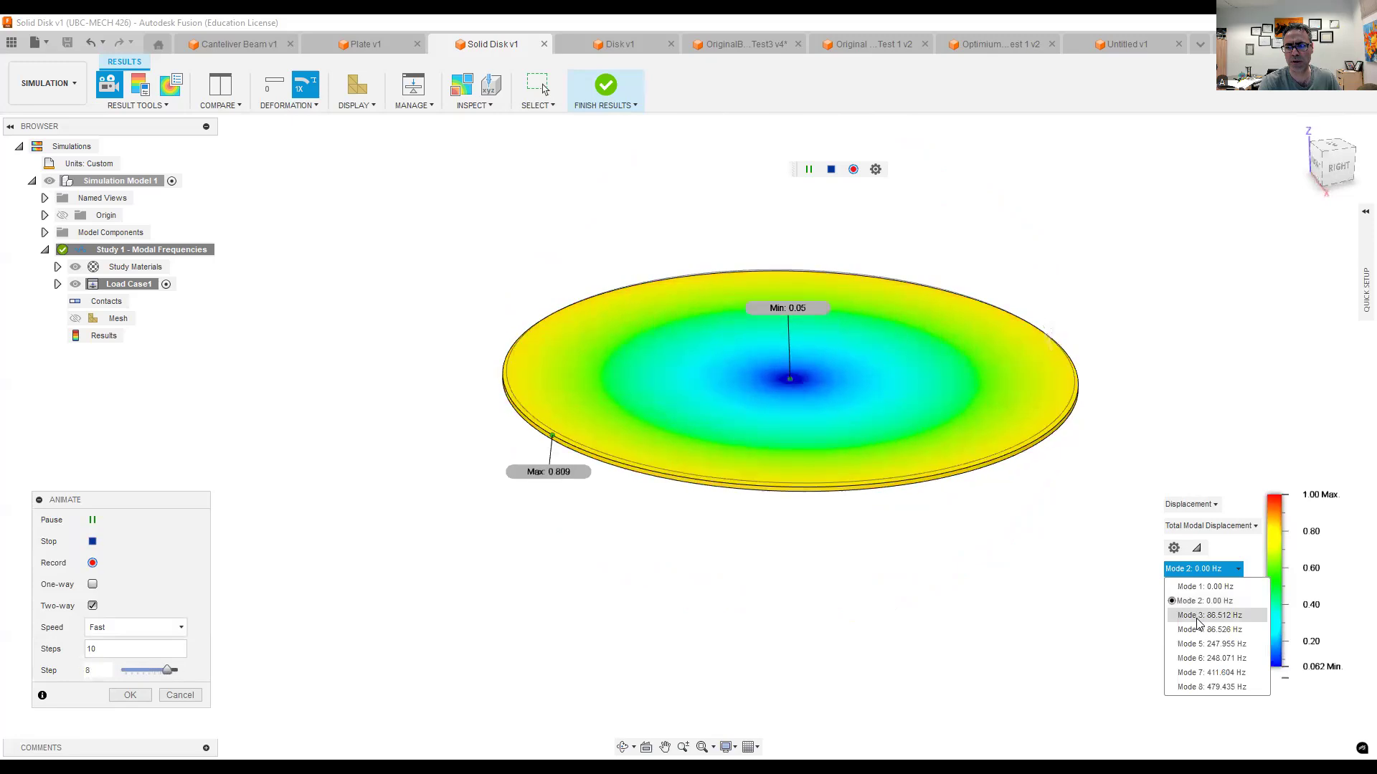
{"action": "left_click", "coordinate": [1196, 616]}
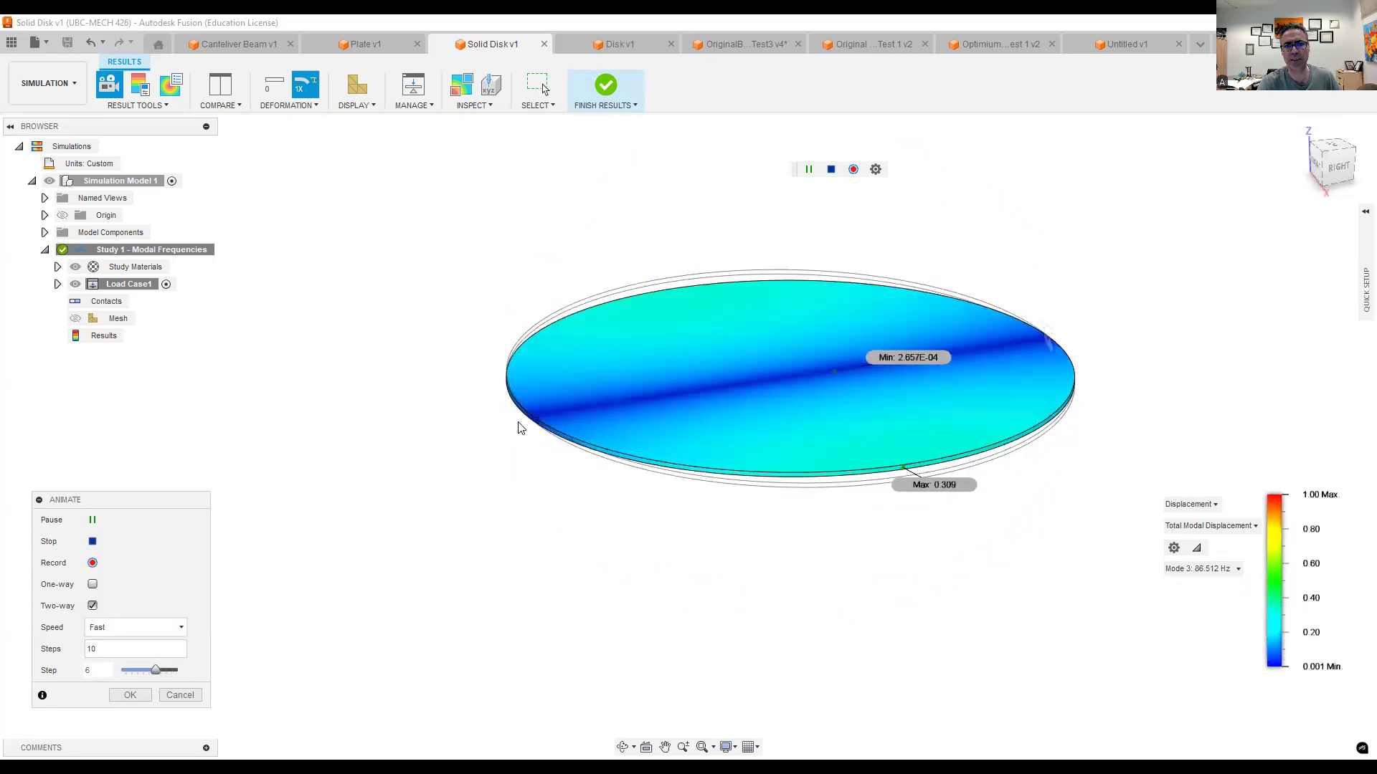
{"action": "left_click", "coordinate": [1186, 570]}
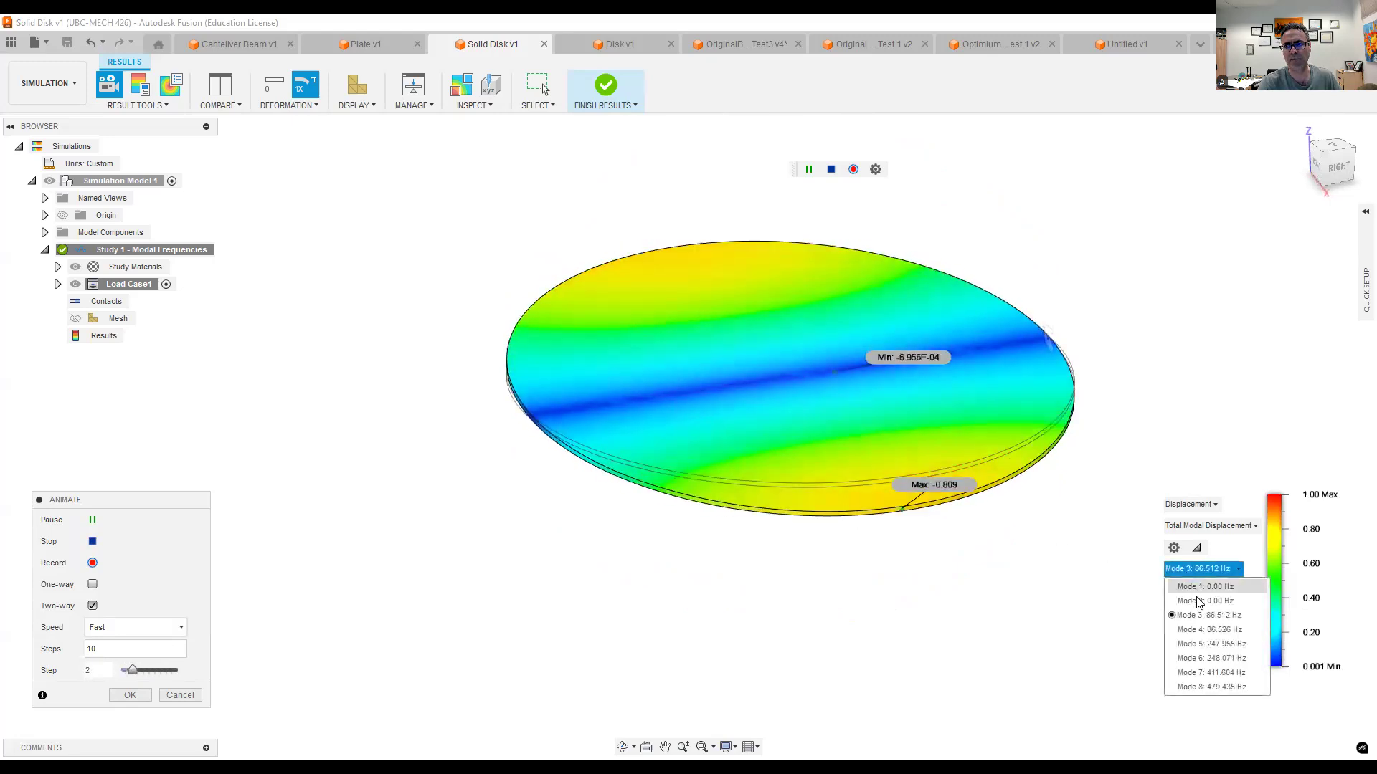
{"action": "left_click", "coordinate": [1199, 629]}
{"action": "left_click", "coordinate": [1196, 569]}
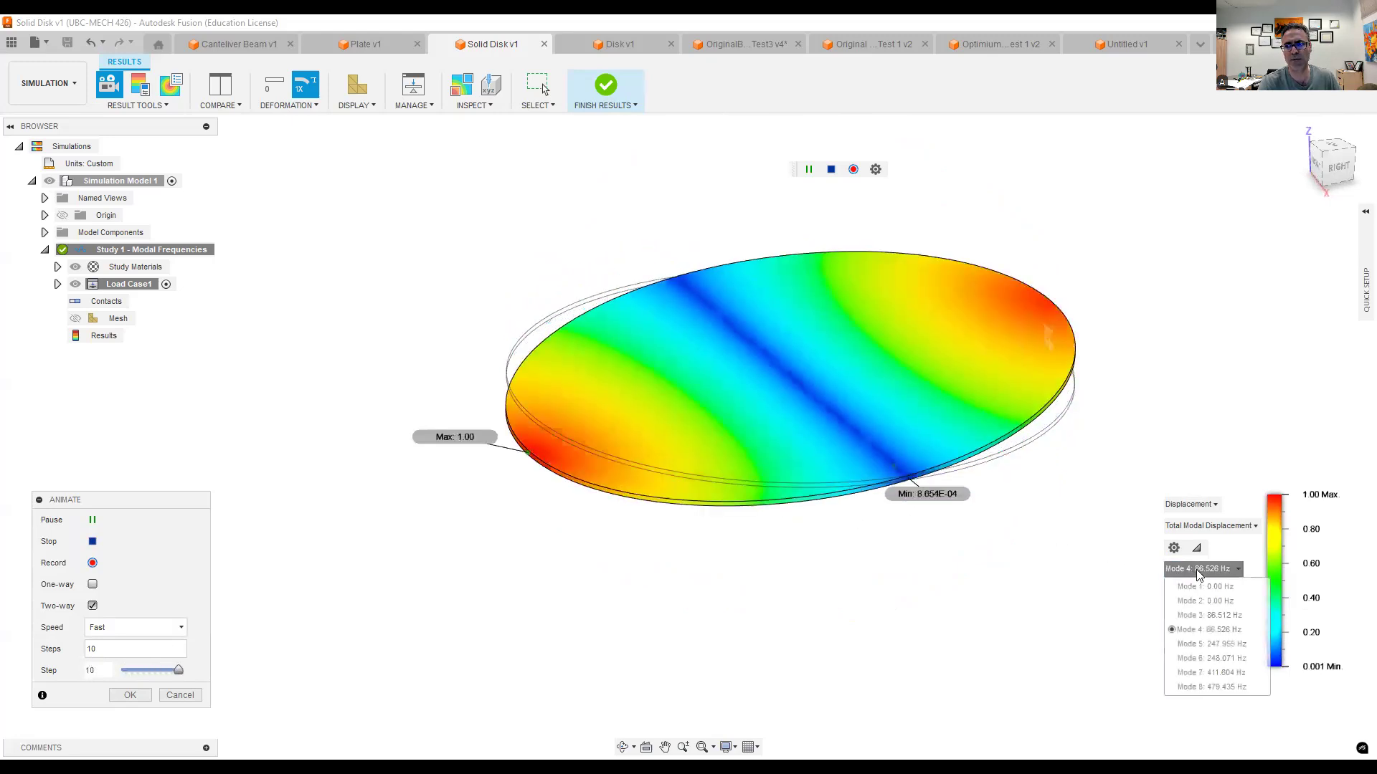
{"action": "left_click", "coordinate": [1206, 645]}
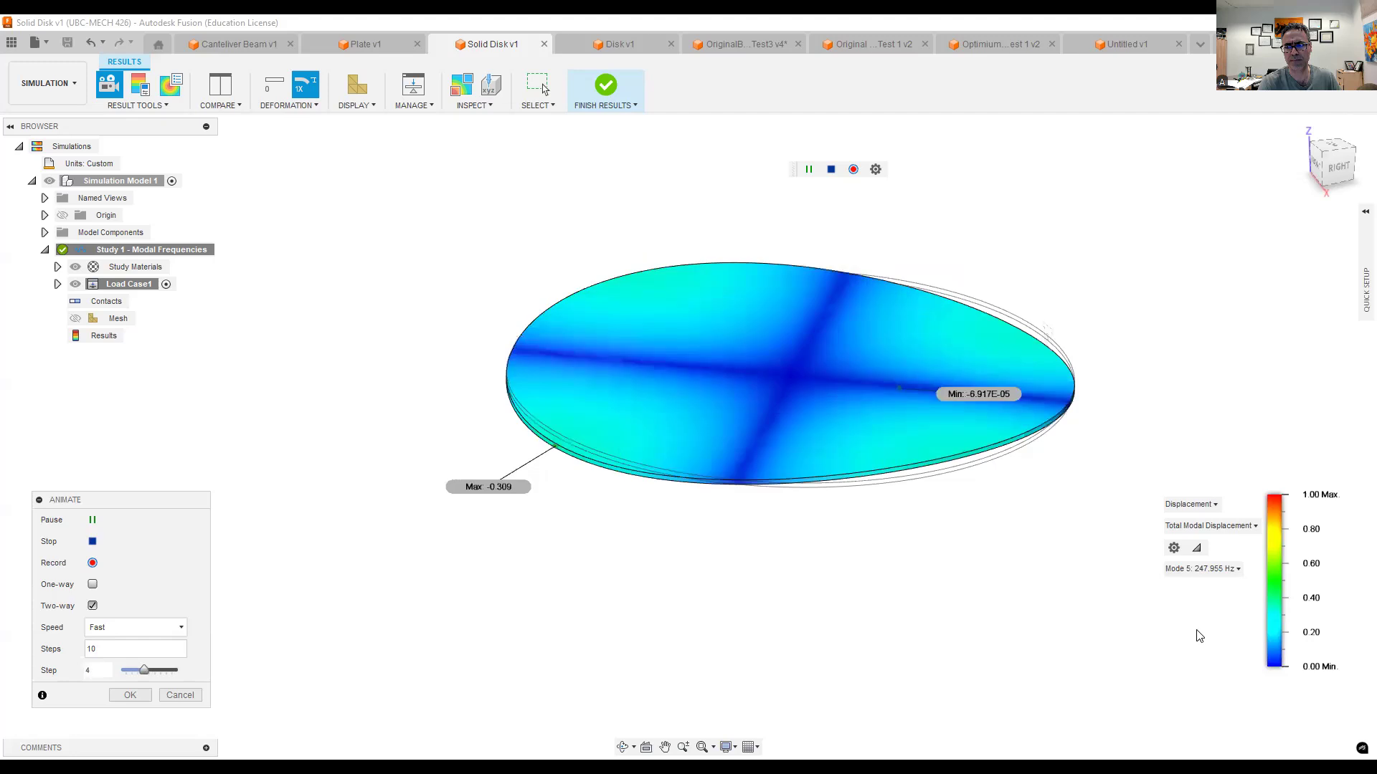
- Show the disk's animated Mode 6 shape, then pause and end the animation
{"action": "left_click", "coordinate": [1202, 569]}
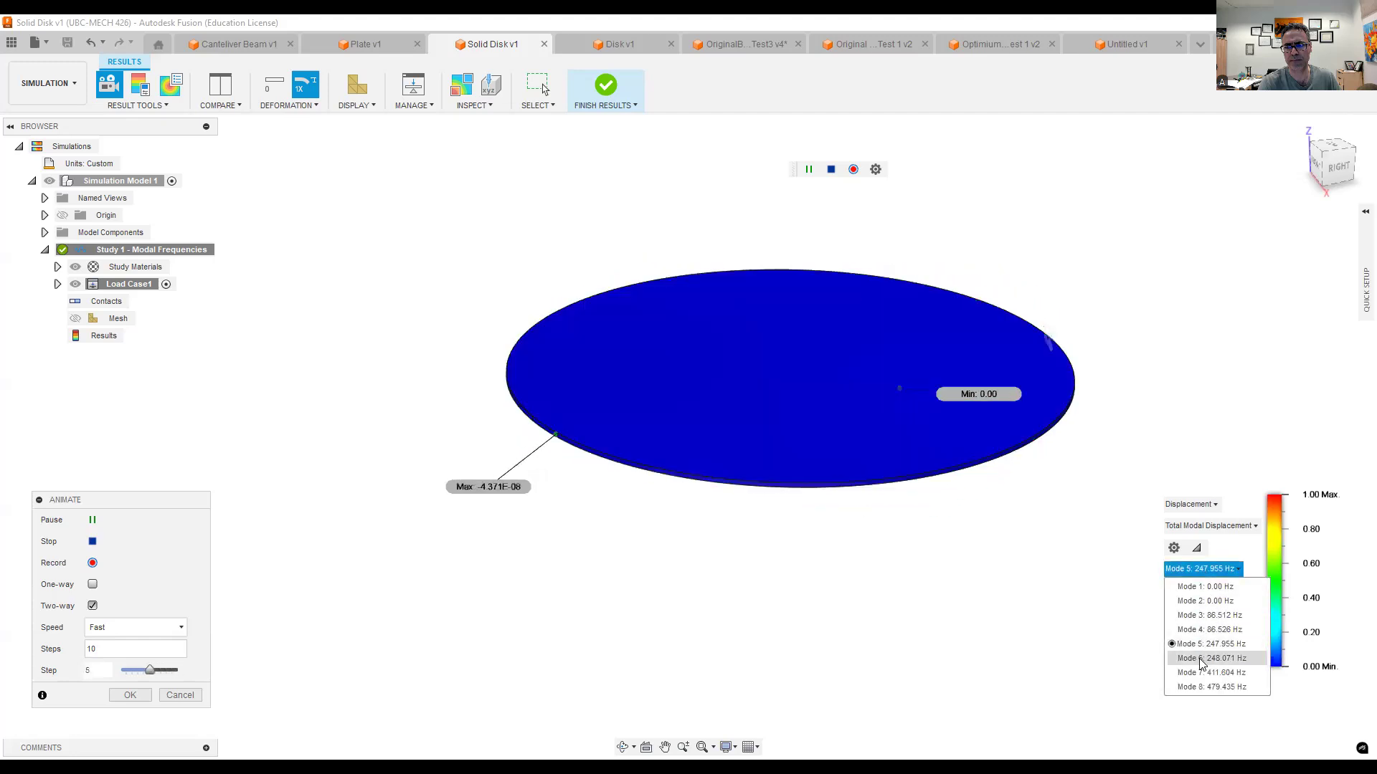
{"action": "left_click", "coordinate": [1201, 660]}
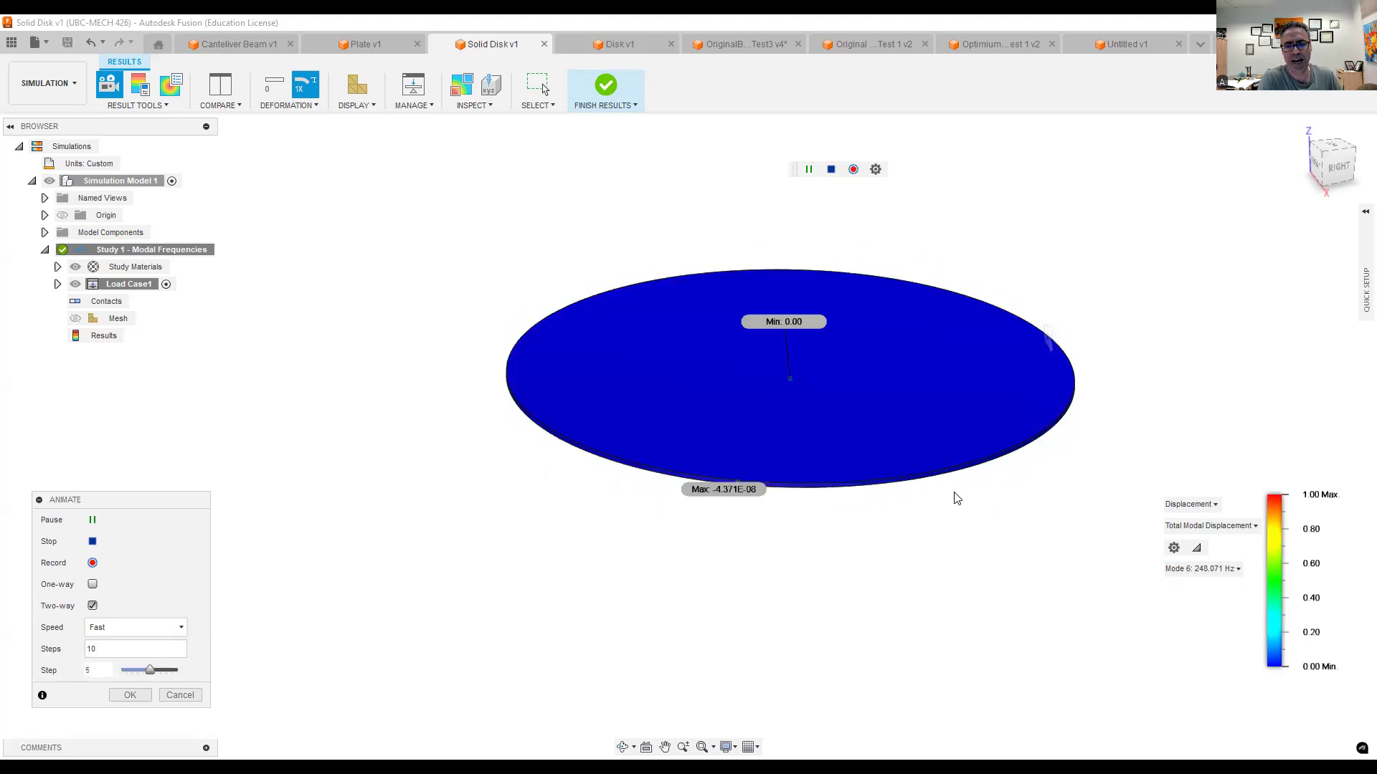
{"action": "left_click", "coordinate": [92, 522]}
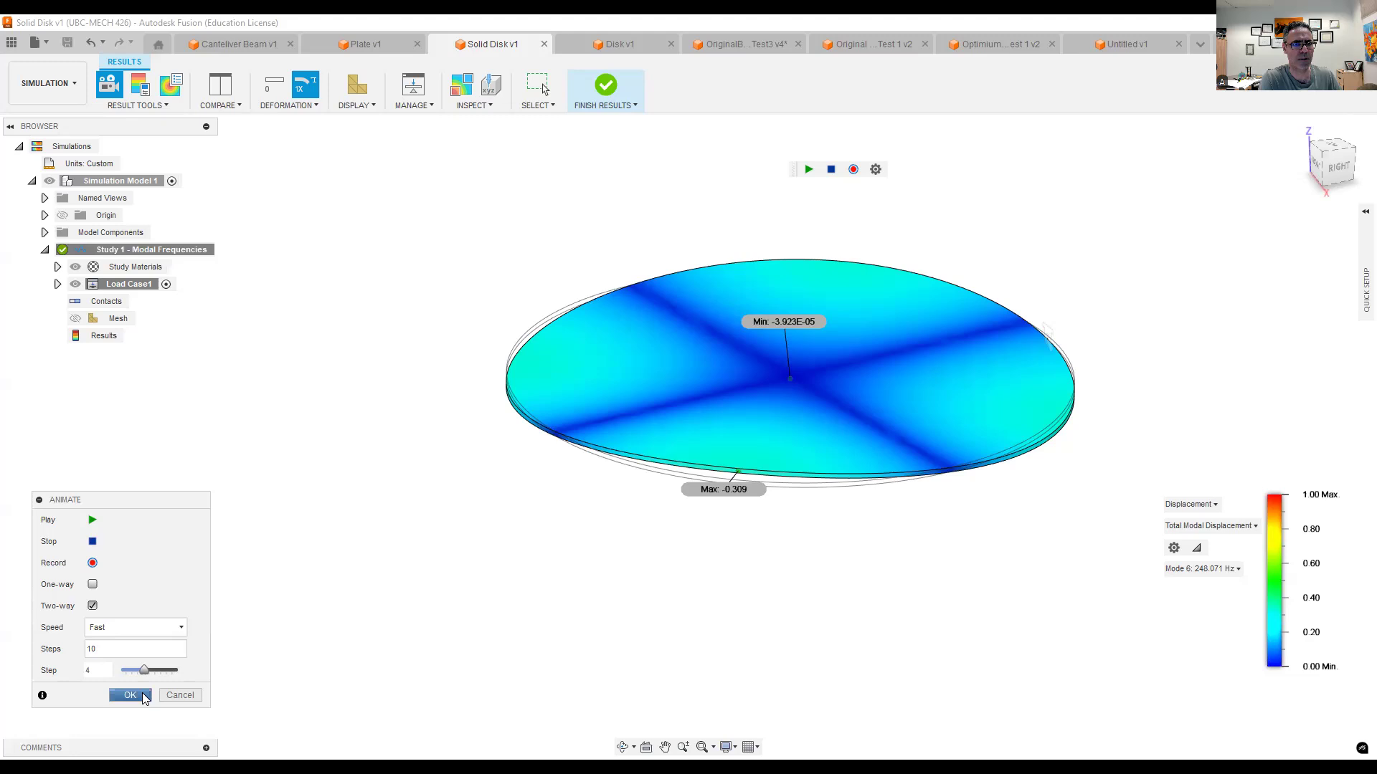
{"action": "key", "text": "Escape"}
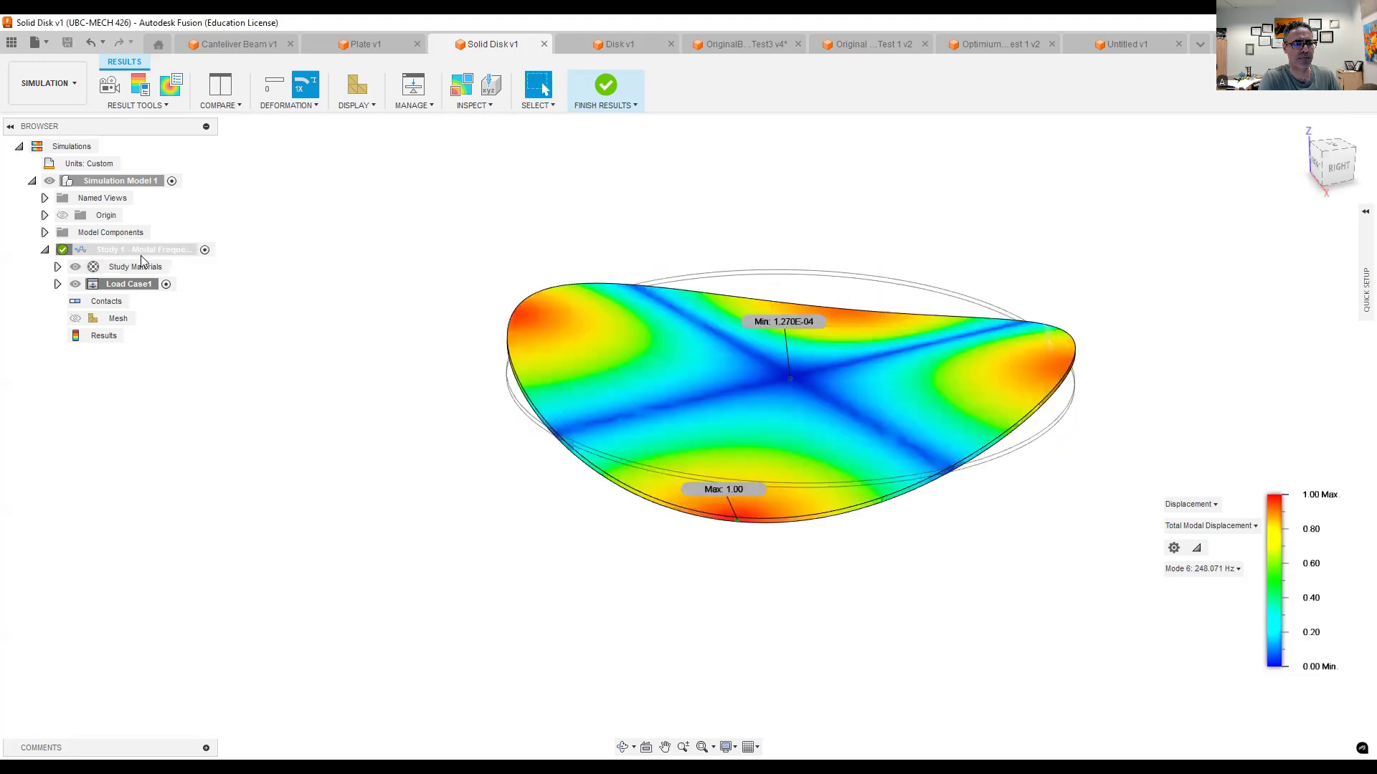
- Delete the solid disk's existing modal study and create a new Modal Frequencies study in its place
{"action": "right_click", "coordinate": [141, 254]}
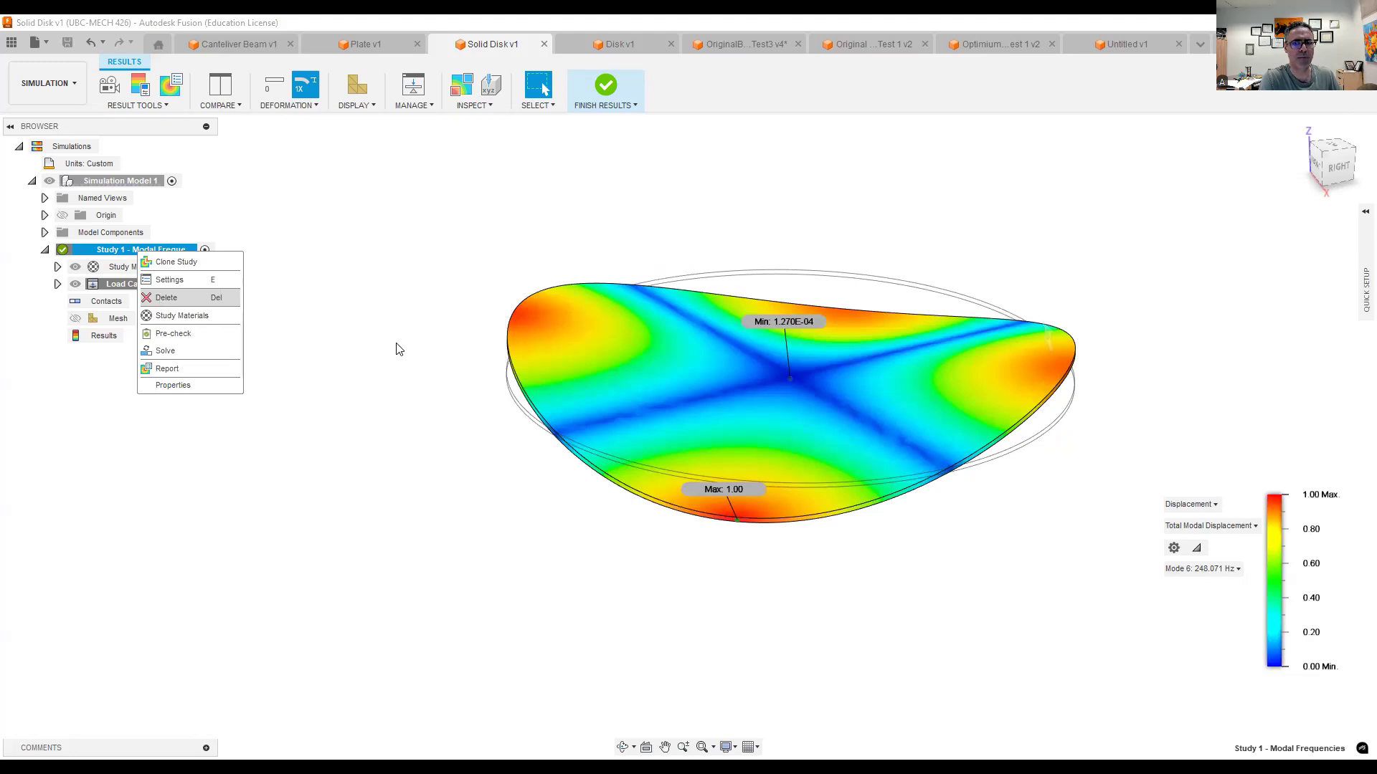
{"action": "left_click", "coordinate": [783, 403]}
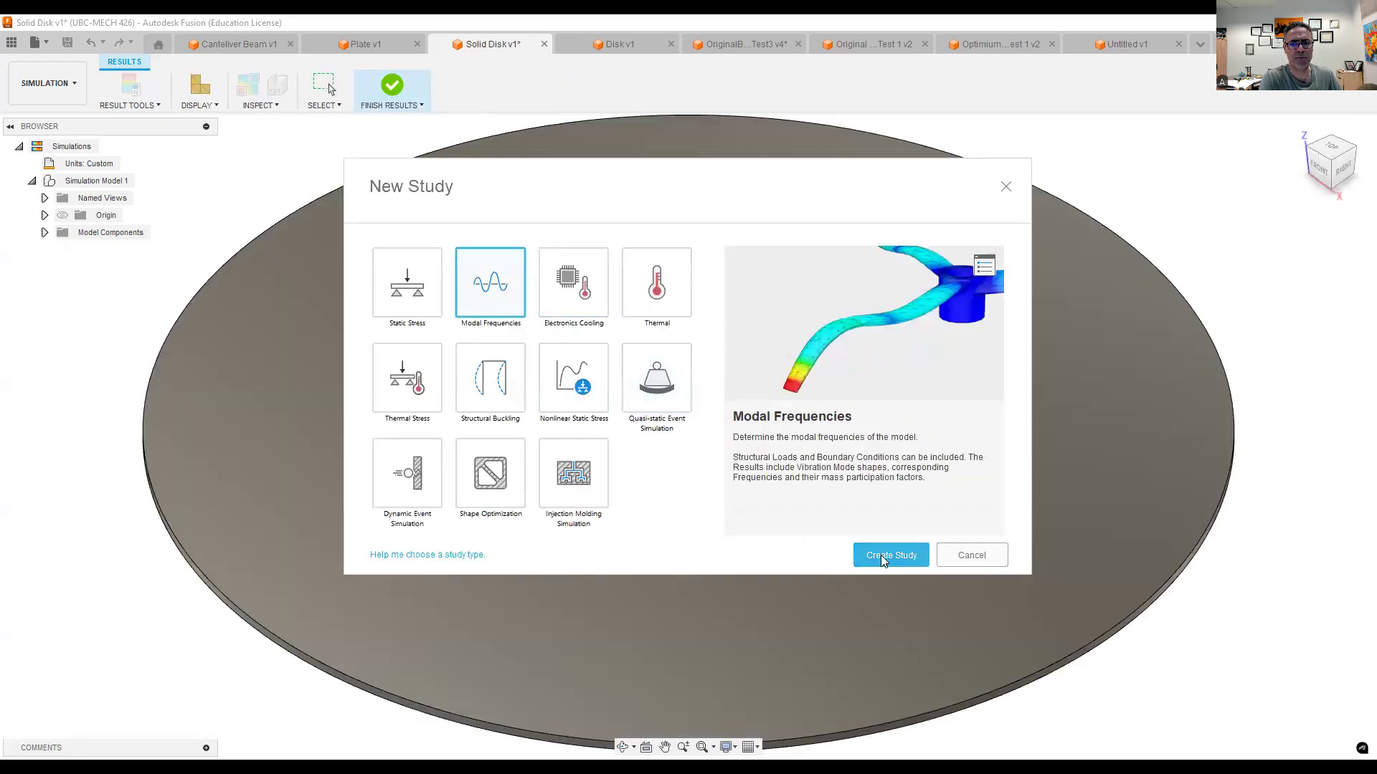
{"action": "left_click", "coordinate": [882, 557]}
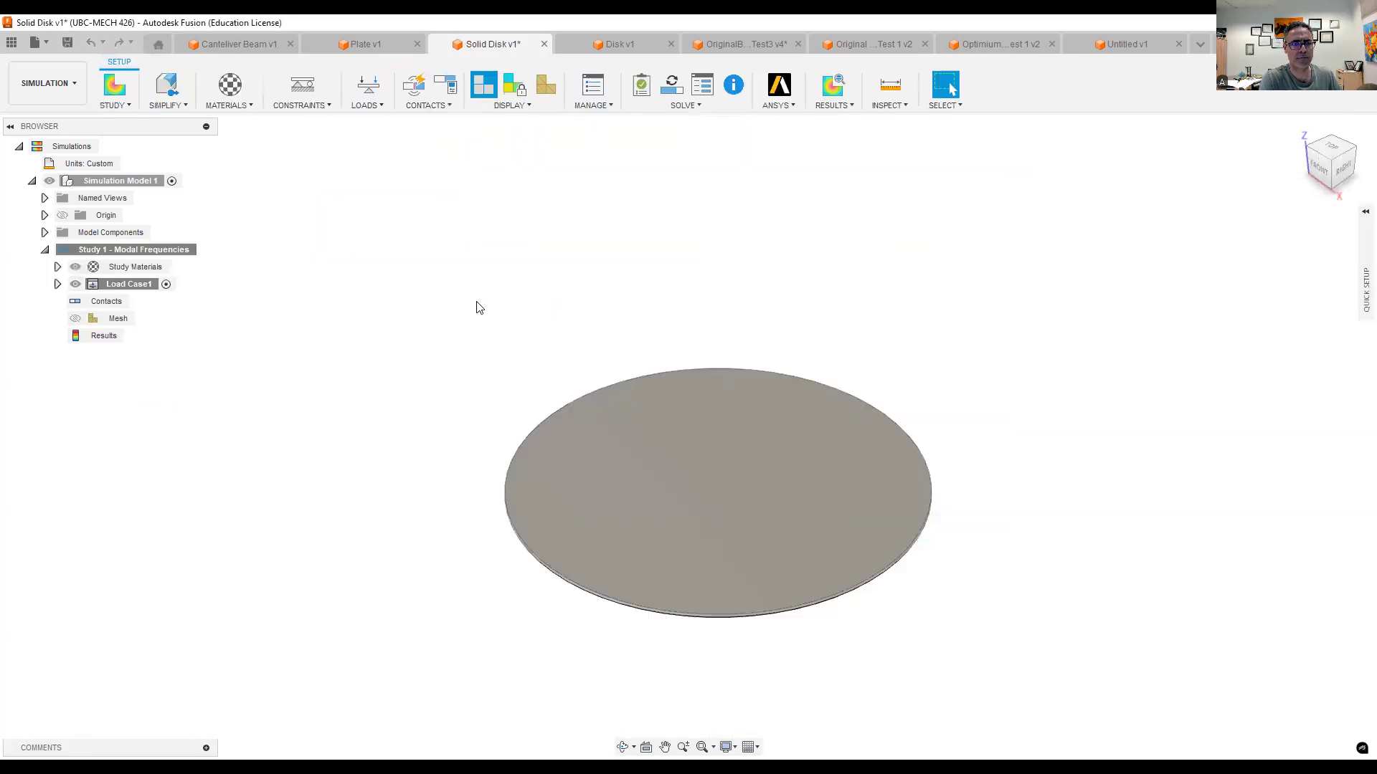
- Apply a Fixed structural constraint in Ux, Uy and Uz to the solid disk's outer rim face
{"action": "left_click", "coordinate": [322, 106]}
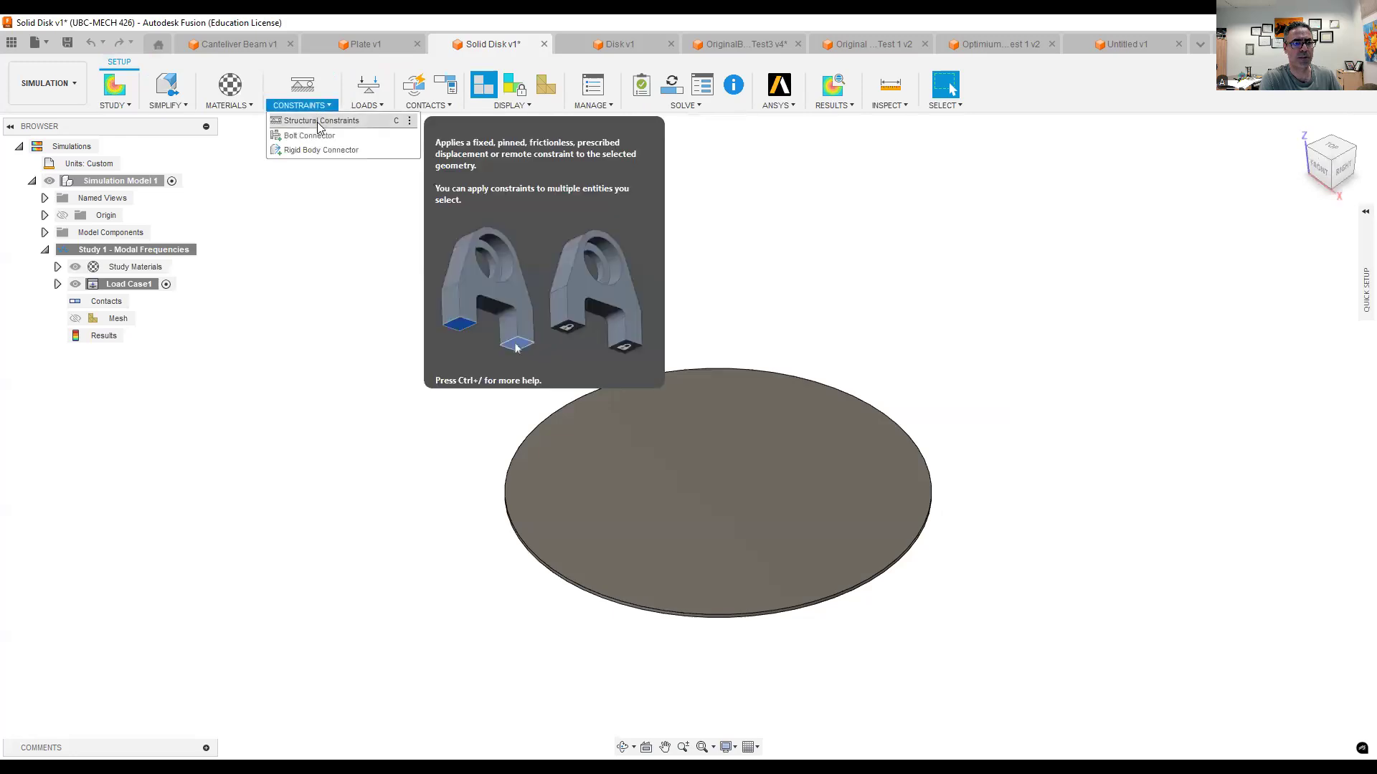
{"action": "key", "text": "c"}
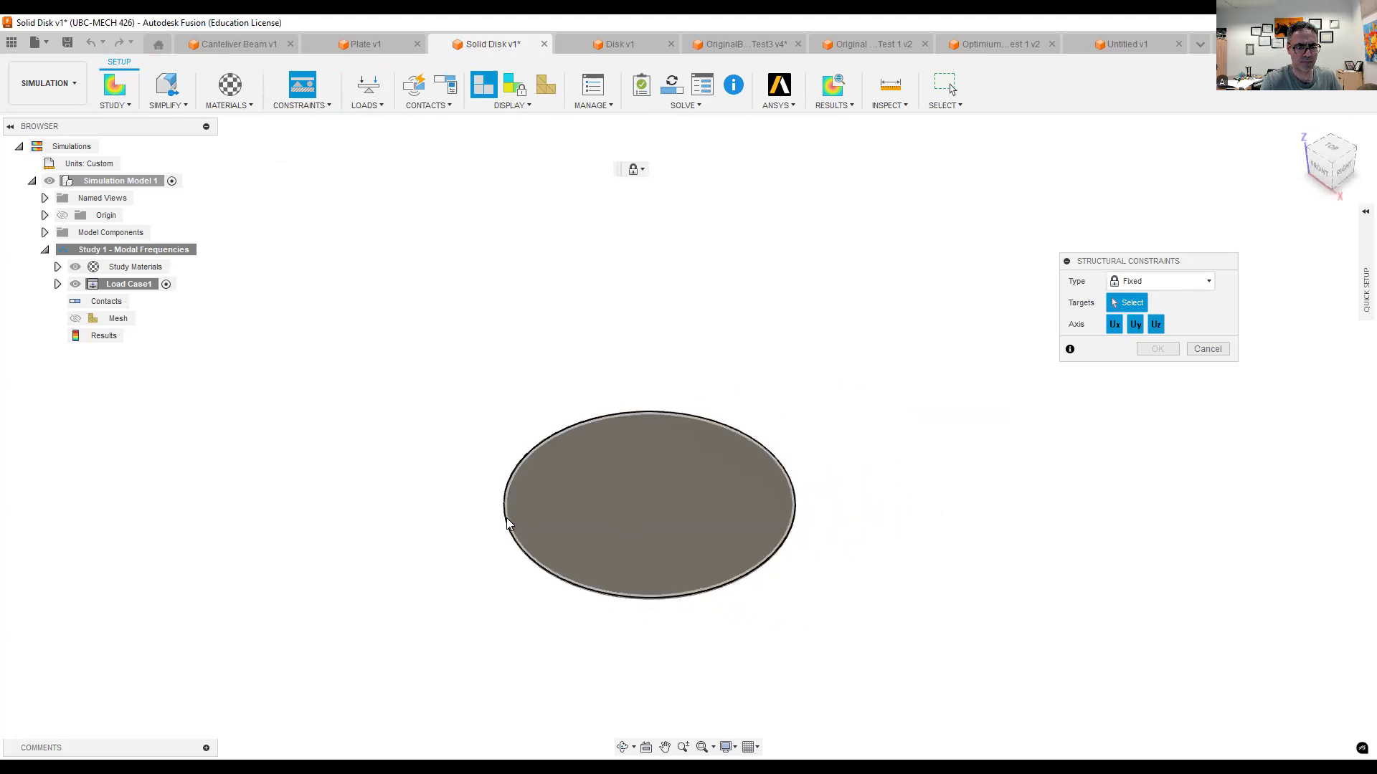
{"action": "scroll", "coordinate": [531, 530], "scroll_direction": "up", "scroll_amount": 3}
{"action": "middle_click_drag", "start_coordinate": [513, 548], "coordinate": [429, 525], "text": "shift"}
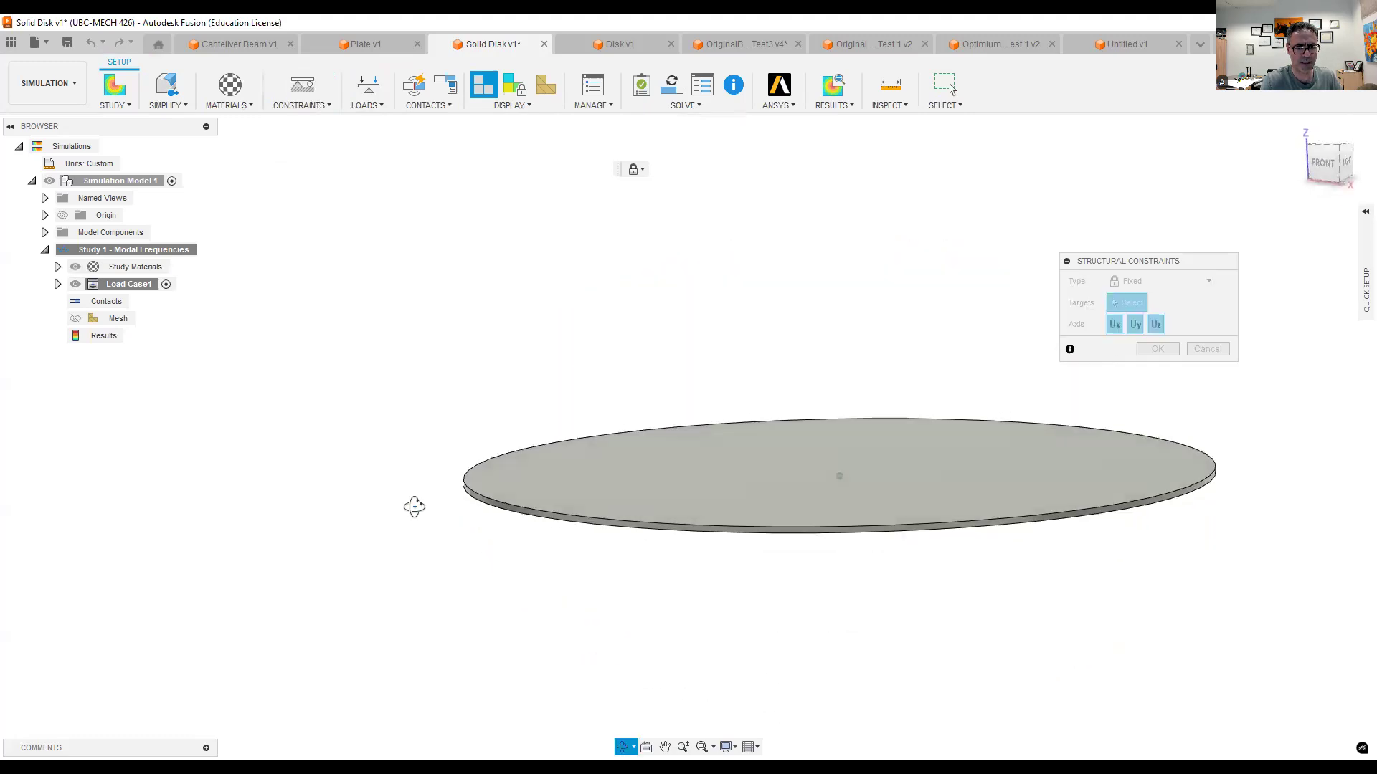
{"action": "scroll", "coordinate": [460, 517], "scroll_direction": "up", "scroll_amount": 2}
{"action": "scroll", "coordinate": [461, 517], "scroll_direction": "up", "scroll_amount": 2}
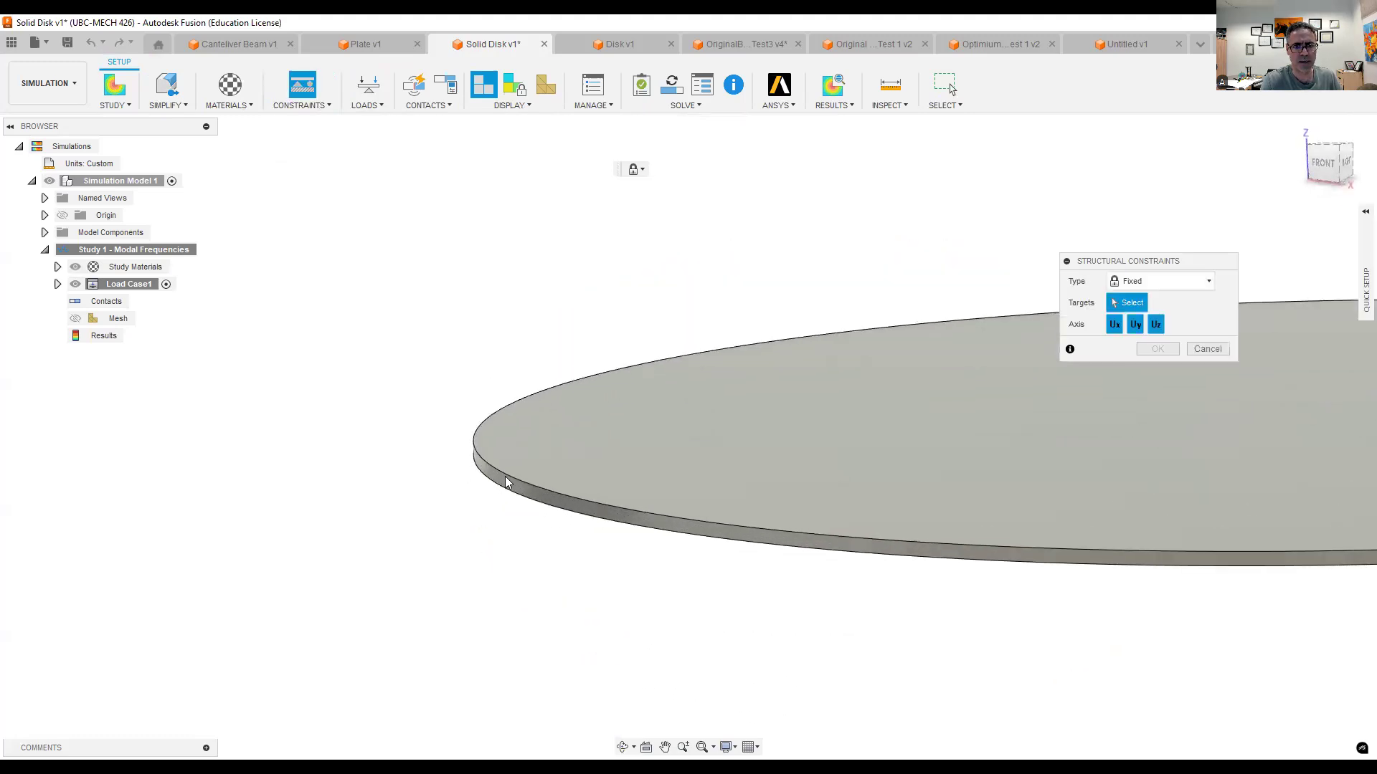
{"action": "middle_click_drag", "start_coordinate": [505, 482], "coordinate": [520, 468], "text": "shift"}
{"action": "left_click", "coordinate": [548, 475]}
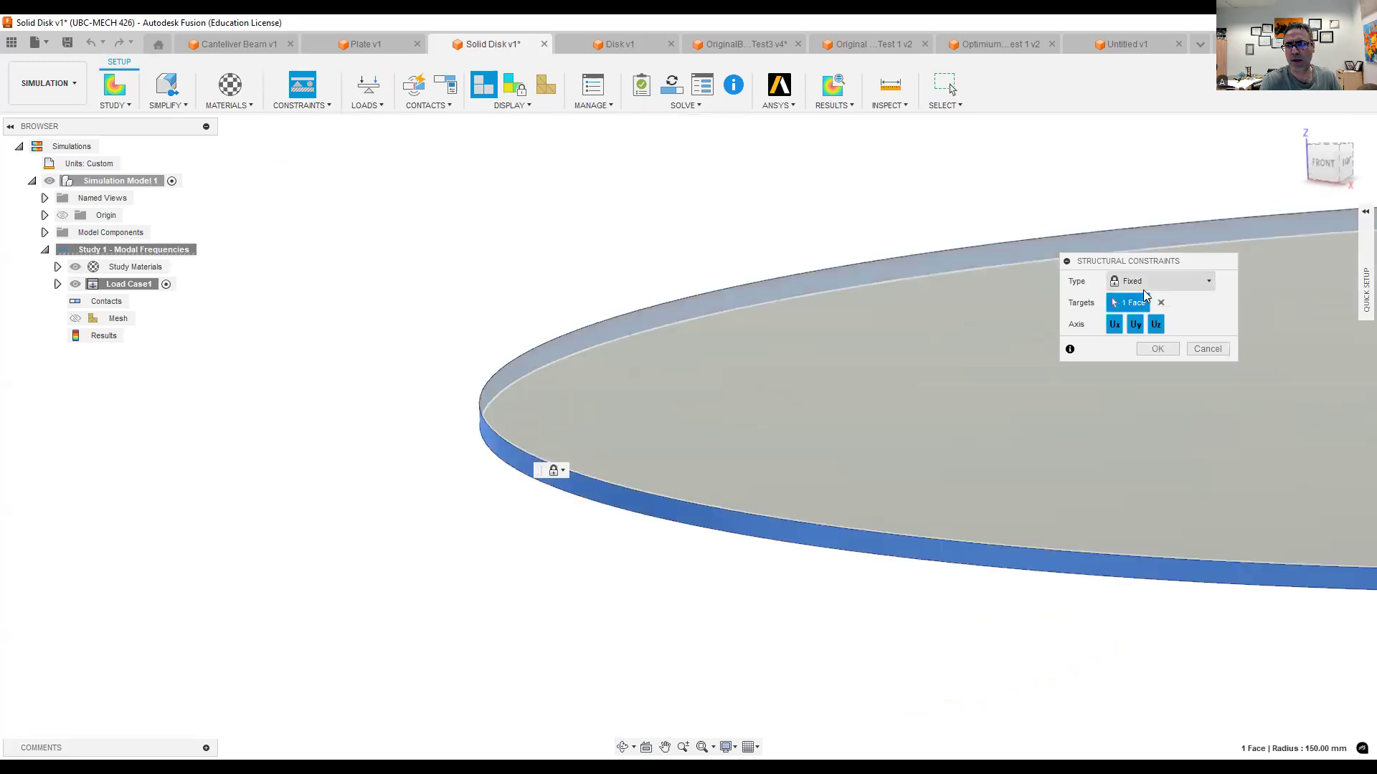
{"action": "left_click", "coordinate": [1153, 352]}
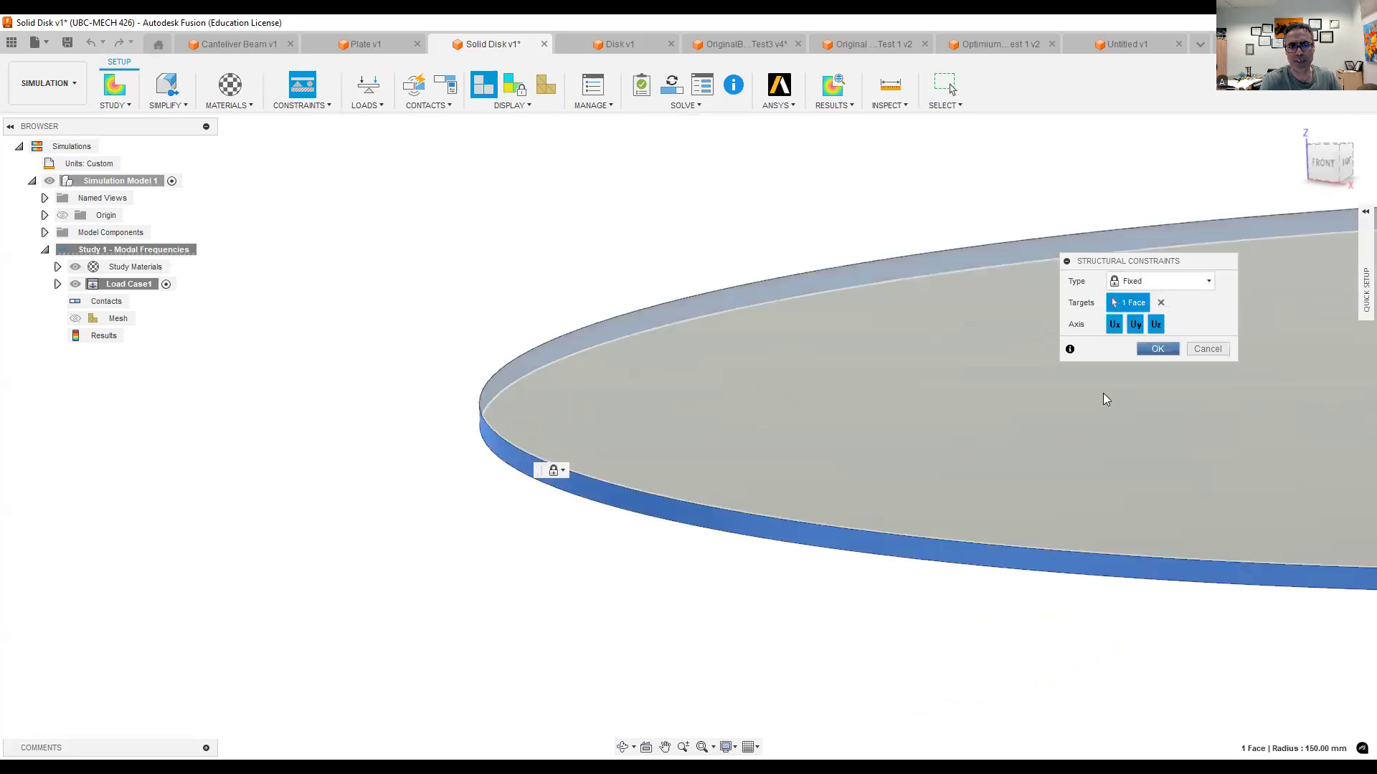
- Solve the solid disk's modal frequencies study with the fixed rim
{"action": "scroll", "coordinate": [934, 556], "scroll_direction": "down", "scroll_amount": 3}
{"action": "middle_click_drag", "start_coordinate": [567, 478], "coordinate": [328, 433]}
{"action": "scroll", "coordinate": [344, 441], "scroll_direction": "down", "scroll_amount": 3}
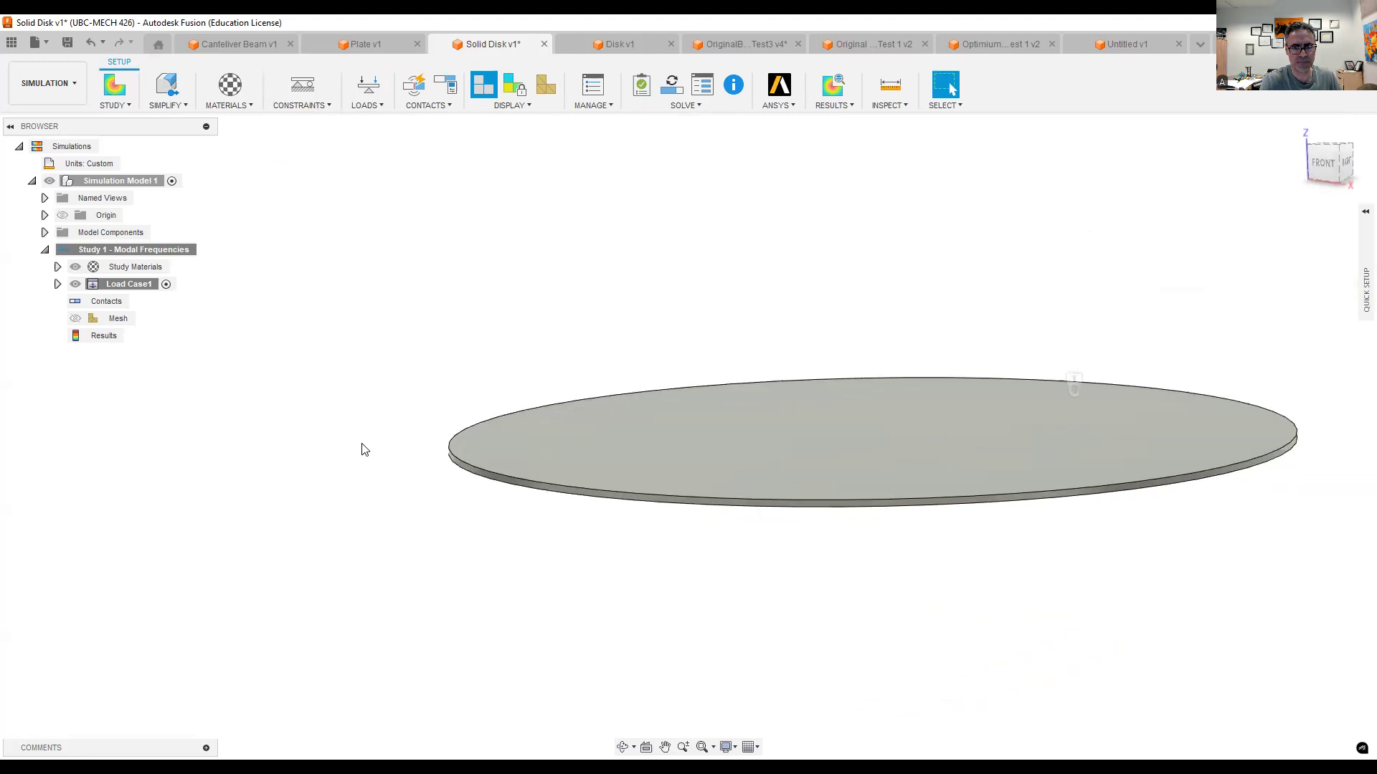
{"action": "middle_click_drag", "start_coordinate": [436, 467], "coordinate": [469, 495], "text": "shift"}
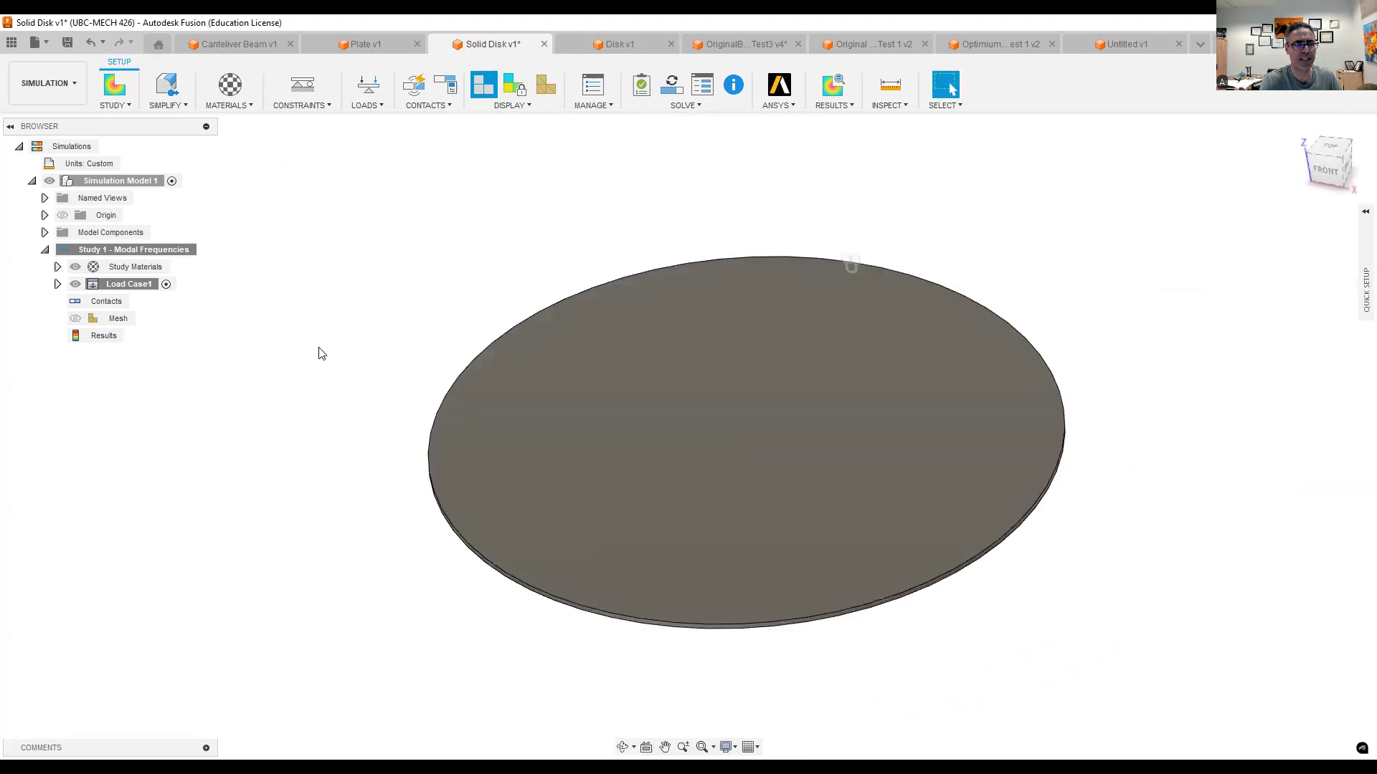
{"action": "left_click", "coordinate": [661, 102]}
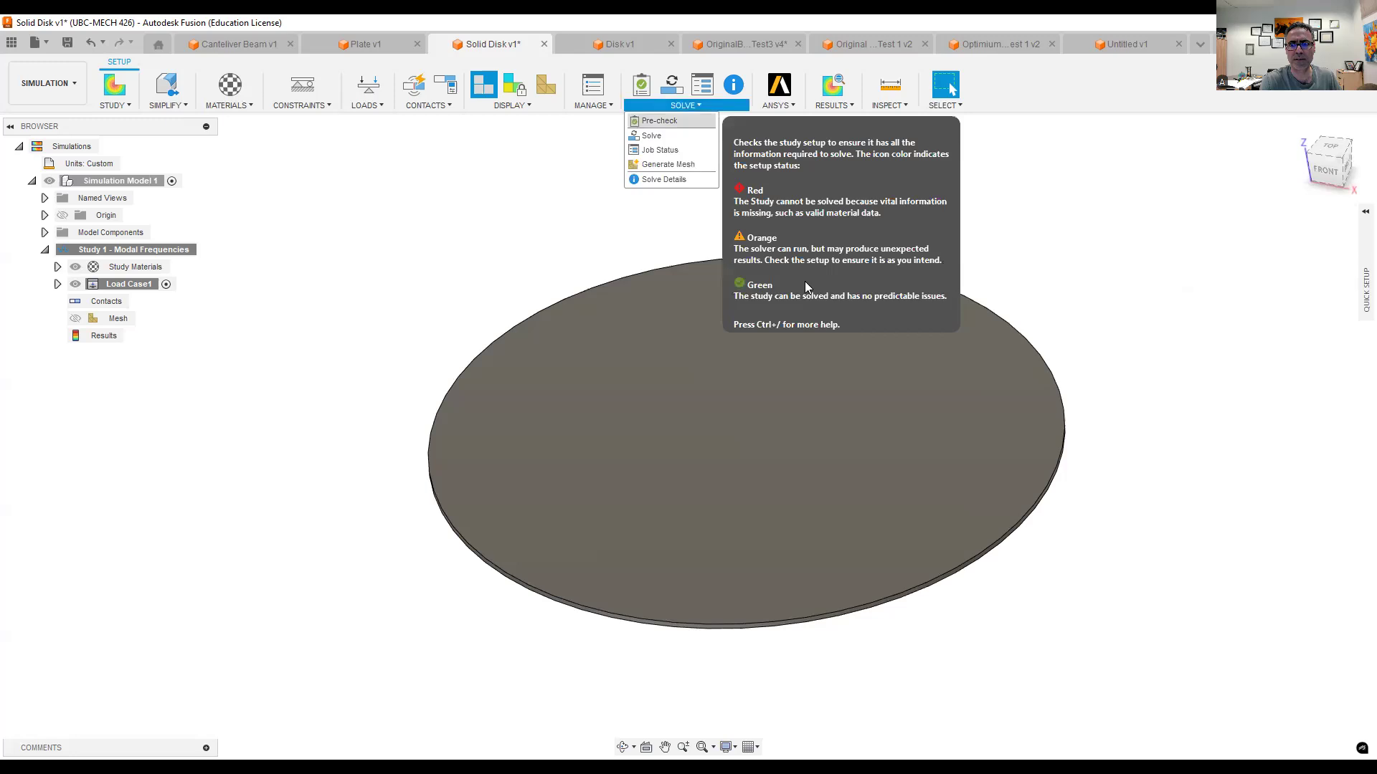
{"action": "left_click", "coordinate": [653, 136]}
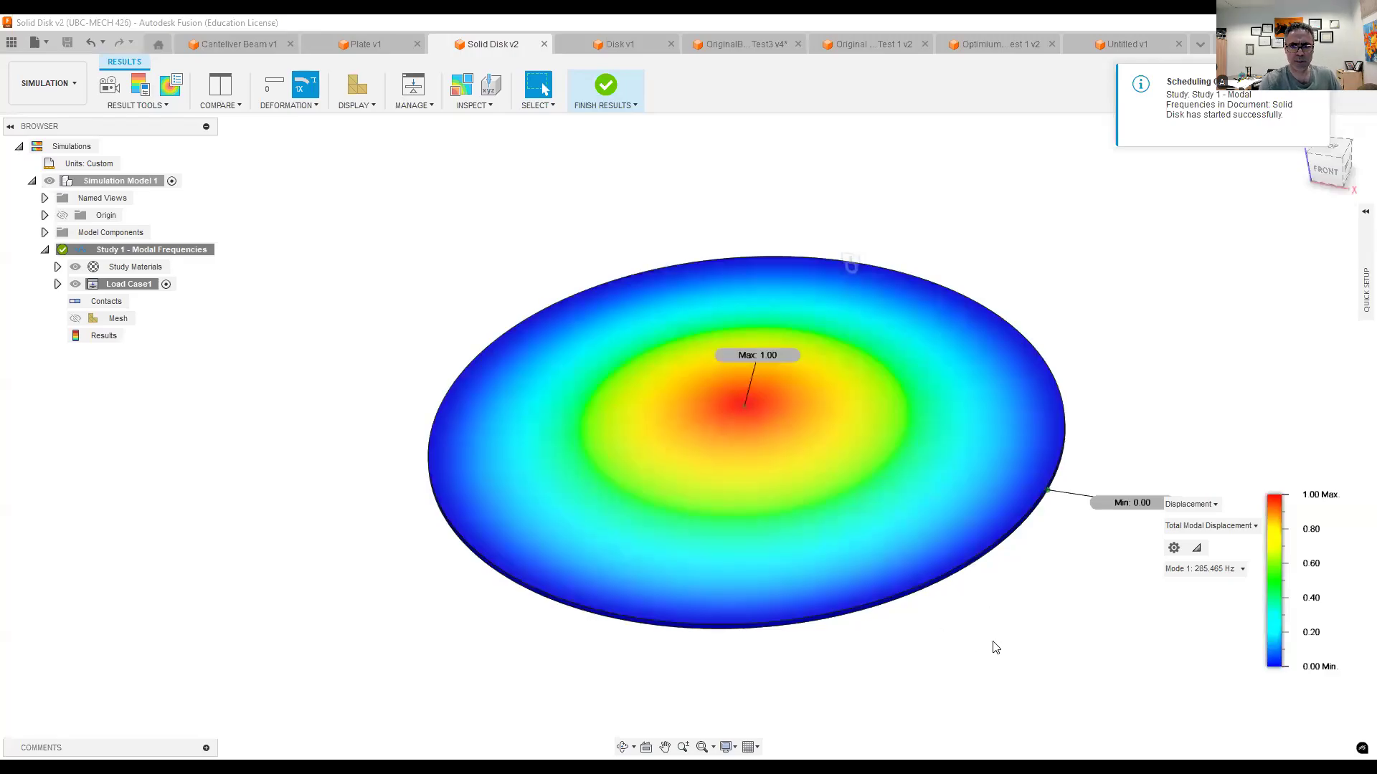
- Animate the fixed disk's modal displacement, examining Mode 1 from the side and Mode 2 from above
{"action": "mouse_move", "coordinate": [944, 600]}
{"action": "middle_mouse_down", "text": "shift"}
{"action": "mouse_move", "coordinate": [977, 612]}
{"action": "mouse_move", "coordinate": [948, 600]}
{"action": "mouse_move", "coordinate": [959, 591]}
{"action": "mouse_move", "coordinate": [965, 614]}
{"action": "mouse_move", "coordinate": [944, 608]}
{"action": "mouse_move", "coordinate": [953, 600]}
{"action": "mouse_move", "coordinate": [959, 615]}
{"action": "middle_mouse_up", "text": "shift"}
{"action": "left_click", "coordinate": [109, 85]}
{"action": "left_click", "coordinate": [92, 521]}
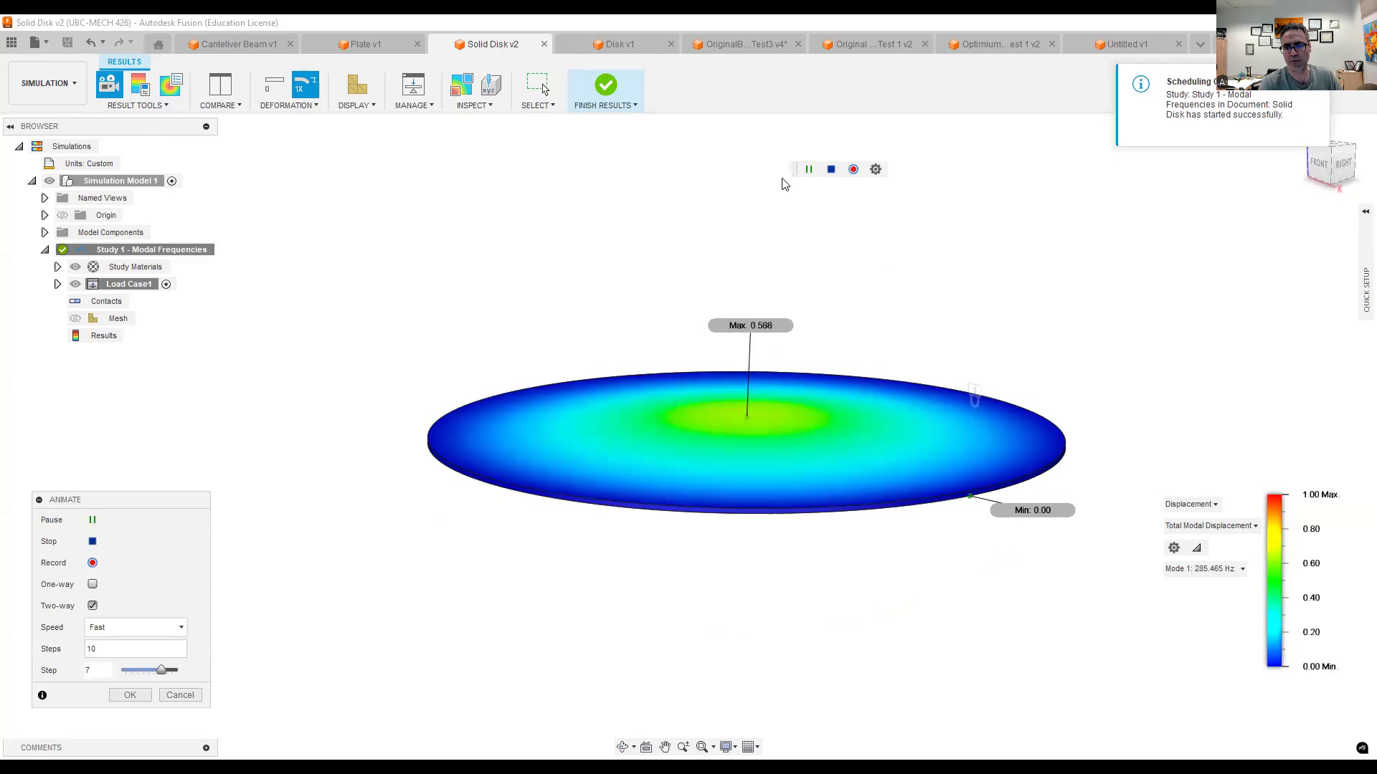
{"action": "middle_click_drag", "start_coordinate": [523, 322], "coordinate": [504, 299], "text": "shift"}
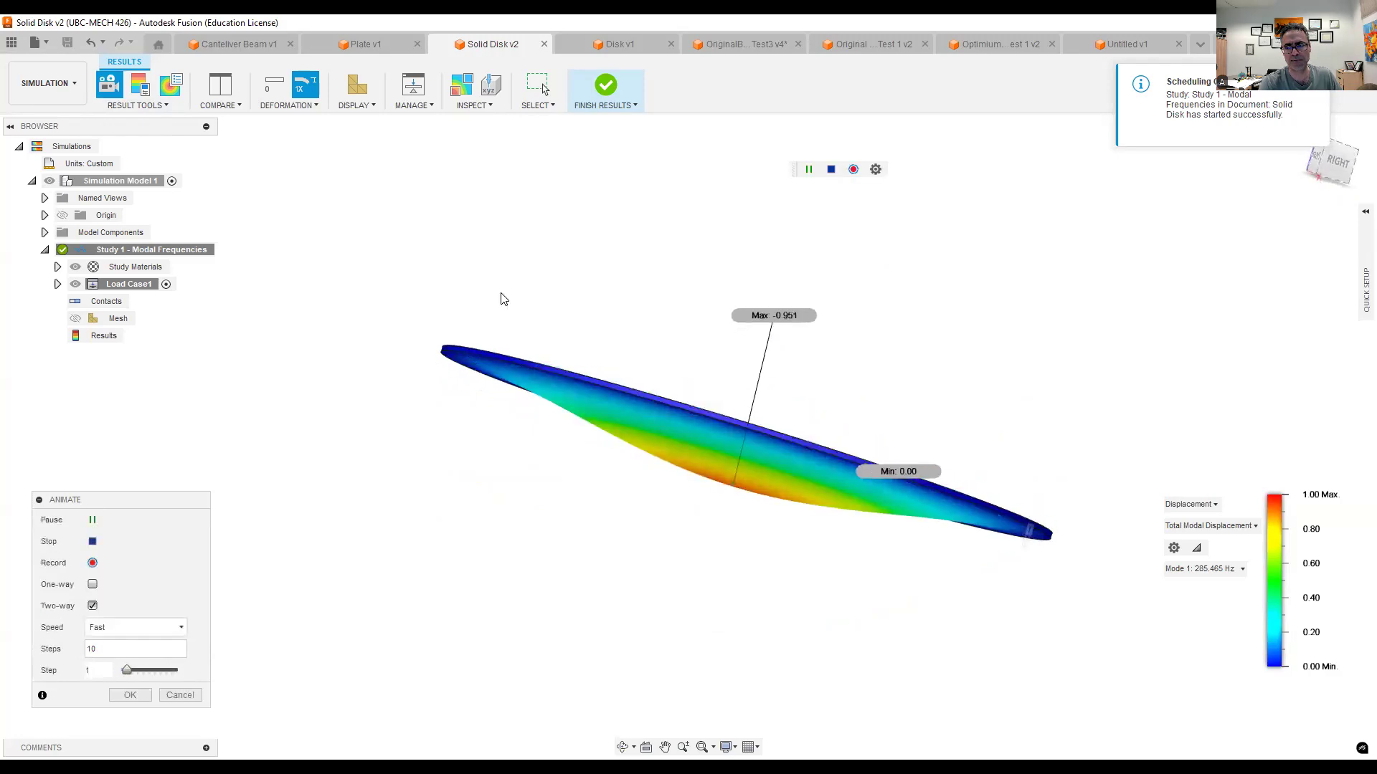
{"action": "left_click", "coordinate": [1176, 570]}
{"action": "left_click", "coordinate": [1173, 600]}
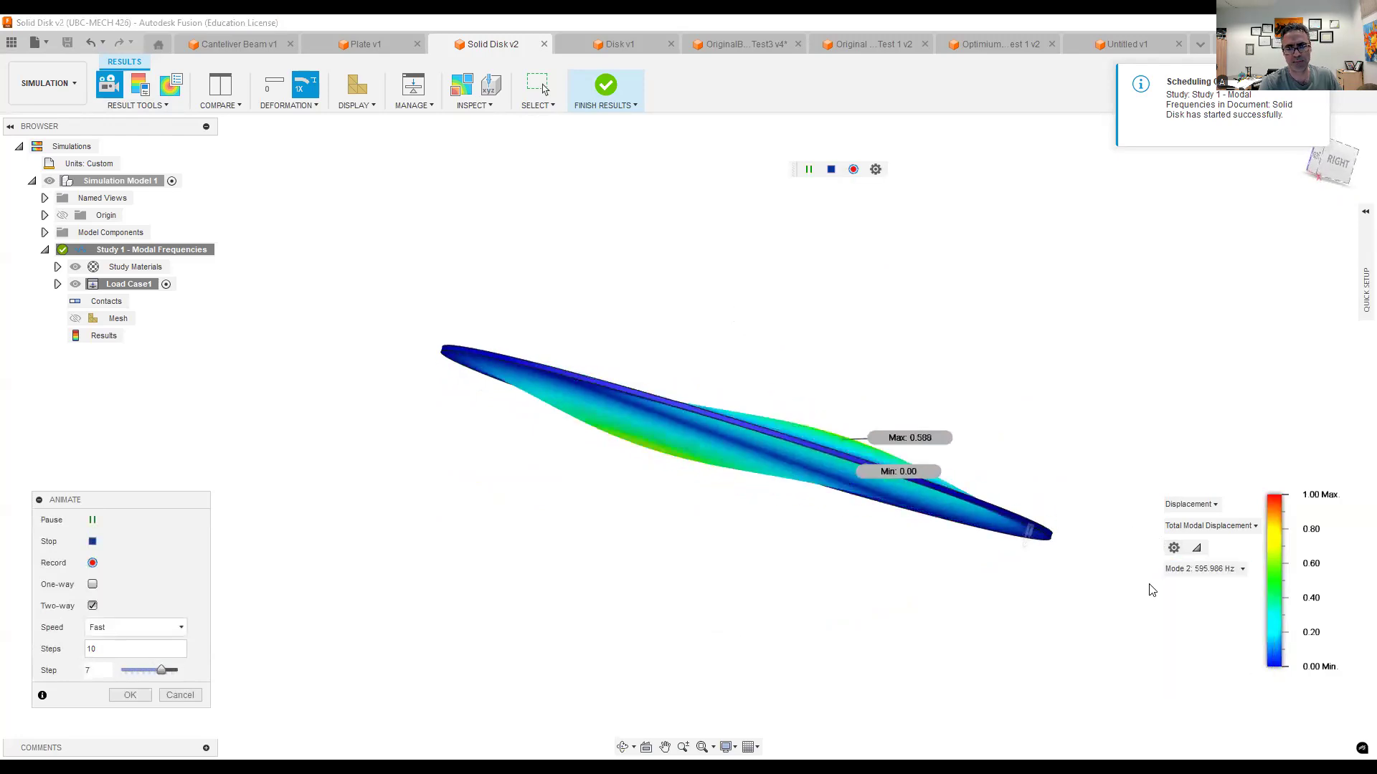
{"action": "mouse_move", "coordinate": [1039, 593]}
{"action": "middle_mouse_down", "text": "shift"}
{"action": "mouse_move", "coordinate": [1059, 516]}
{"action": "mouse_move", "coordinate": [1047, 590]}
{"action": "middle_mouse_up", "text": "shift"}
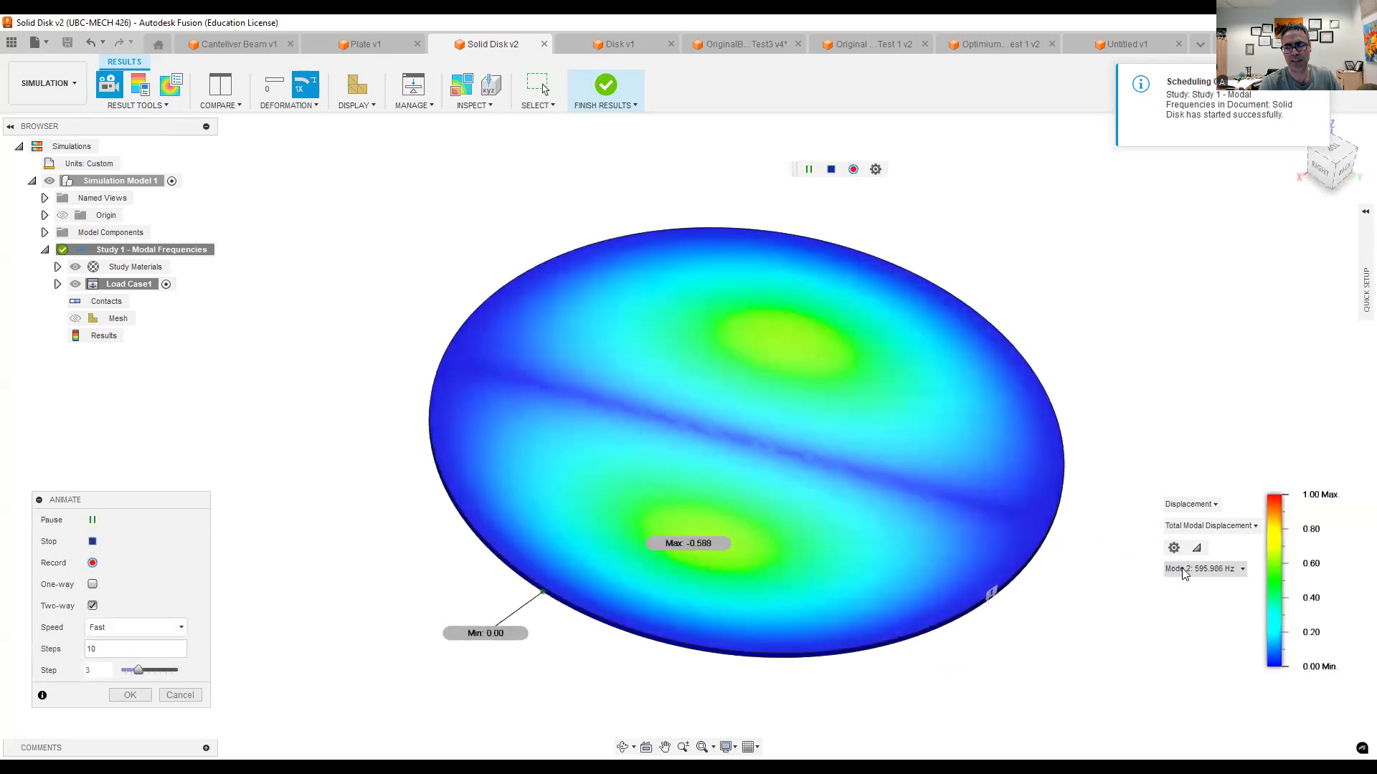
- Show the fixed disk's animated Mode 3 shape, followed by Mode 4 from a low side angle
{"action": "left_click", "coordinate": [1176, 569]}
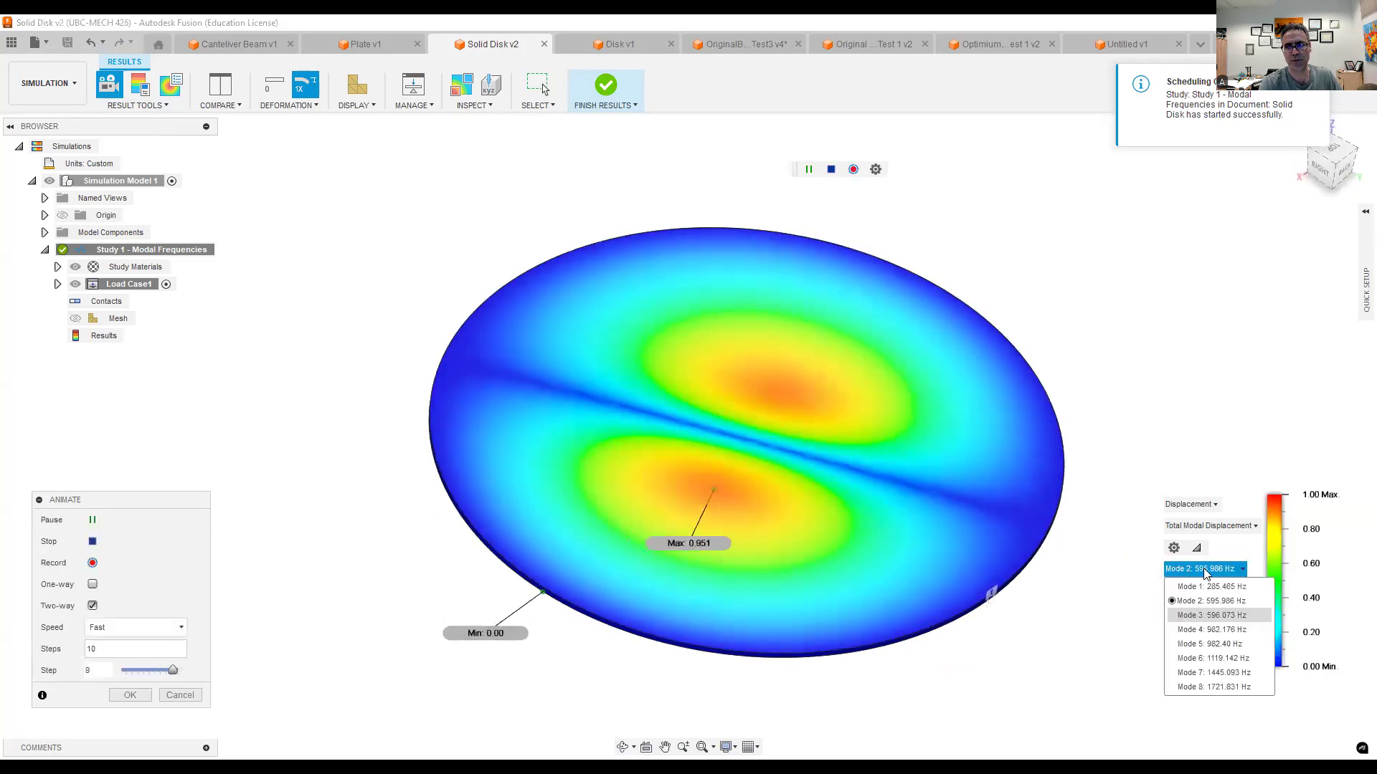
{"action": "left_click", "coordinate": [1206, 615]}
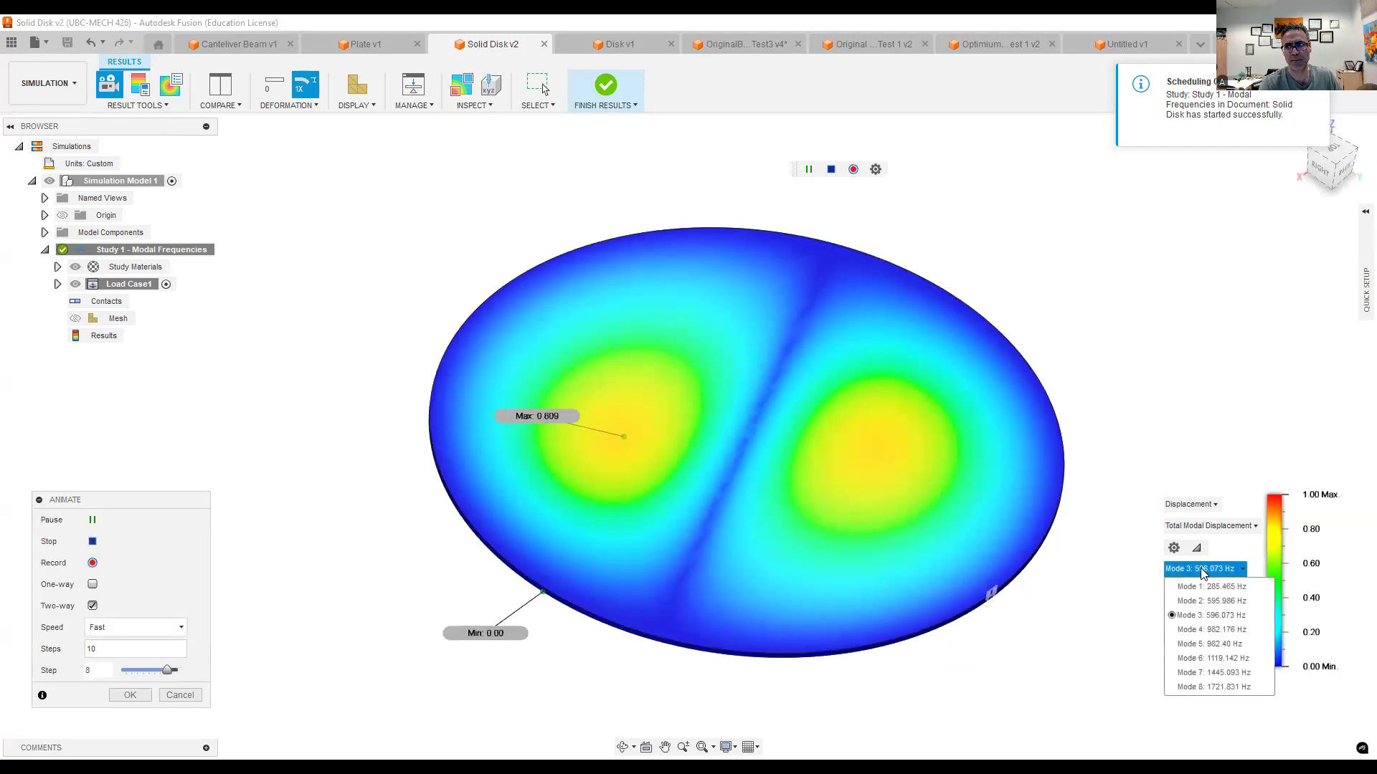
{"action": "left_click", "coordinate": [1204, 630]}
{"action": "middle_click_drag", "start_coordinate": [1108, 600], "coordinate": [1112, 560], "text": "shift"}
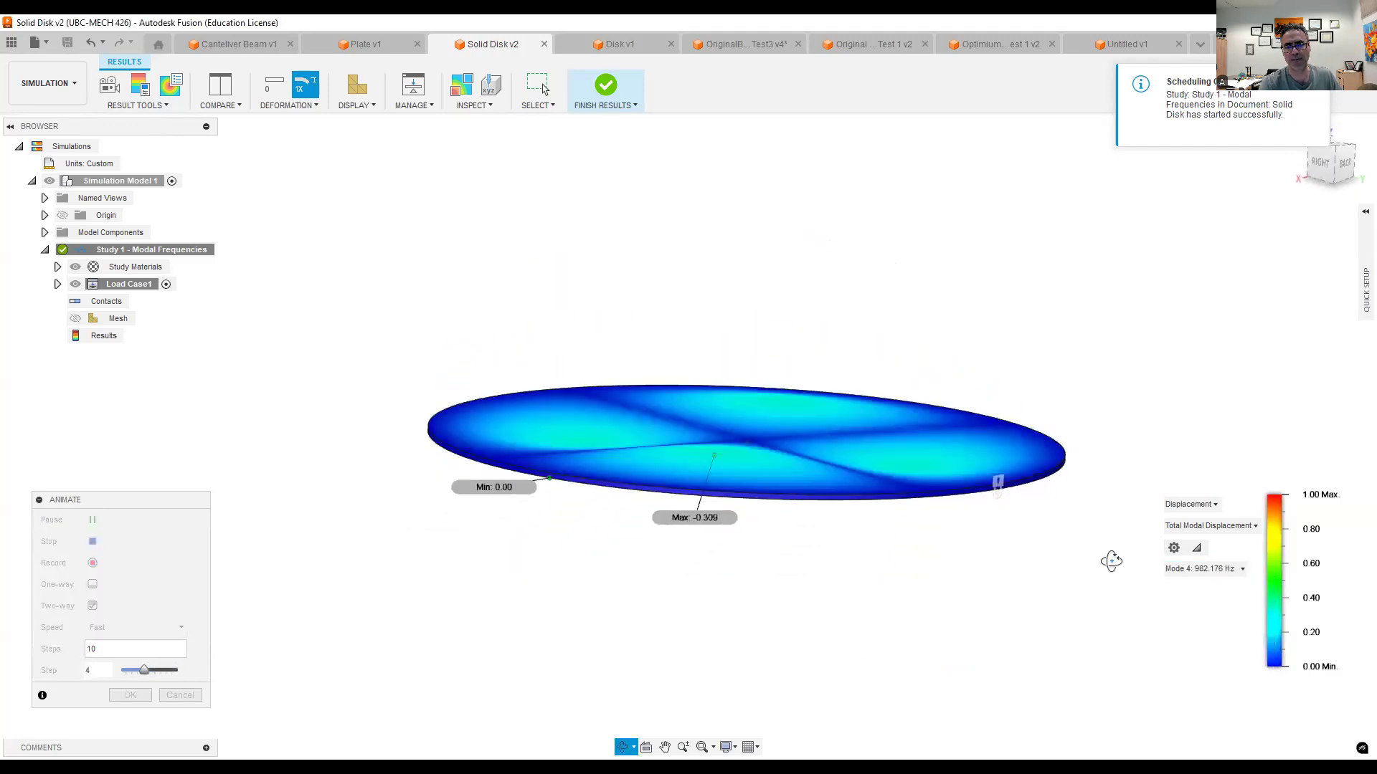
- Step the disk's animation through Mode 5 to Mode 6 and examine Mode 6 from above and from the side
{"action": "left_click", "coordinate": [1201, 569]}
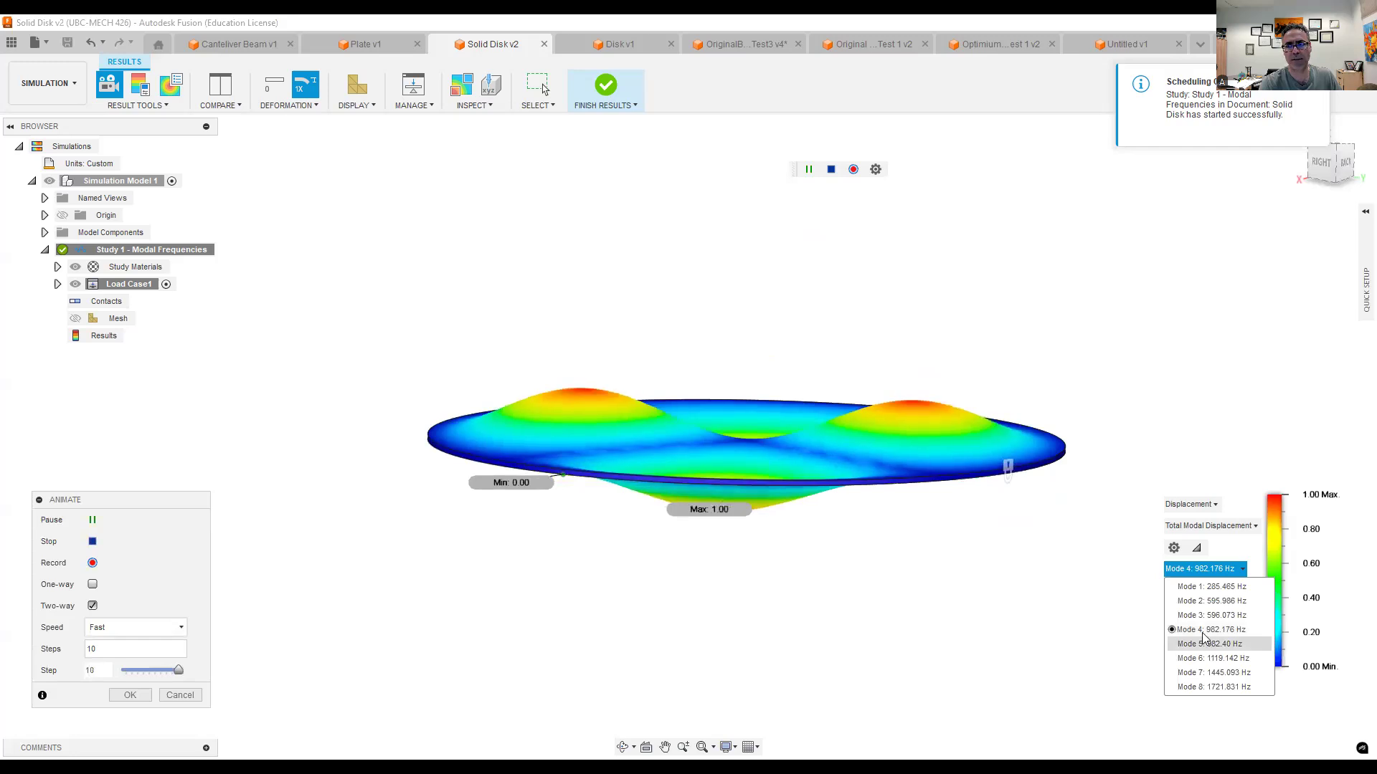
{"action": "left_click", "coordinate": [1208, 643]}
{"action": "left_click", "coordinate": [1201, 570]}
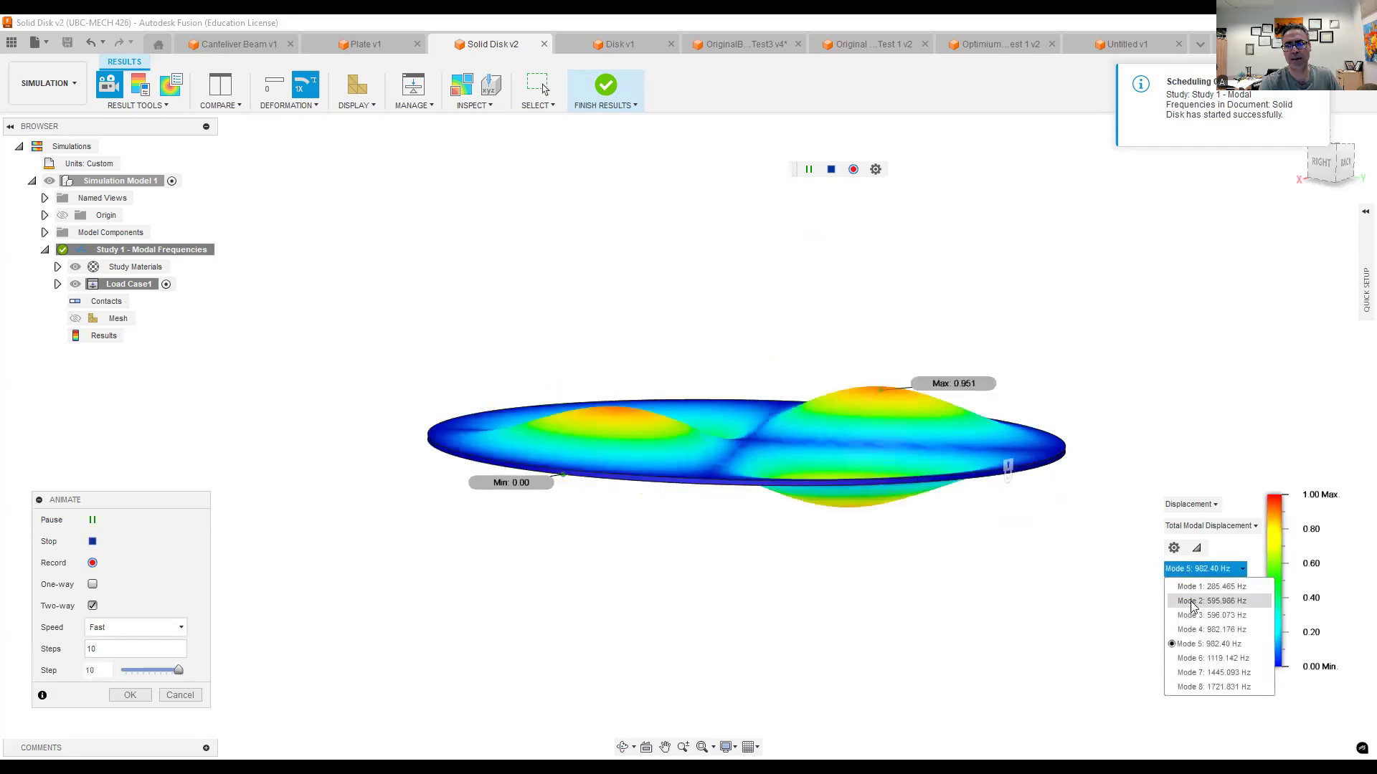
{"action": "left_click", "coordinate": [1193, 658]}
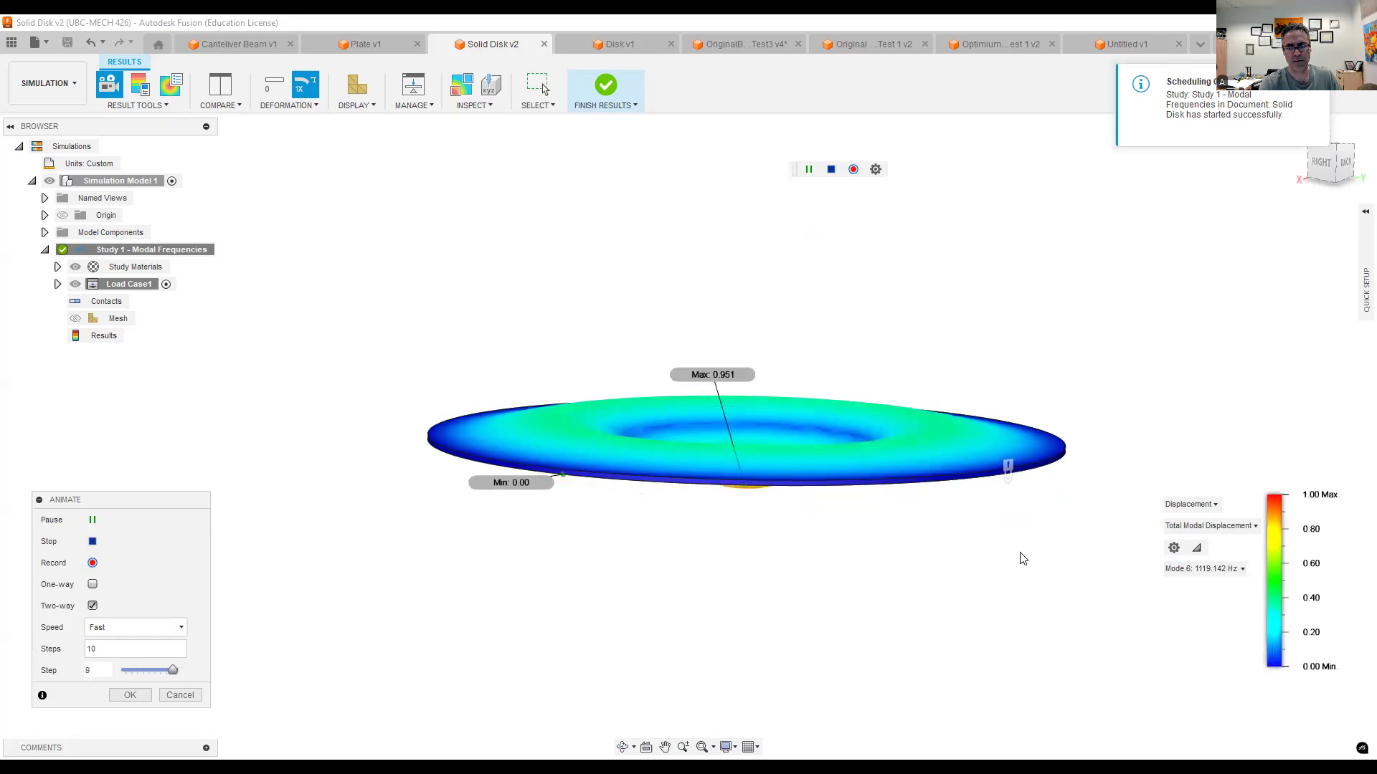
{"action": "middle_click_drag", "start_coordinate": [1018, 597], "coordinate": [1025, 664], "text": "shift"}
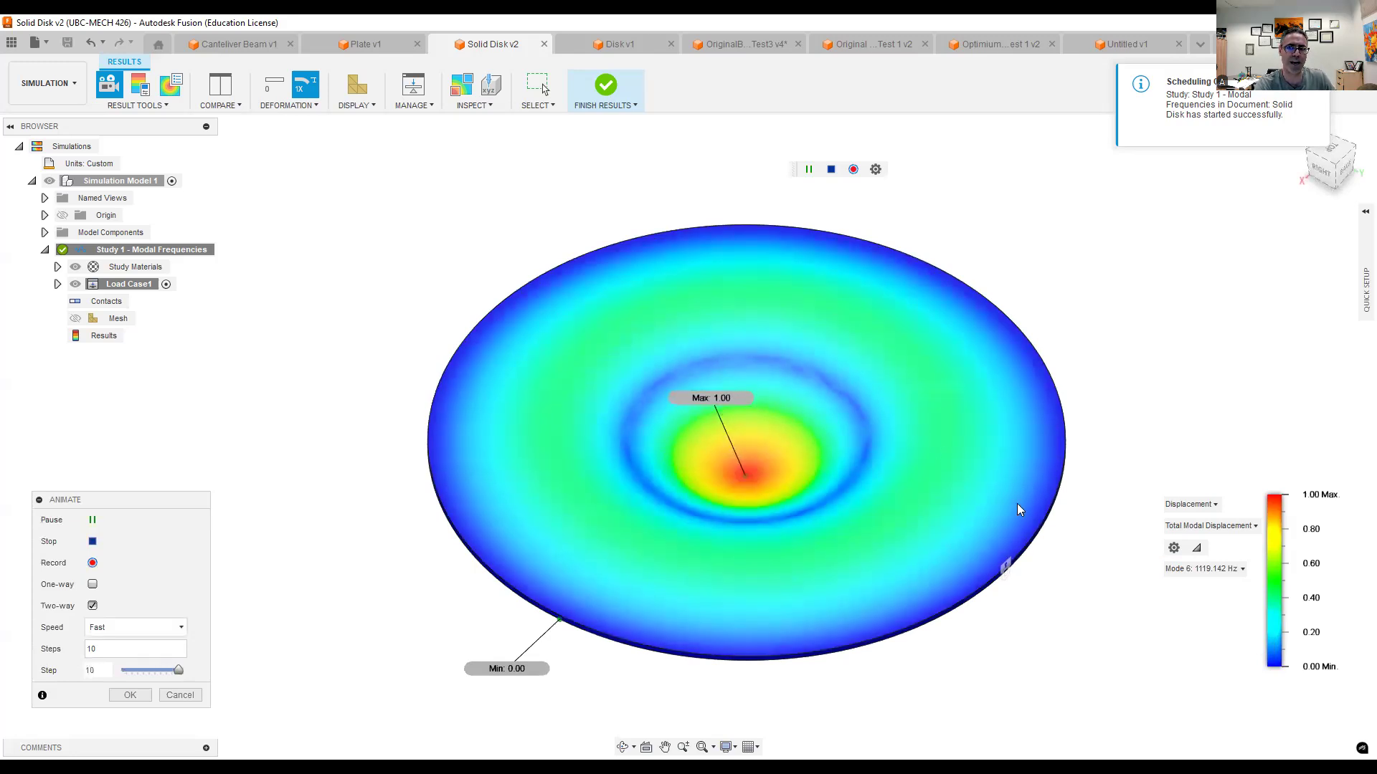
{"action": "middle_click_drag", "start_coordinate": [1099, 550], "coordinate": [1089, 505], "text": "shift"}
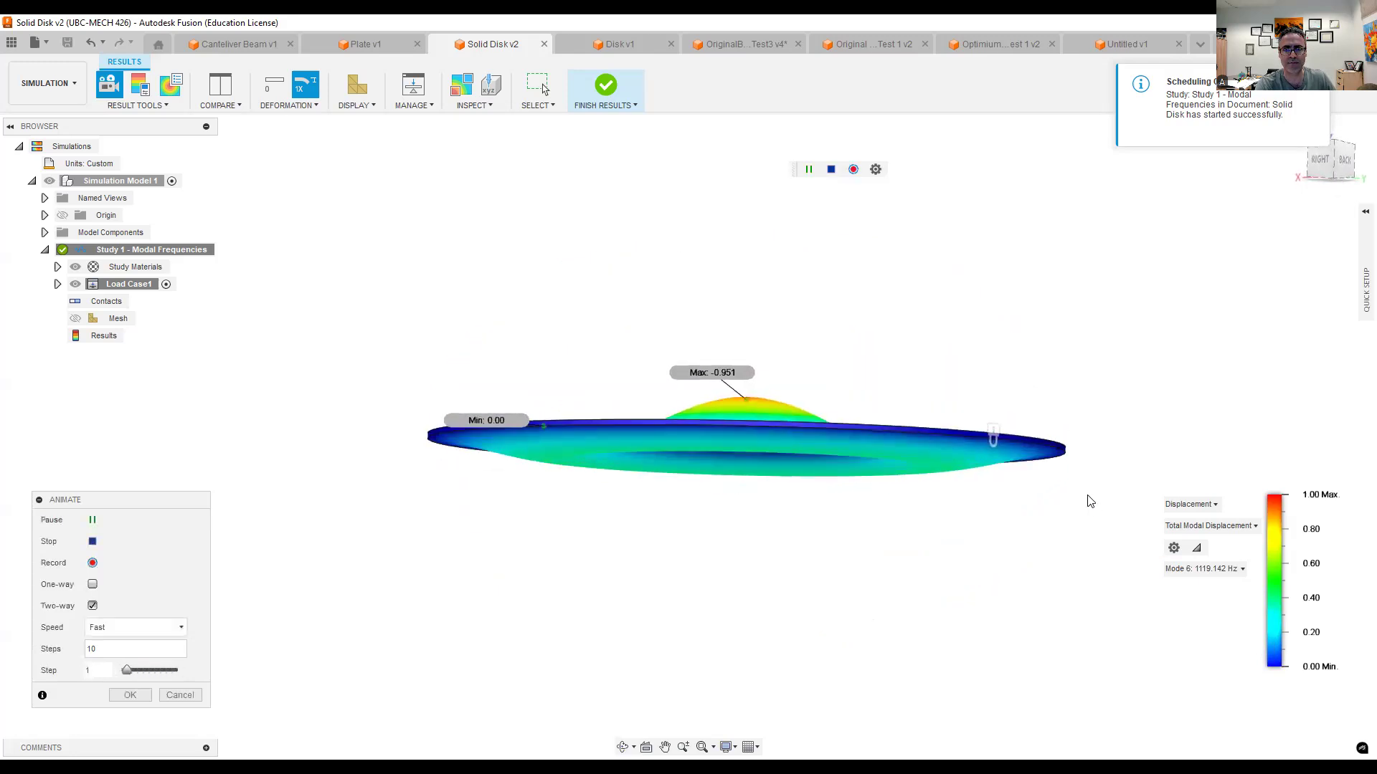
- Show the fixed disk's animated Mode 8 shape and pause the animation
{"action": "left_click", "coordinate": [1194, 570]}
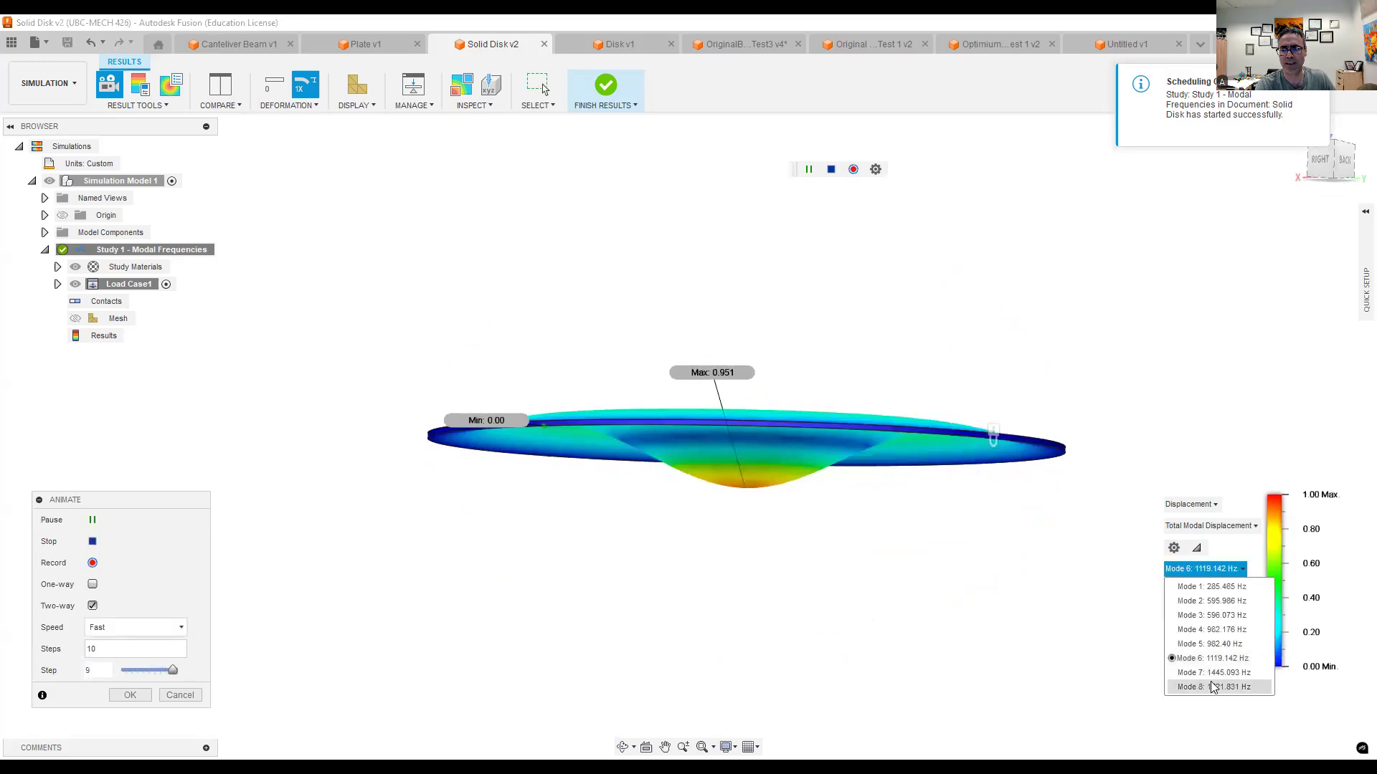
{"action": "left_click", "coordinate": [1213, 687]}
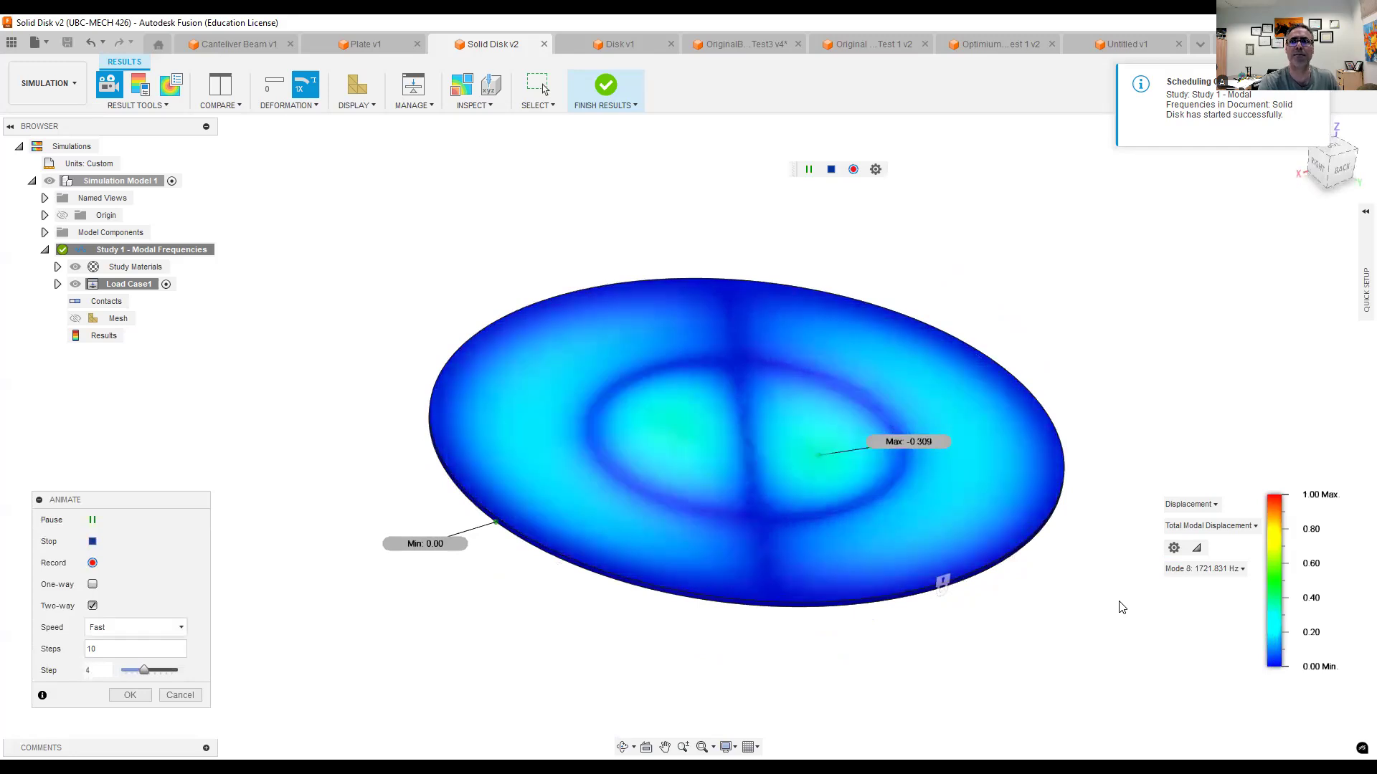
{"action": "left_click", "coordinate": [93, 522]}
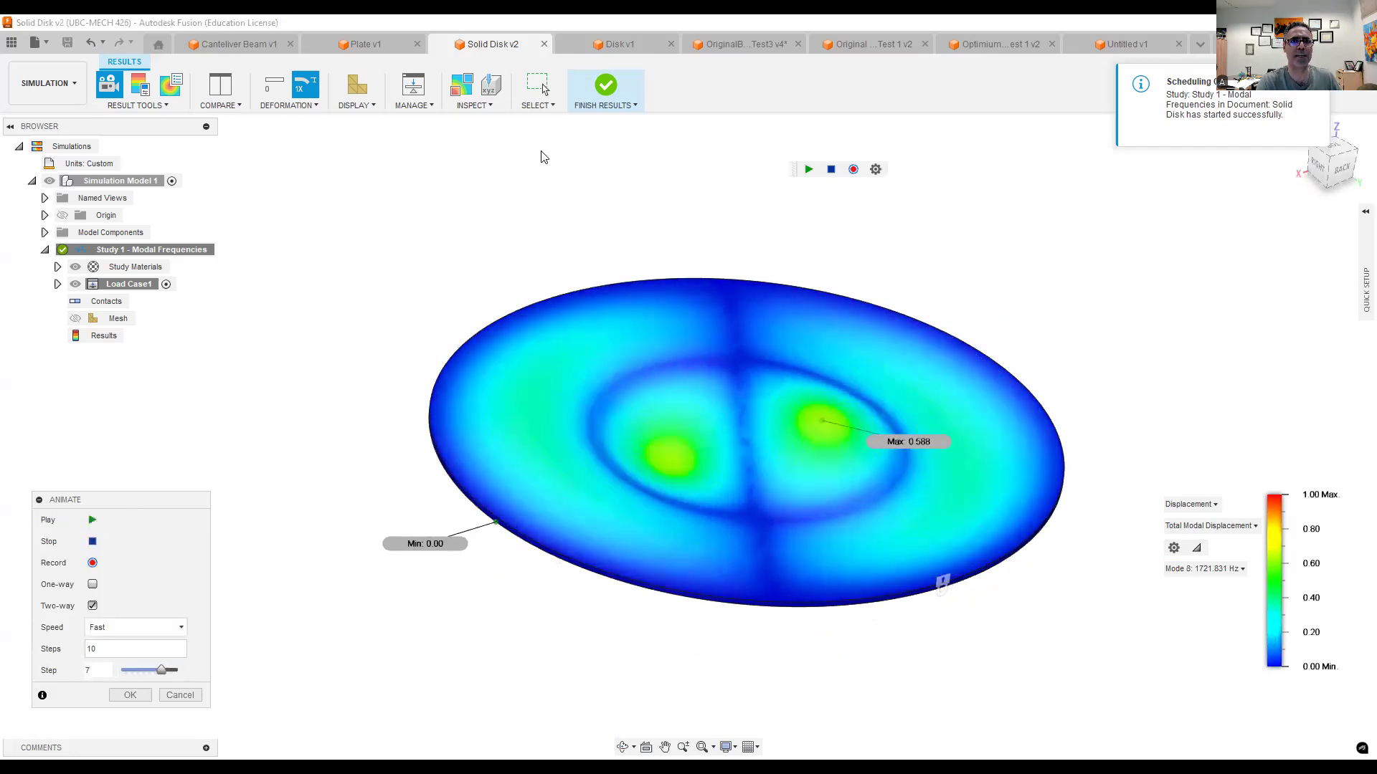
- Review the open Disk, OriginalBracket_Test3, Original Brkt Modal Test 1 and Optimium Design 3 Modal Test 1 documents in turn
{"action": "left_click", "coordinate": [626, 48]}
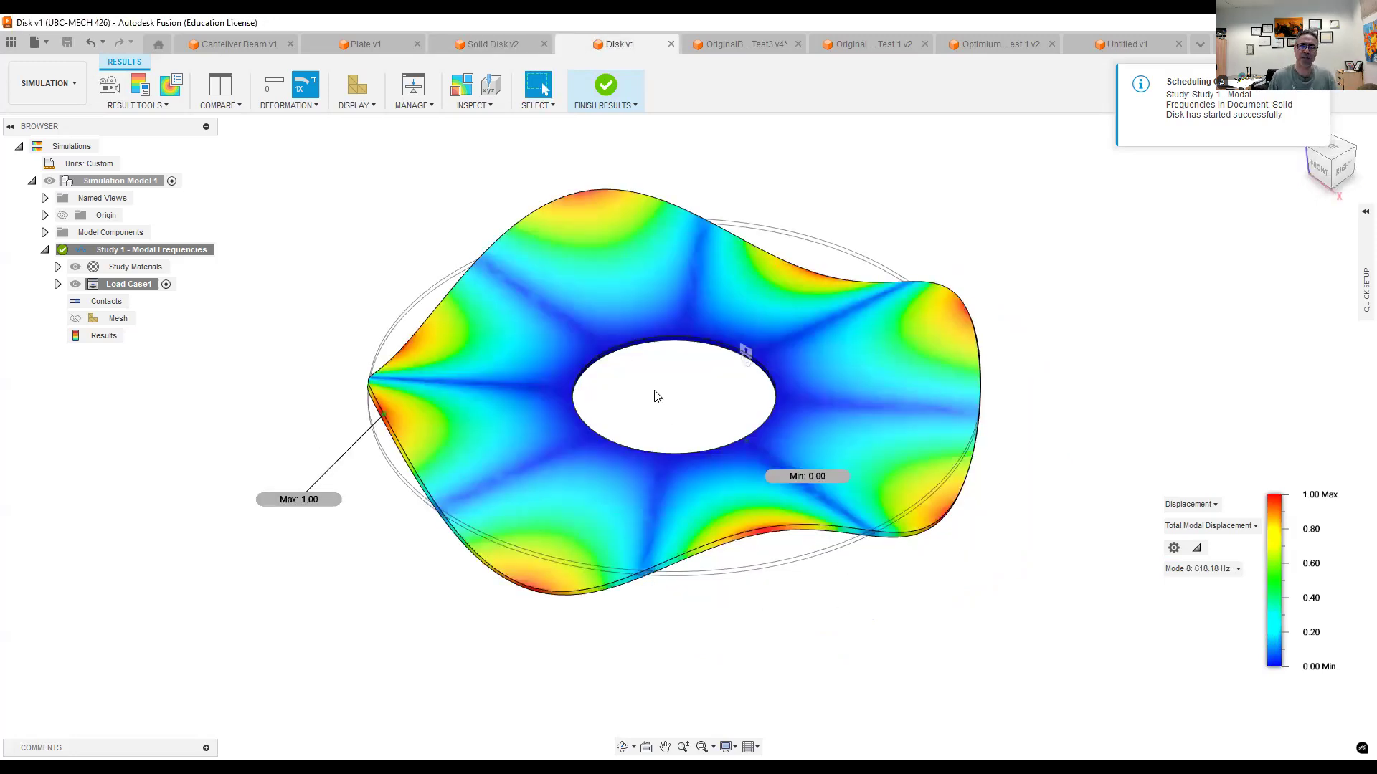
{"action": "left_click", "coordinate": [725, 45]}
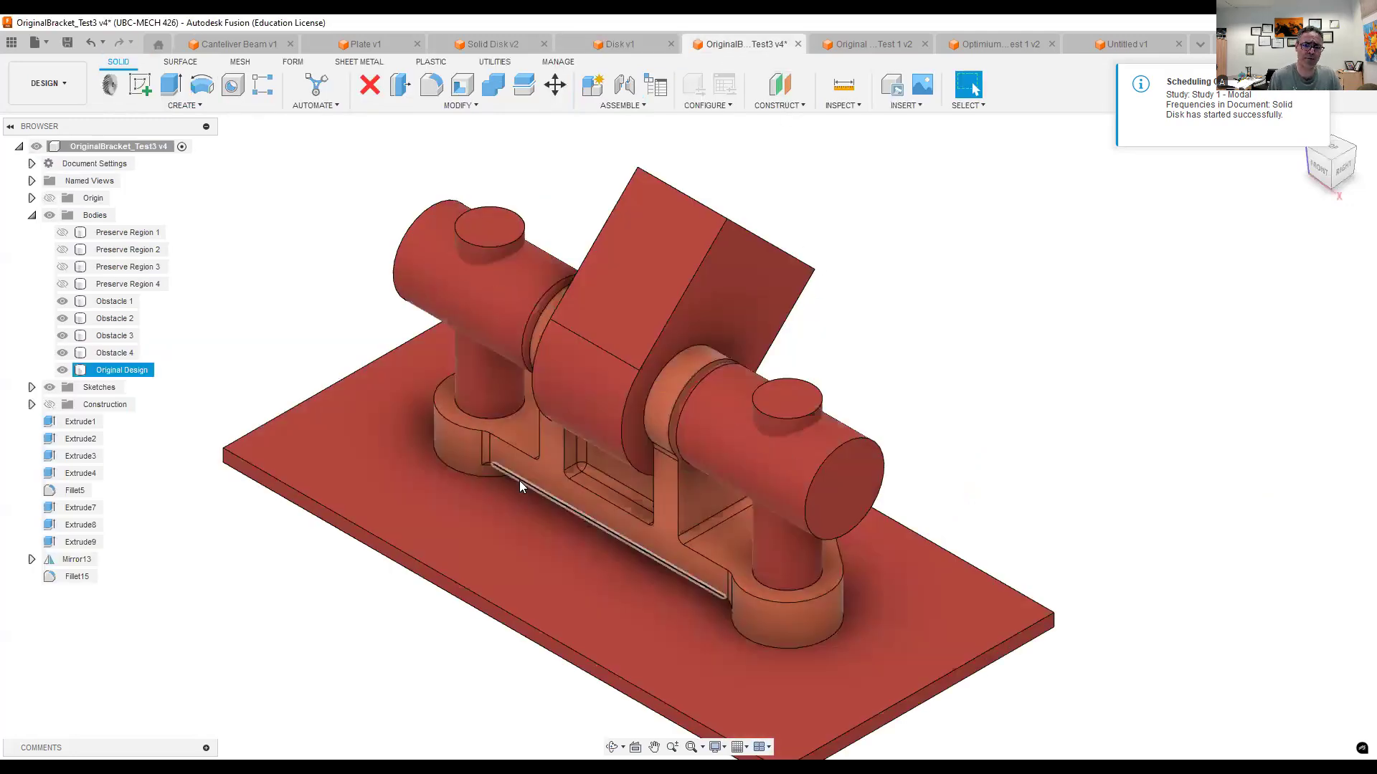
{"action": "left_click", "coordinate": [857, 46]}
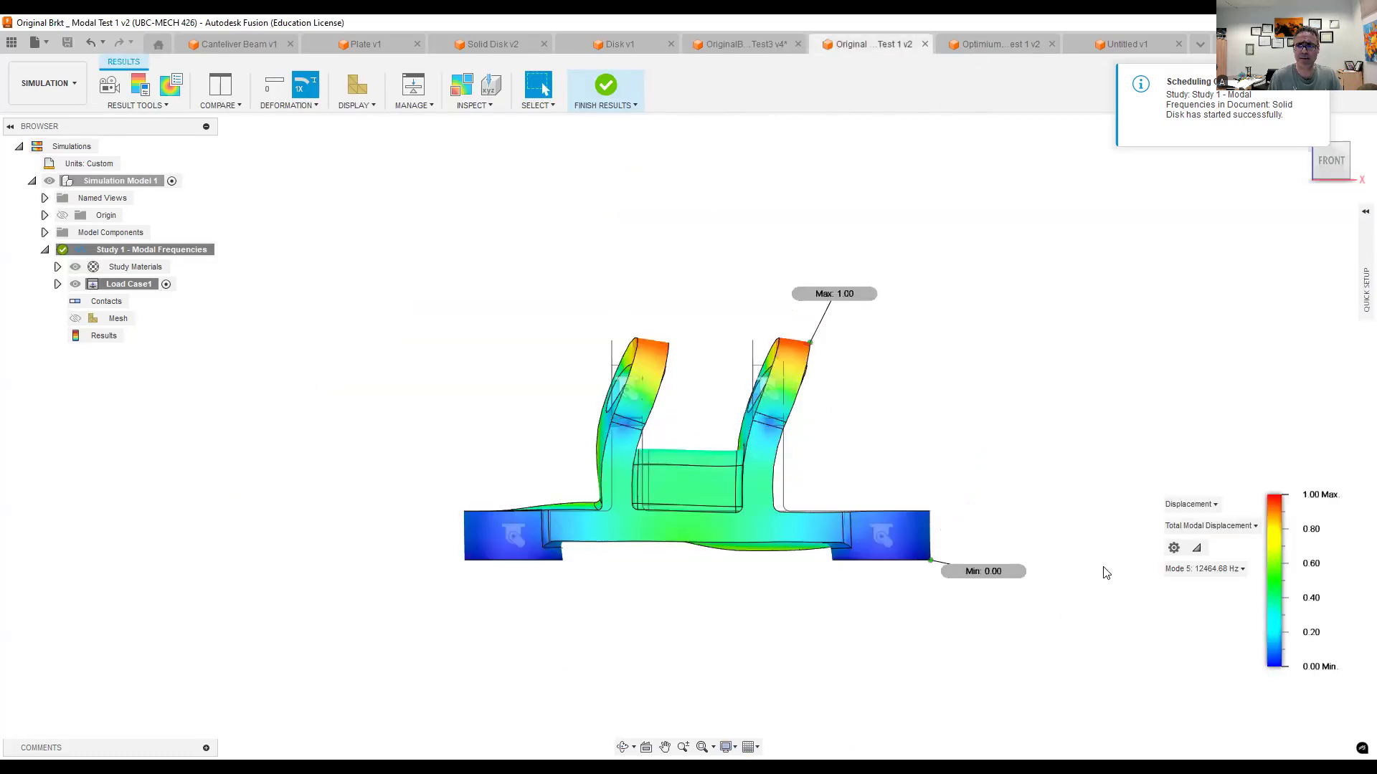
{"action": "left_click", "coordinate": [974, 44]}
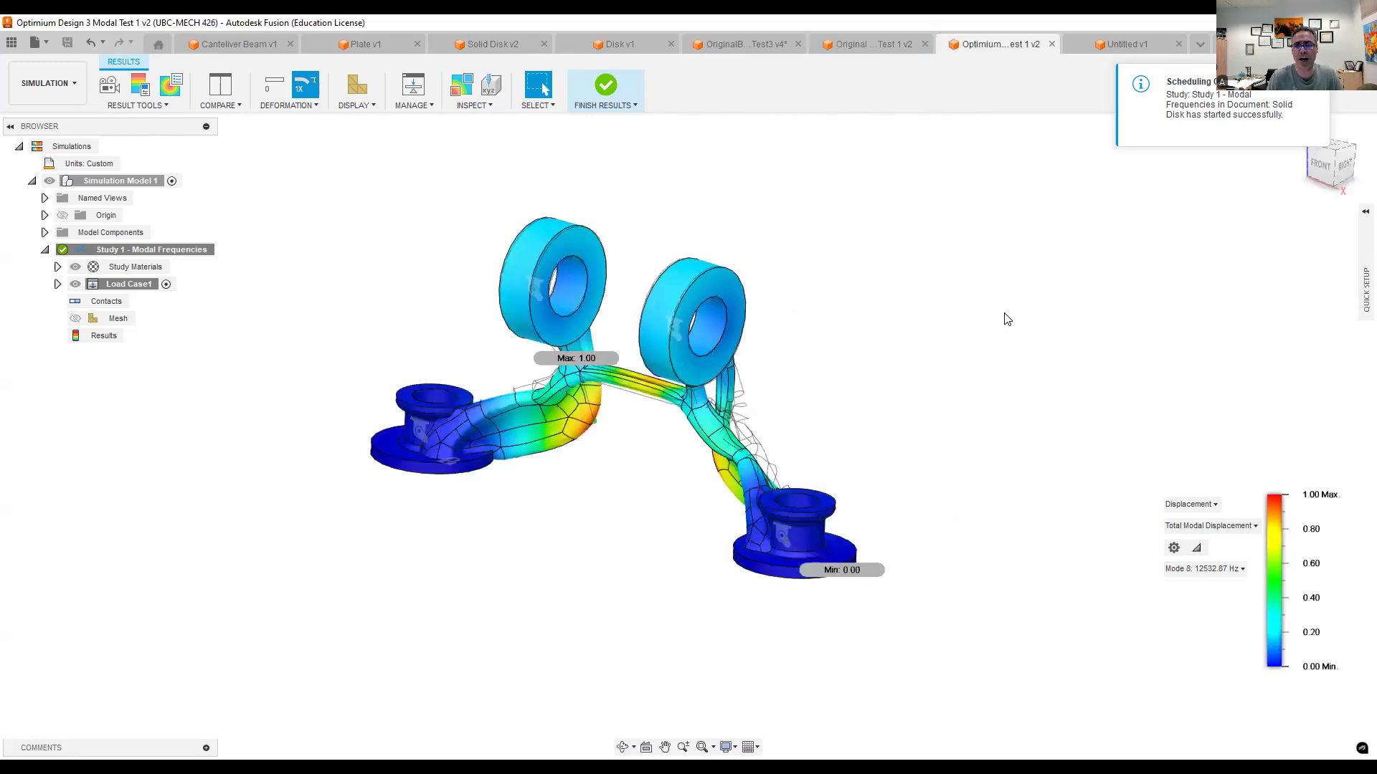